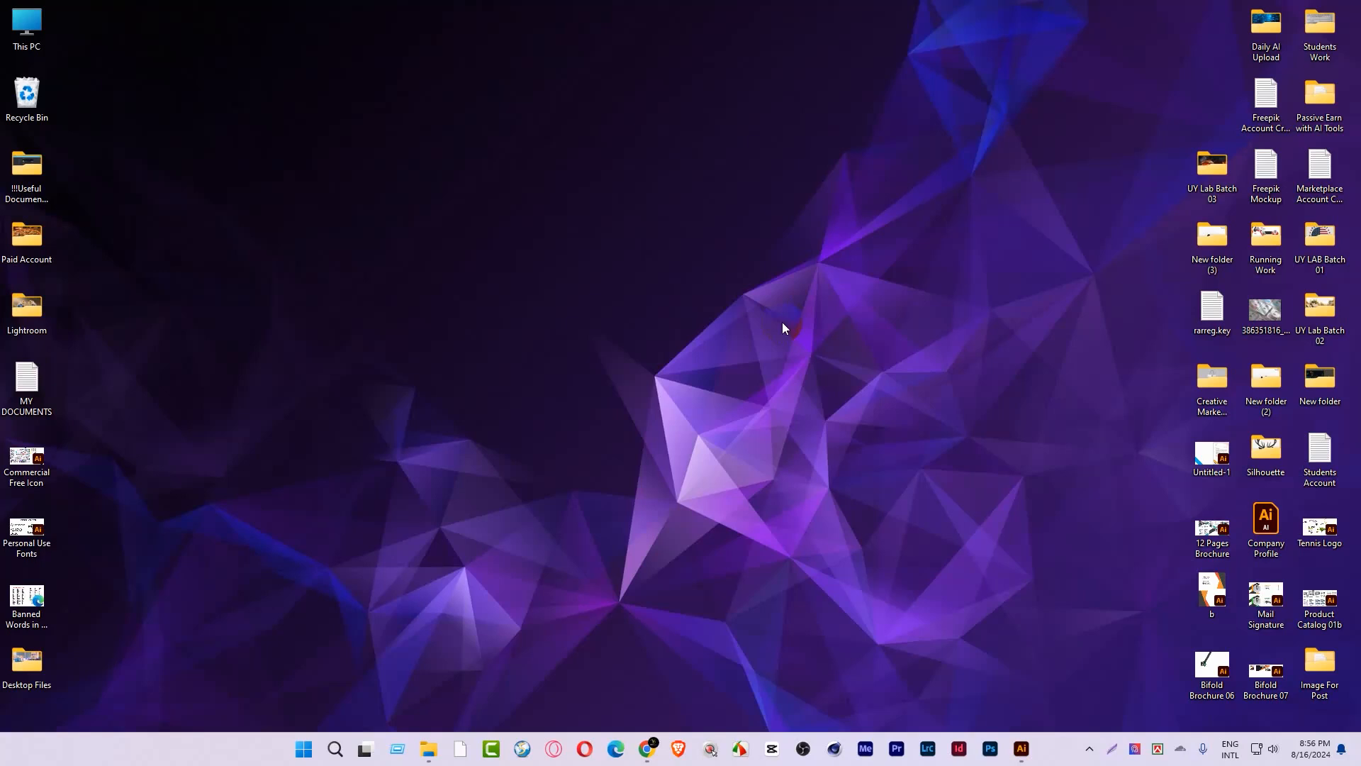
Step: Switch to Chrome, search Google Images for "postcard design" and look through the sample designs
click(647, 748)
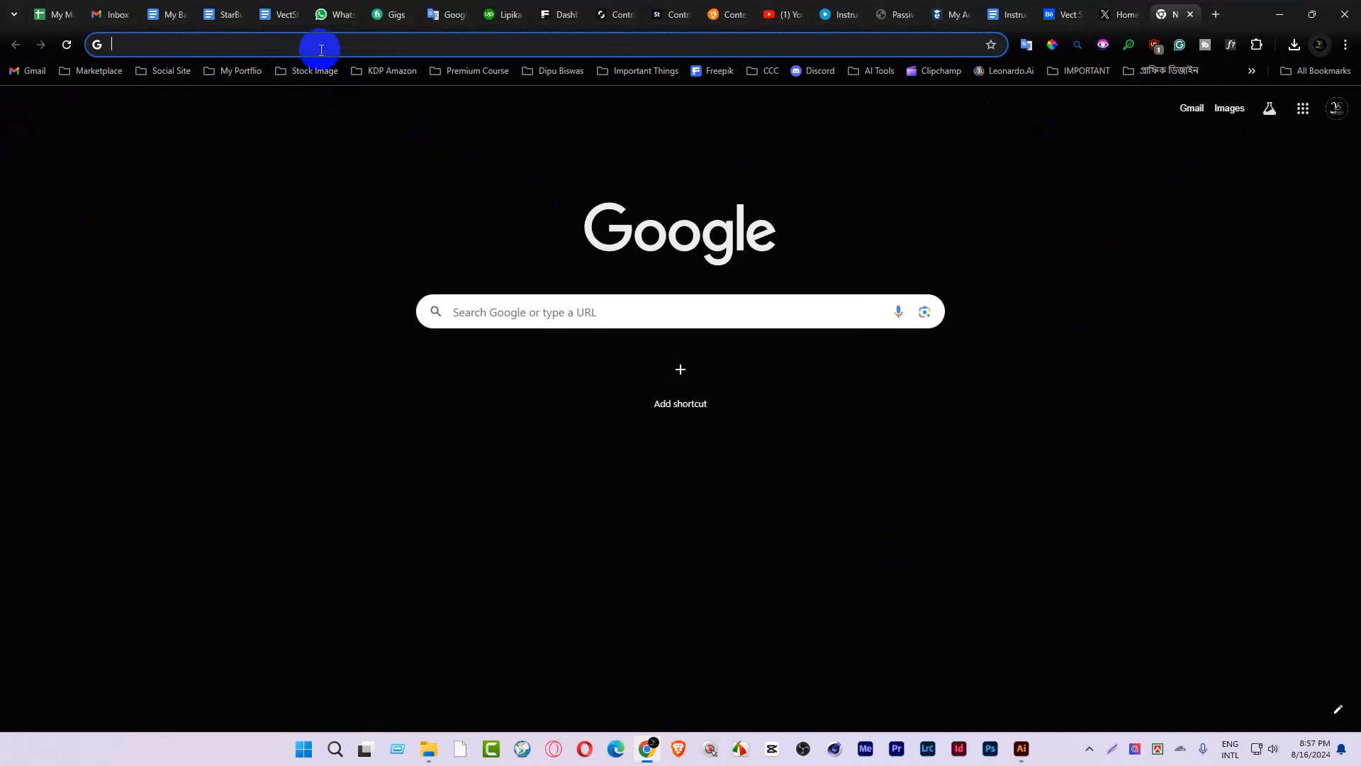
text(pos)
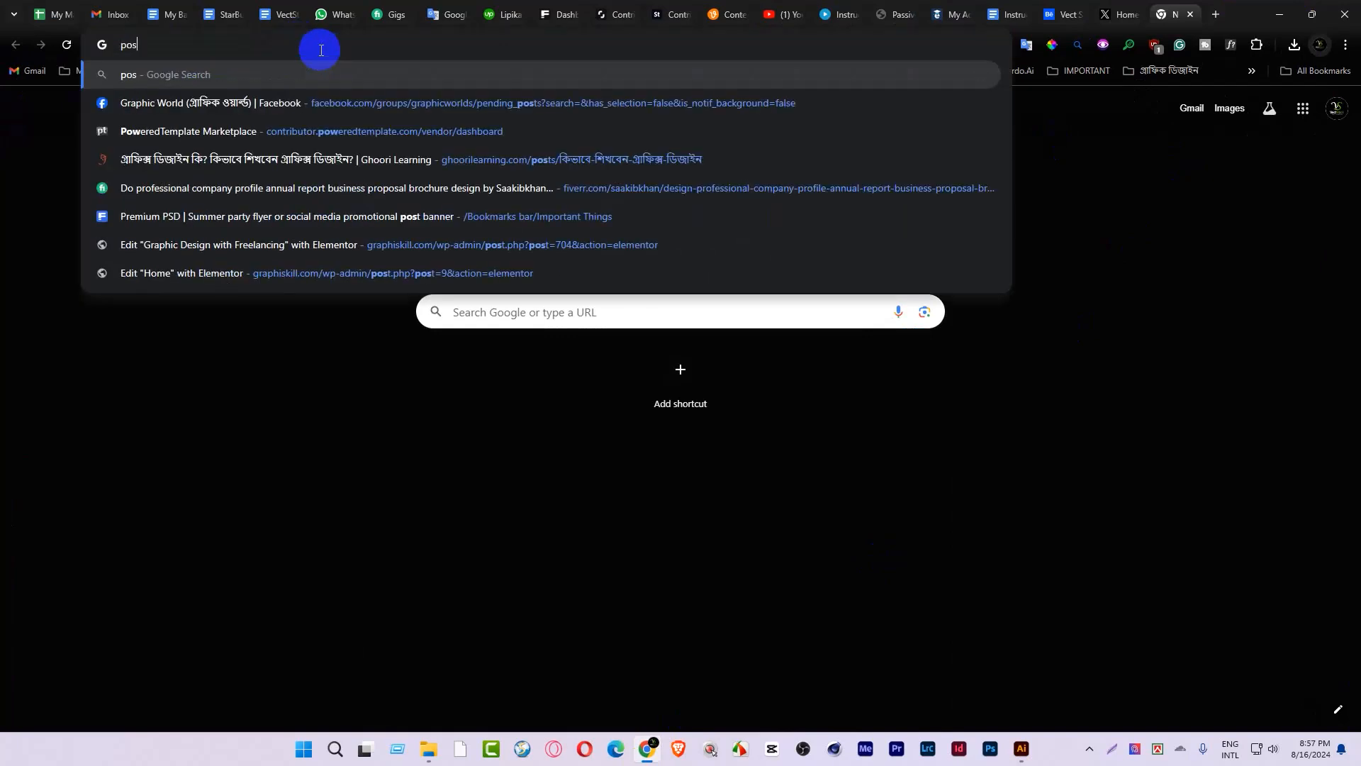
text(t card)
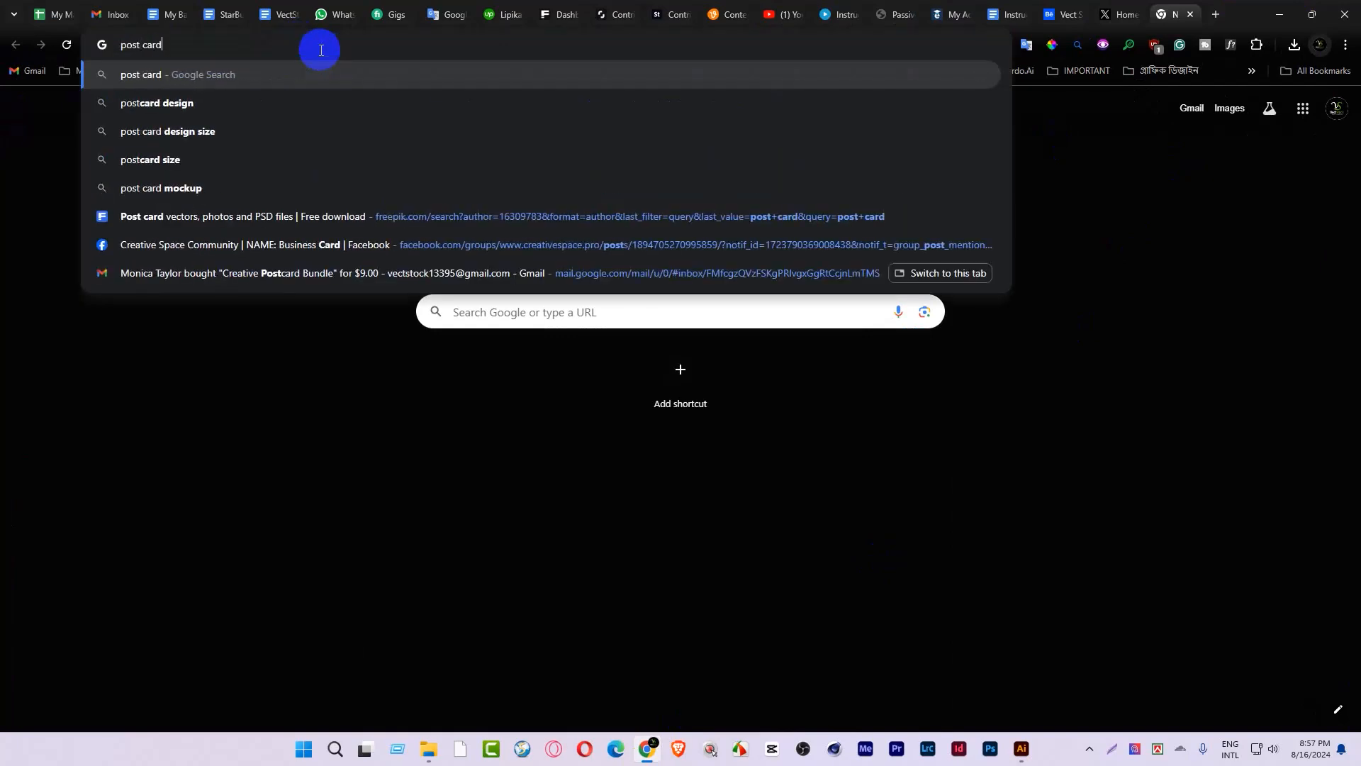
click(187, 105)
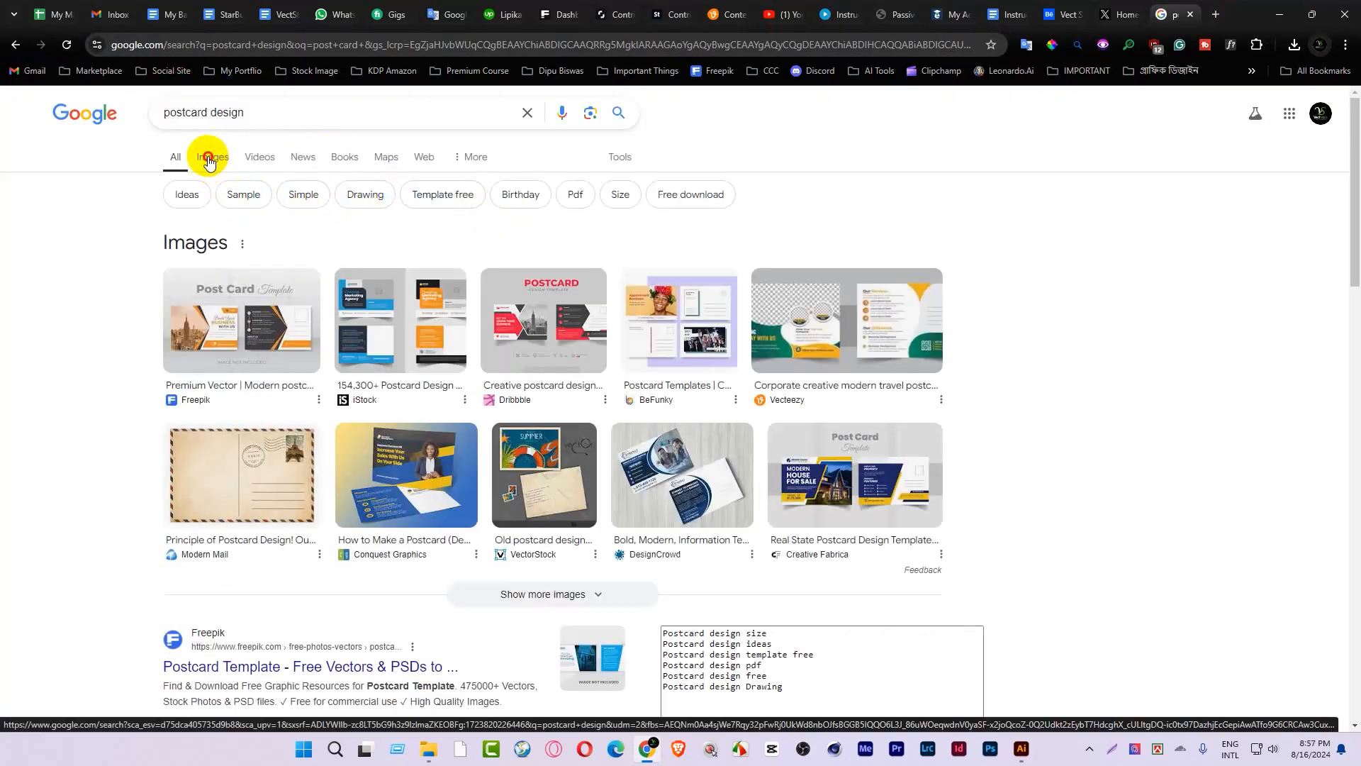
click(210, 161)
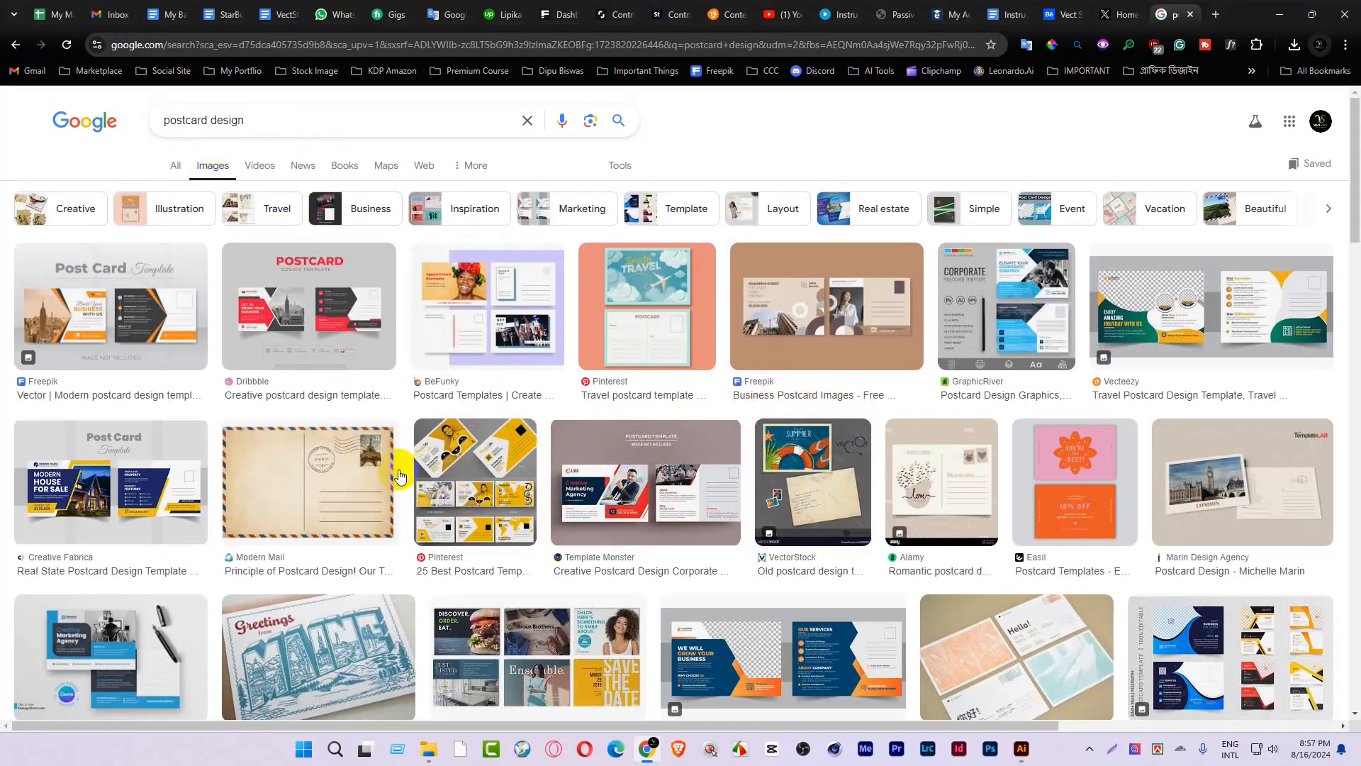
scroll(1007, 470, down, 3)
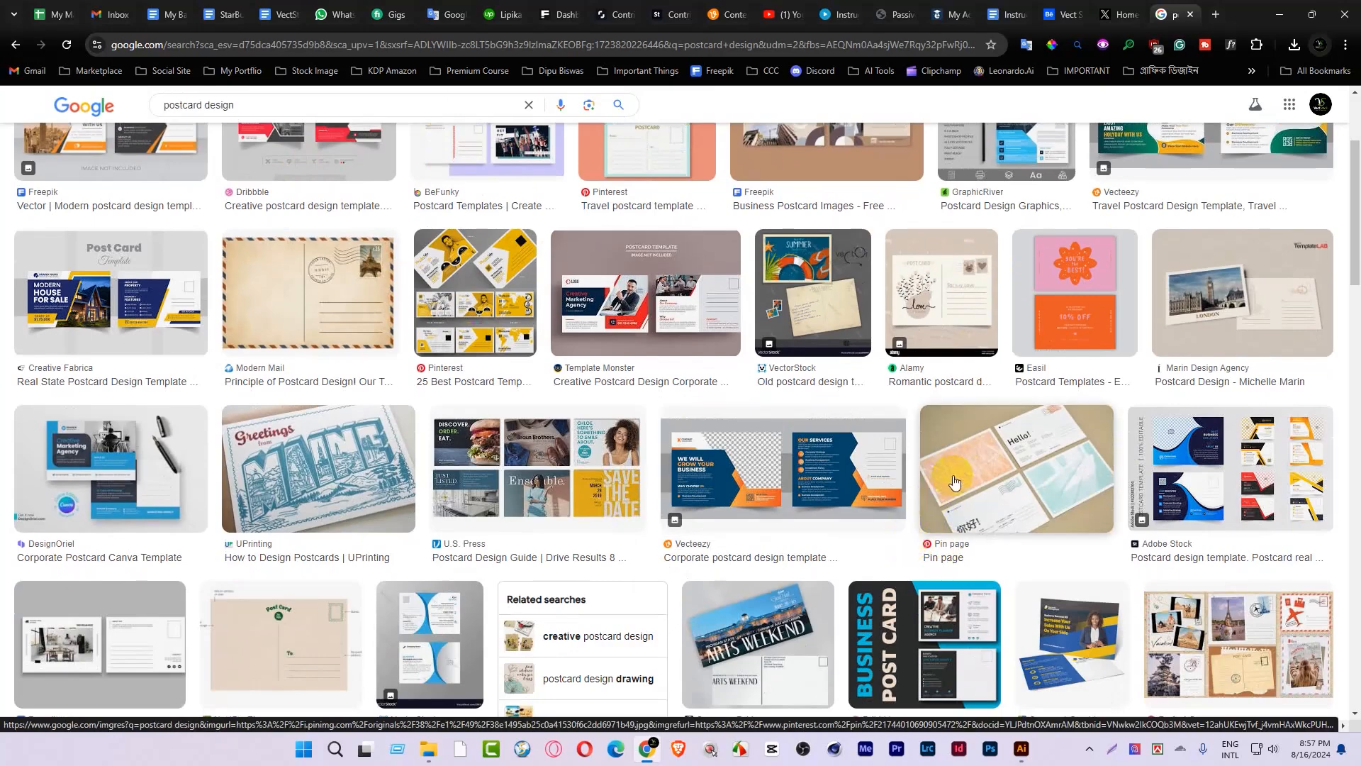
scroll(906, 546, up, 3)
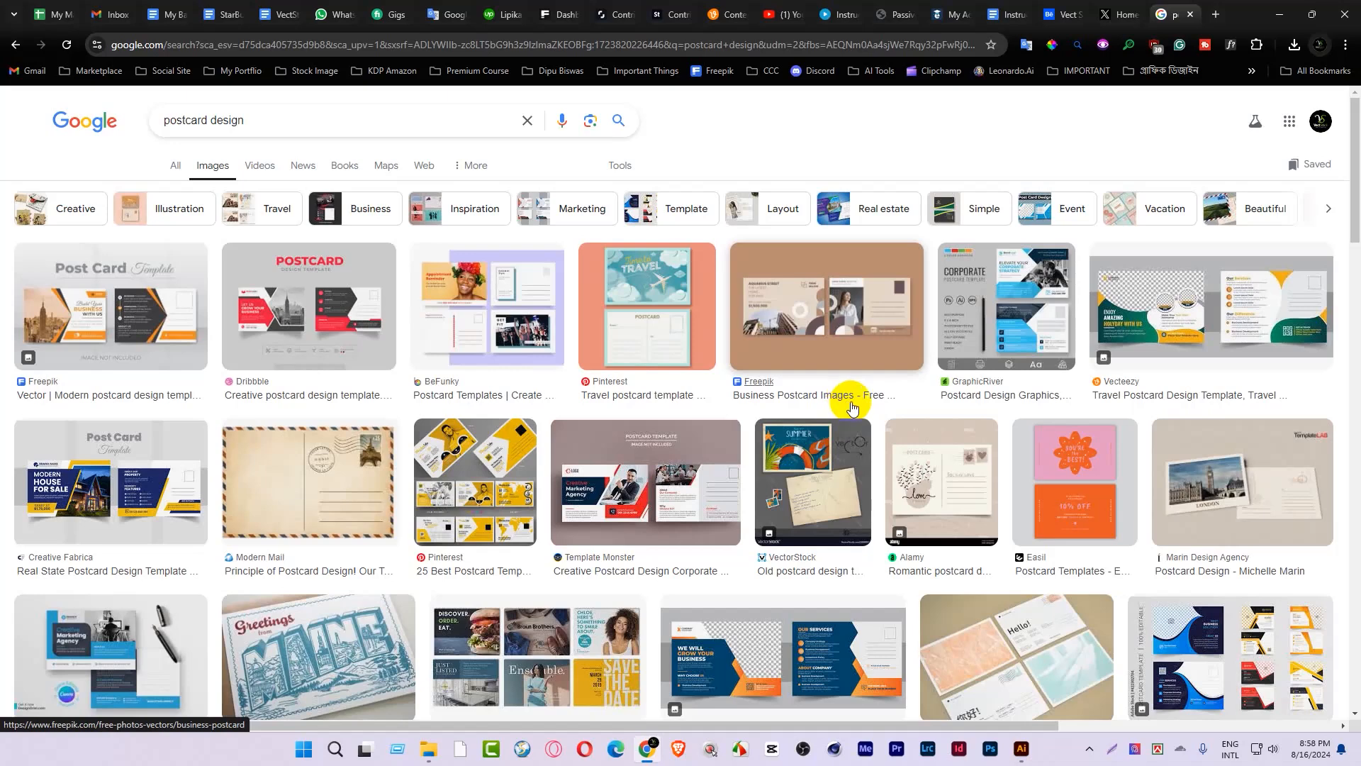
scroll(861, 489, down, 1)
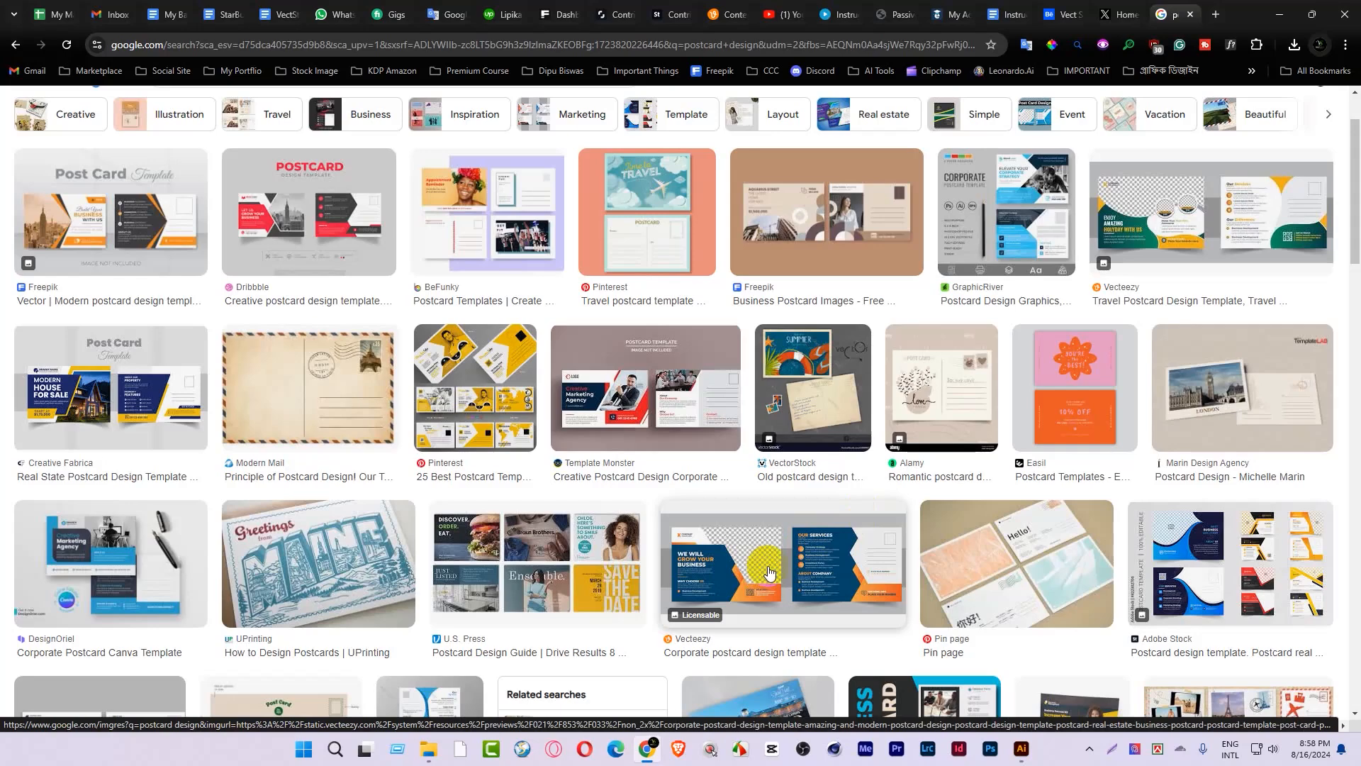
scroll(768, 572, down, 4)
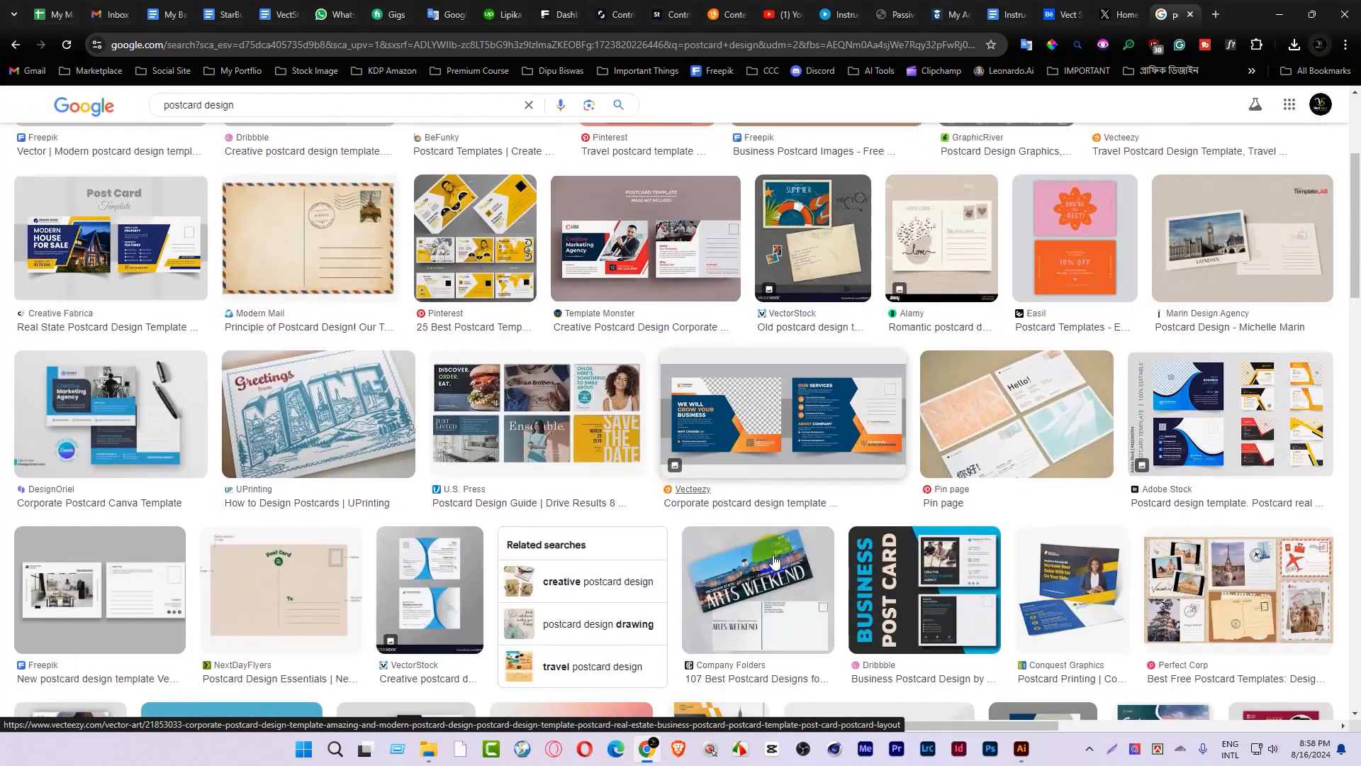
scroll(774, 560, up, 5)
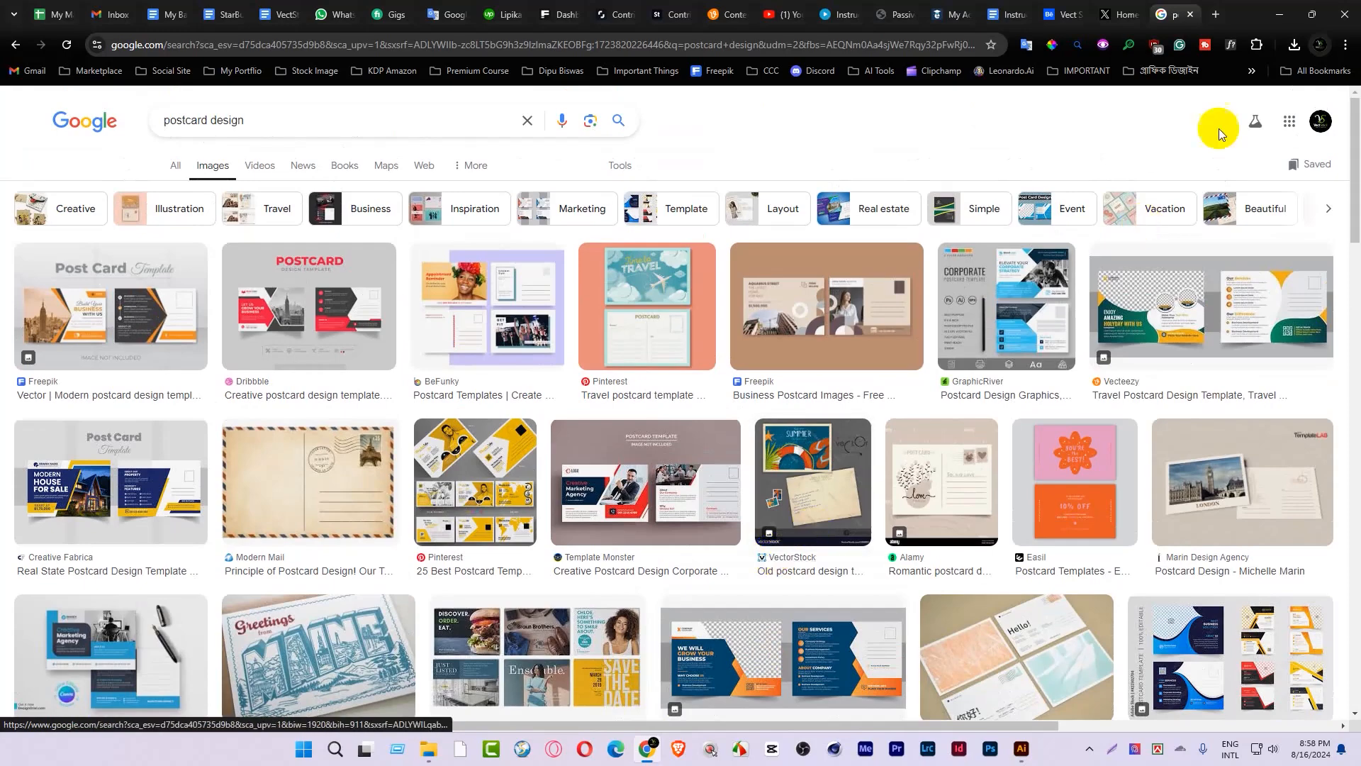
Step: Open the graphicriver.net website in a new browser tab
click(1216, 14)
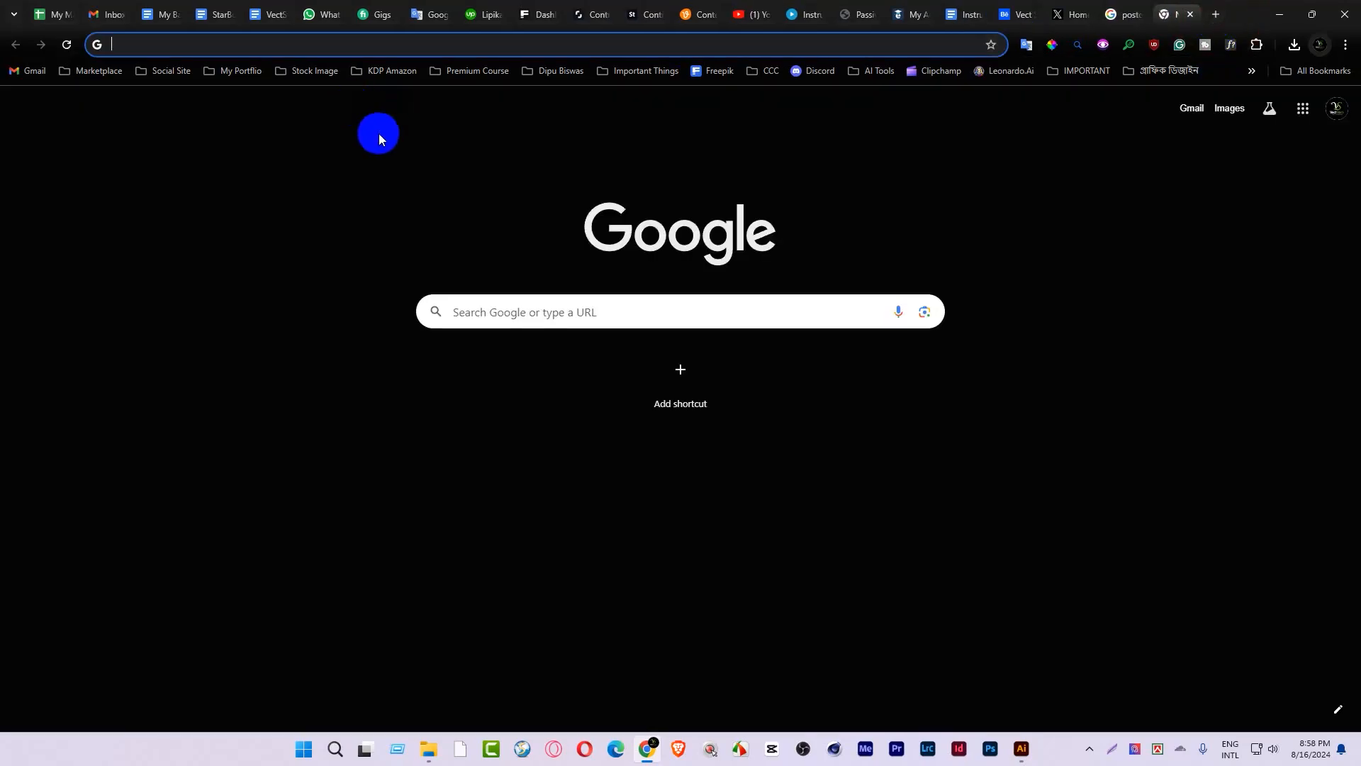
text(gr)
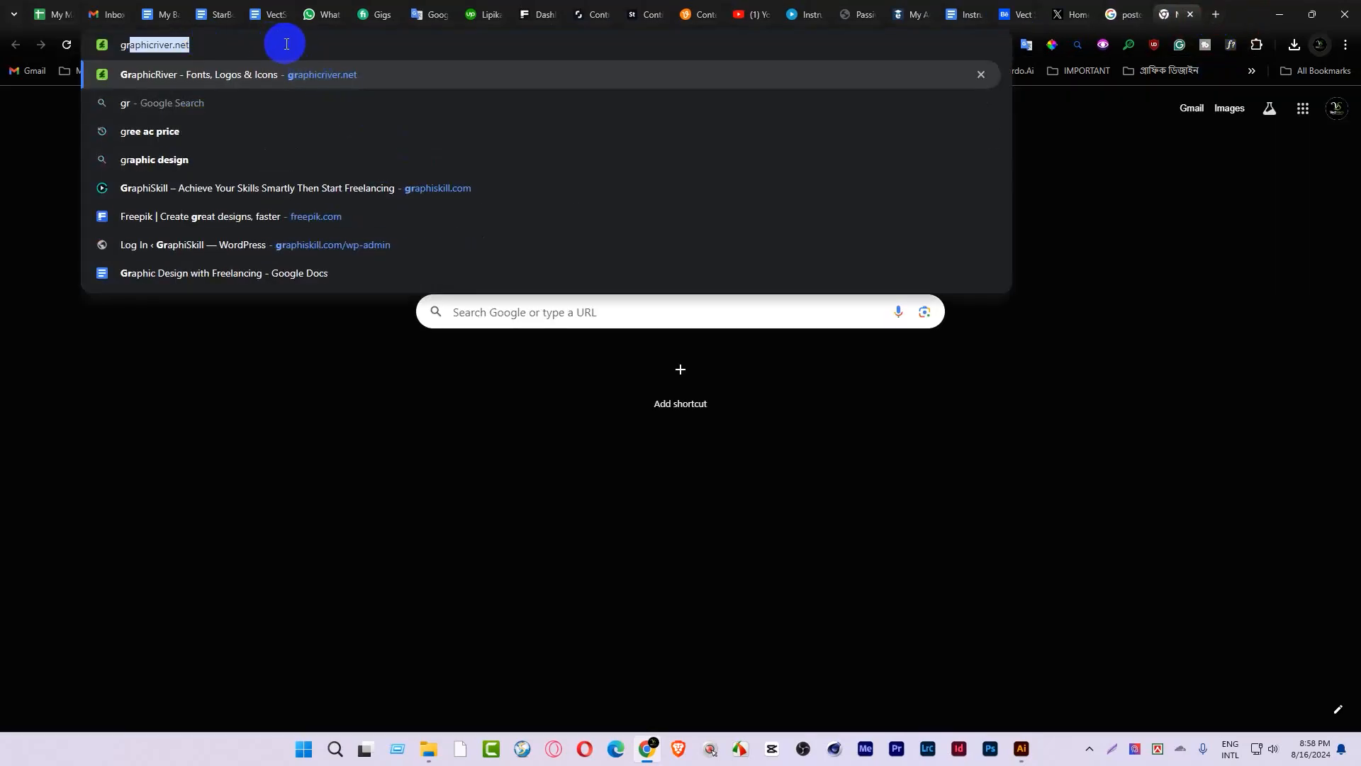
click(286, 44)
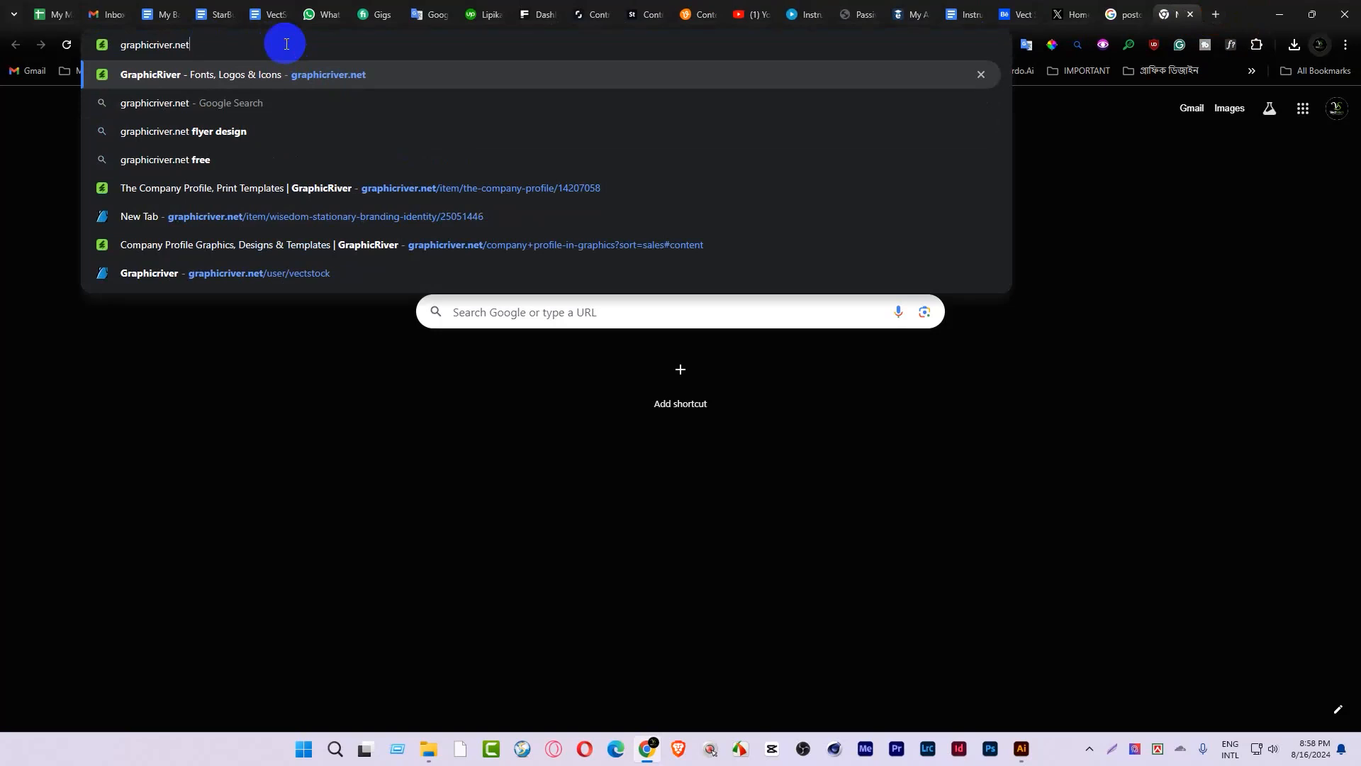
key(Return)
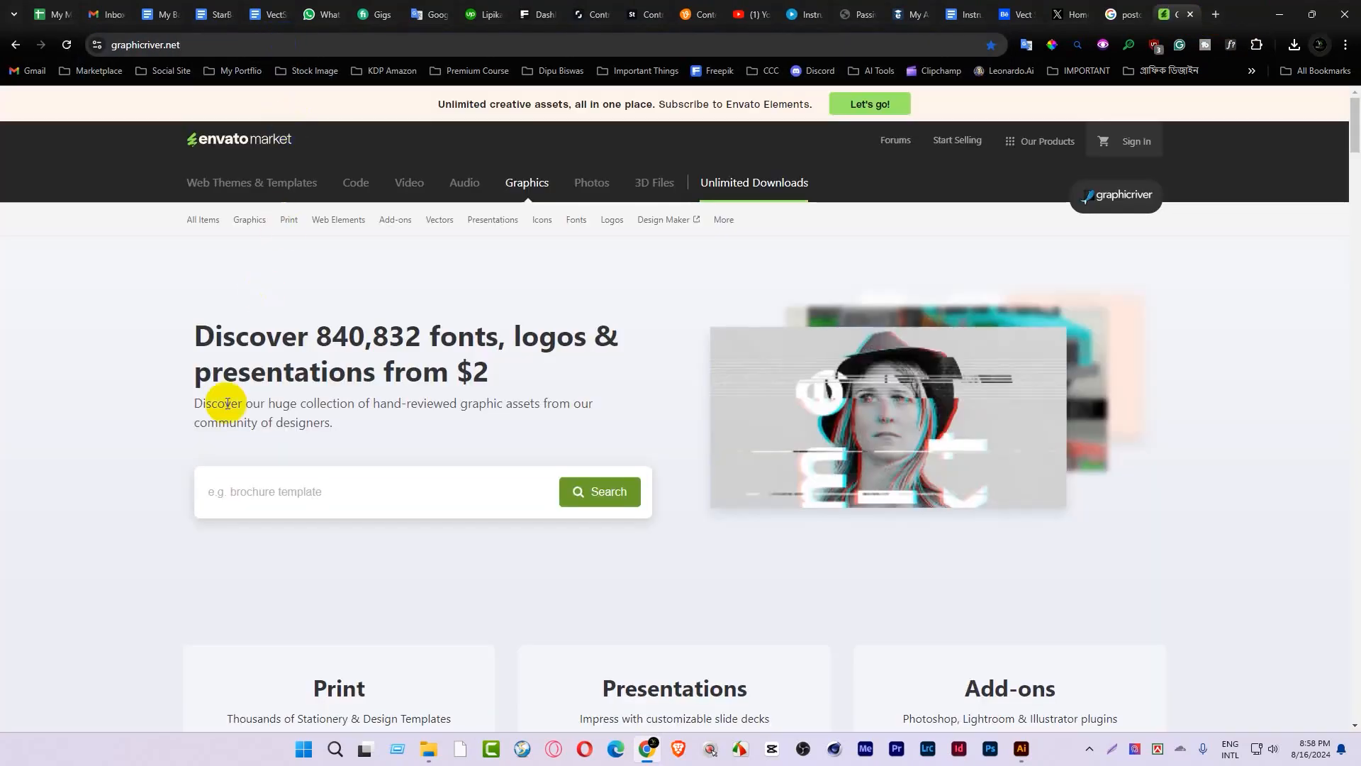
Step: Search the GraphicRiver marketplace for "postcard design"
click(272, 497)
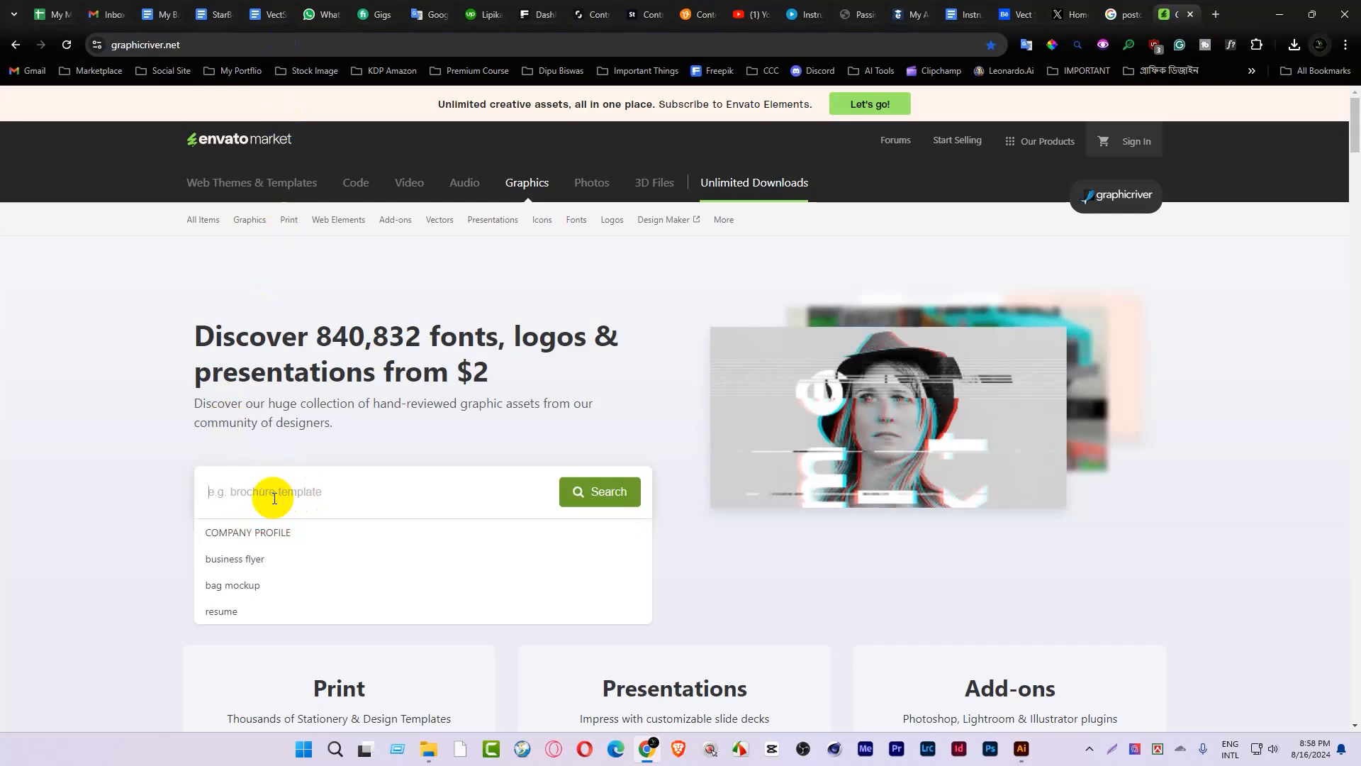
text(postcar)
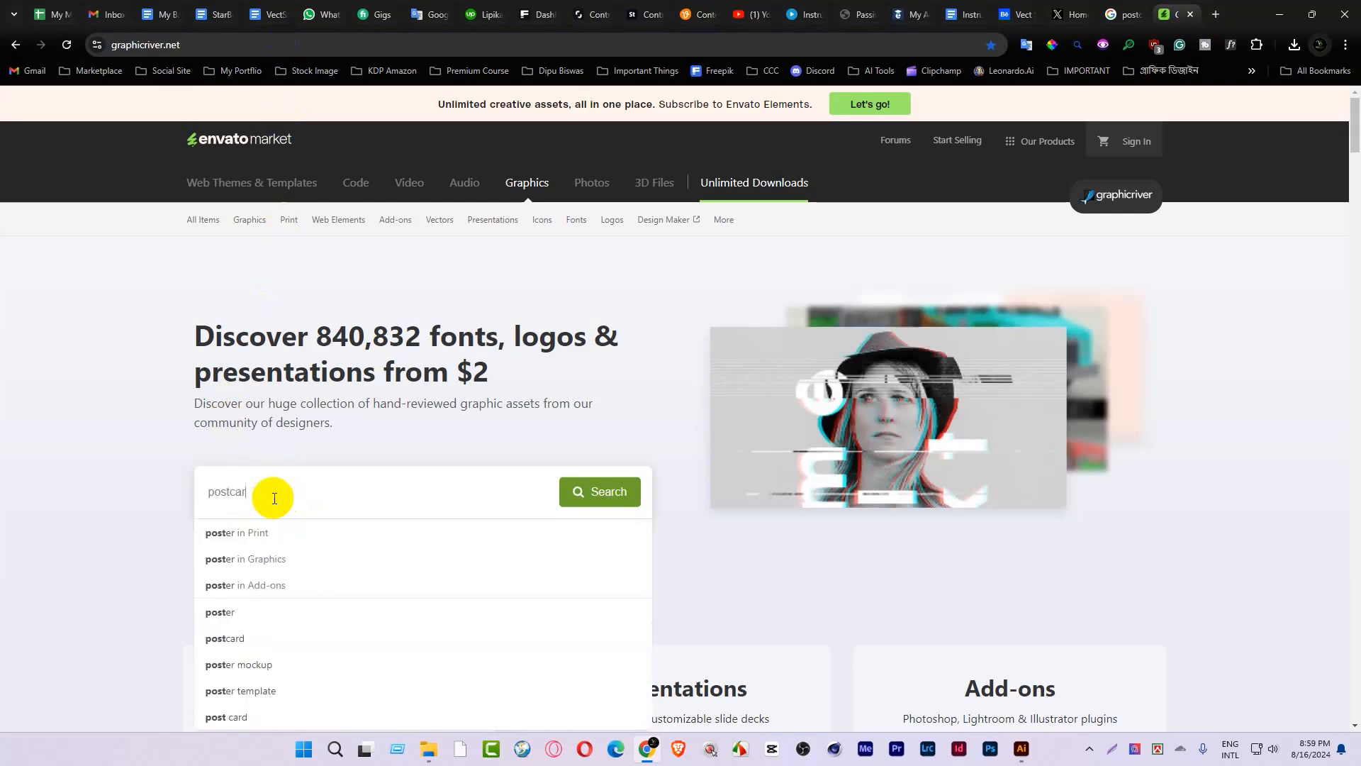
text(d design)
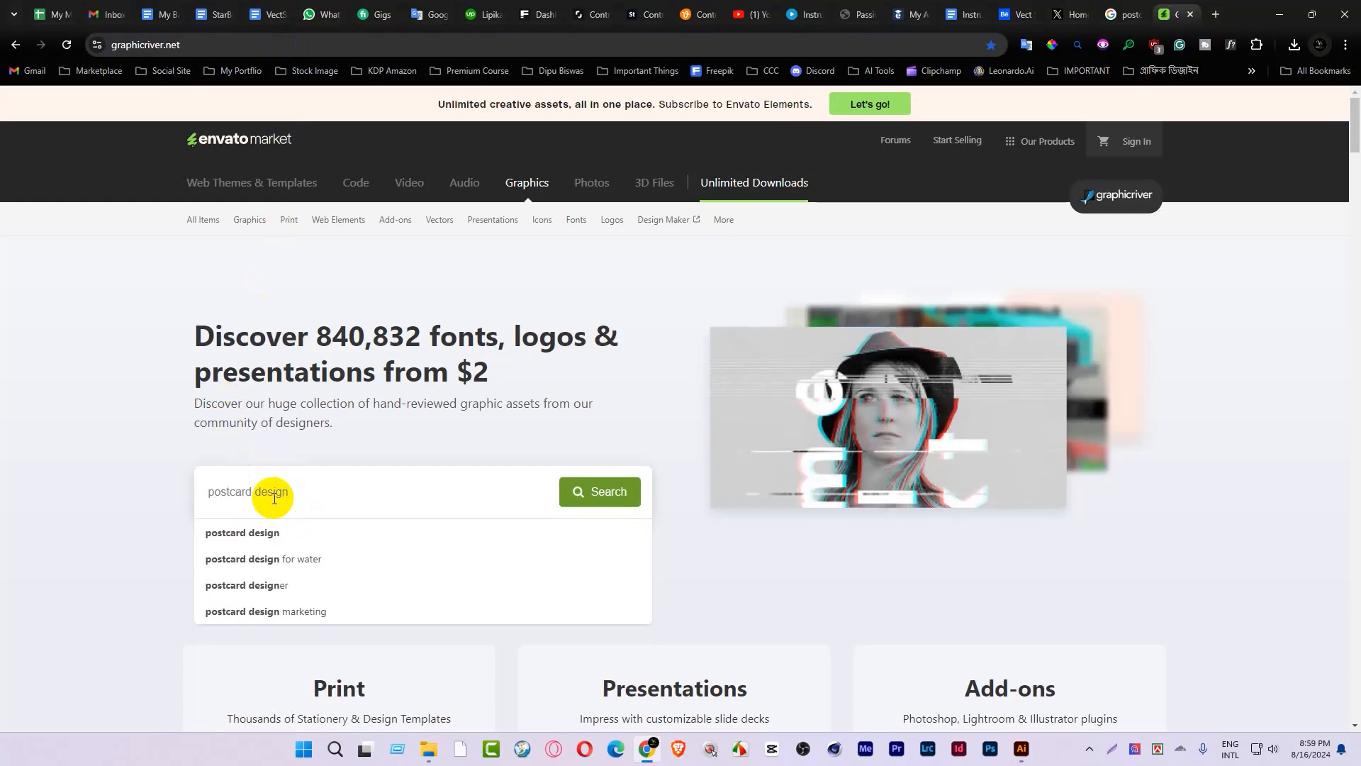
key(Return)
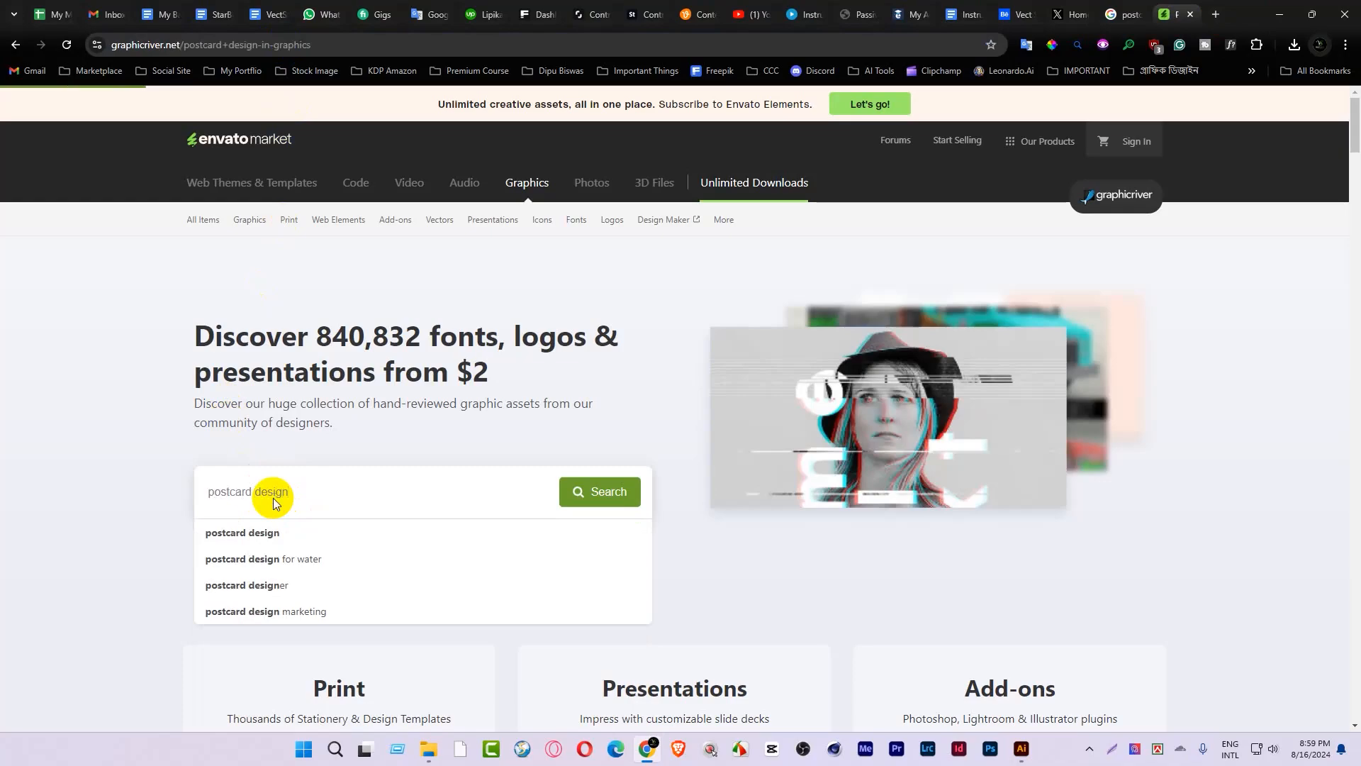
Step: Examine the GraphicRiver postcard templates for layout, colour and style ideas
scroll(554, 399, down, 1)
scroll(554, 399, down, 5)
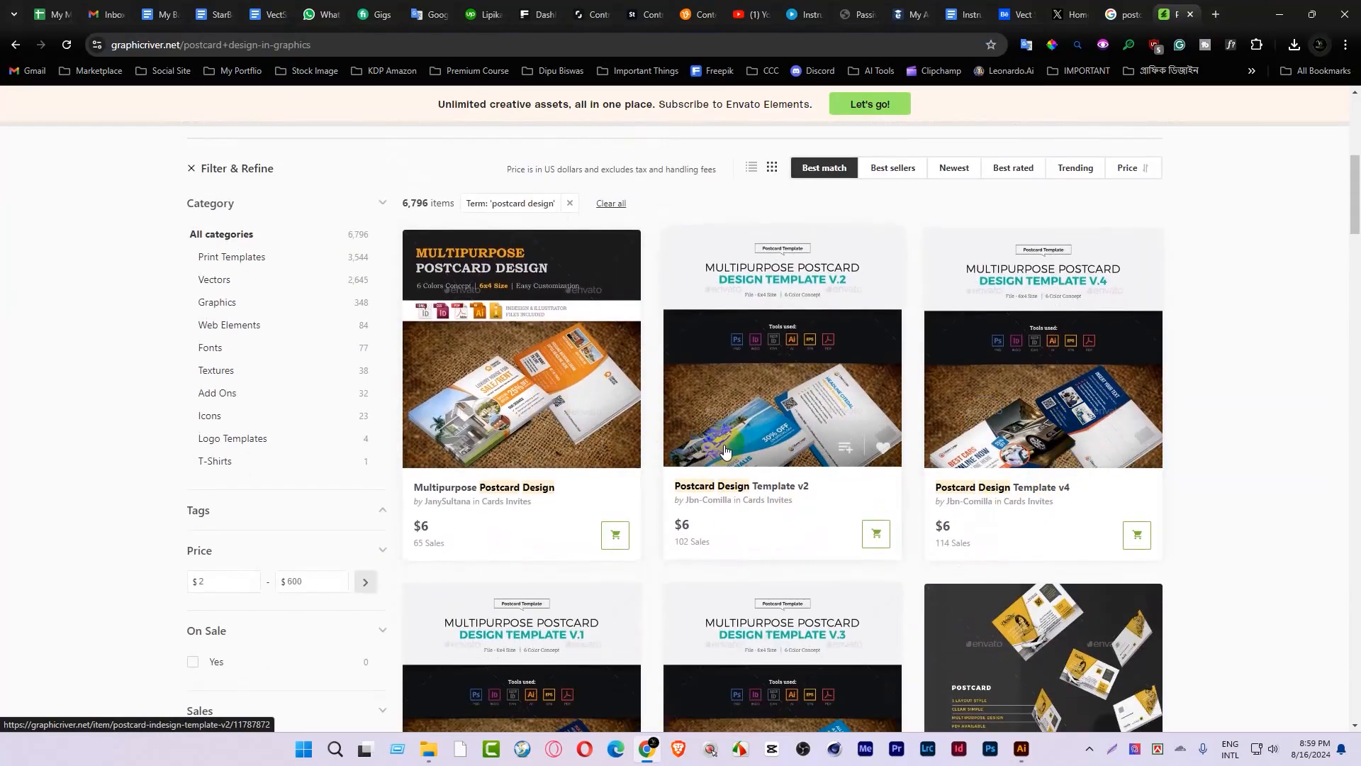
scroll(702, 457, down, 5)
scroll(723, 418, down, 1)
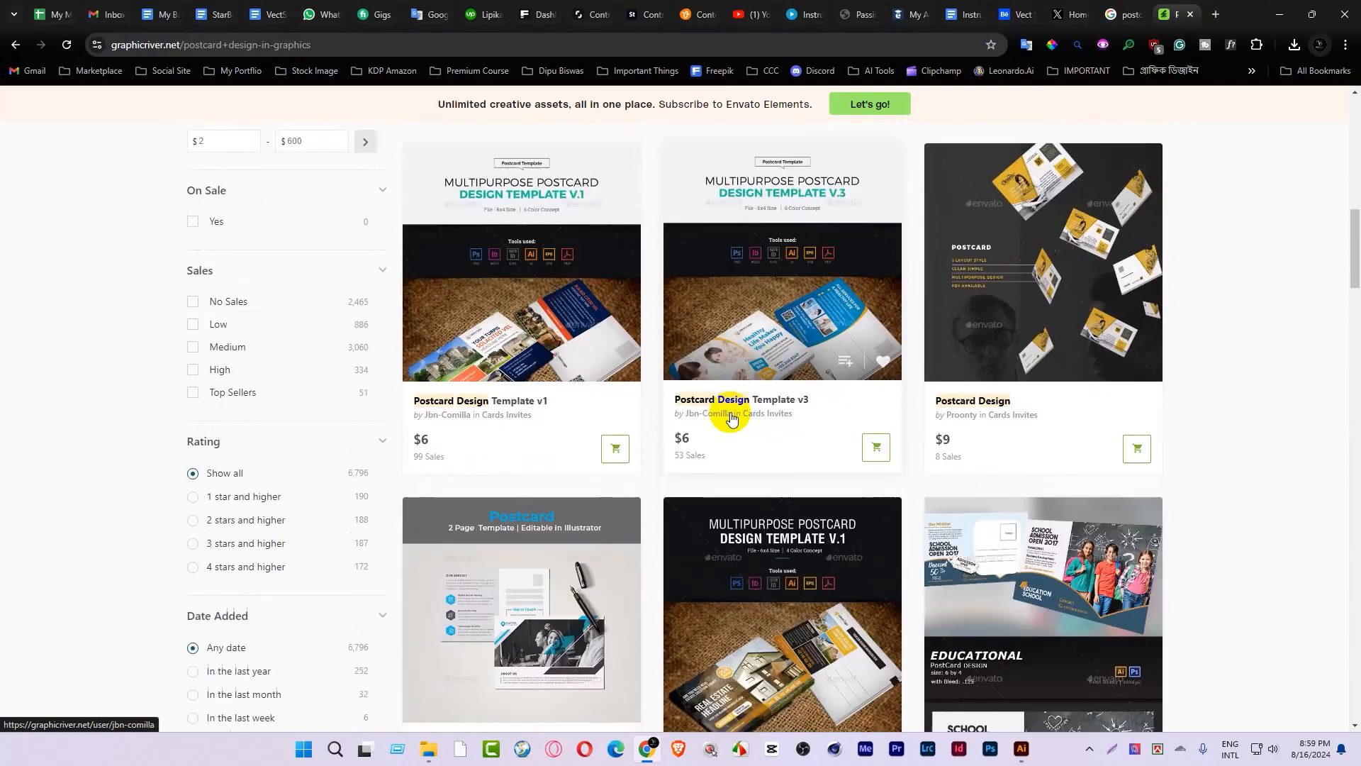
scroll(795, 460, down, 6)
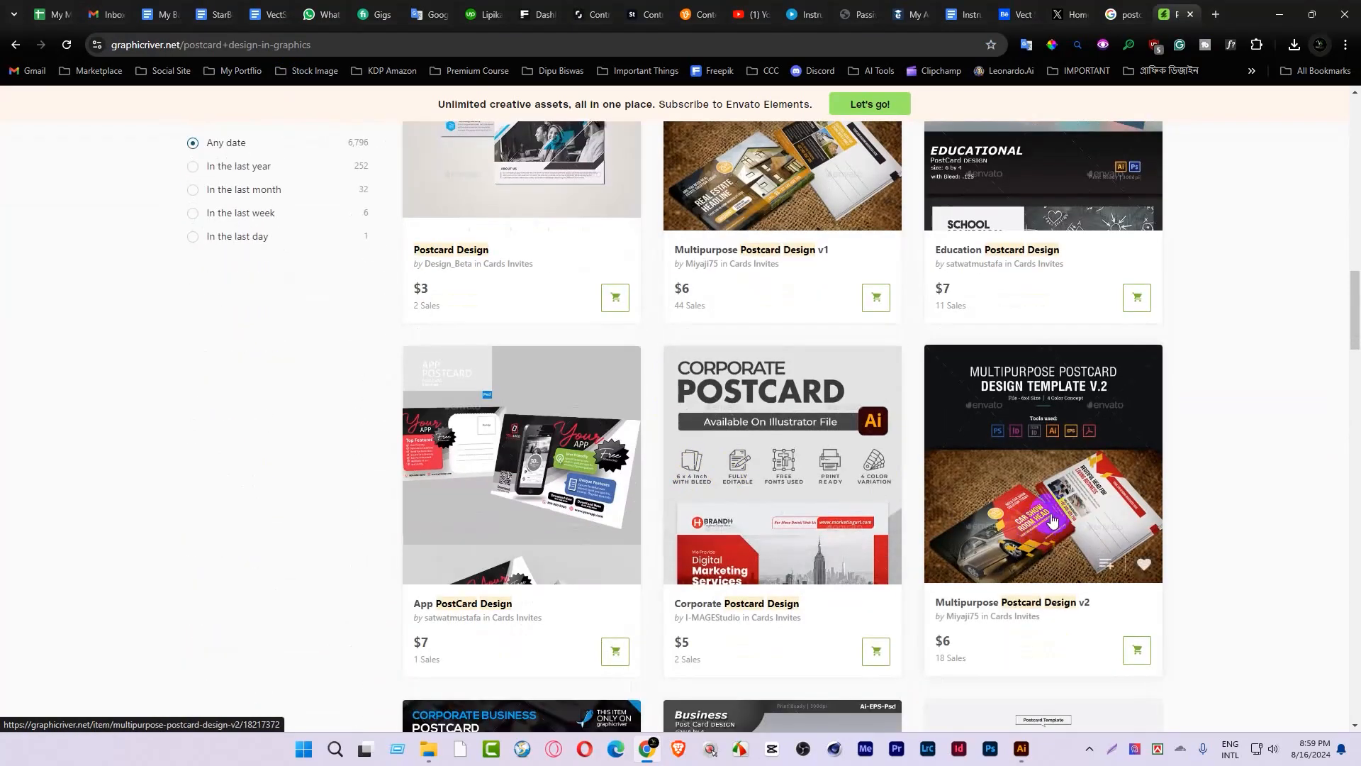
scroll(663, 500, down, 5)
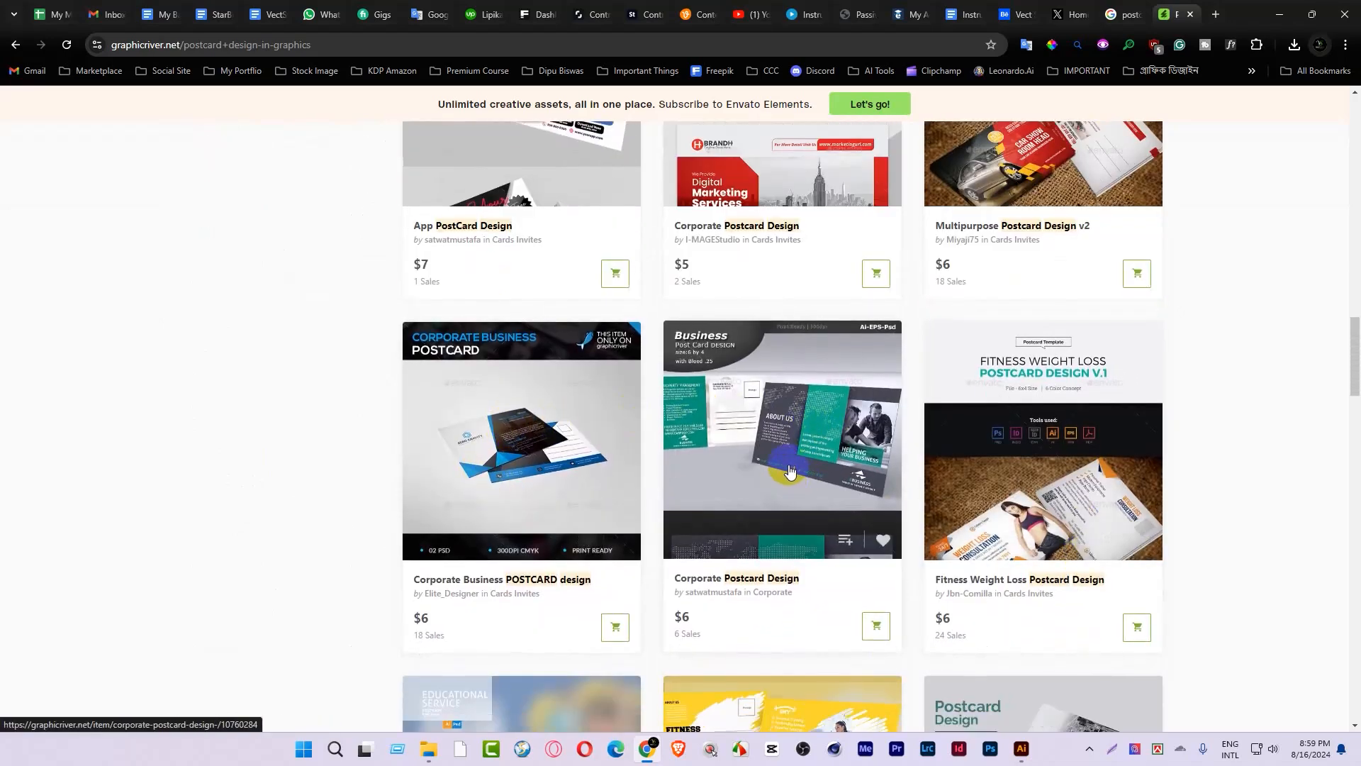
scroll(792, 454, down, 3)
scroll(792, 454, down, 12)
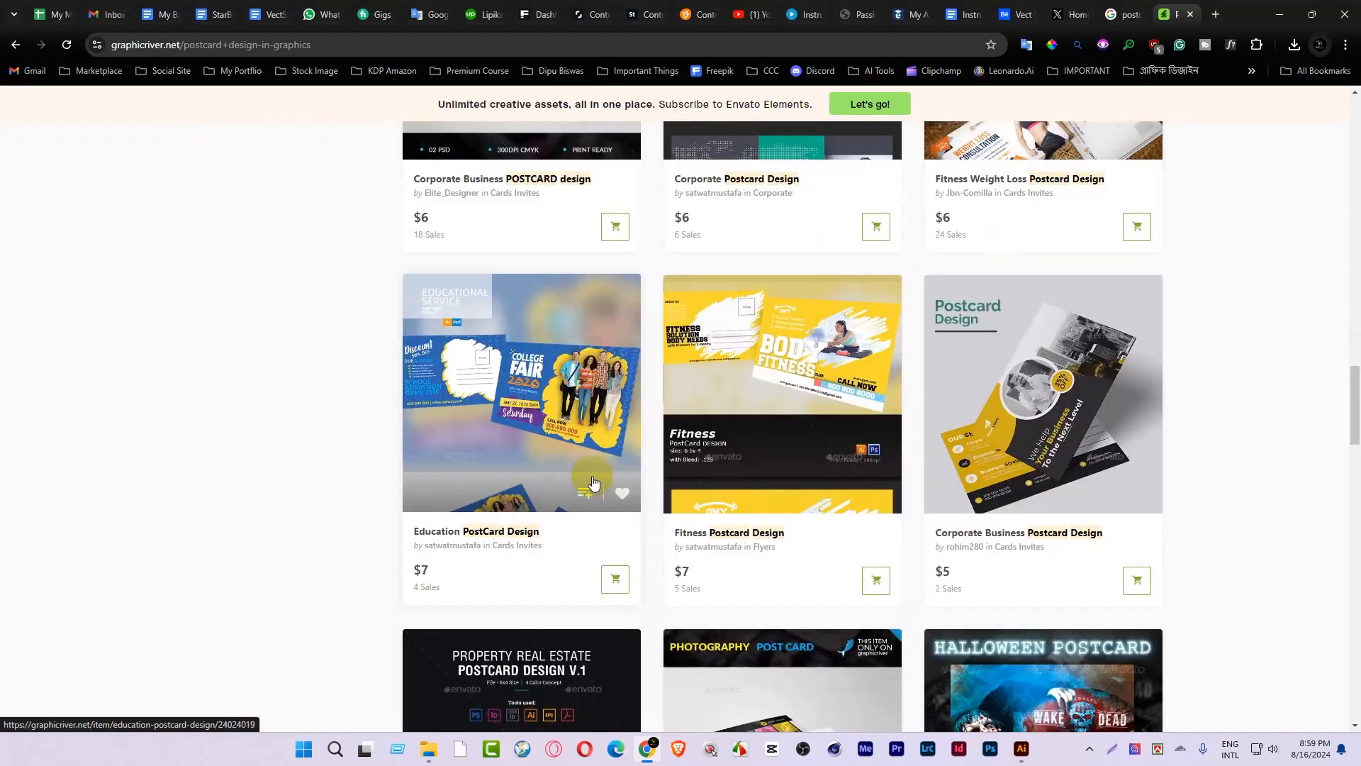
scroll(594, 471, up, 15)
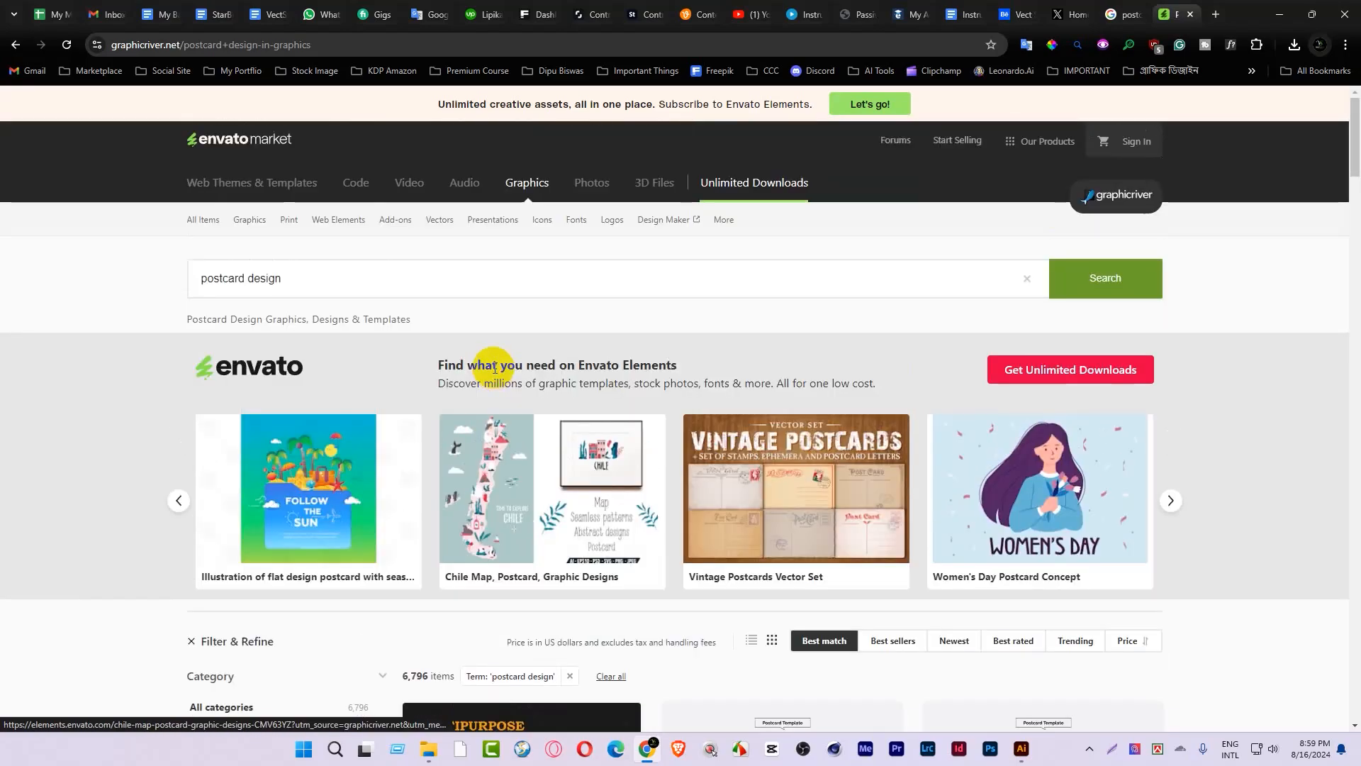
Step: Change the marketplace search term to "business postcard" and run the search again
click(205, 280)
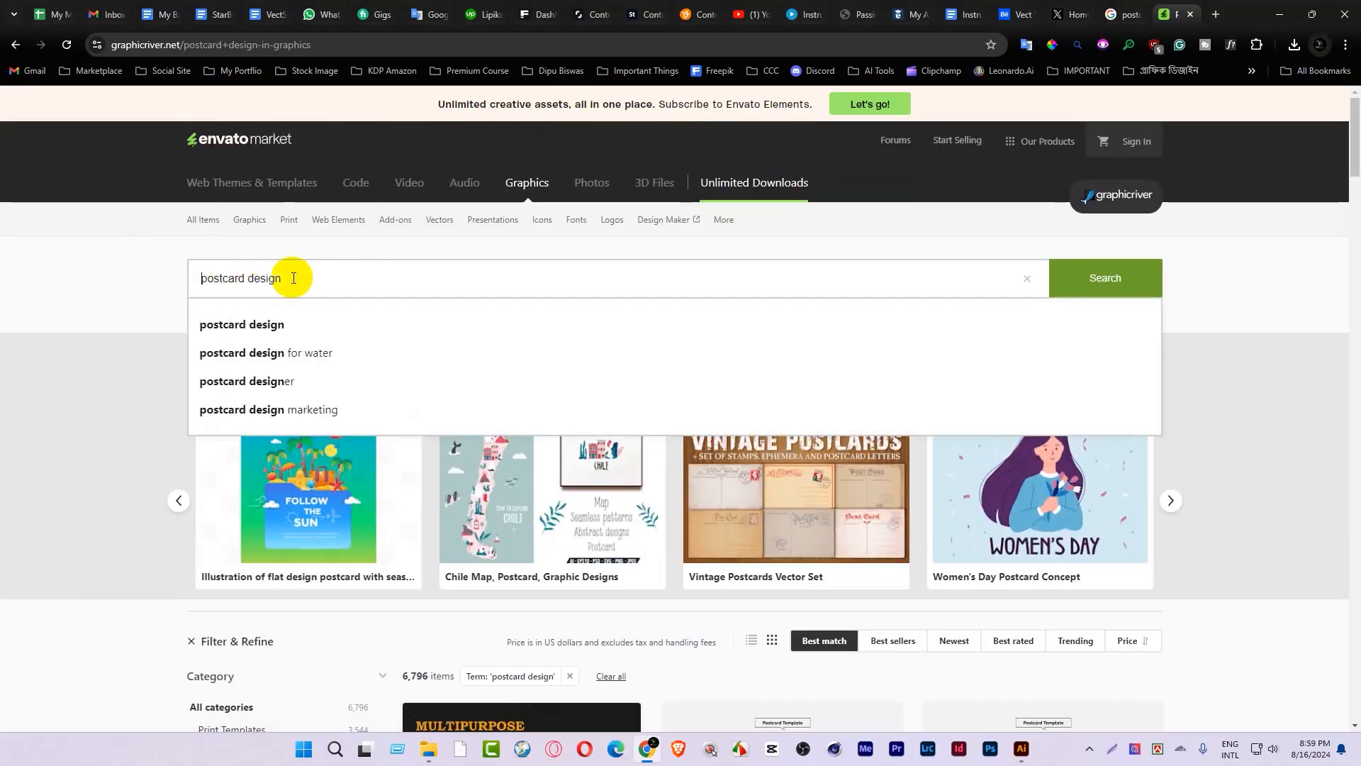
text(business)
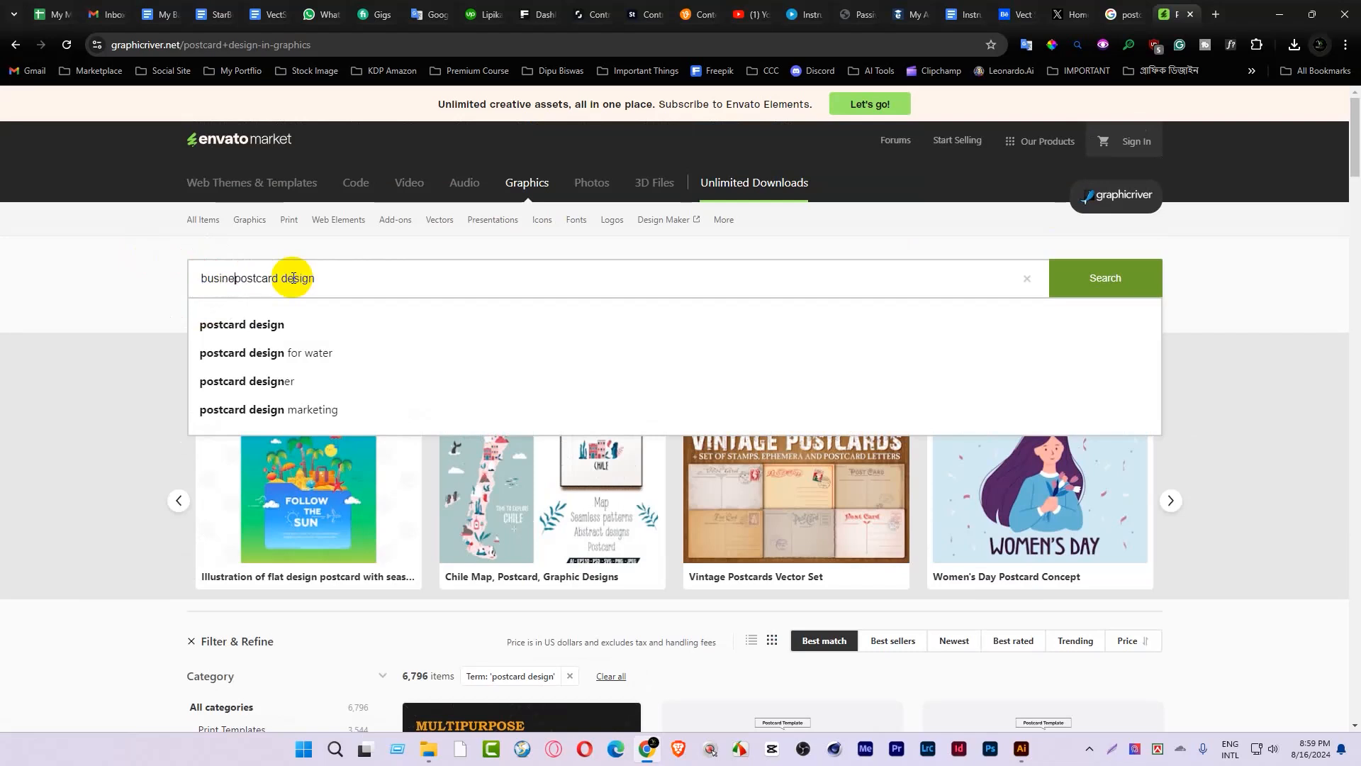
drag(293, 278, 349, 278)
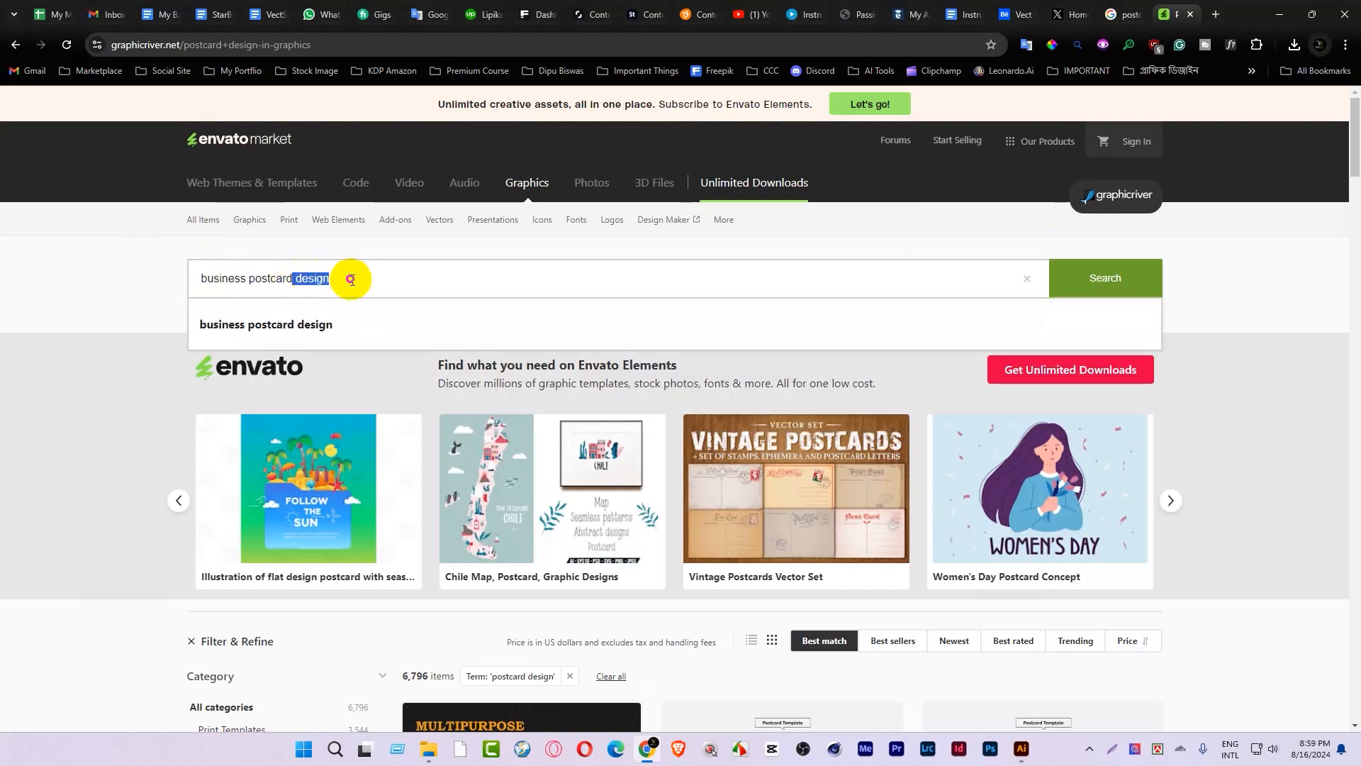
key(BackSpace)
key(Return)
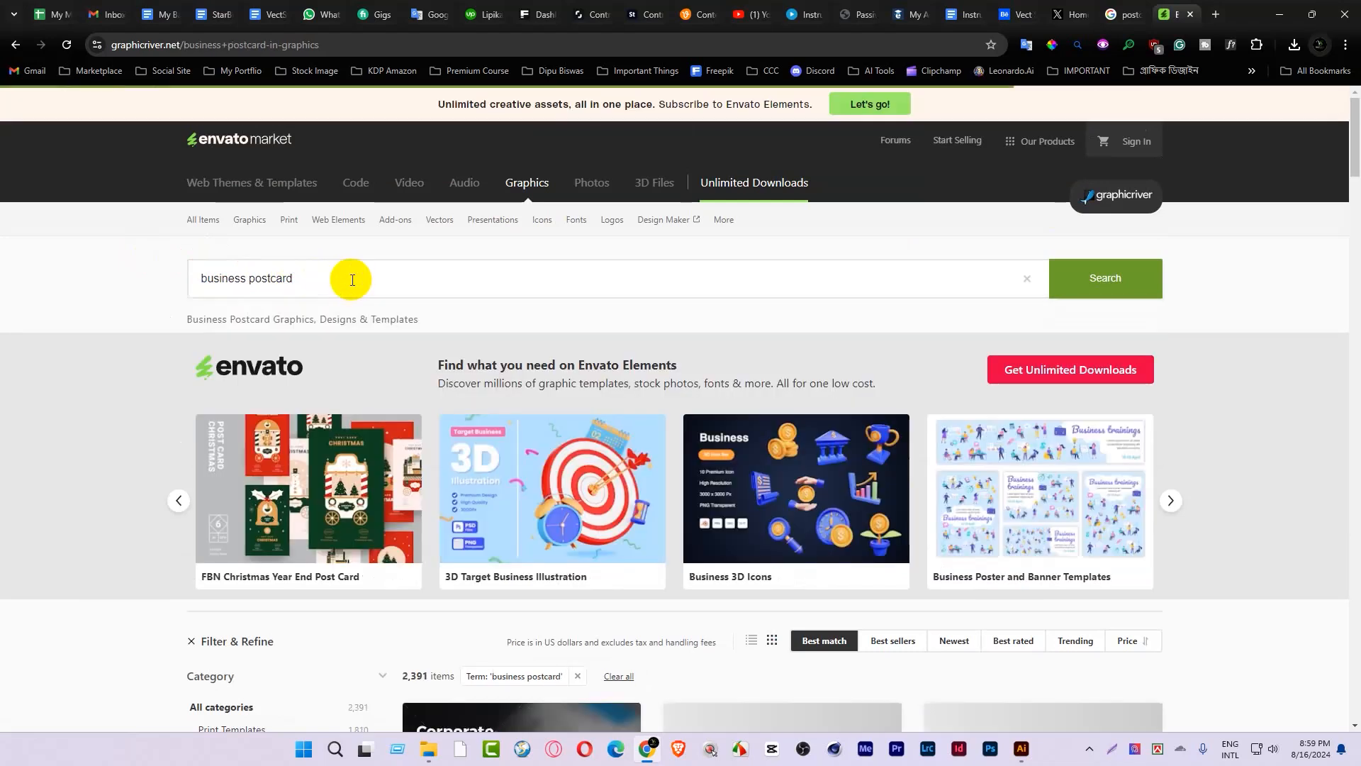
Step: Open three business postcard listings in separate background tabs, including the first result and the Corporate Business Postcard
scroll(748, 479, down, 4)
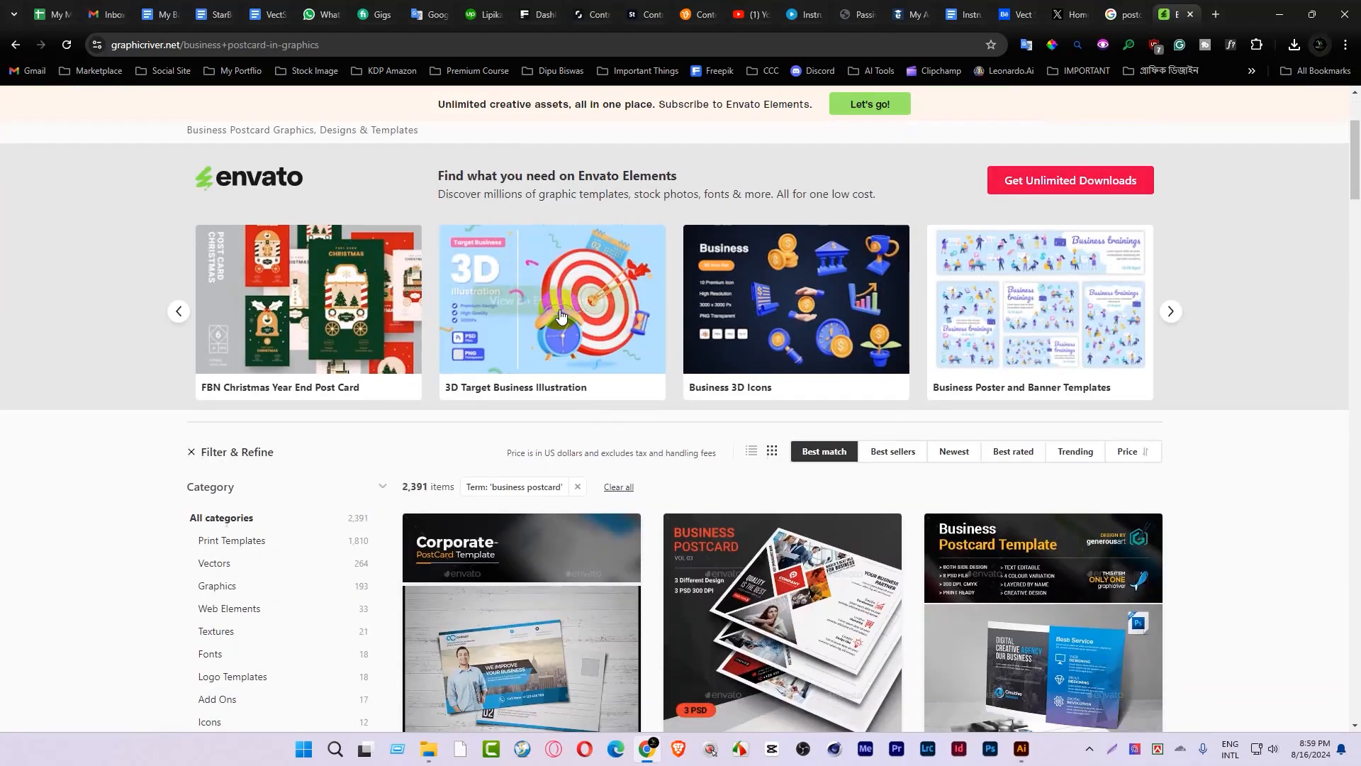
scroll(578, 575, down, 3)
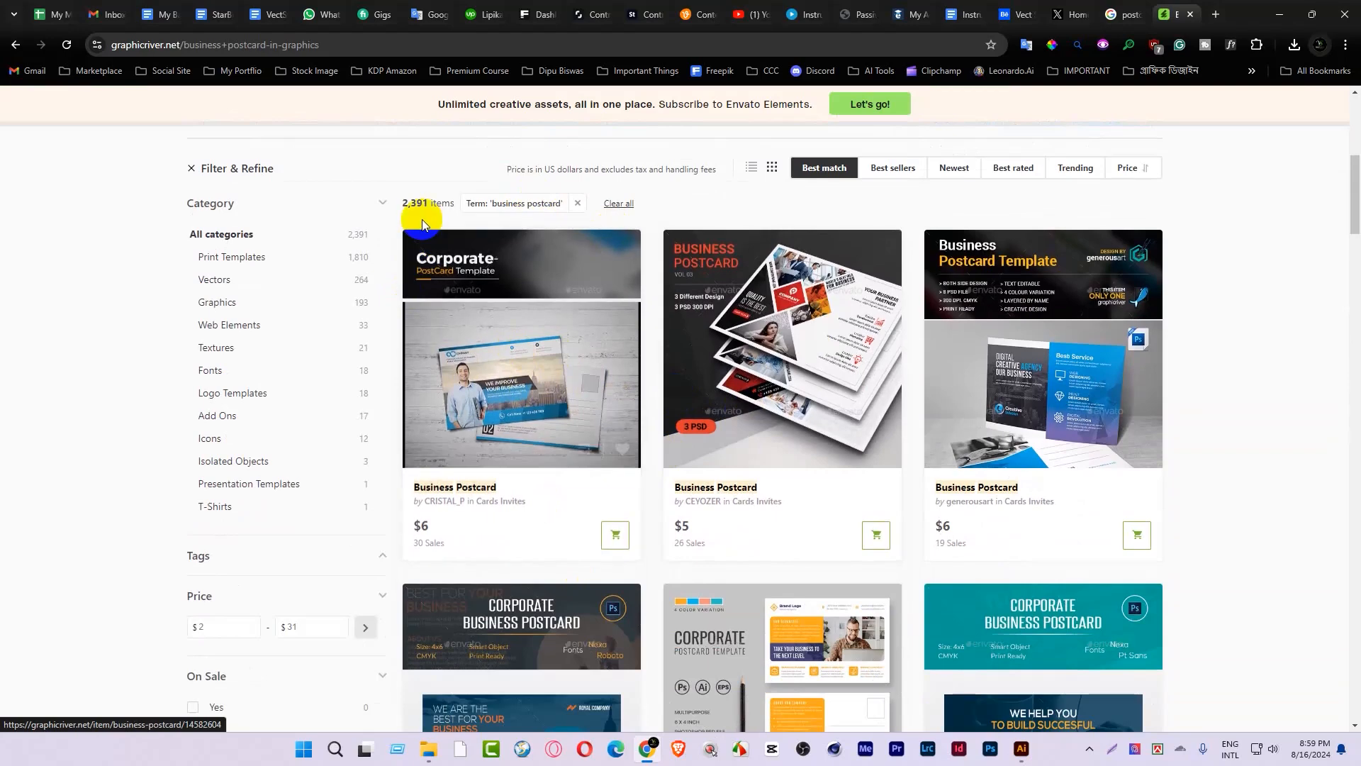
middle_click(481, 410)
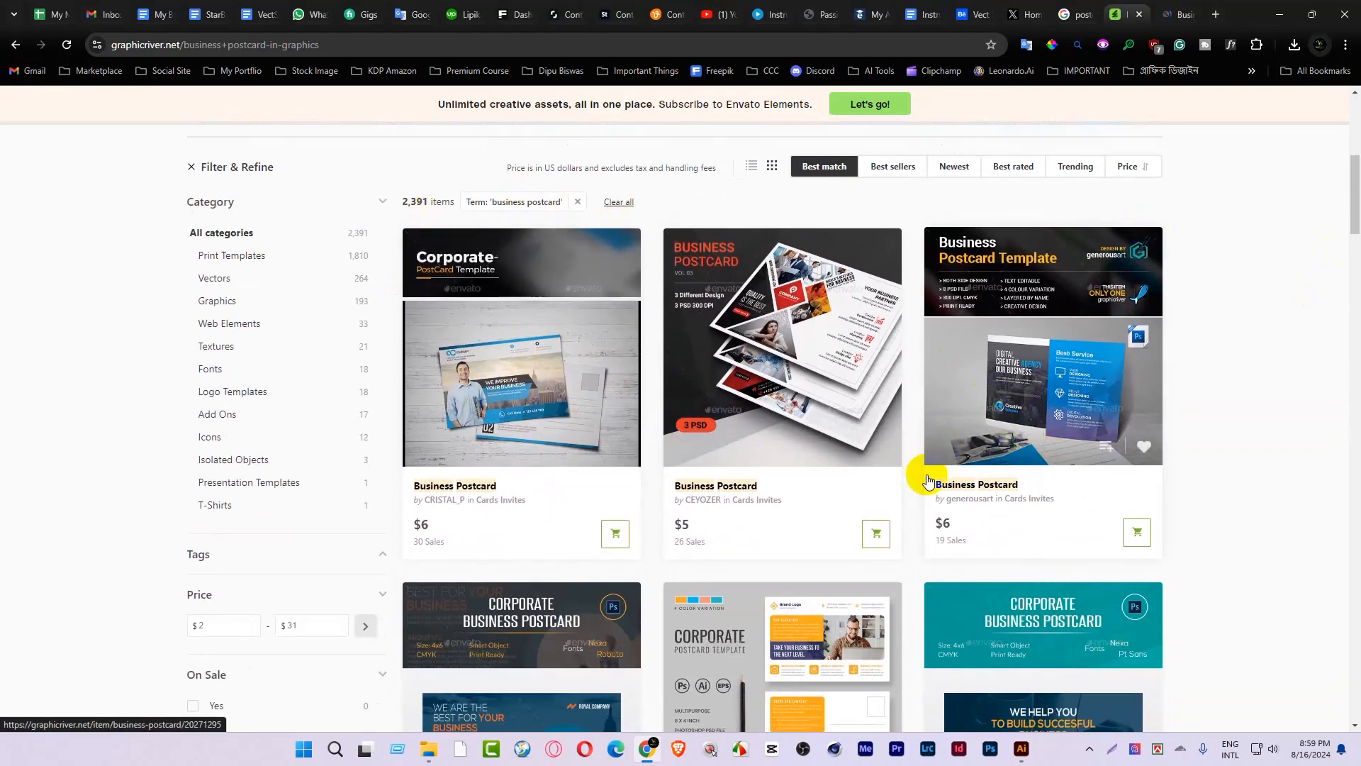
scroll(831, 489, down, 3)
middle_click(833, 488)
scroll(829, 489, down, 4)
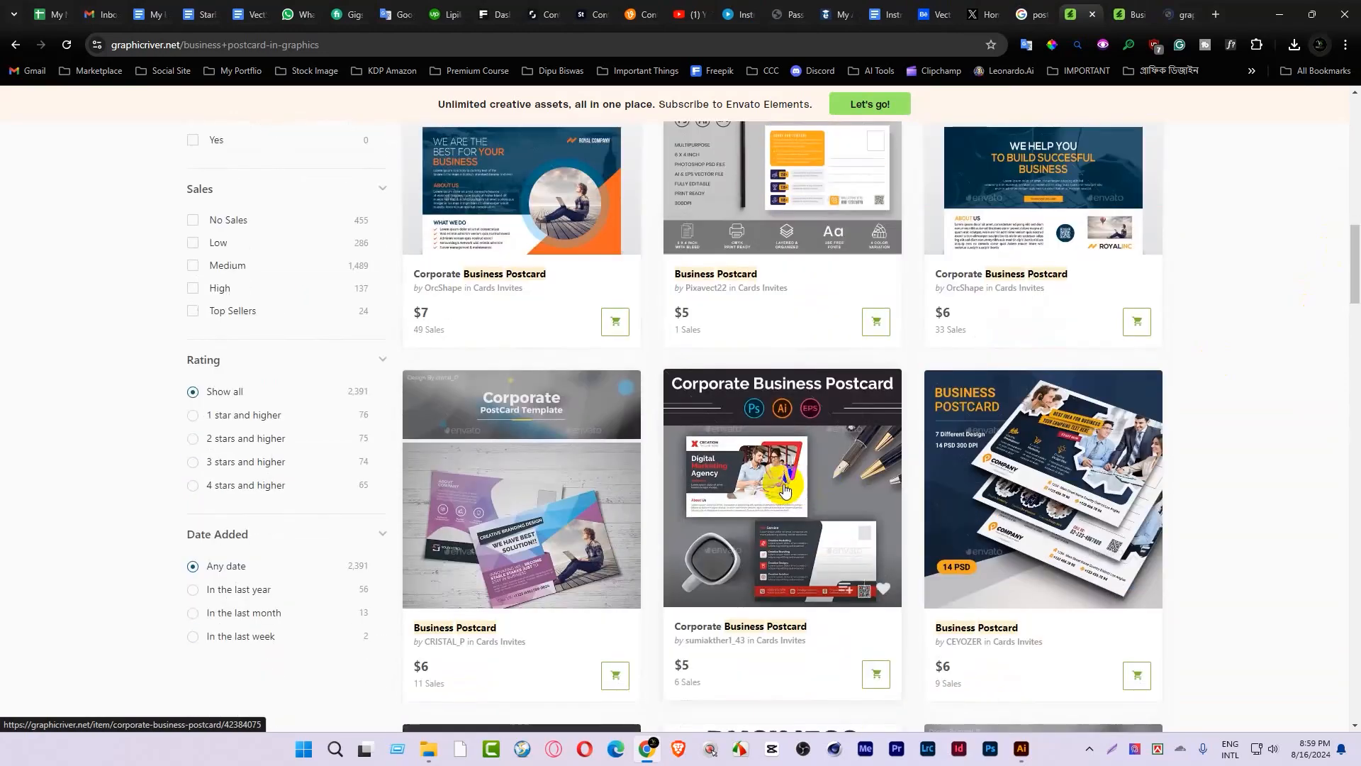
middle_click(783, 482)
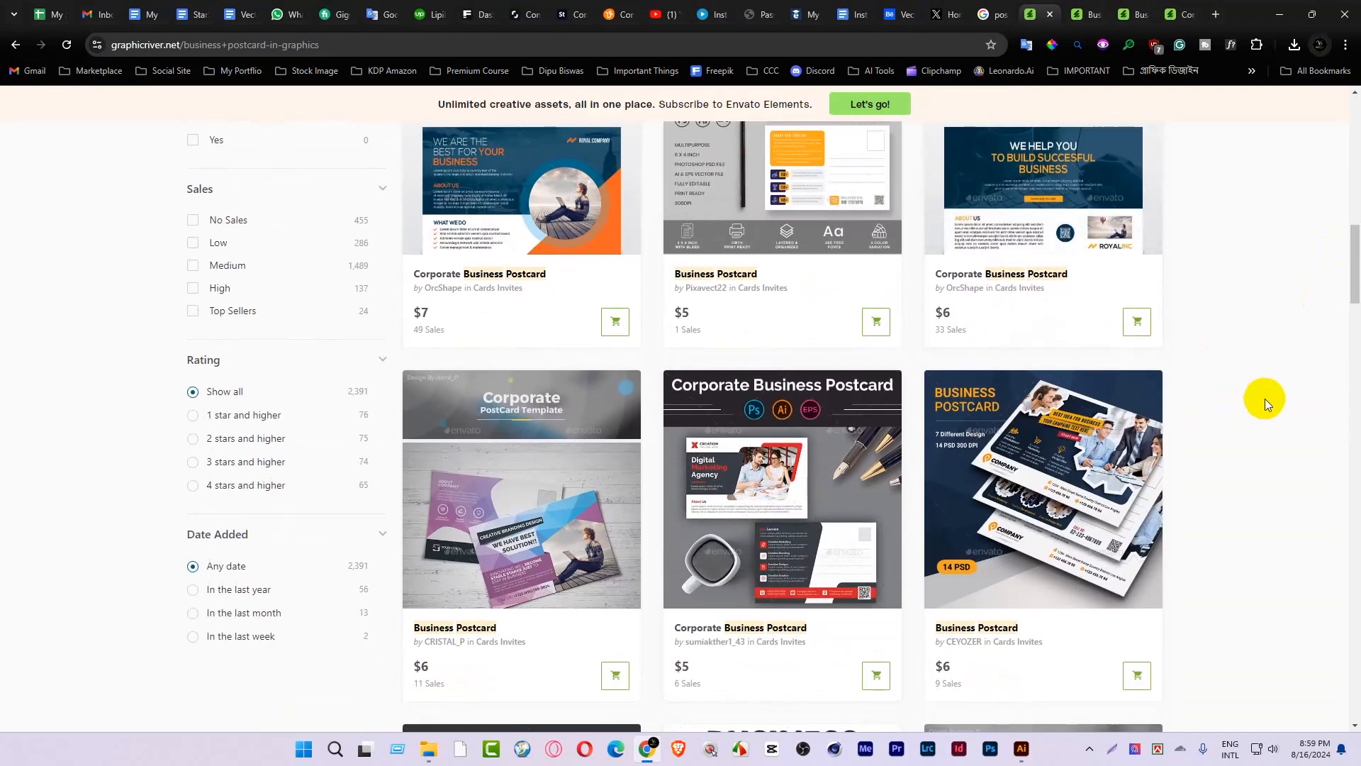
Step: Examine the blue Business Postcard listing with the city skyline for its front layout, back layout and details
click(1088, 14)
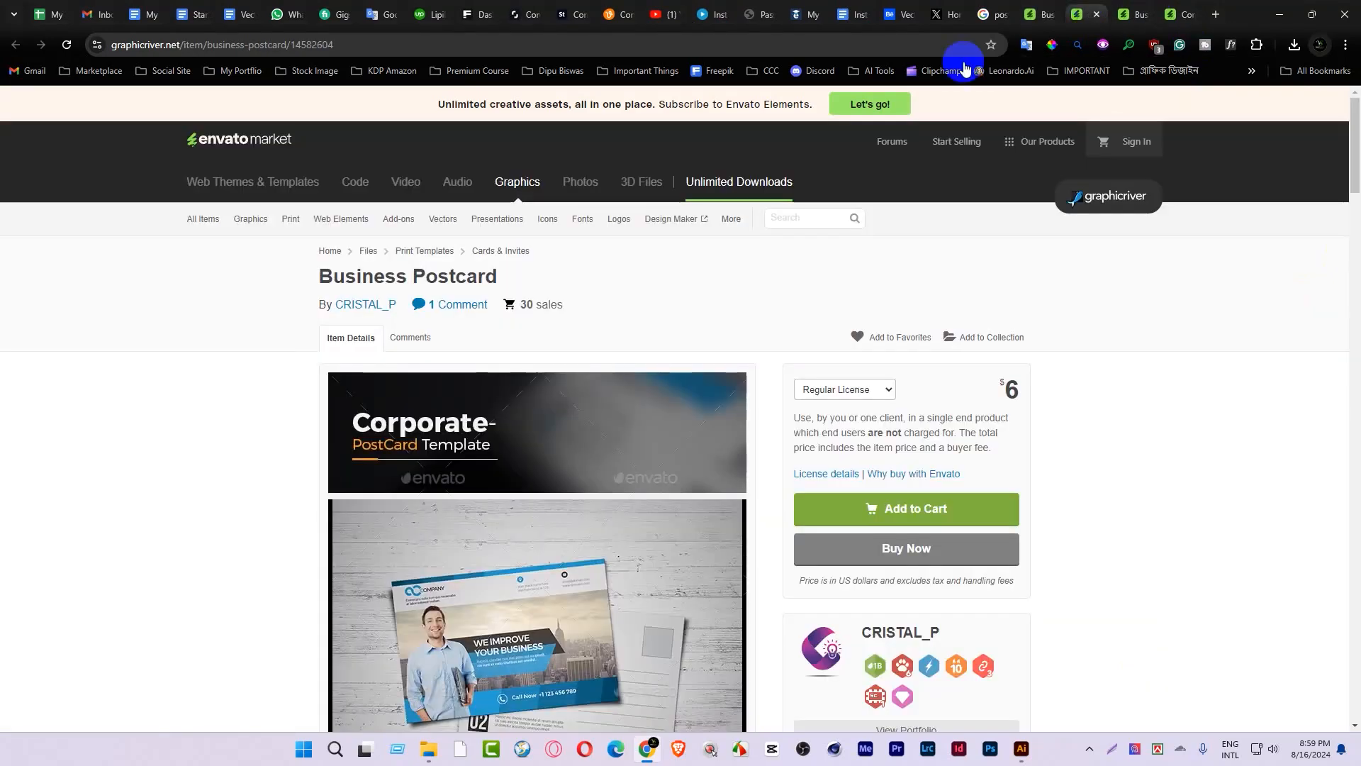
scroll(674, 528, down, 2)
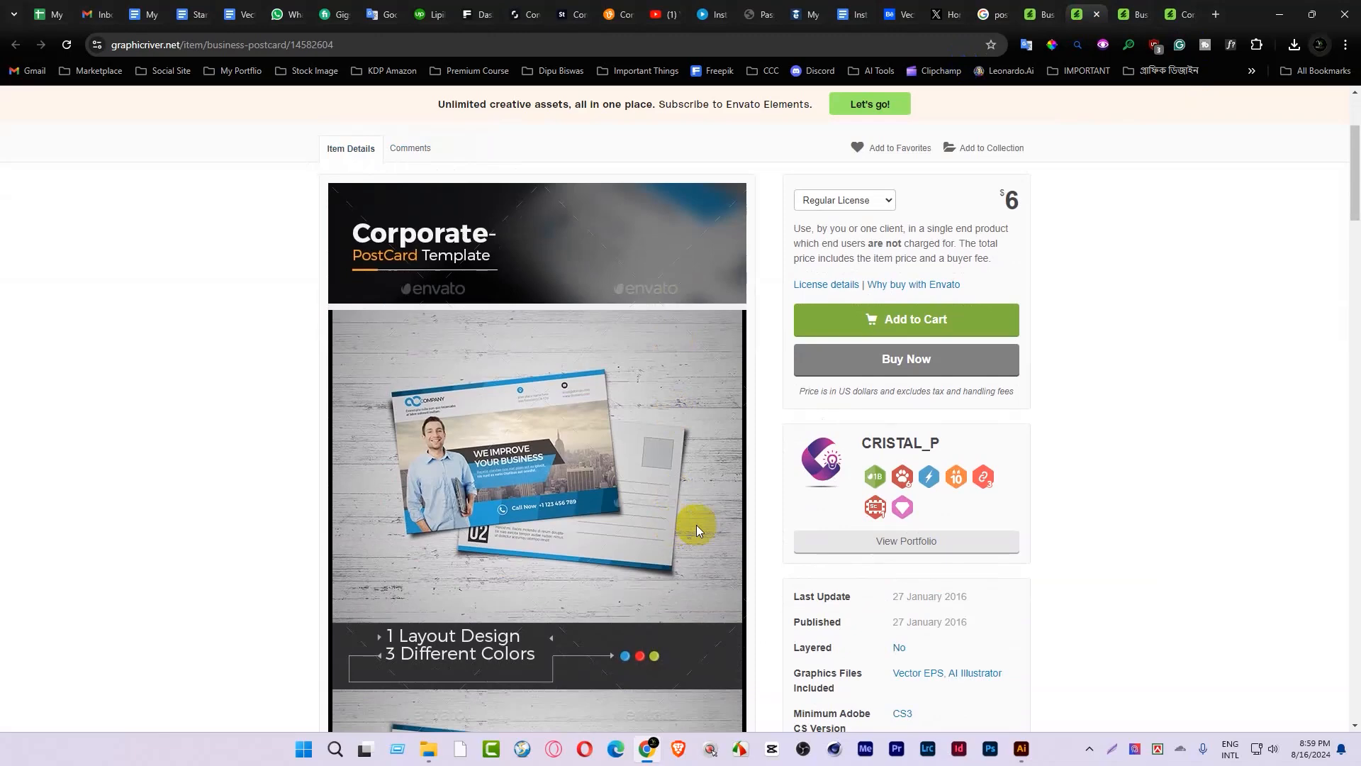
scroll(406, 347, down, 1)
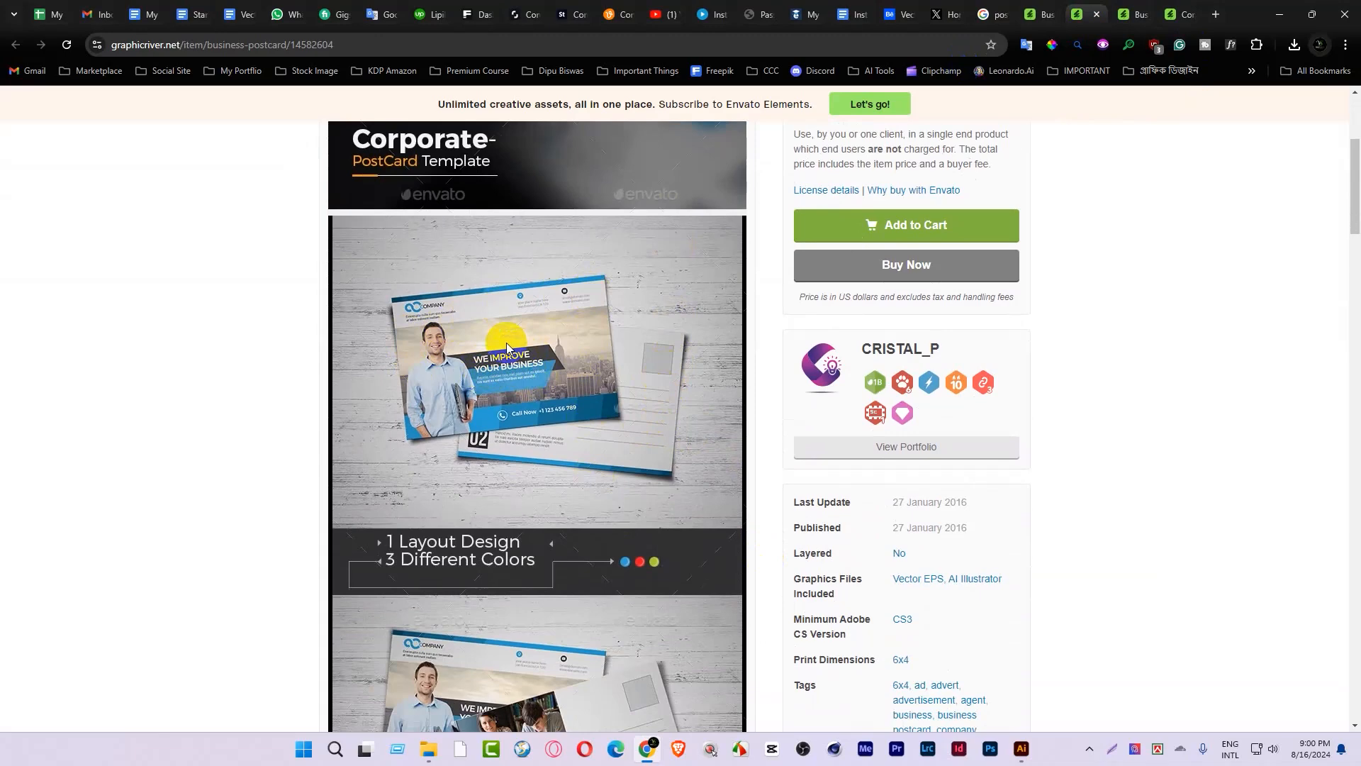
scroll(507, 345, down, 3)
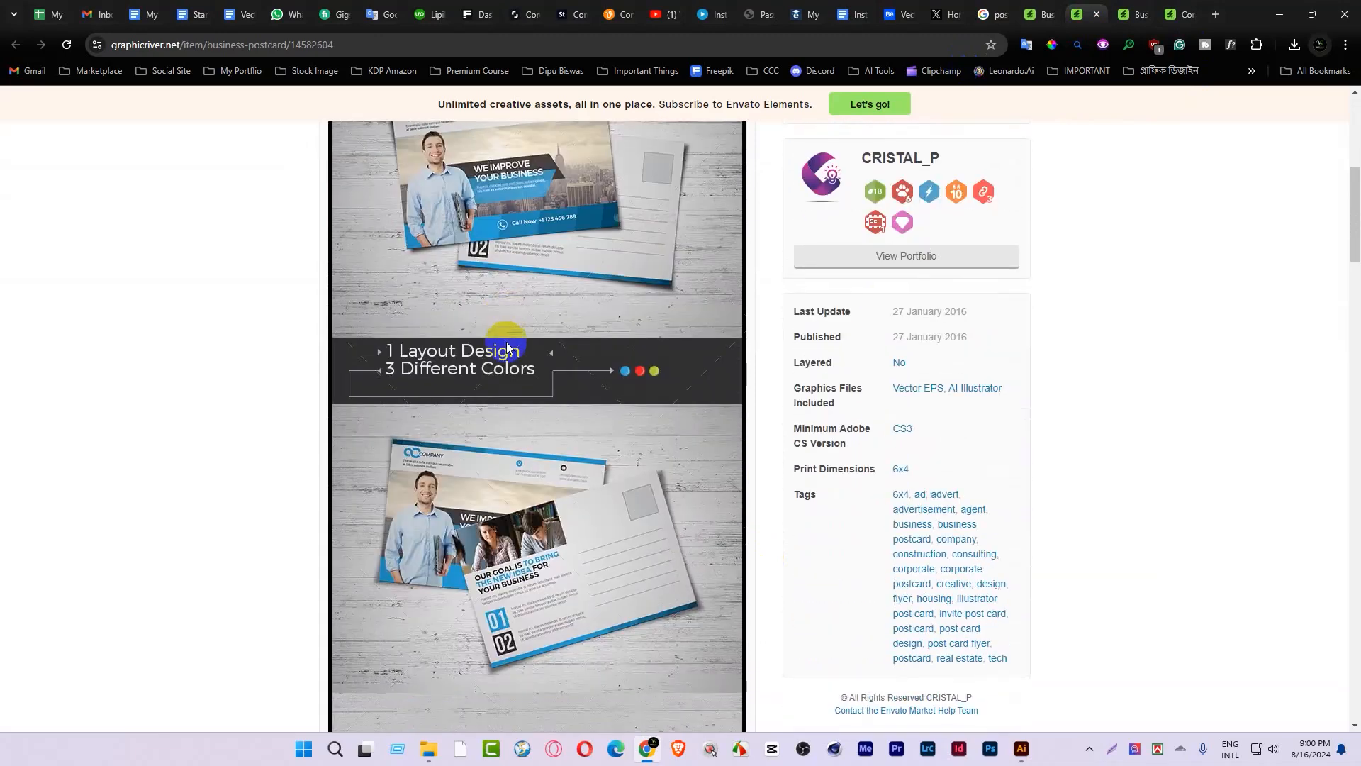
scroll(550, 517, down, 1)
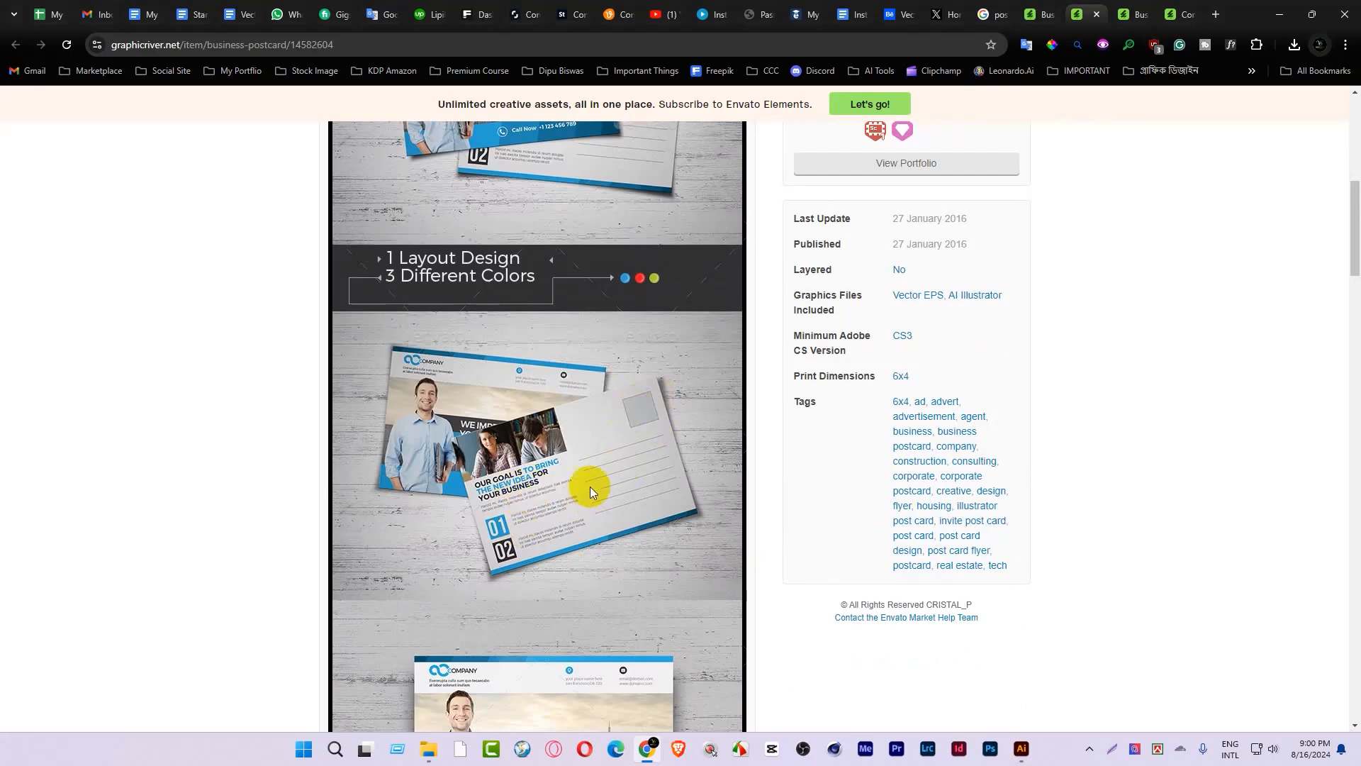
scroll(615, 486, down, 4)
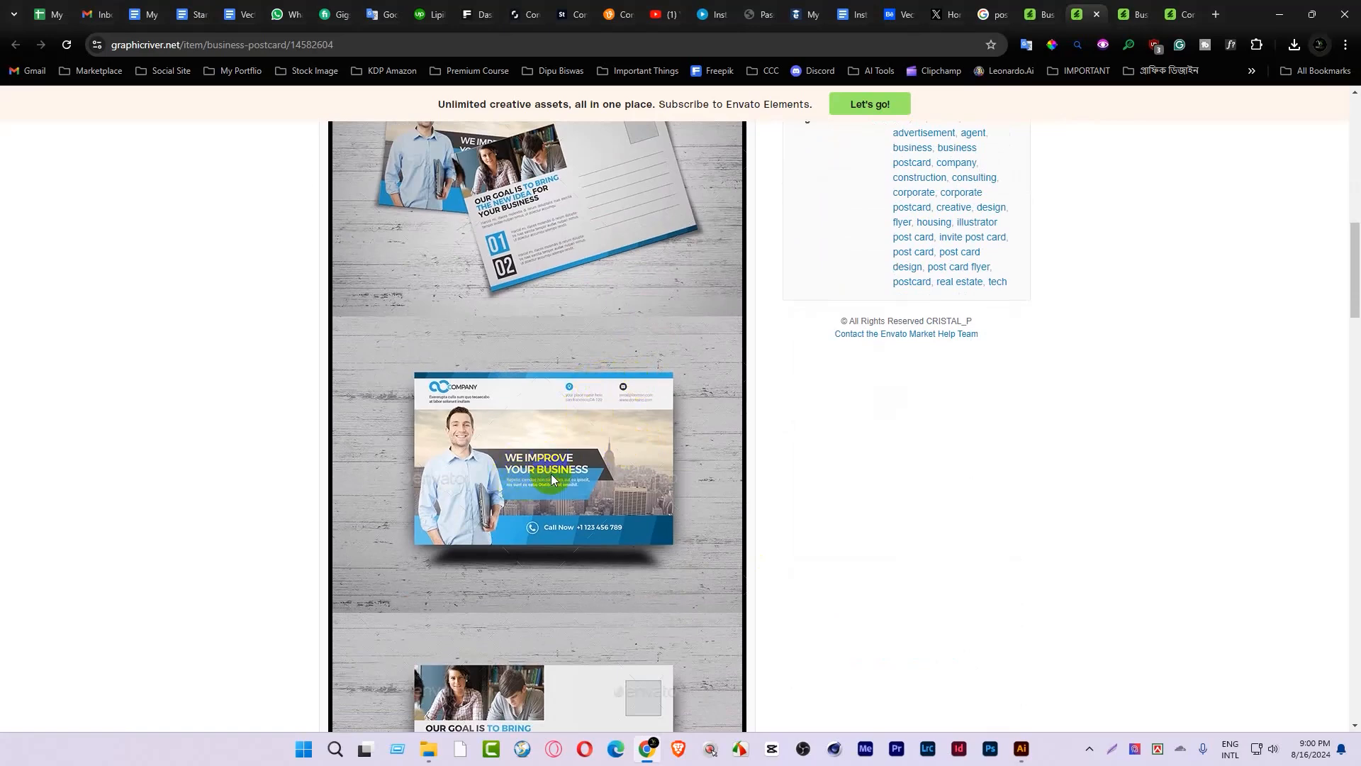
scroll(530, 482, down, 3)
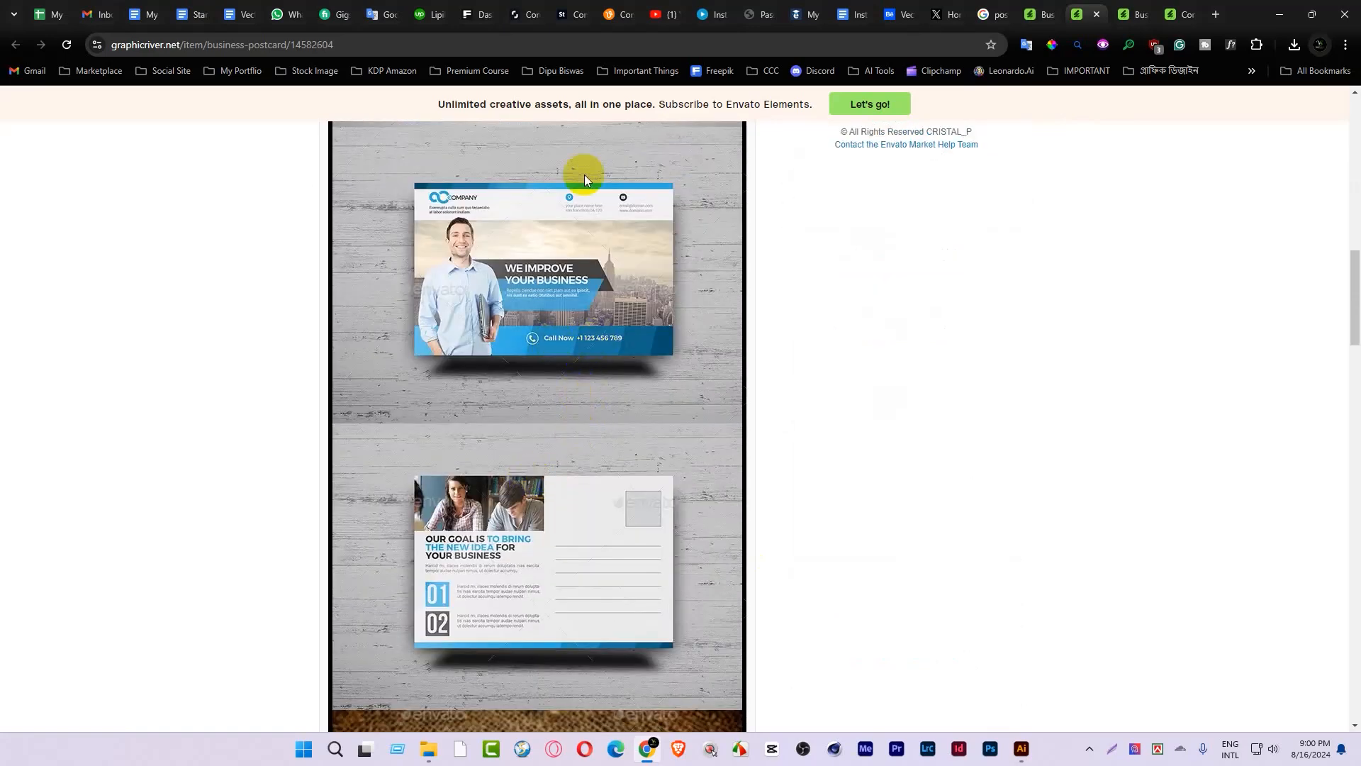
scroll(599, 474, down, 2)
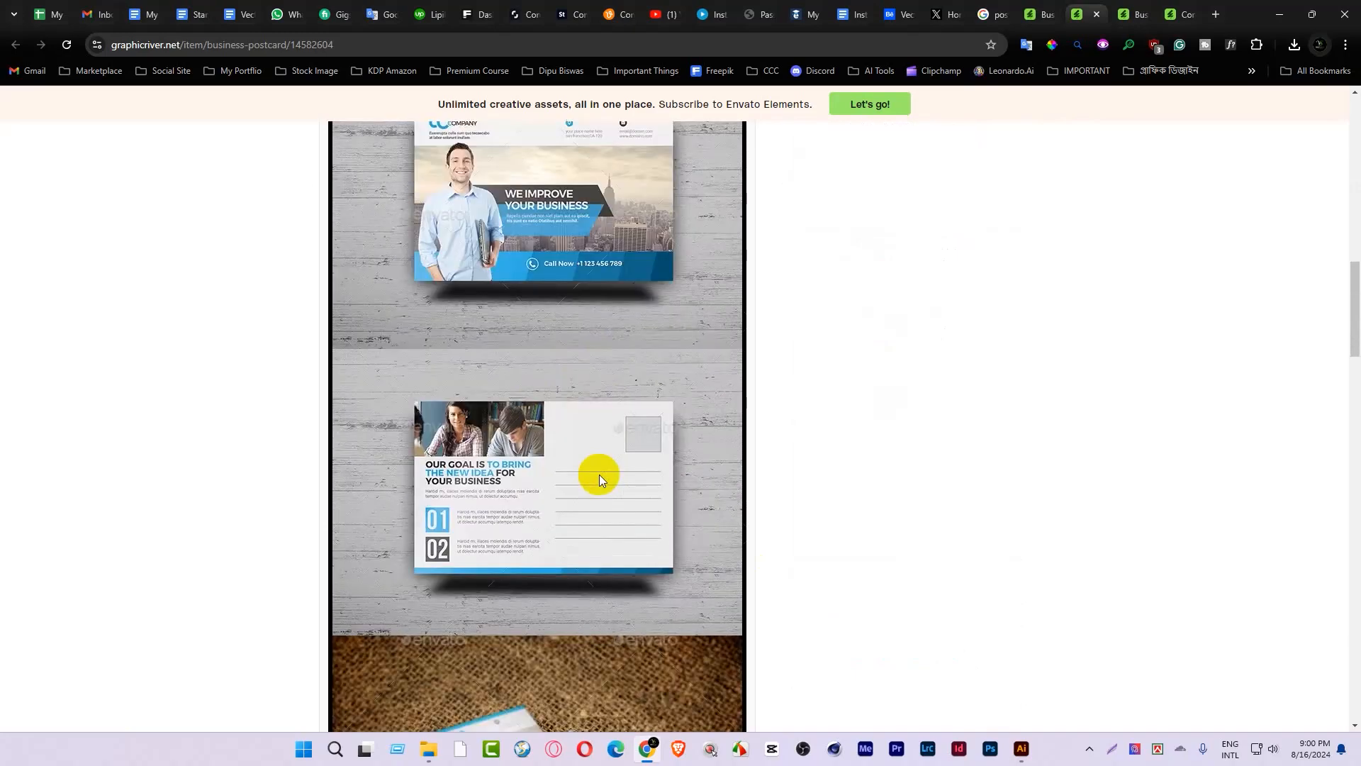
scroll(509, 454, up, 3)
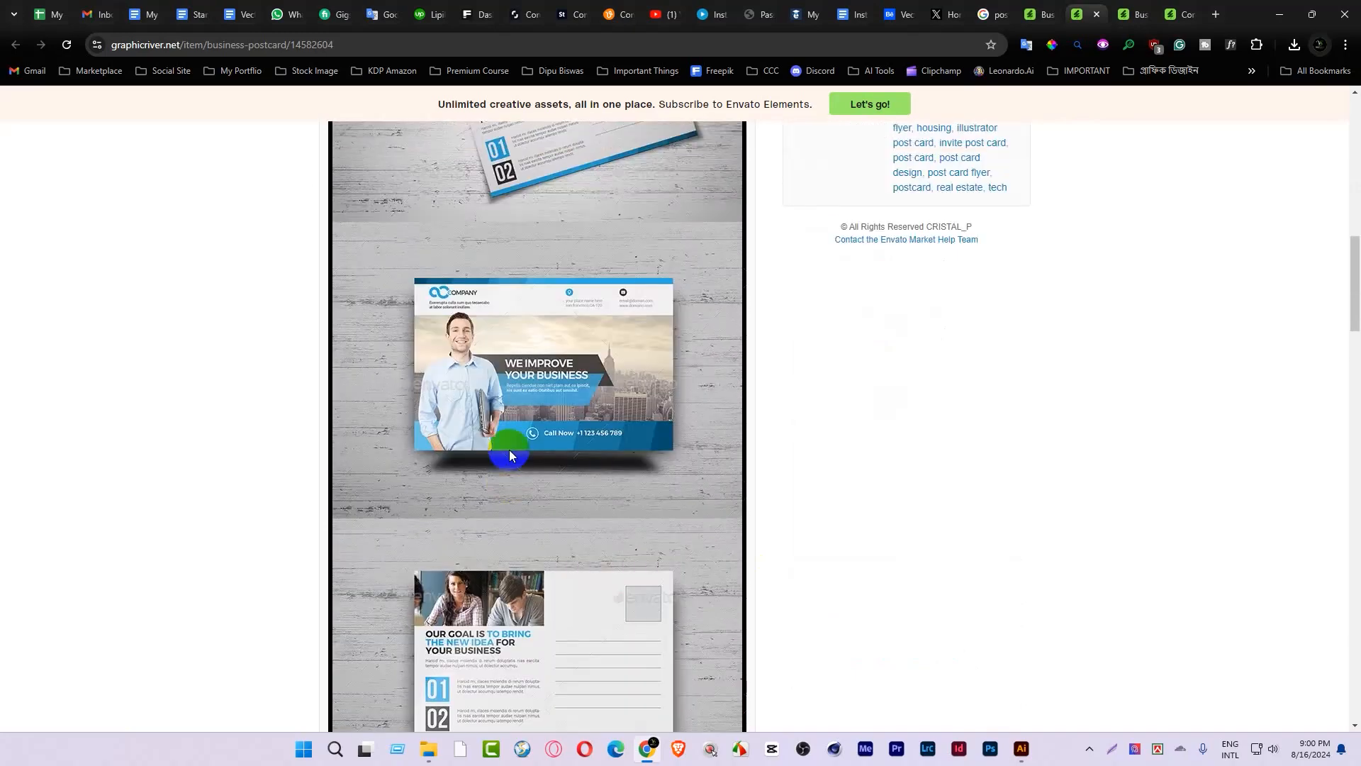
scroll(509, 450, up, 7)
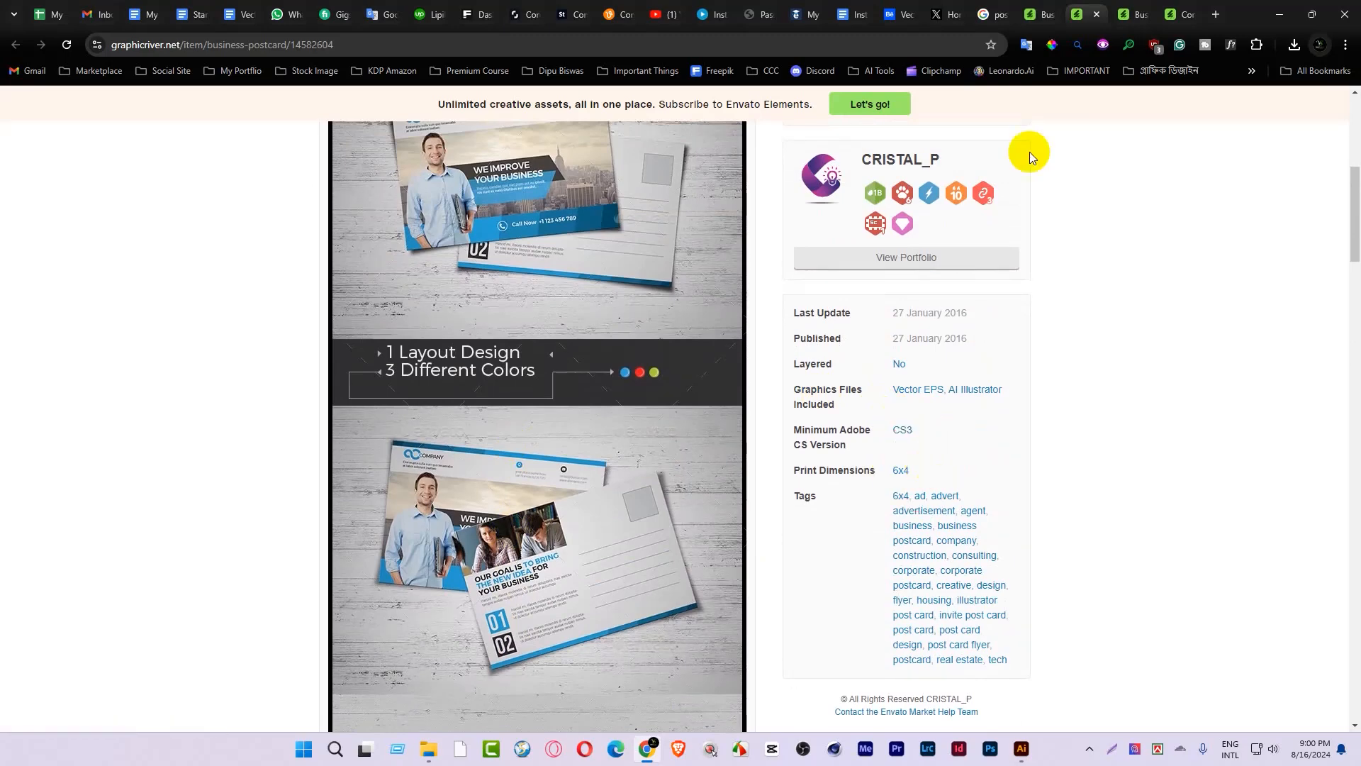
Step: Examine the four-colour Business Postcard listing's front and back designs
click(1130, 7)
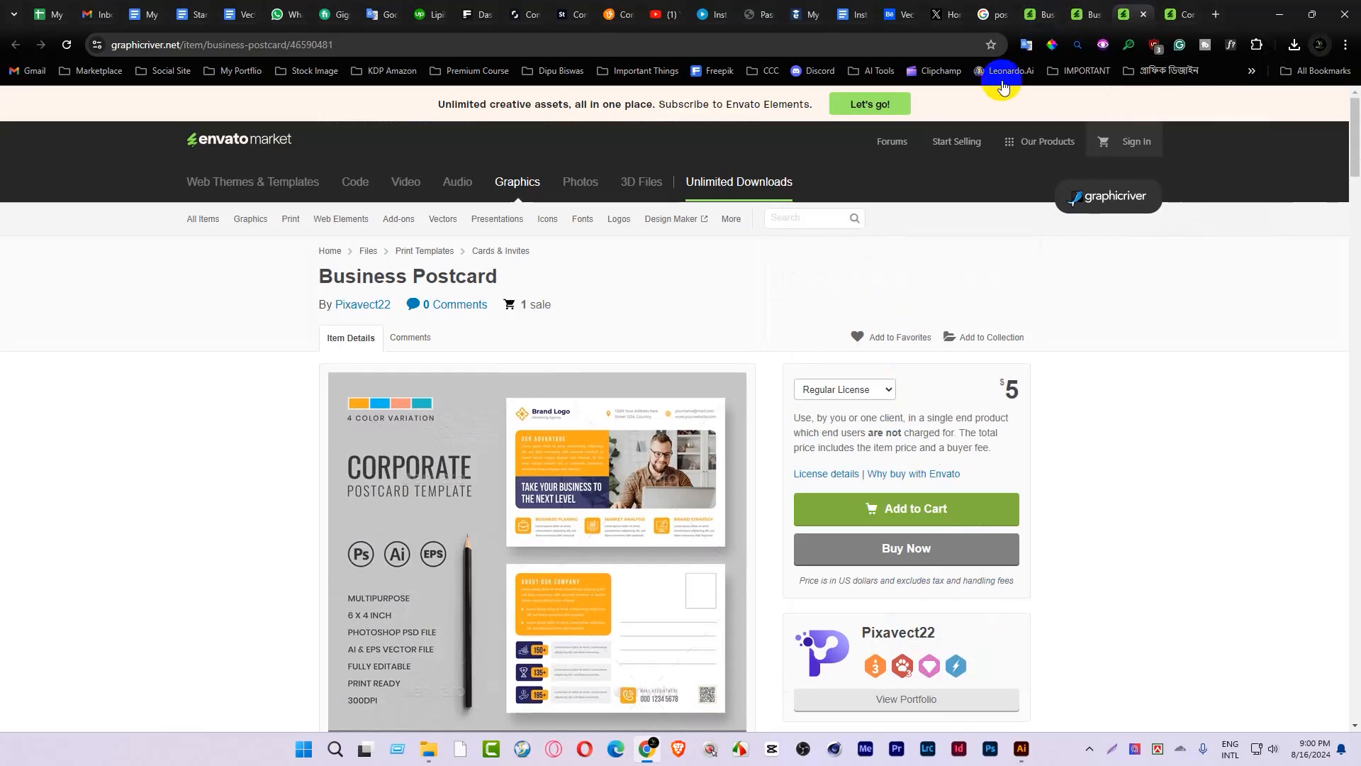
scroll(777, 489, down, 1)
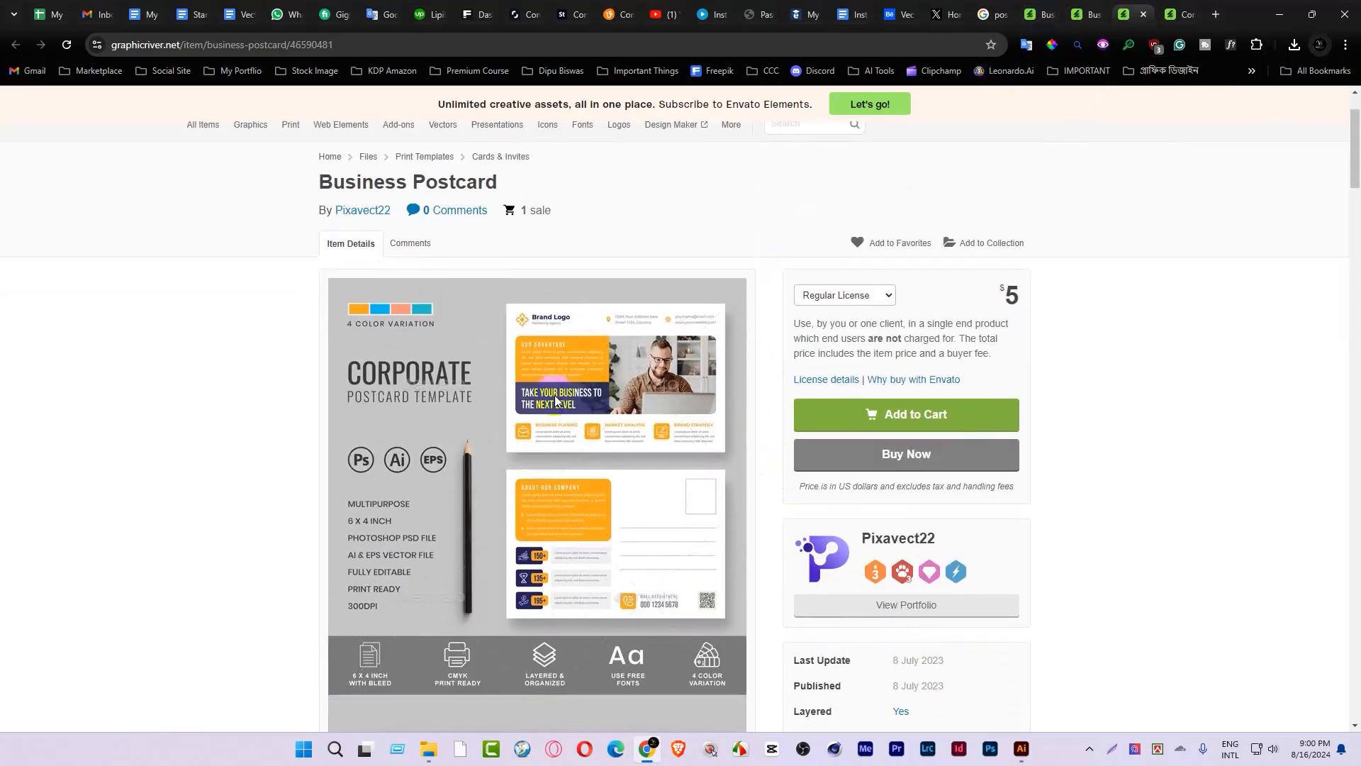
click(568, 359)
scroll(553, 540, down, 8)
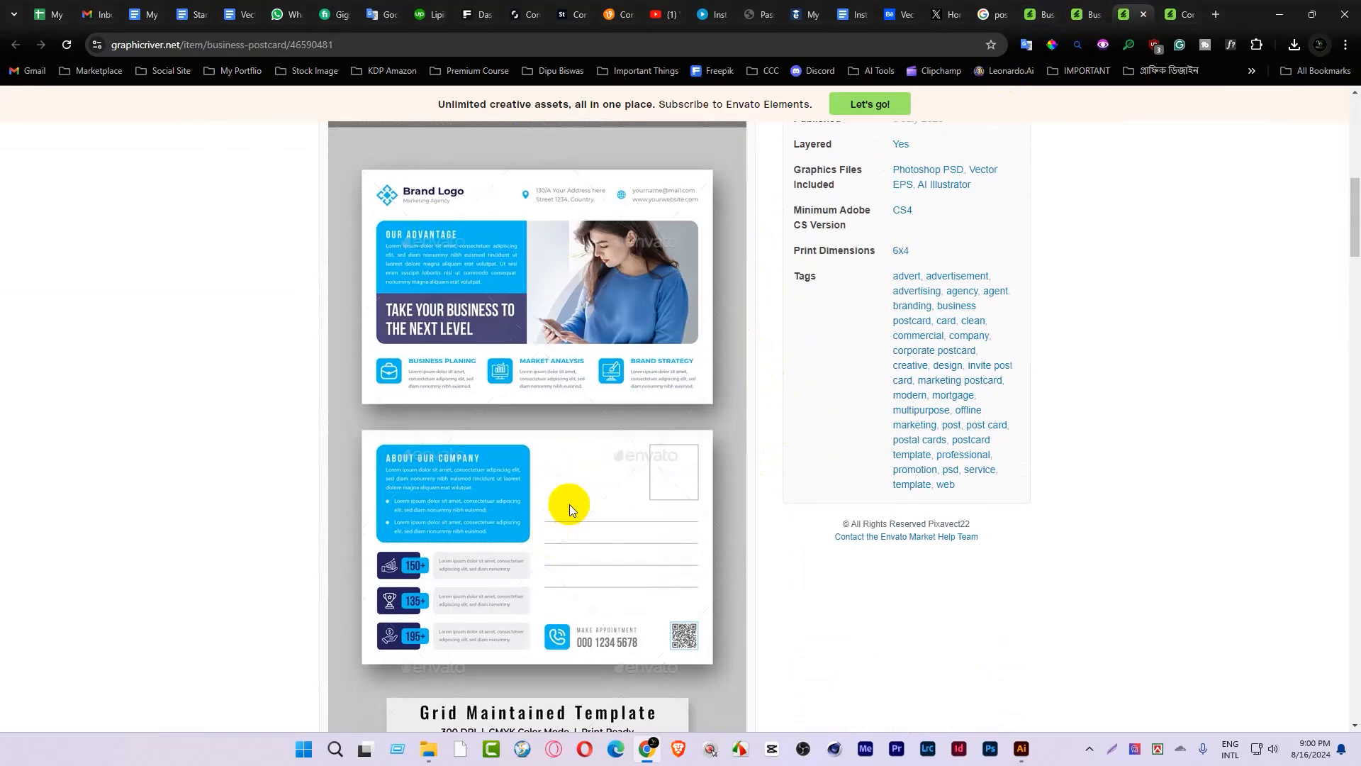
scroll(569, 504, down, 3)
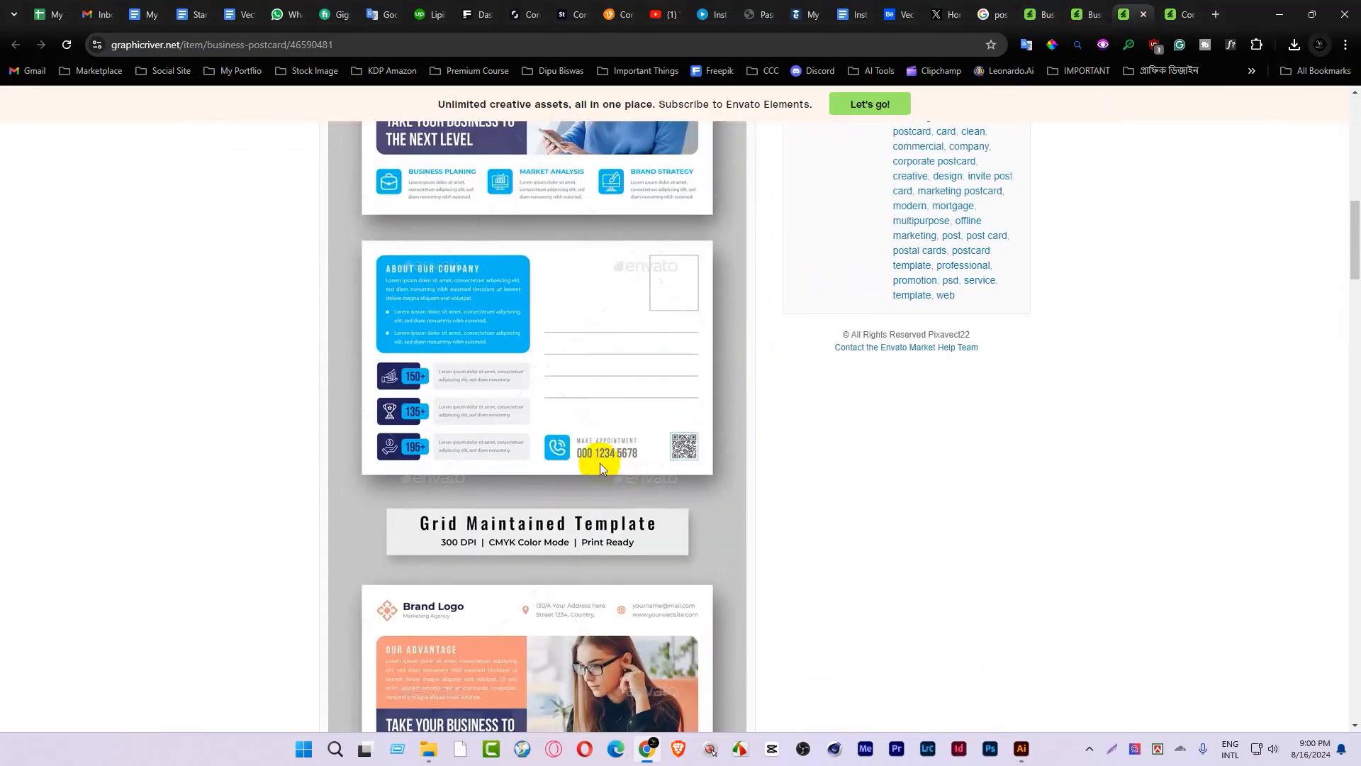
Step: Examine the Corporate Business Postcard listing for its print dimensions and its colour variations
click(1180, 14)
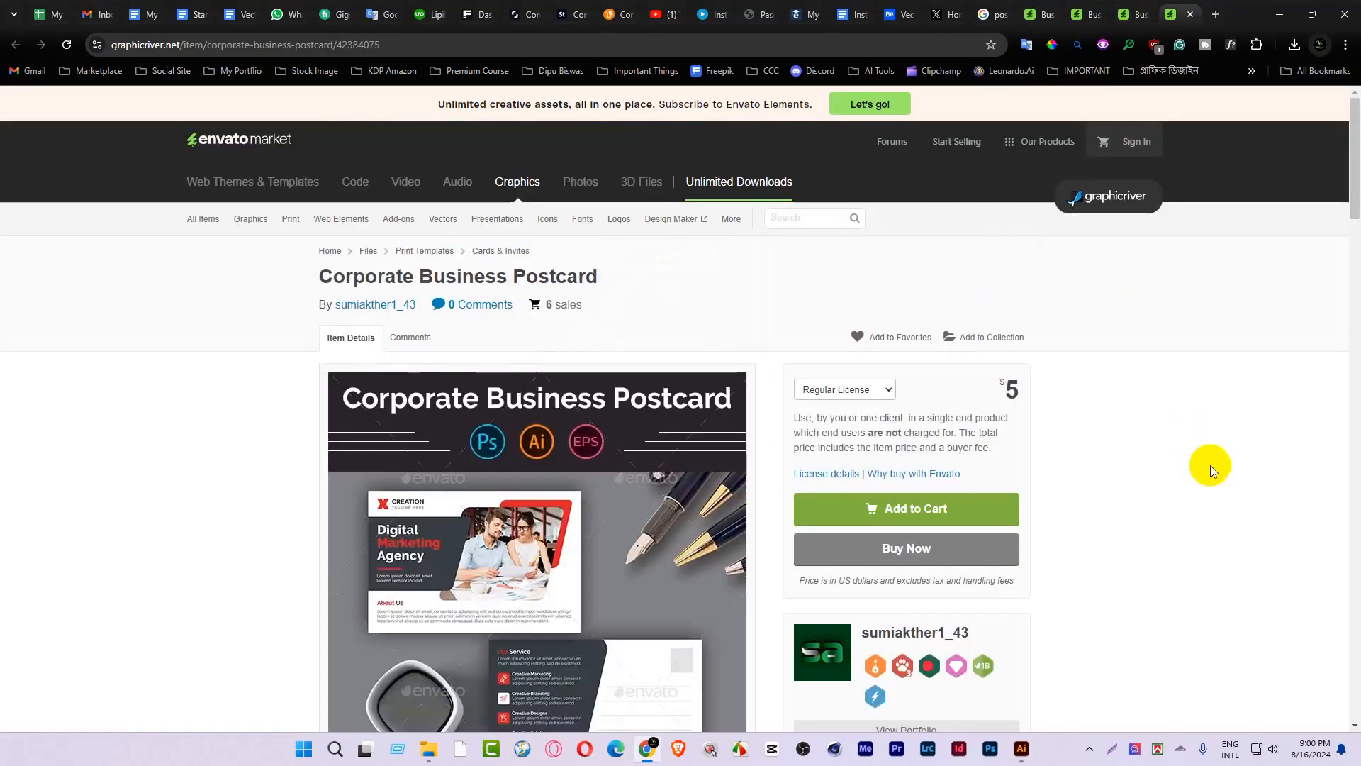
scroll(1210, 465, down, 3)
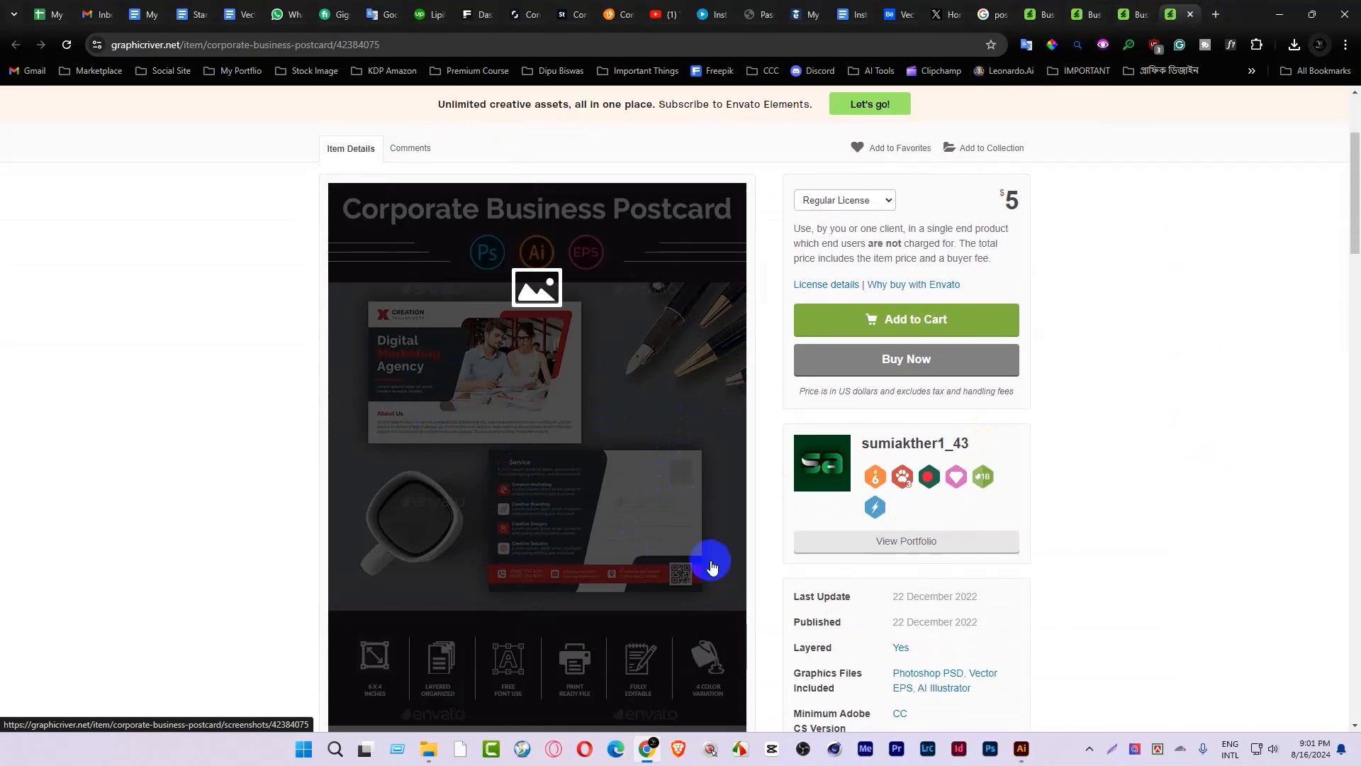
scroll(593, 480, down, 5)
scroll(560, 459, up, 2)
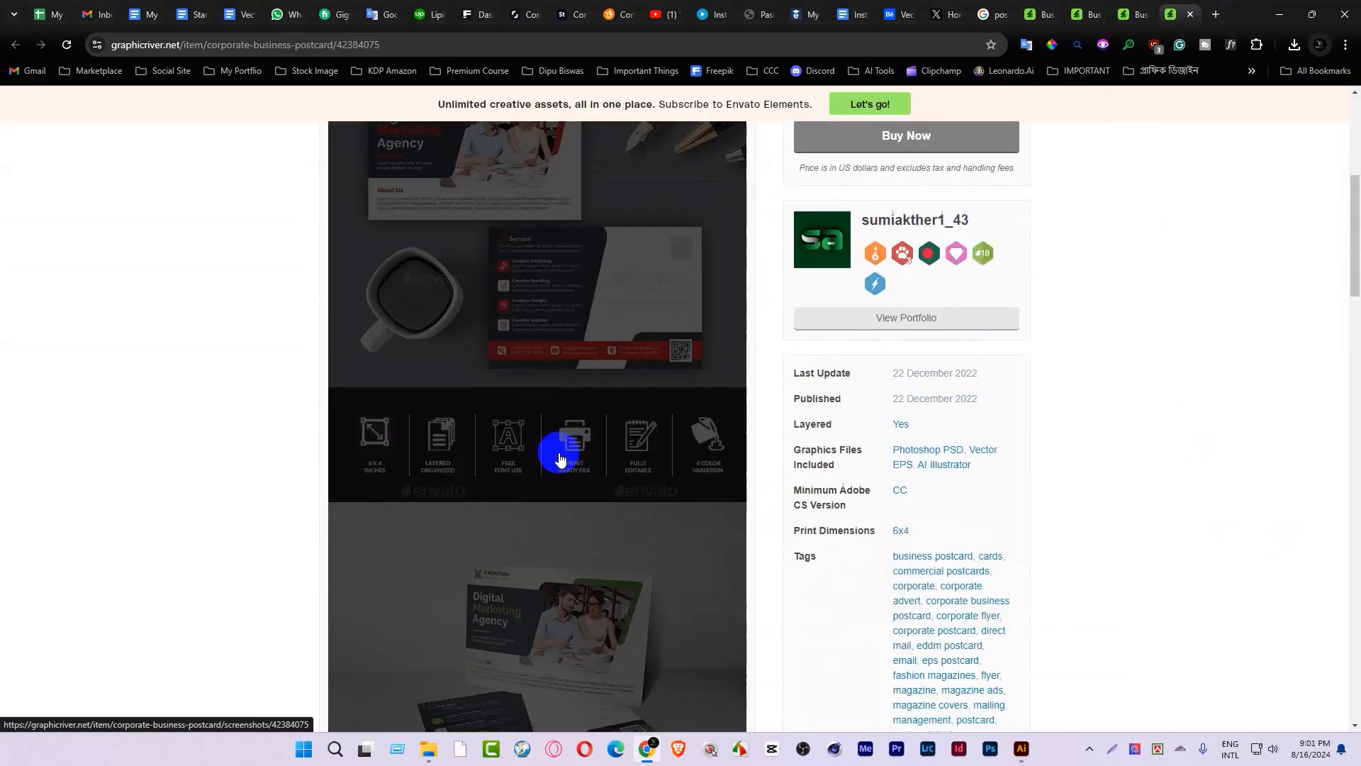
double_click(900, 565)
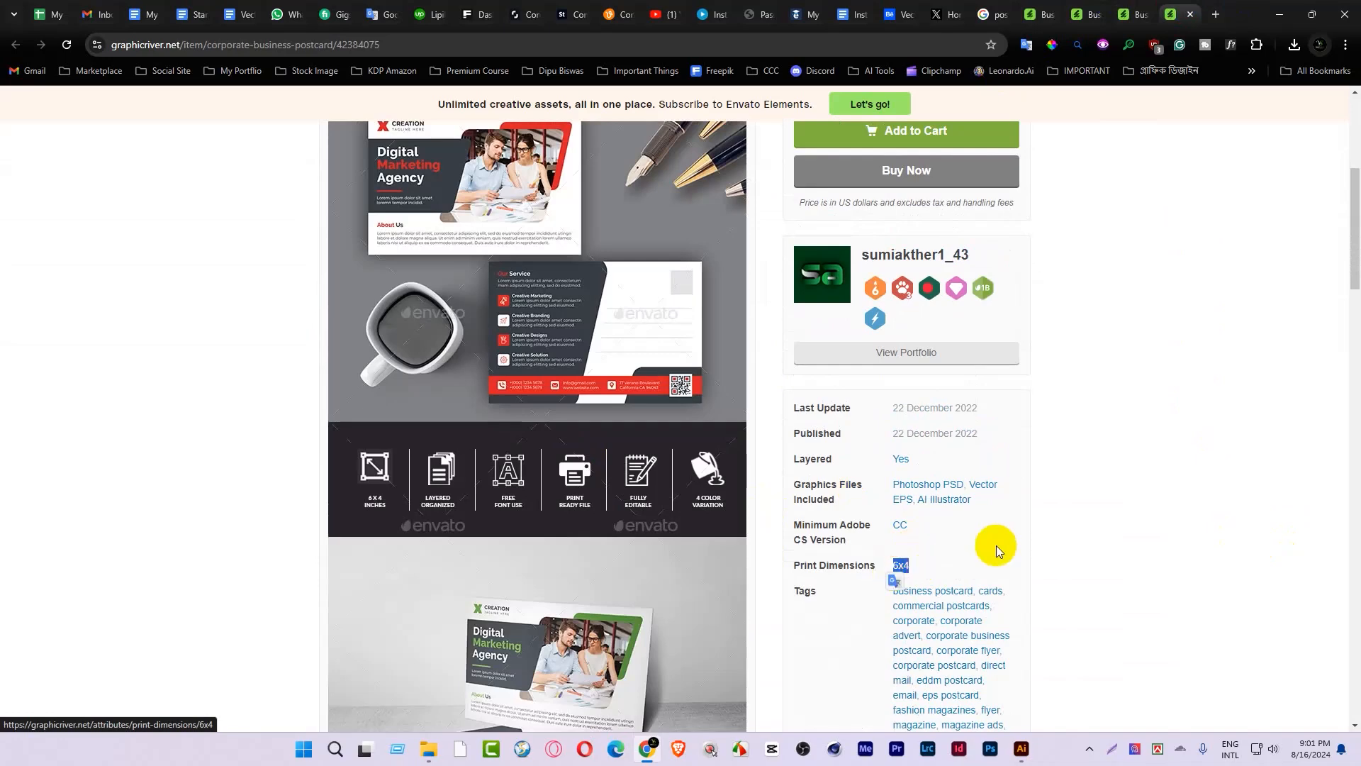
scroll(997, 551, down, 12)
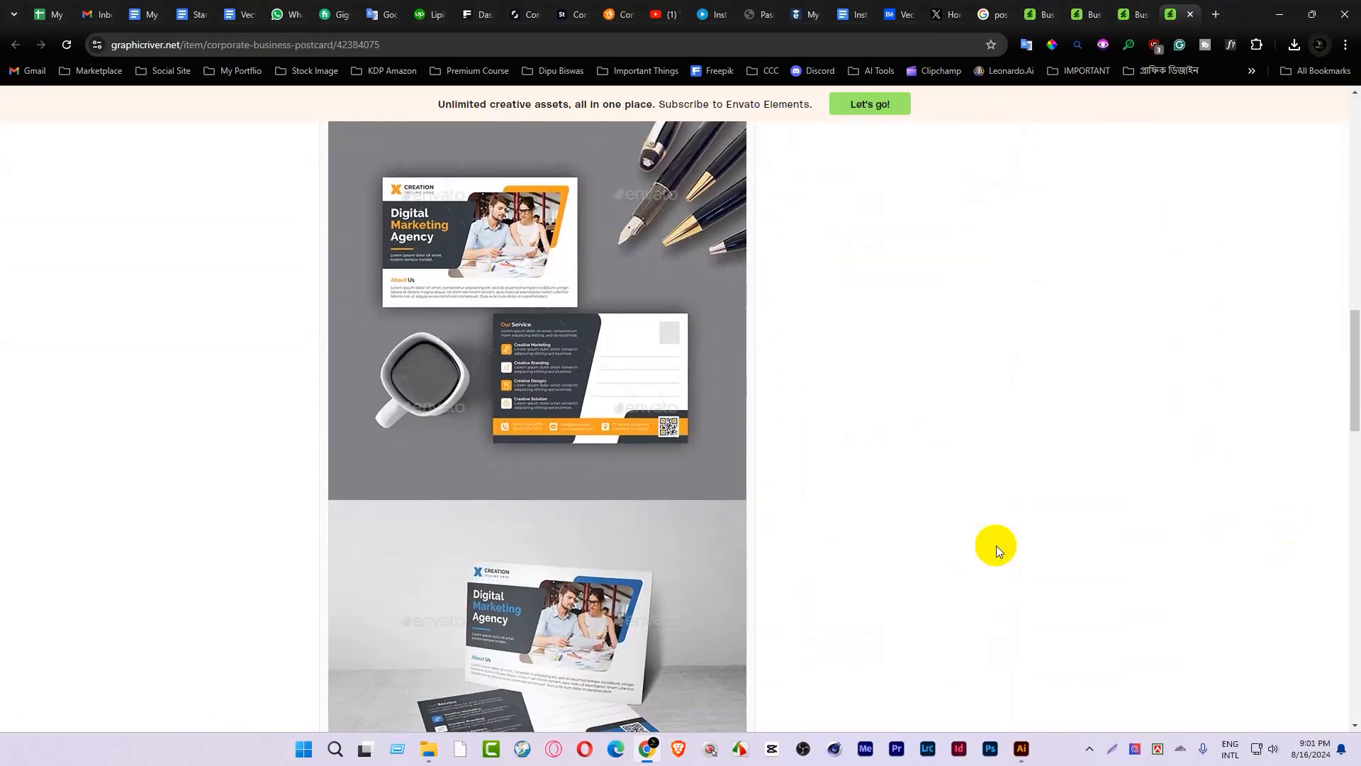
scroll(996, 545, down, 3)
scroll(995, 542, up, 4)
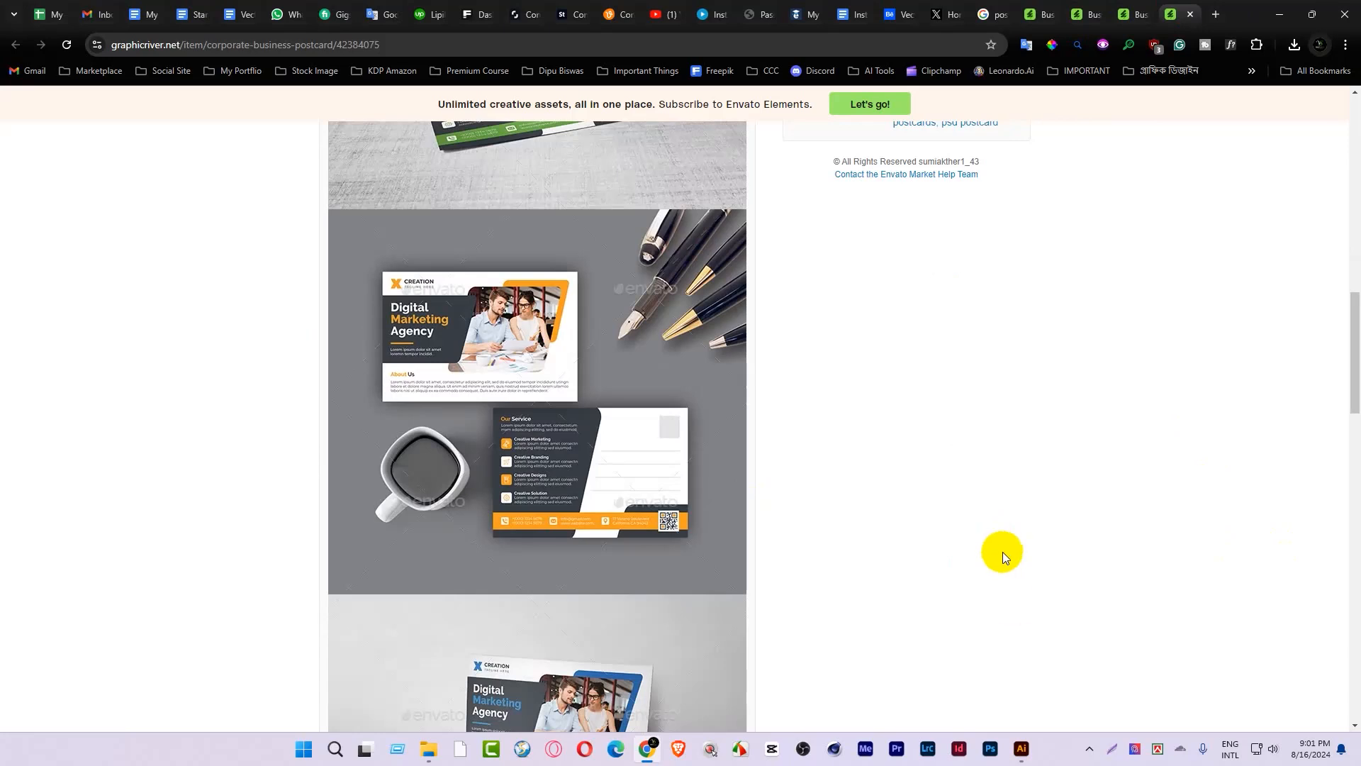
Step: Switch to Adobe Illustrator and start a new print document in inches, 6 in wide and 4 in high
click(1021, 748)
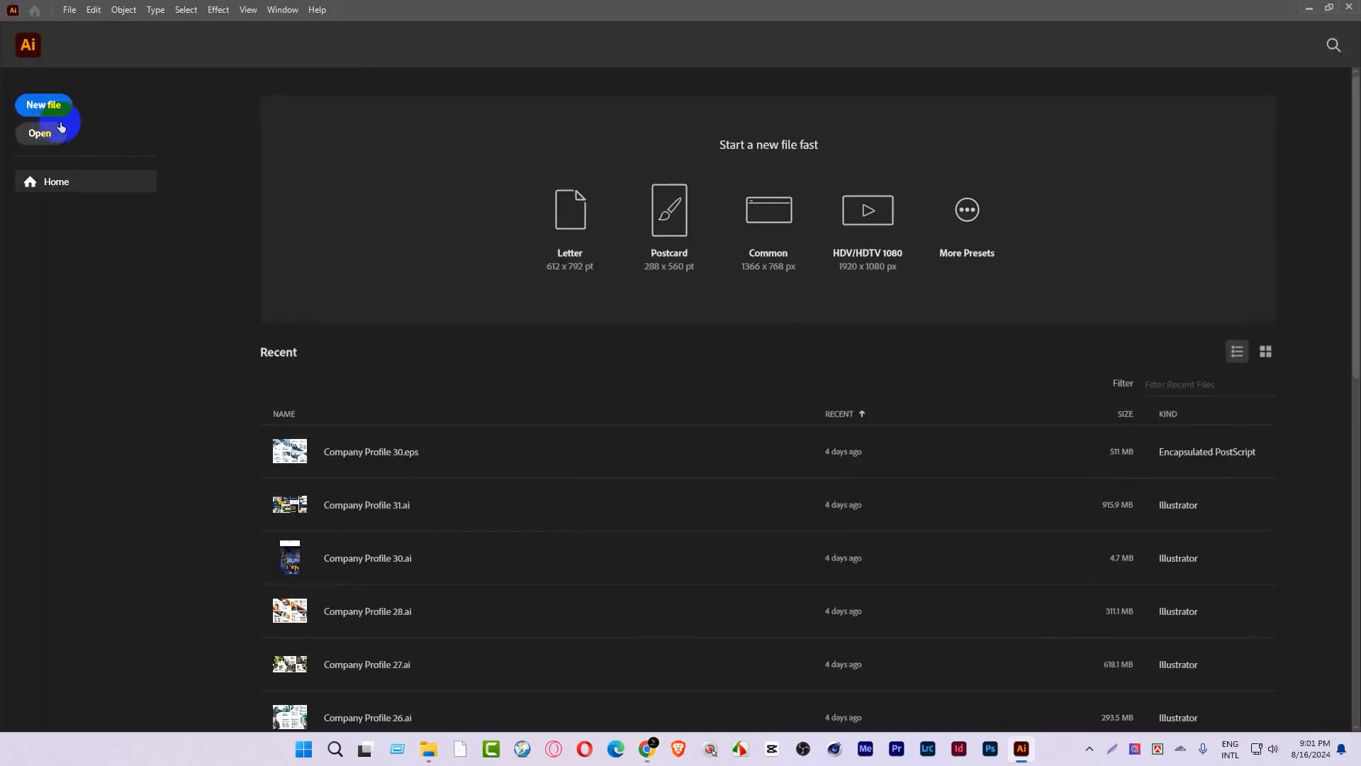
click(40, 107)
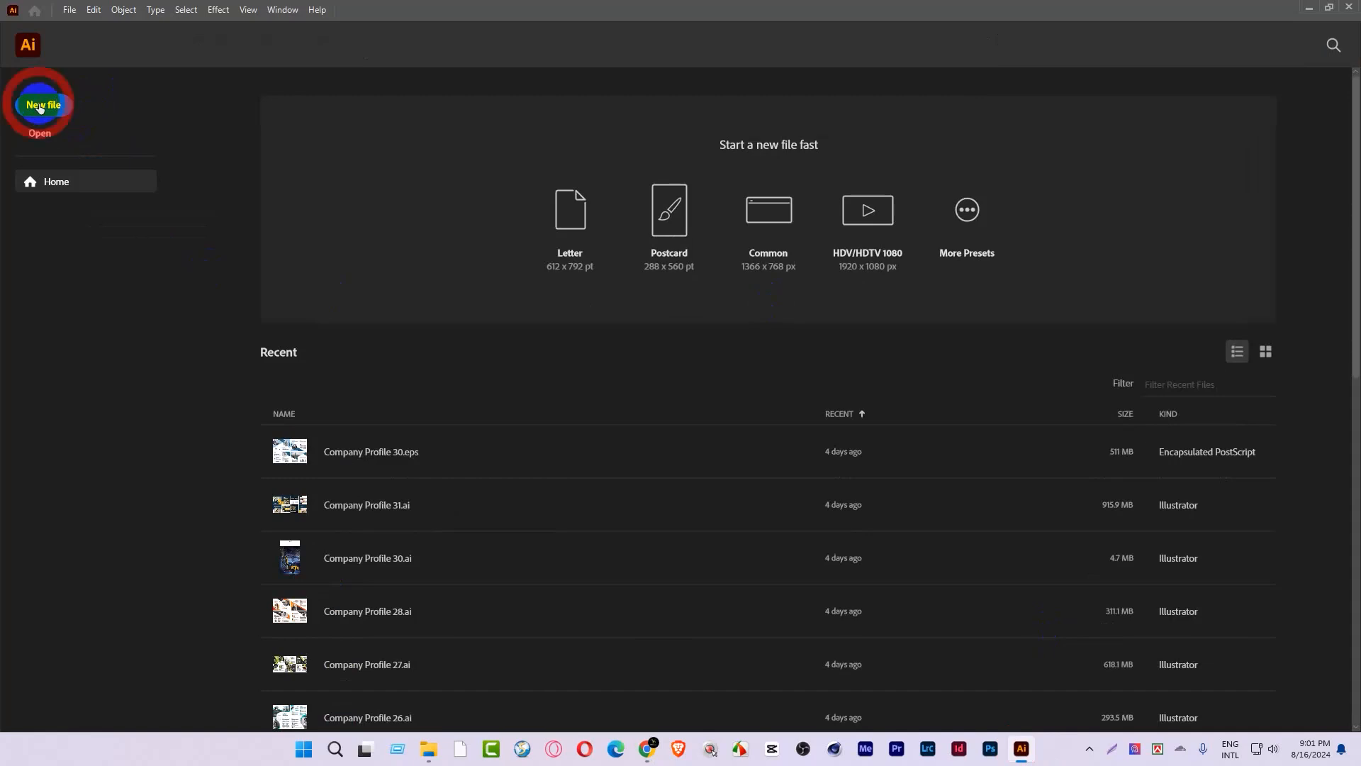
click(493, 134)
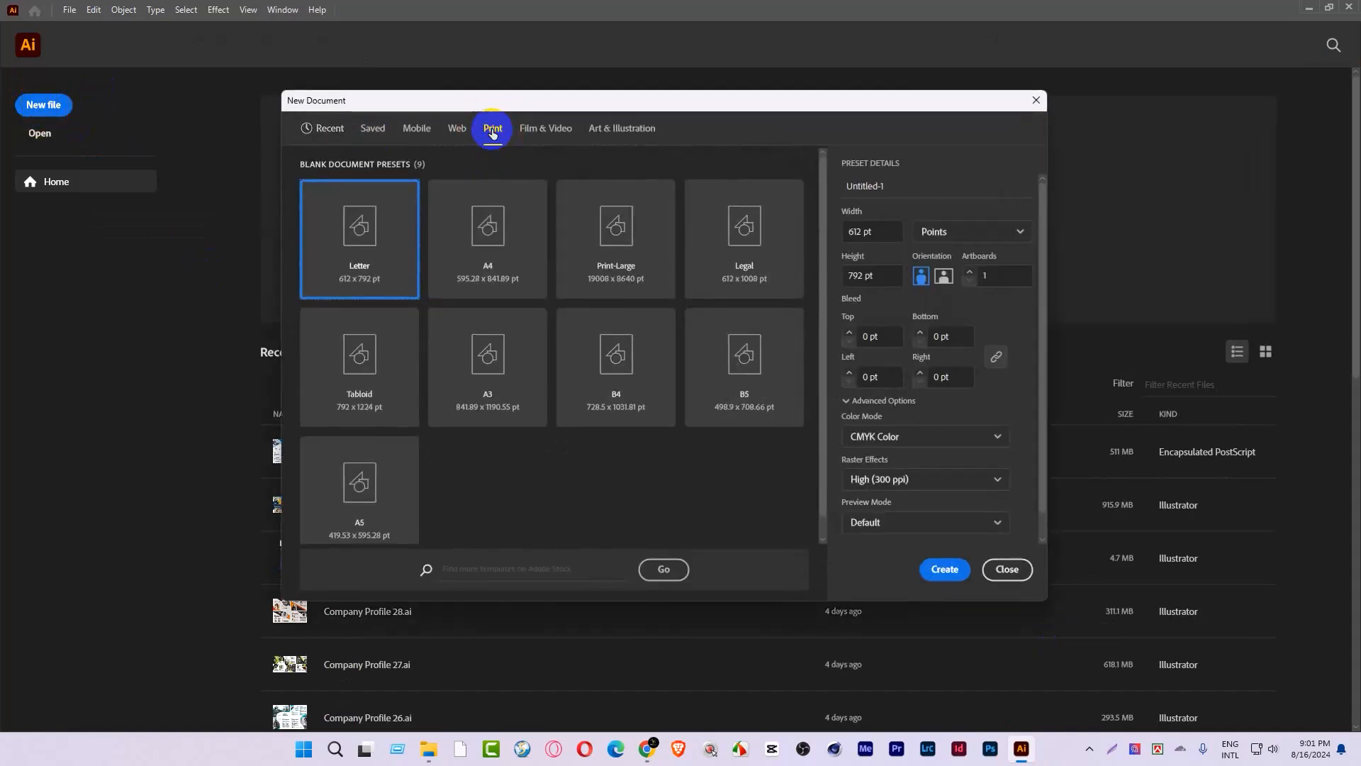
click(957, 233)
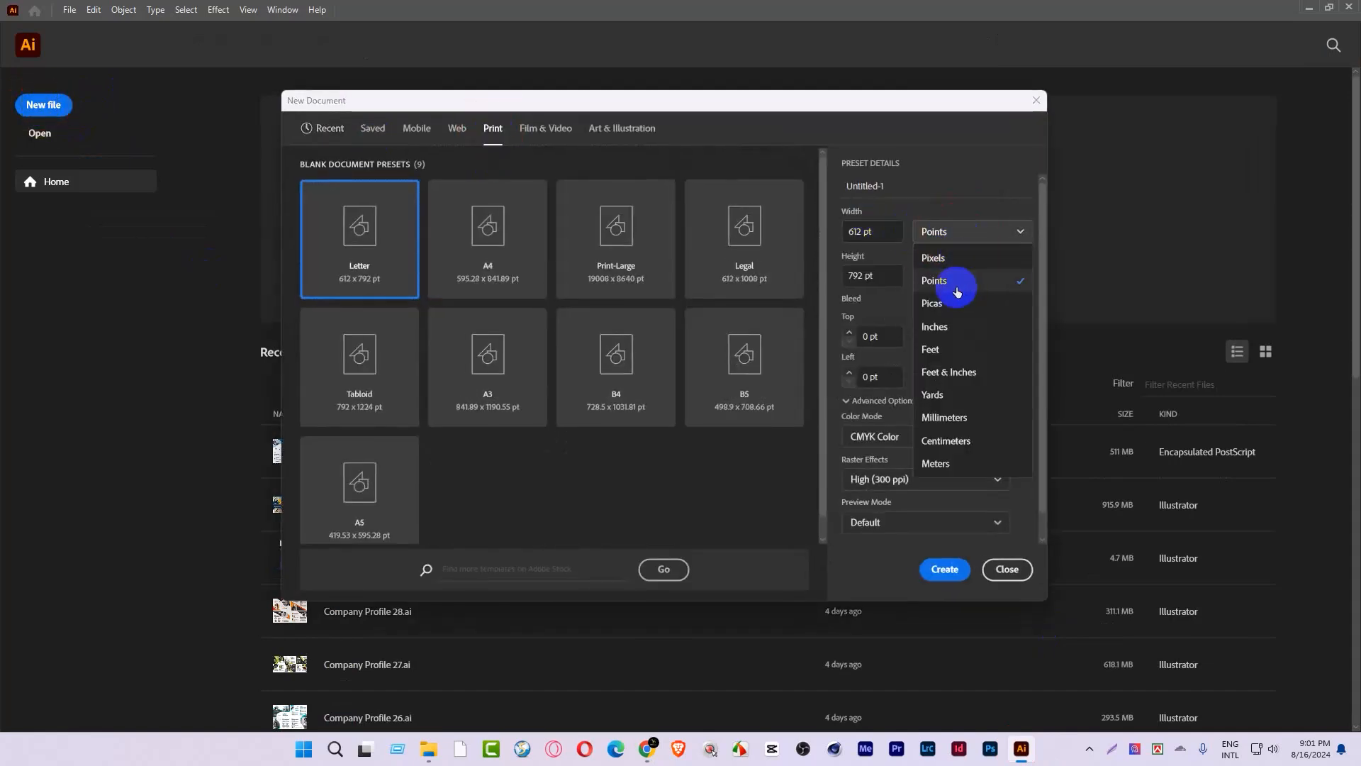
click(936, 326)
drag(868, 232, 832, 236)
text(6)
key(Tab)
text(4)
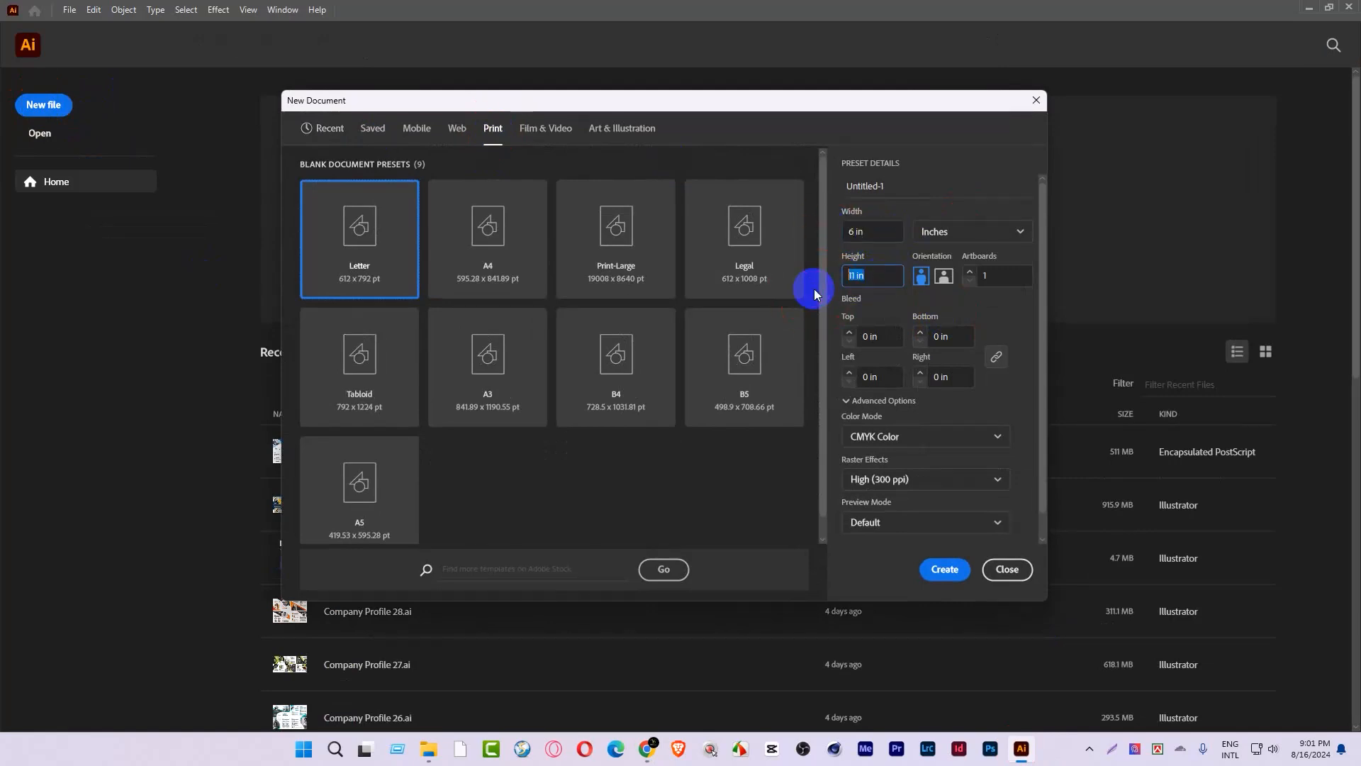
Step: Set the new document's bleed to 0.125 in on all sides and create it
click(877, 337)
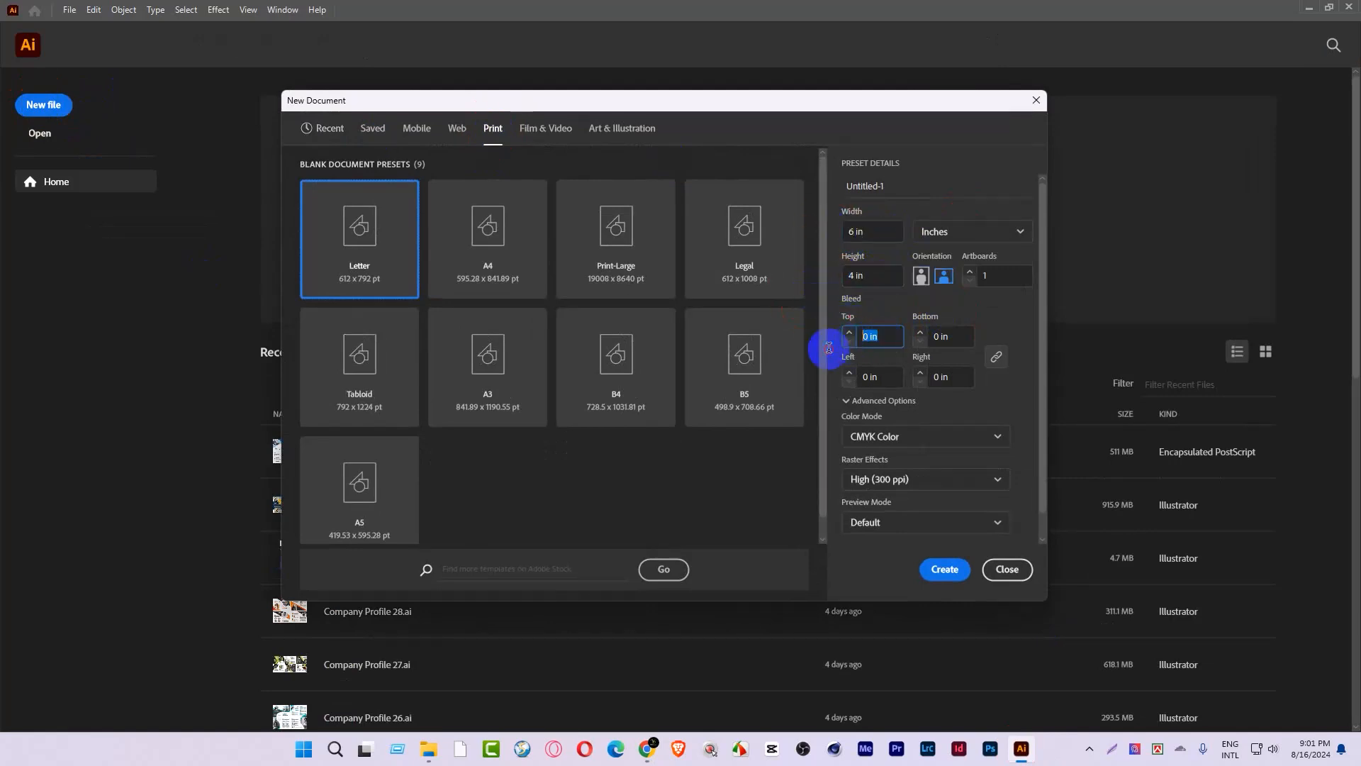
key(BackSpace)
text(.125)
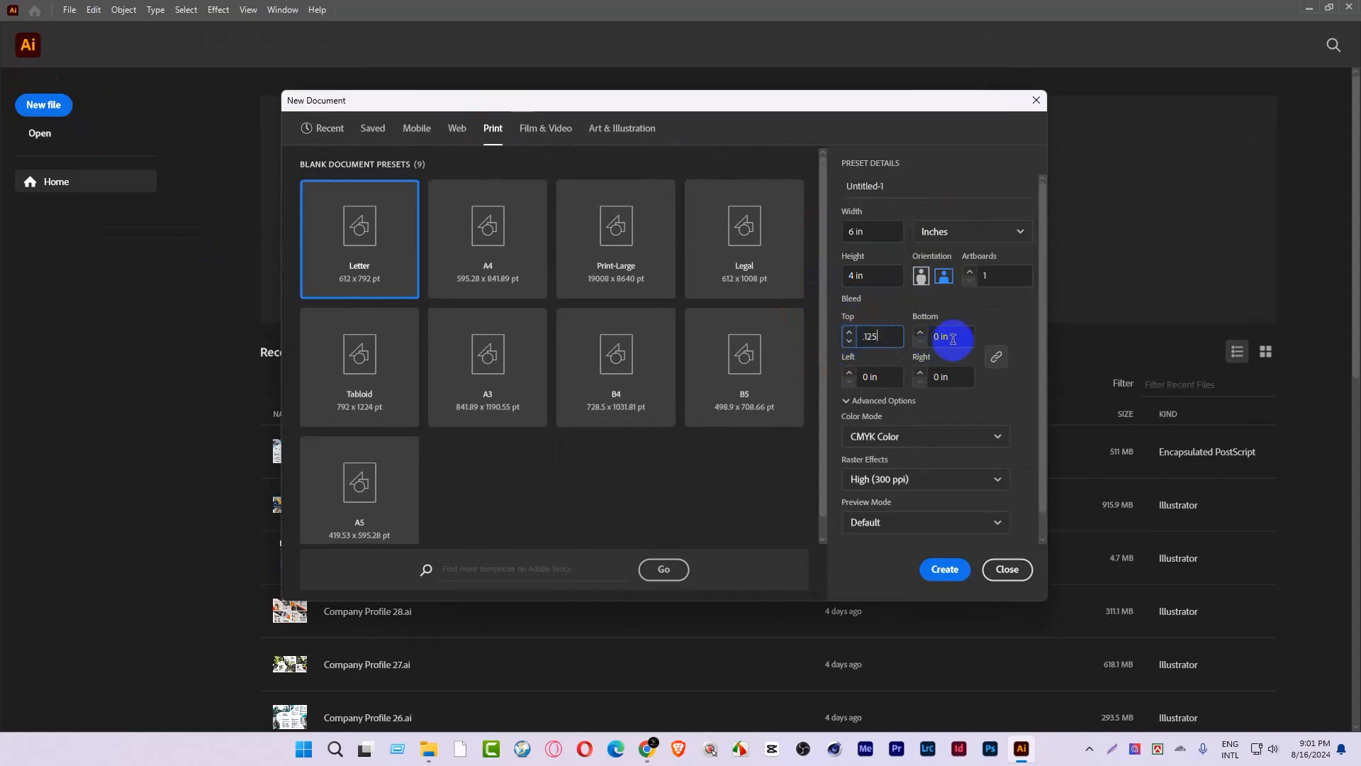
click(950, 338)
click(950, 569)
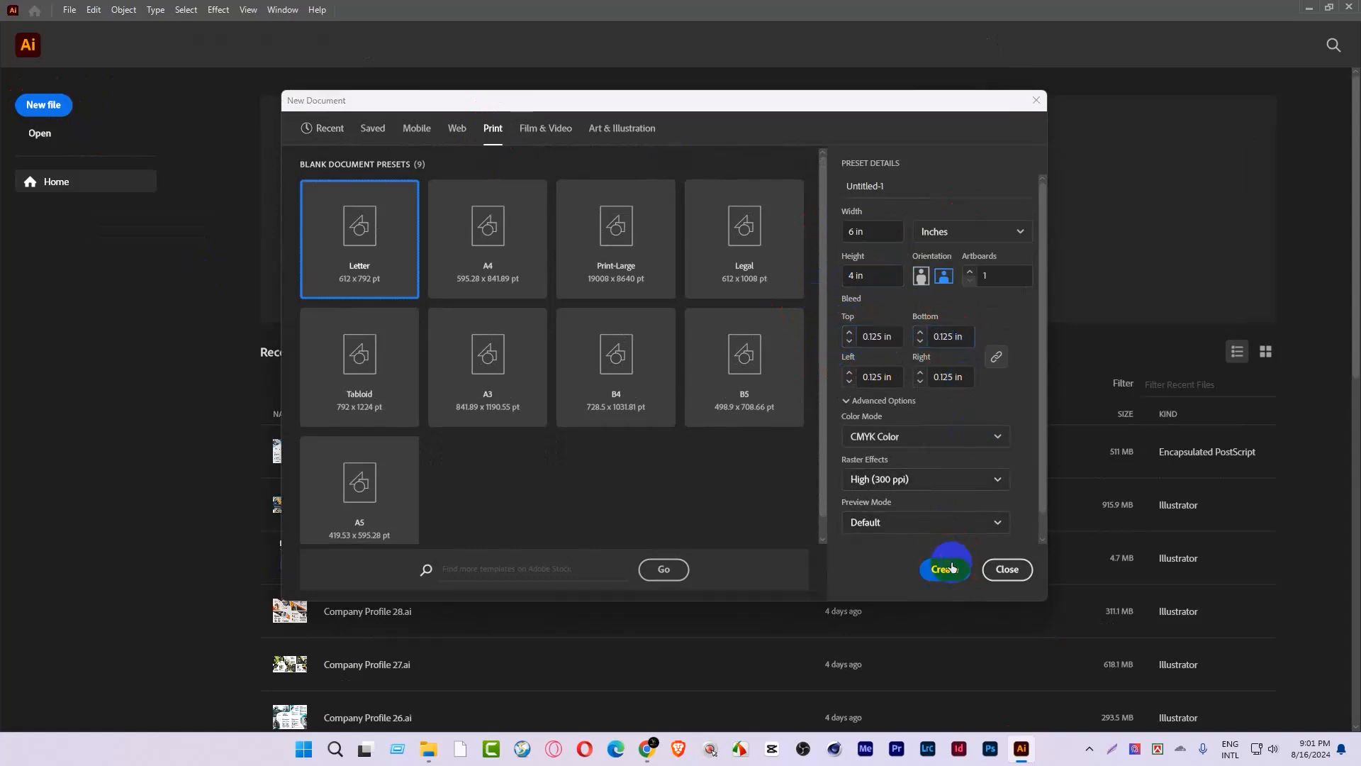
Step: Draw a white background rectangle of about 6.25 × 4.25 in covering the artboard out to the bleed edges
key(ctrl+space)
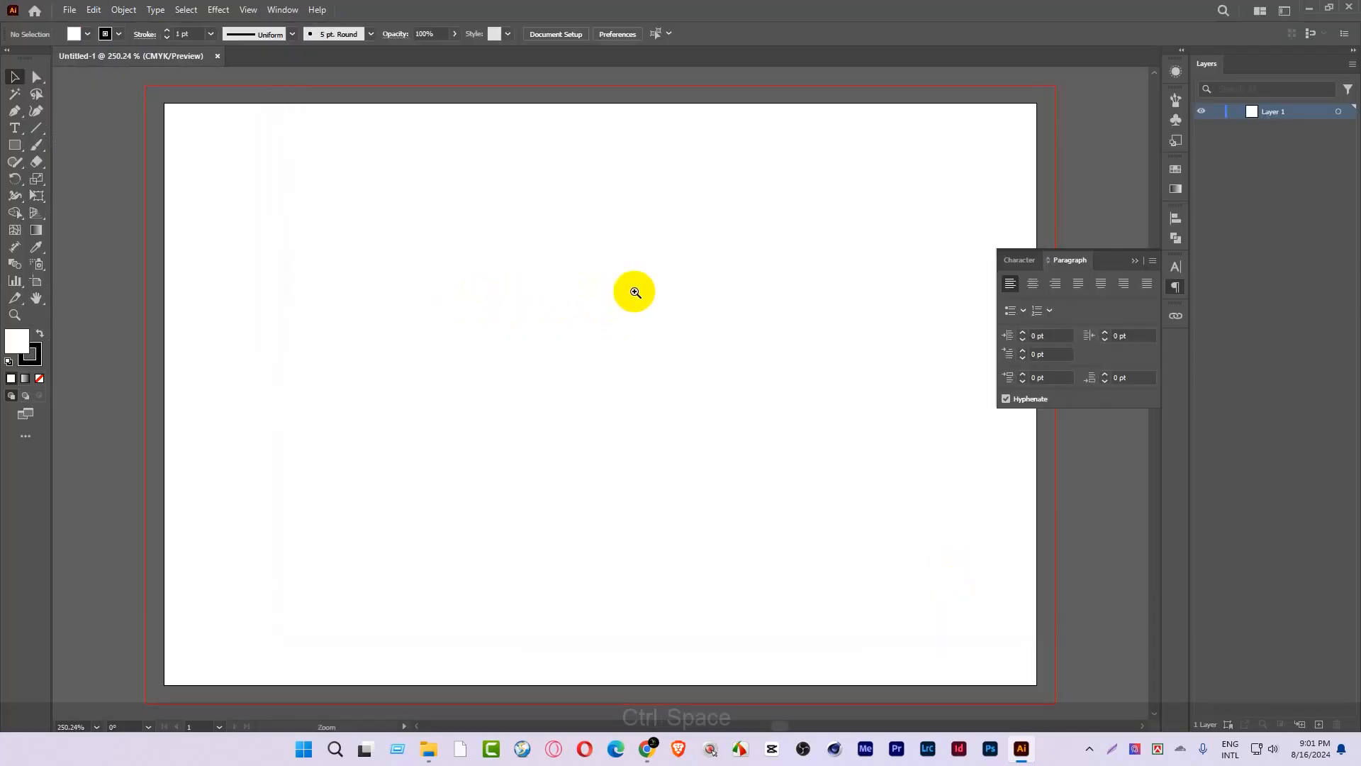
drag(632, 289, 497, 326)
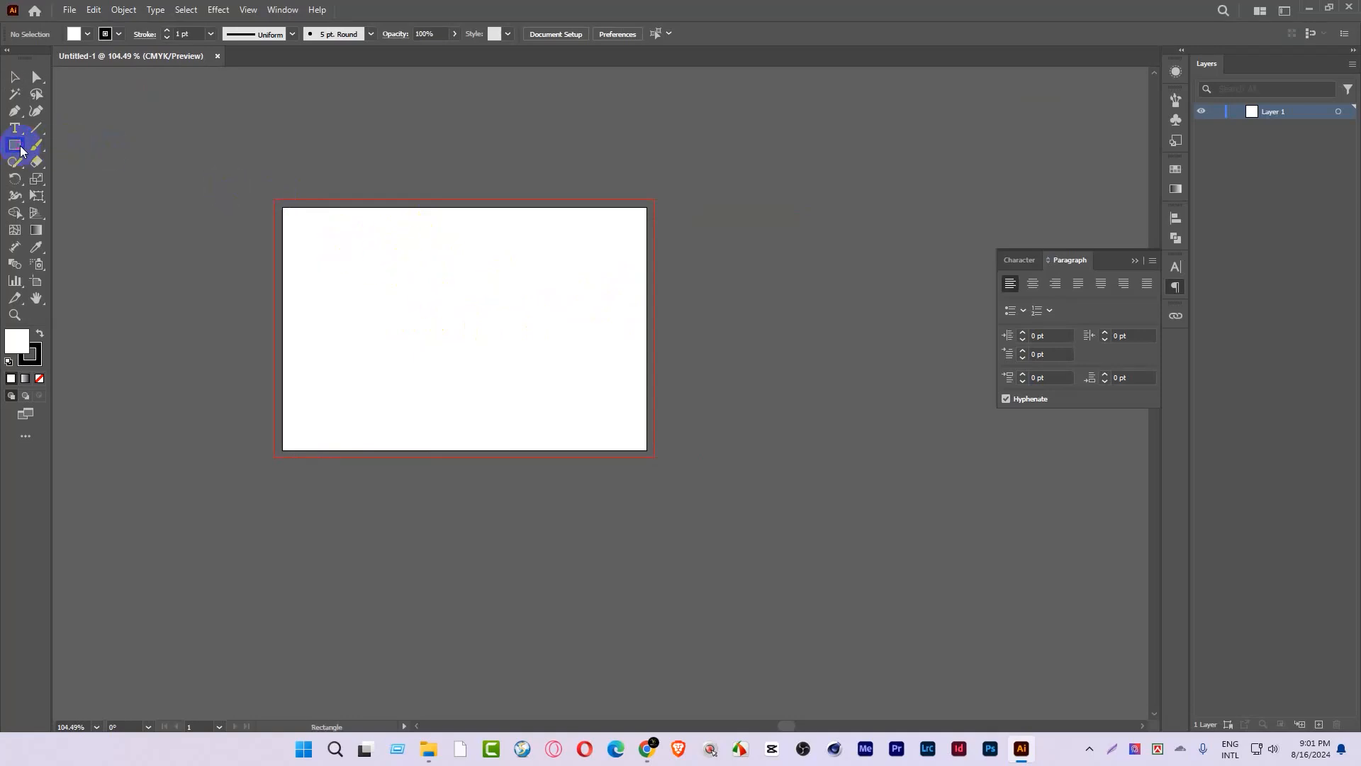
drag(275, 197, 654, 457)
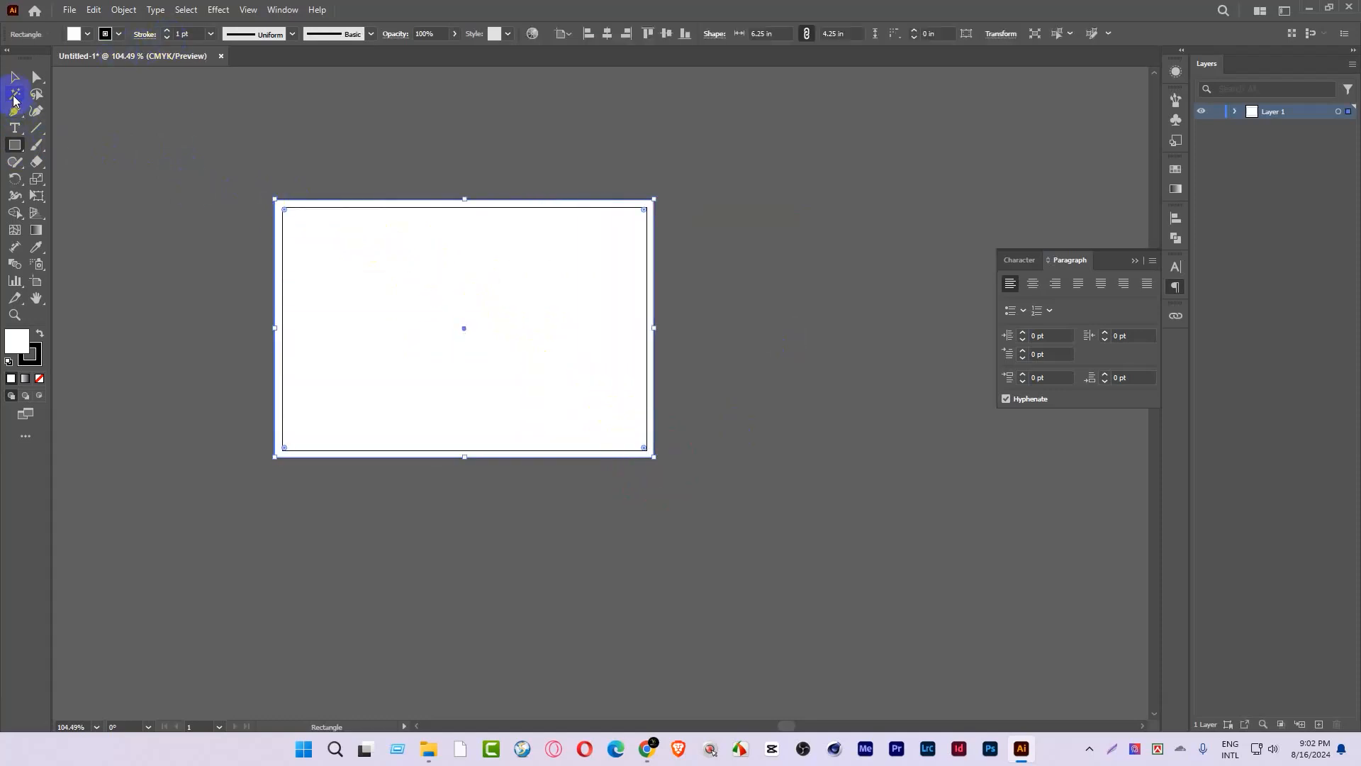
Step: Remove the stroke from the background rectangle and deselect it
click(15, 76)
drag(368, 130, 517, 349)
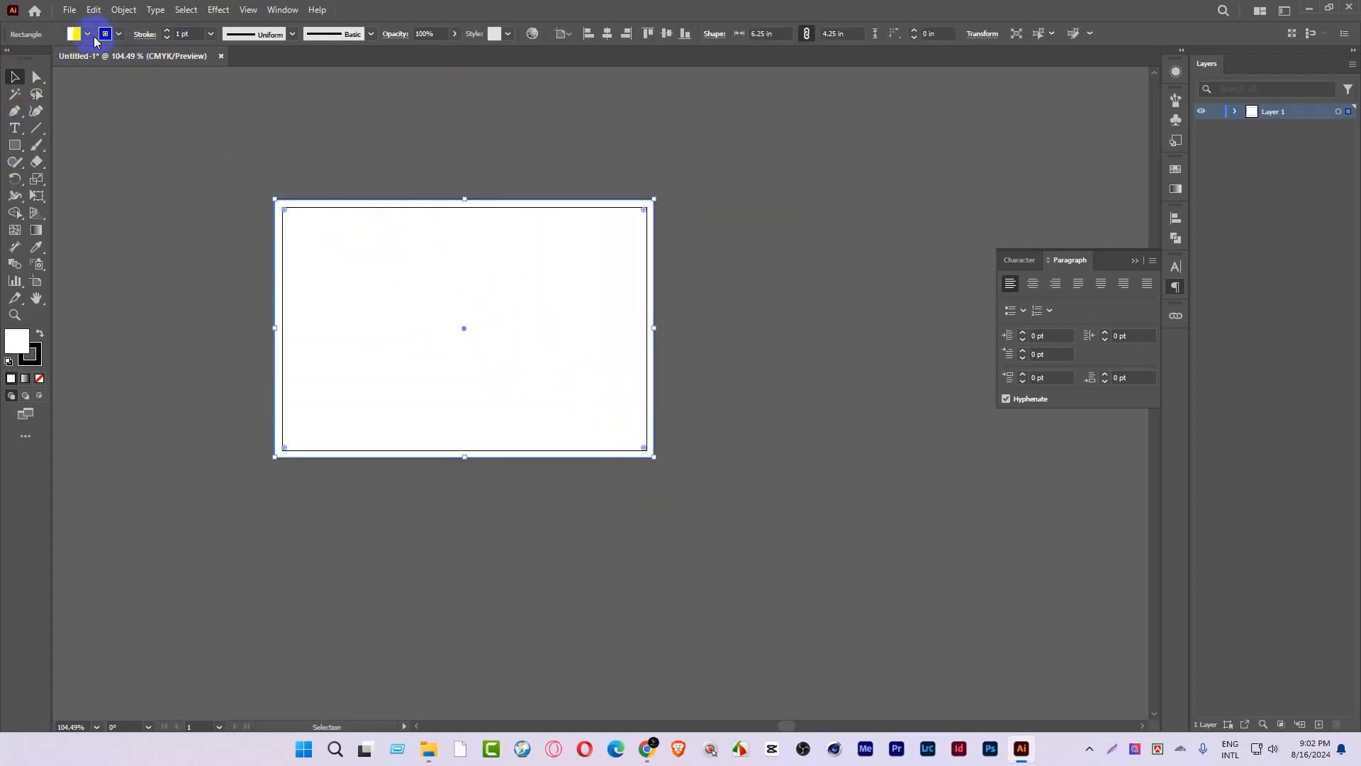
key(ctrl+space)
drag(374, 231, 232, 242)
drag(514, 282, 408, 261)
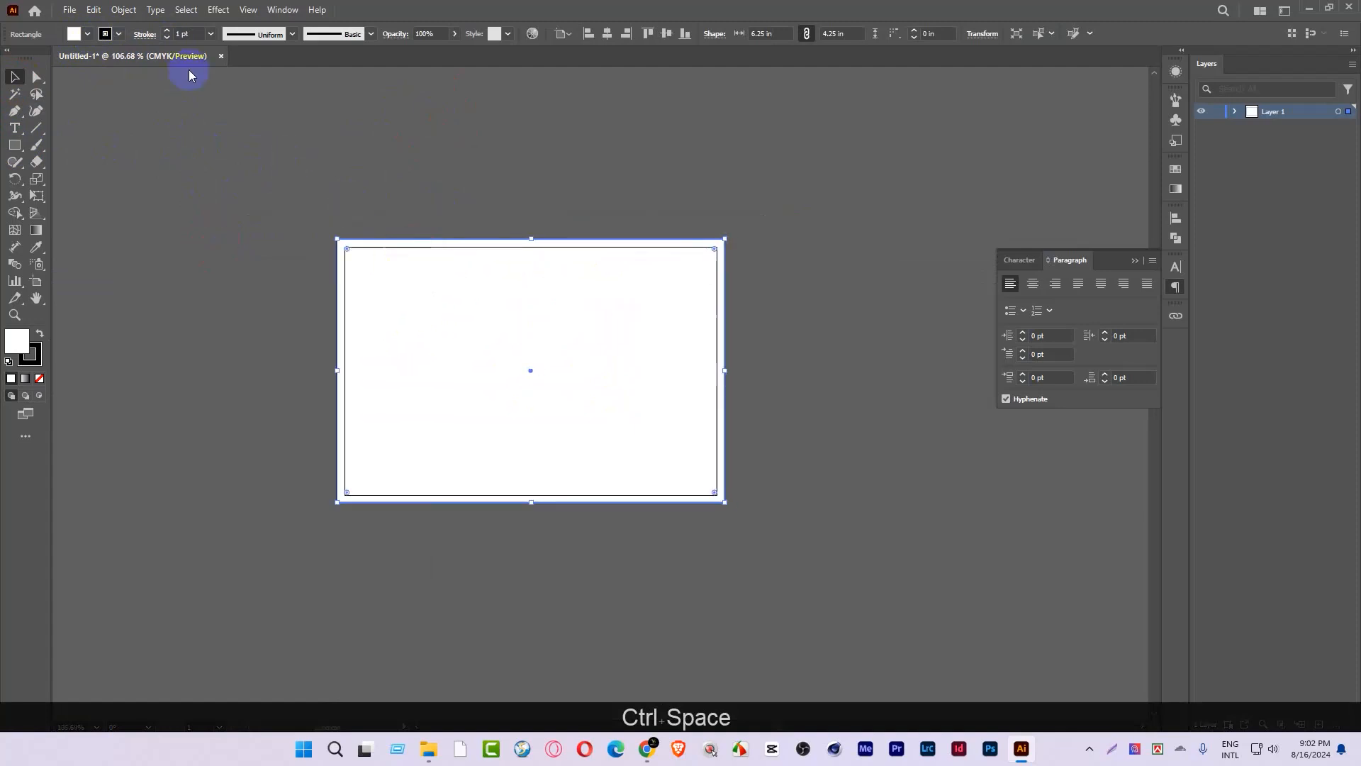
click(119, 34)
click(10, 59)
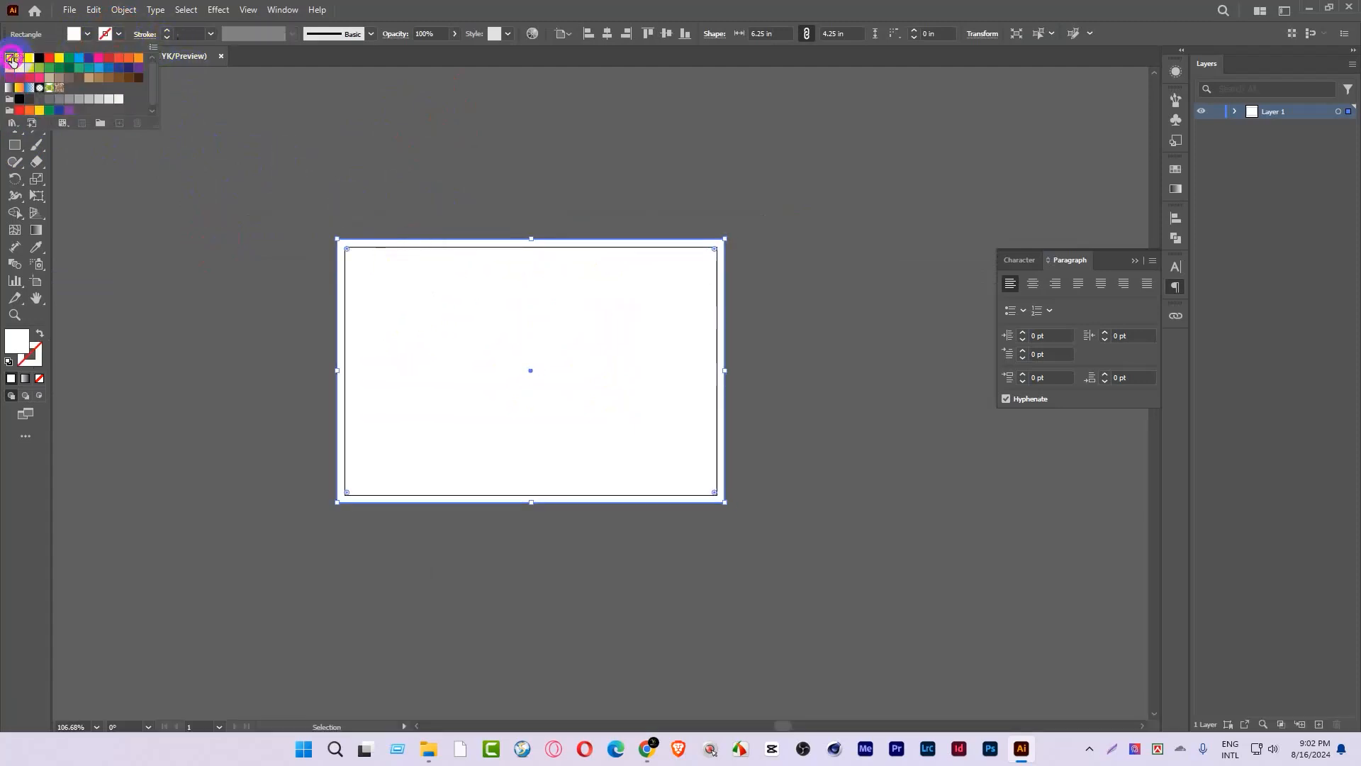
click(530, 185)
key(ctrl+space)
mouse_move(537, 242)
mouse_down()
mouse_move(646, 310)
mouse_move(541, 234)
mouse_move(617, 222)
mouse_move(170, 179)
mouse_move(435, 250)
mouse_move(320, 229)
mouse_up()
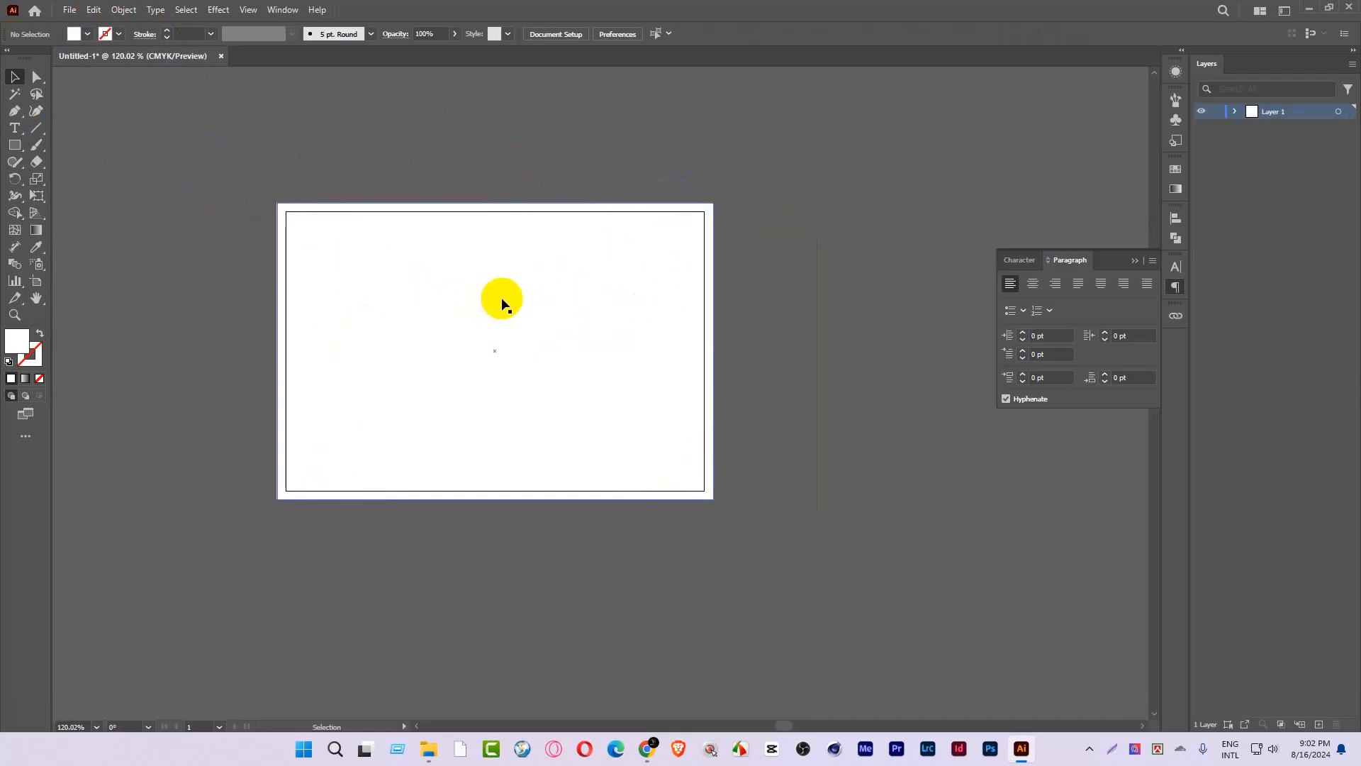
click(502, 303)
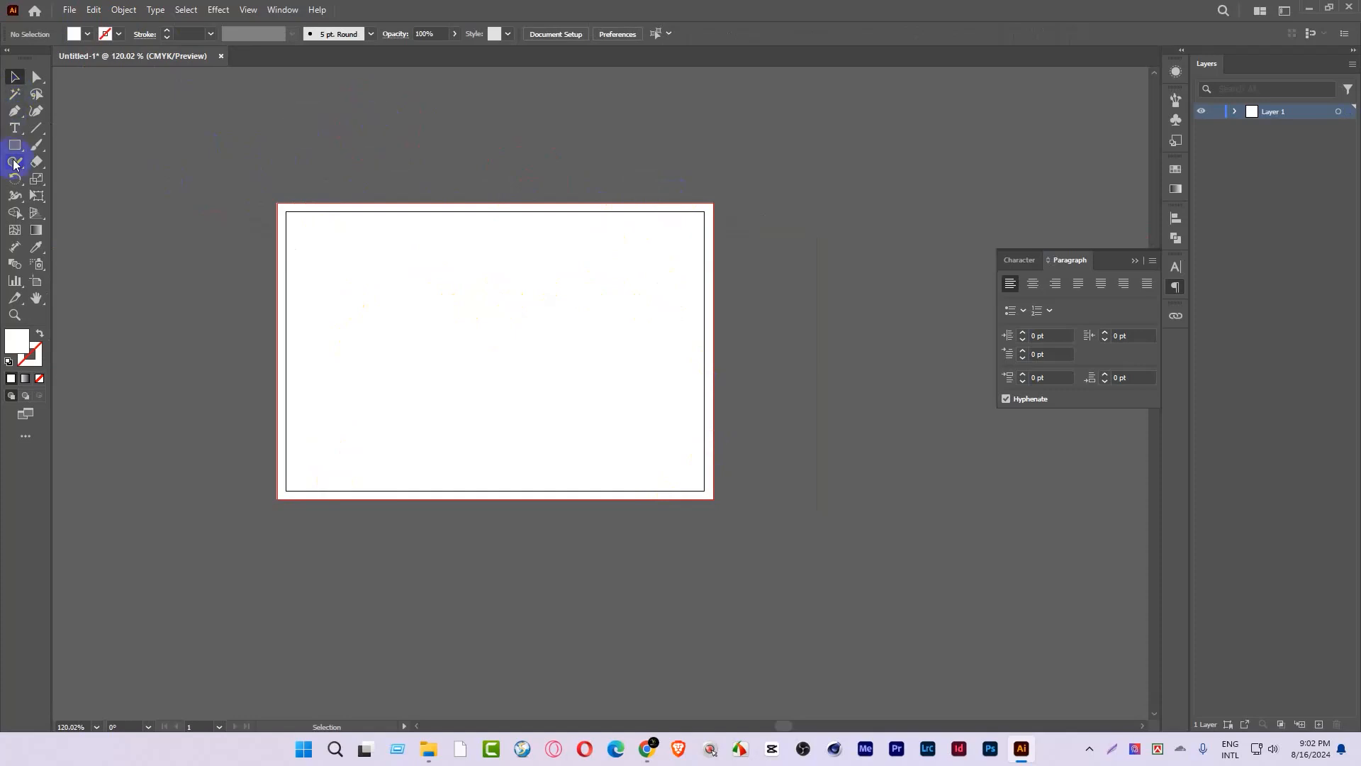
click(15, 129)
click(349, 277)
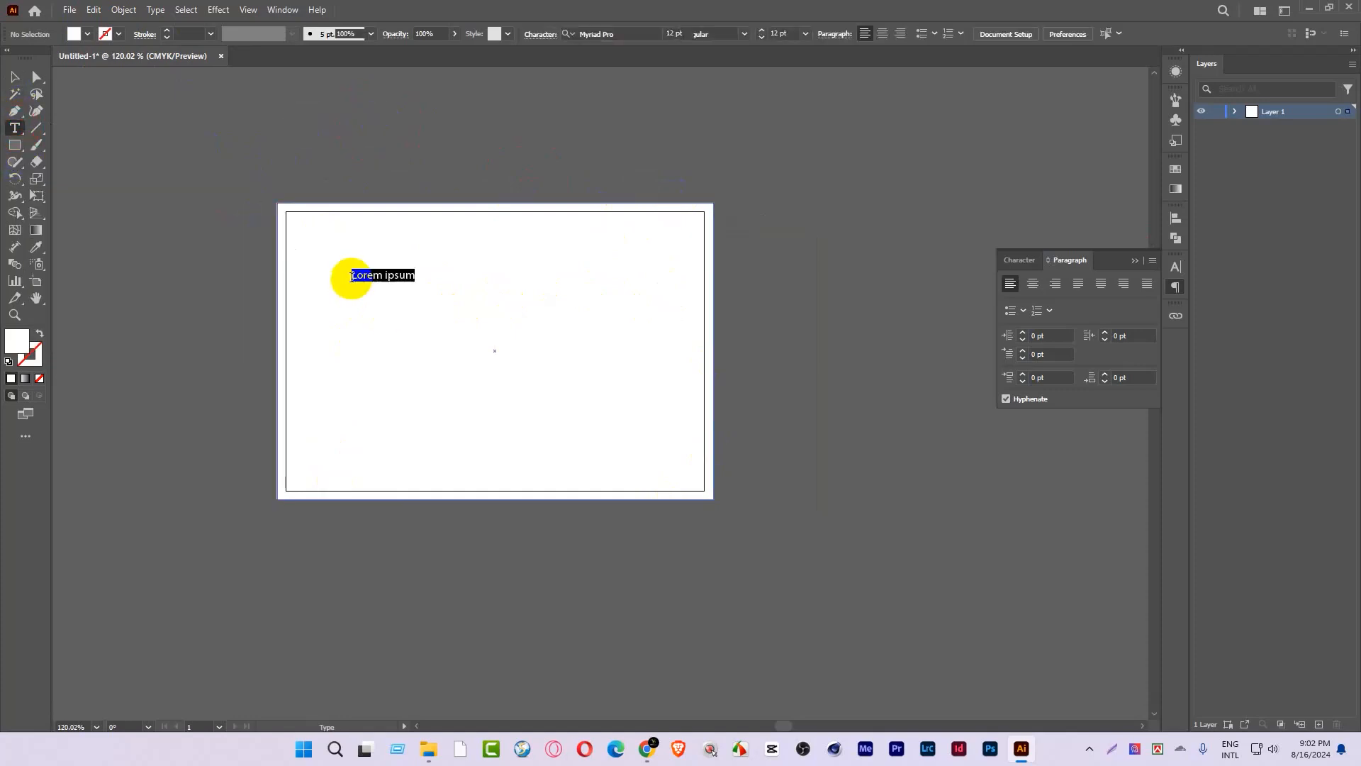
click(16, 75)
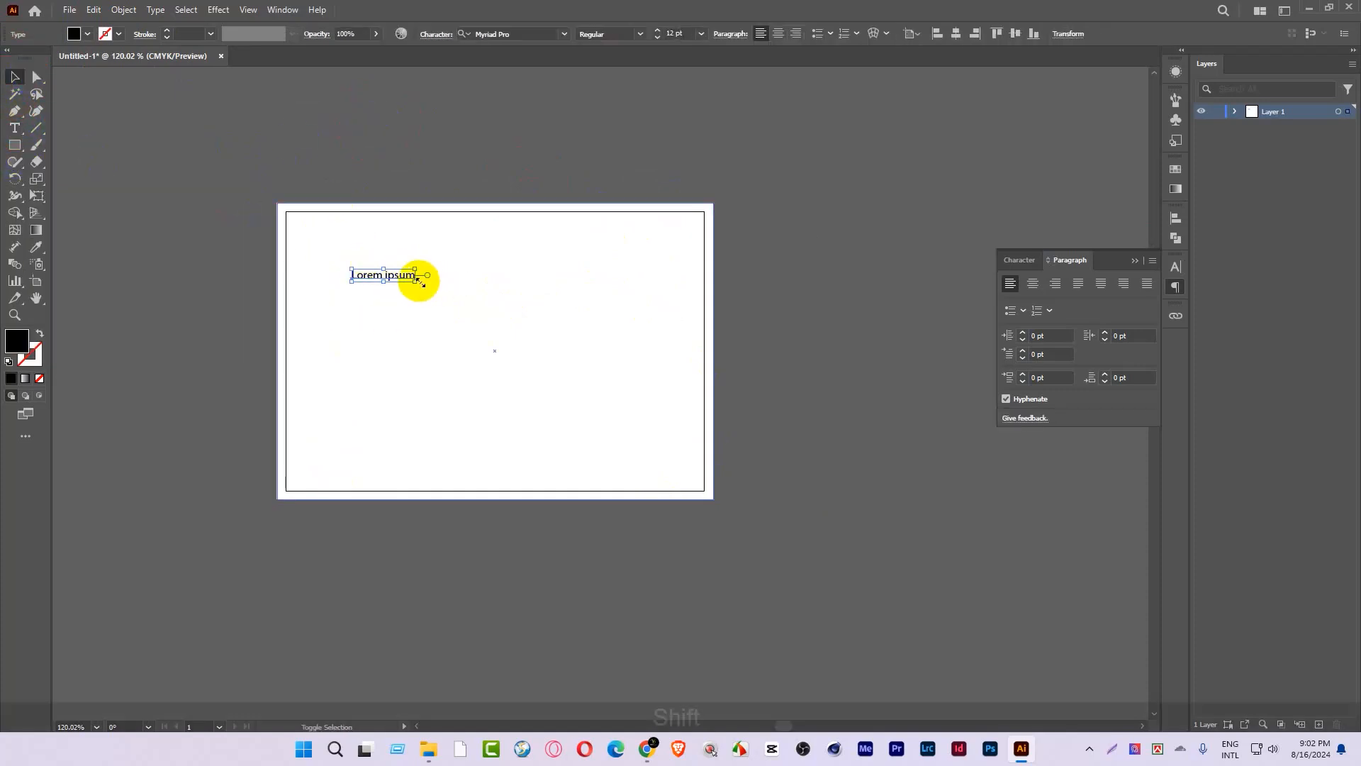
drag(415, 281, 540, 370)
drag(488, 293, 450, 270)
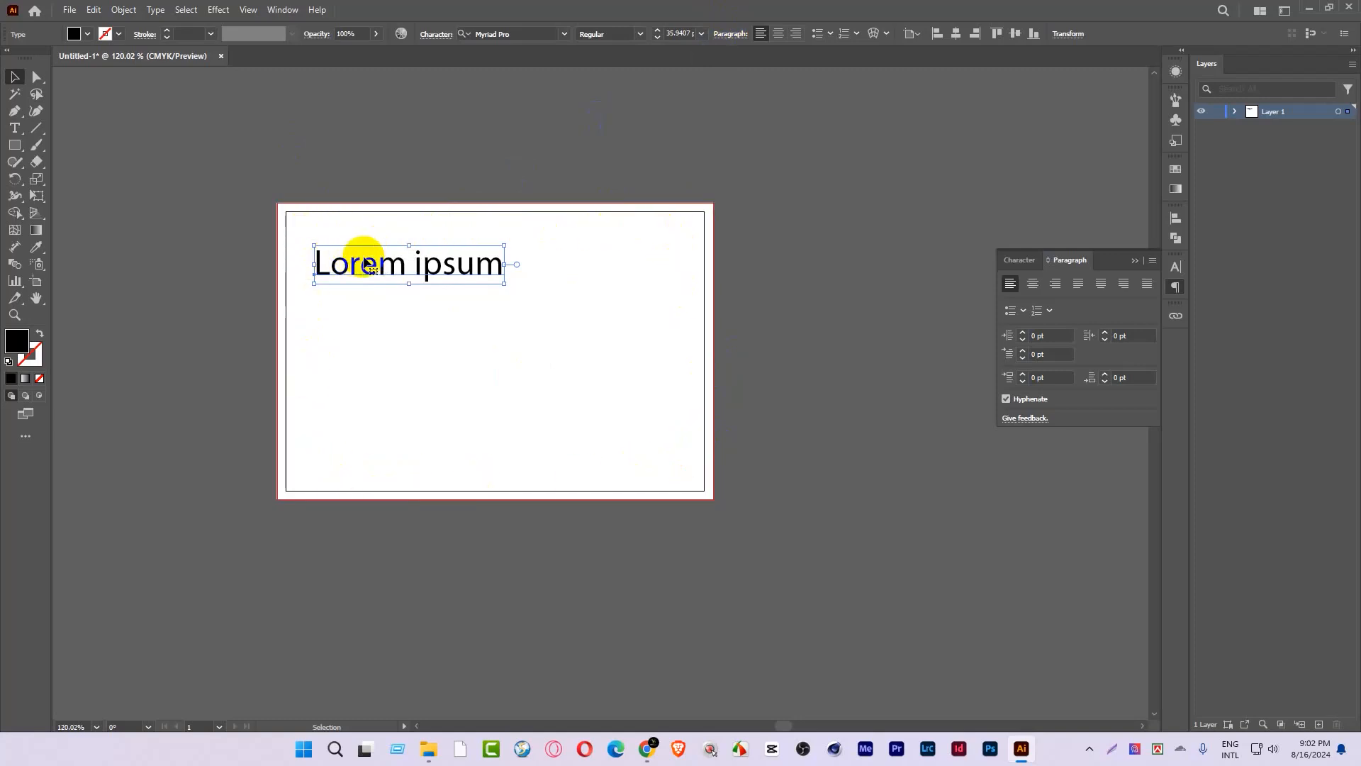
key(Delete)
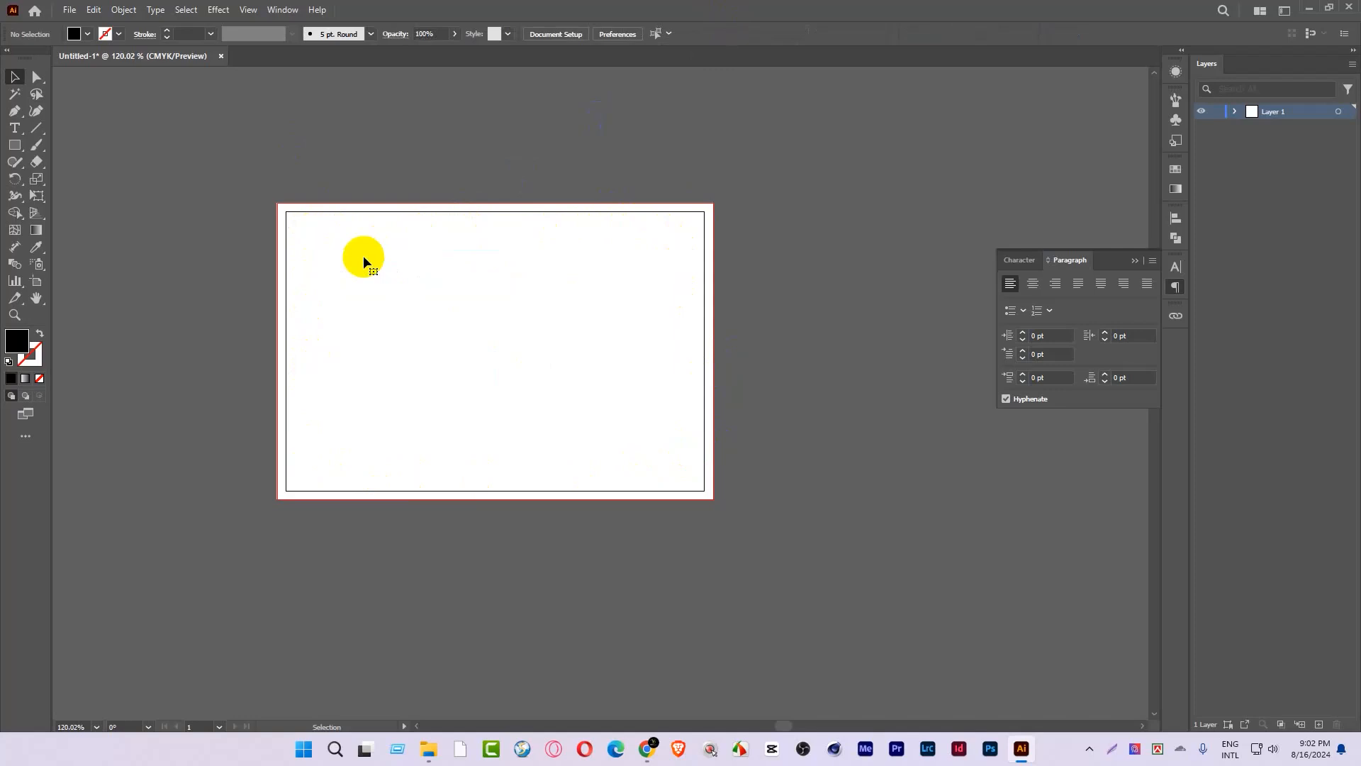
Step: Start an Offset Path on the background rectangle and preview an outward offset of up to 0.75 in
click(363, 260)
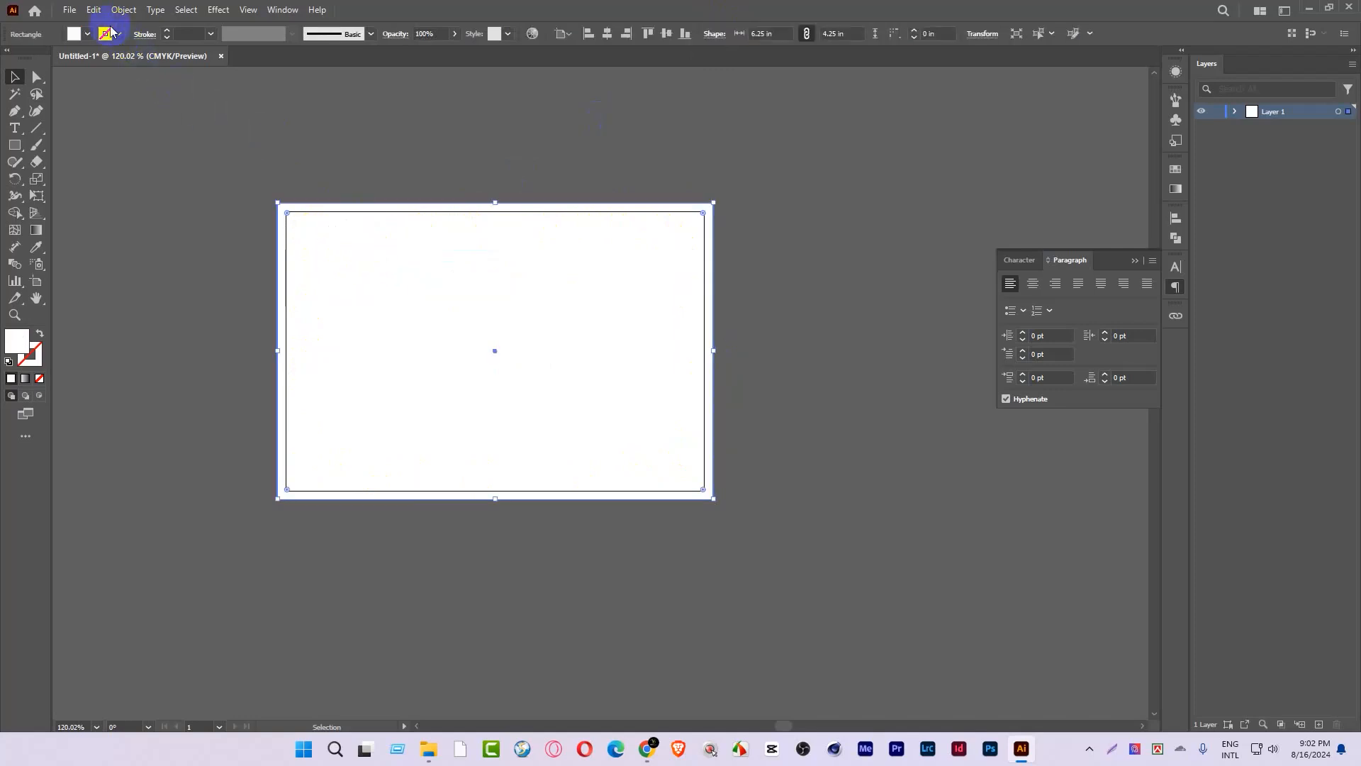
click(123, 9)
mouse_move(188, 371)
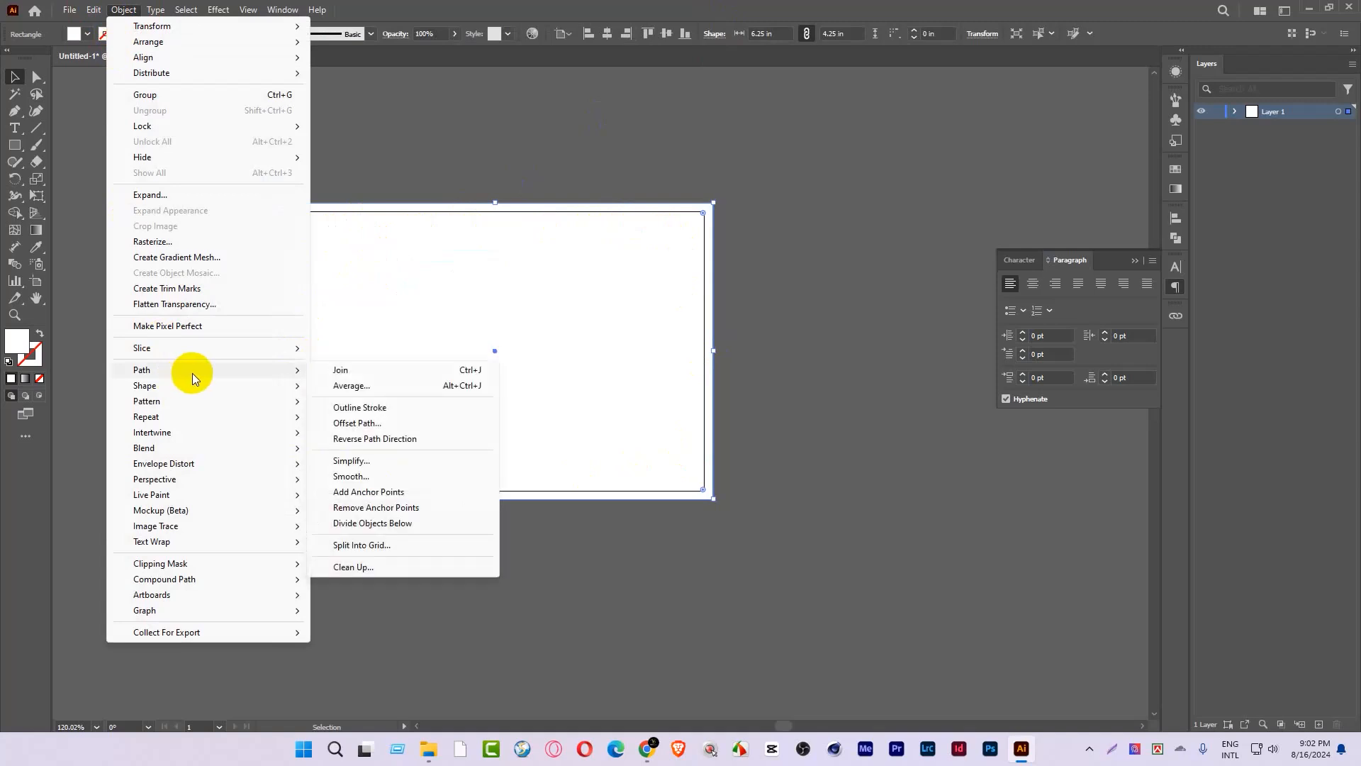
click(357, 424)
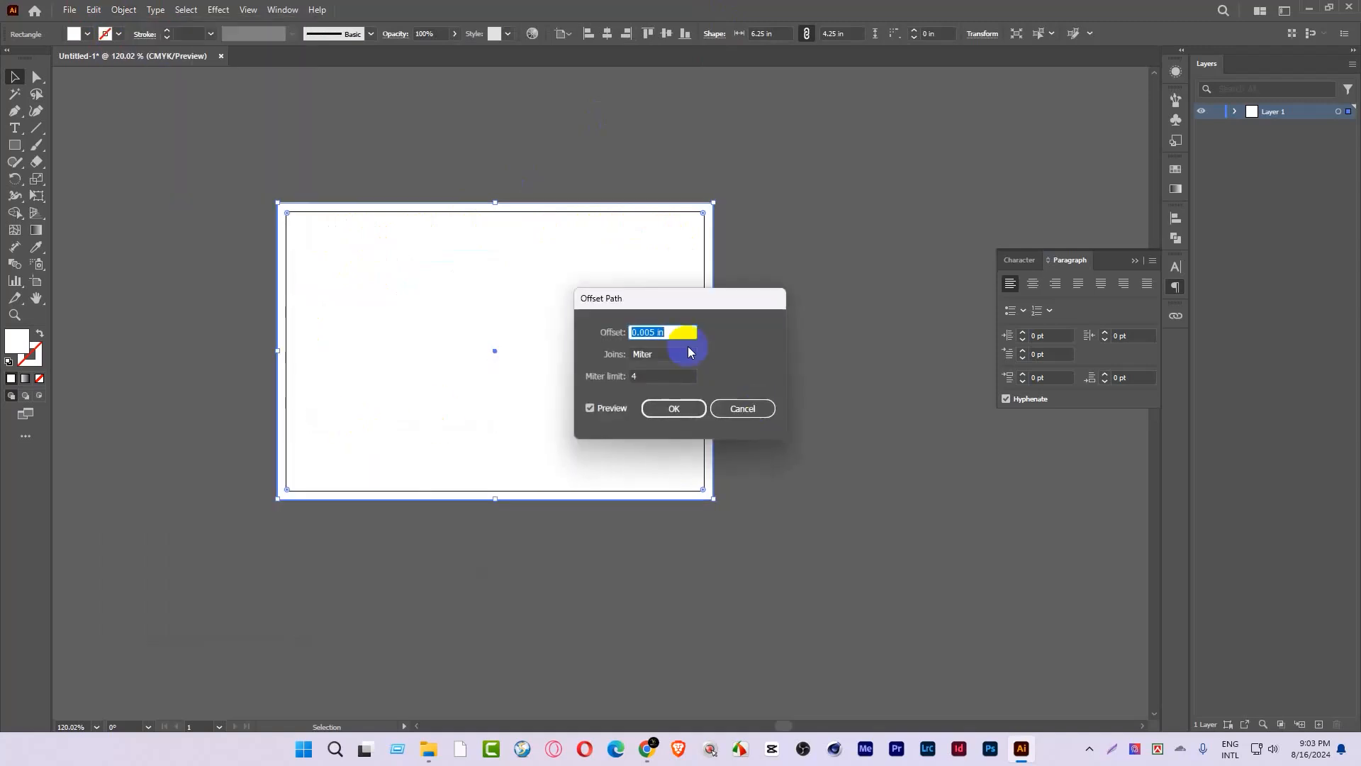
key(Up)
key(Up)
key(Up)
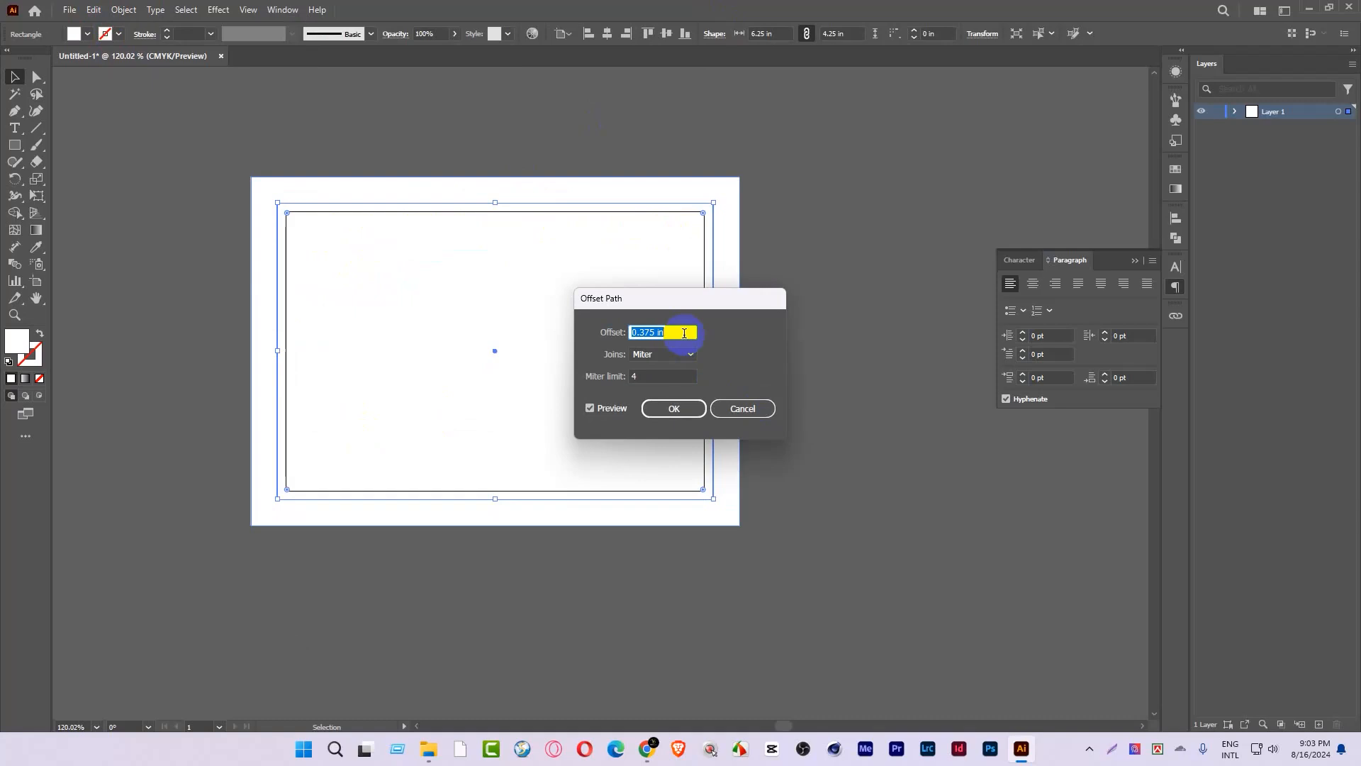
key(Up)
key(Up)
key(Up)
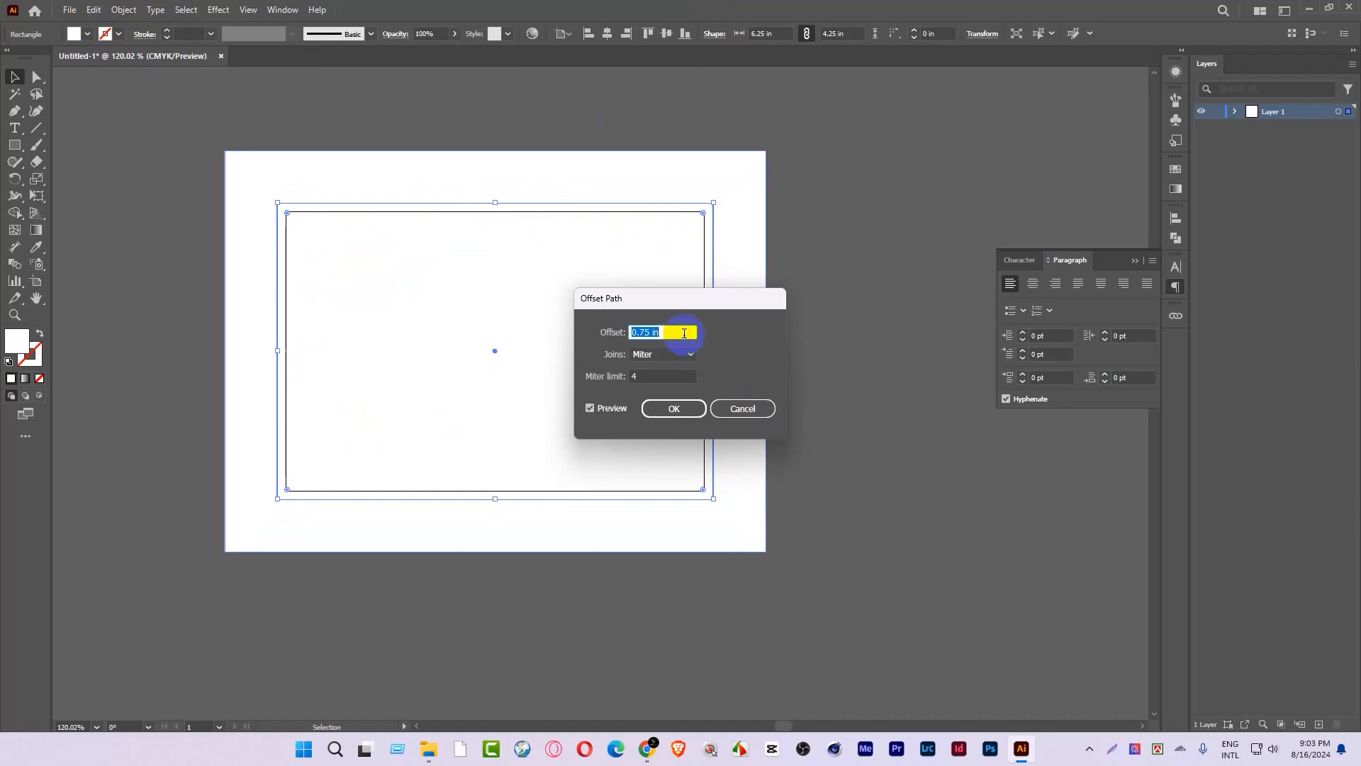
Step: Change the path offset to -0.375 in and refresh the preview of the inset rectangle
key(Down)
key(Down)
key(Down)
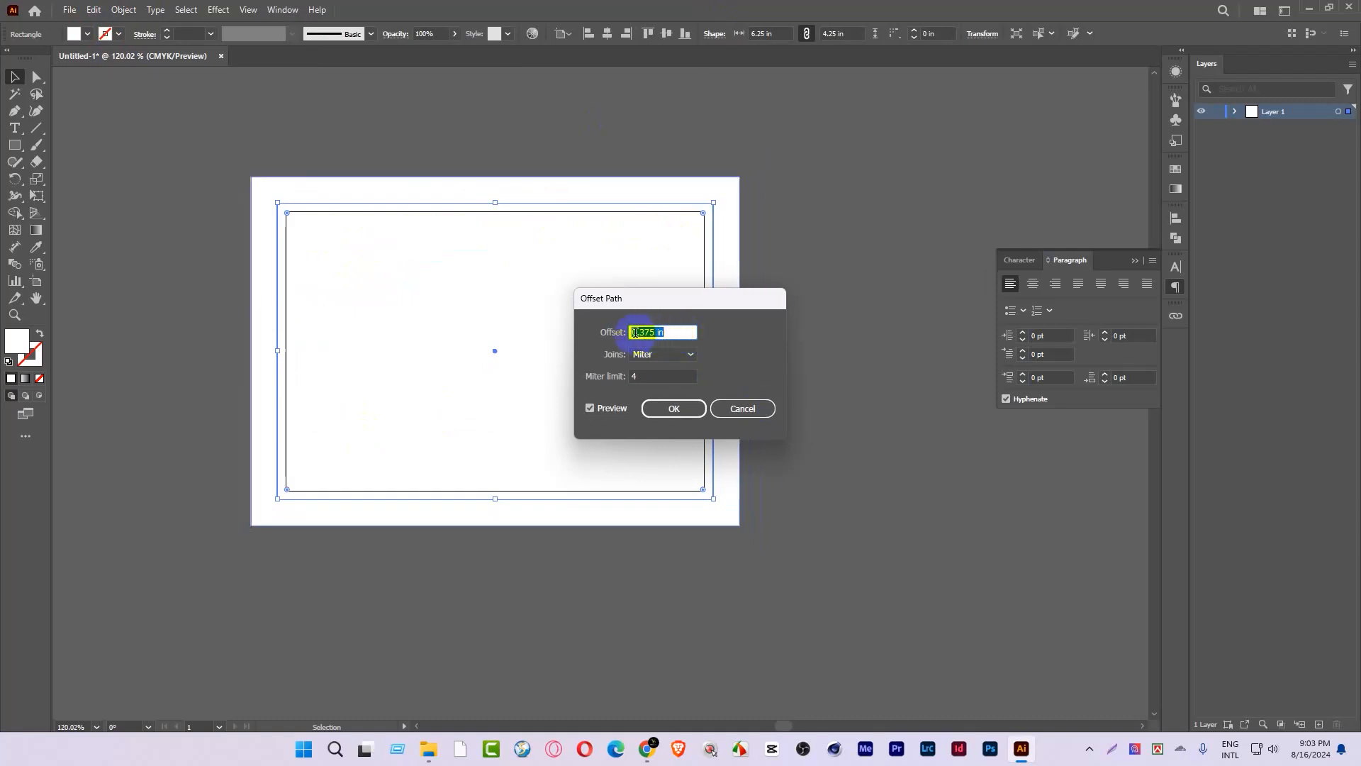
click(635, 332)
click(638, 333)
text(-)
click(591, 409)
click(593, 410)
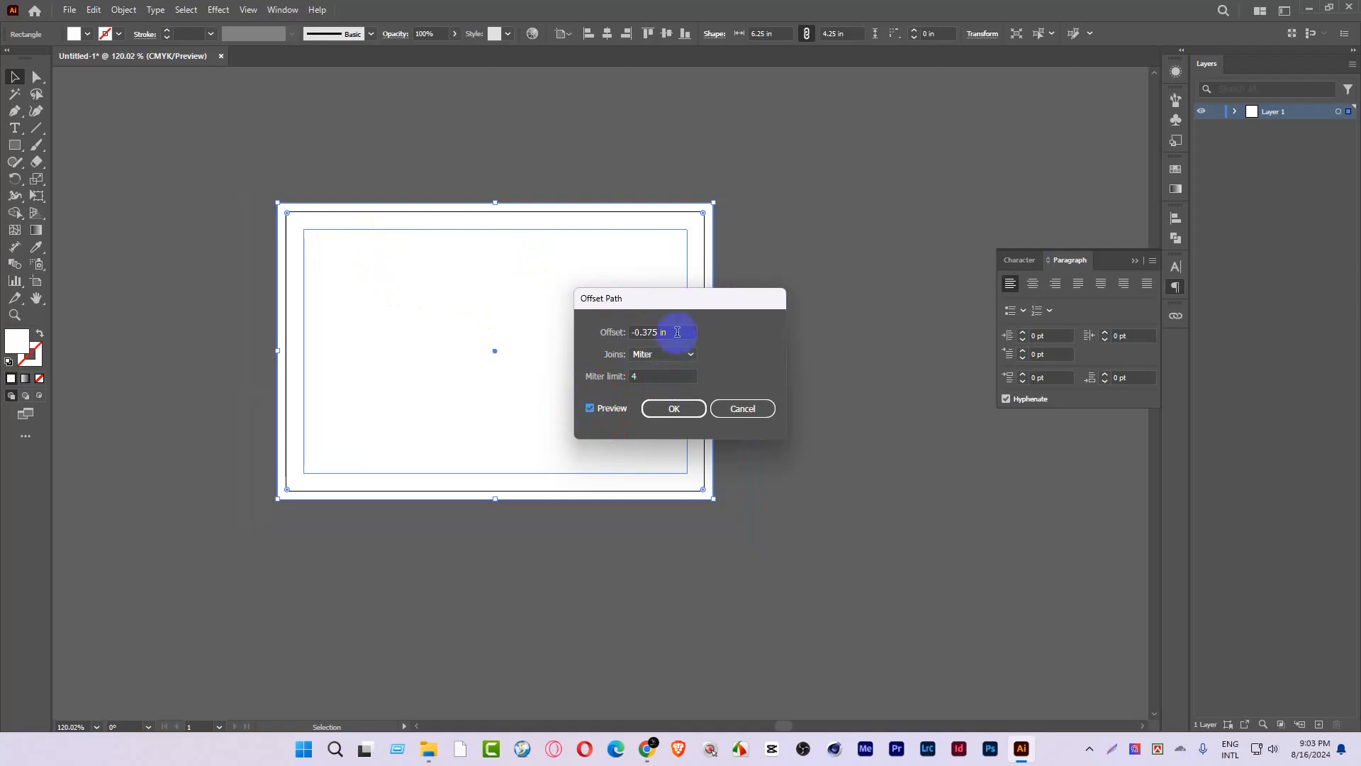
Step: Set the path offset to -0.4 in with Miter joins, refresh the preview and create the inset rectangle
drag(681, 333, 648, 346)
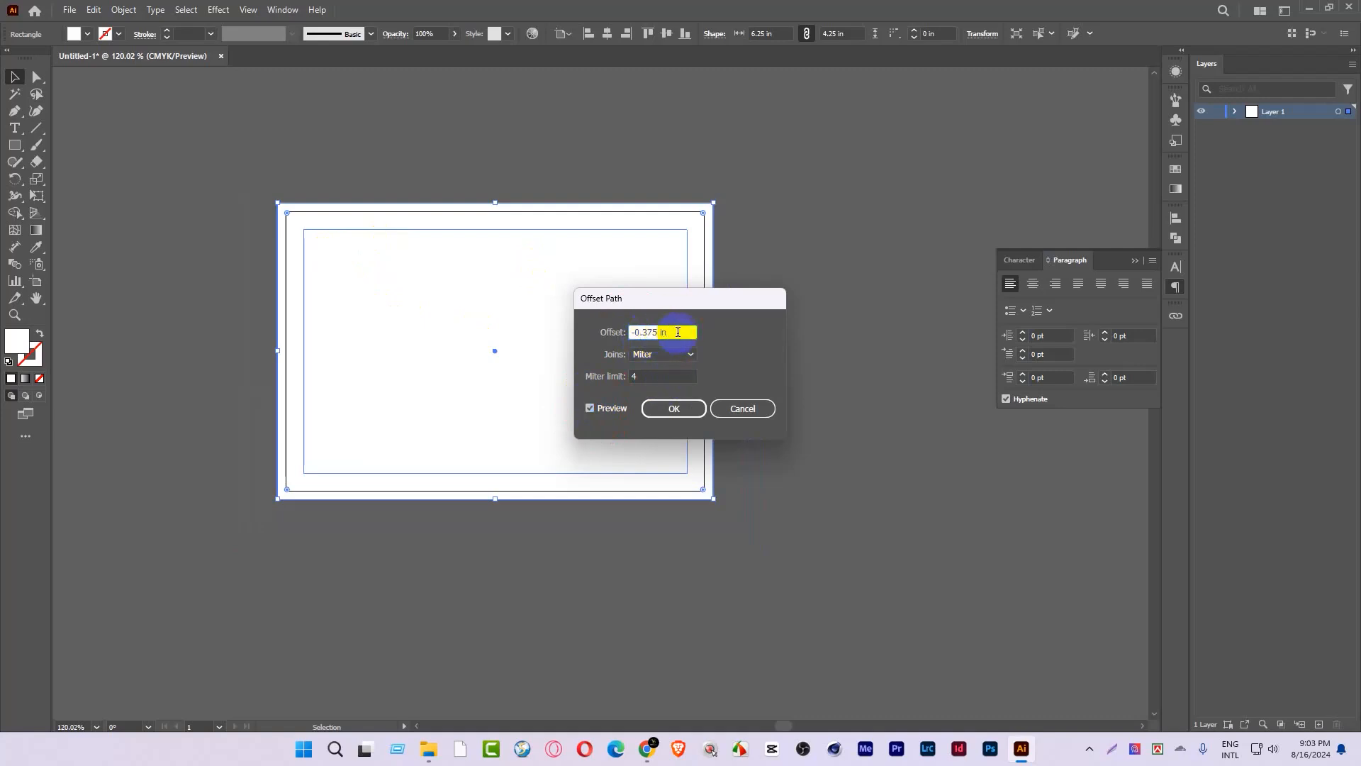
key(Down)
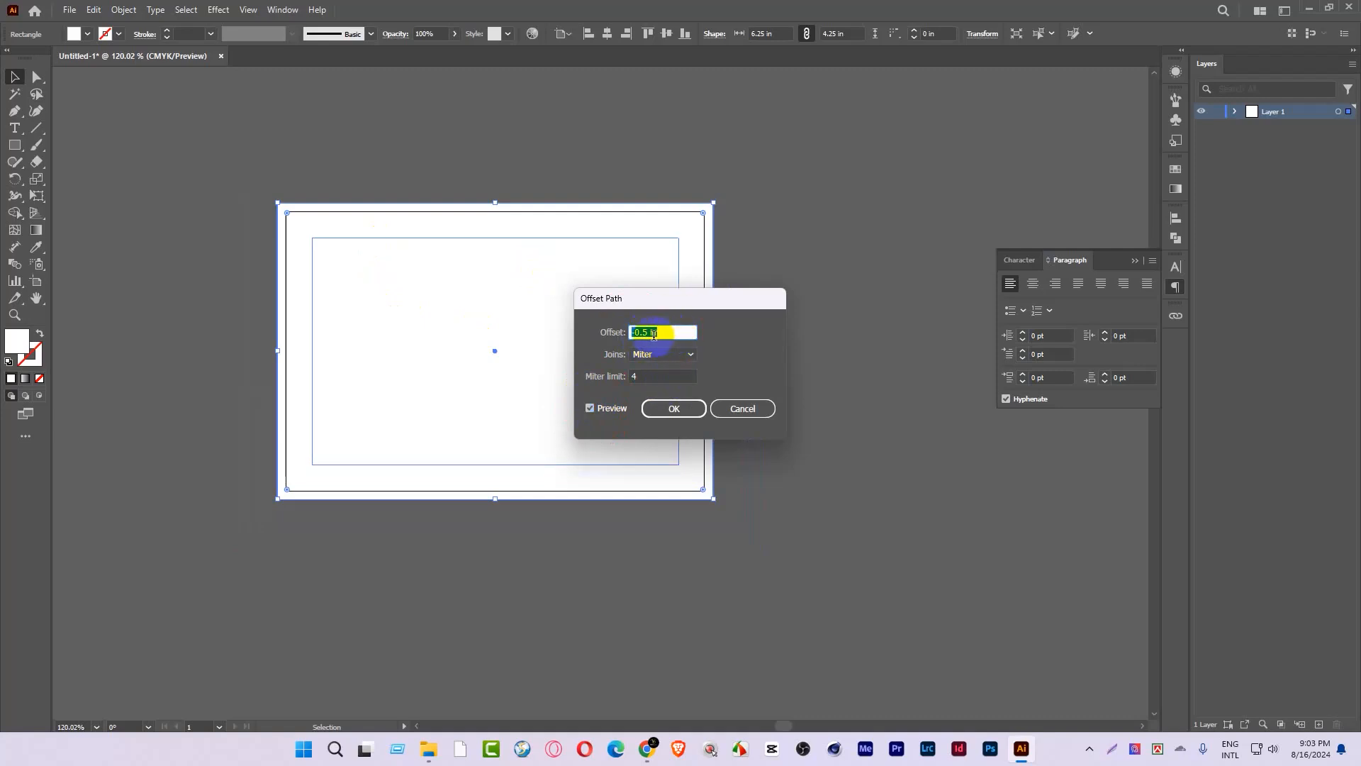
click(646, 334)
key(BackSpace)
text(4)
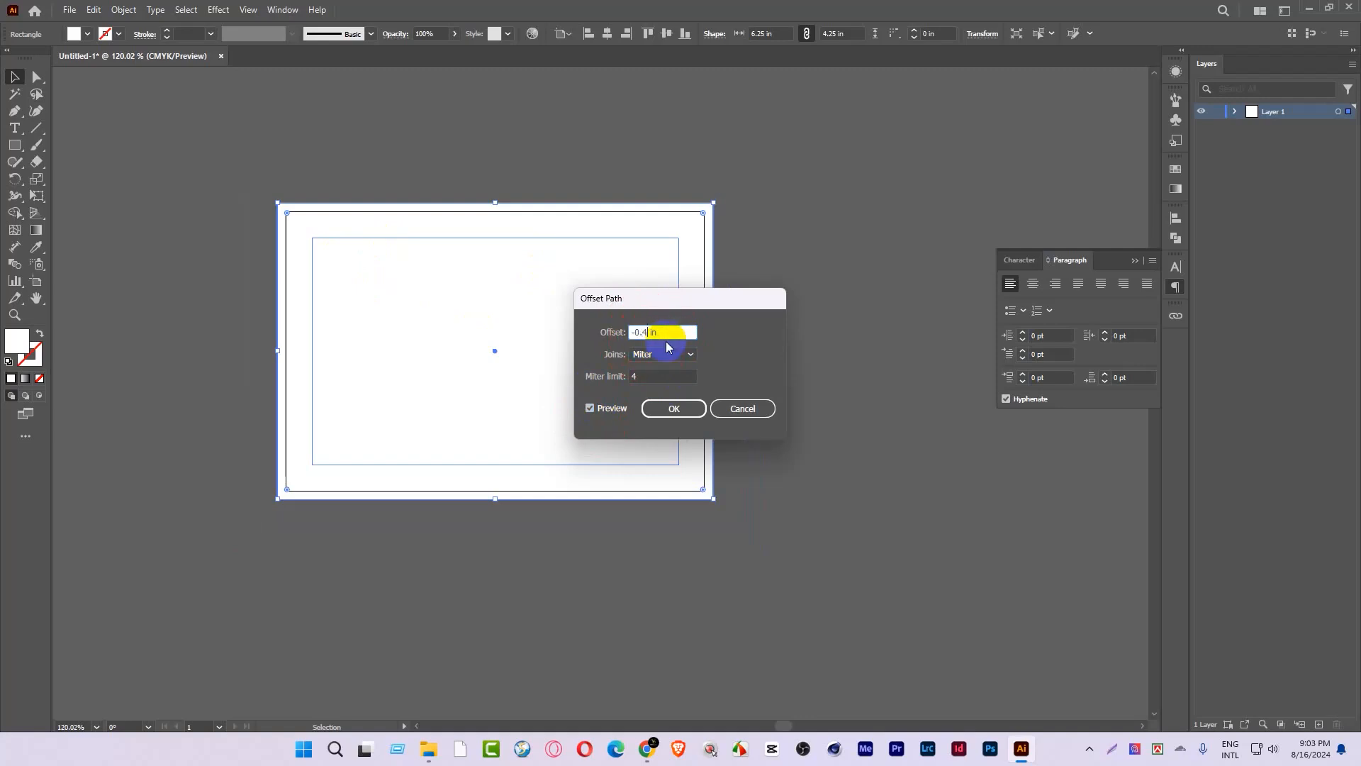
click(599, 413)
click(595, 415)
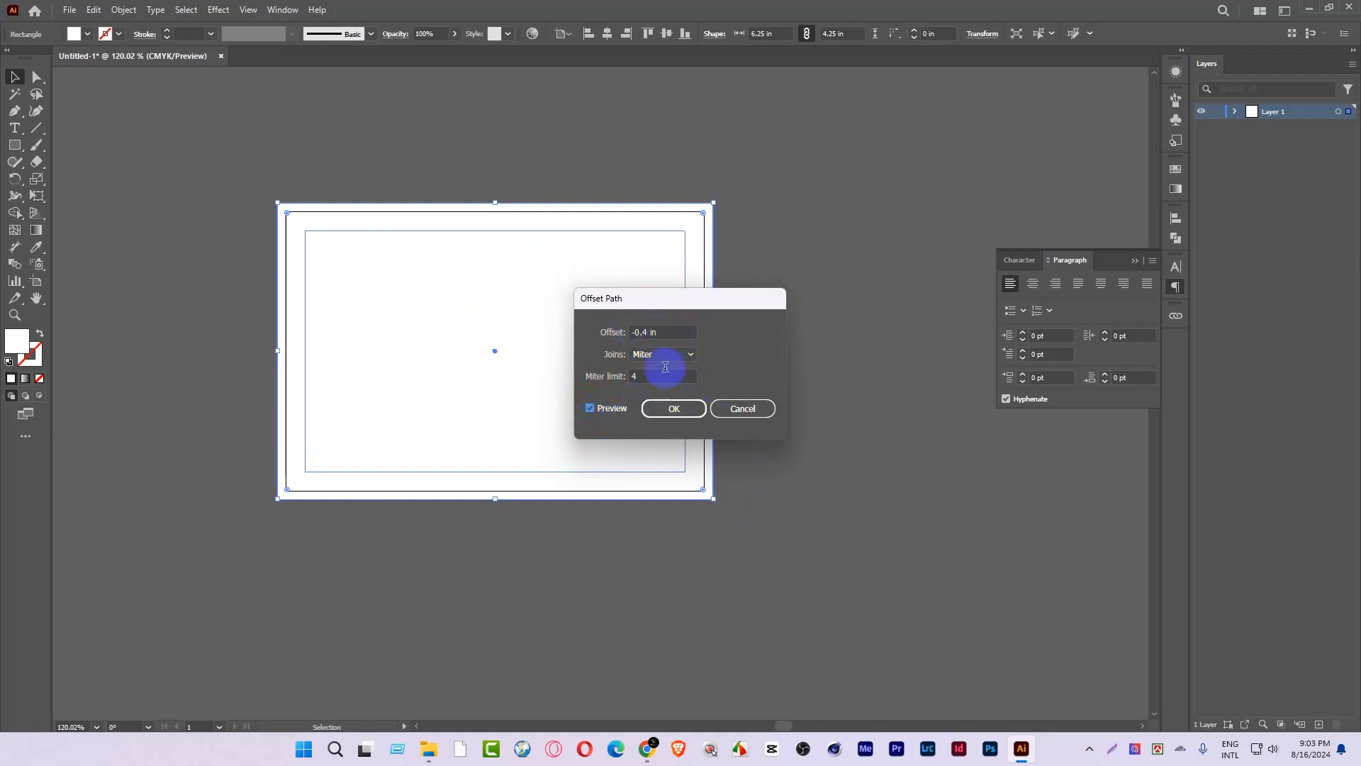
click(664, 408)
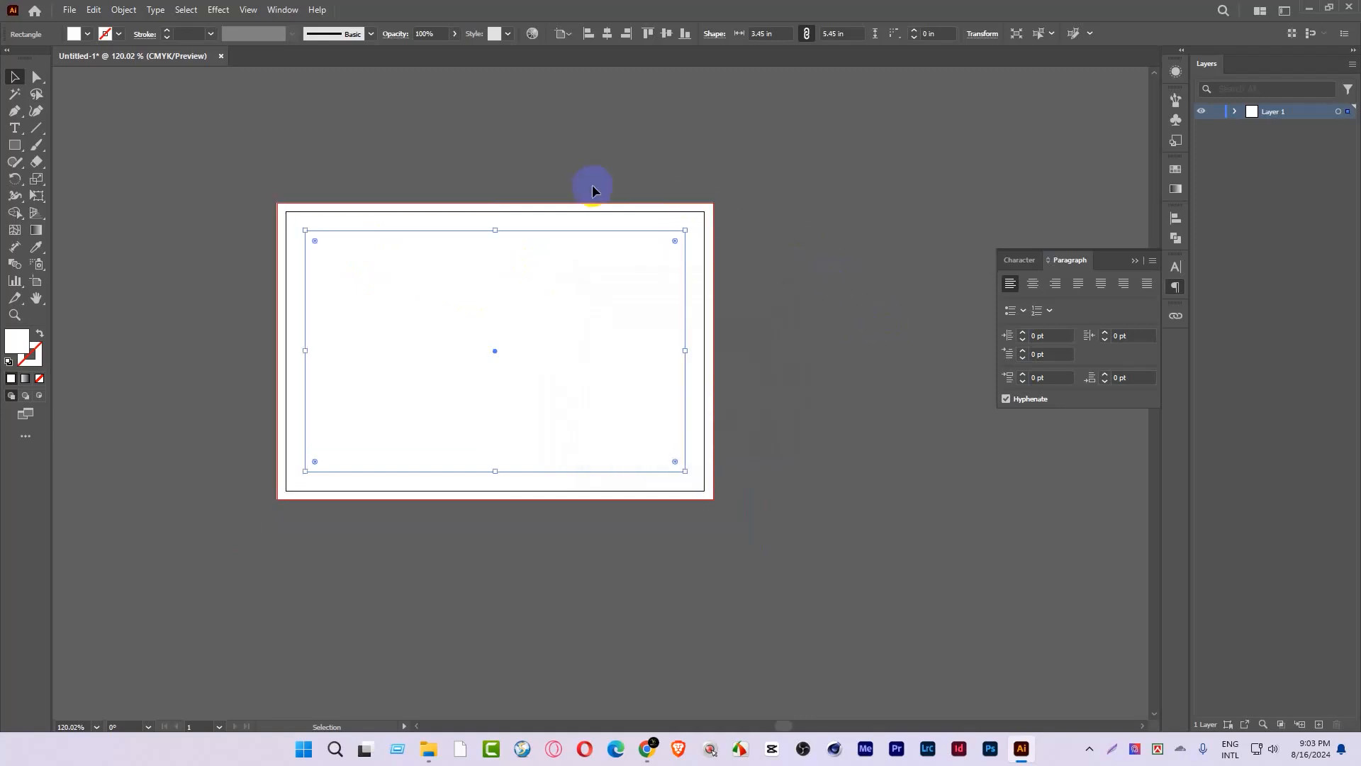
Step: Convert the inset rectangle into safe-area guides and unlock the guides
key(ctrl)
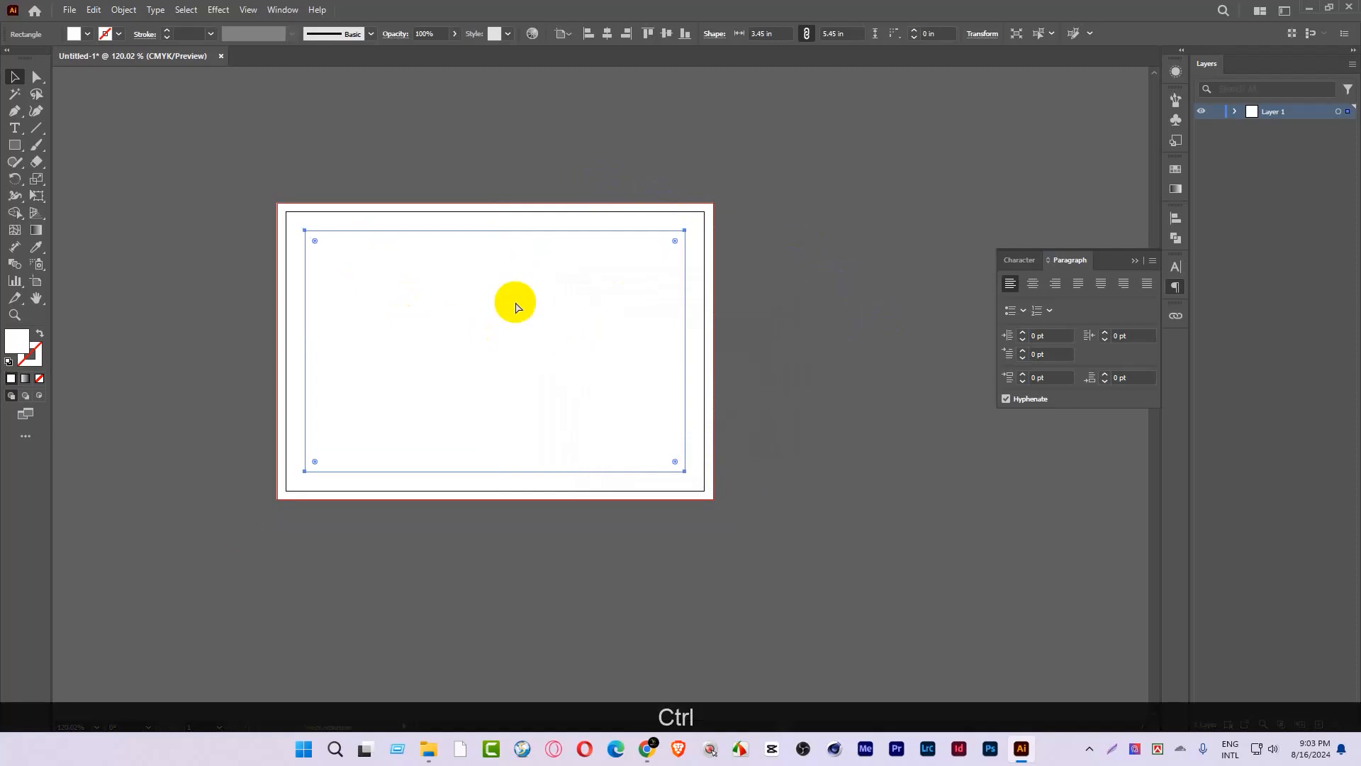
key(ctrl+5)
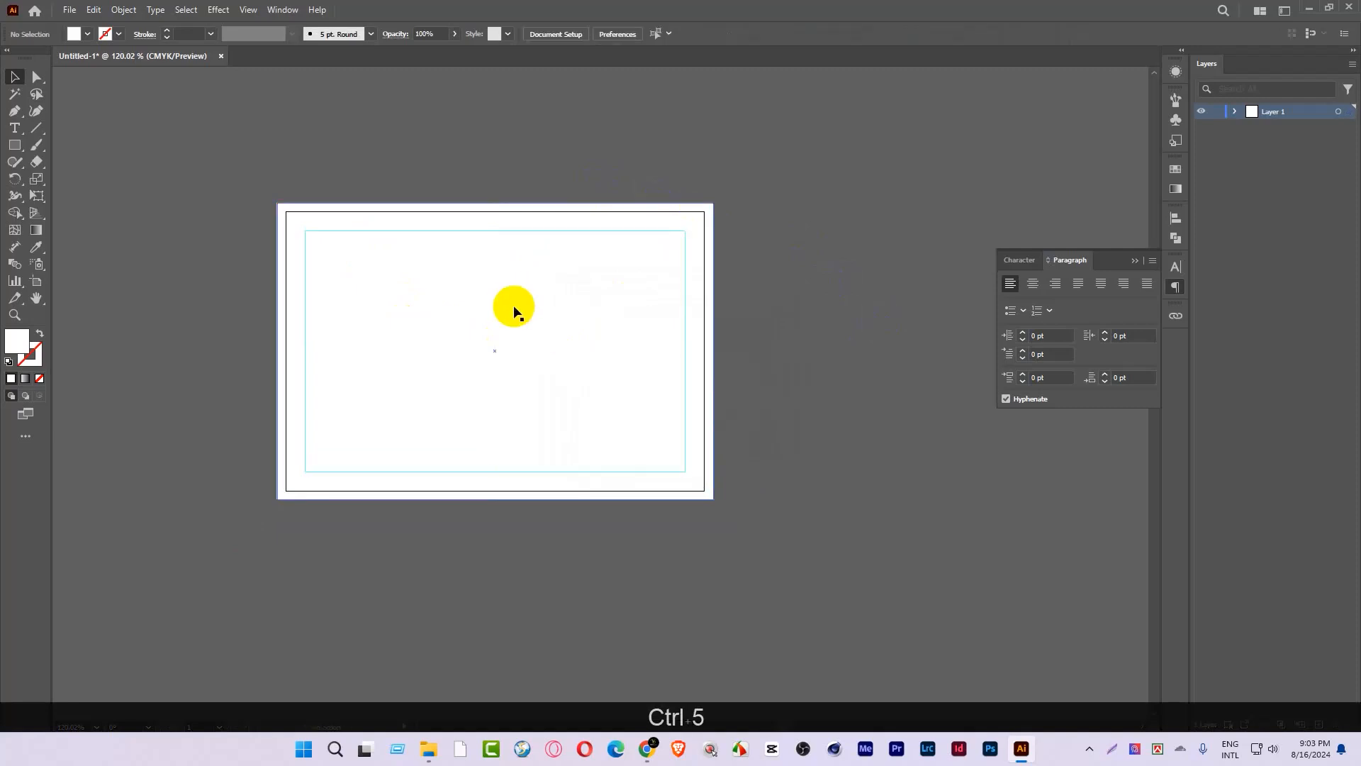
click(478, 234)
click(891, 251)
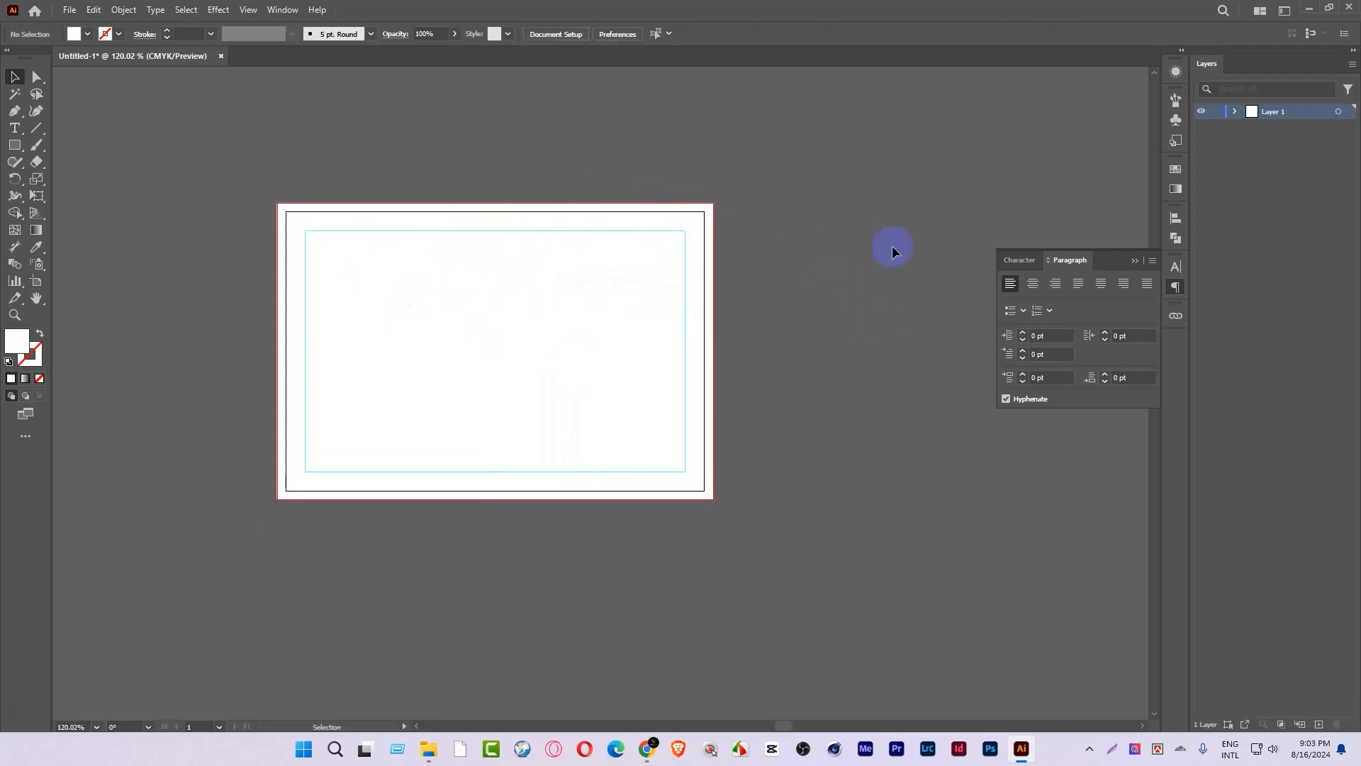
right_click(891, 251)
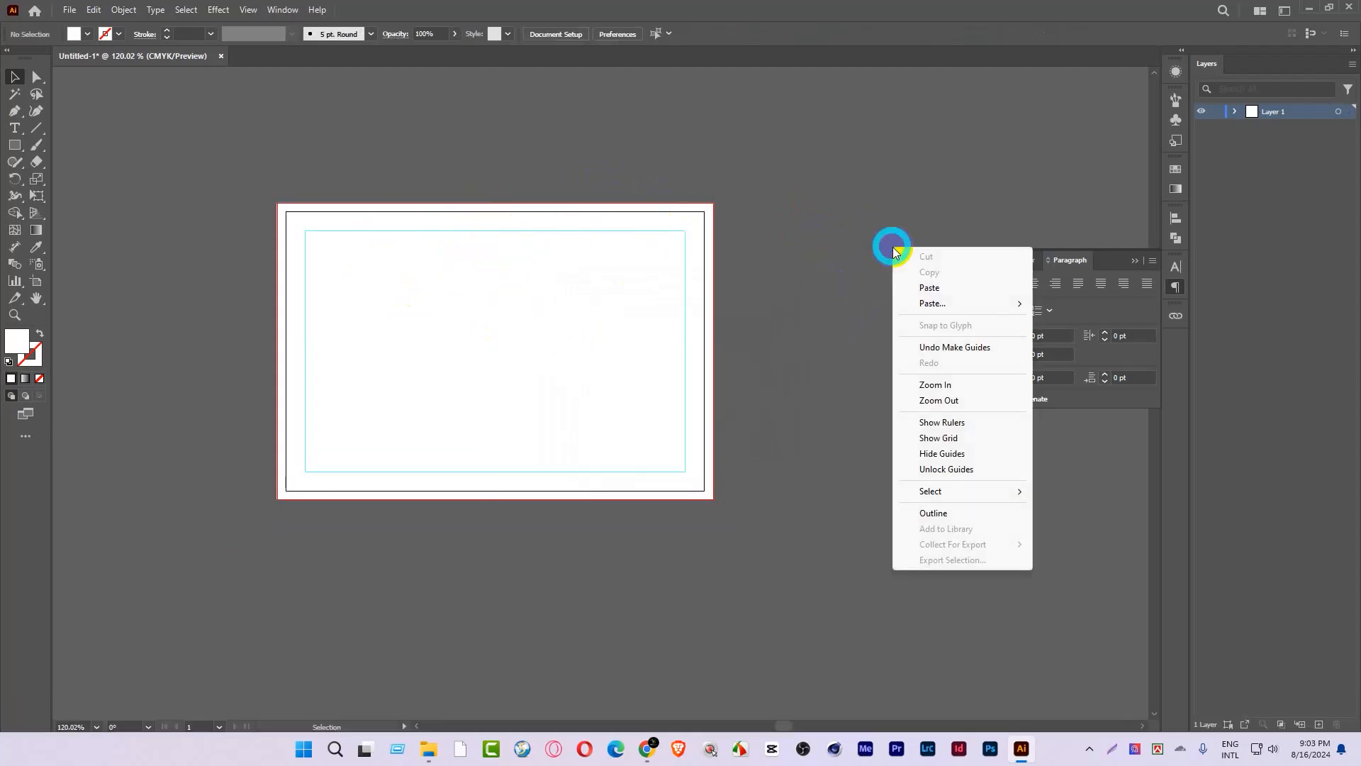
click(933, 470)
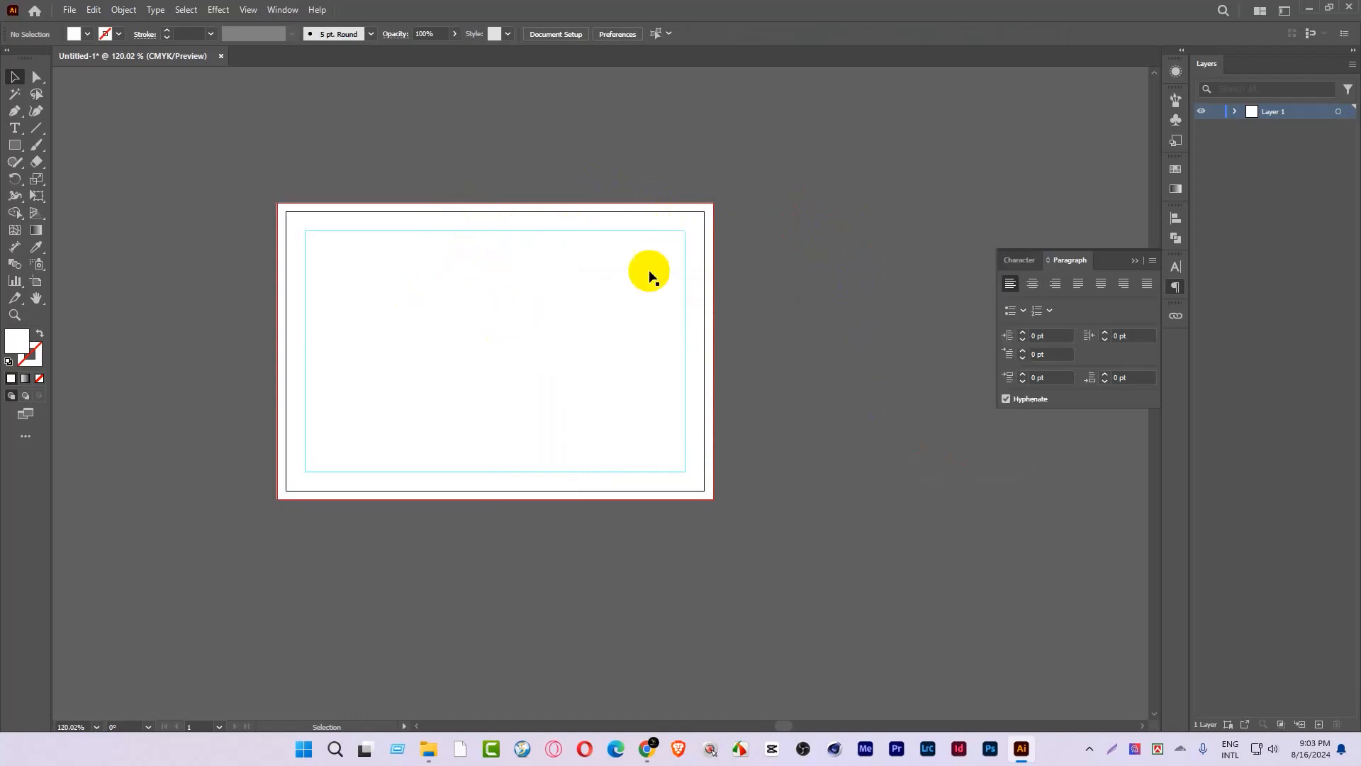
Step: Duplicate the artboard with its background and guides directly below the first one using the Artboard tool
click(592, 230)
key(ctrl+space)
drag(588, 287, 421, 305)
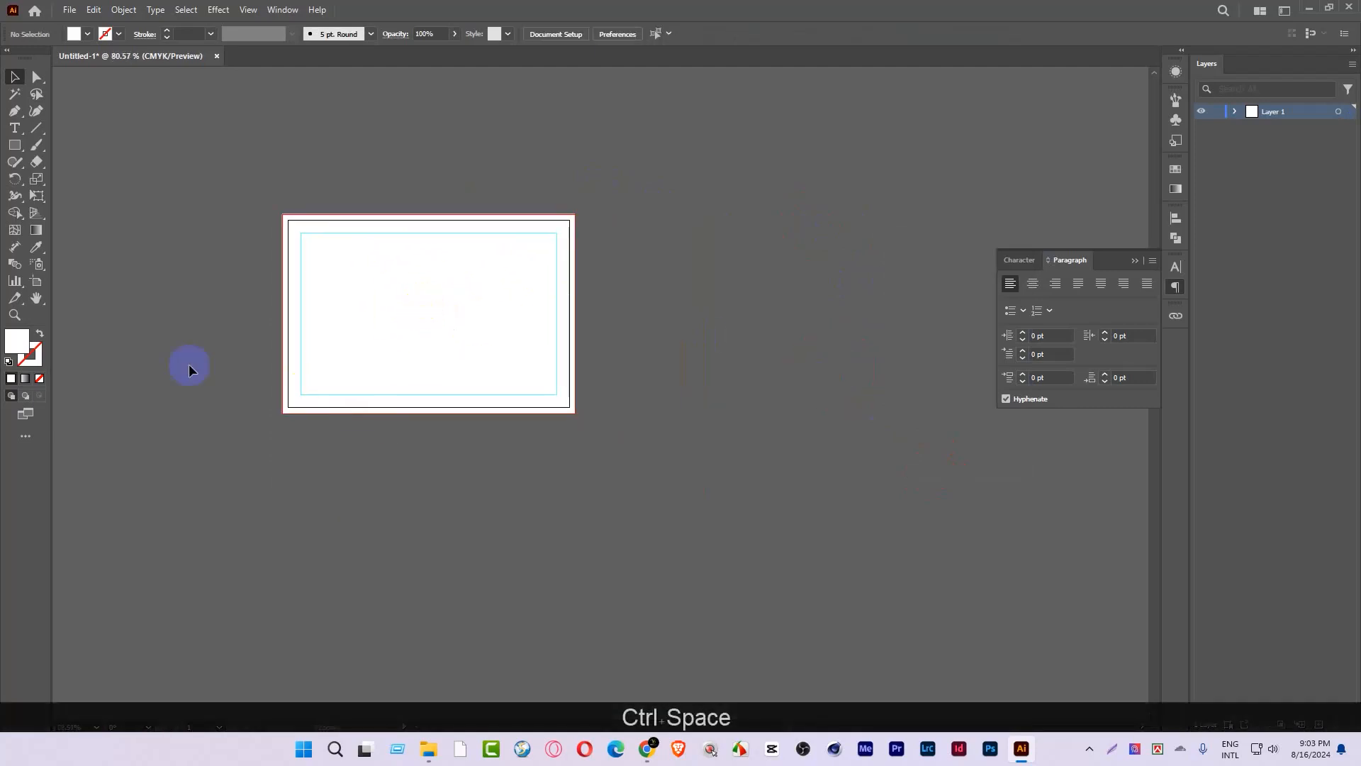
click(36, 282)
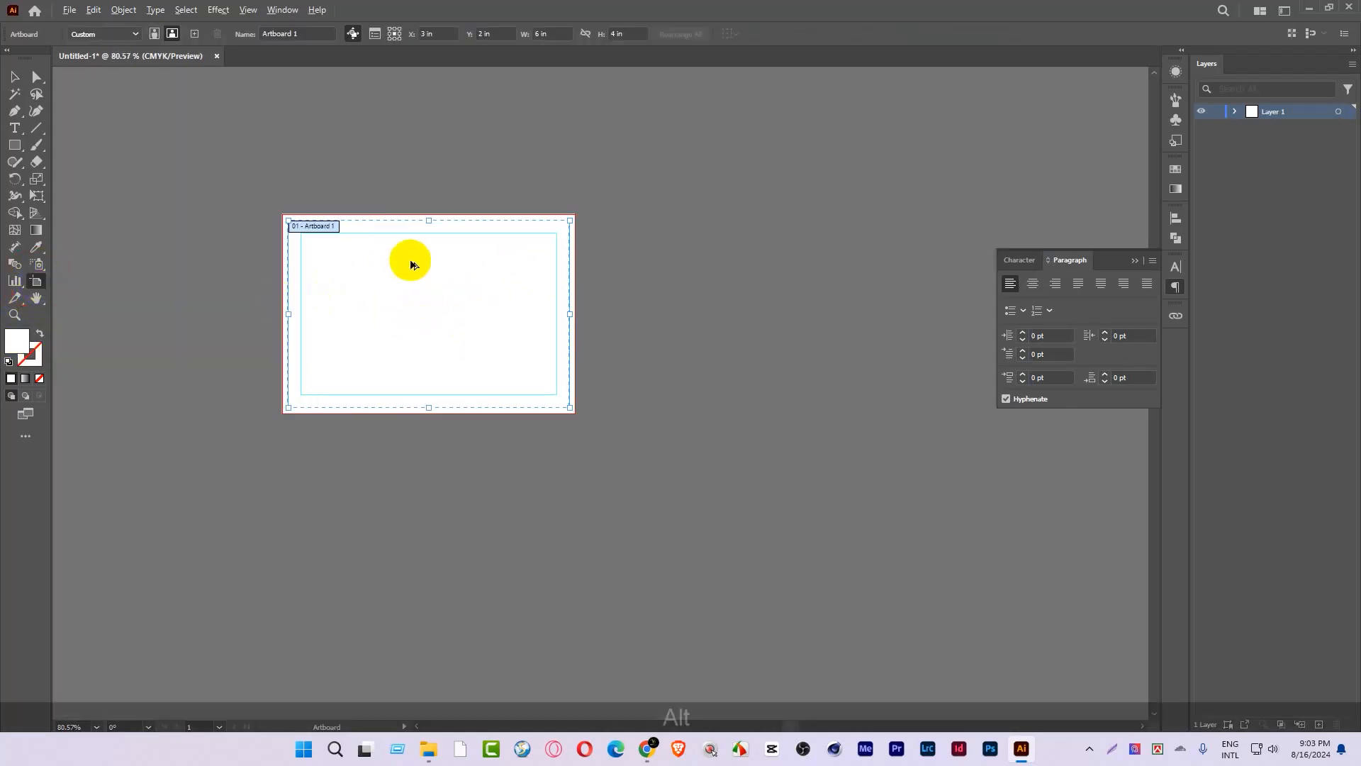
drag(411, 259, 414, 472)
click(14, 75)
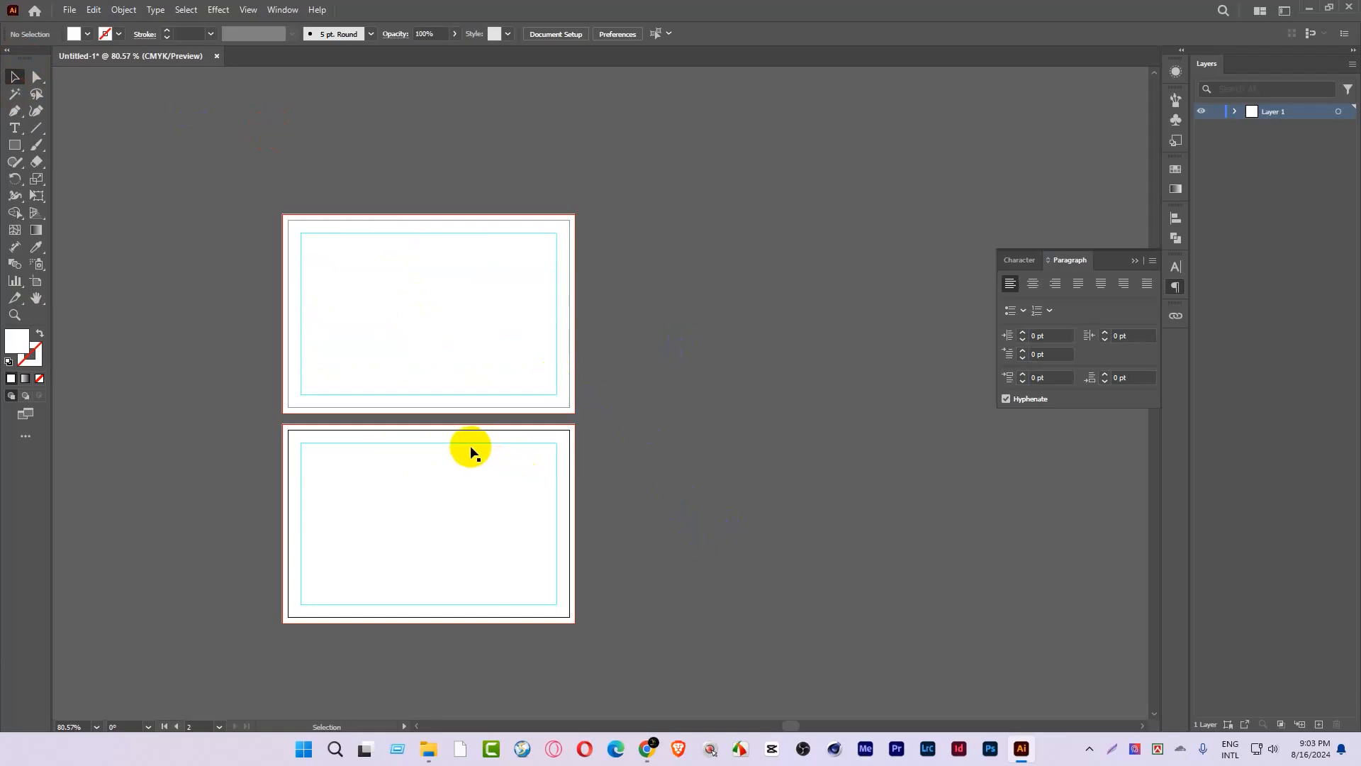
Step: Lock the guides and lock the background rectangles on both artboards
right_click(641, 403)
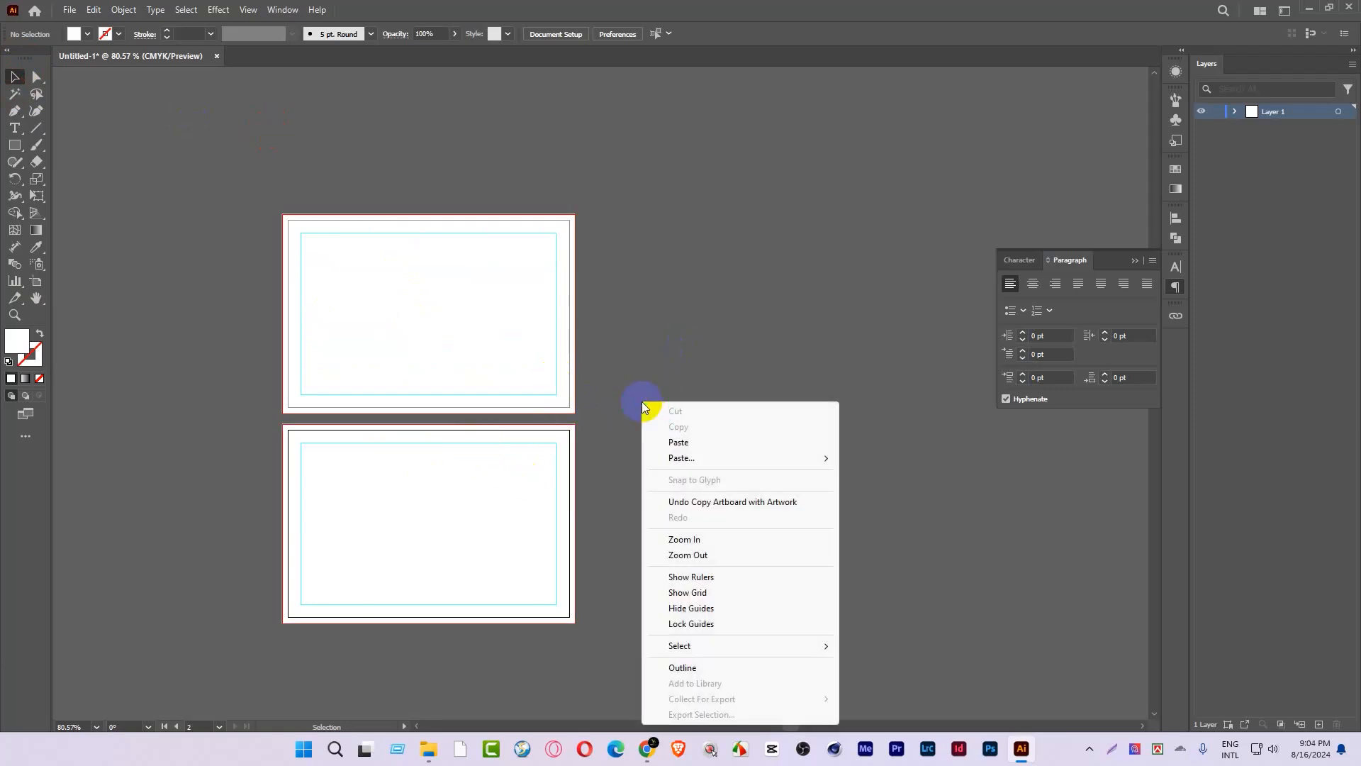
click(718, 622)
drag(669, 383, 404, 495)
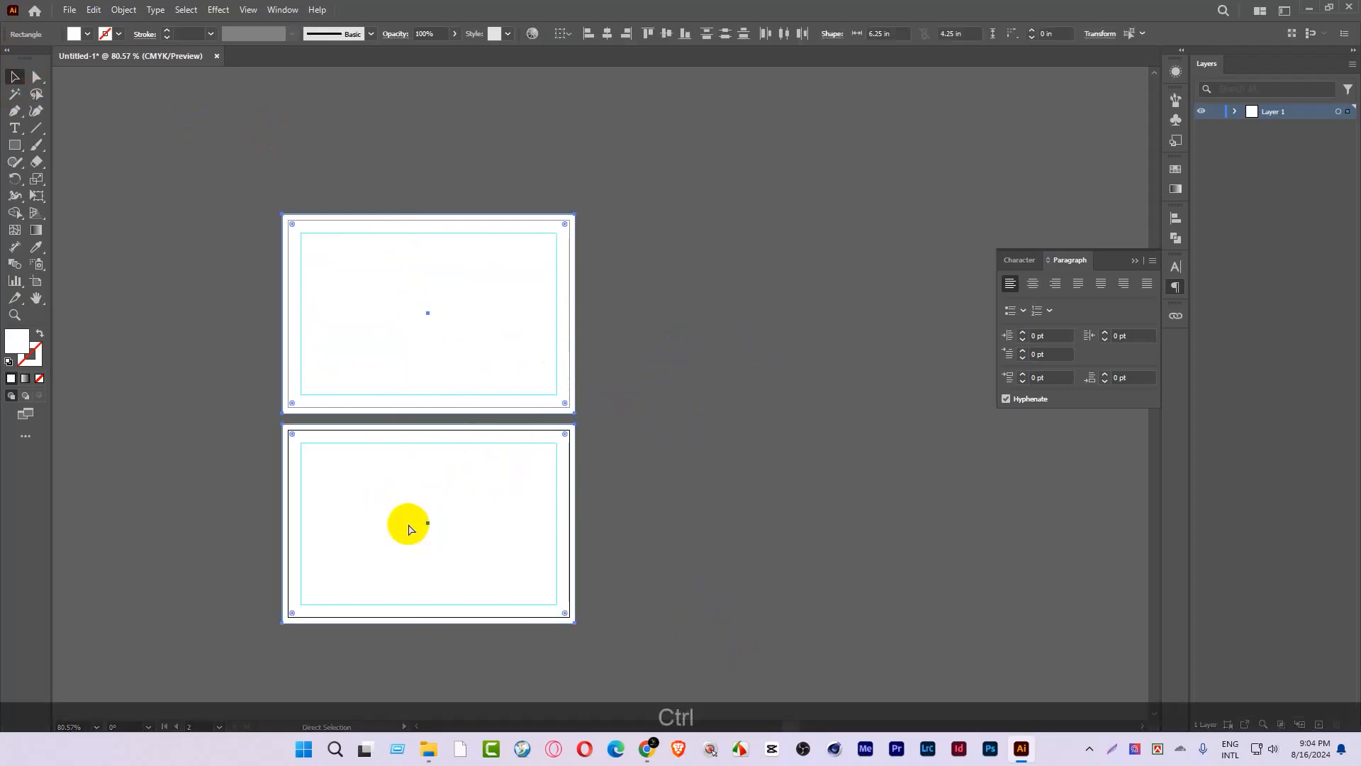
key(ctrl+2)
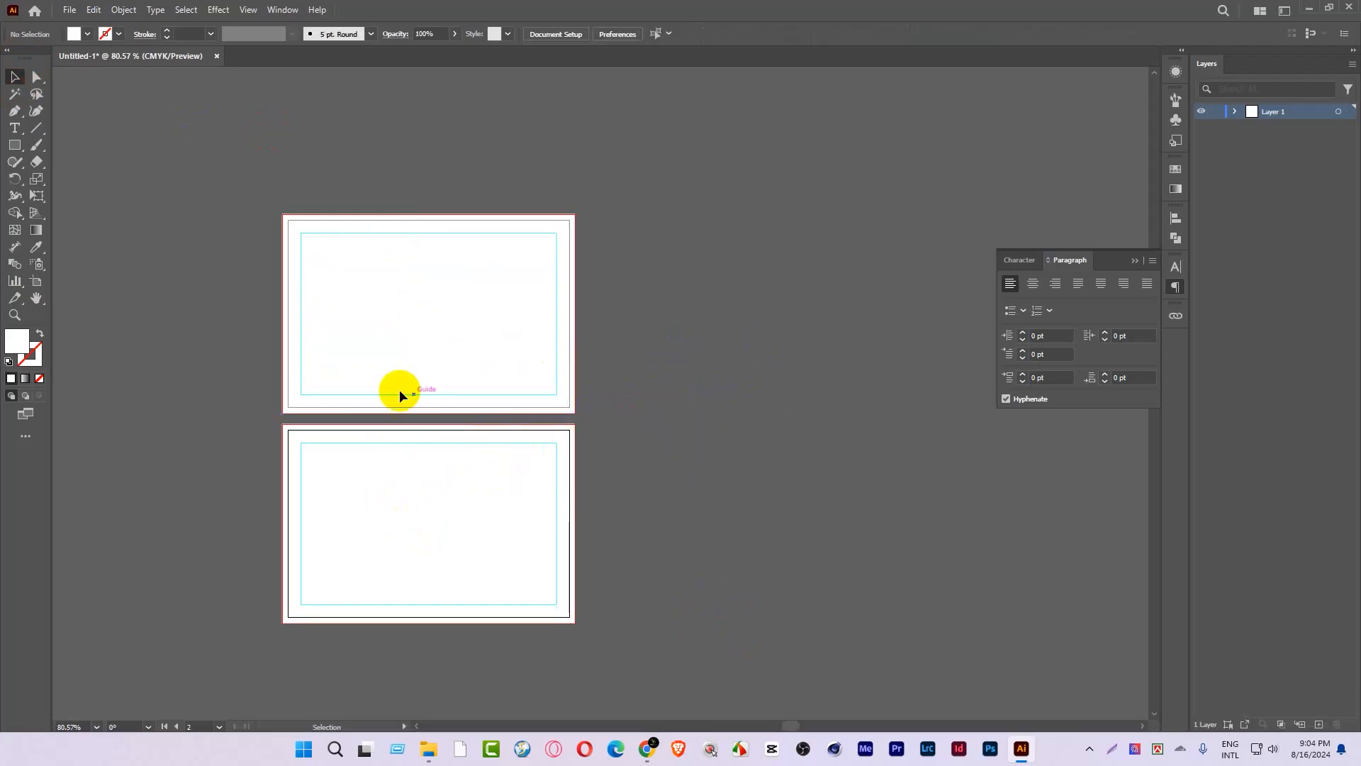
Step: Set up the Paintbrush with no fill and a blue stroke for sketching the layout
key(ctrl+space)
drag(501, 541, 497, 367)
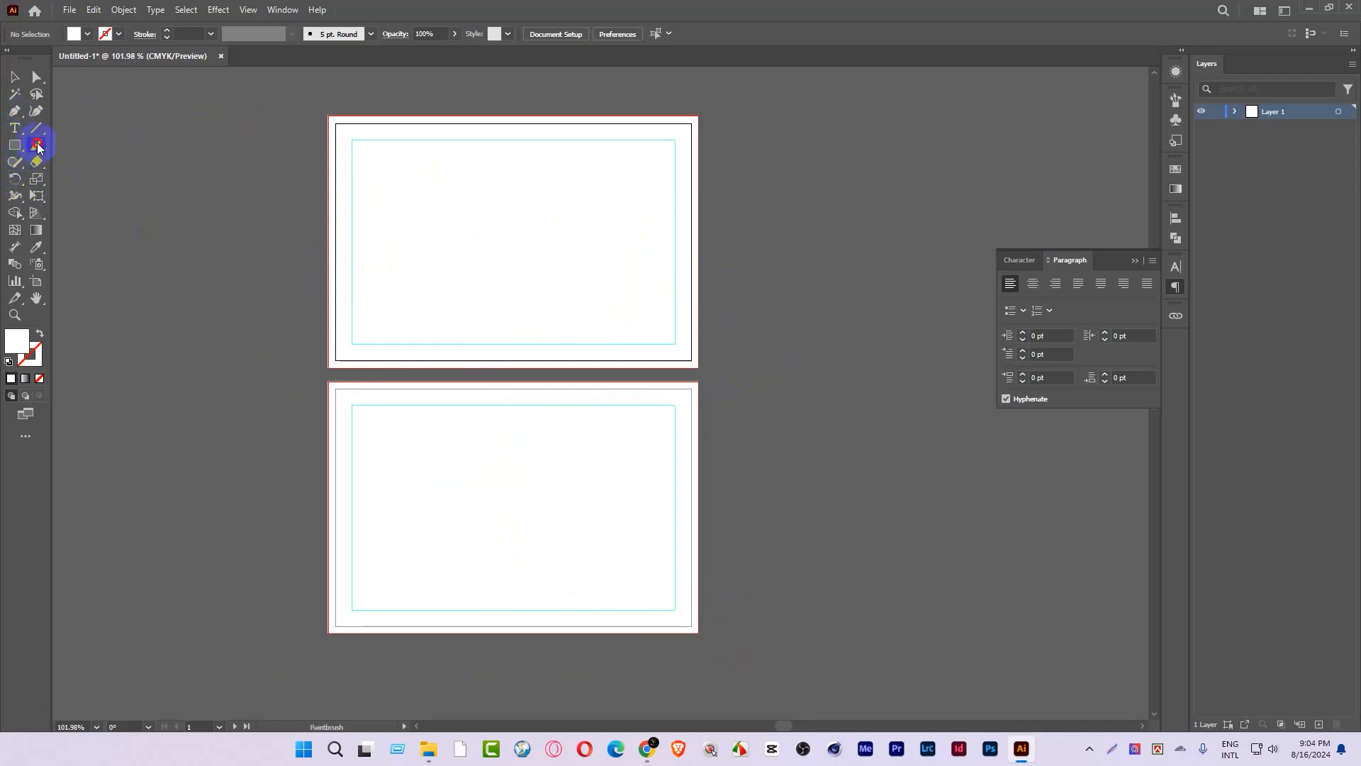
mouse_move(641, 172)
mouse_down()
mouse_move(623, 141)
mouse_move(493, 193)
mouse_move(483, 287)
mouse_move(607, 304)
mouse_move(695, 202)
mouse_up()
key(shift+x)
click(119, 35)
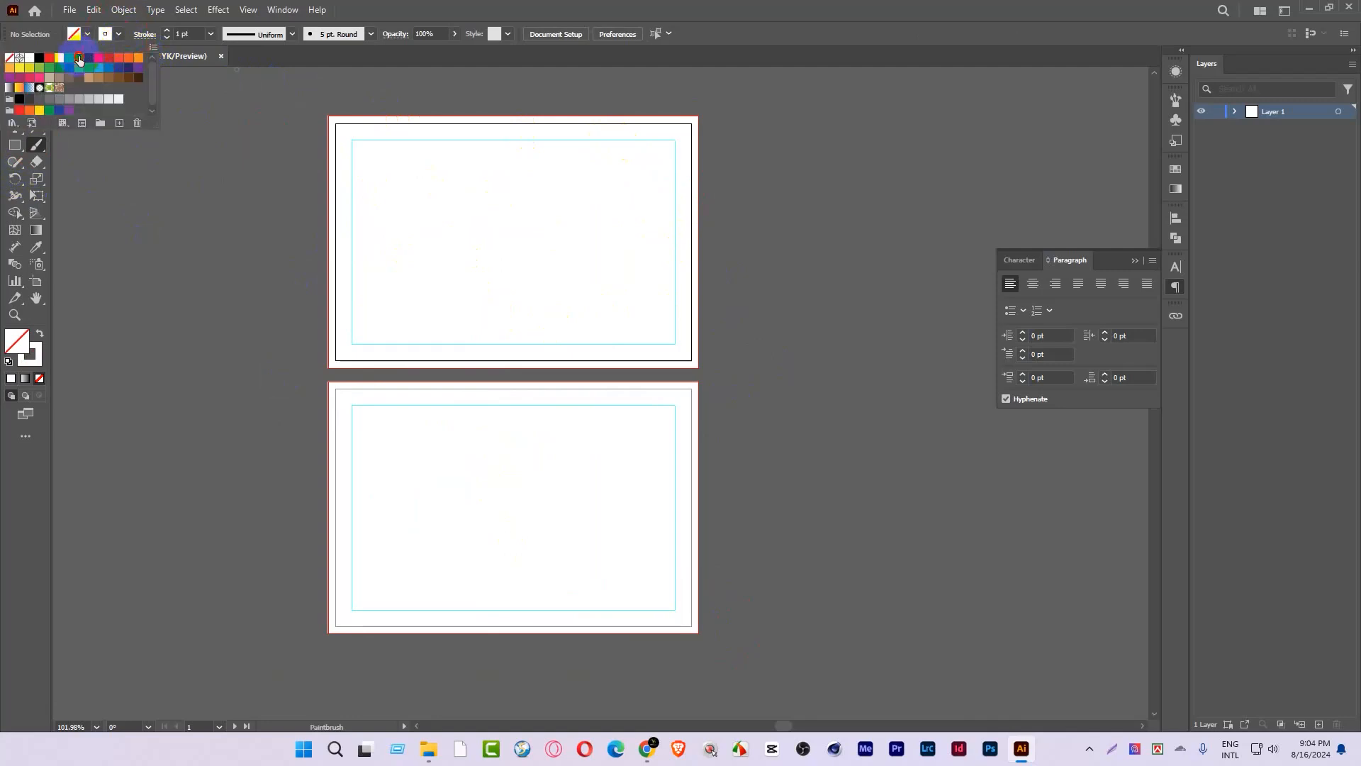
click(79, 60)
click(607, 243)
Step: Sketch the front layout on the upper artboard with two large adjoining rounded outlines and two short lines beneath them
mouse_move(679, 147)
mouse_down()
mouse_move(486, 198)
mouse_move(720, 213)
mouse_move(709, 163)
mouse_up()
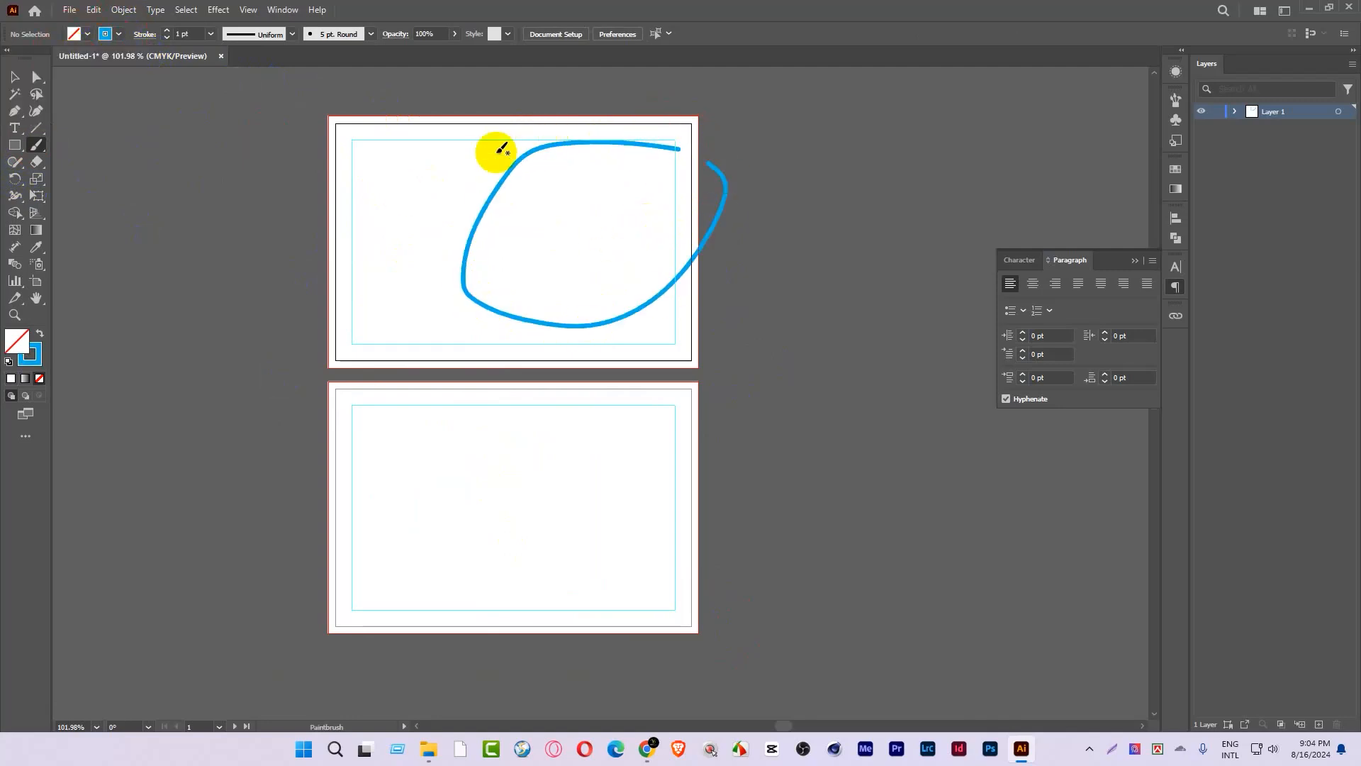
mouse_move(521, 135)
mouse_down()
mouse_move(473, 282)
mouse_move(324, 304)
mouse_move(309, 211)
mouse_move(481, 107)
mouse_move(516, 138)
mouse_up()
drag(381, 335, 519, 349)
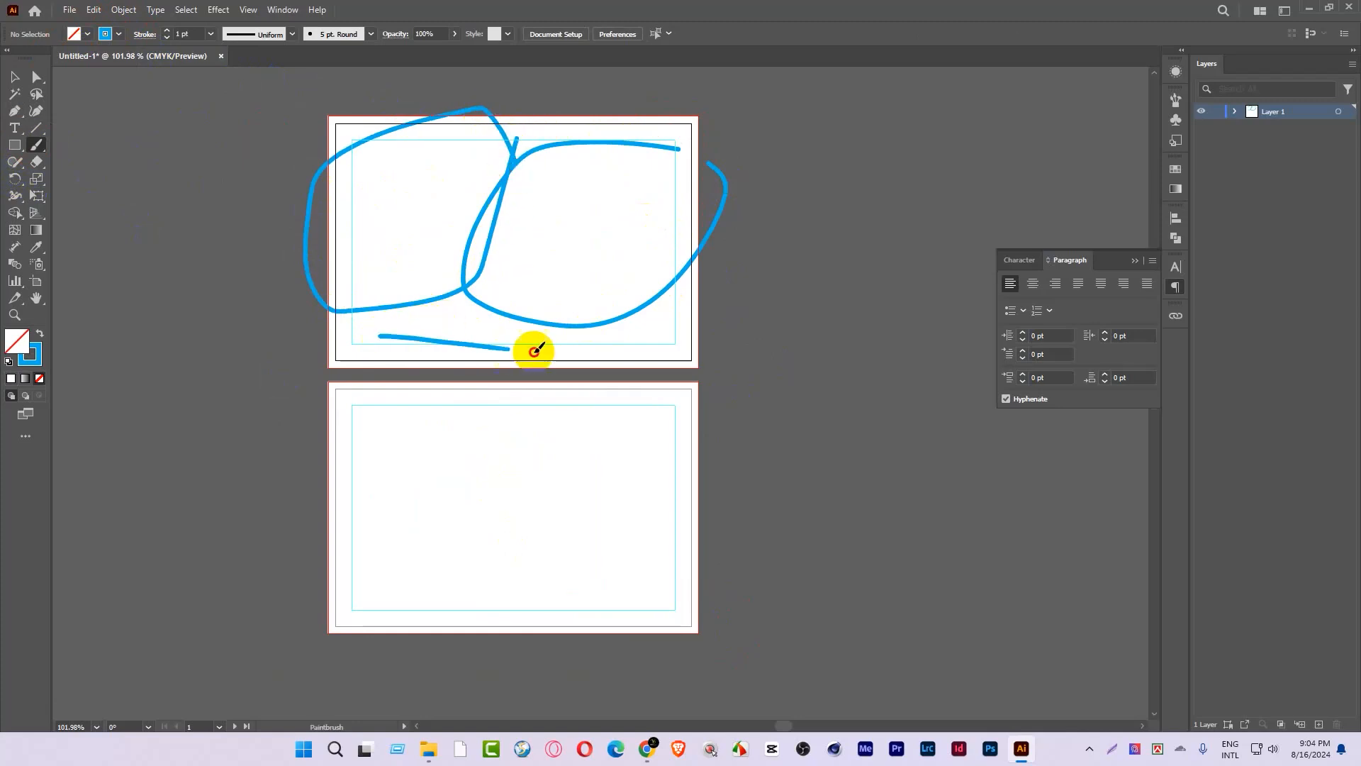
drag(610, 335, 737, 338)
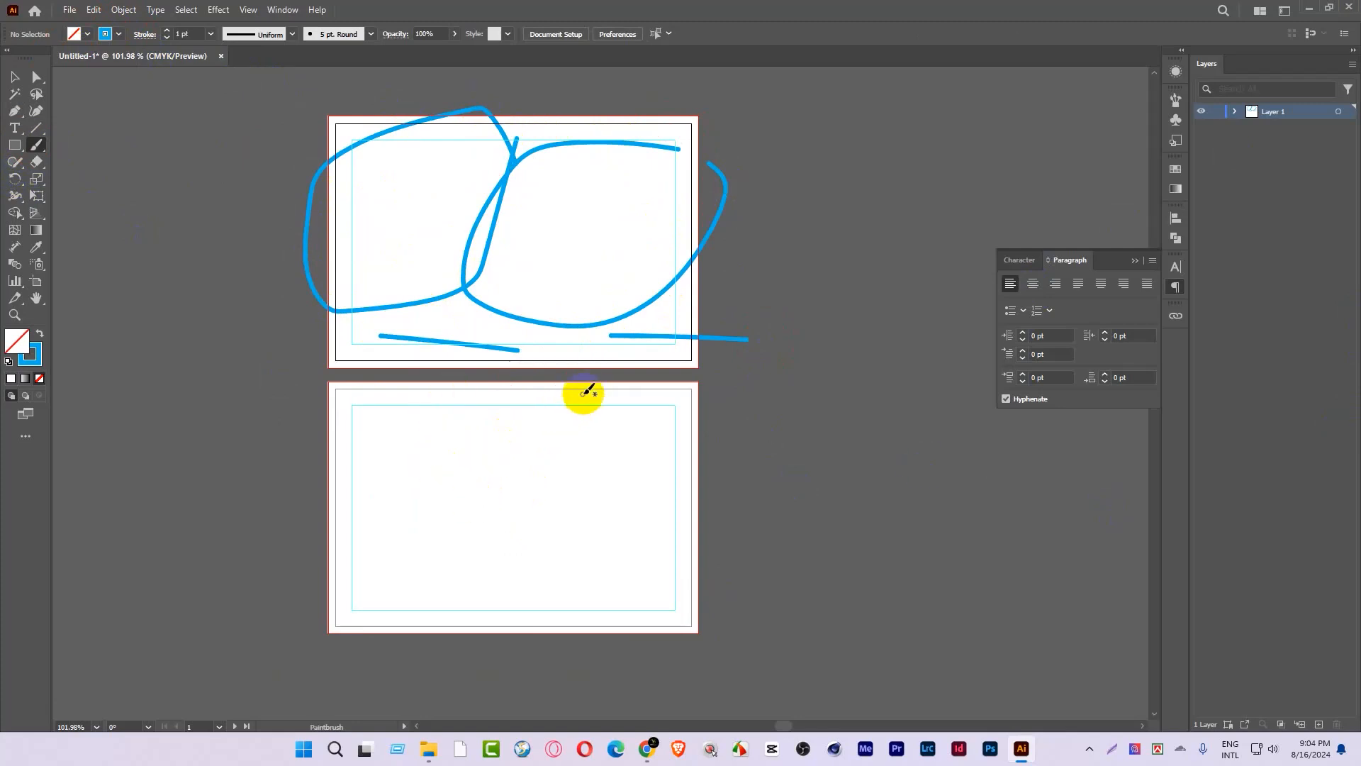
Step: Sketch the back layout on the lower artboard with a diagonal divider, a large circle, a small square and three text lines
drag(591, 386, 500, 645)
mouse_move(467, 402)
mouse_down()
mouse_move(380, 425)
mouse_move(401, 598)
mouse_move(472, 452)
mouse_move(418, 401)
mouse_up()
mouse_move(612, 422)
mouse_down()
mouse_move(611, 463)
mouse_move(662, 462)
mouse_move(674, 408)
mouse_move(608, 405)
mouse_move(612, 438)
mouse_up()
drag(543, 525, 681, 520)
drag(533, 559, 667, 555)
drag(546, 568, 727, 575)
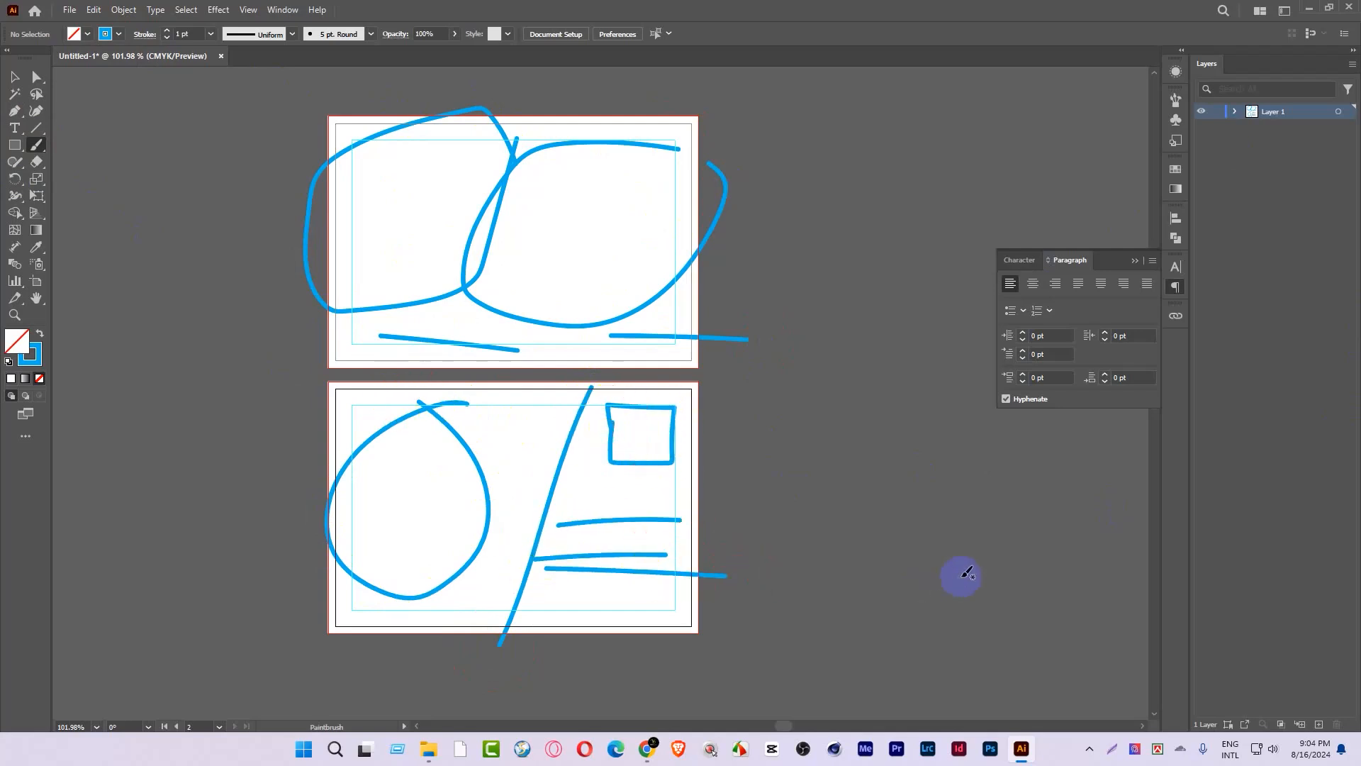
Step: Check the orange corporate postcard reference in Chrome, and return to Illustrator to delete all sketch strokes from both artboards
click(646, 749)
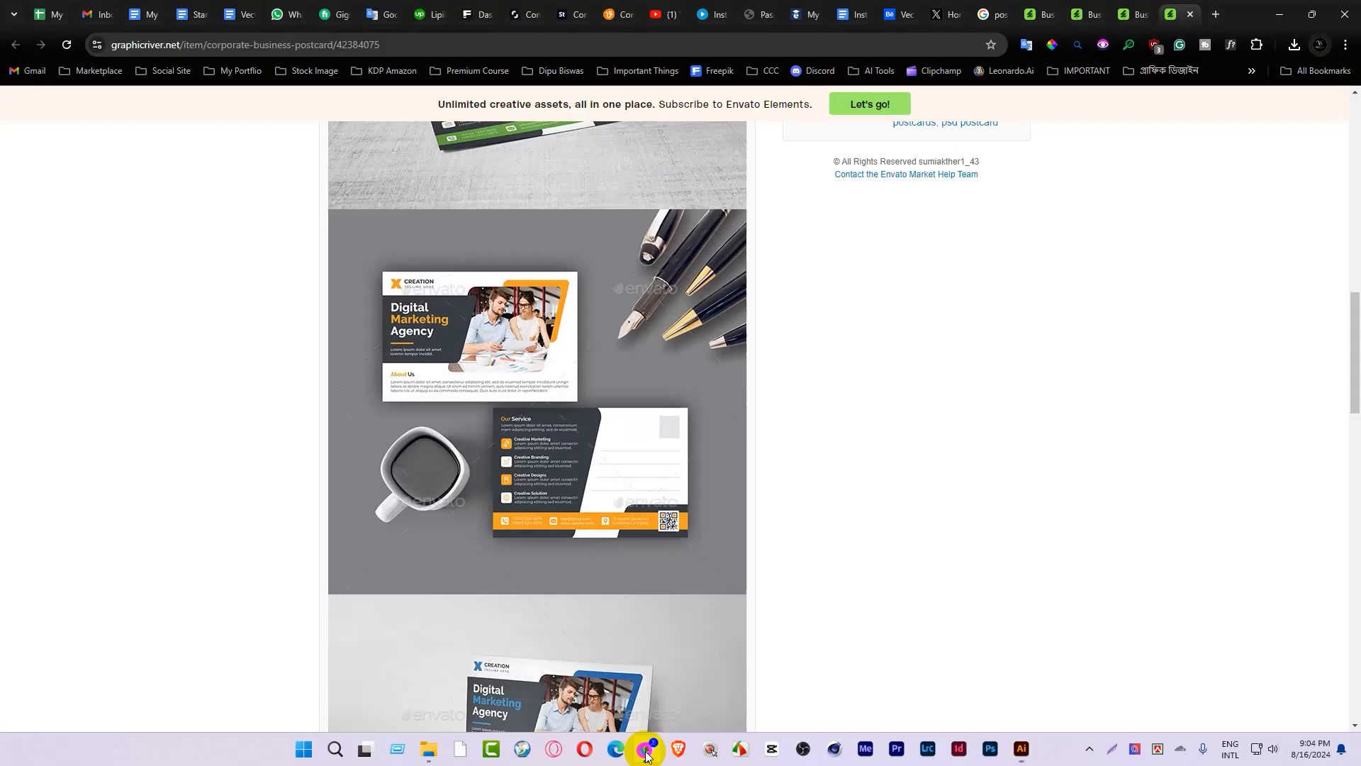
click(519, 355)
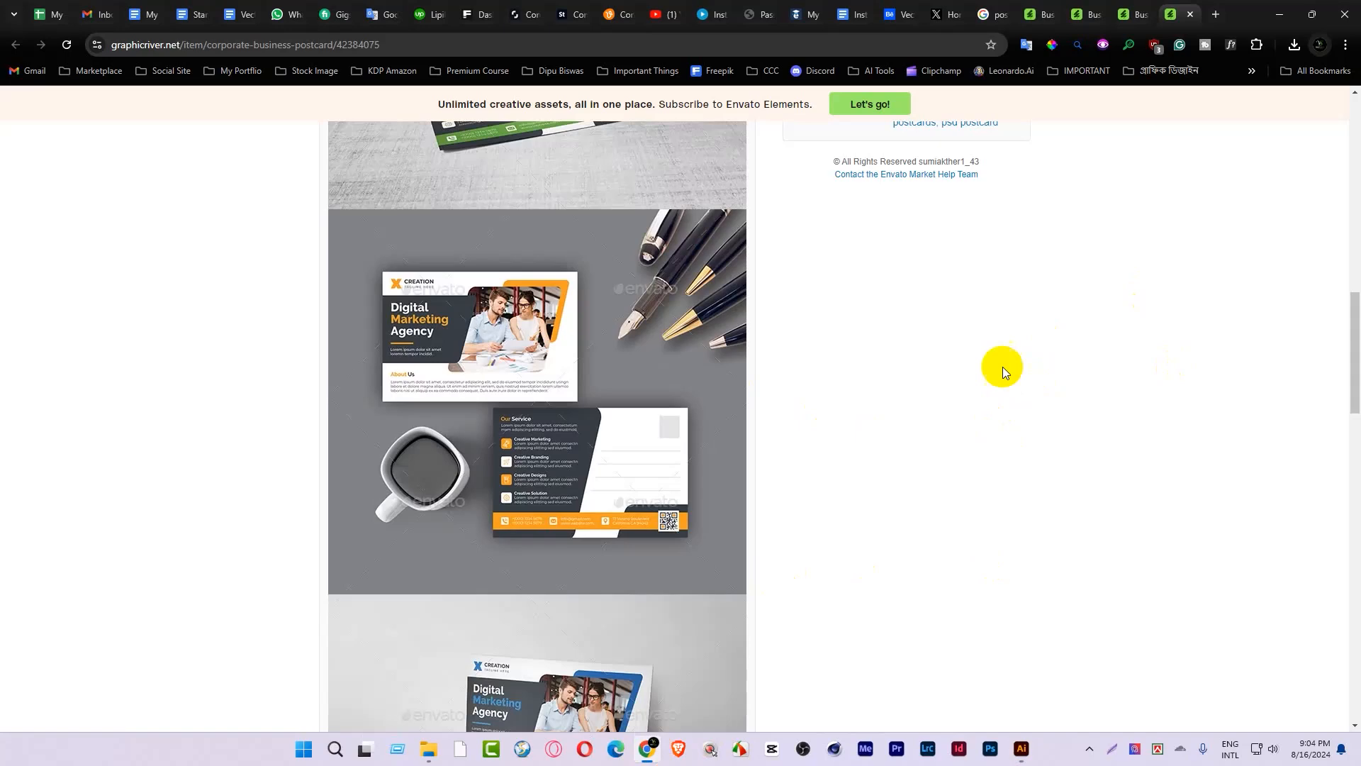
click(1279, 14)
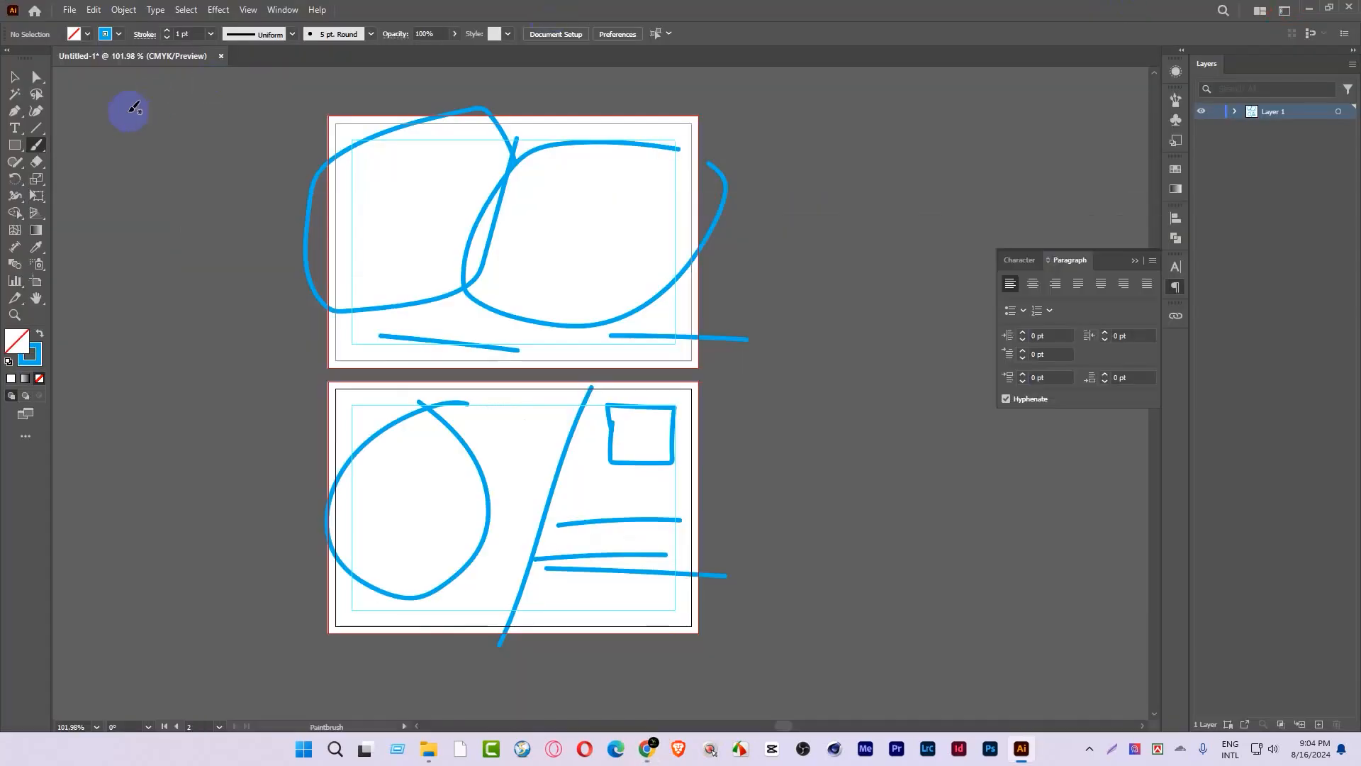
click(24, 81)
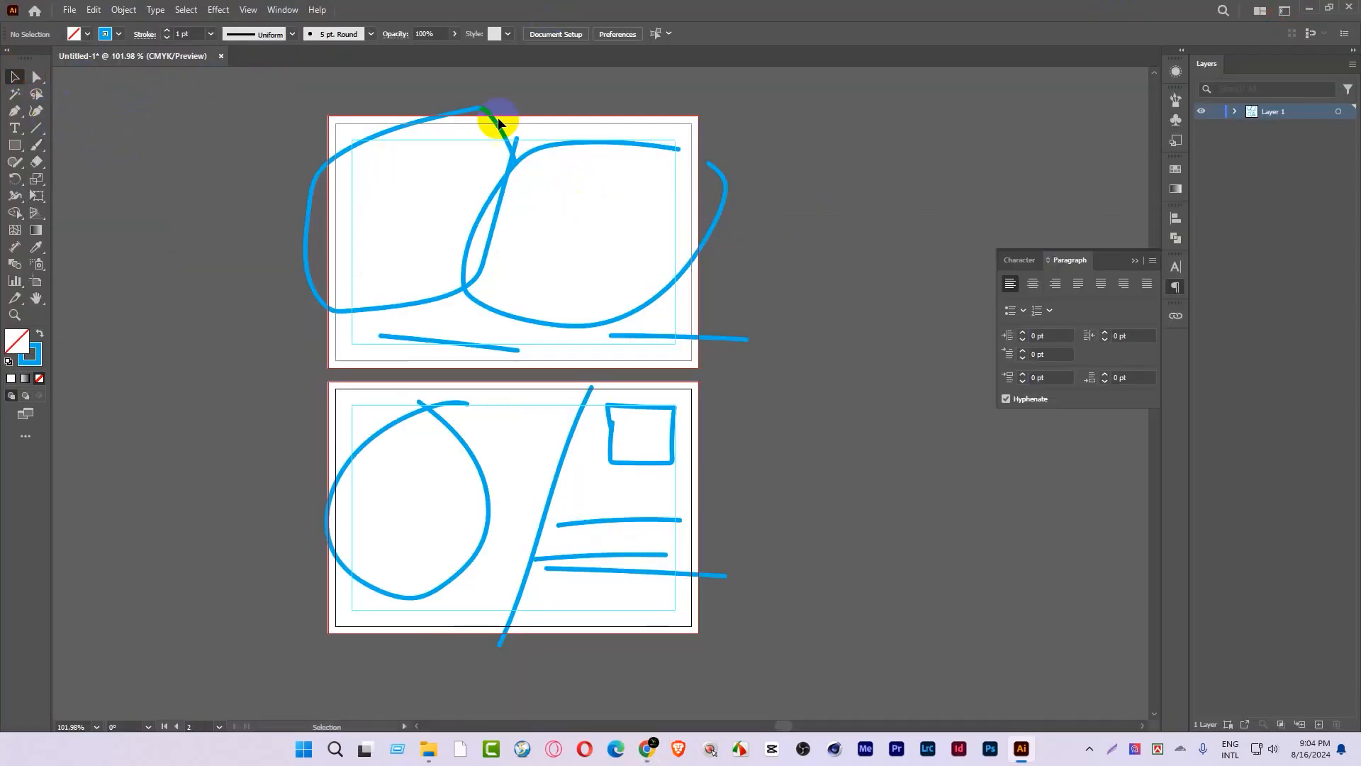
drag(370, 96, 726, 619)
key(Delete)
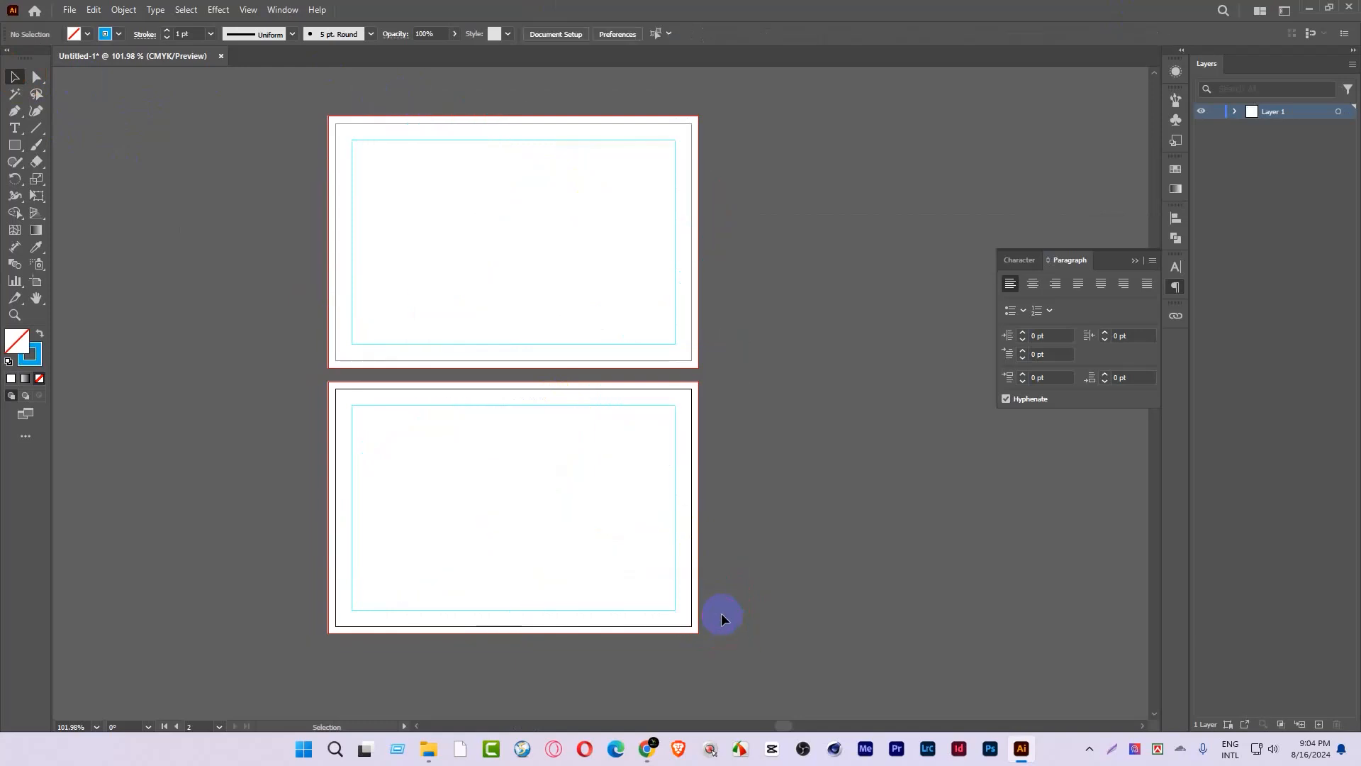
Step: Draw a hexagon about 2.66 × 2.31 in on the upper artboard, with a blue fill and no stroke
drag(546, 199, 632, 331)
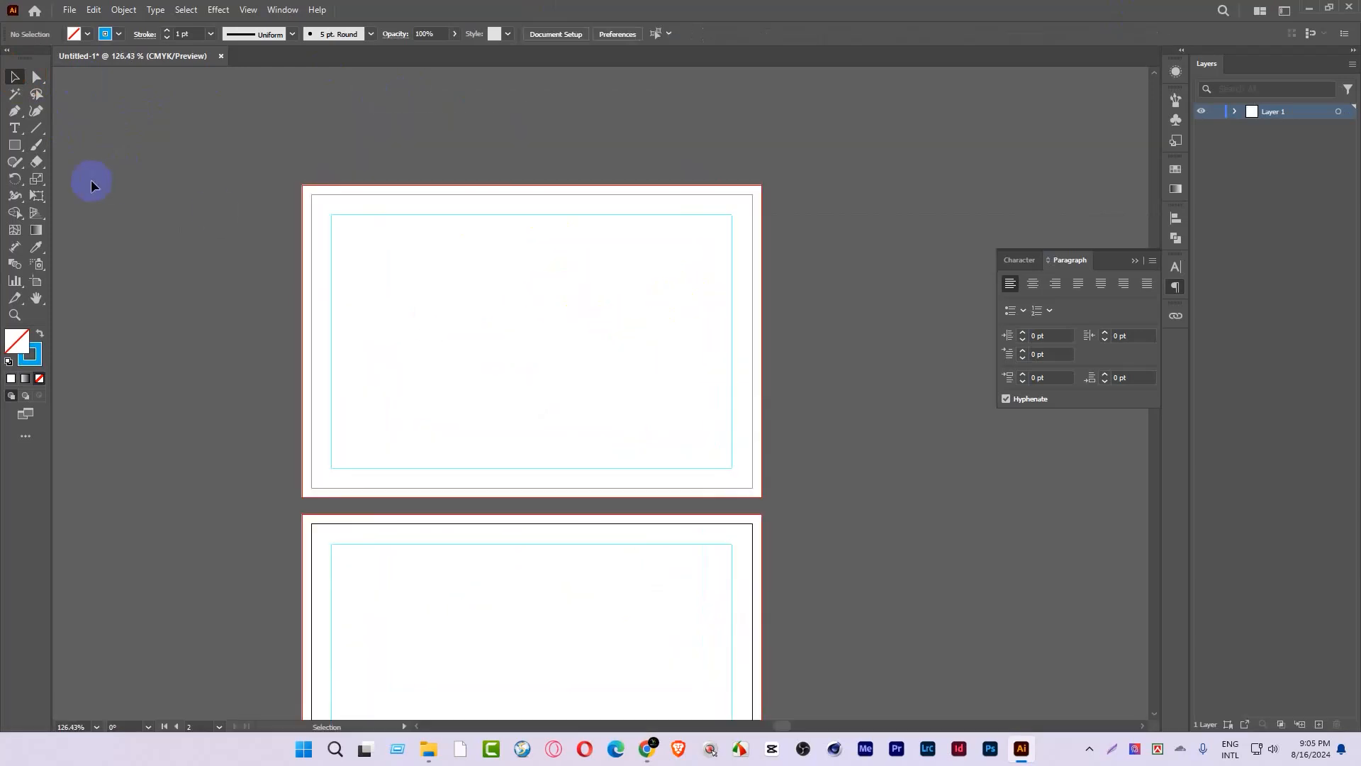
click(15, 145)
click(55, 197)
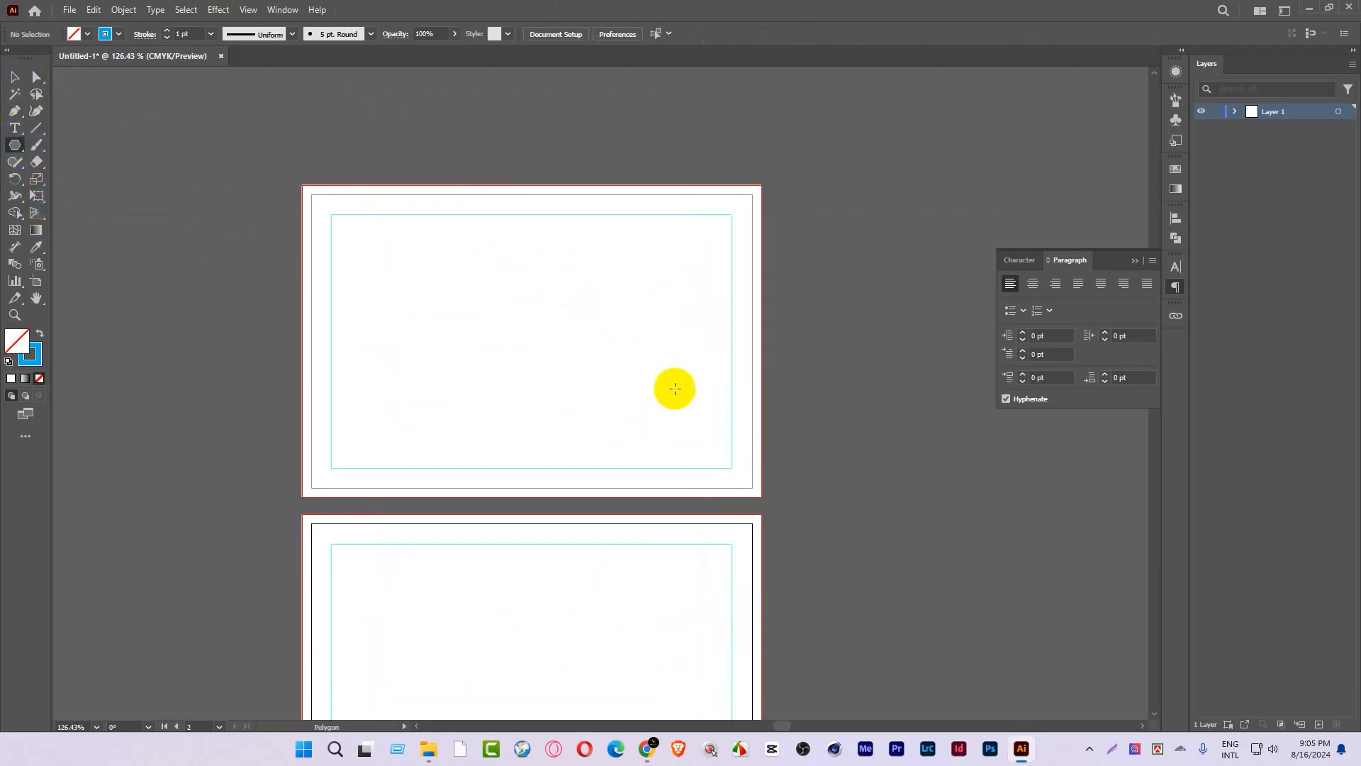
alt+shift+drag(559, 314, 633, 381)
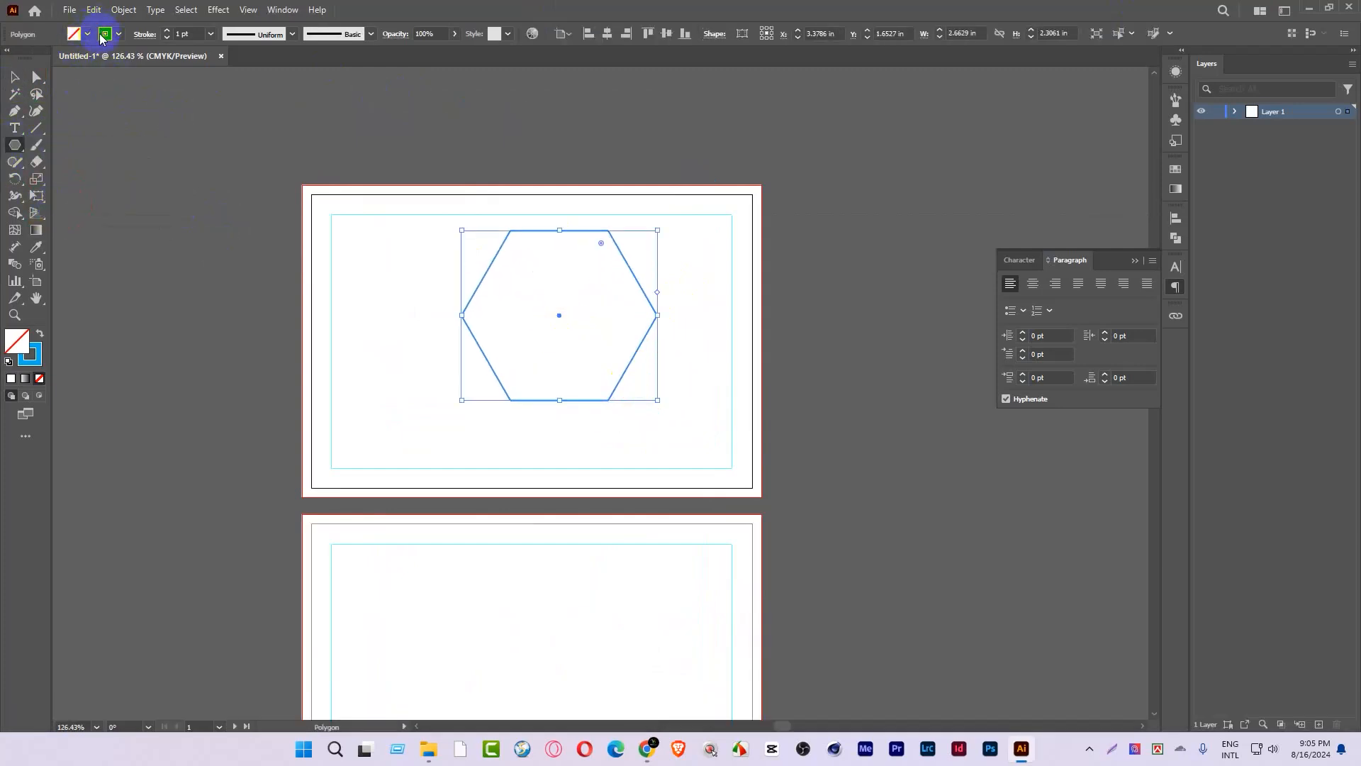
click(39, 334)
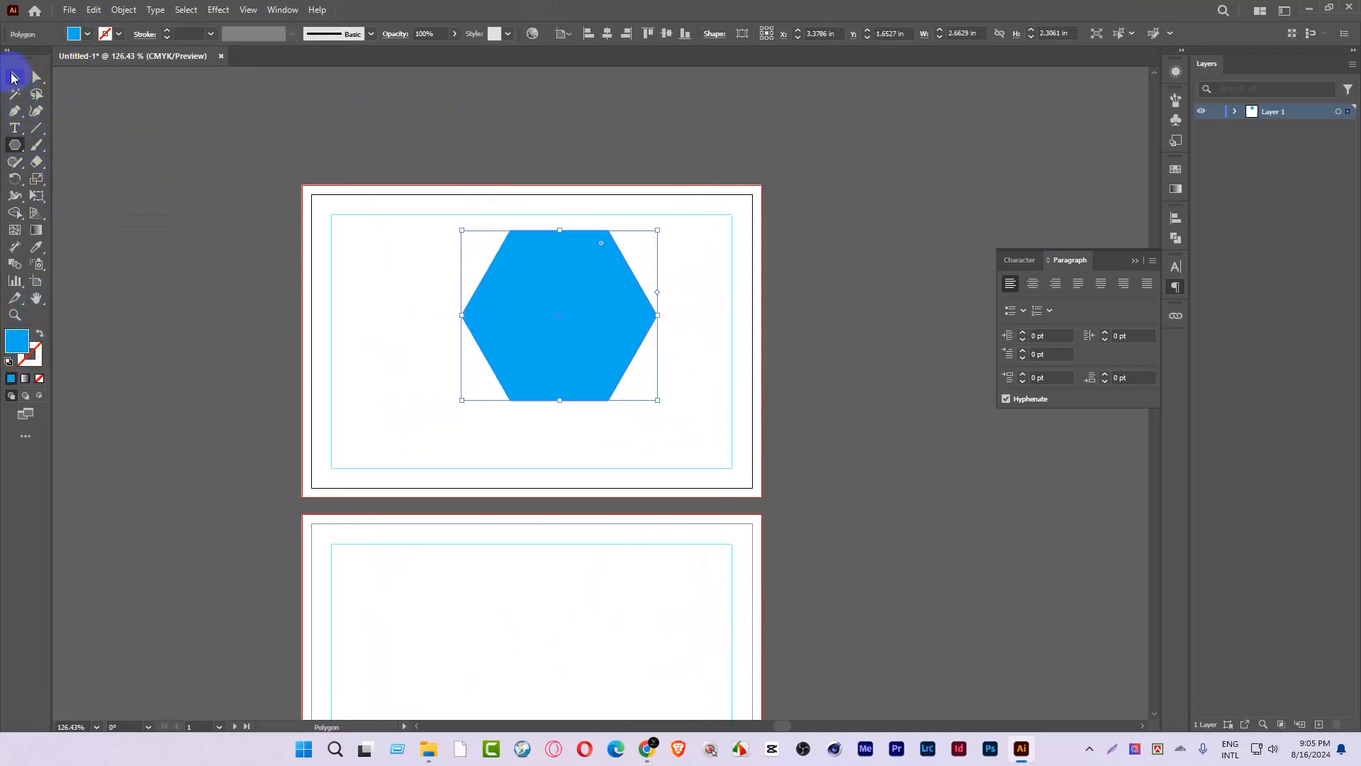
Step: Move the hexagon to the right half of the upper artboard and rotate it so that a corner points straight up
click(13, 76)
drag(571, 377, 631, 314)
click(518, 341)
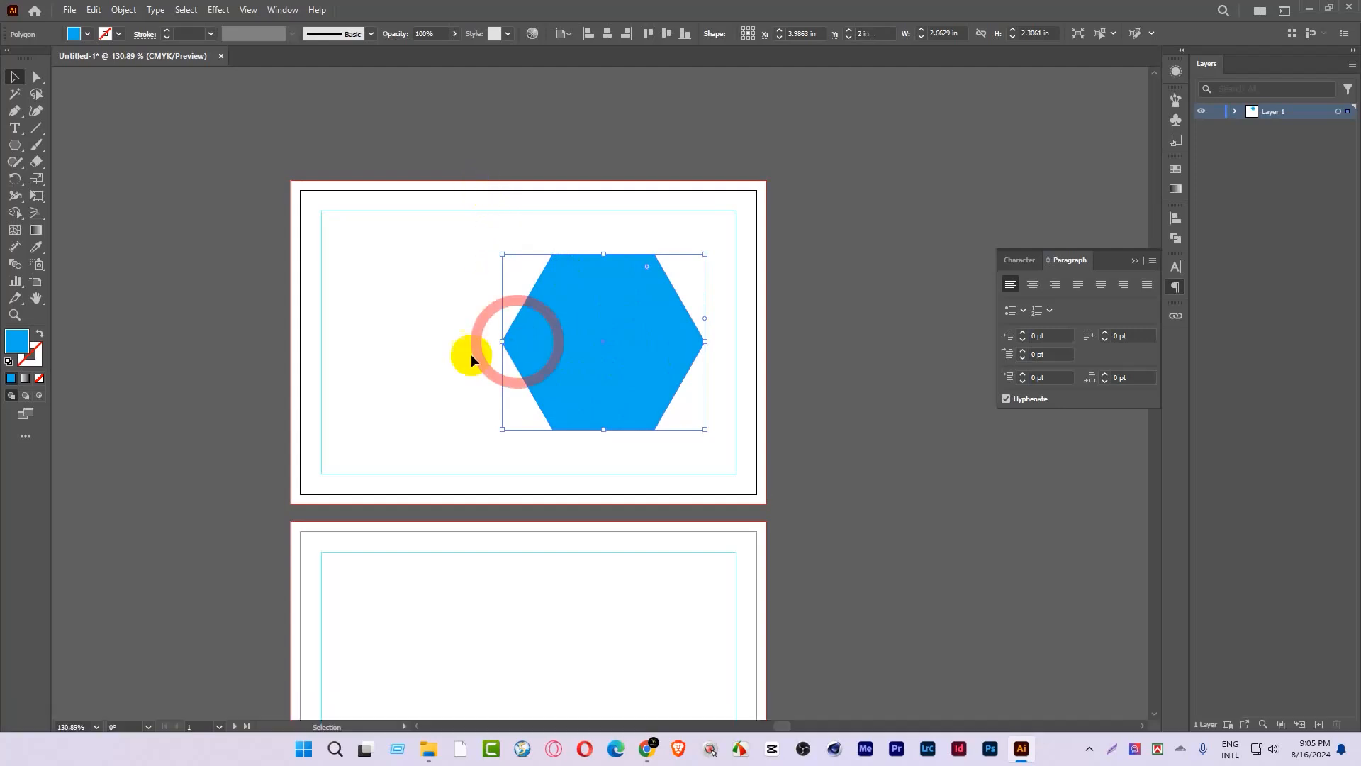
drag(403, 268, 444, 282)
drag(737, 357, 633, 344)
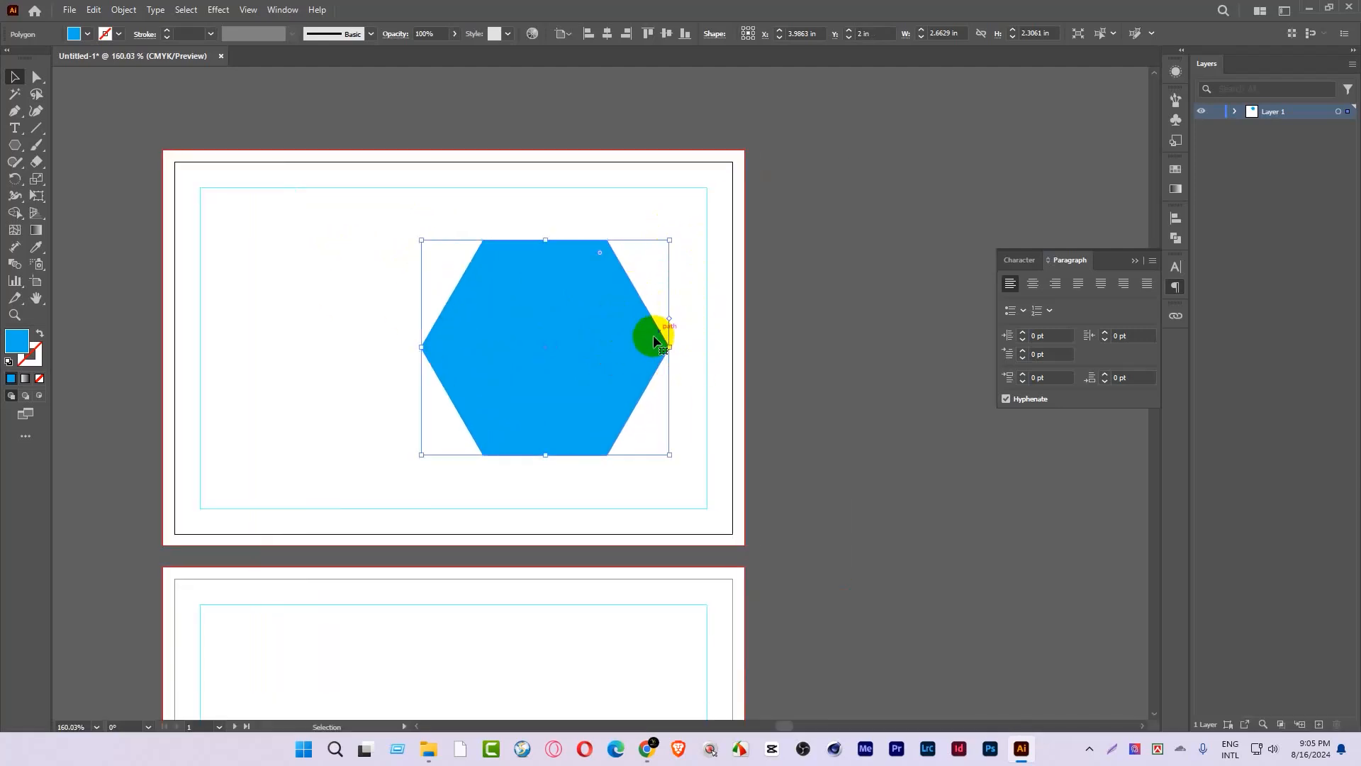
drag(653, 338, 607, 330)
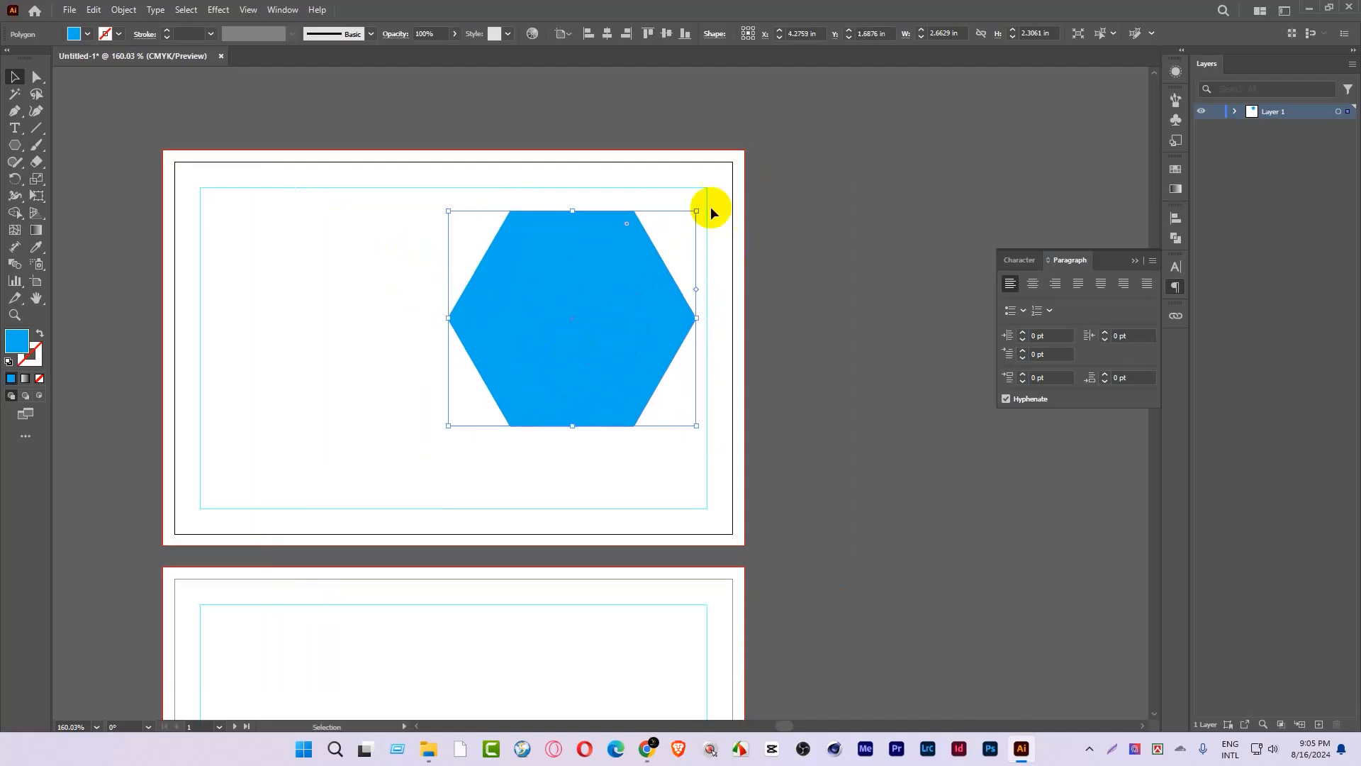
drag(702, 207, 609, 436)
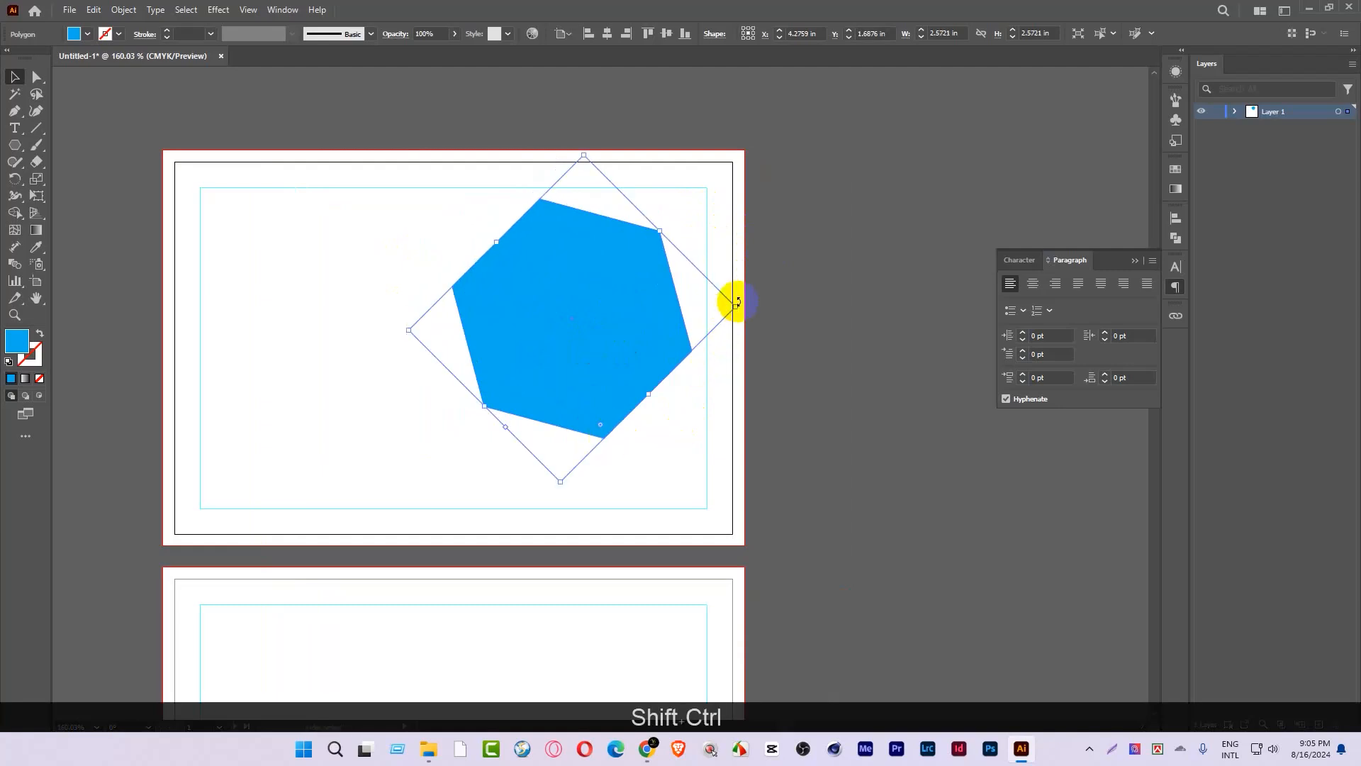
drag(741, 308, 695, 222)
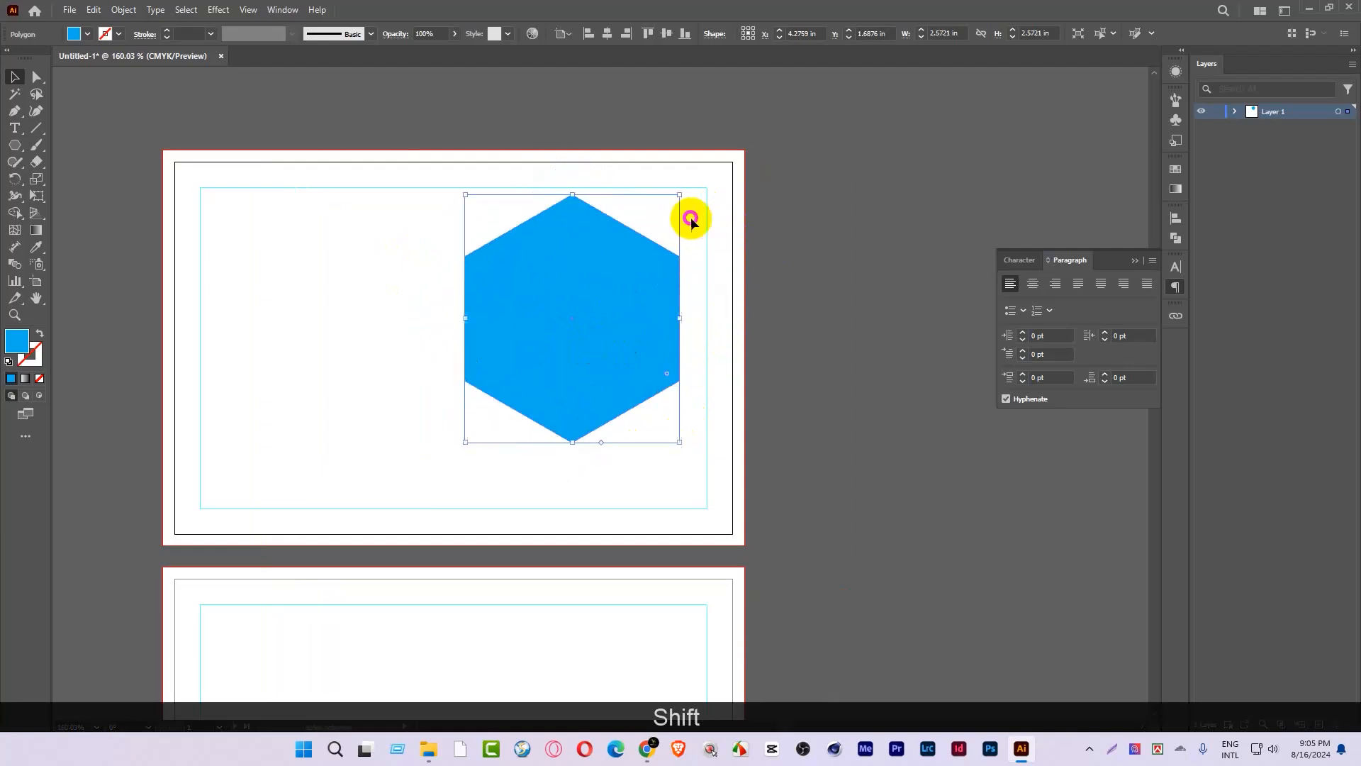
Step: Enlarge the hexagon to about 2.54 × 2.94 in and fit it against the upper and right edges of the safe-area guide
drag(609, 357, 518, 425)
key(ctrl+space)
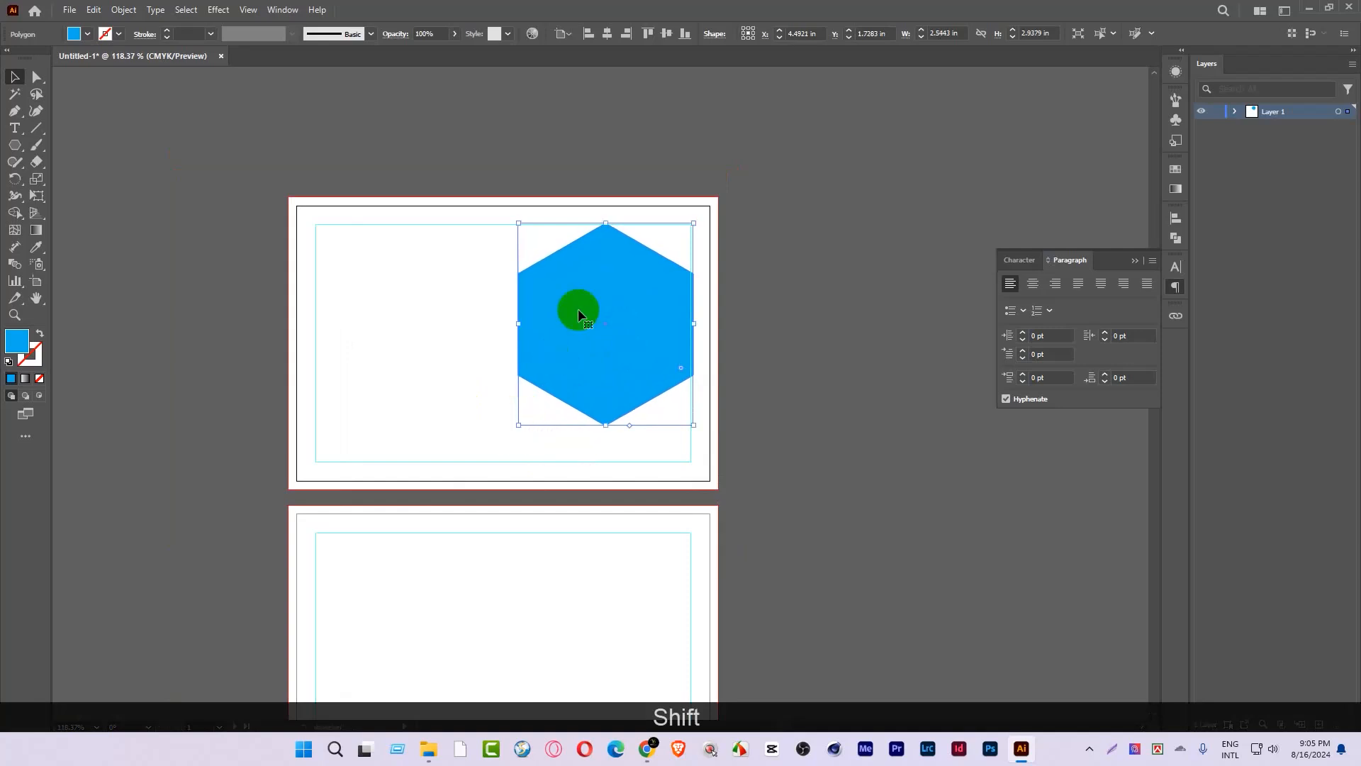
key(ctrl+space)
drag(640, 220, 752, 236)
drag(615, 282, 551, 368)
key(ctrl+space)
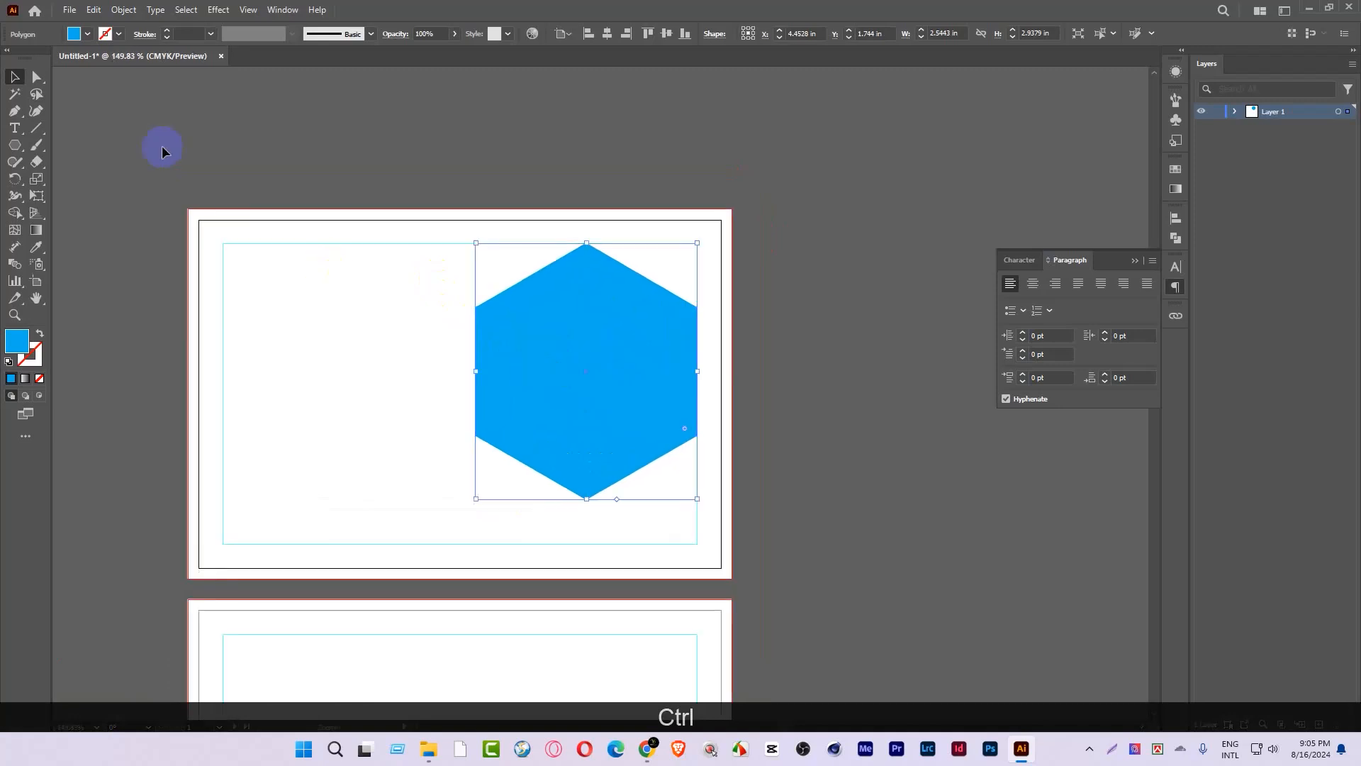
Step: Move the hexagon's top corner and two right corners outward along its slanted edges, beyond the upper artboard's bleed
click(37, 76)
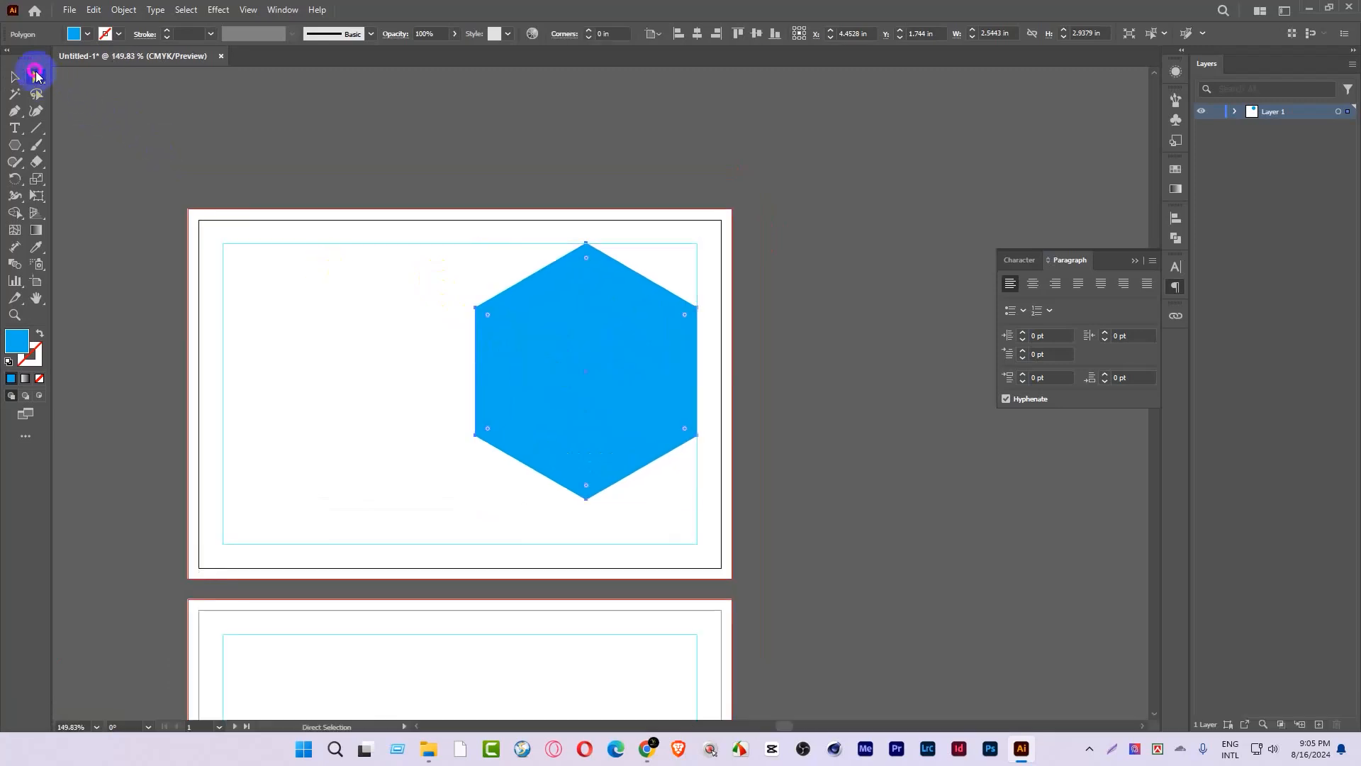
click(586, 244)
drag(585, 244, 757, 145)
drag(698, 435, 844, 357)
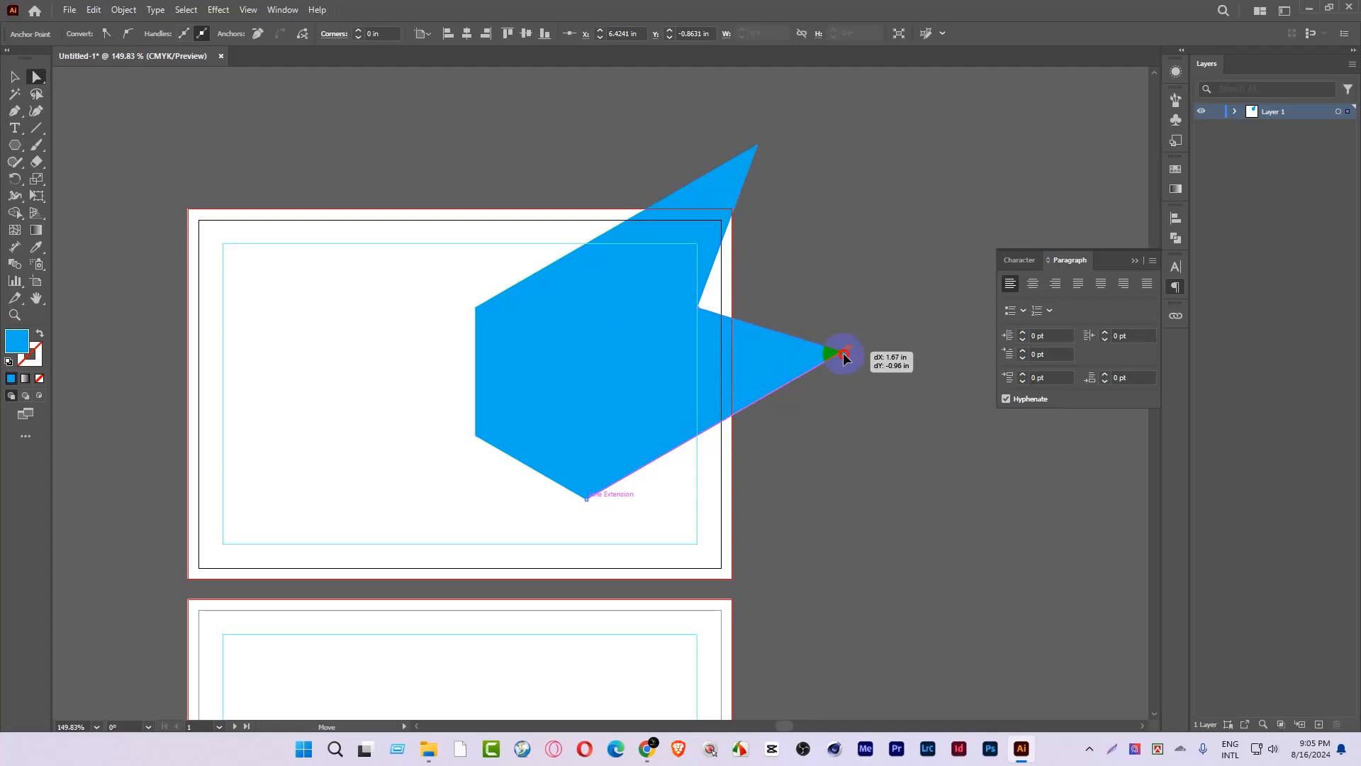
drag(844, 358, 843, 354)
click(647, 469)
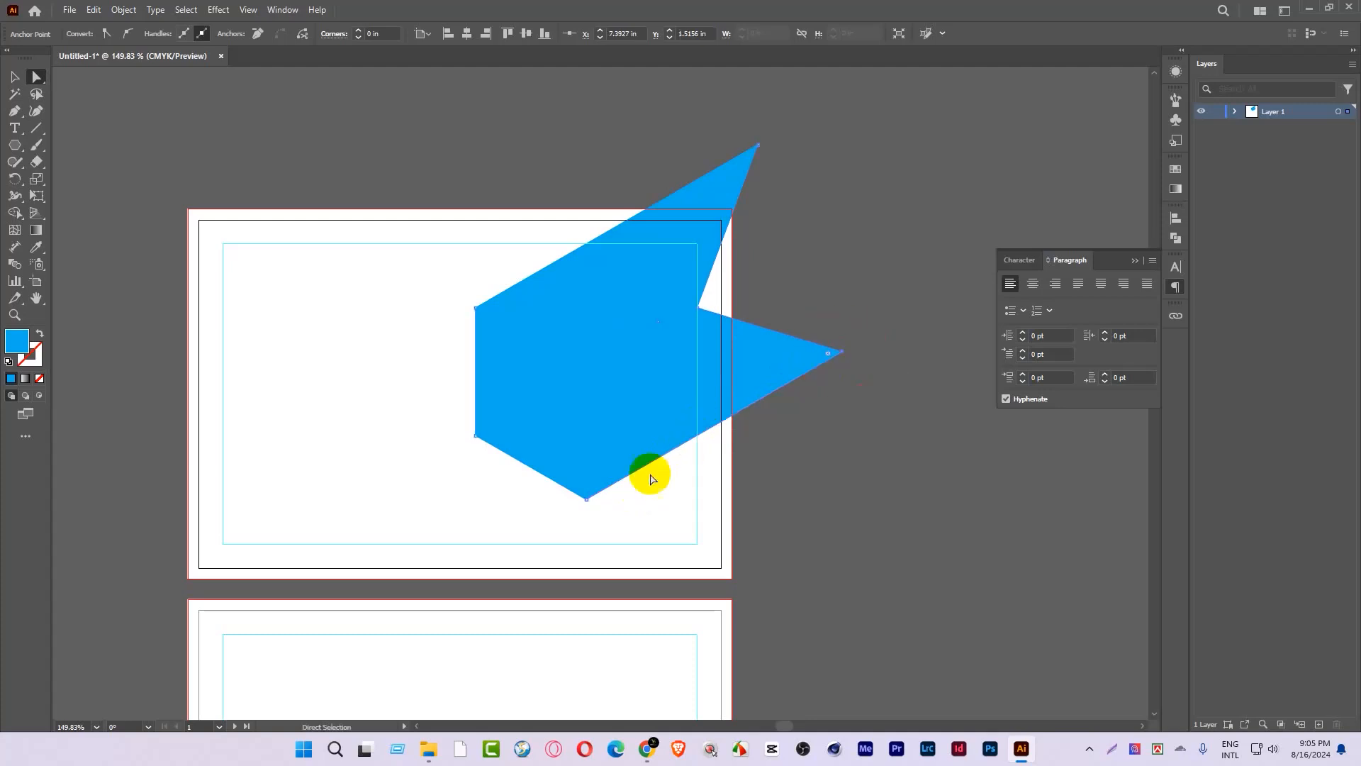
drag(697, 311, 806, 232)
click(16, 78)
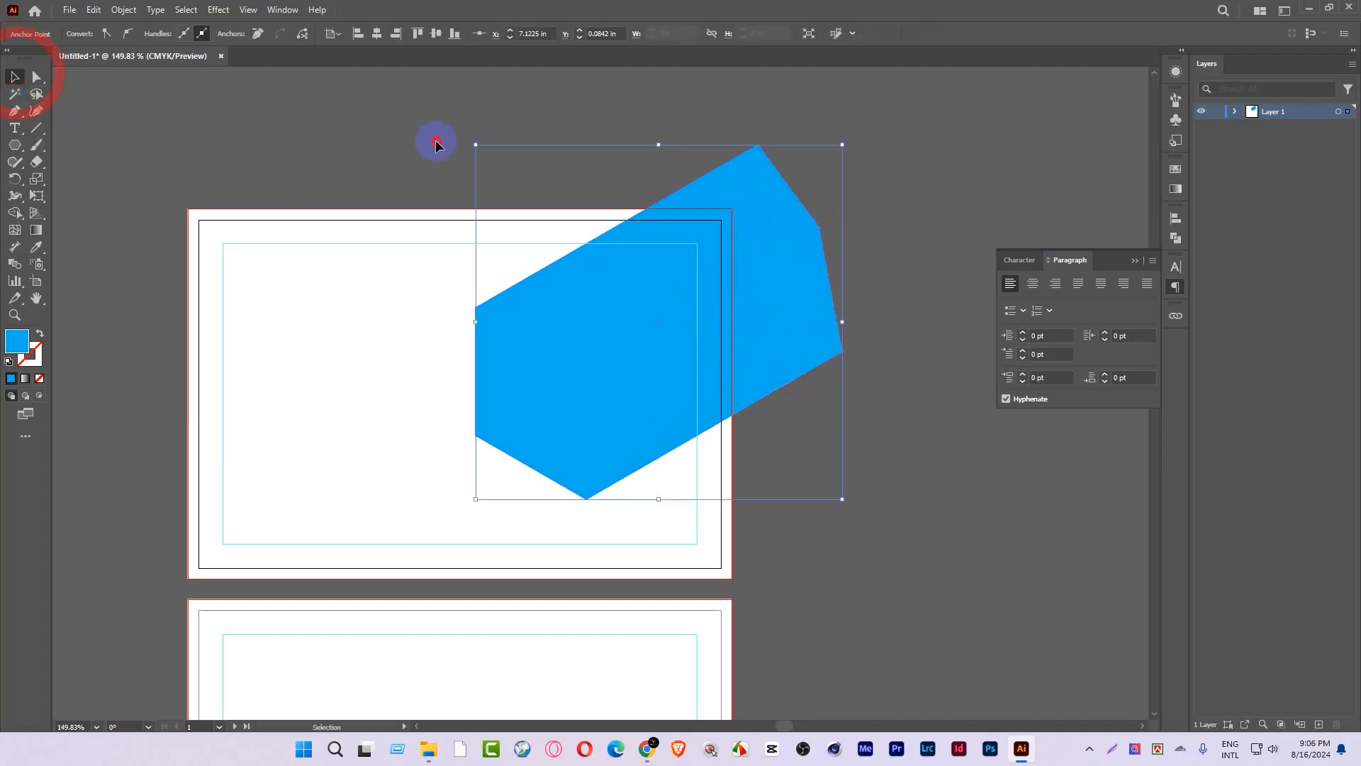
Step: Unlock all objects and use Shape Builder with the upper background rectangle to remove the part of the blue shape outside the bleed
click(437, 141)
key(ctrl+alt+2)
key(ctrl+space)
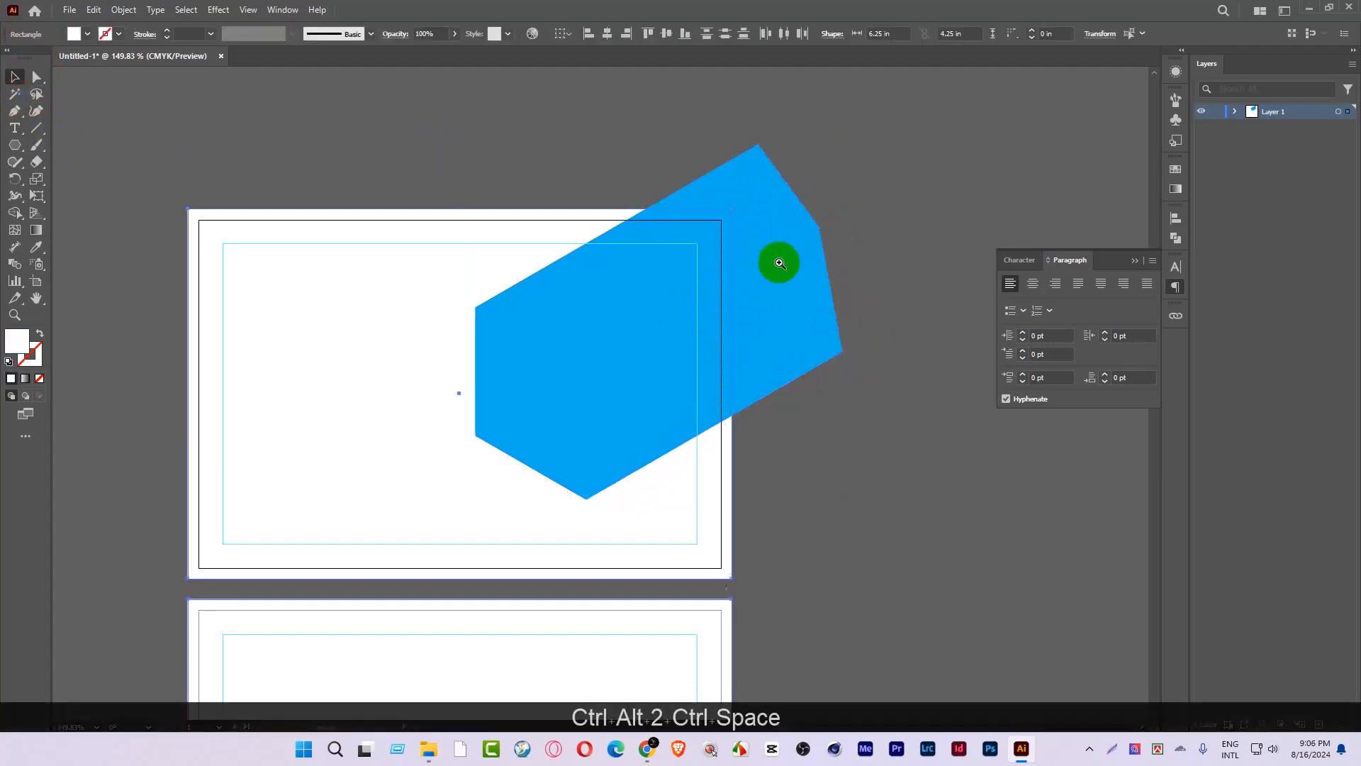
drag(777, 261, 742, 277)
drag(577, 187, 664, 298)
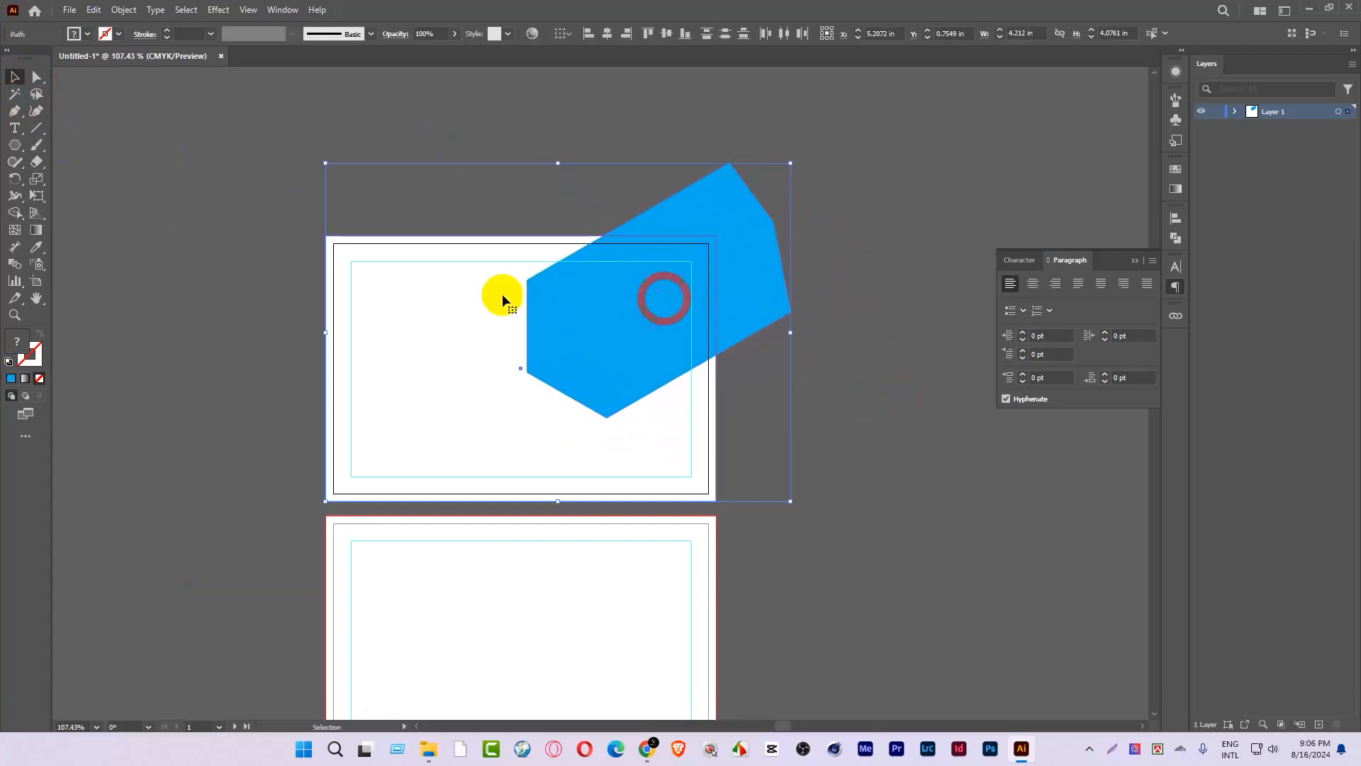
click(16, 214)
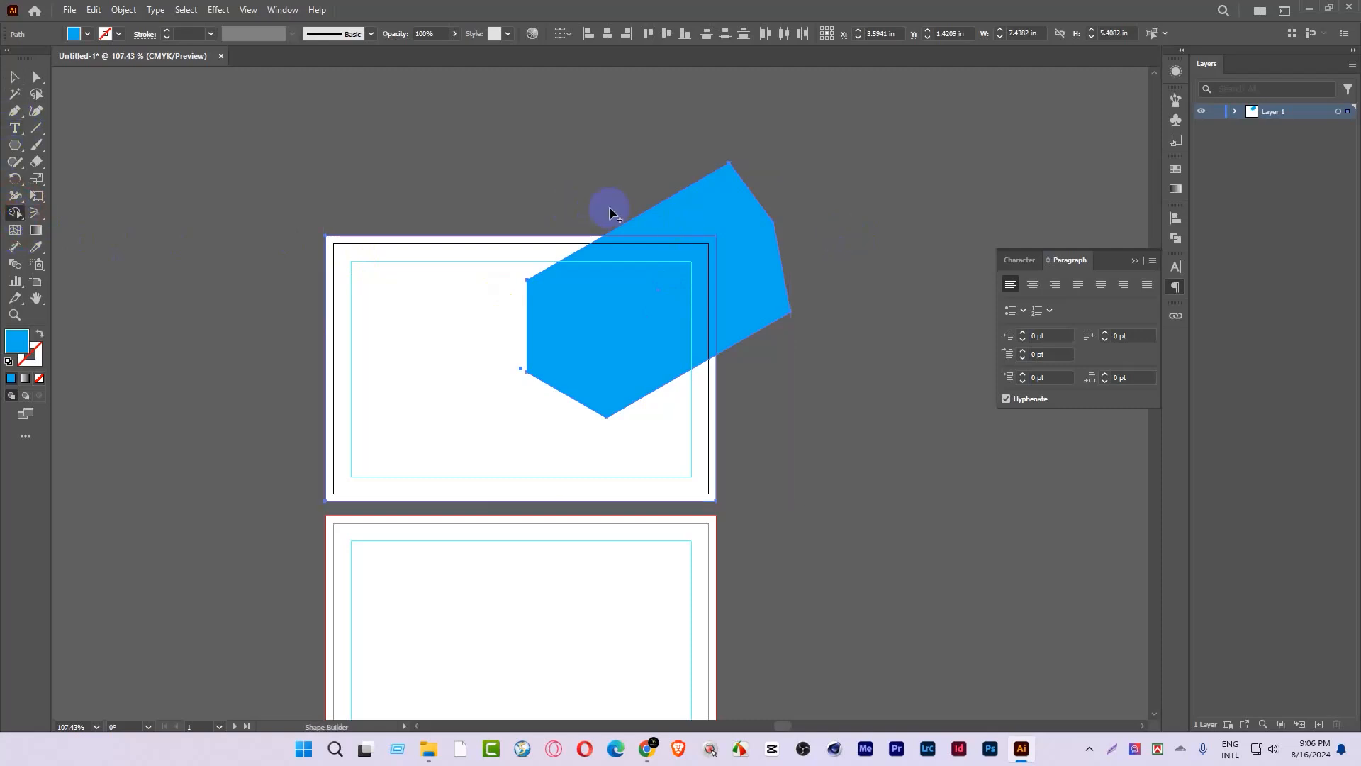
alt+click(692, 204)
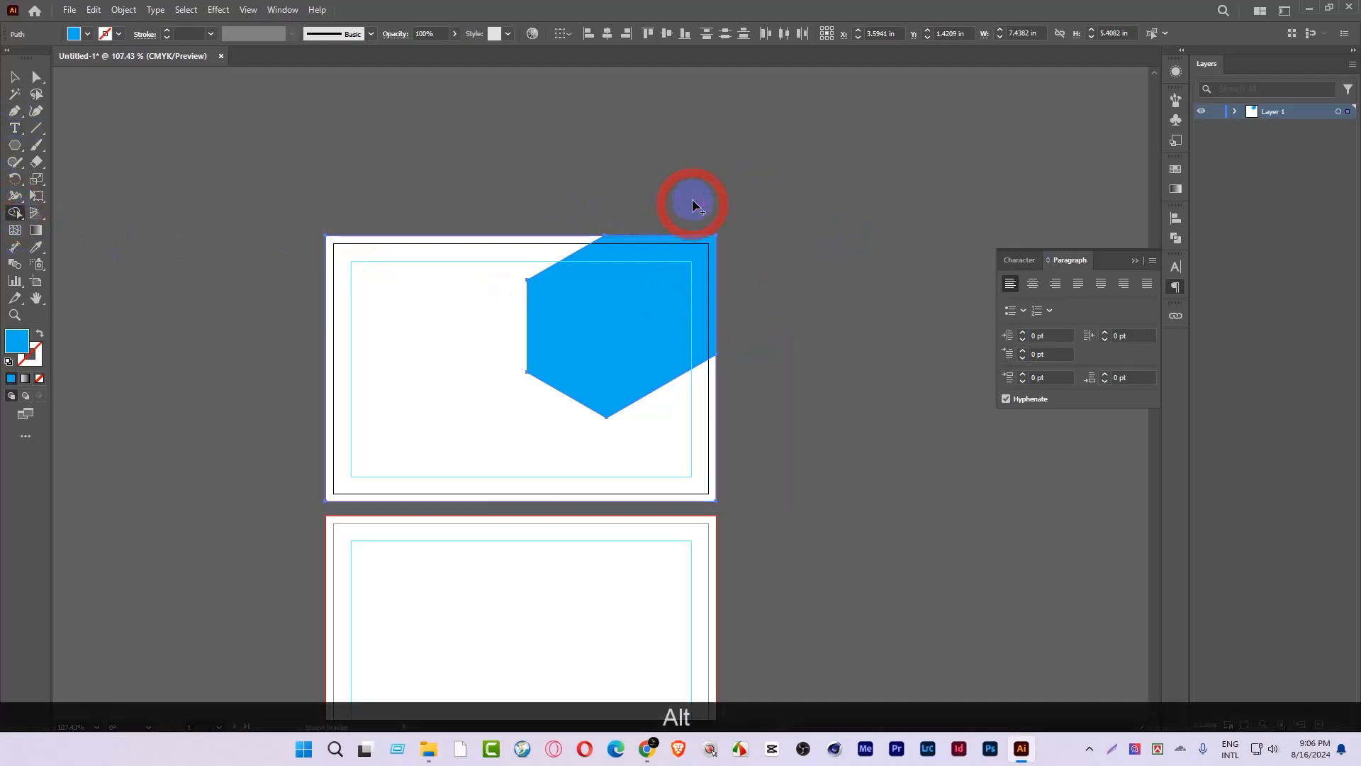
click(14, 78)
click(386, 120)
drag(557, 222, 546, 248)
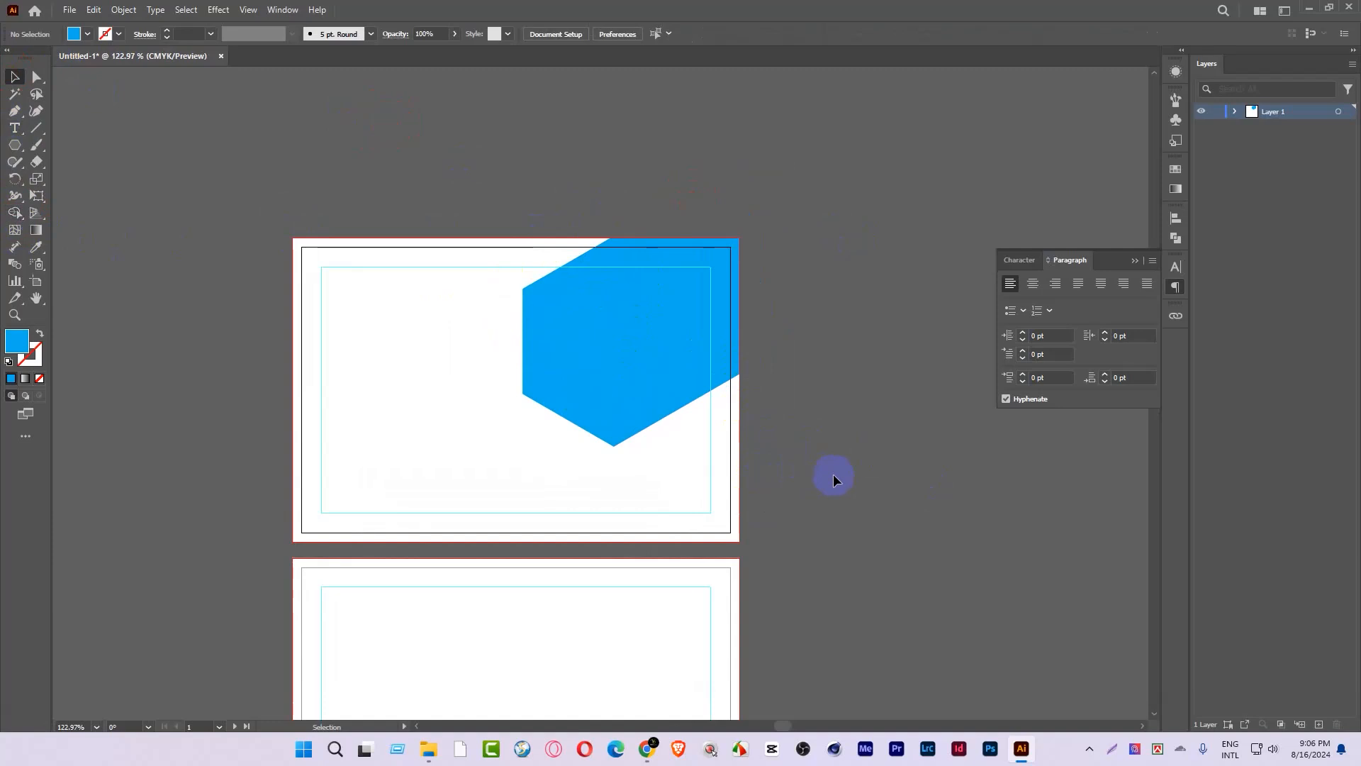
mouse_move(599, 379)
mouse_down()
mouse_move(568, 365)
mouse_move(556, 395)
mouse_move(603, 397)
mouse_up()
drag(604, 398, 558, 387)
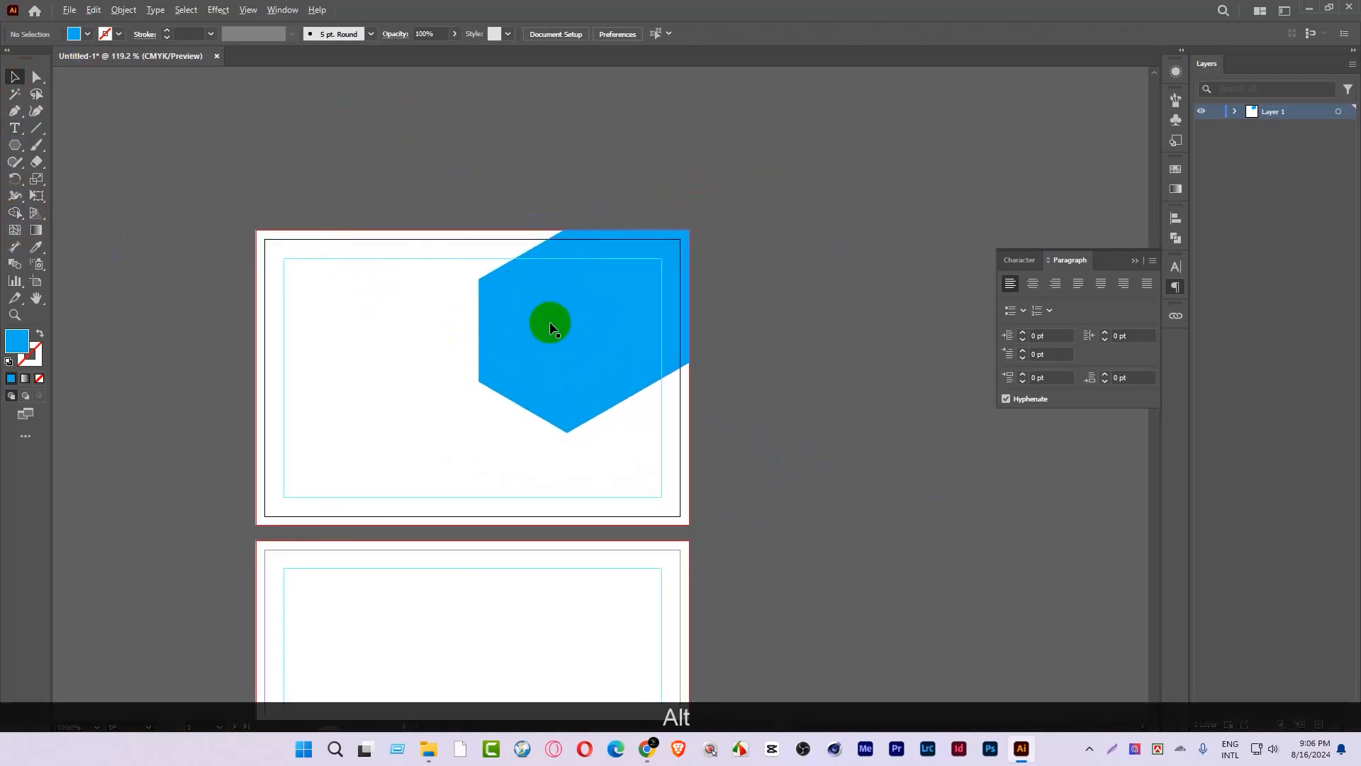
drag(547, 322, 860, 312)
key(Delete)
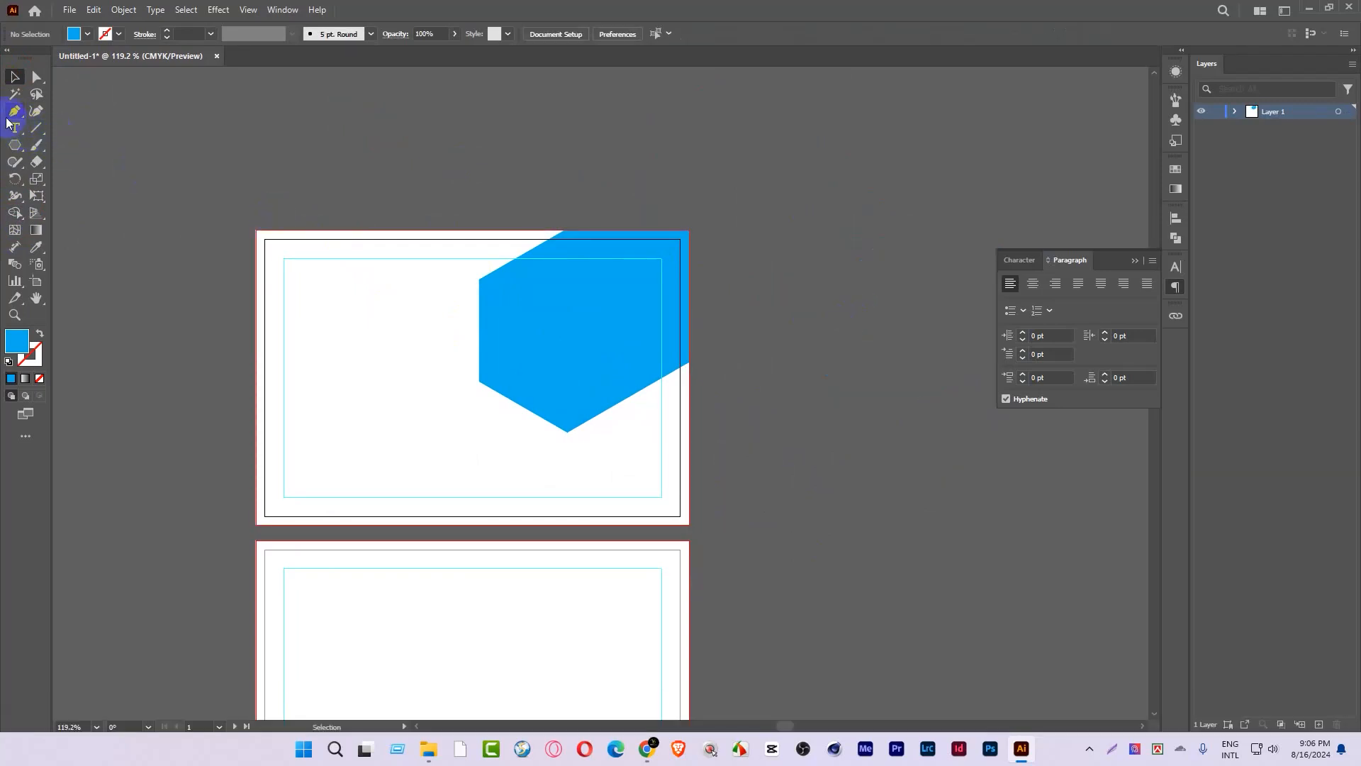
Step: Draw a triangle about 4.16 × 5.84 in with the Pen tool, covering the upper artboard's top-right corner and extending beyond its edges
click(449, 192)
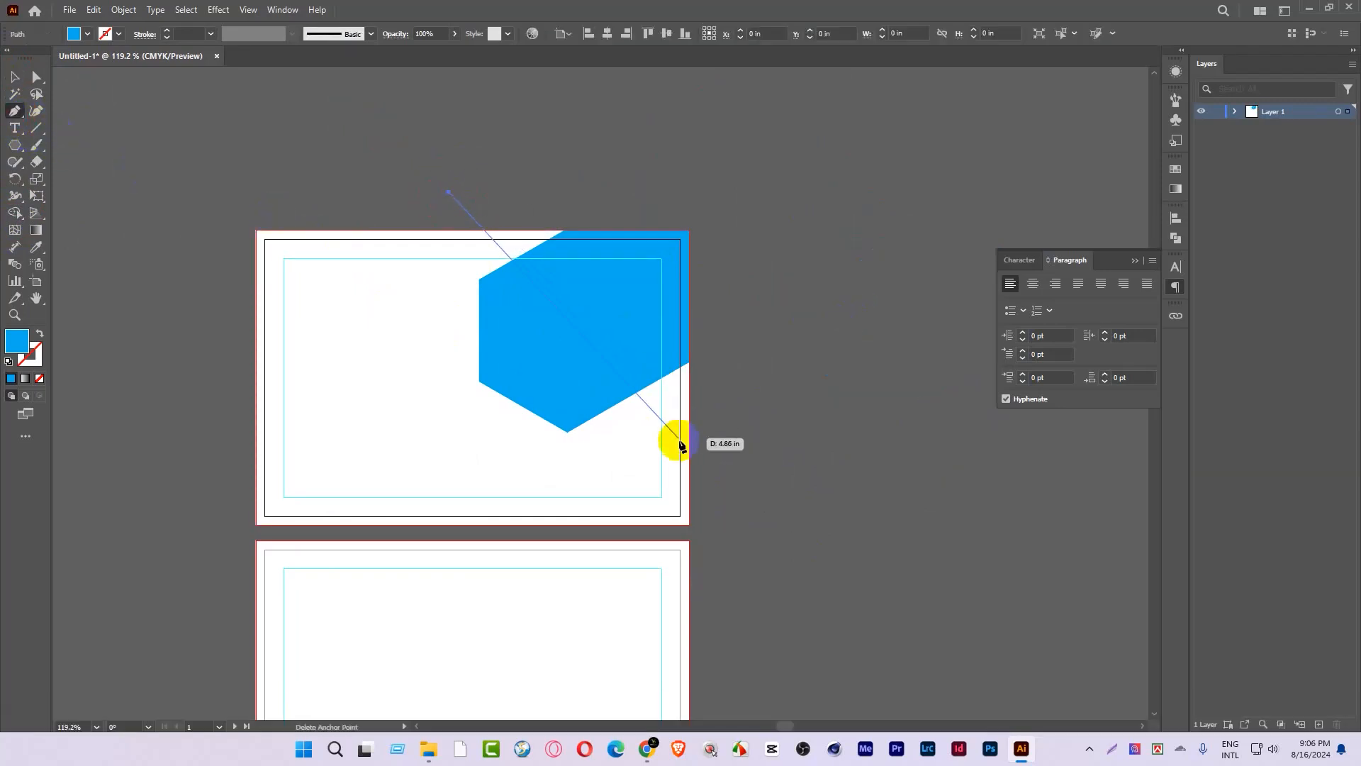
click(737, 506)
click(715, 103)
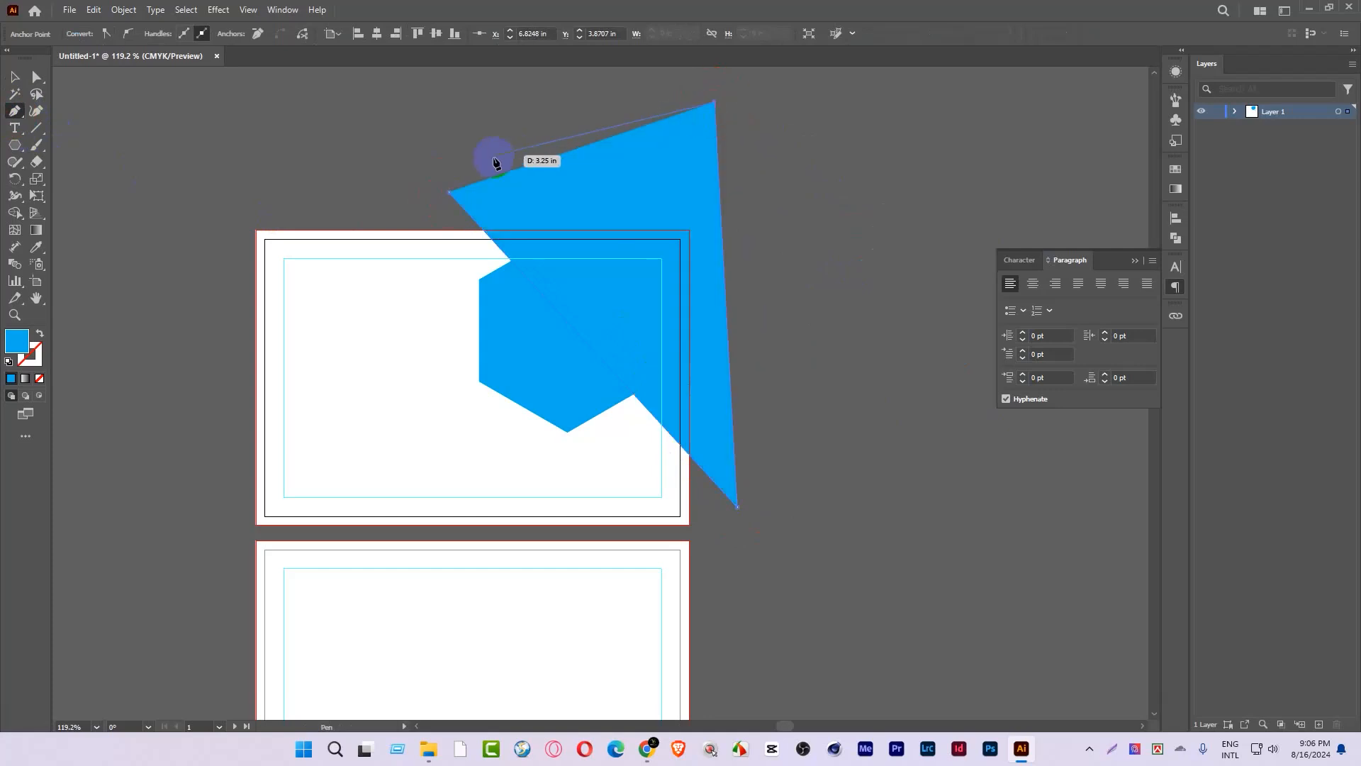
click(14, 75)
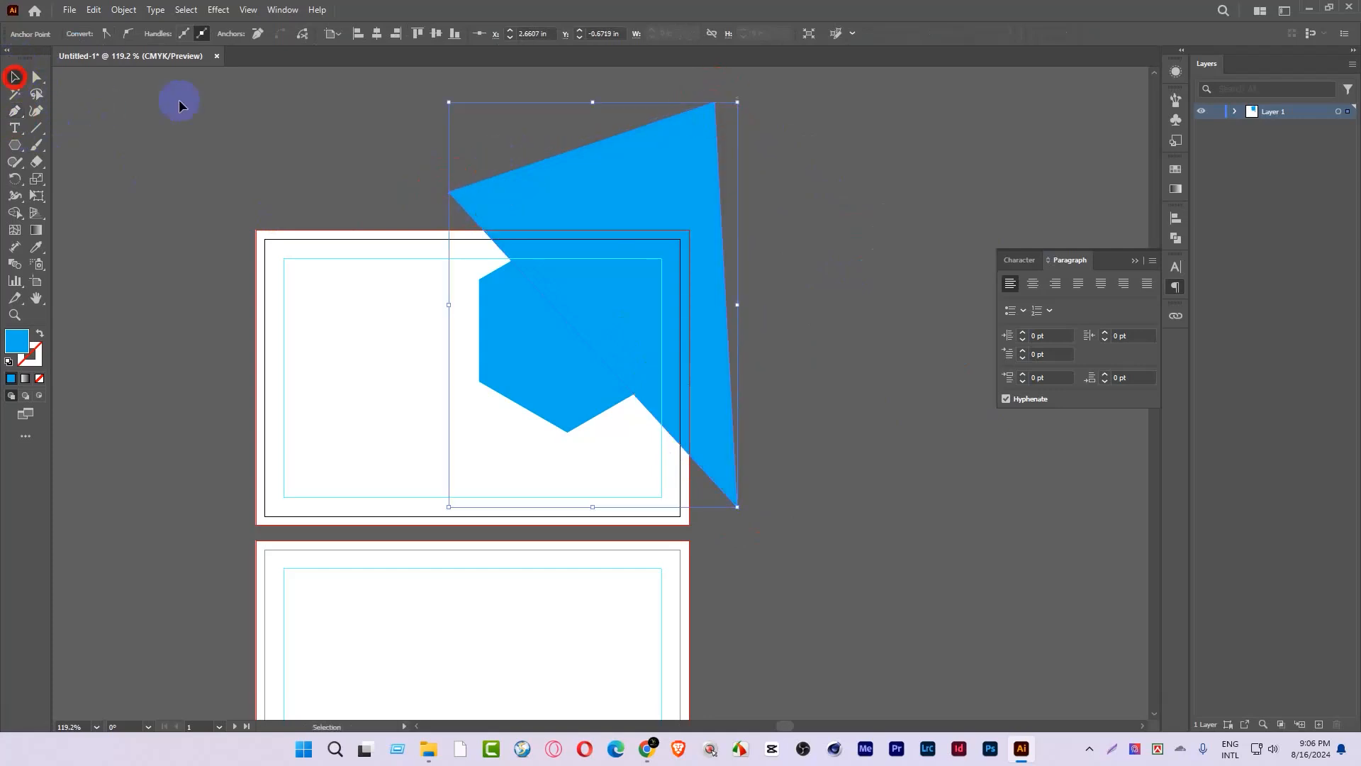
Step: Move the blue hexagonal shape above the triangle in the layer's stacking order
click(1235, 111)
click(1287, 142)
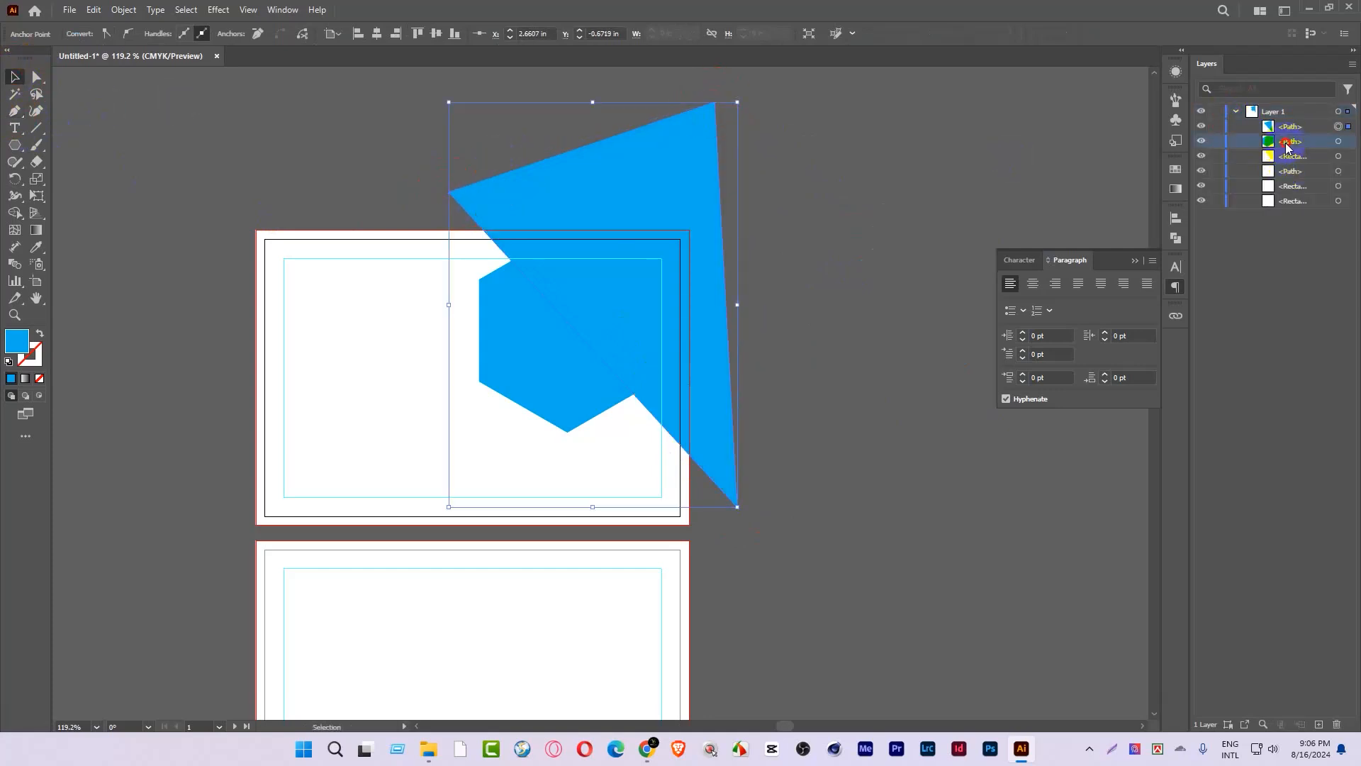
drag(1291, 149, 1292, 119)
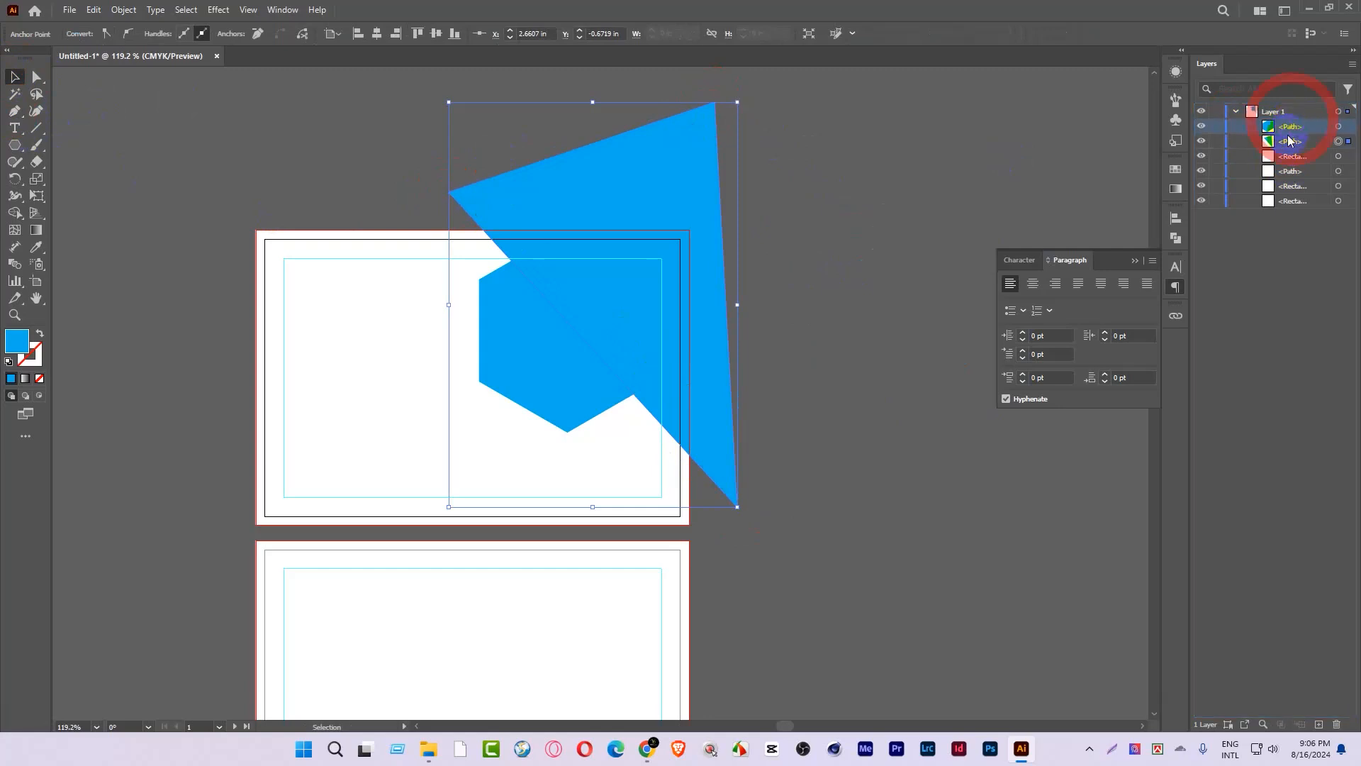
Step: Fill the triangle with dark navy blue
click(554, 182)
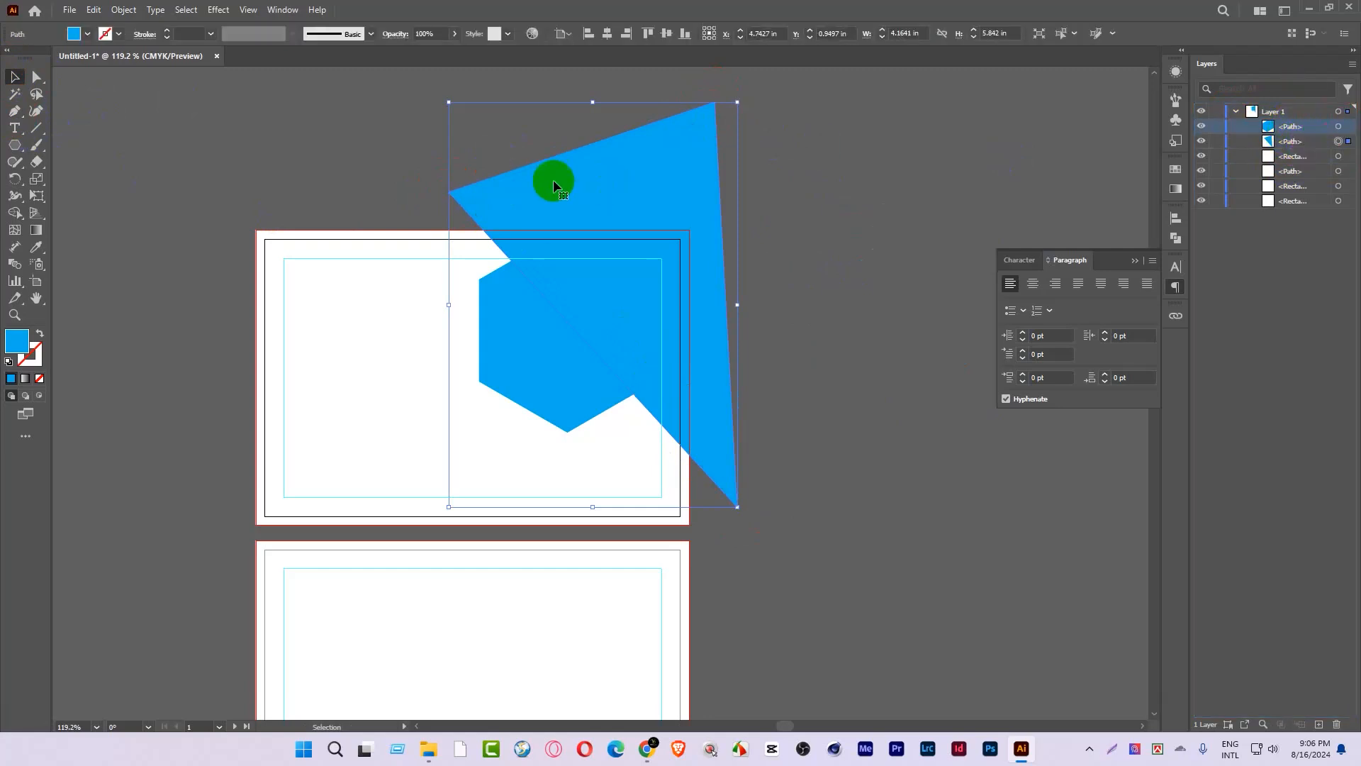
click(100, 41)
click(128, 69)
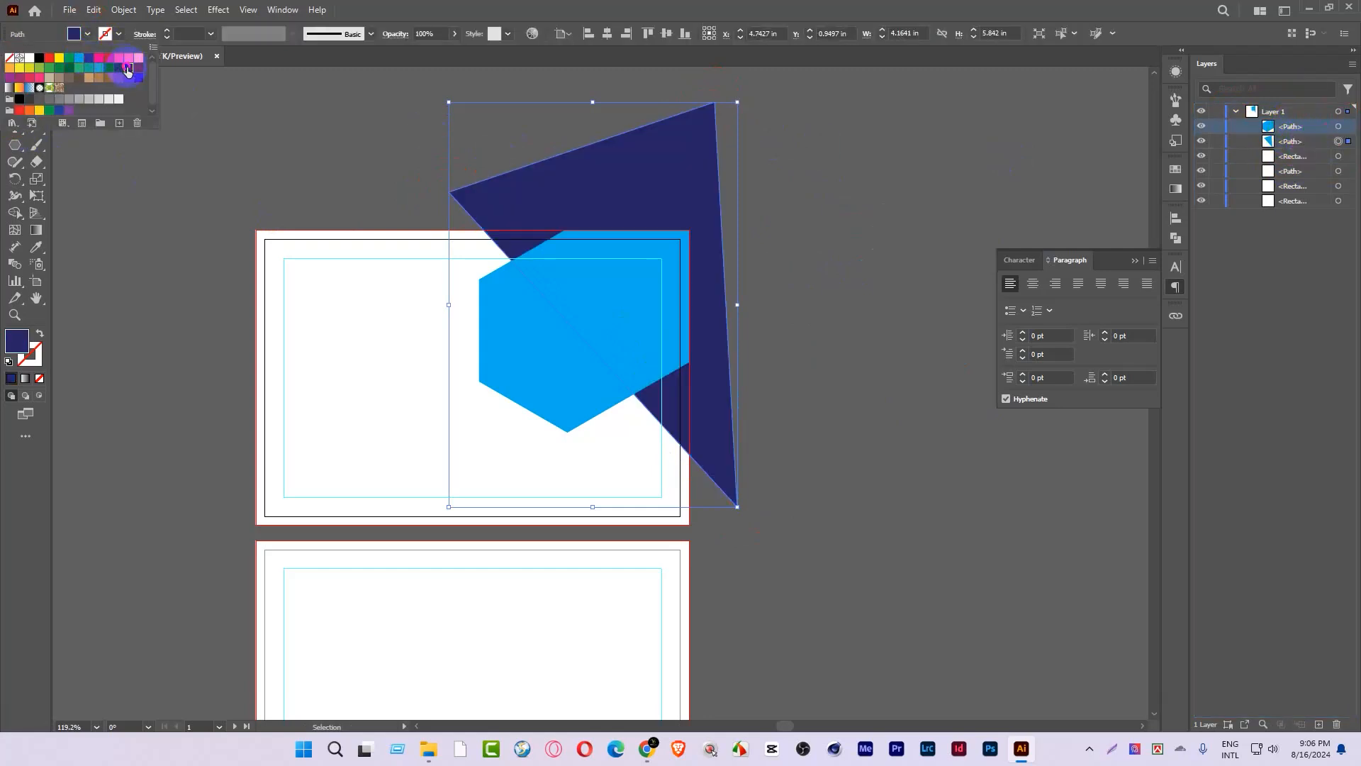
click(369, 180)
Step: Reposition the navy triangle and adjust its left and lower-right anchor points so its lower edge slopes more gently behind the hexagonal shape
key(ctrl+space)
drag(667, 281, 664, 327)
click(553, 202)
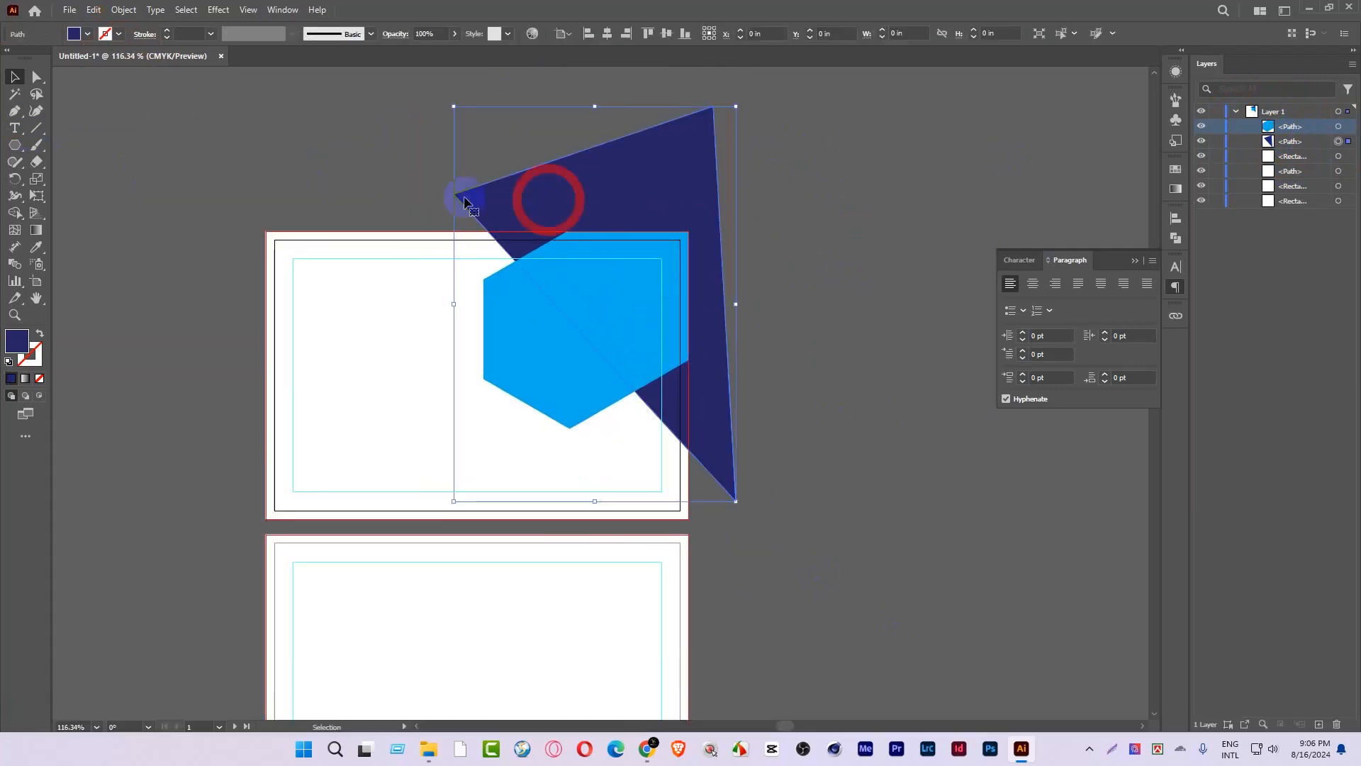
click(35, 77)
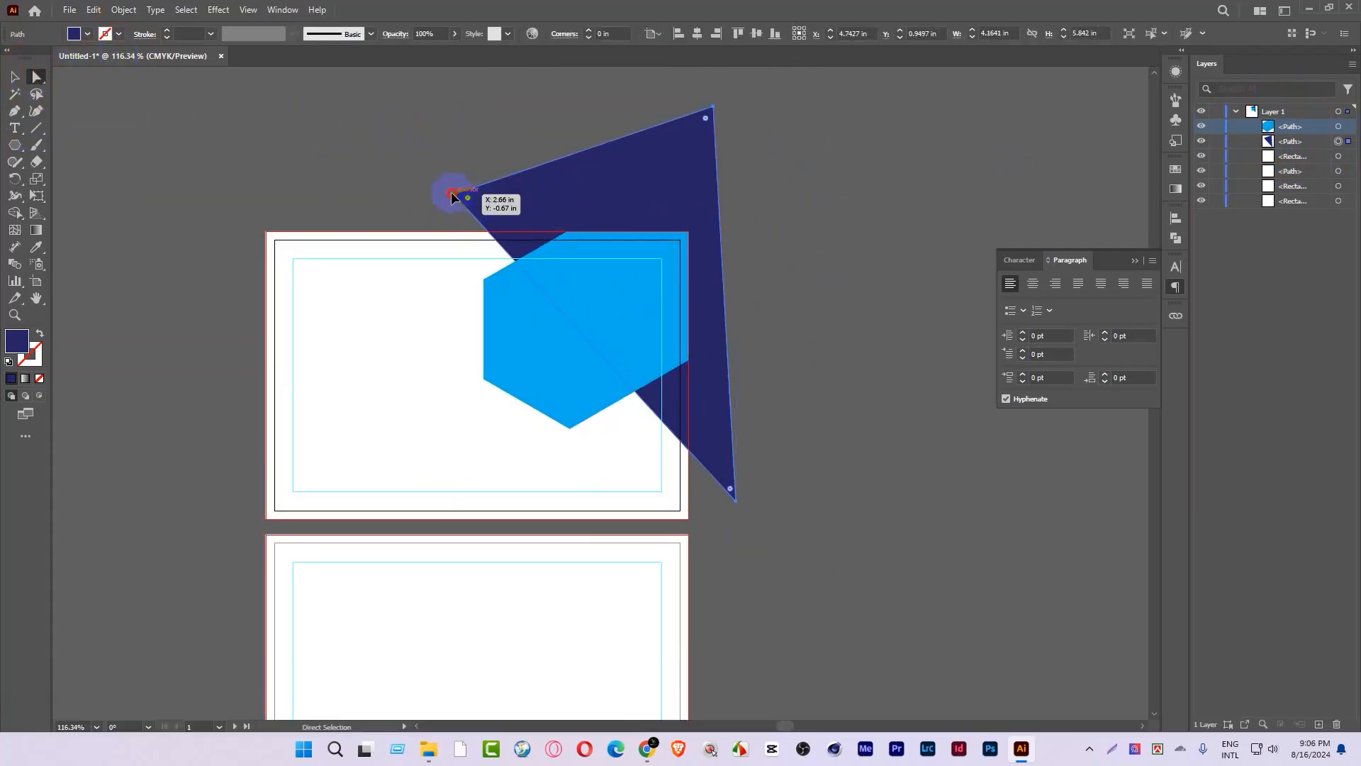
drag(451, 197, 415, 202)
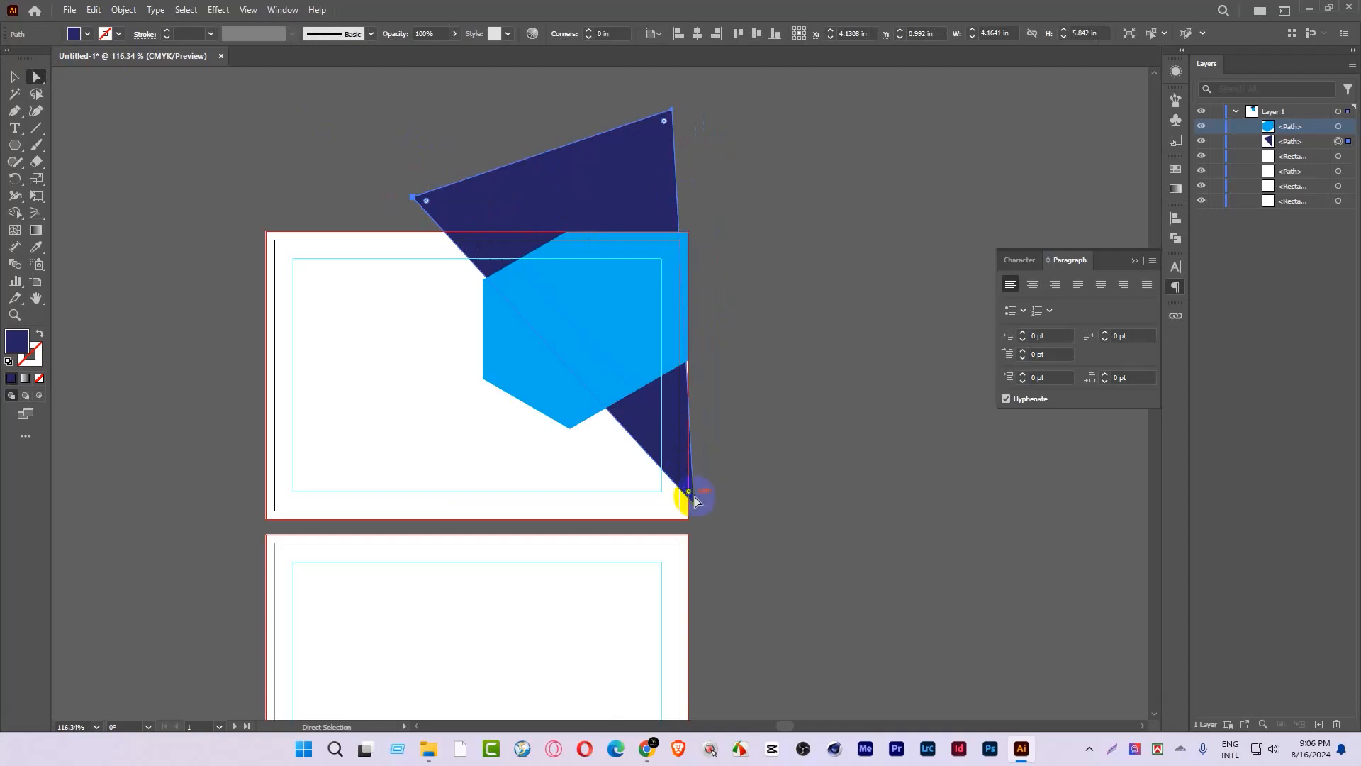
drag(693, 506, 773, 516)
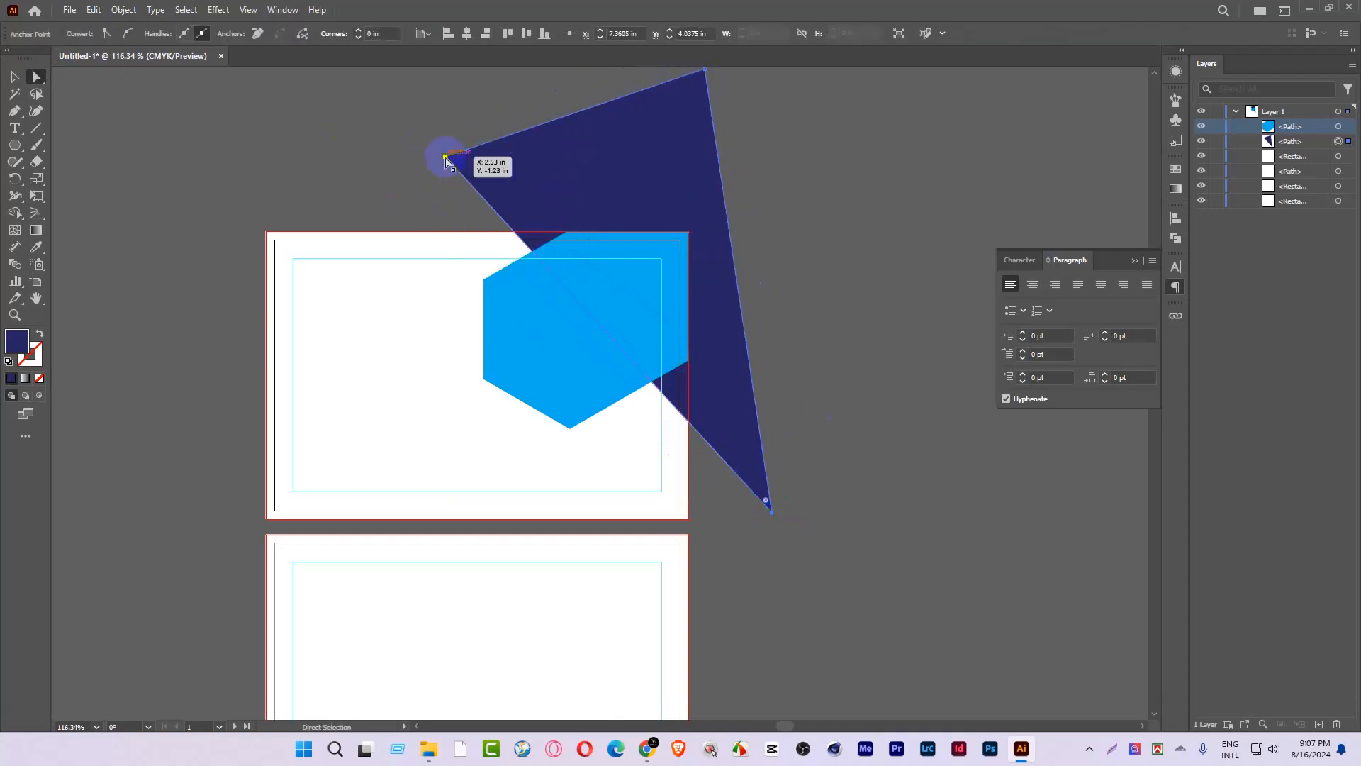
drag(446, 158, 421, 193)
click(769, 502)
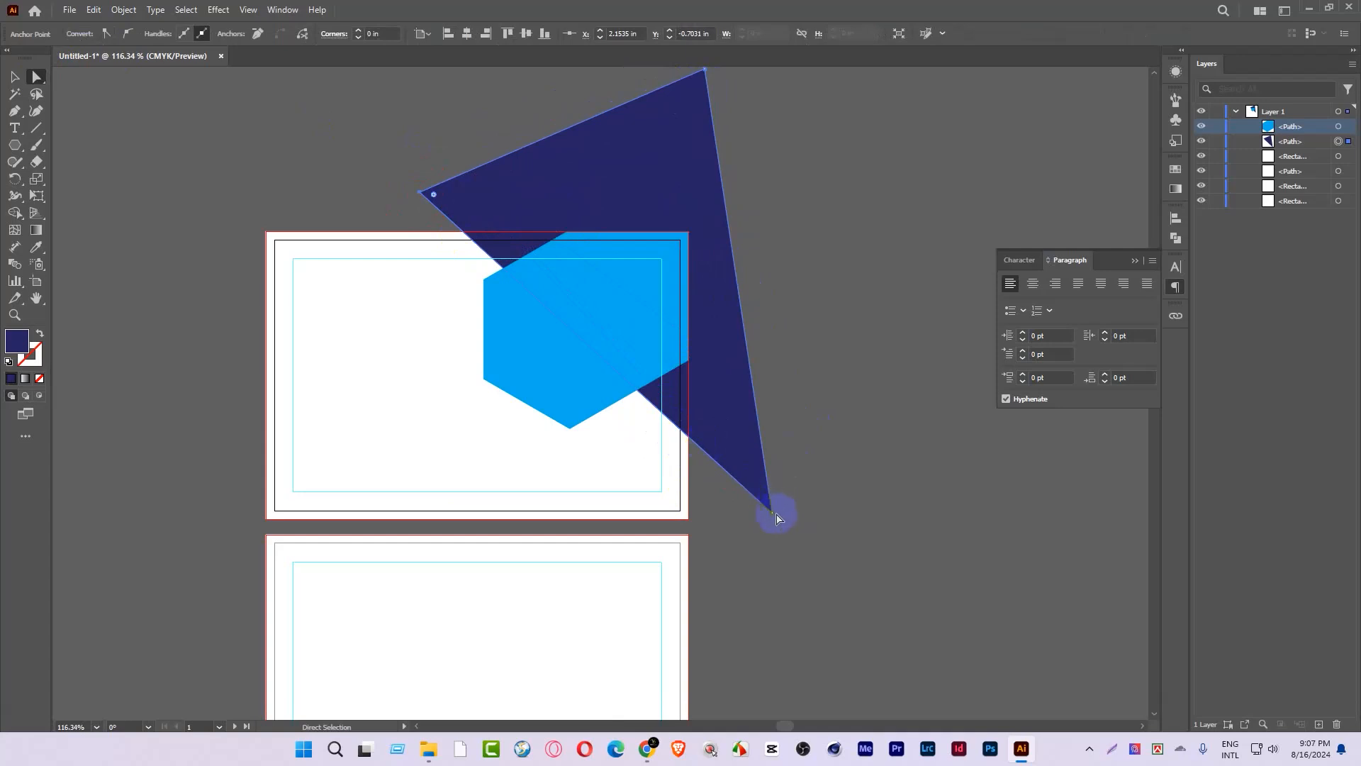
drag(776, 519, 790, 480)
click(423, 204)
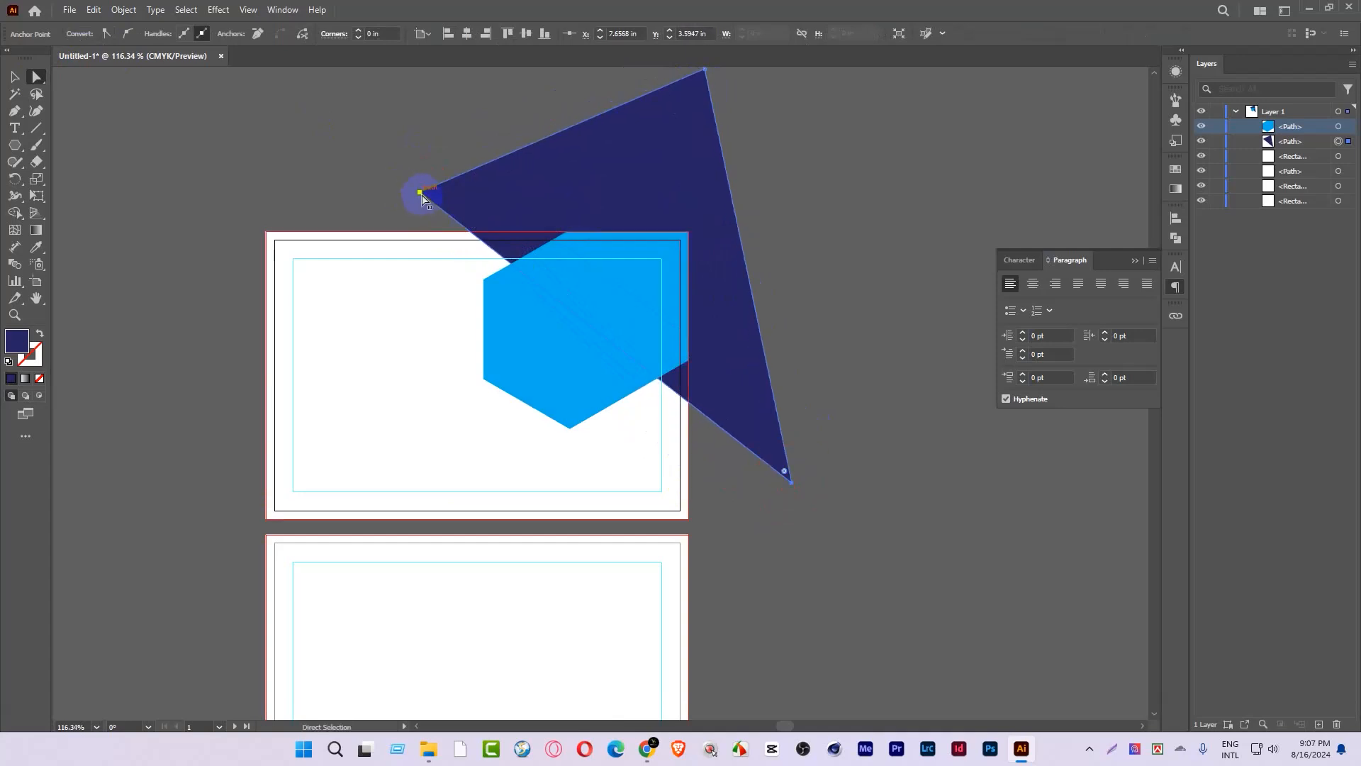
drag(422, 193, 409, 210)
click(814, 471)
drag(795, 485, 789, 460)
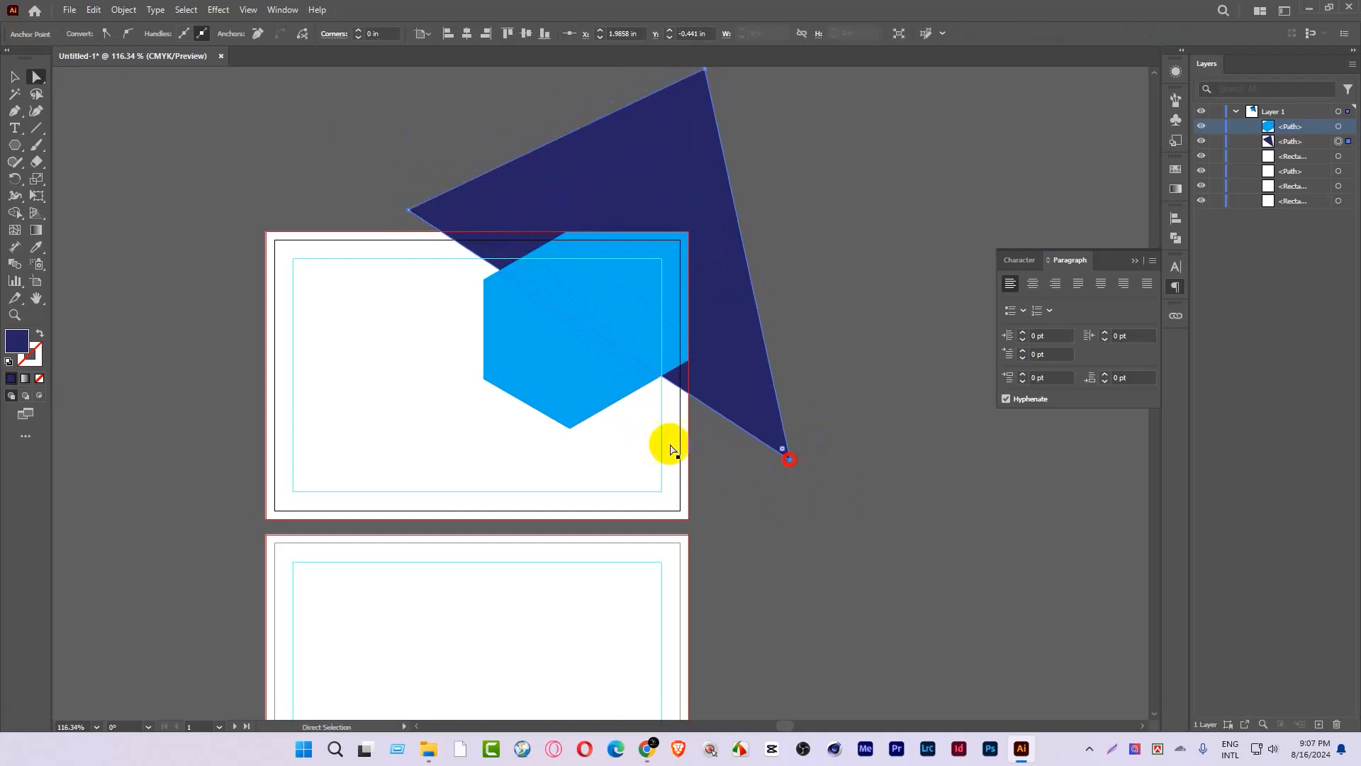
click(412, 222)
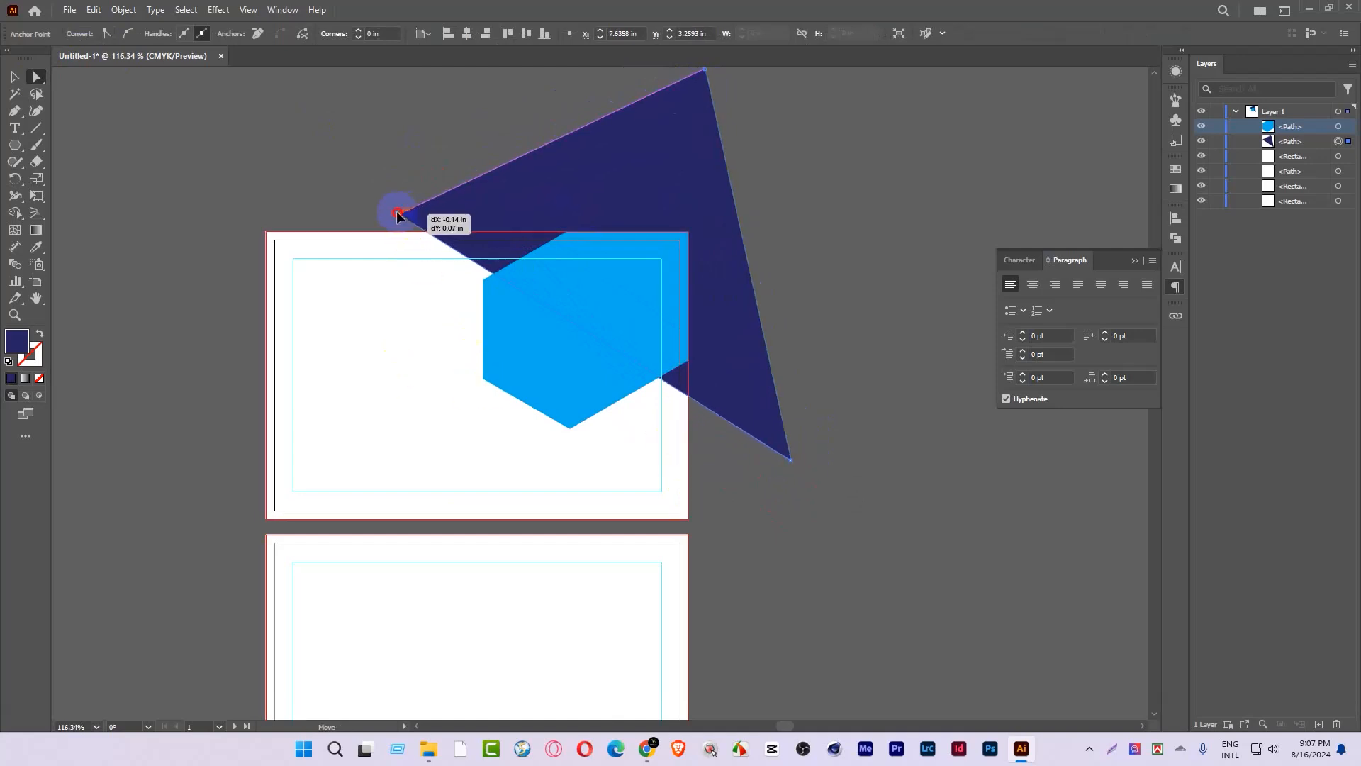
drag(398, 215, 398, 215)
click(15, 76)
click(274, 144)
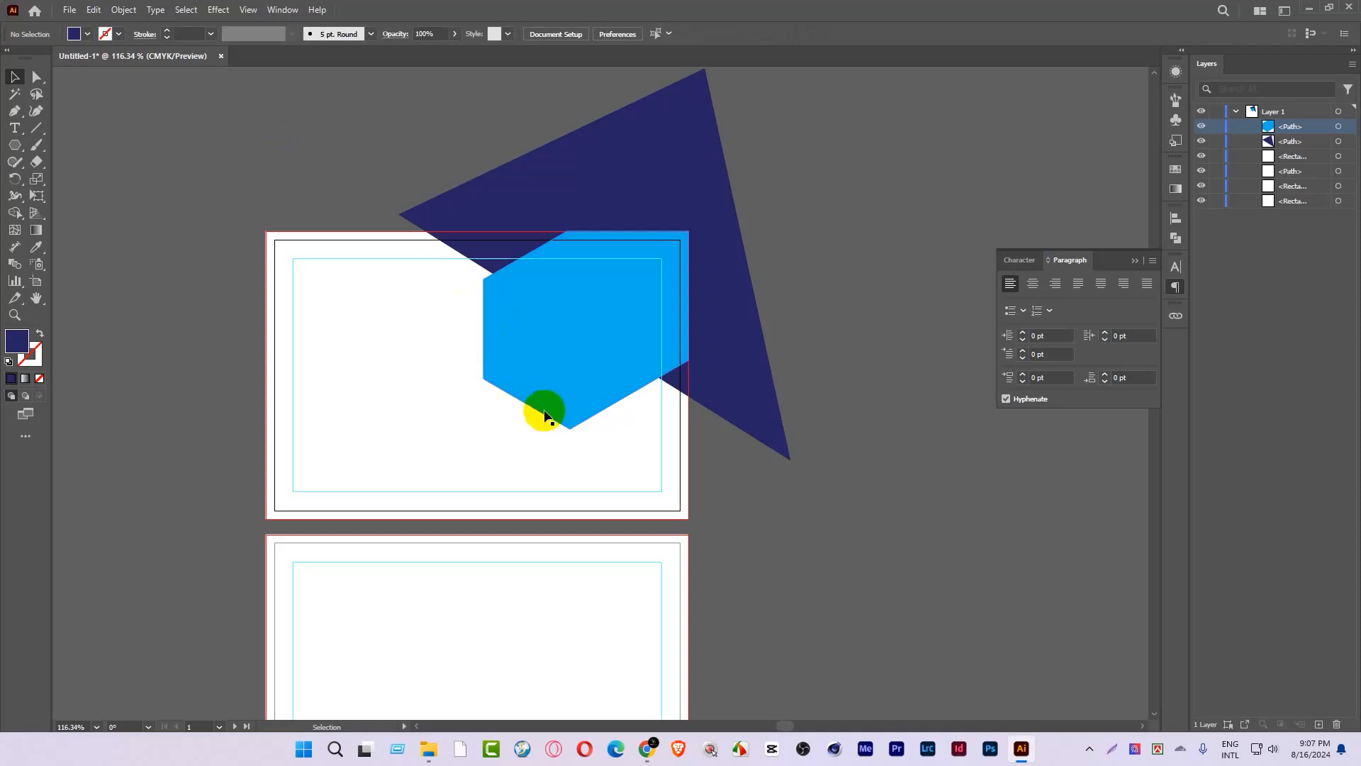
Step: Draw a straight line about 7.17 × 4.18 in along the hexagonal shape's lower-left edge and move it over the navy triangle's lower edge
click(36, 130)
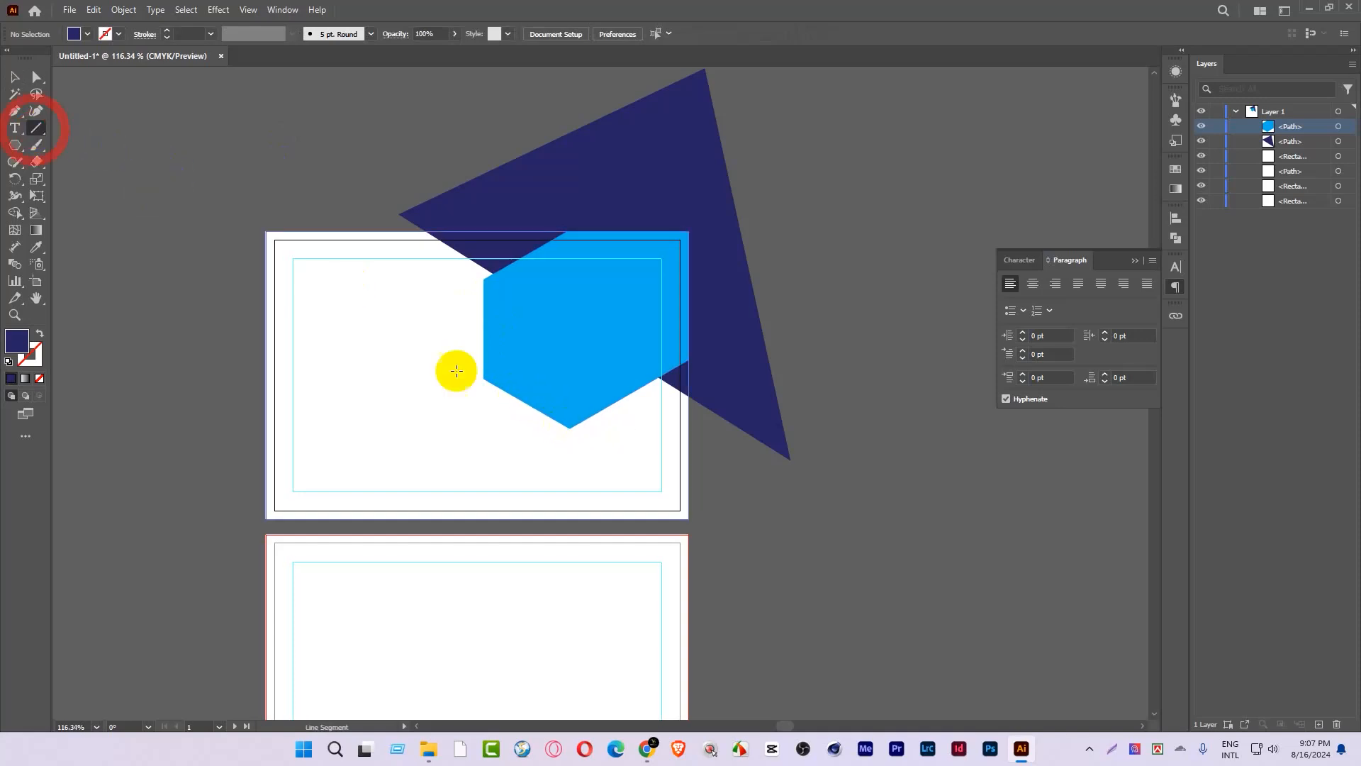
drag(493, 383, 969, 661)
click(12, 82)
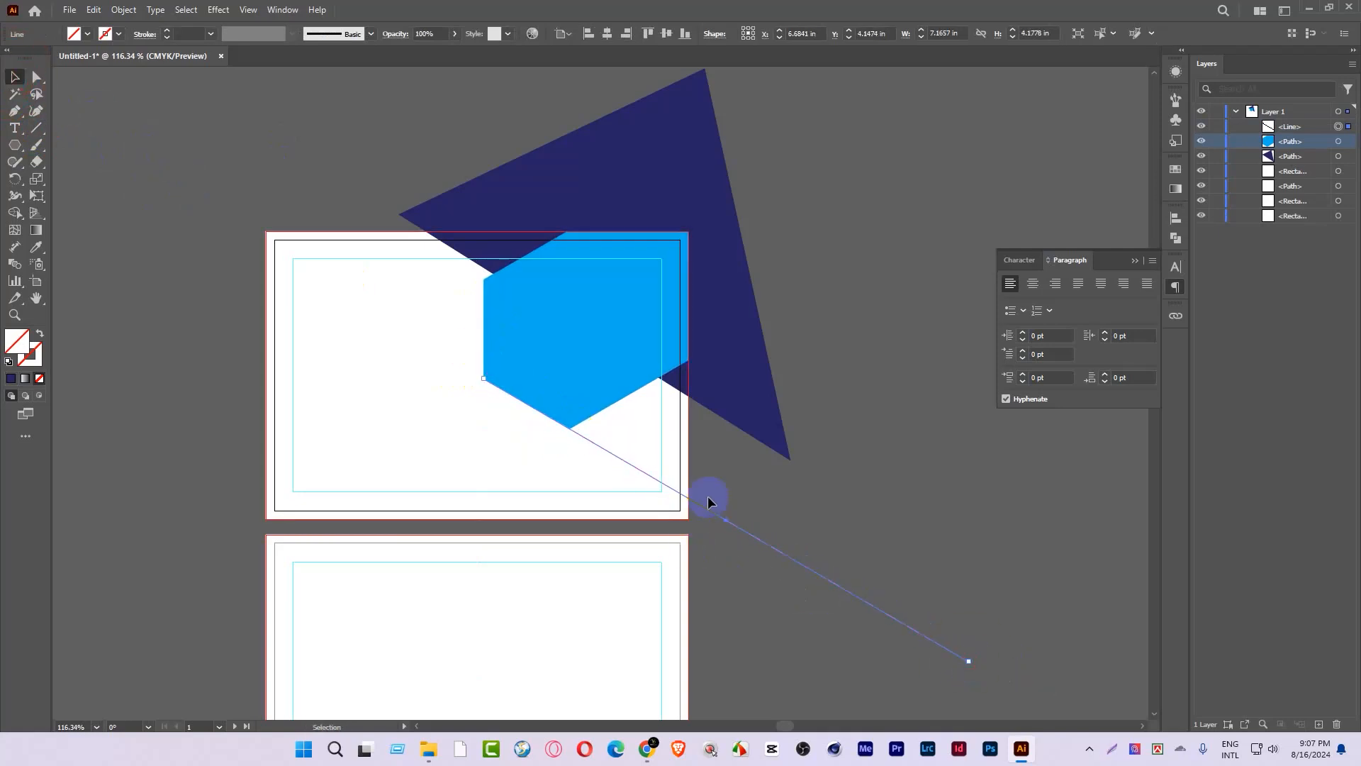
drag(707, 514, 507, 272)
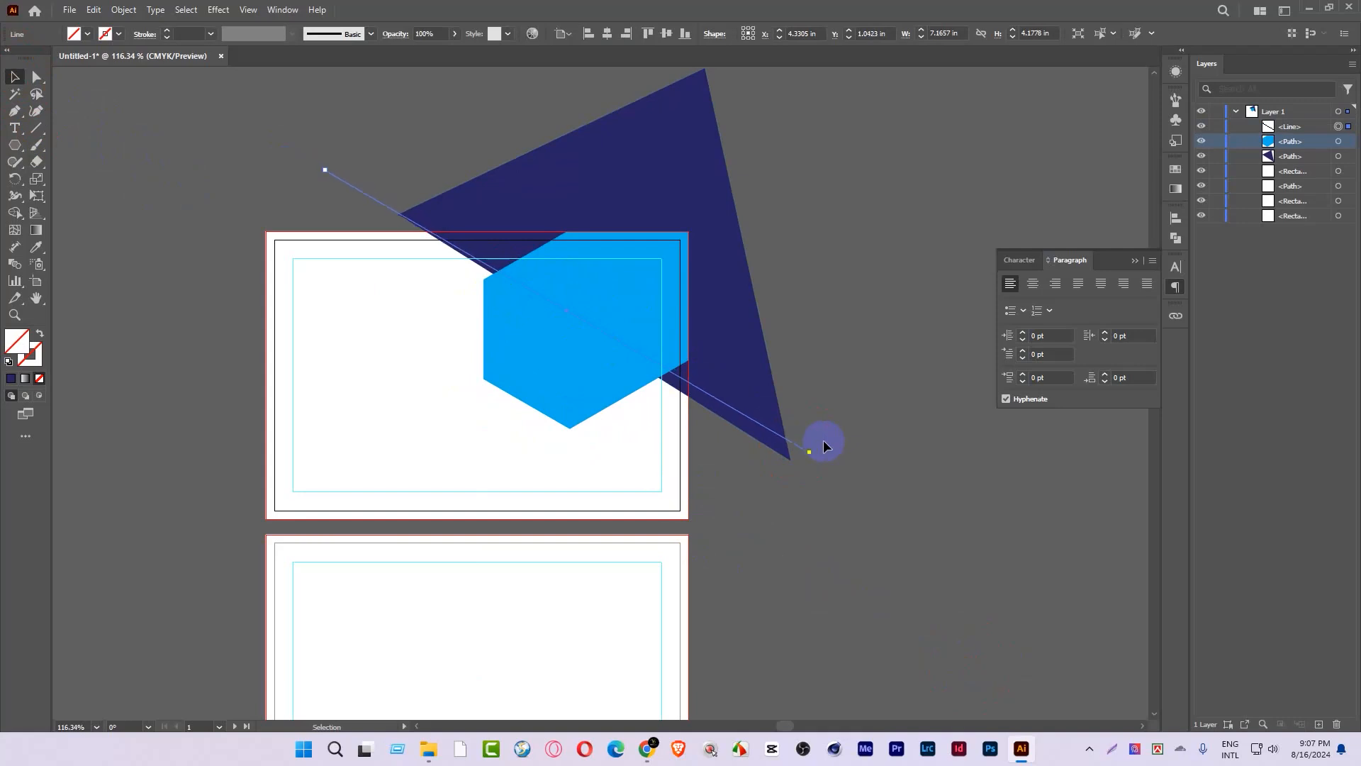
Step: Use Shape Builder to remove the strip of the navy triangle below the line, and delete the line
shift+click(516, 204)
key(shift+m)
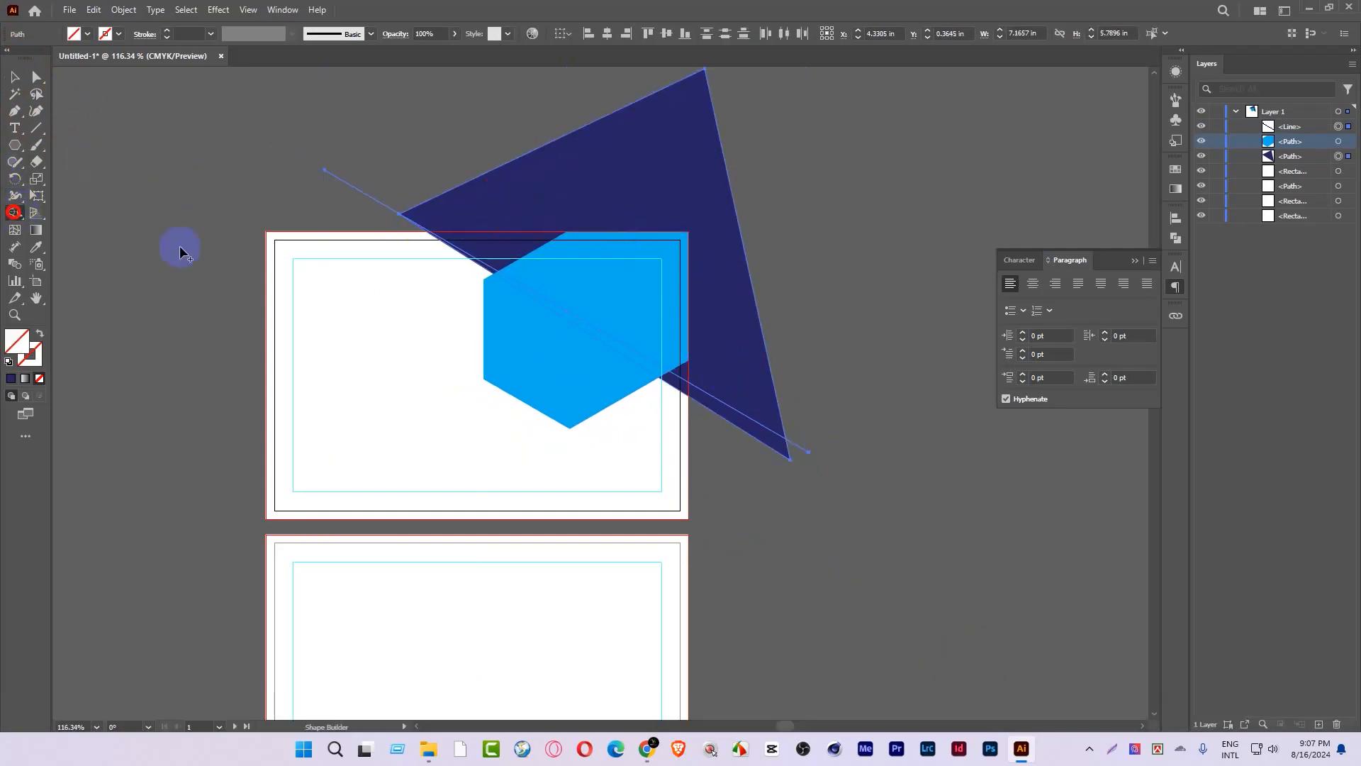
alt+click(755, 429)
click(17, 79)
click(258, 146)
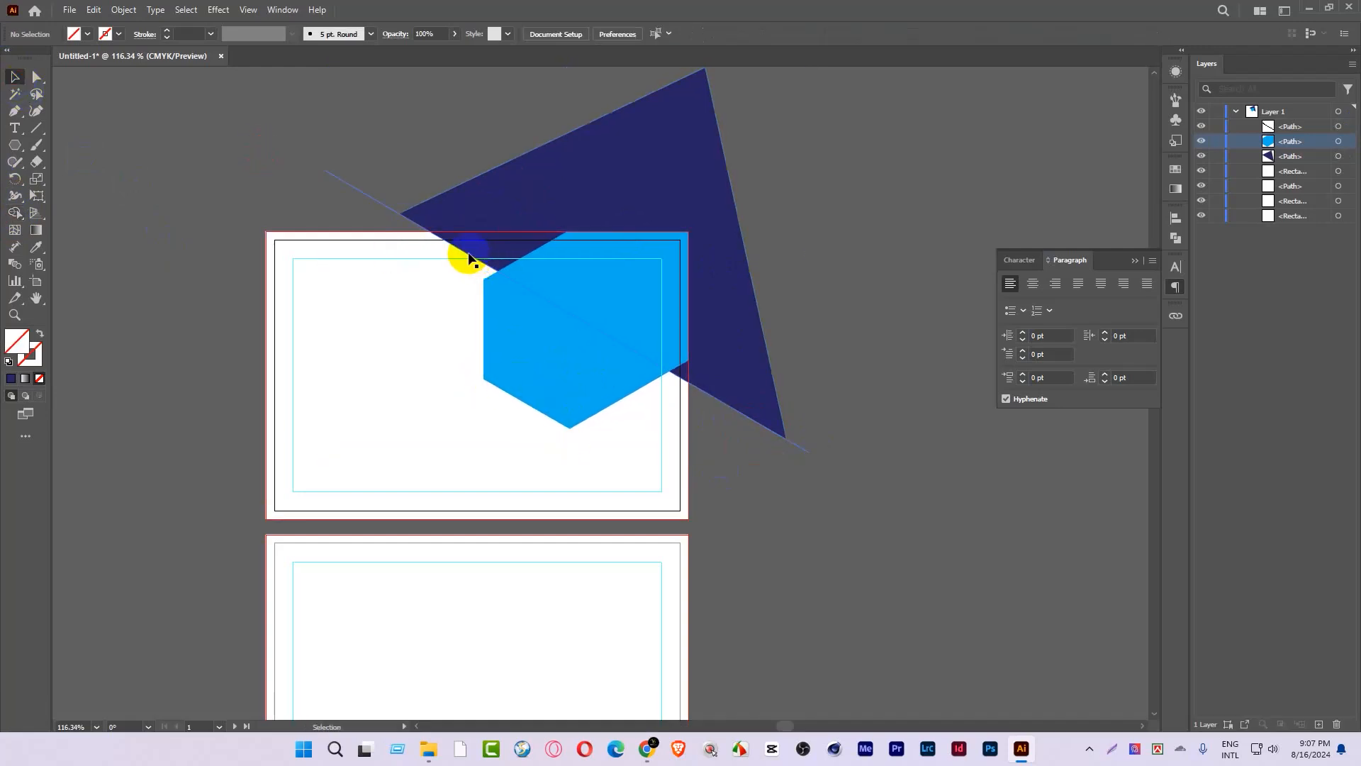
click(344, 200)
key(Delete)
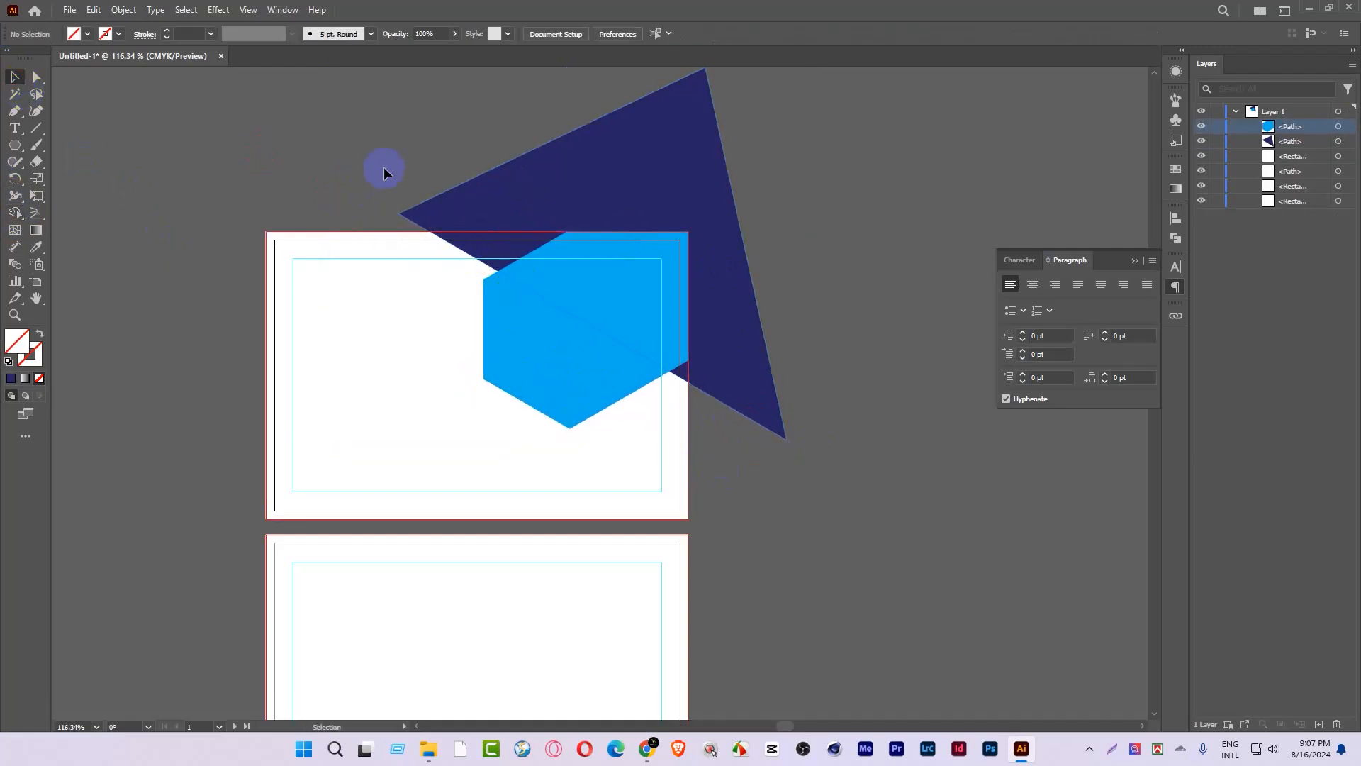
Step: Use Shape Builder with the upper background rectangle to remove the part of the navy triangle outside the bleed
drag(457, 260, 61, 186)
click(17, 214)
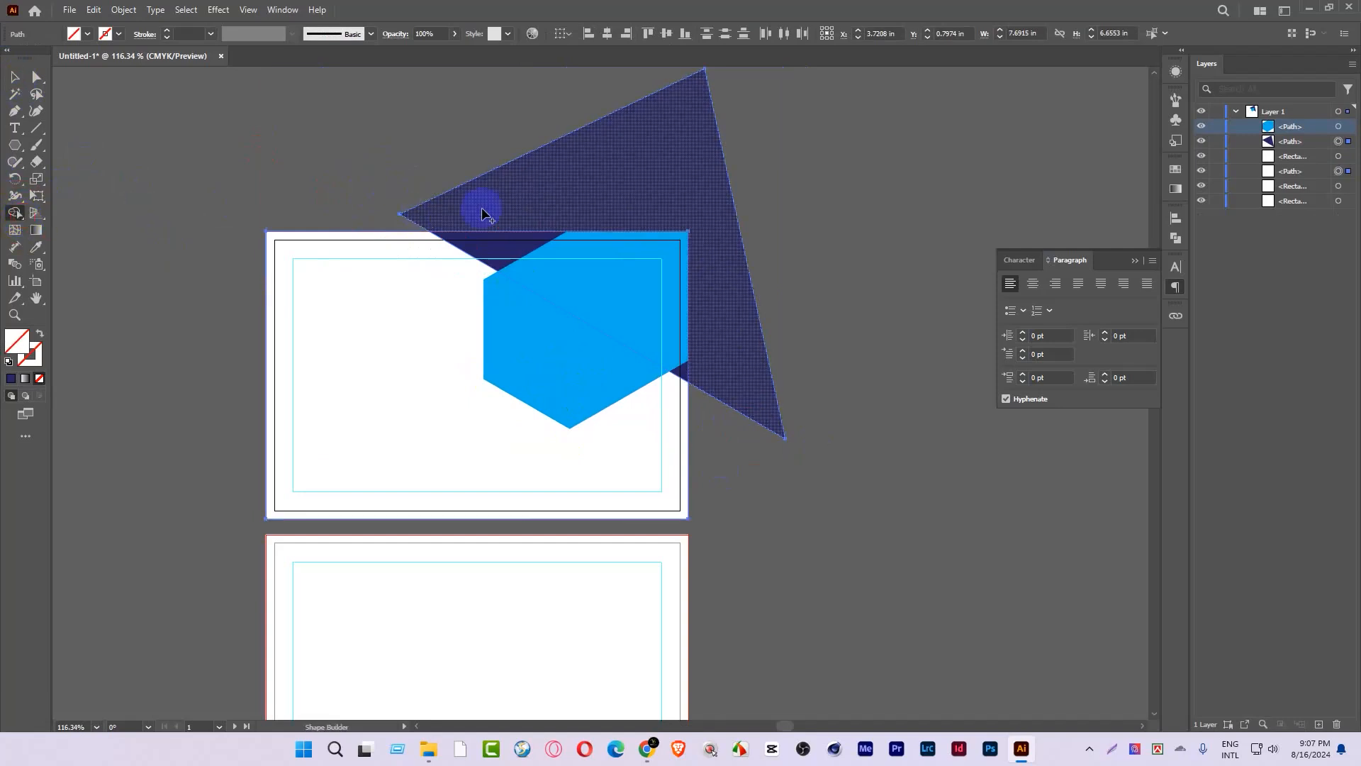
alt+click(520, 198)
click(14, 78)
click(422, 146)
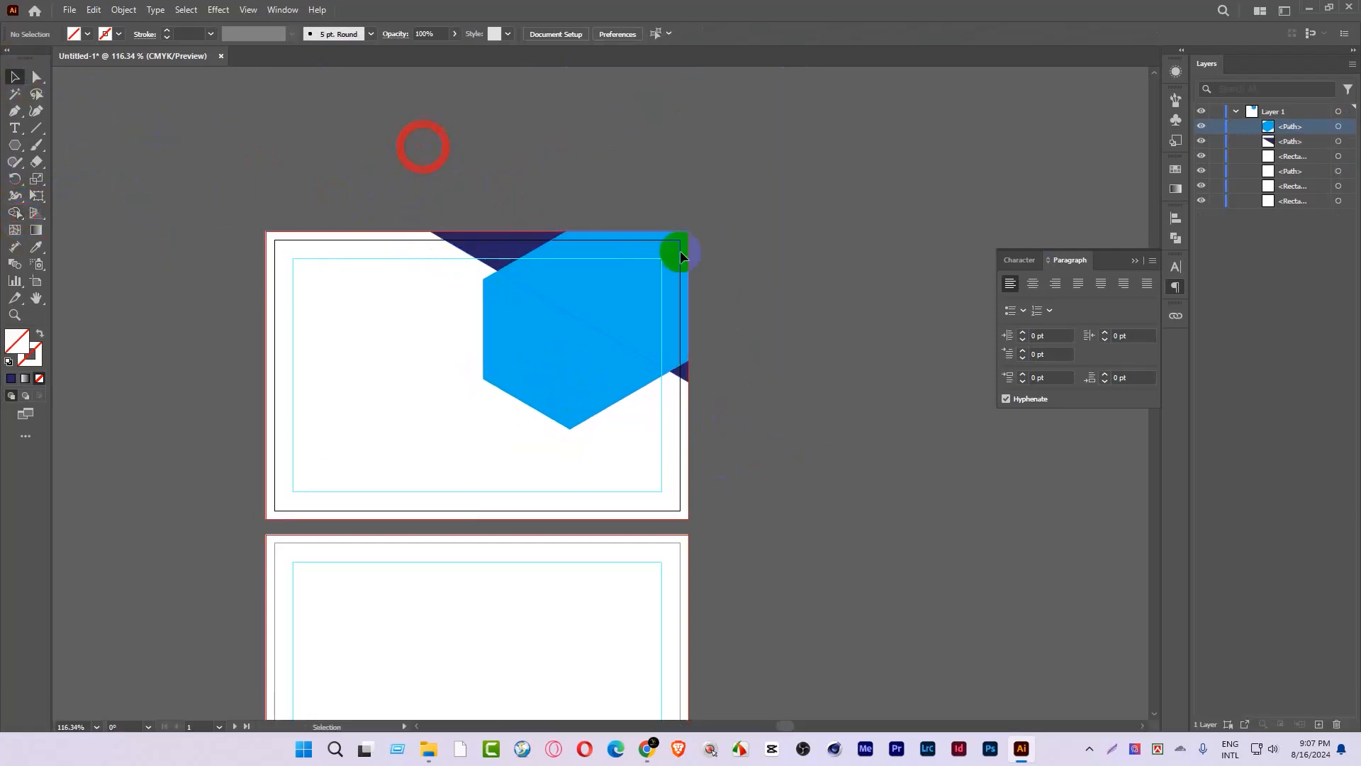
Step: Start placing an image and open the Black & White folder inside Commercial Free Image on the D: drive
key(ctrl+space)
drag(743, 302, 732, 463)
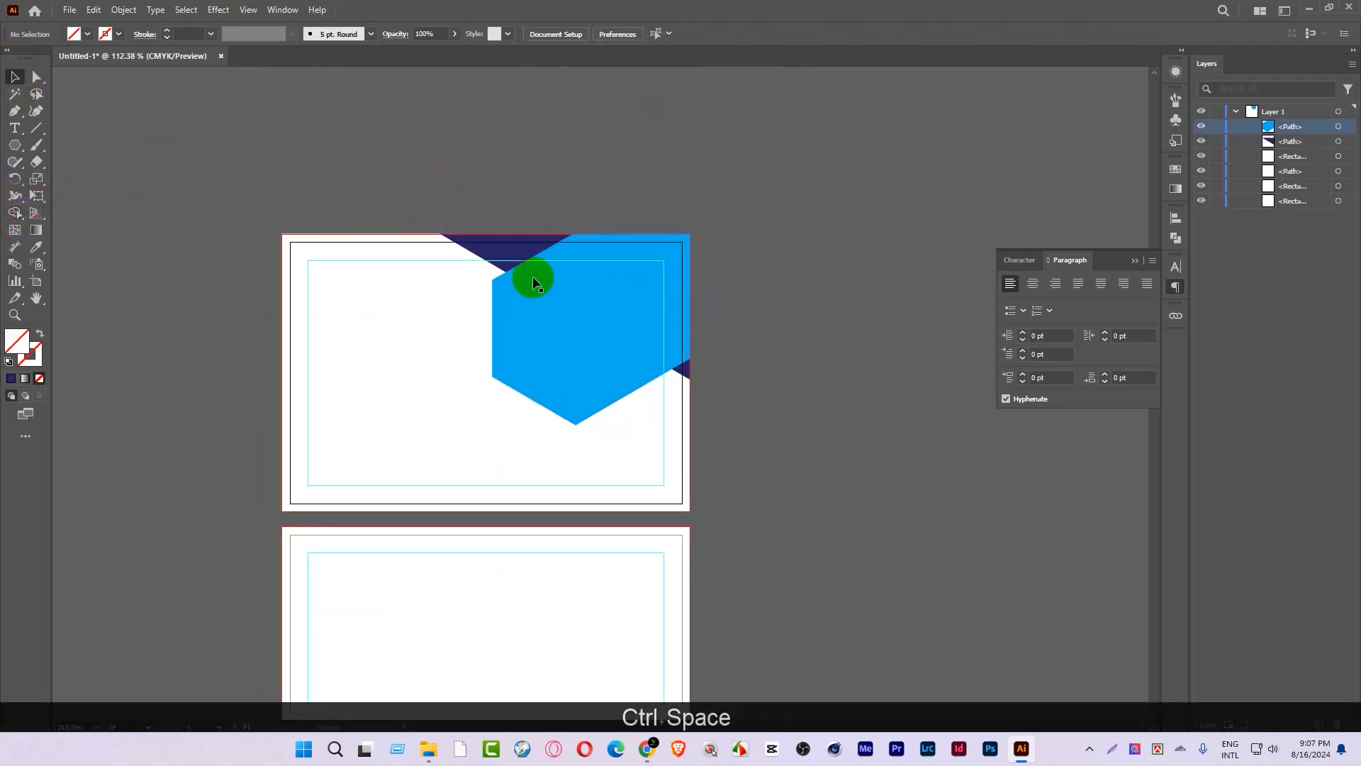
drag(532, 276, 592, 310)
click(73, 9)
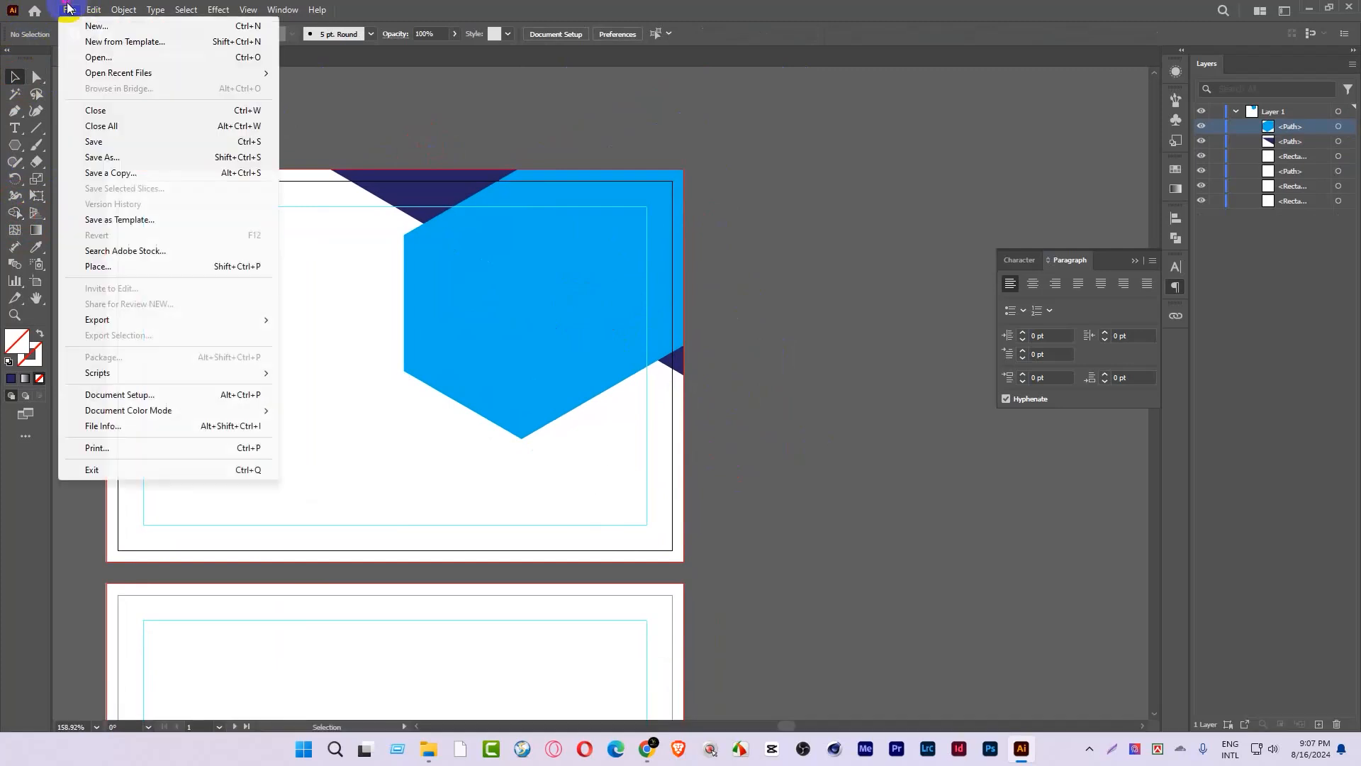
click(106, 264)
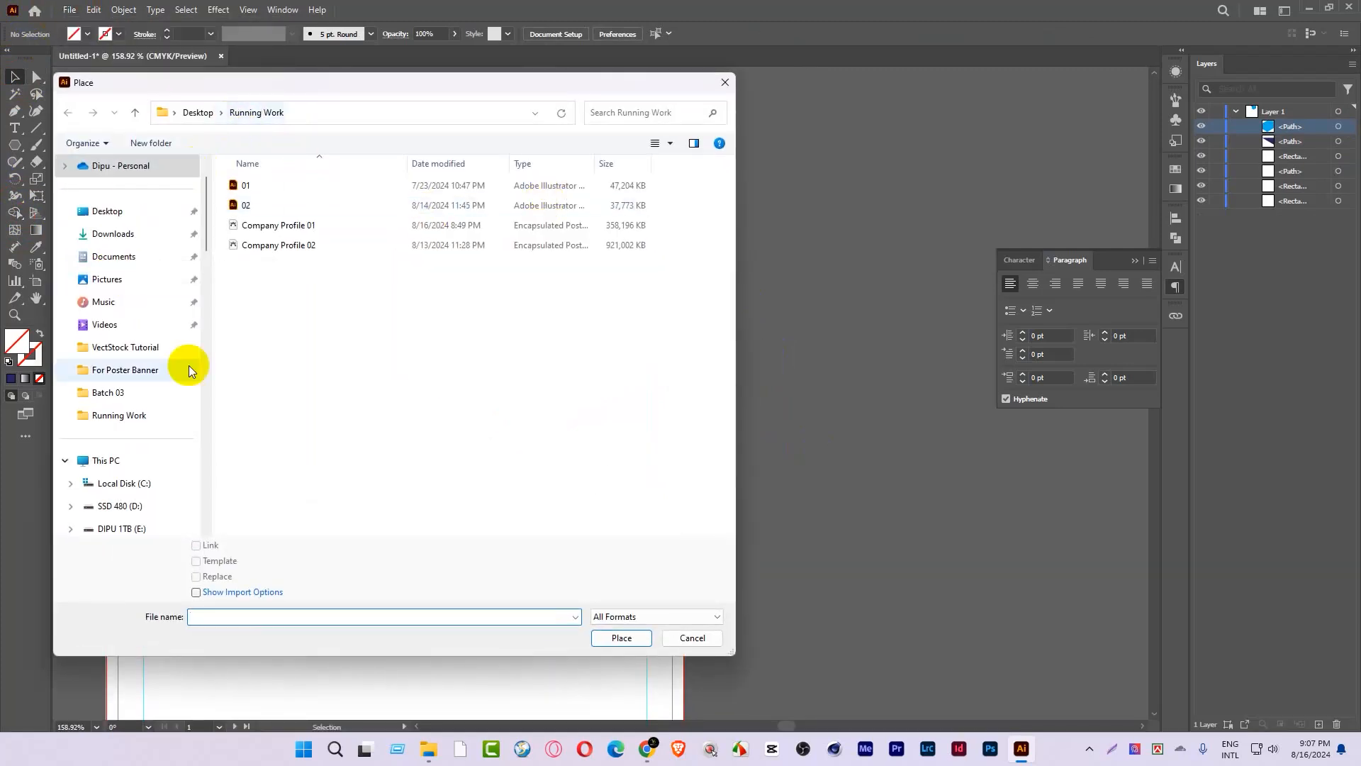
click(131, 505)
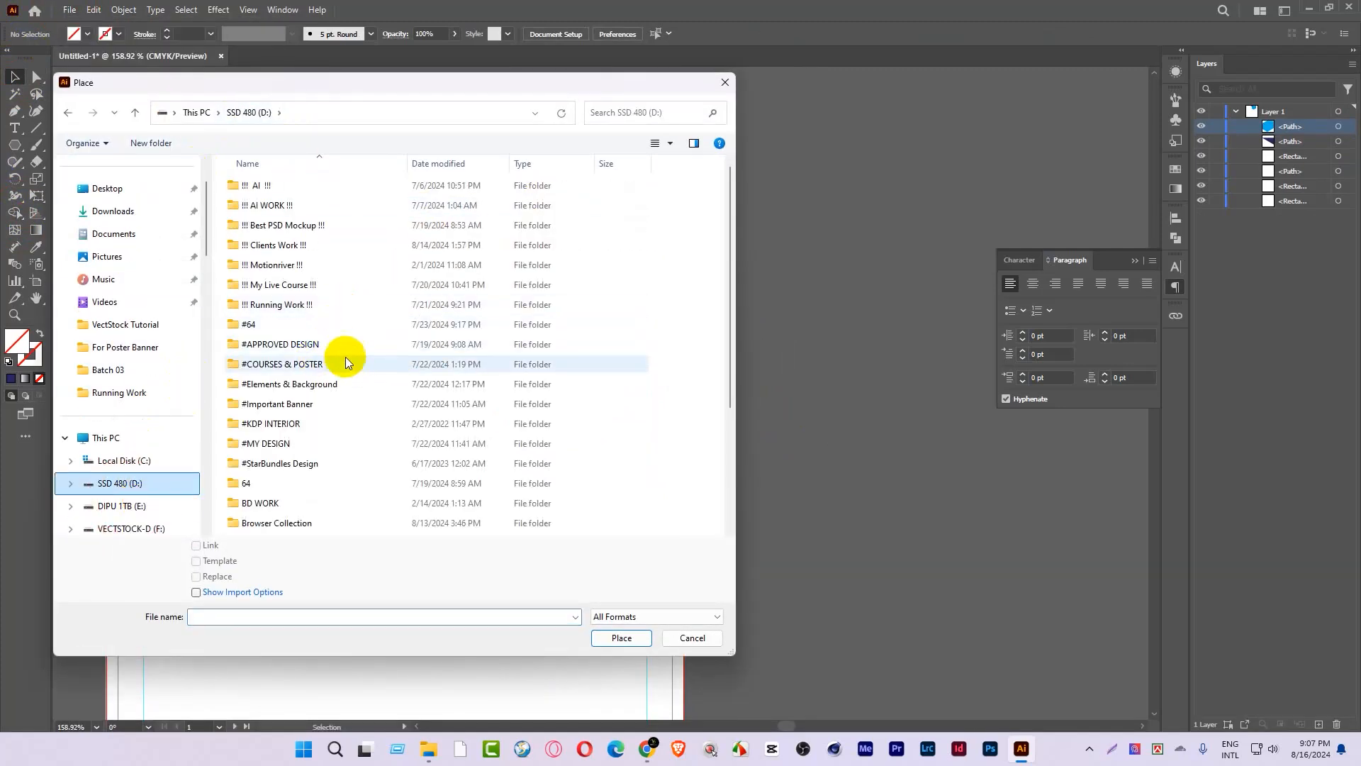
scroll(300, 425, down, 1)
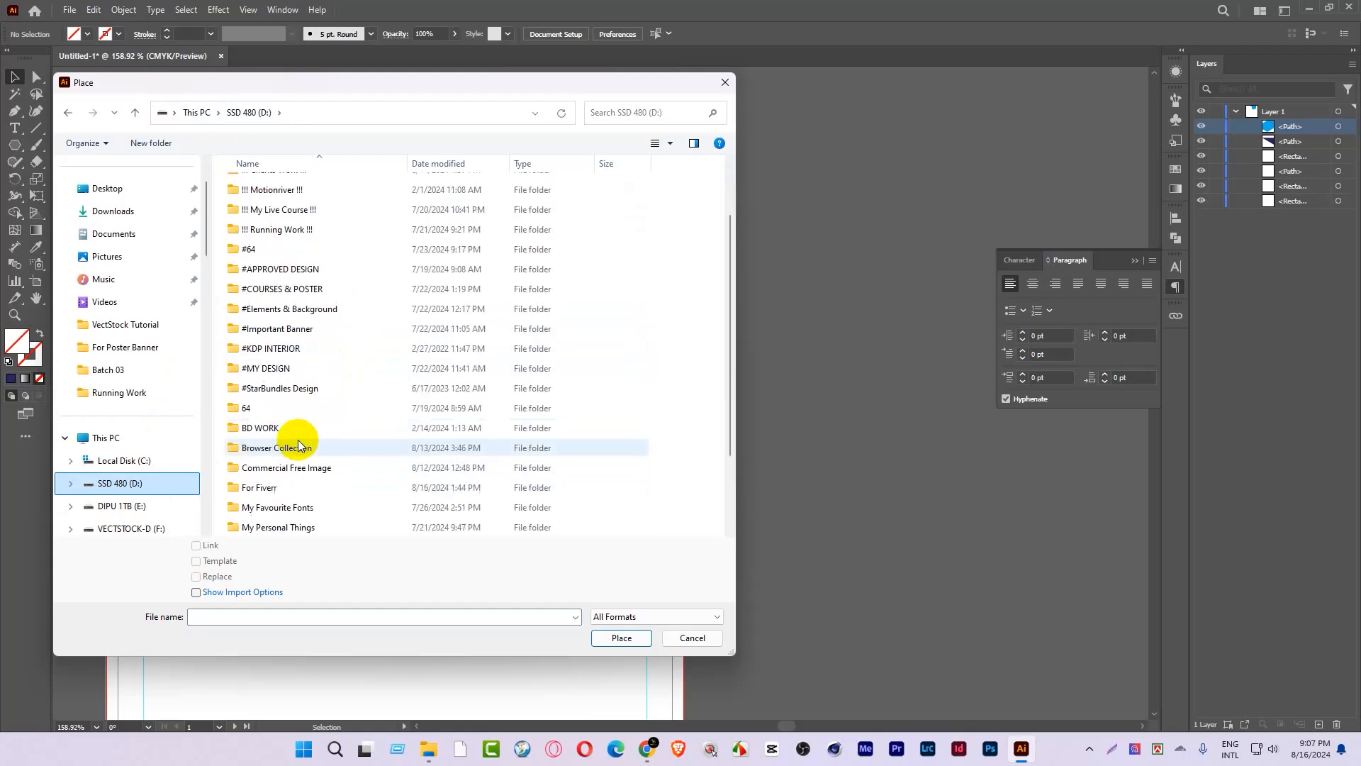
double_click(331, 466)
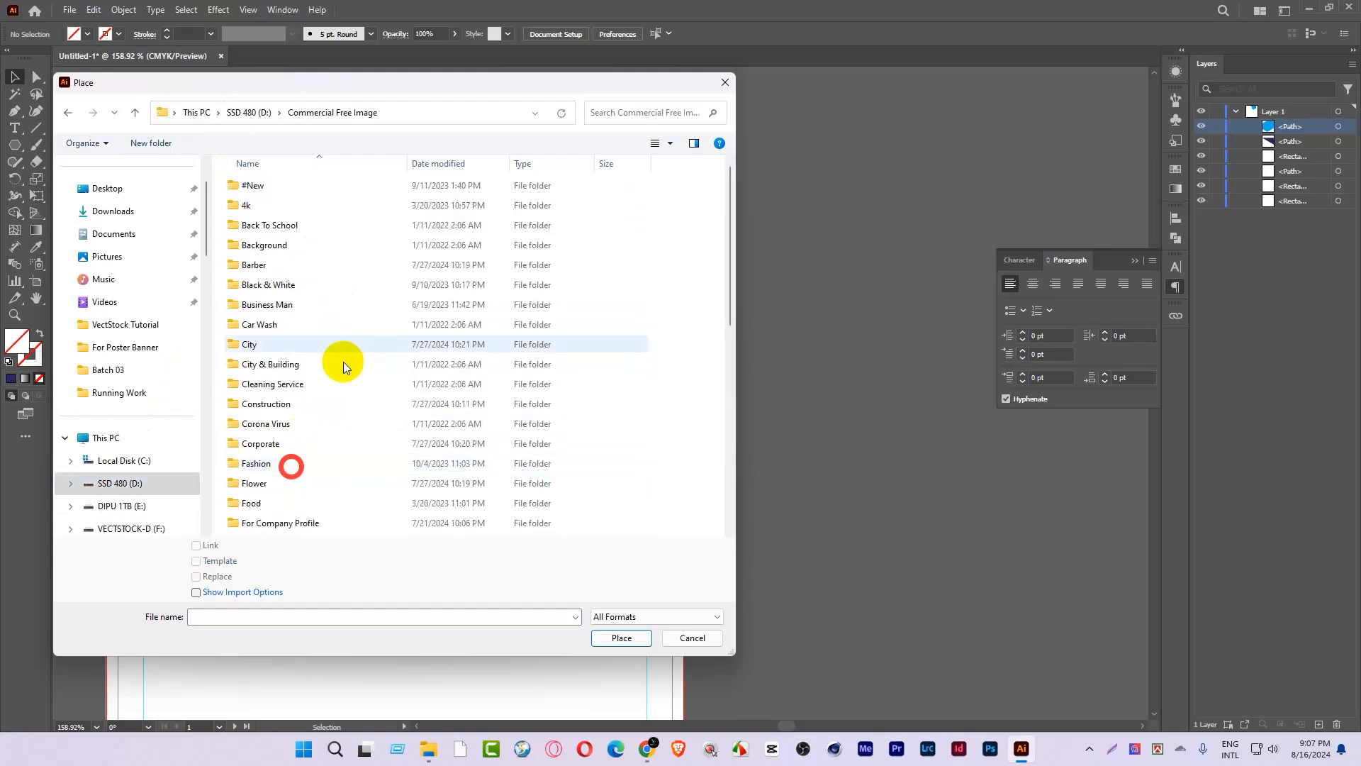
double_click(262, 291)
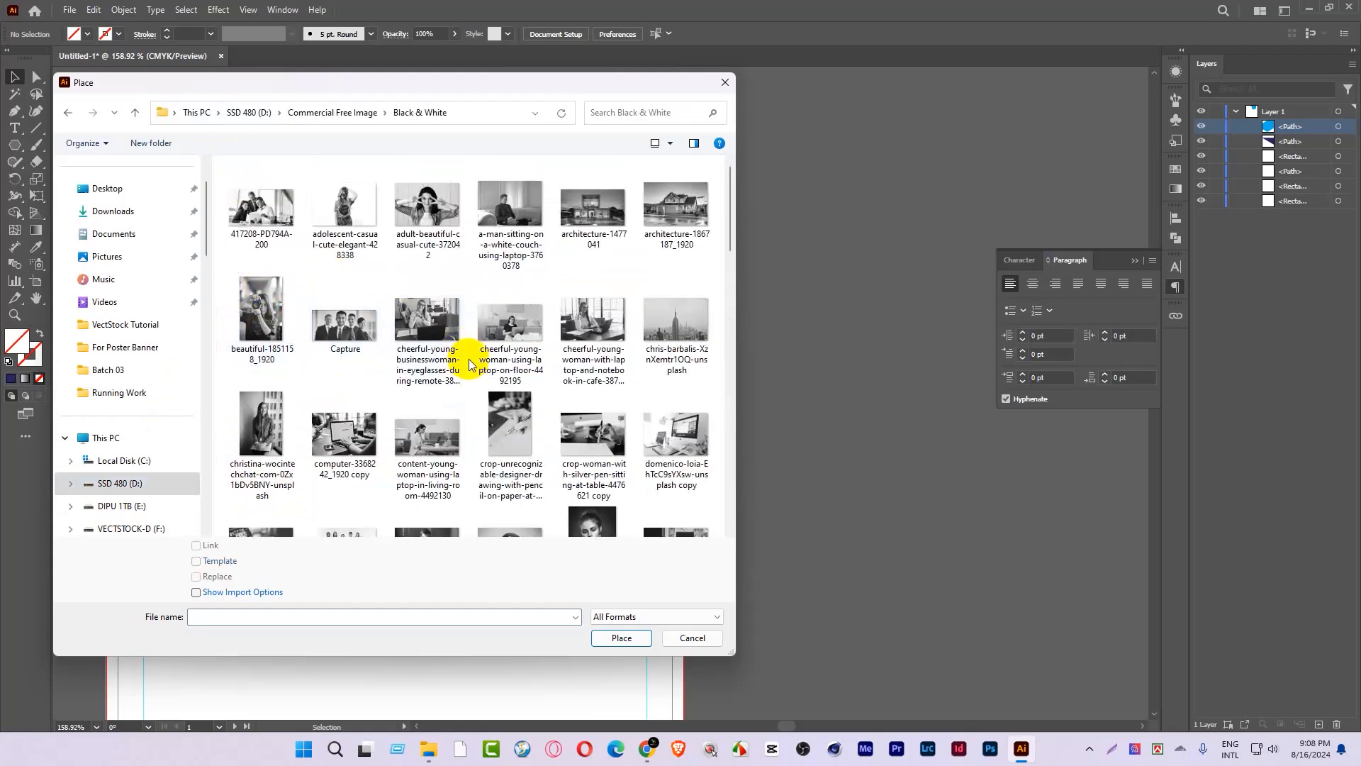
Step: Place the O70LL00 photo of businessmen at about 4.11 × 2.74 in over the hexagonal shape
scroll(497, 316, down, 2)
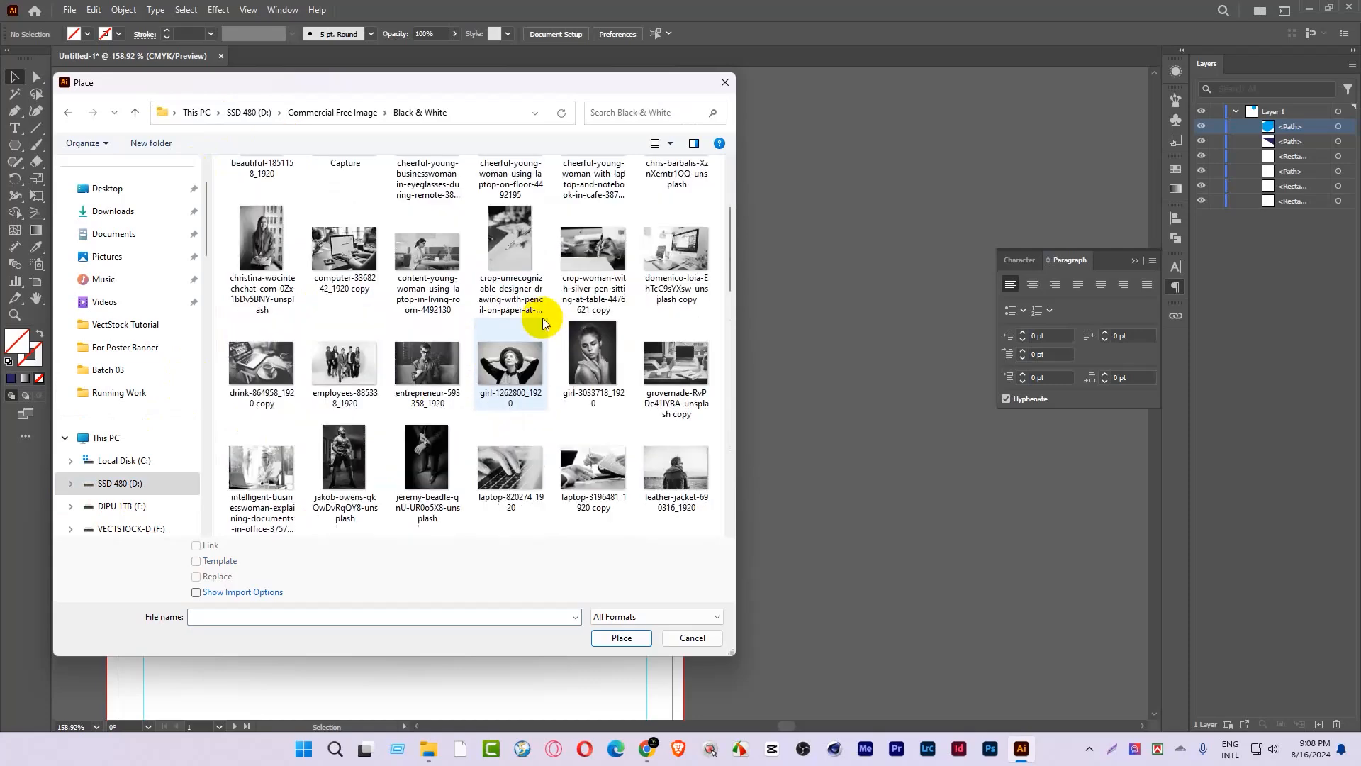
scroll(518, 333, down, 5)
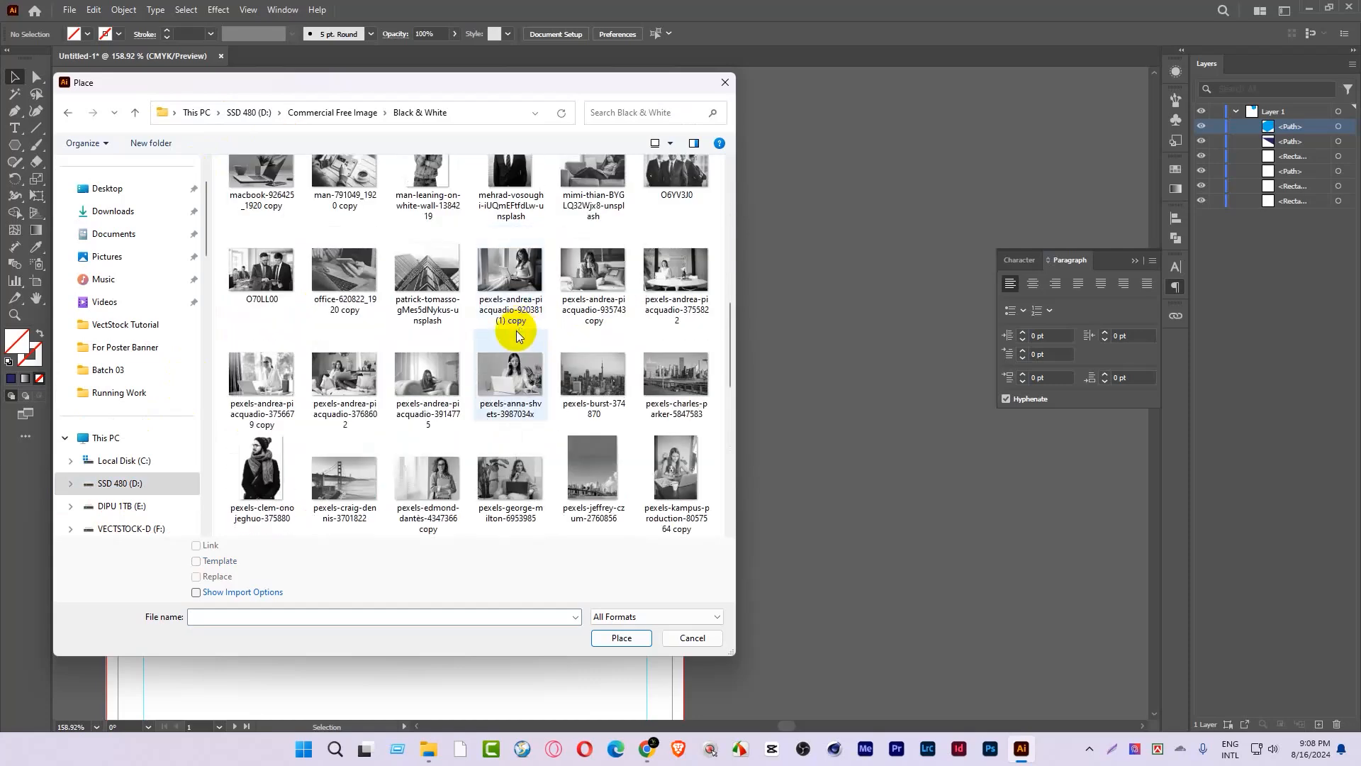
click(262, 273)
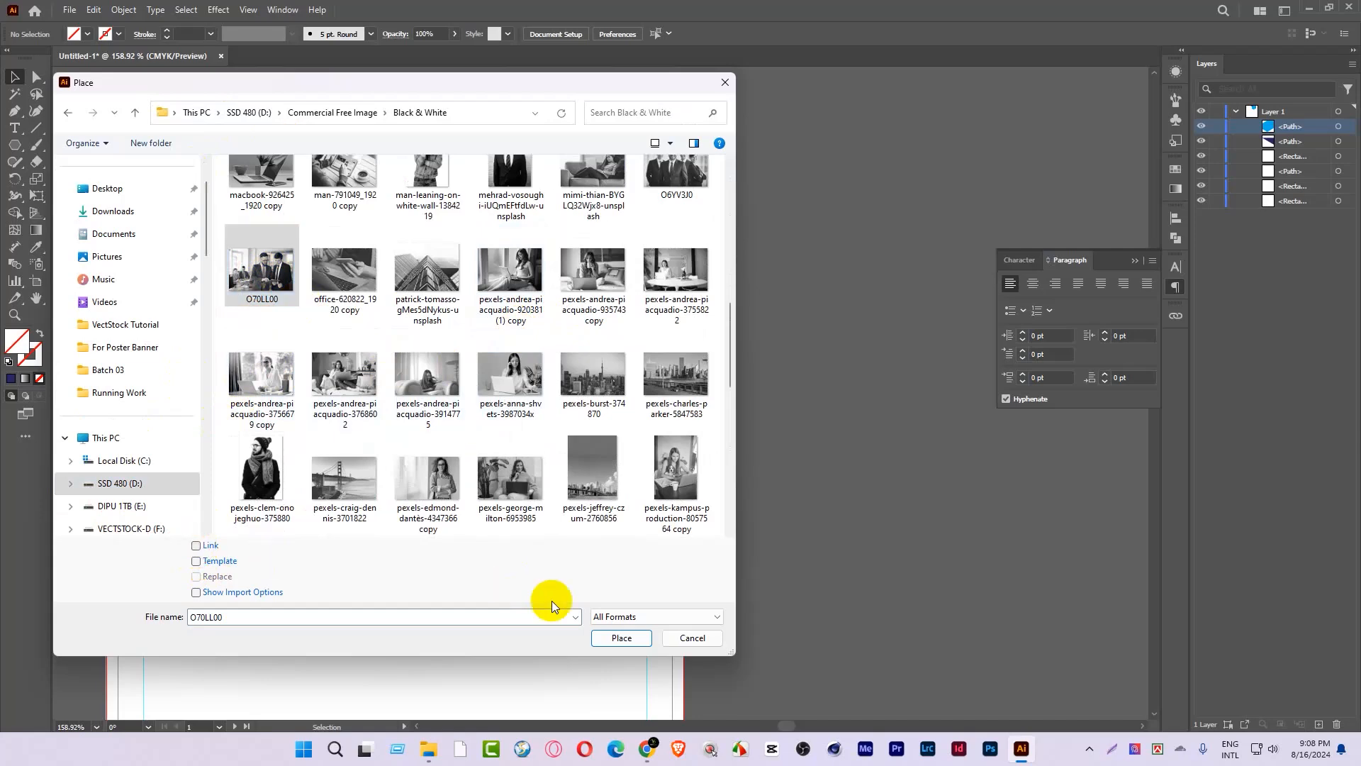
click(618, 641)
drag(388, 156, 768, 478)
drag(711, 253, 643, 346)
Step: Bring the blue hexagonal shape in front of the photo and set its opacity to 79%
click(543, 190)
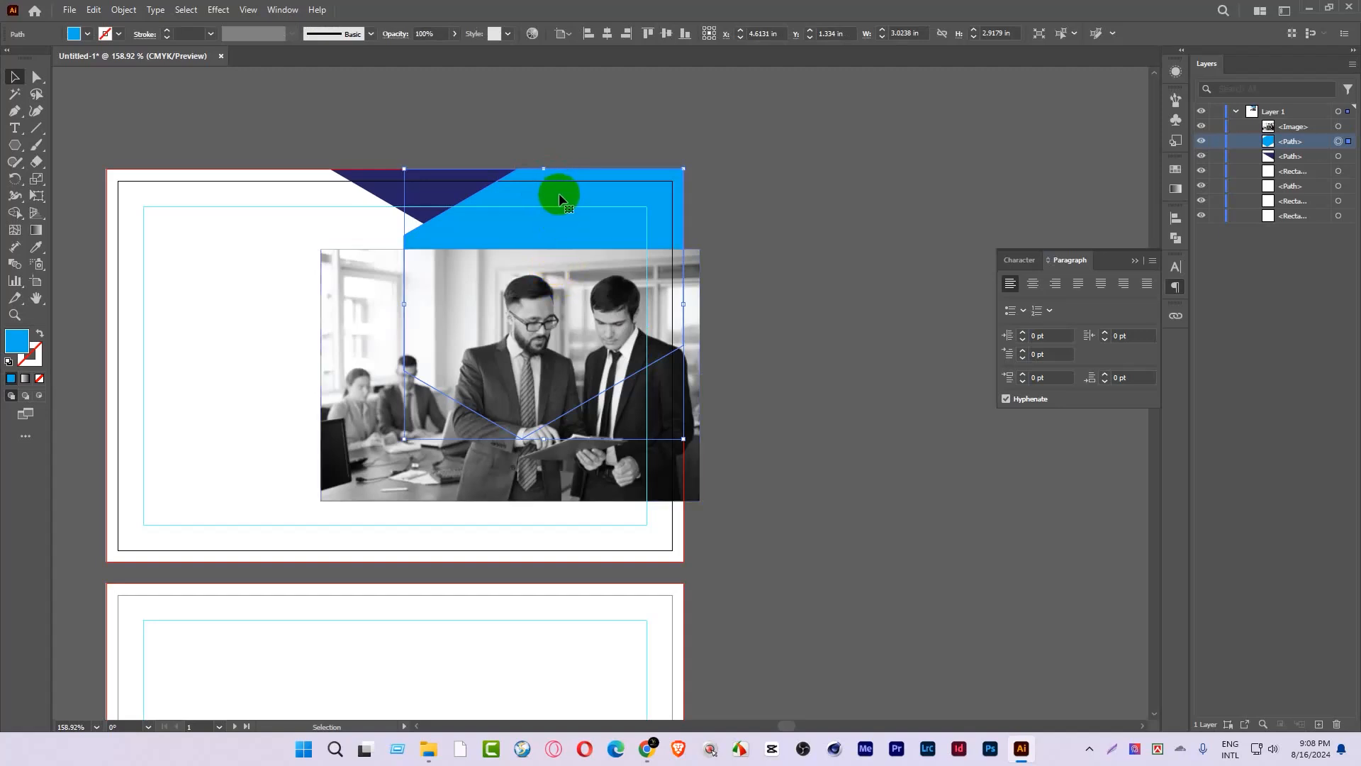
right_click(558, 193)
mouse_move(683, 551)
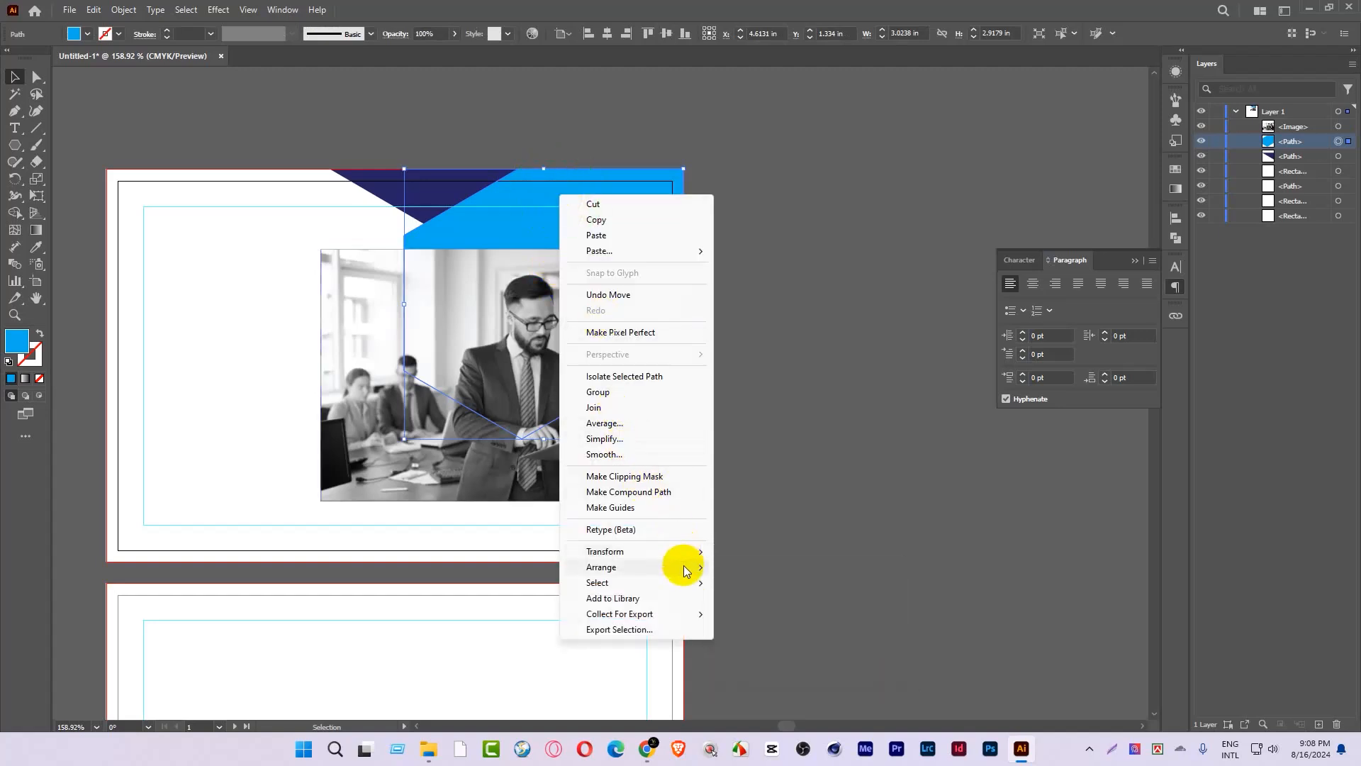
click(751, 567)
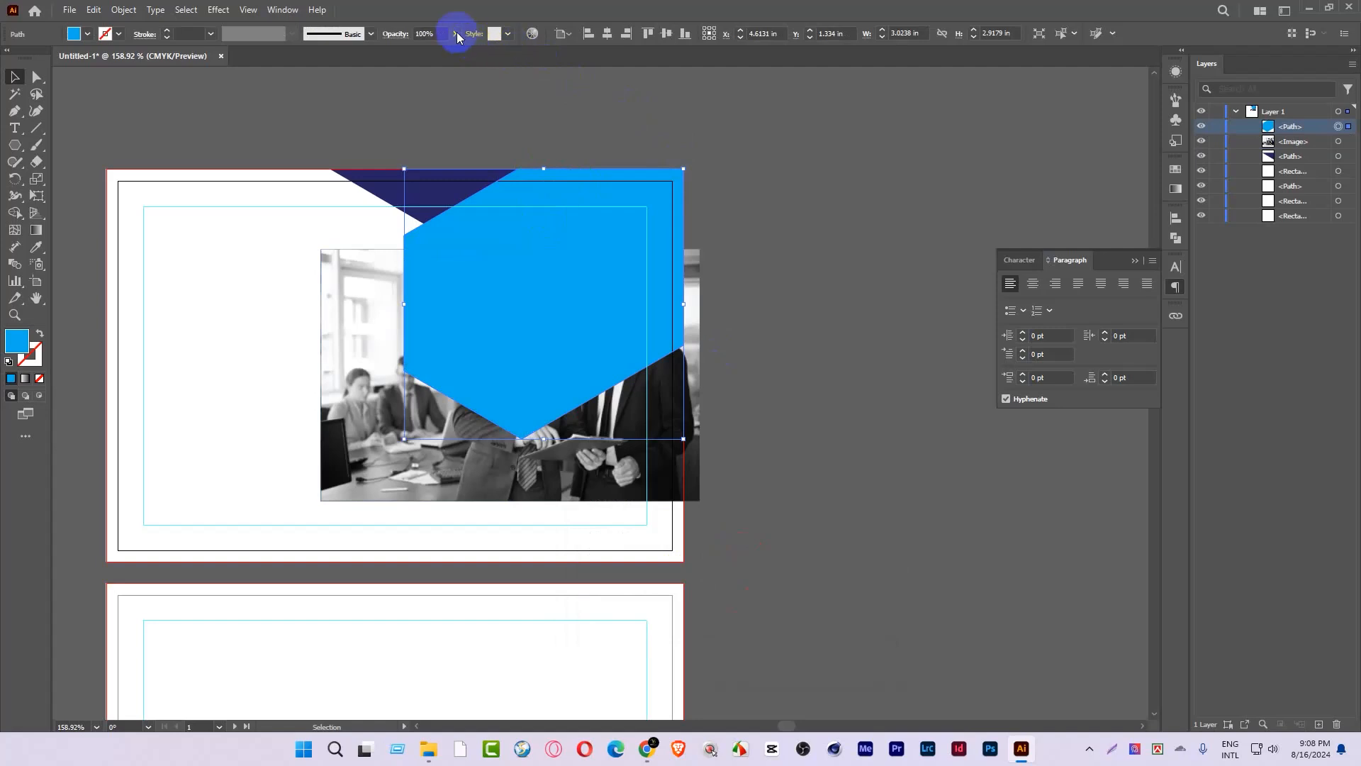
drag(451, 62, 439, 56)
click(863, 246)
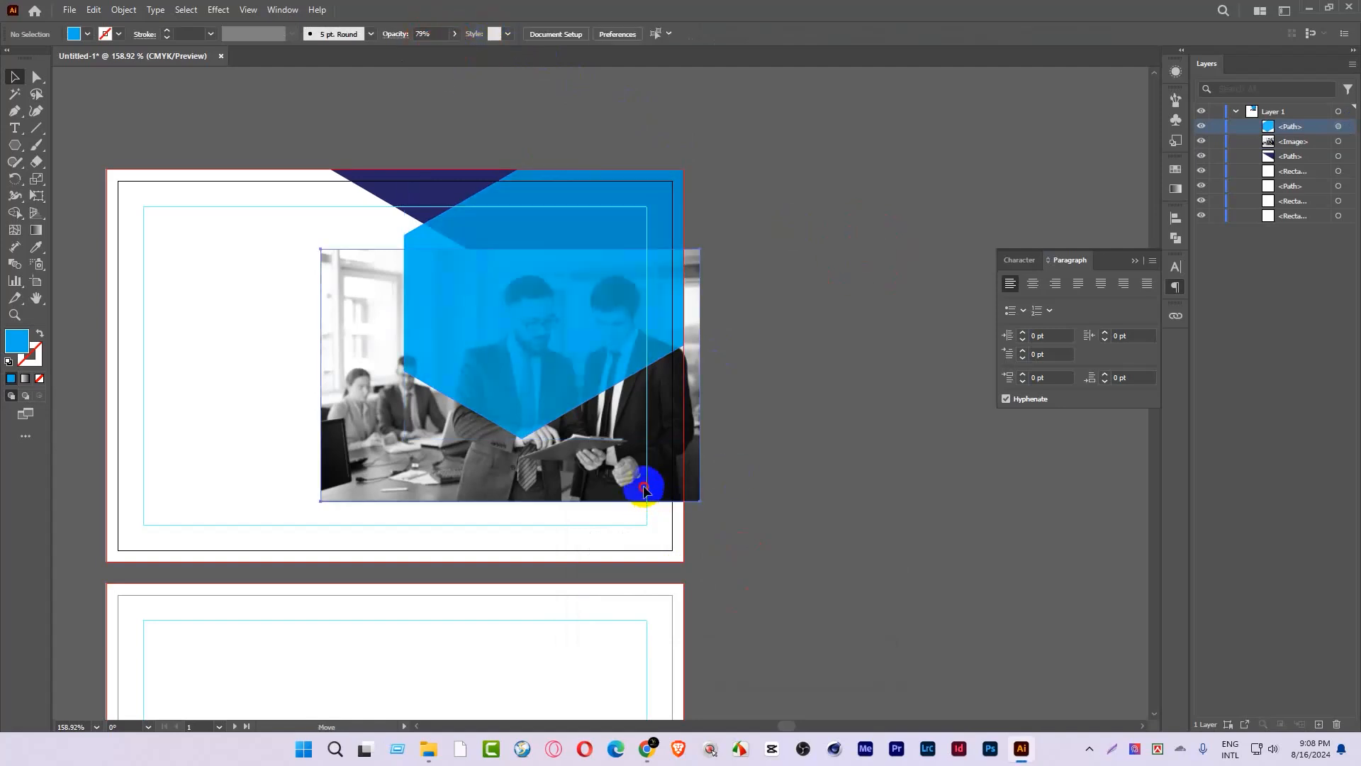
Step: Move the photo up behind the hexagonal shape and enlarge it to about 4.51 × 3.00 in so it covers the whole shape
drag(643, 489, 640, 406)
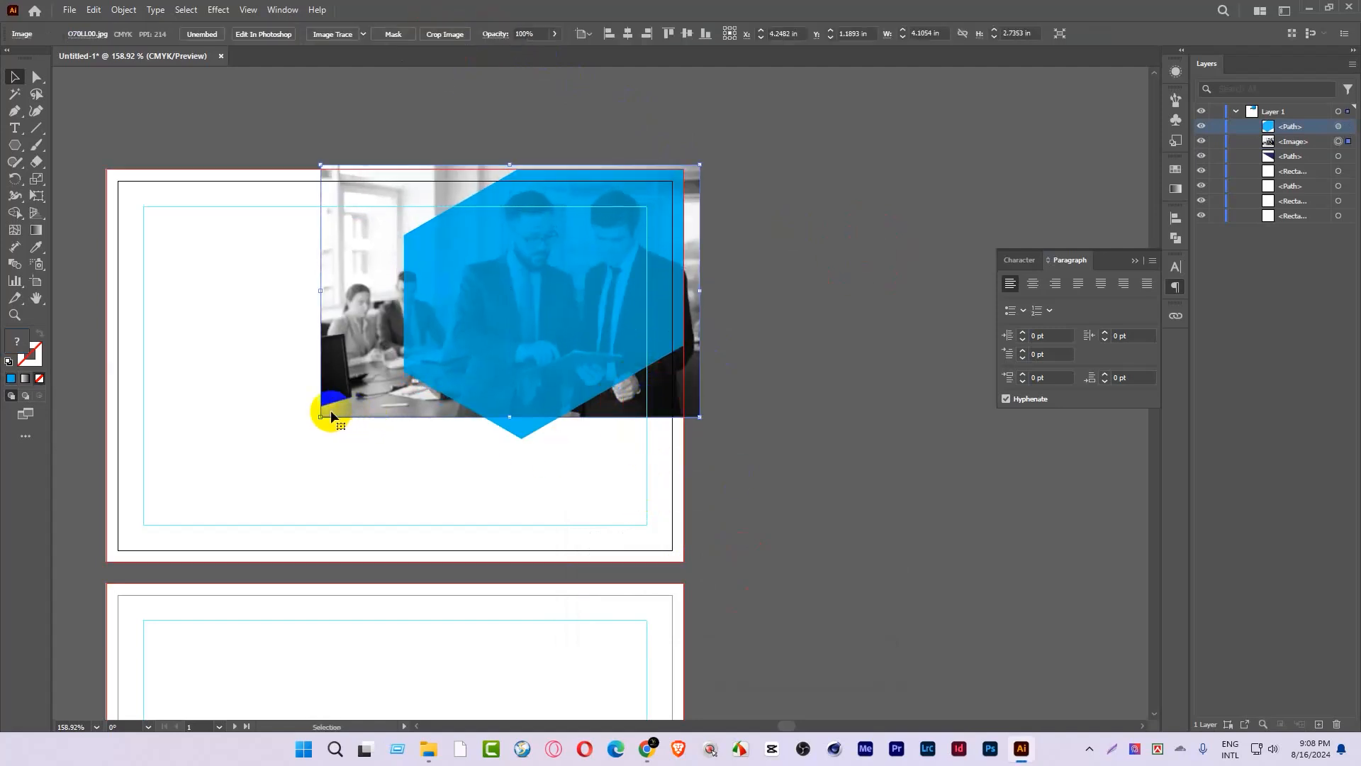
drag(324, 414, 261, 442)
drag(498, 236, 508, 293)
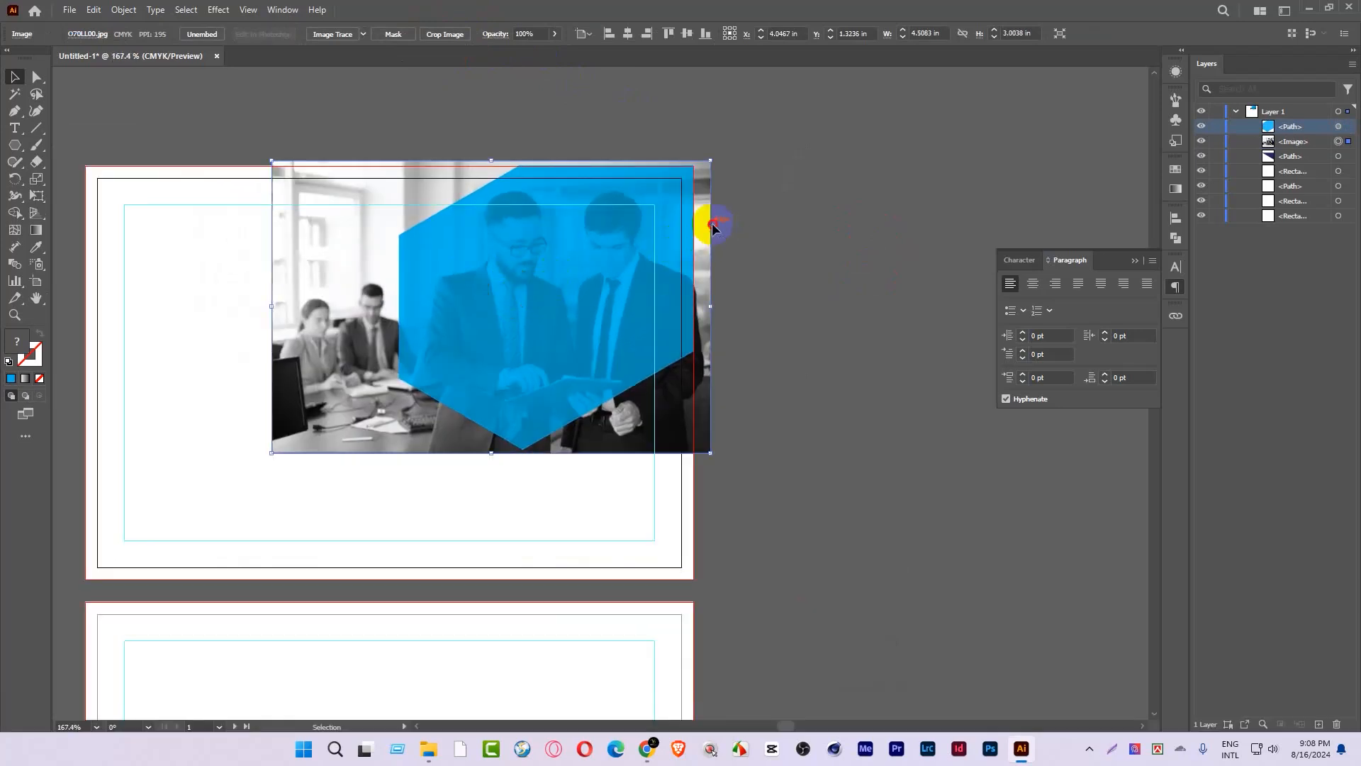
Step: Nudge the photo up slightly and make a clipping mask from the hexagonal shape and the photo
drag(712, 226, 712, 224)
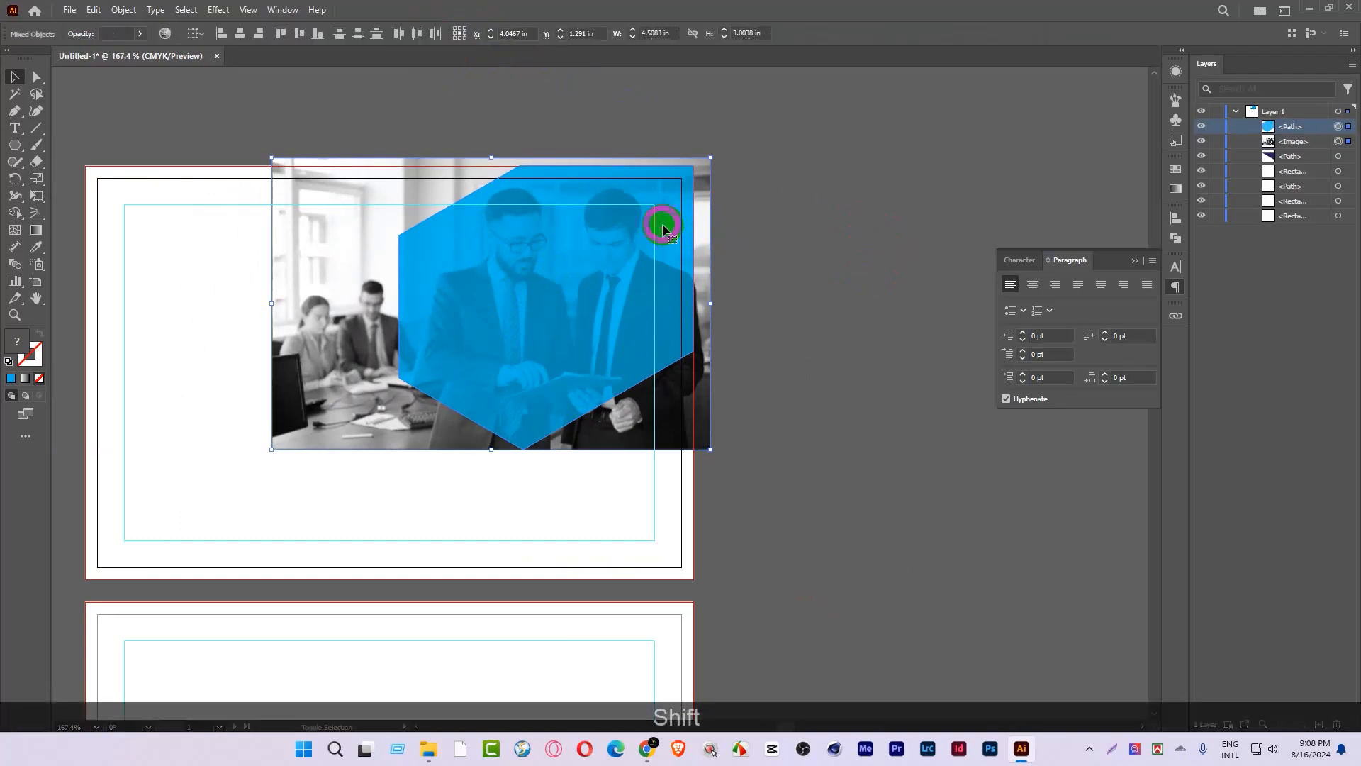
key(ctrl+shift+7)
drag(686, 289, 687, 429)
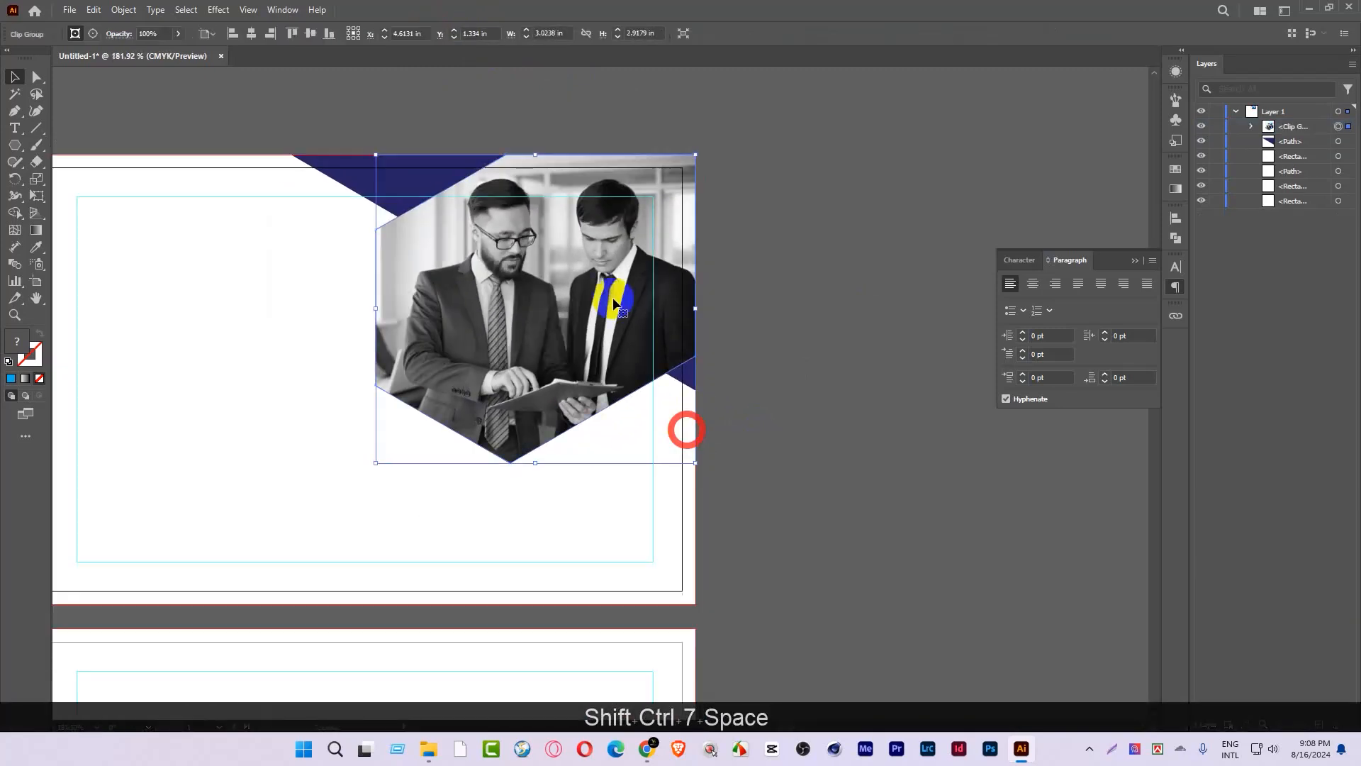
Step: Inside the clip group, enlarge the photo to about 4.63 × 3.09 in and shift it slightly within the hexagonal mask
click(456, 170)
mouse_move(292, 389)
mouse_down()
mouse_move(189, 444)
mouse_move(276, 396)
mouse_move(283, 364)
mouse_move(255, 397)
mouse_move(264, 389)
mouse_up()
click(391, 262)
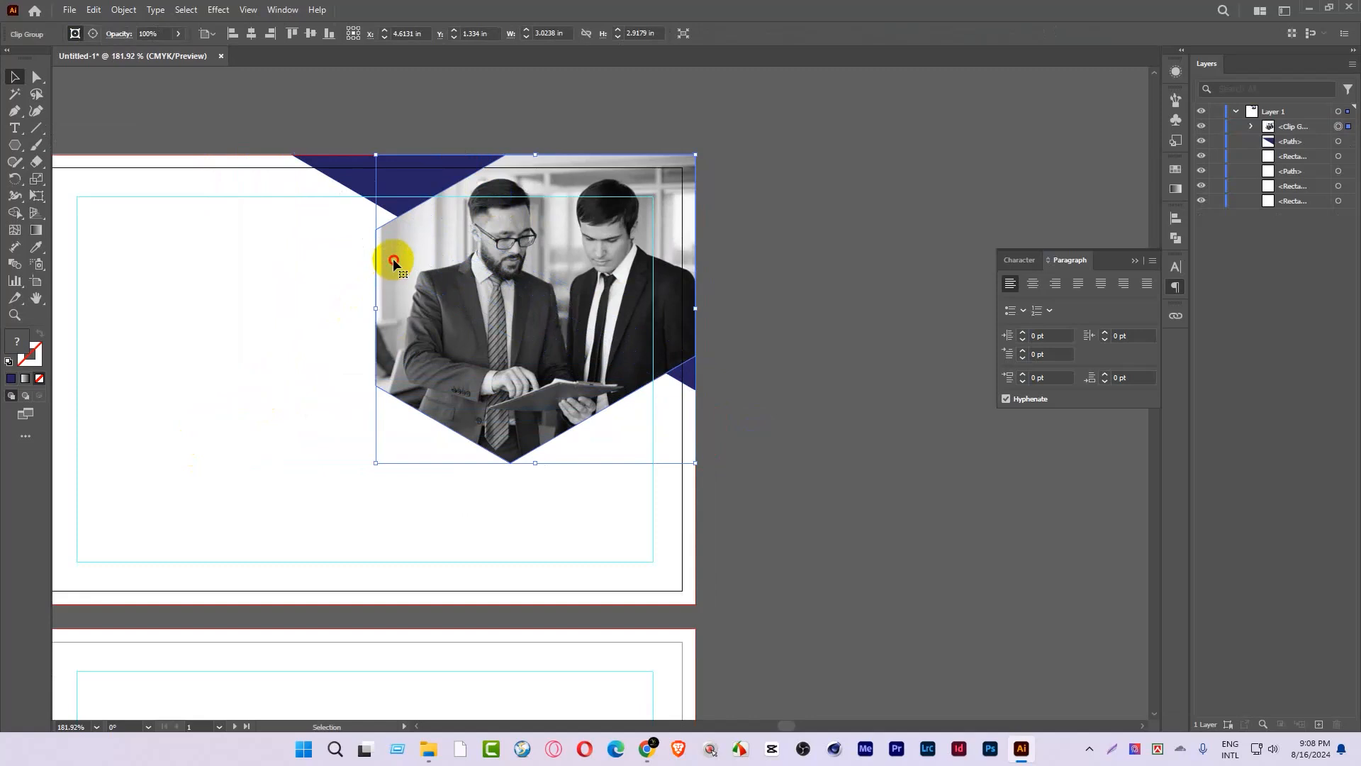
double_click(393, 260)
drag(238, 303, 224, 307)
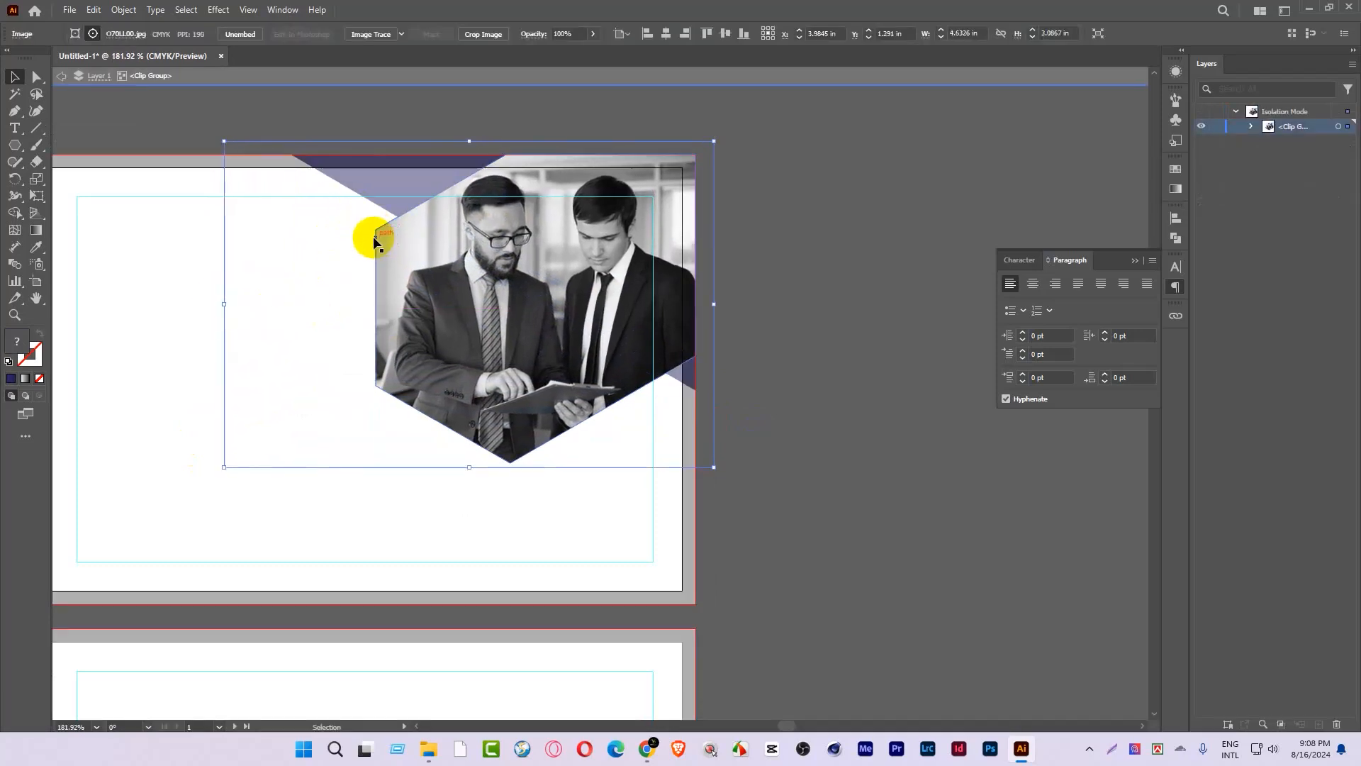
double_click(822, 235)
Step: Check the front's composition with the guides hidden, and show the guides again
key(ctrl+semicolon)
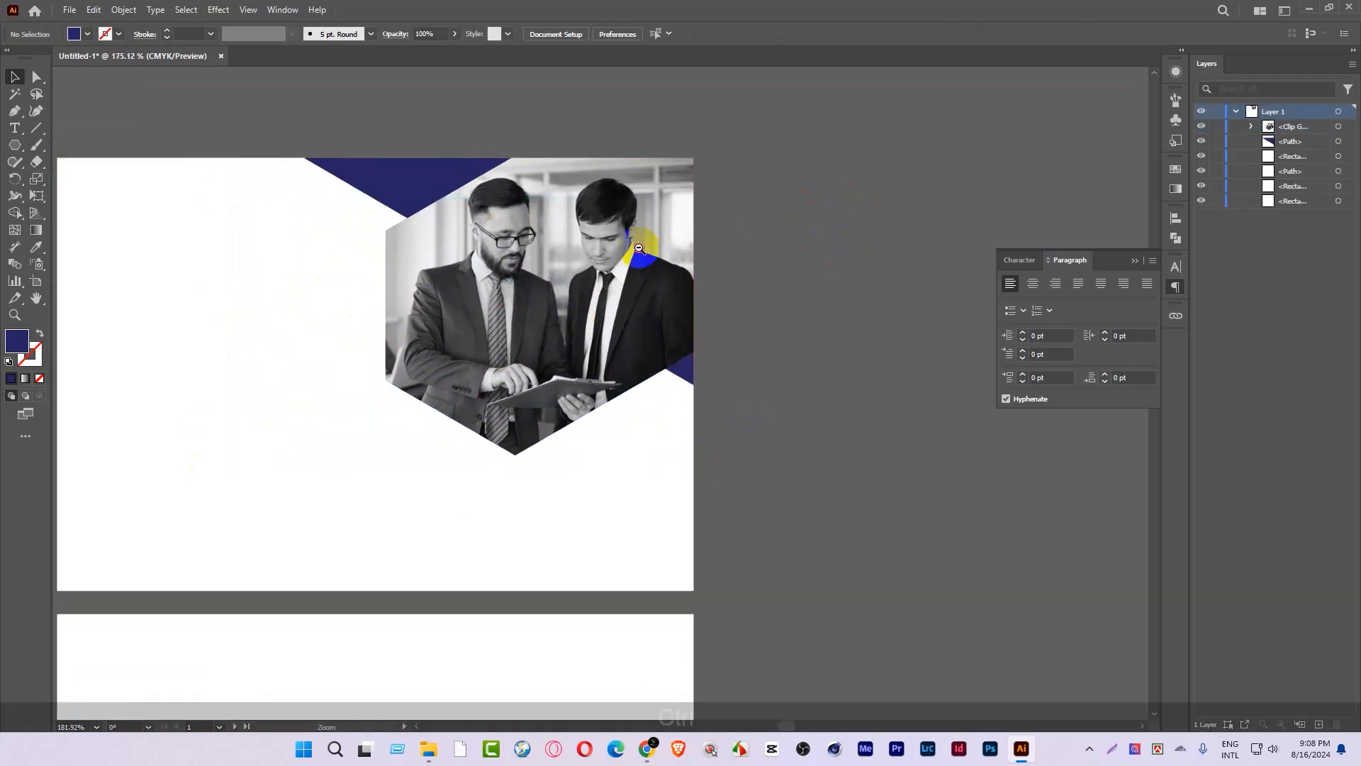
key(ctrl+minus)
drag(496, 242, 627, 443)
key(ctrl+semicolon)
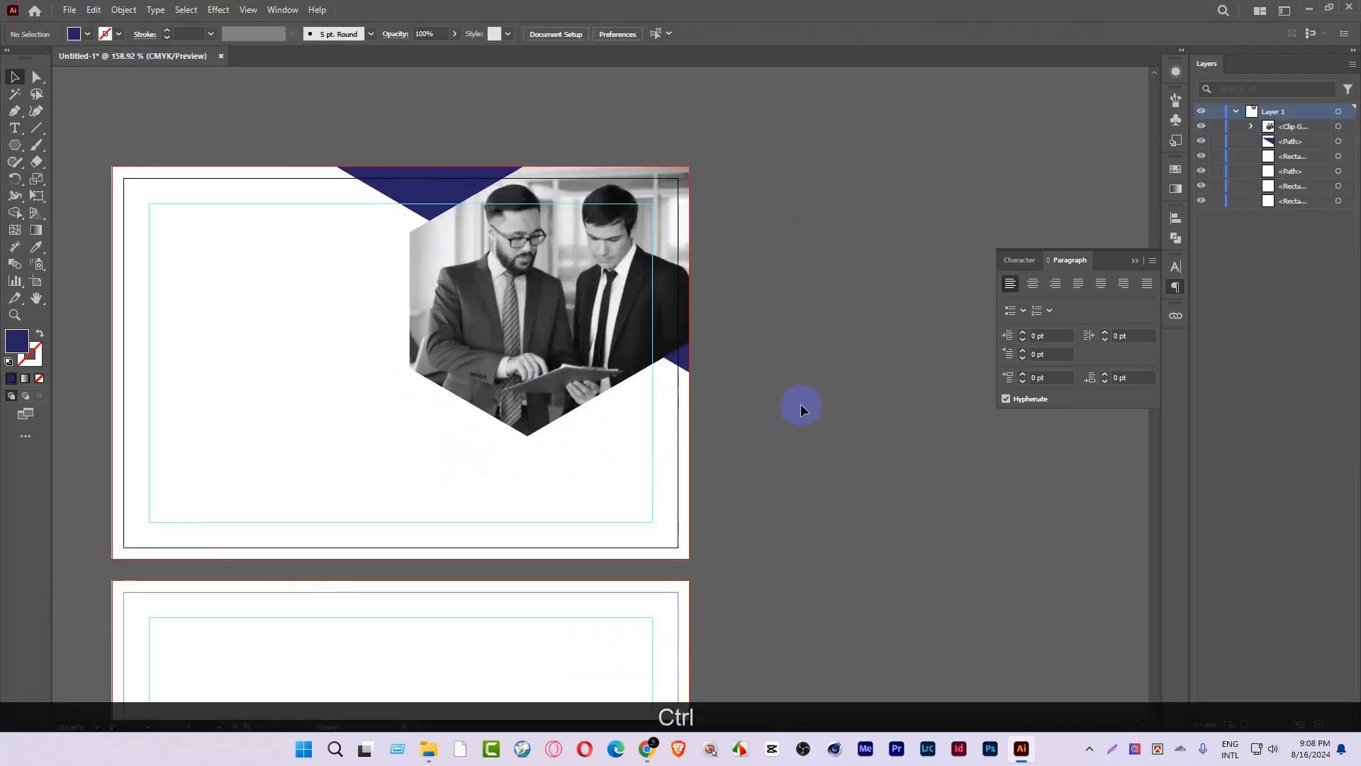
Step: Duplicate the clipped hexagonal photo in place, directly in front of the original
click(573, 245)
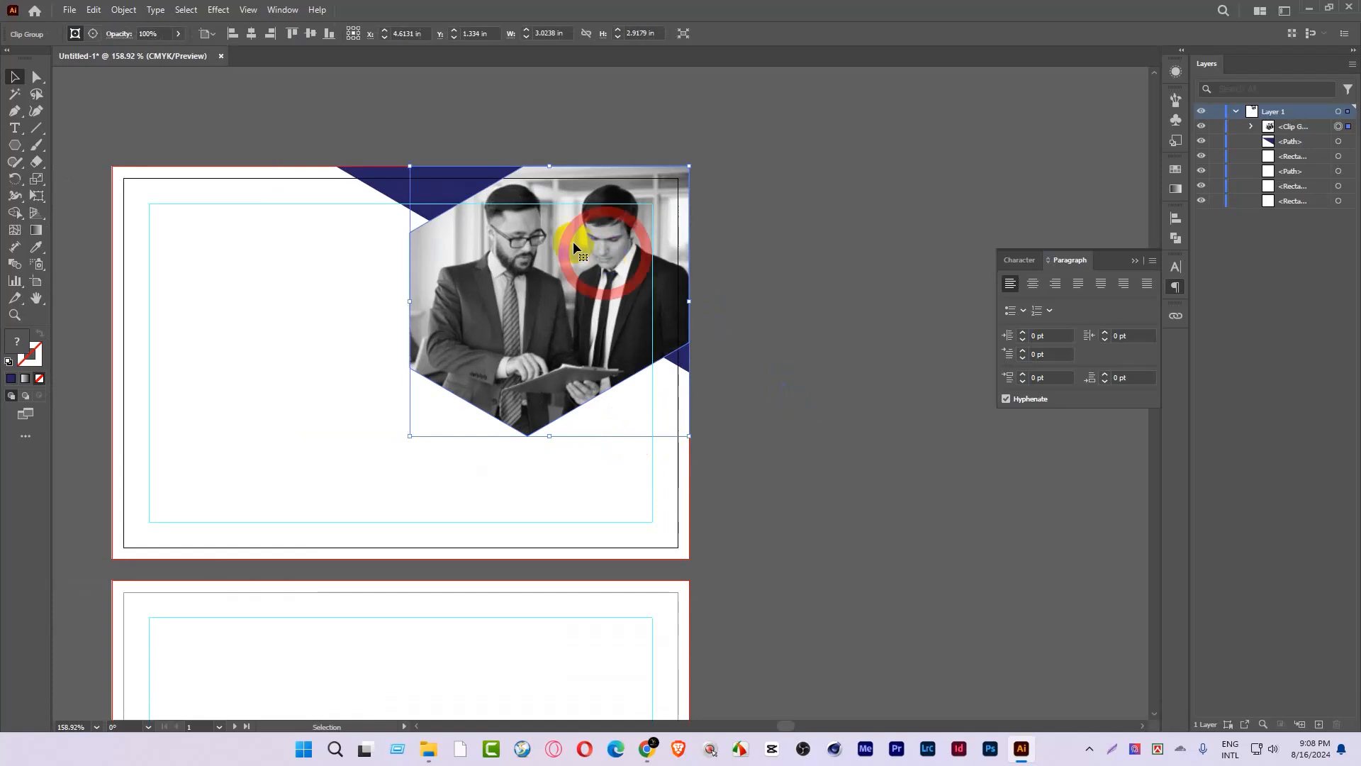
ctrl+click(571, 285)
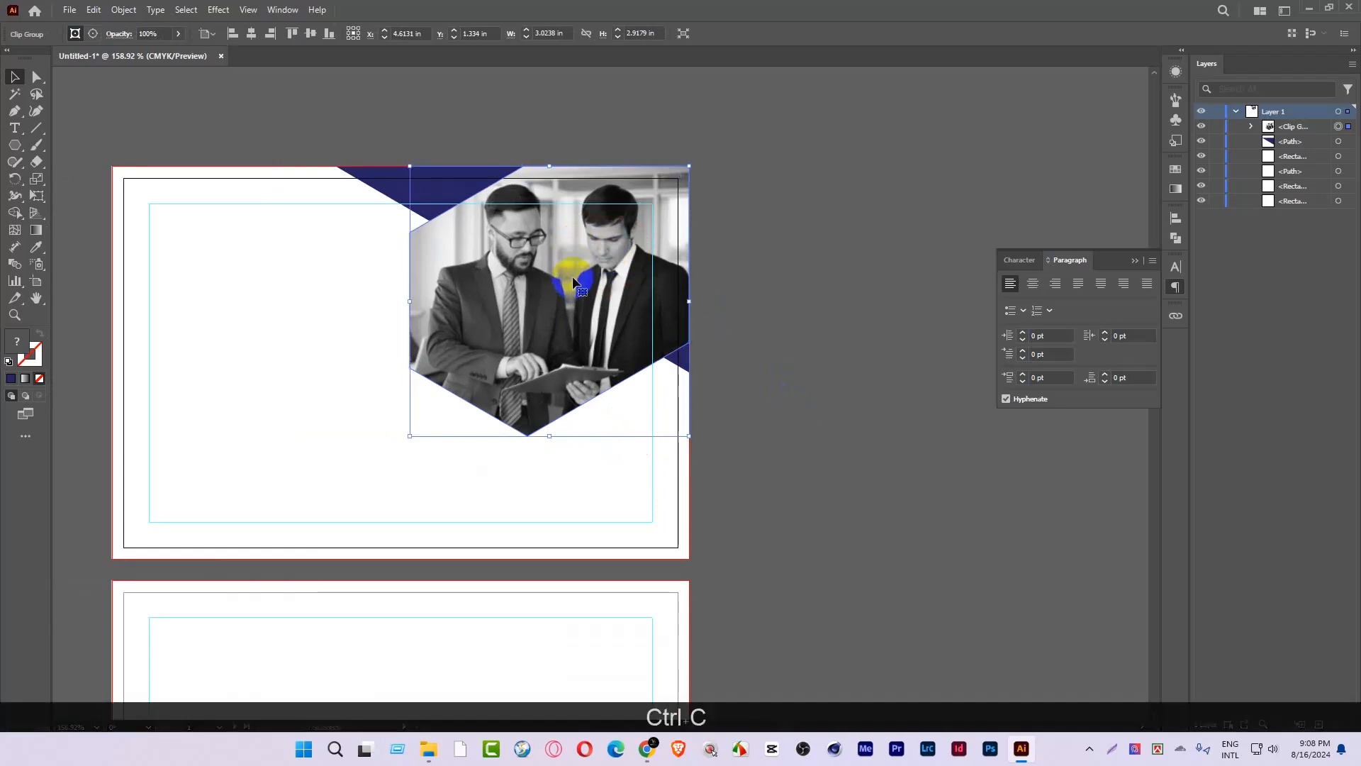
key(ctrl)
key(ctrl+f)
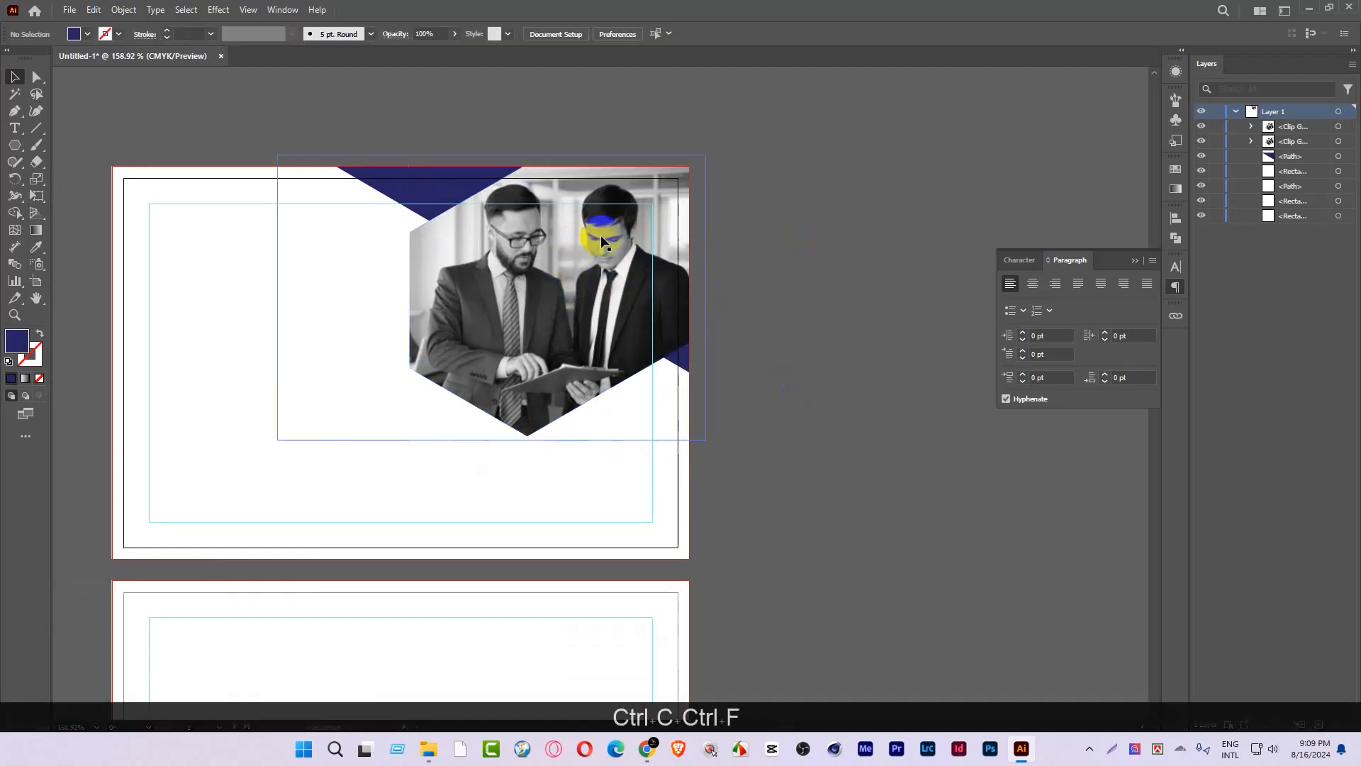
Step: Move the two clipped photo copies apart beyond the artboard, and undo both moves
drag(601, 236, 766, 390)
drag(640, 271, 941, 238)
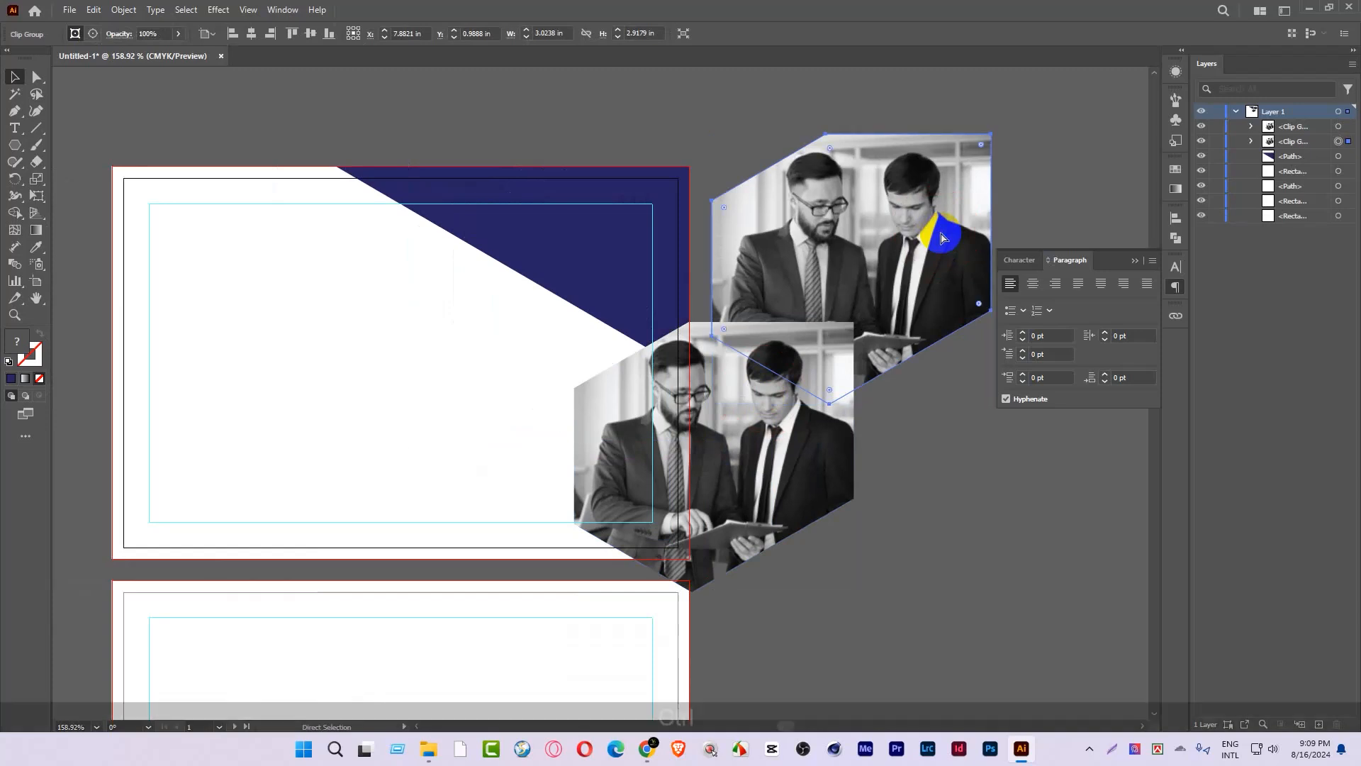
key(ctrl+z)
key(ctrl+z)
Step: Release the clipping mask of the front copy of the hexagonal photo
click(494, 271)
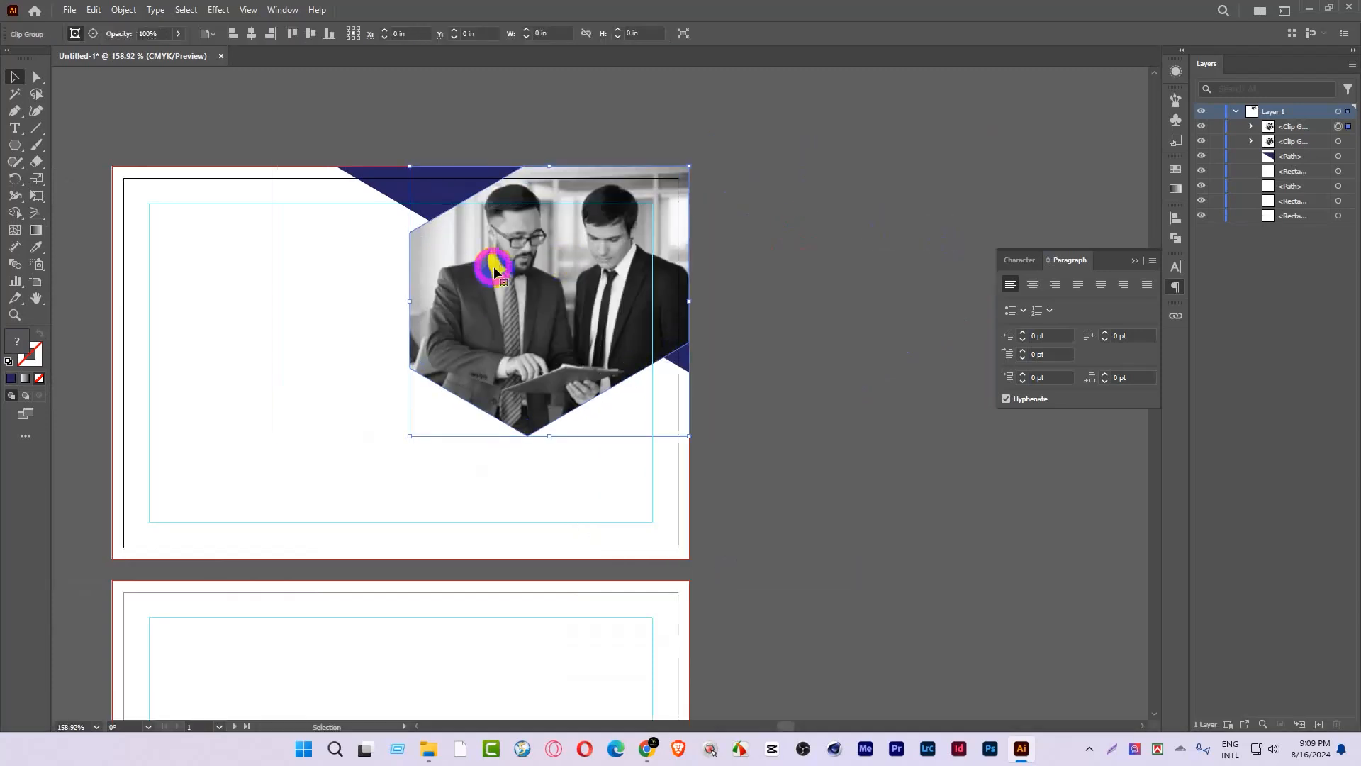
right_click(494, 271)
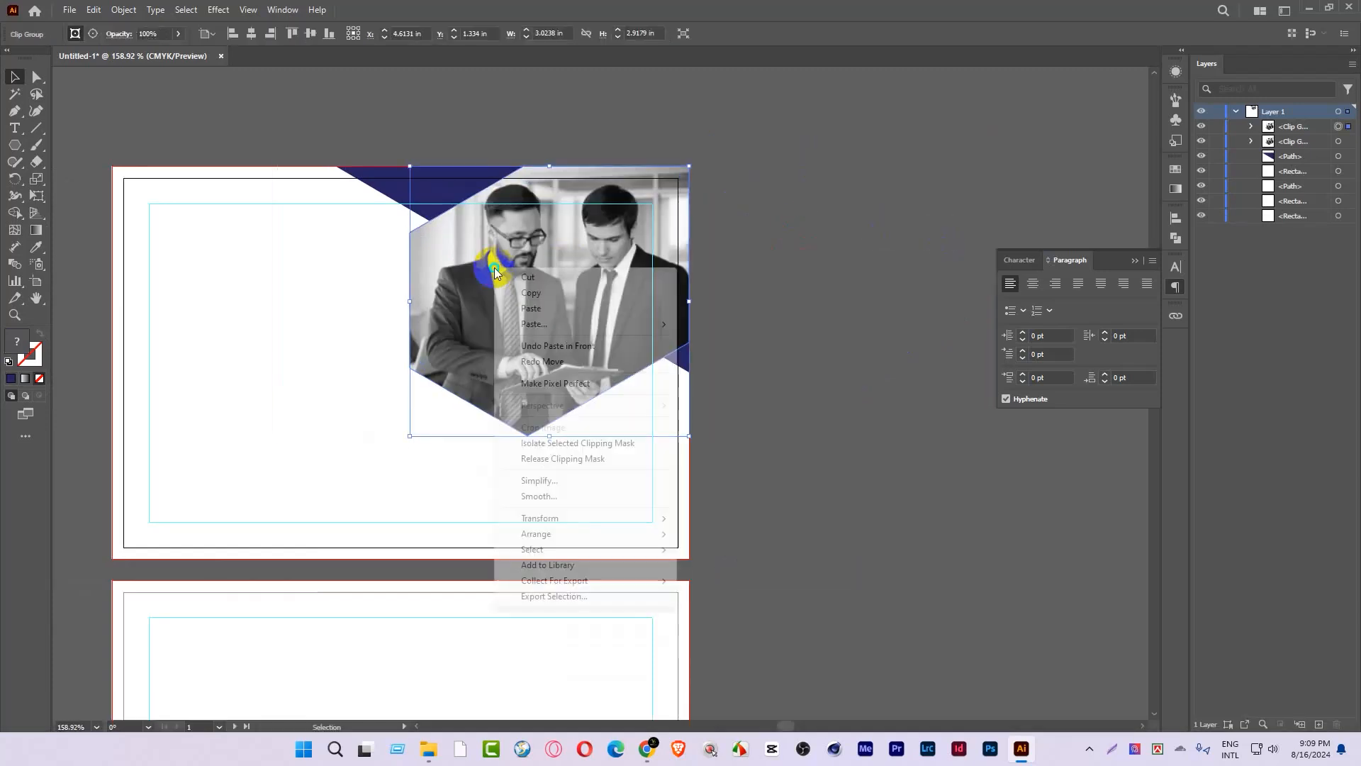
click(576, 465)
Step: Fill the released hexagonal path with green and delete the unclipped photo behind it
click(446, 210)
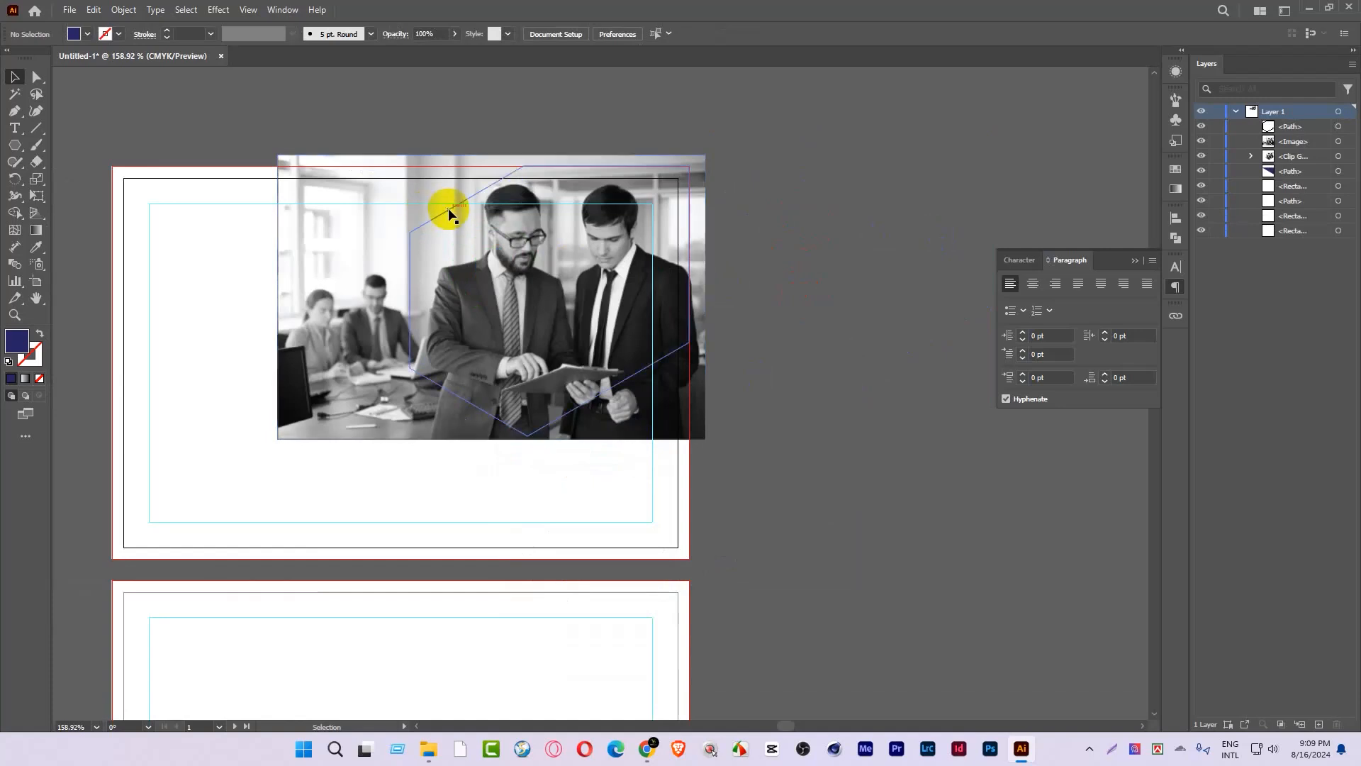
click(85, 33)
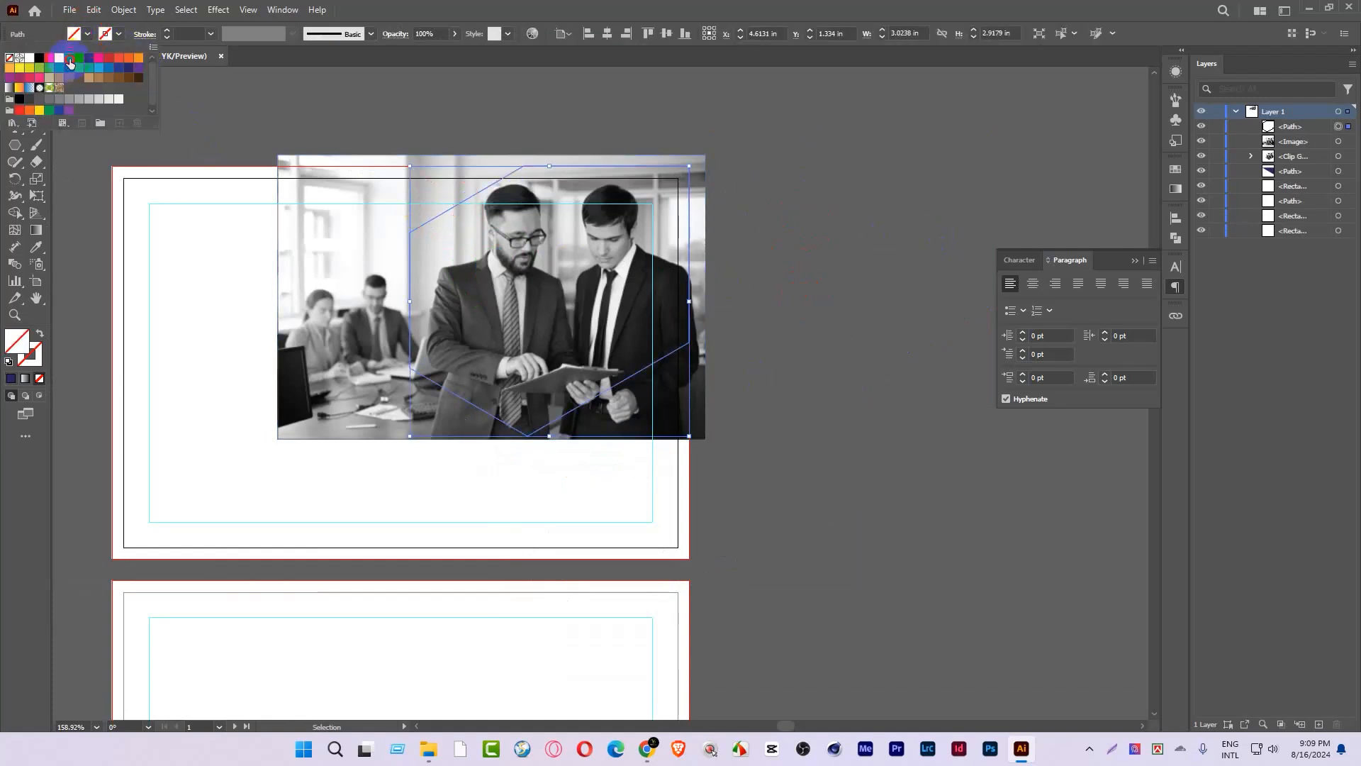
click(70, 61)
click(330, 175)
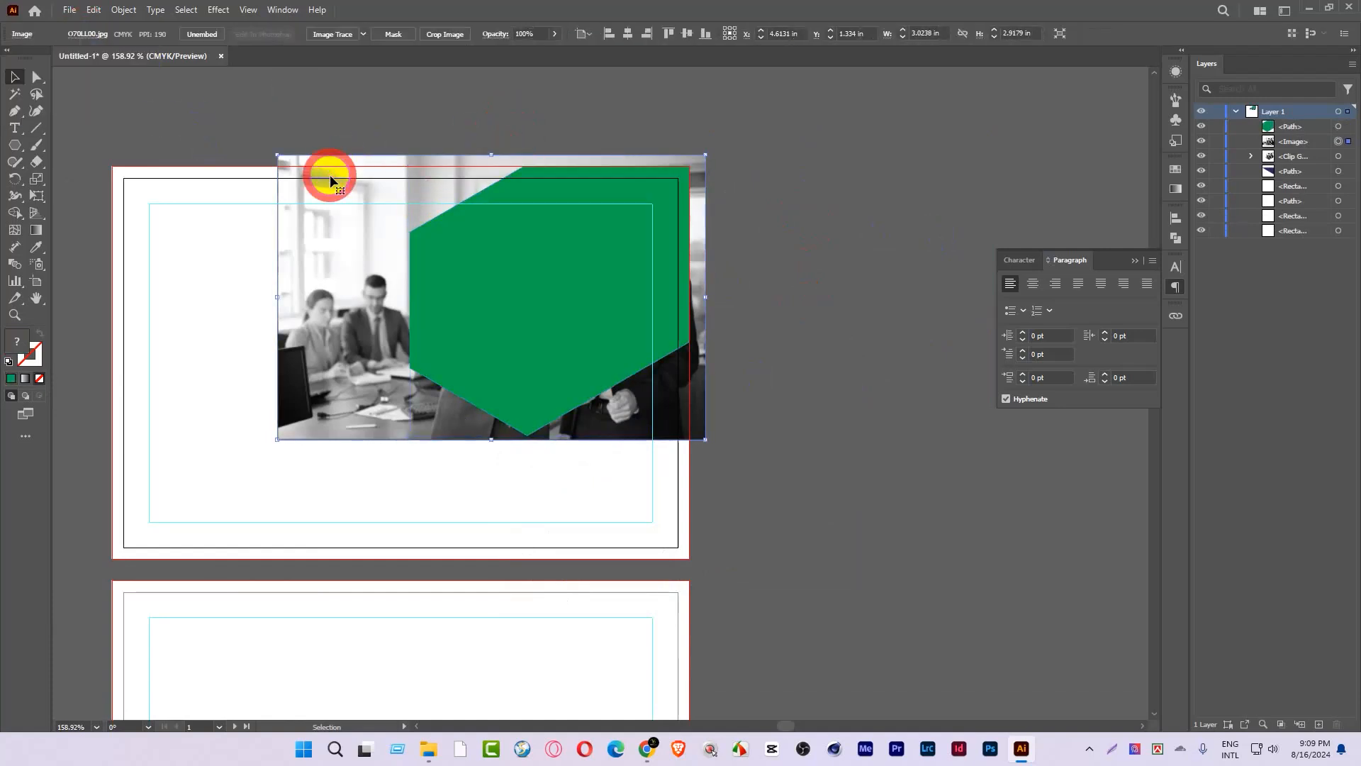
key(Delete)
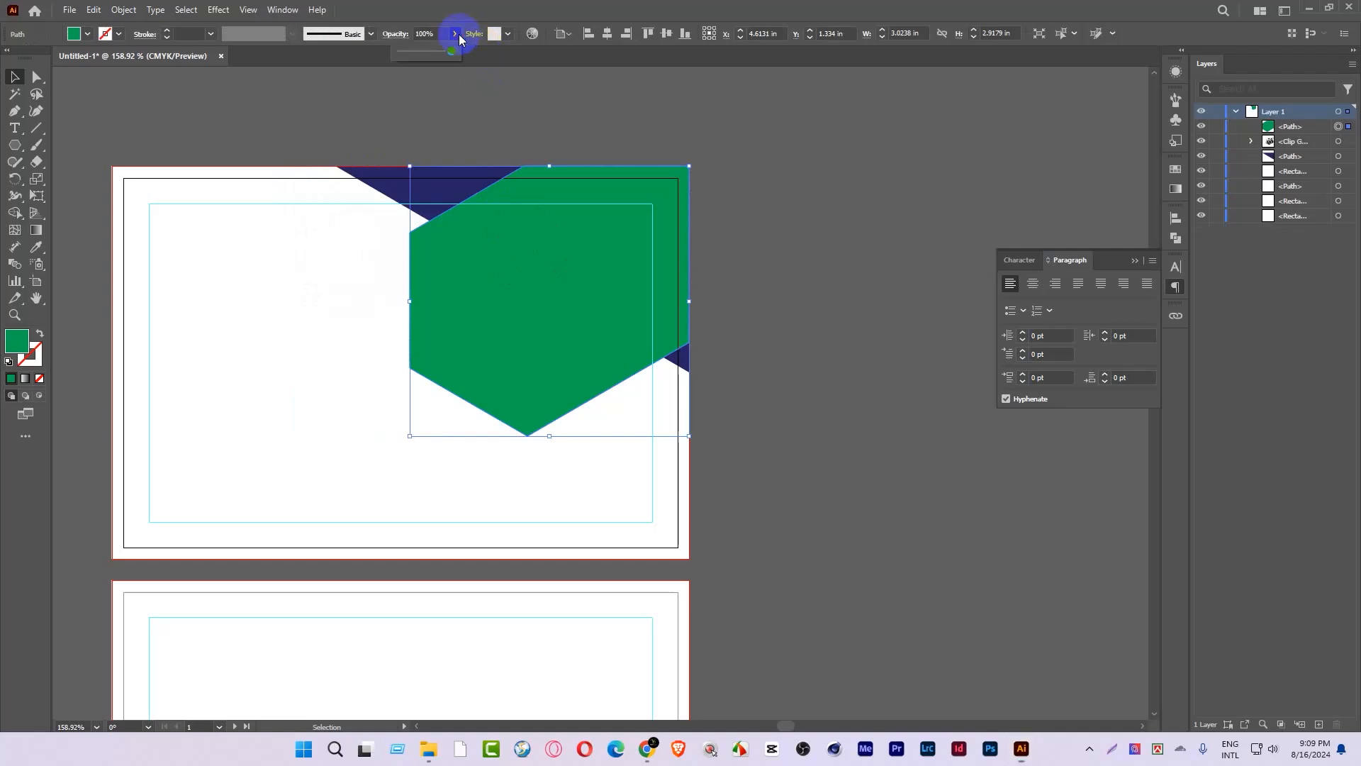
Step: Set the opacity of the green hexagonal shape to 58%
click(436, 53)
click(698, 85)
click(574, 294)
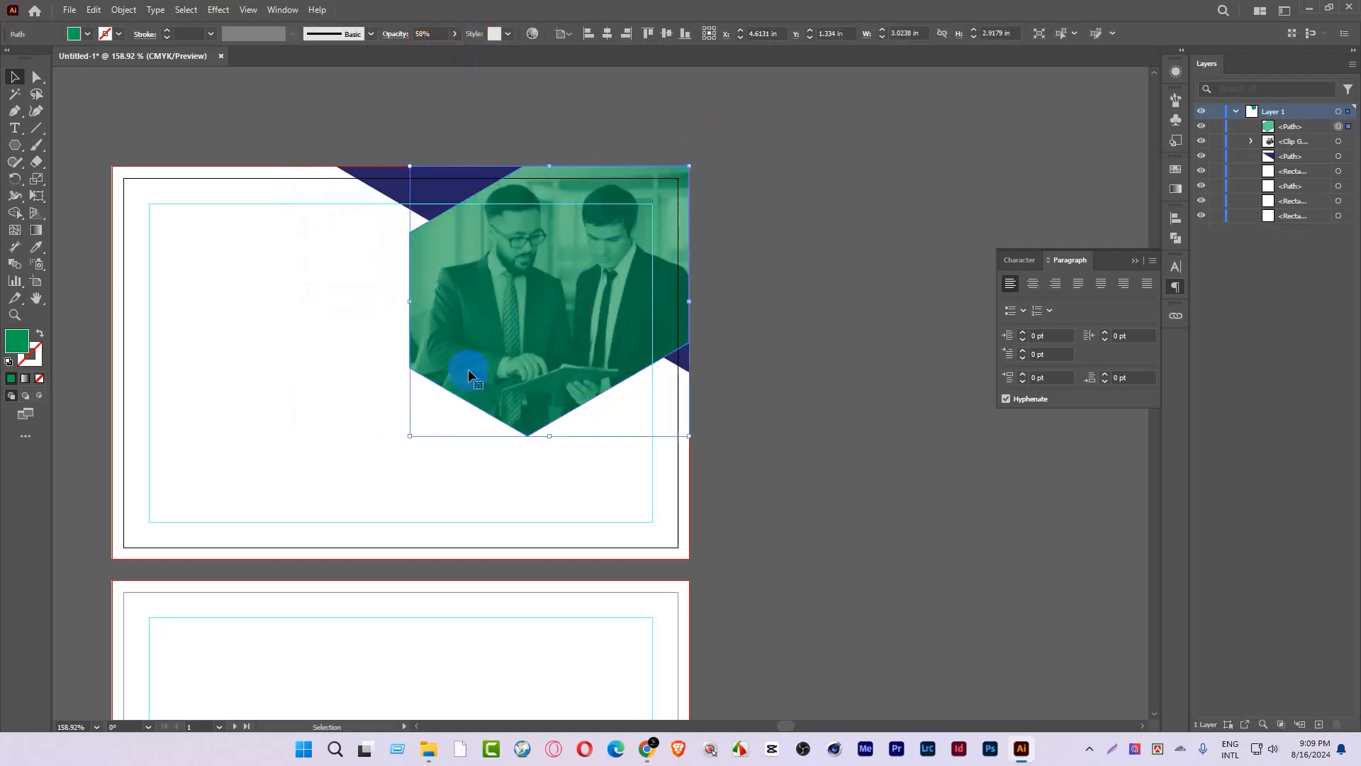
Step: Try shrinking the green hexagonal shape proportionally, from its corner to about 2.60 × 2.51 in and from its side to about 1.66 × 1.6 in
drag(411, 435, 448, 398)
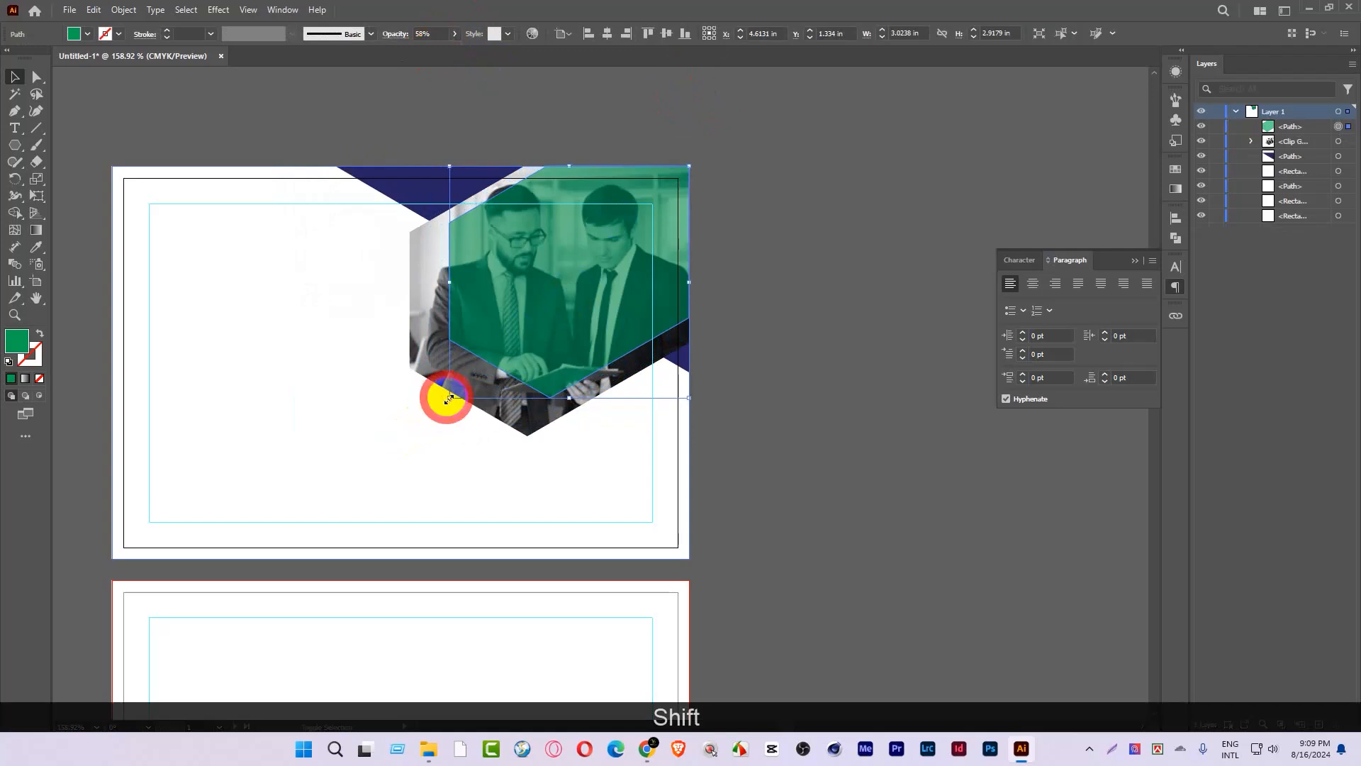
drag(460, 224, 561, 157)
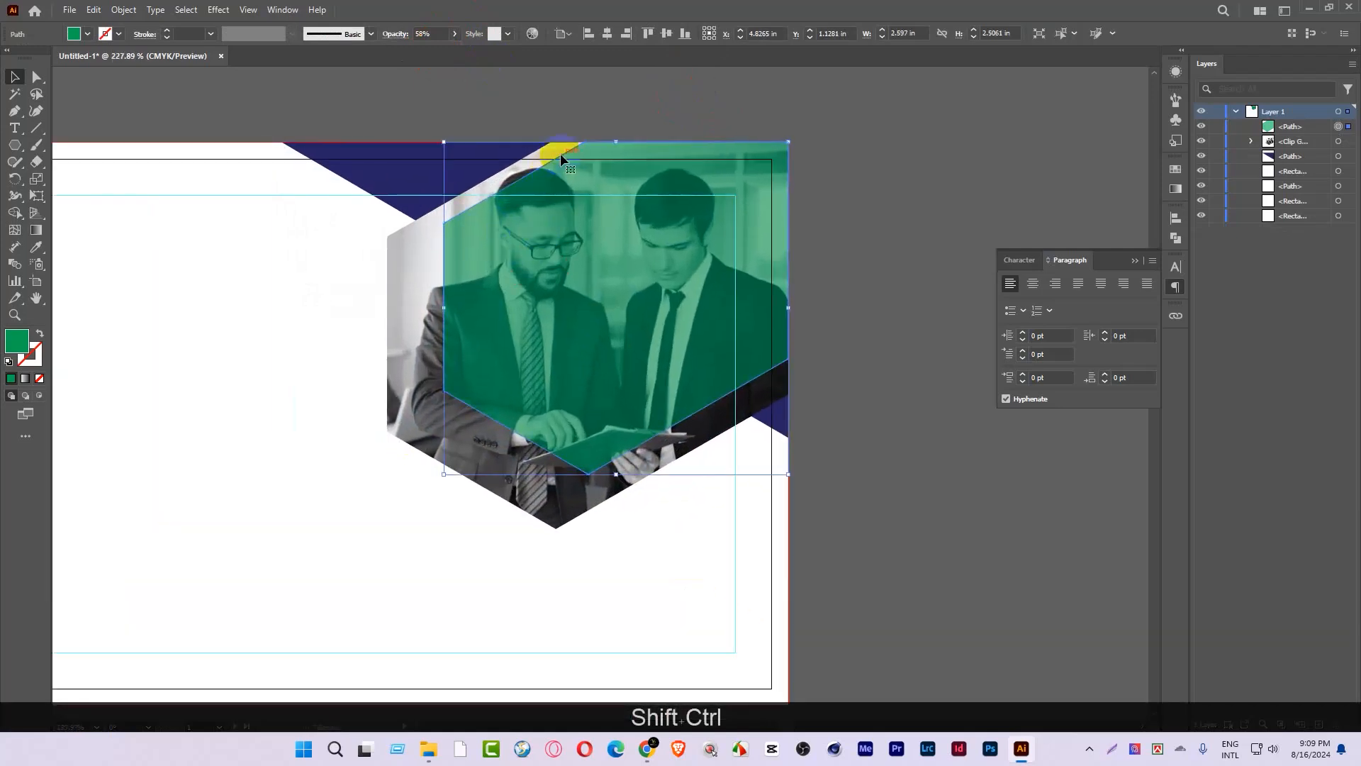
click(598, 435)
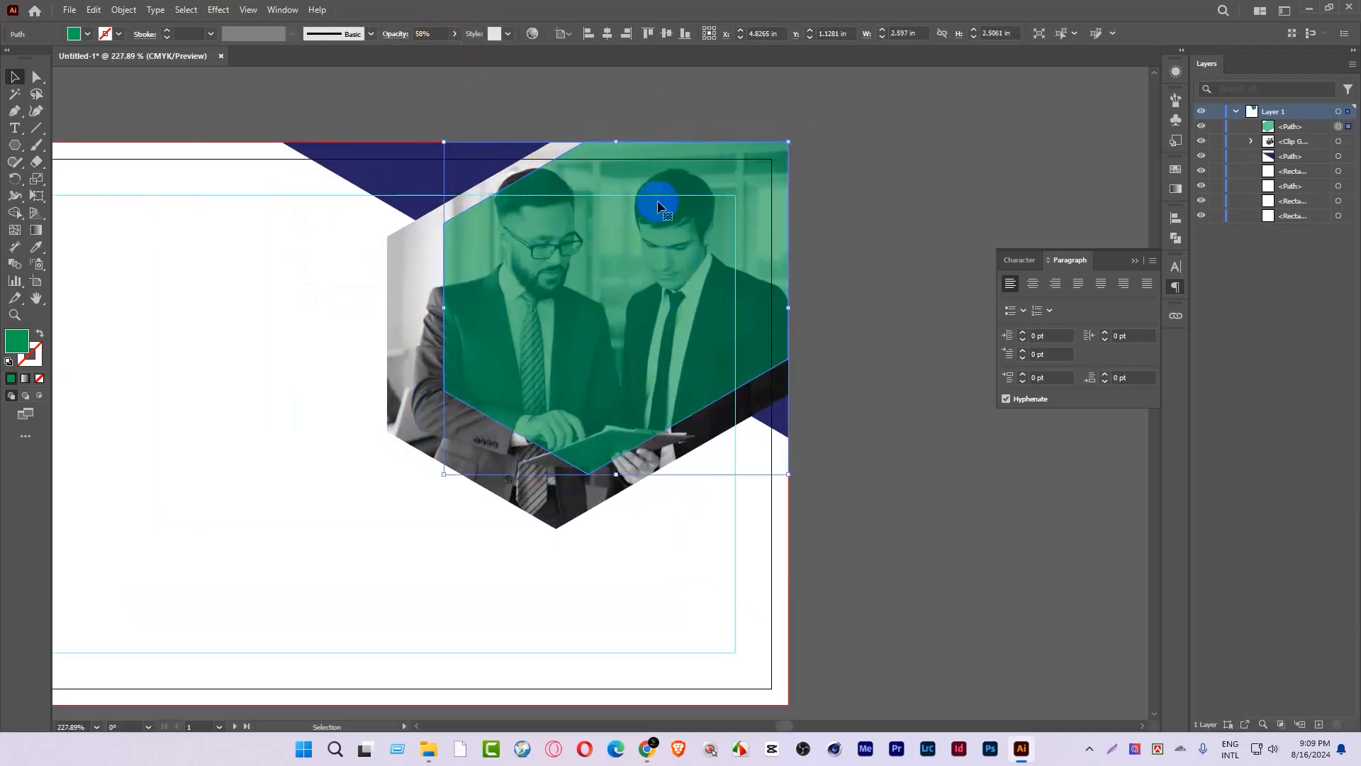
click(703, 418)
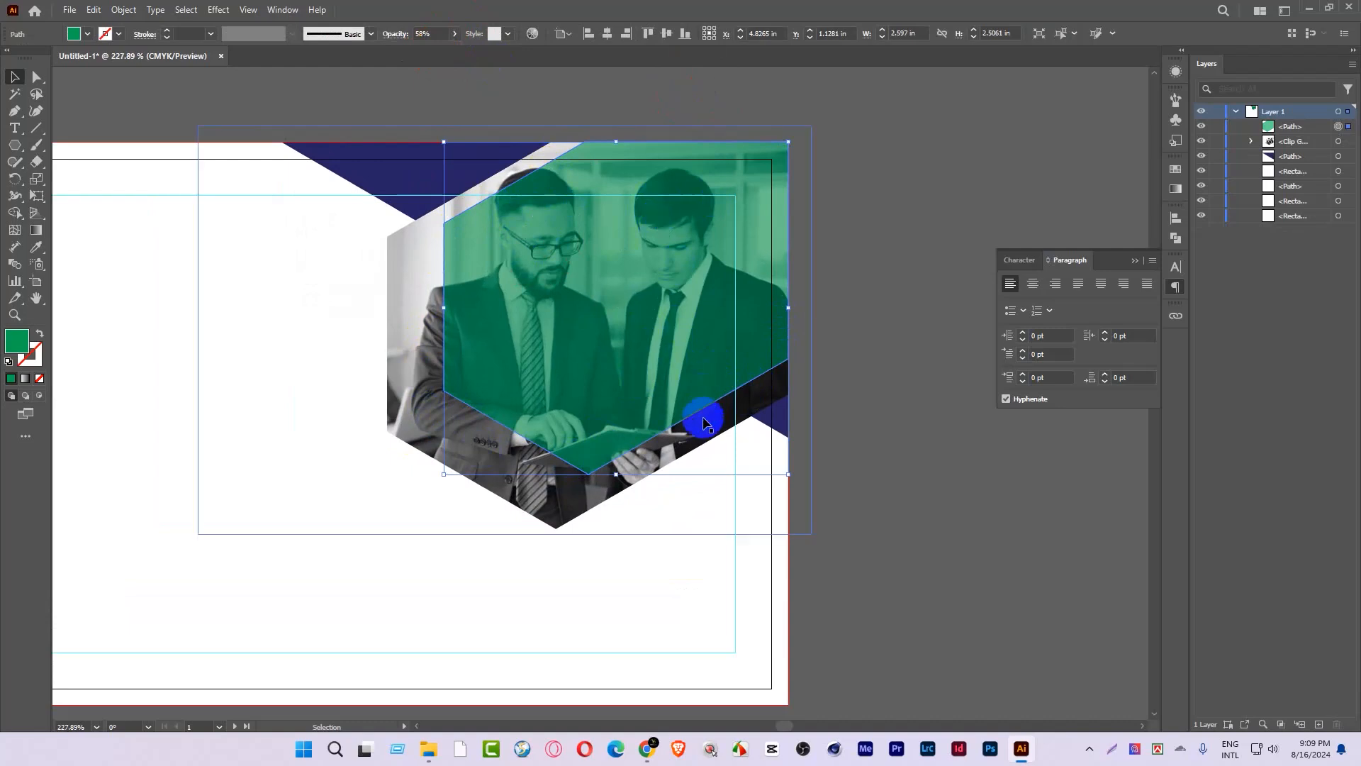
click(780, 294)
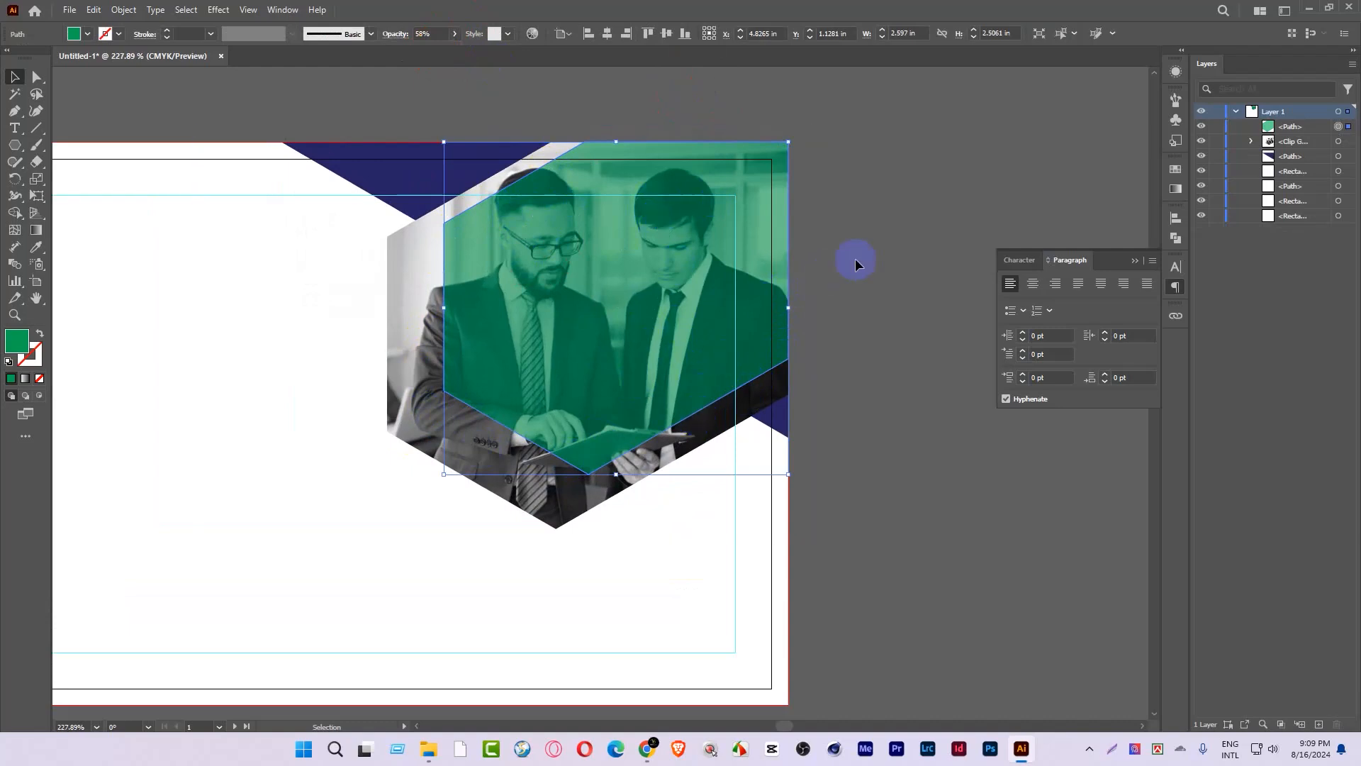
key(ctrl+z)
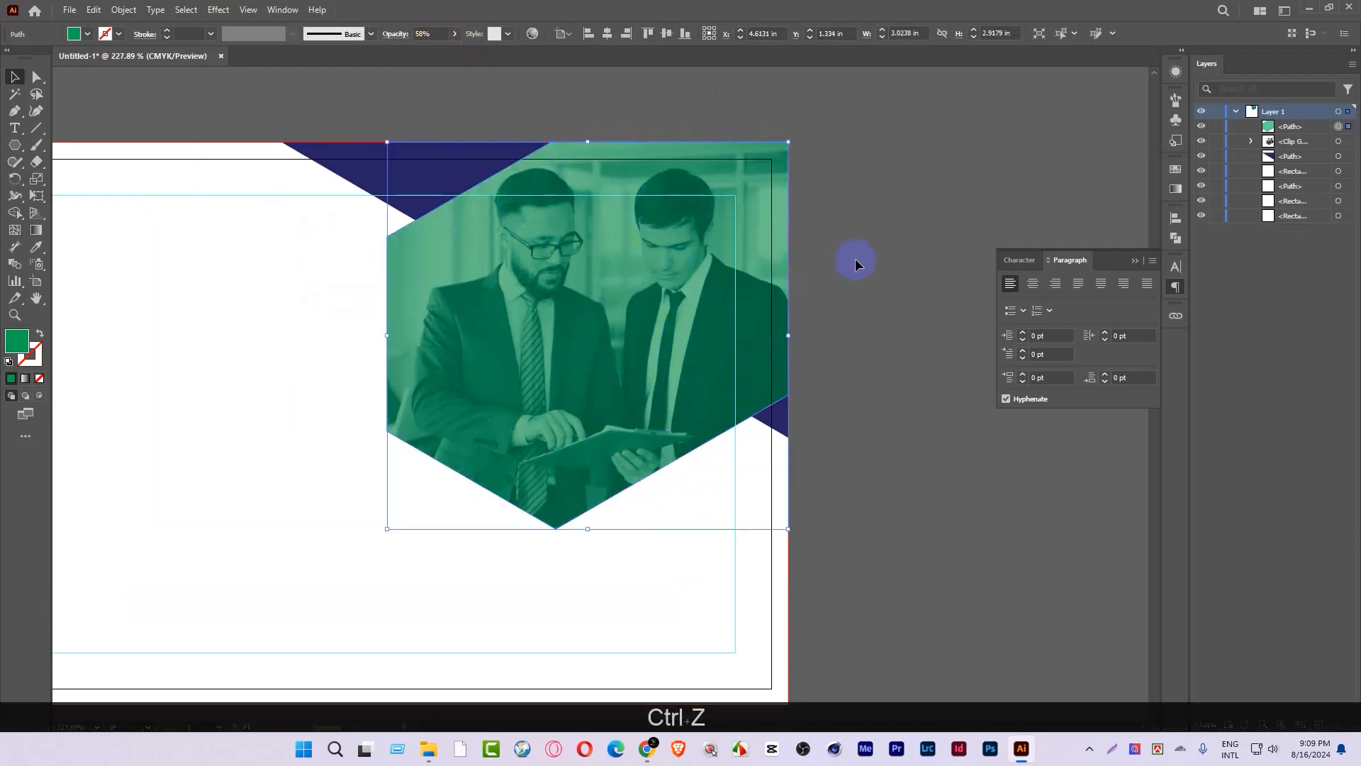
click(762, 297)
click(473, 473)
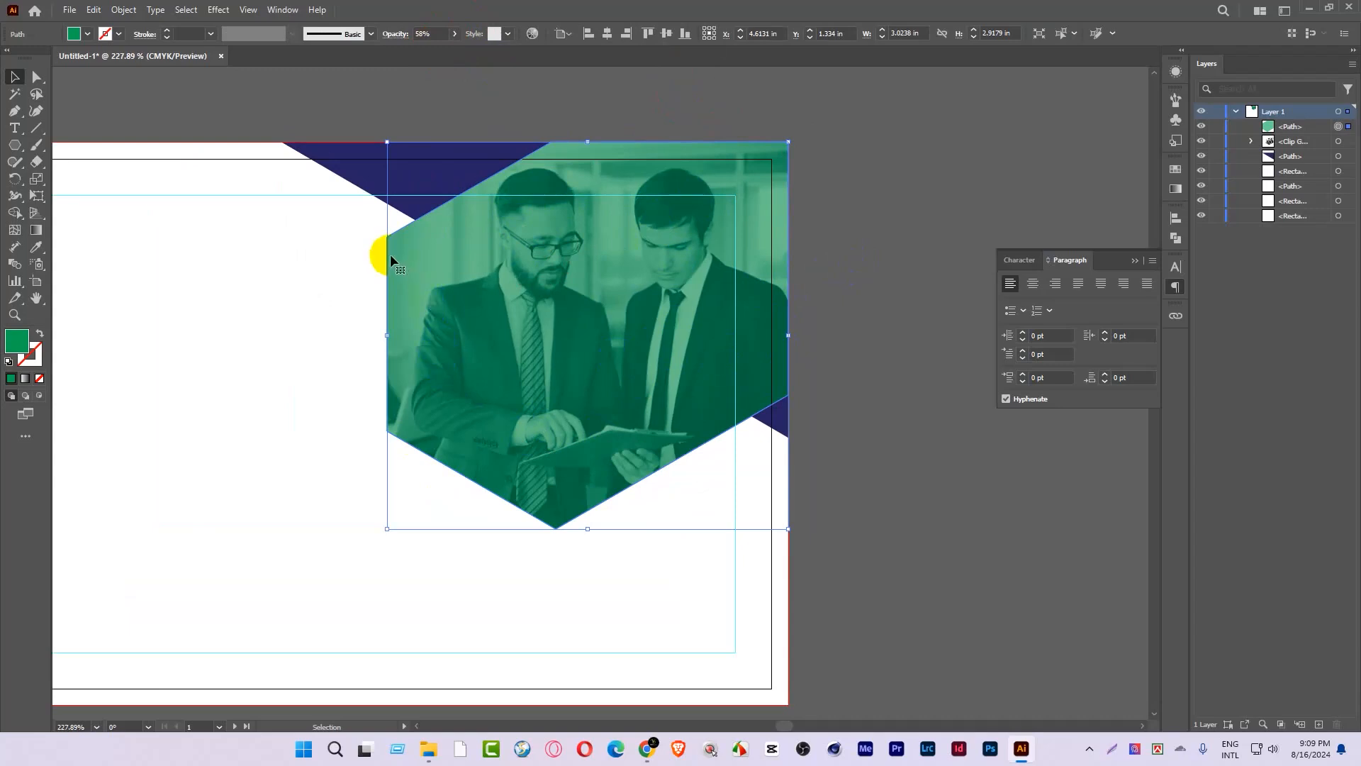
click(643, 350)
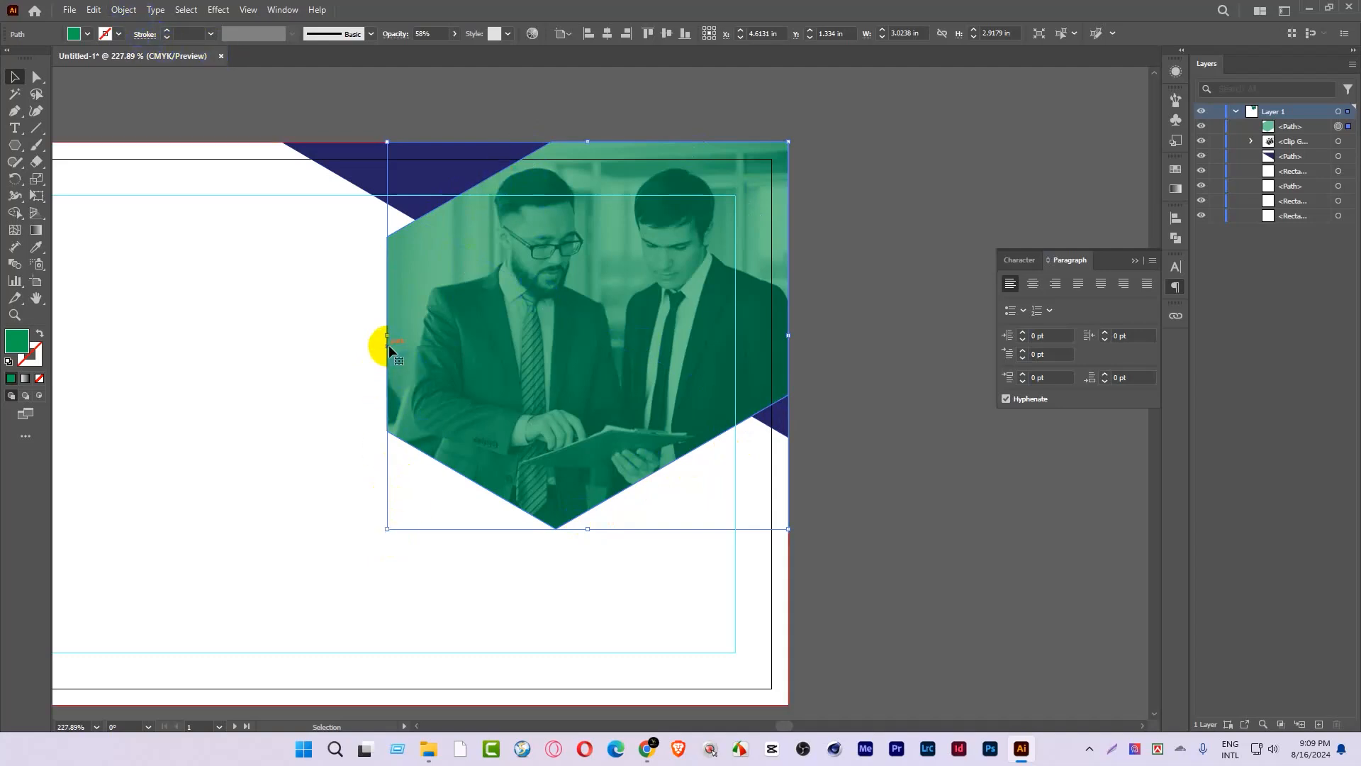
drag(387, 335, 569, 333)
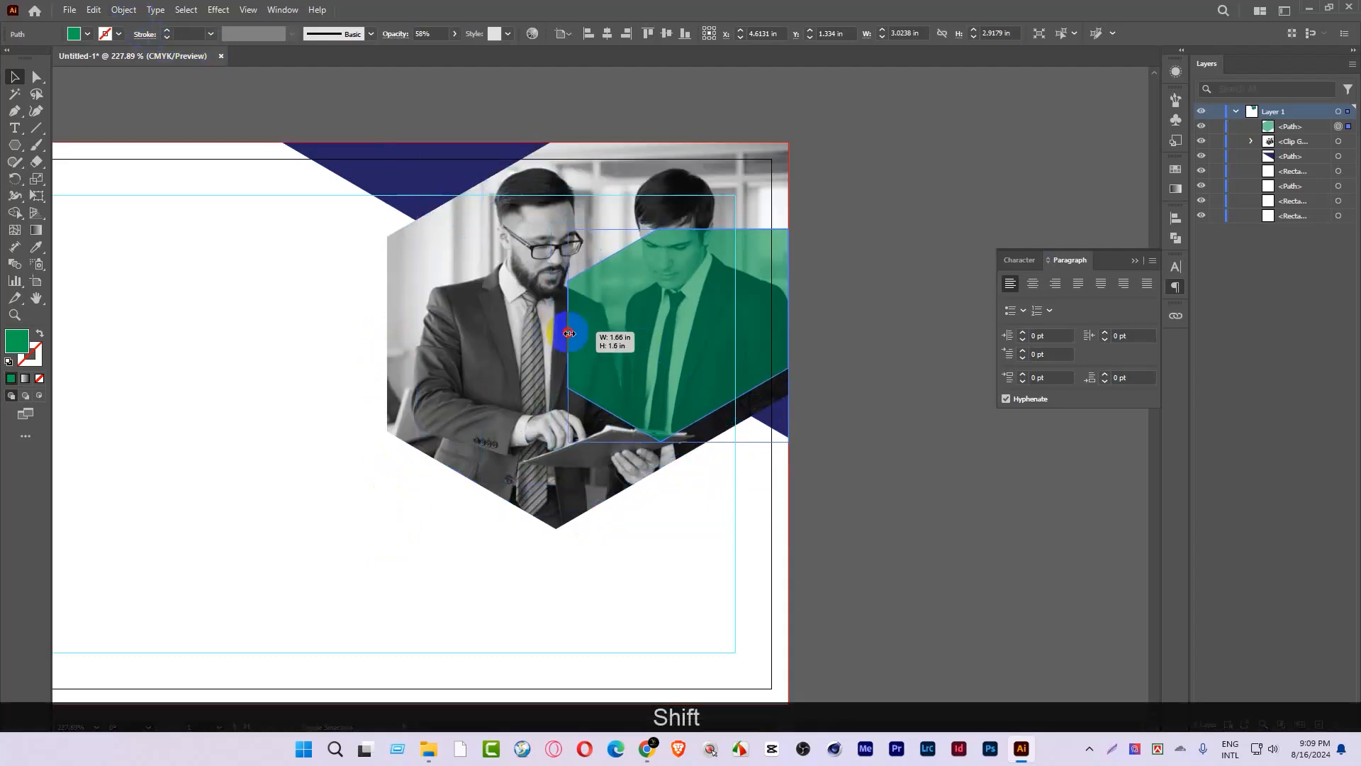
key(ctrl+z)
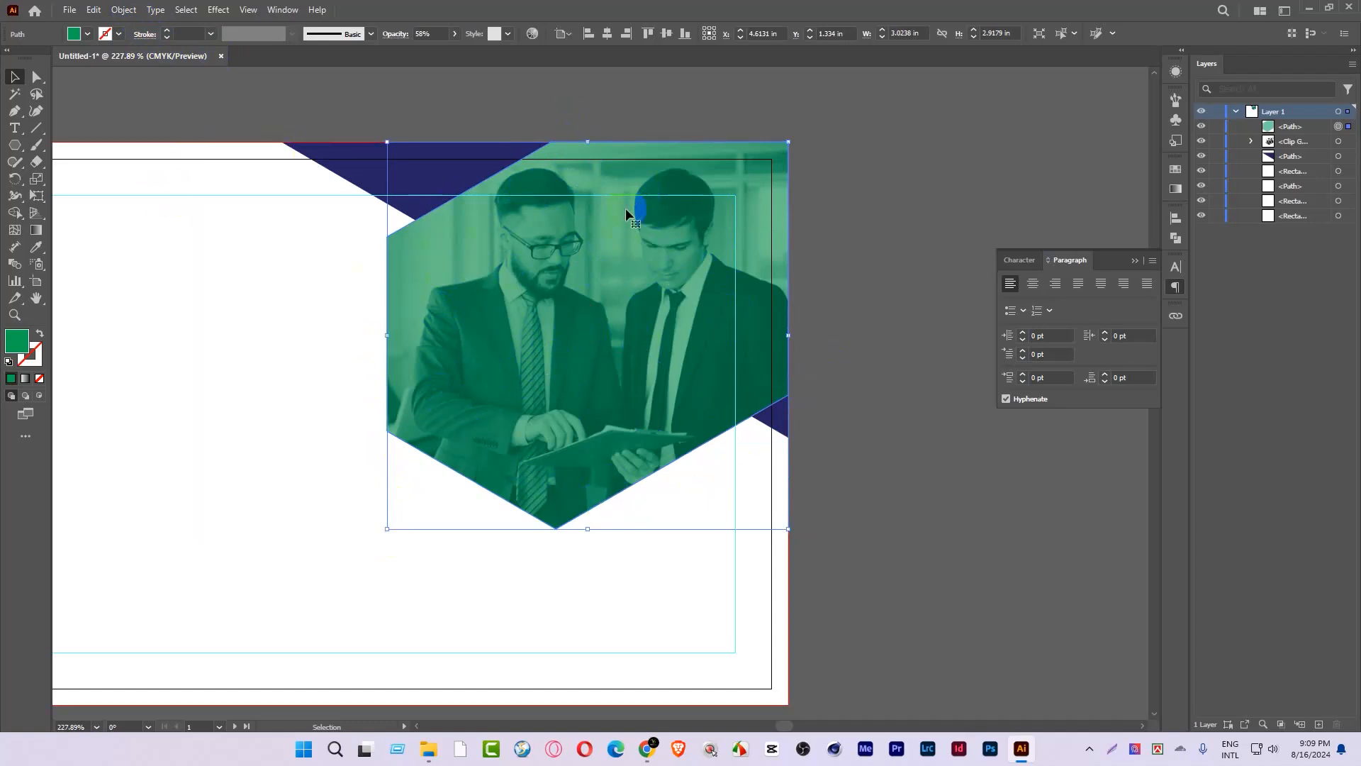
Step: Offset the green hexagonal path by -0.4 in with miter joins, and delete the original outer green shape
click(137, 17)
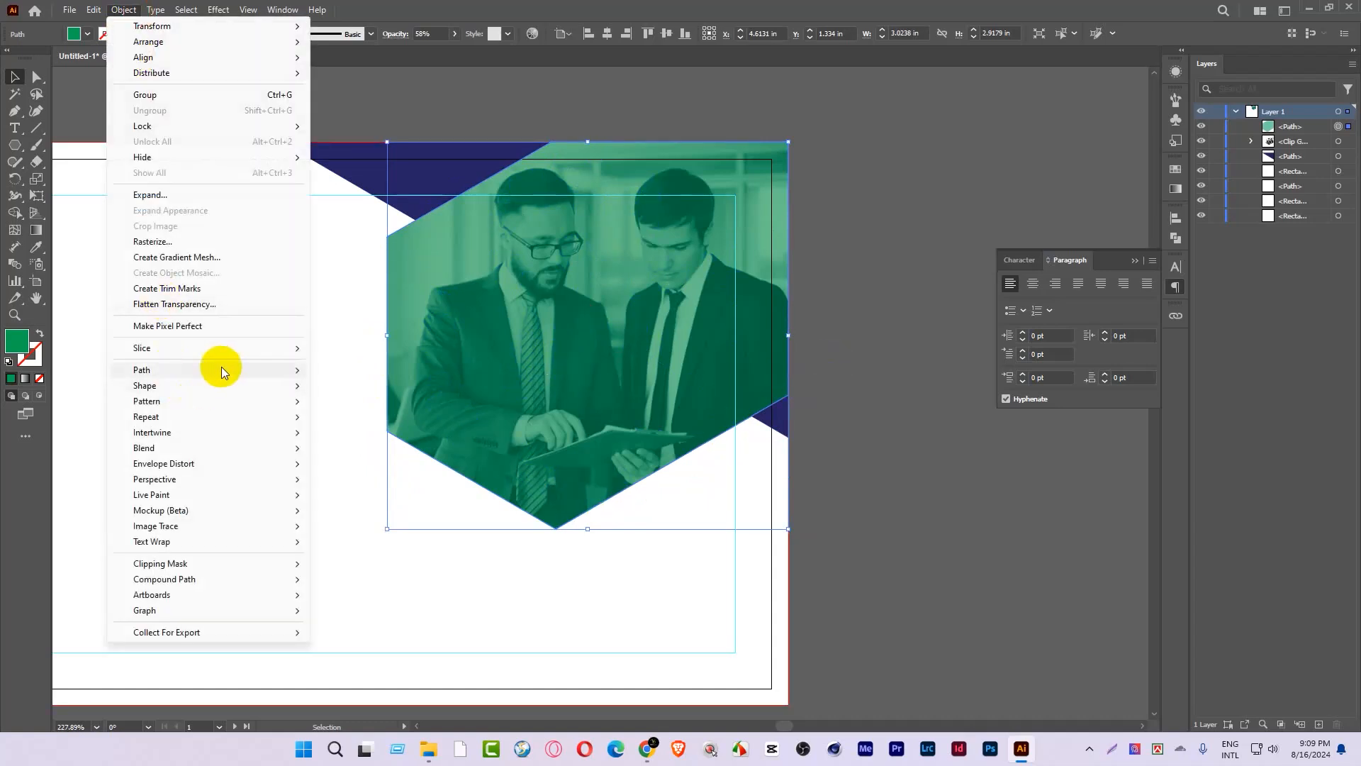
mouse_move(222, 367)
click(376, 423)
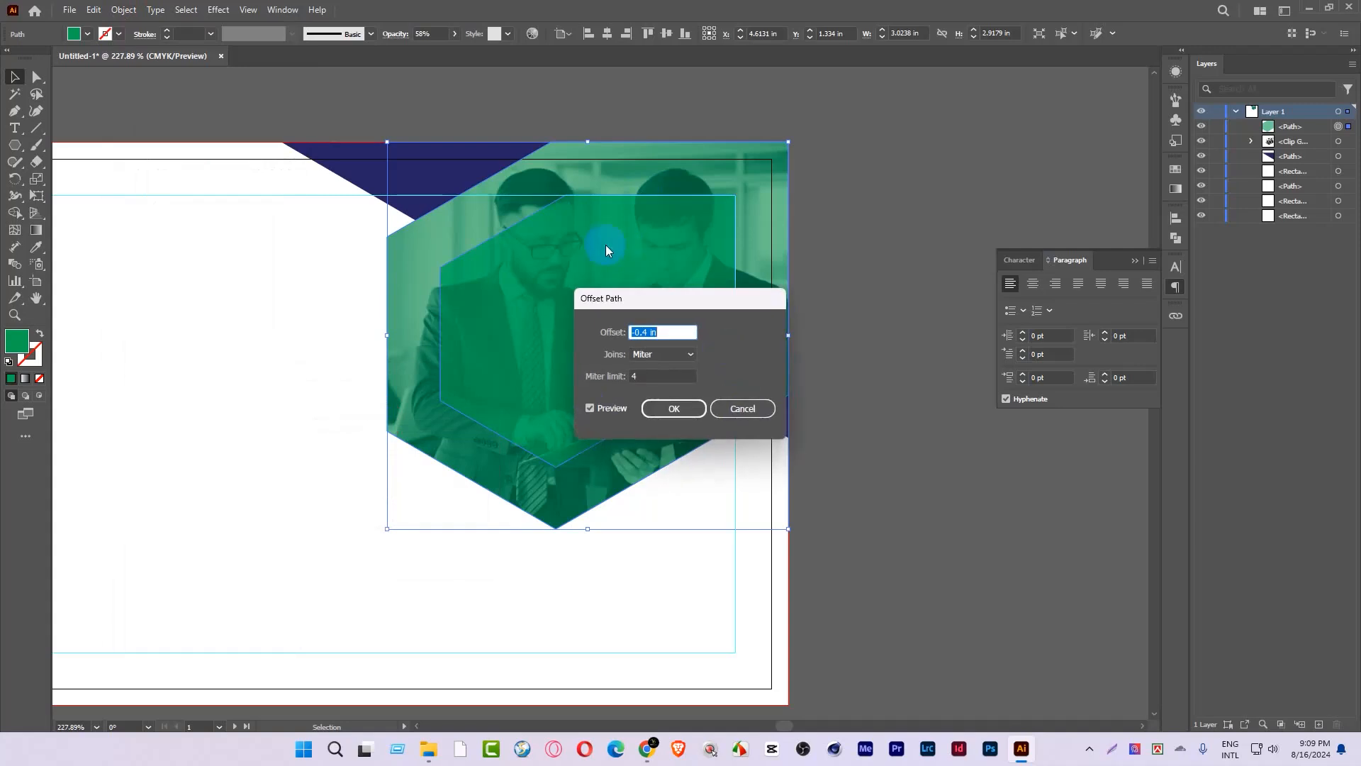
click(674, 406)
click(759, 211)
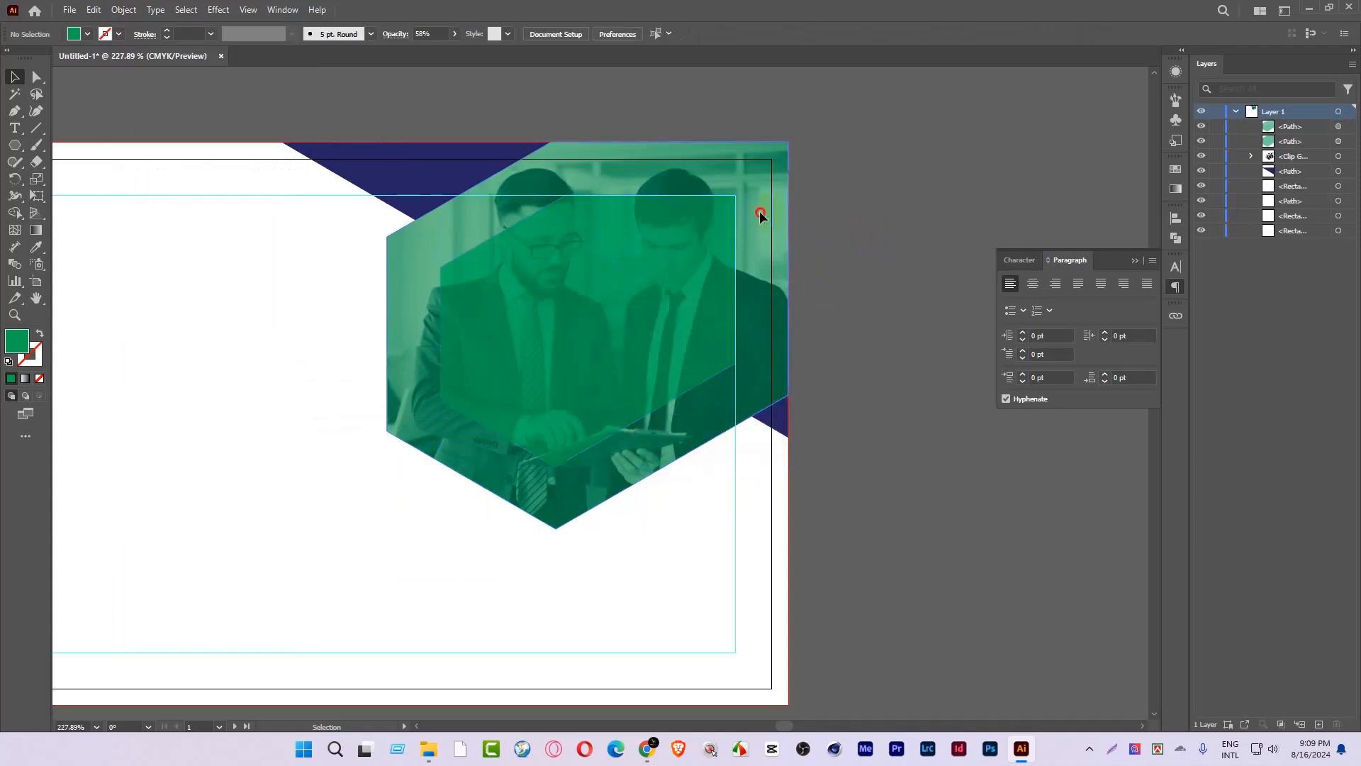
key(Delete)
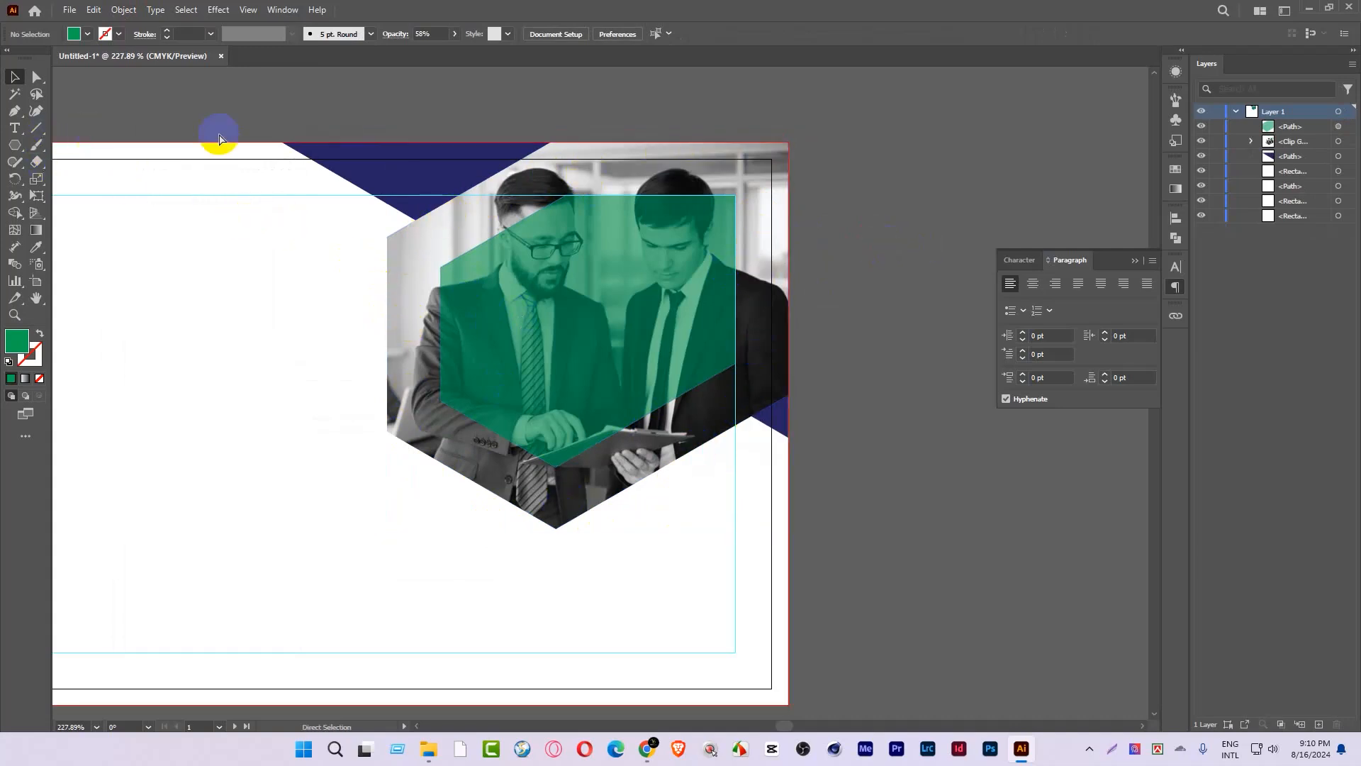
Step: Paste a copy of the navy triangle behind the original and enlarge it proportionally to about 7.29 × 4.25 in
key(ctrl+space)
drag(258, 136, 222, 116)
drag(458, 176, 438, 164)
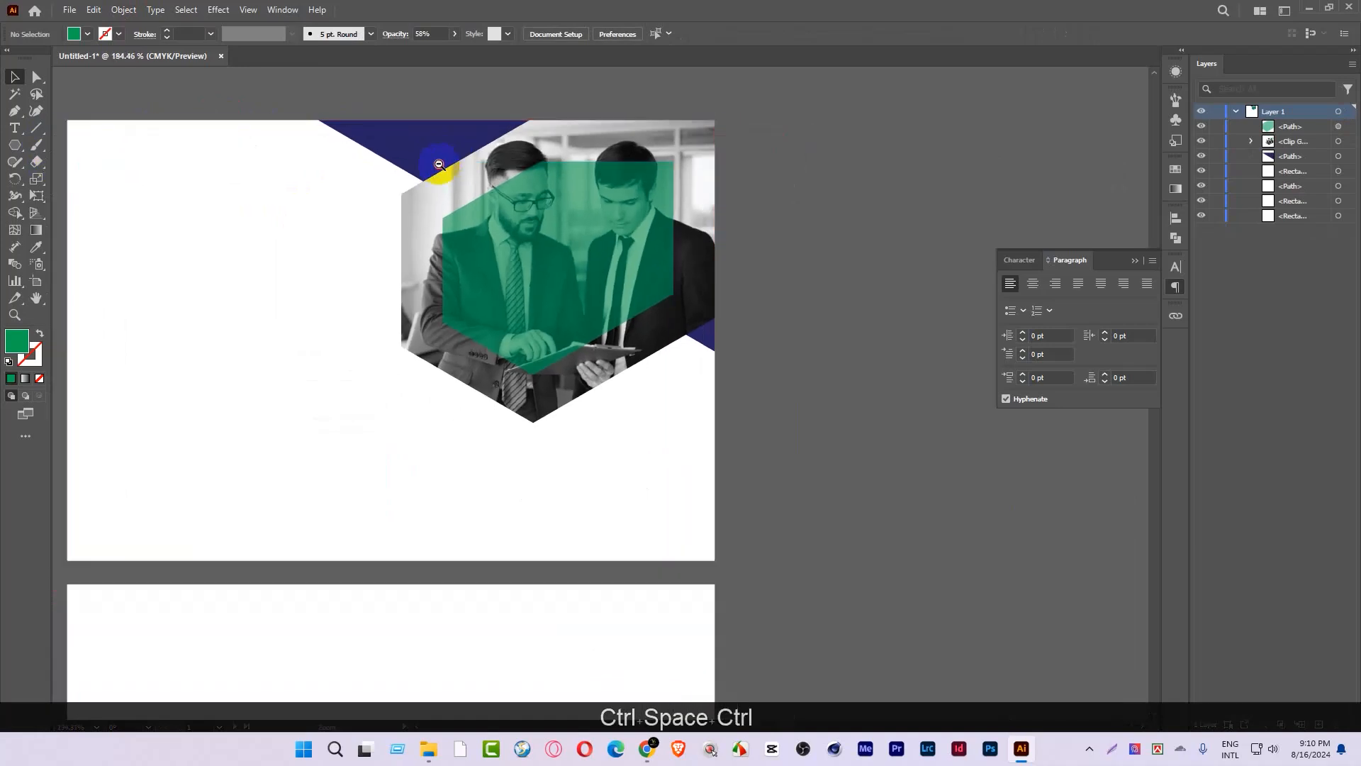
click(442, 151)
key(ctrl+c)
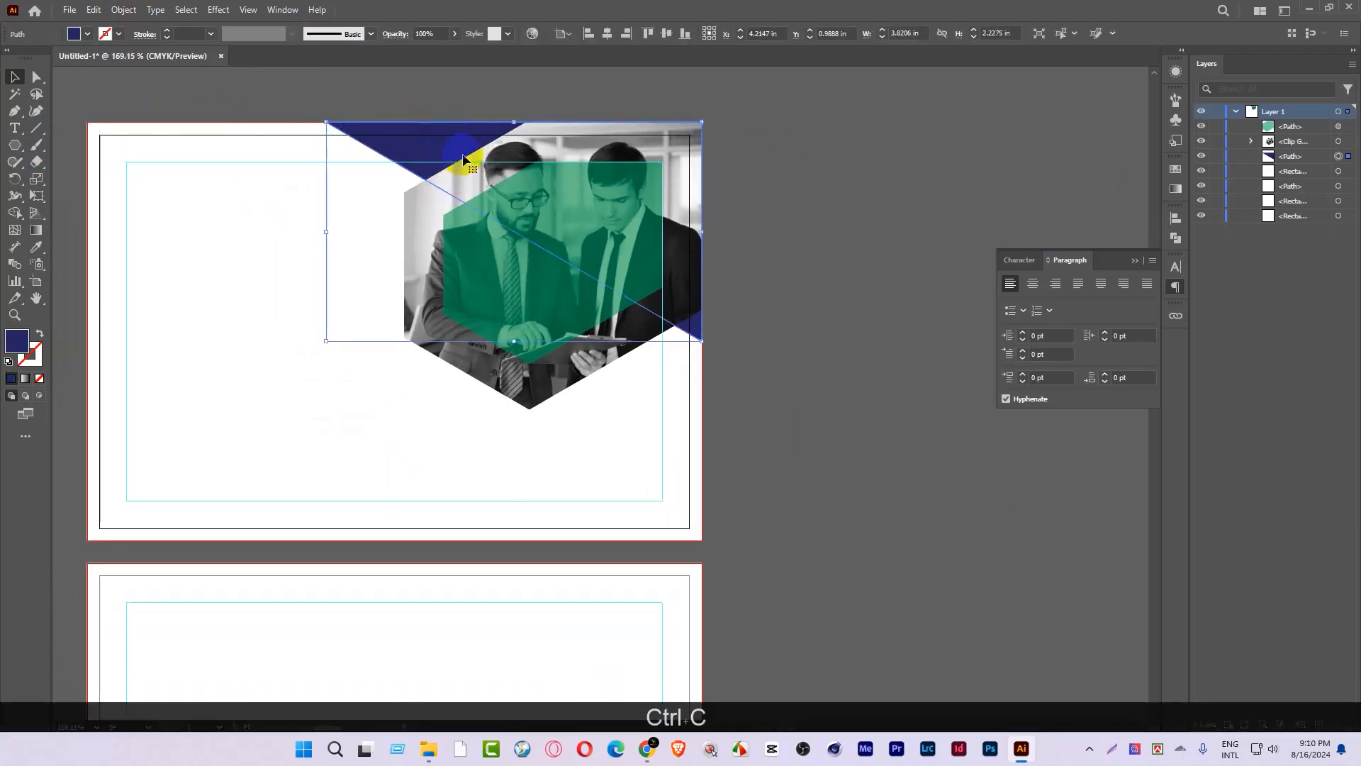
key(ctrl+b)
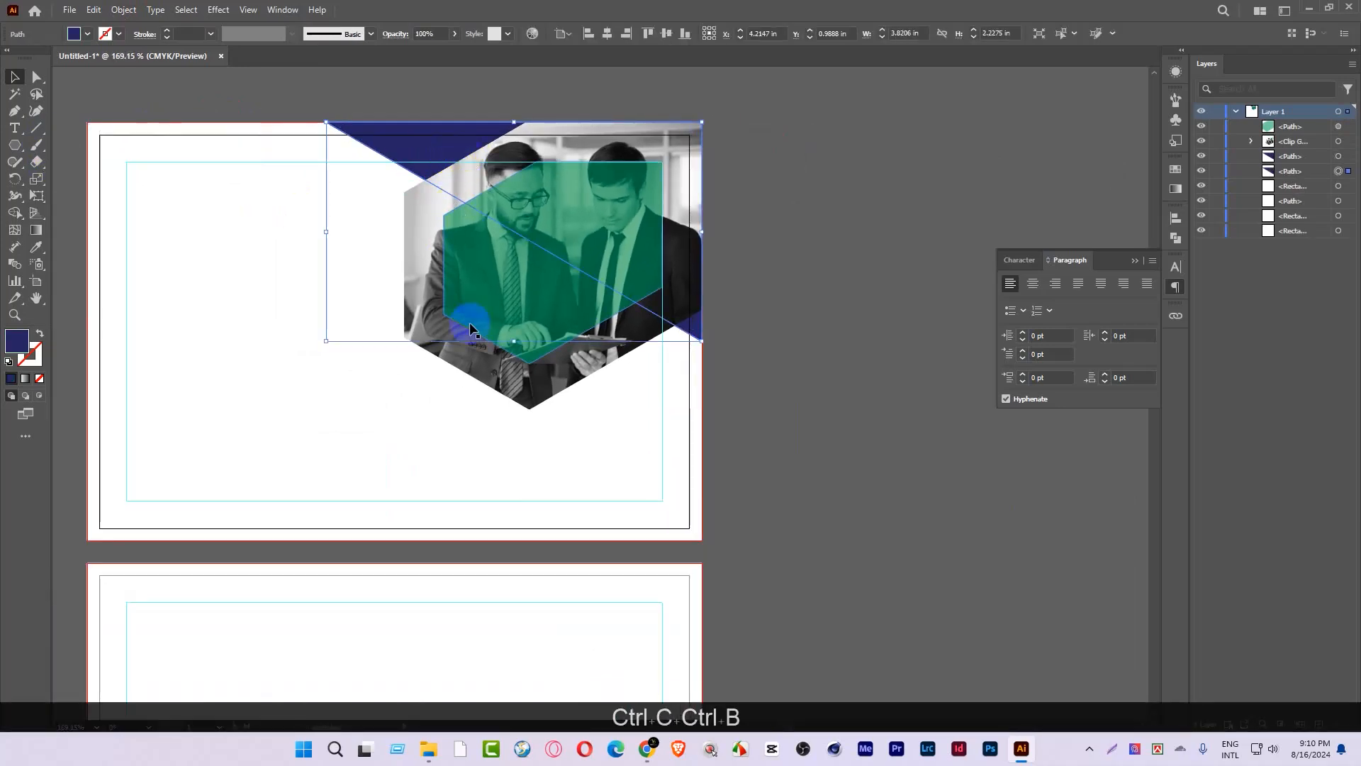
drag(326, 340, 309, 544)
drag(518, 393, 221, 380)
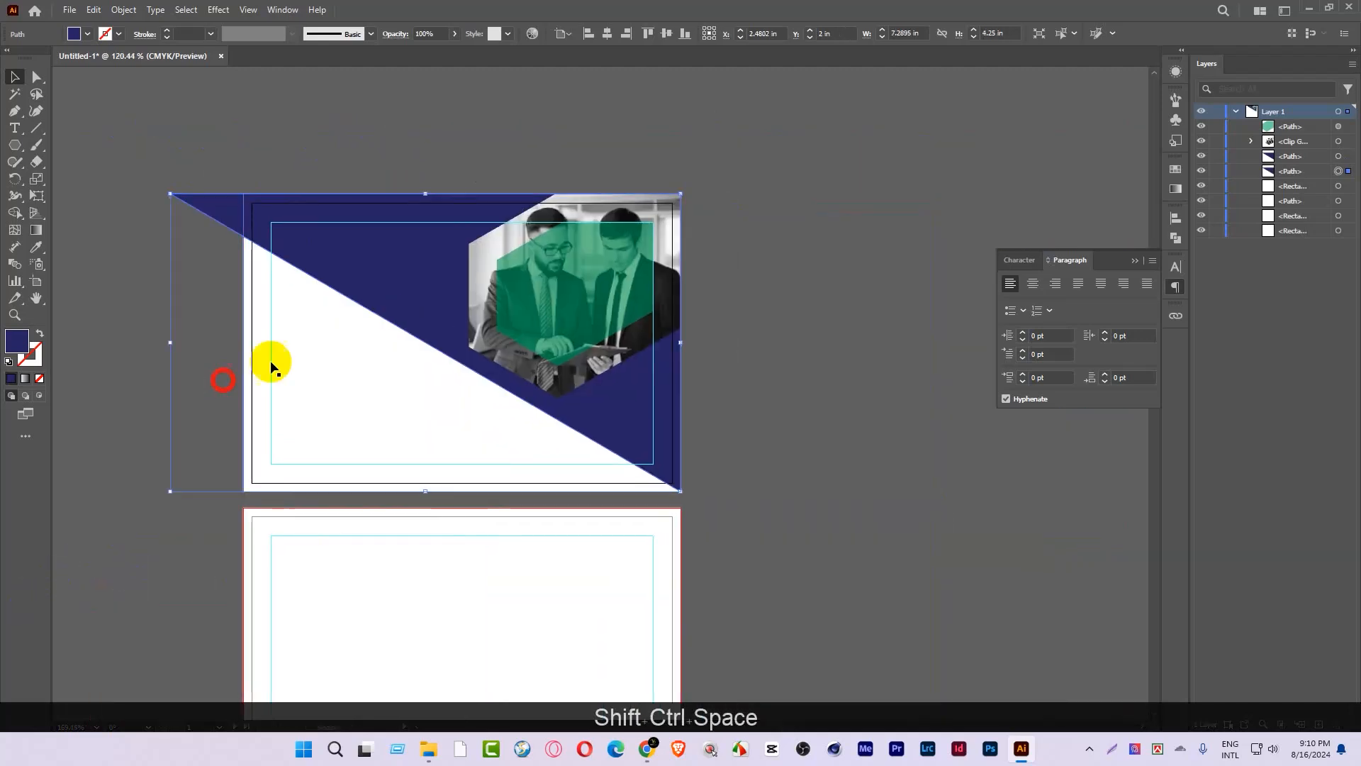
Step: Copy the larger navy triangle 1.4 in right and 0.81 in up, and subtract the copy with Shape Builder to leave a diagonal band
mouse_move(477, 213)
mouse_down()
mouse_move(495, 210)
mouse_move(477, 210)
mouse_up()
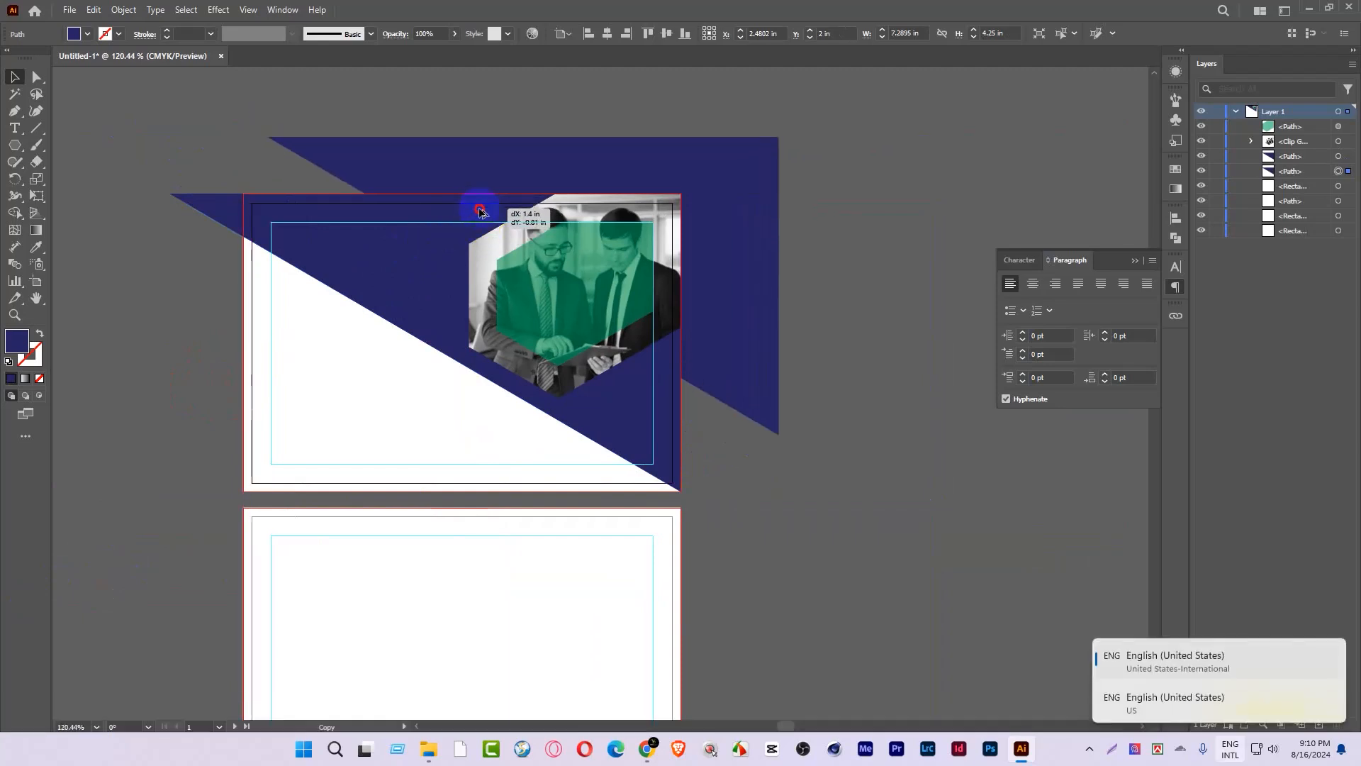
shift+click(373, 268)
click(9, 213)
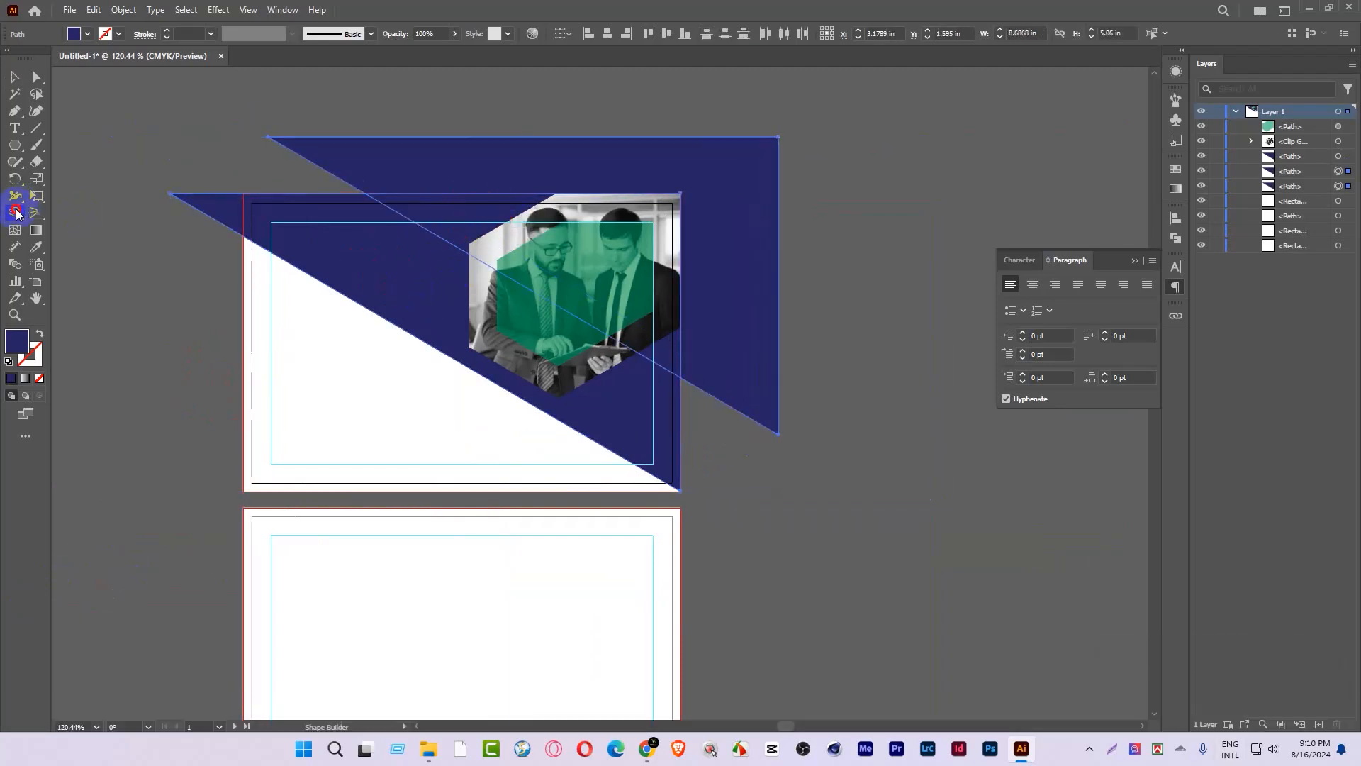
alt+click(434, 142)
click(14, 77)
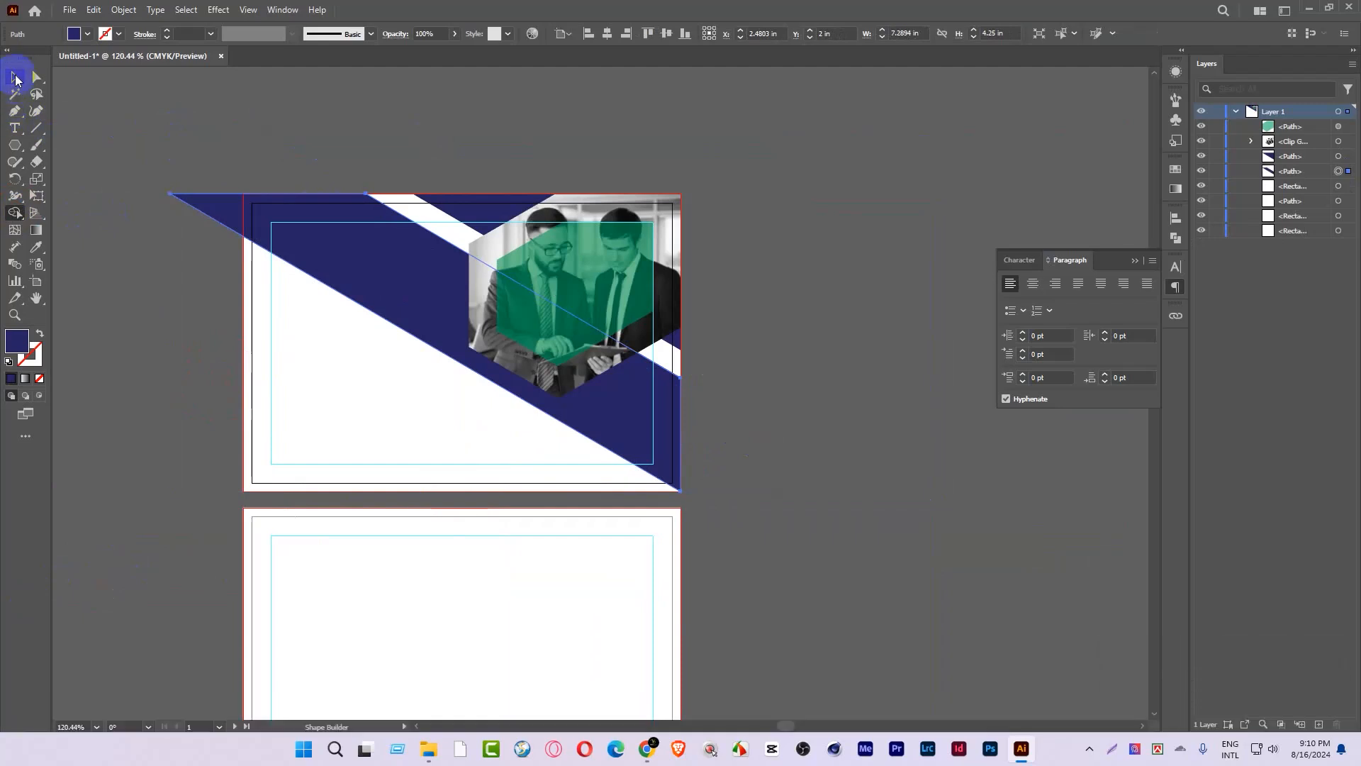
Step: Try moving the diagonal navy band off the front artboard, and undo the move
click(352, 116)
drag(411, 272, 852, 259)
key(ctrl+z)
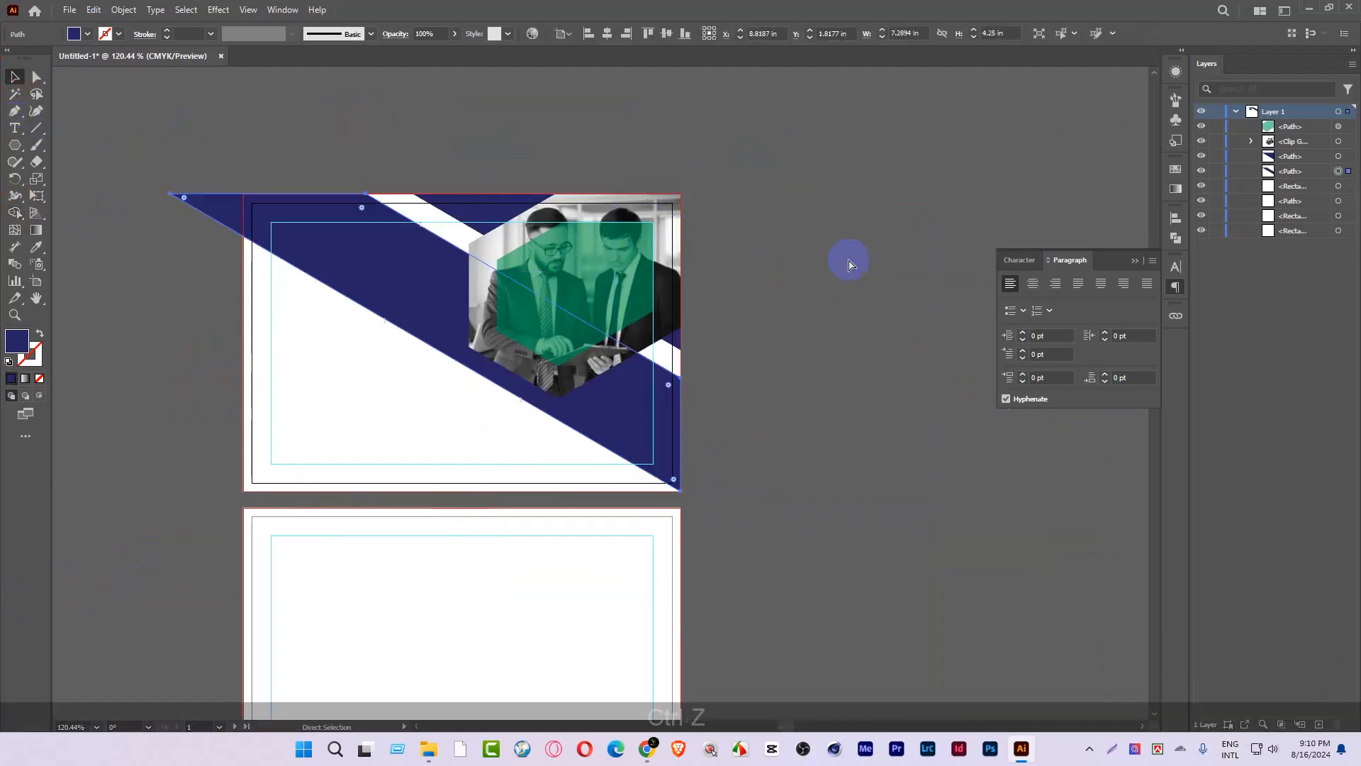
Step: Start a green Pen path at the overlay's left edge, following the photo hexagon's lower outline around to the navy band's upper edge
drag(567, 241, 730, 345)
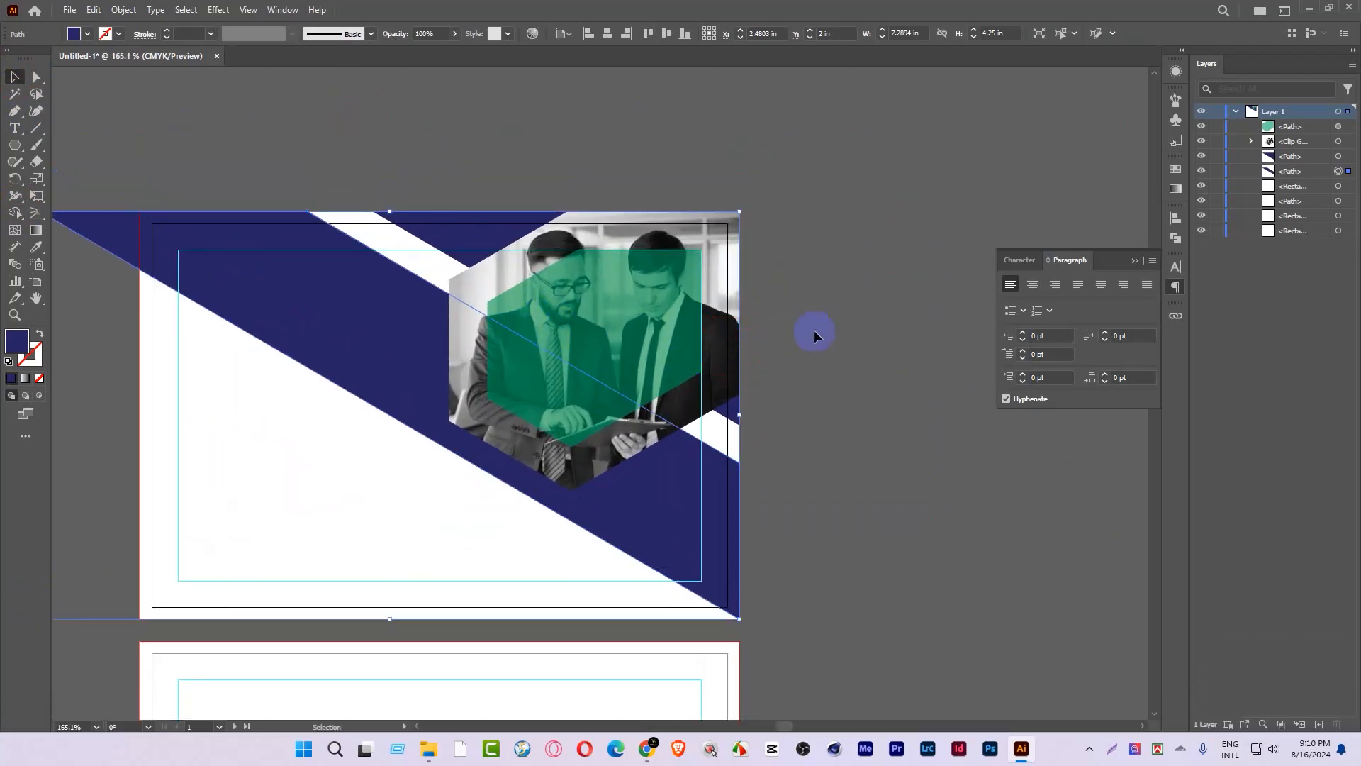
drag(598, 374, 635, 434)
click(815, 303)
click(606, 358)
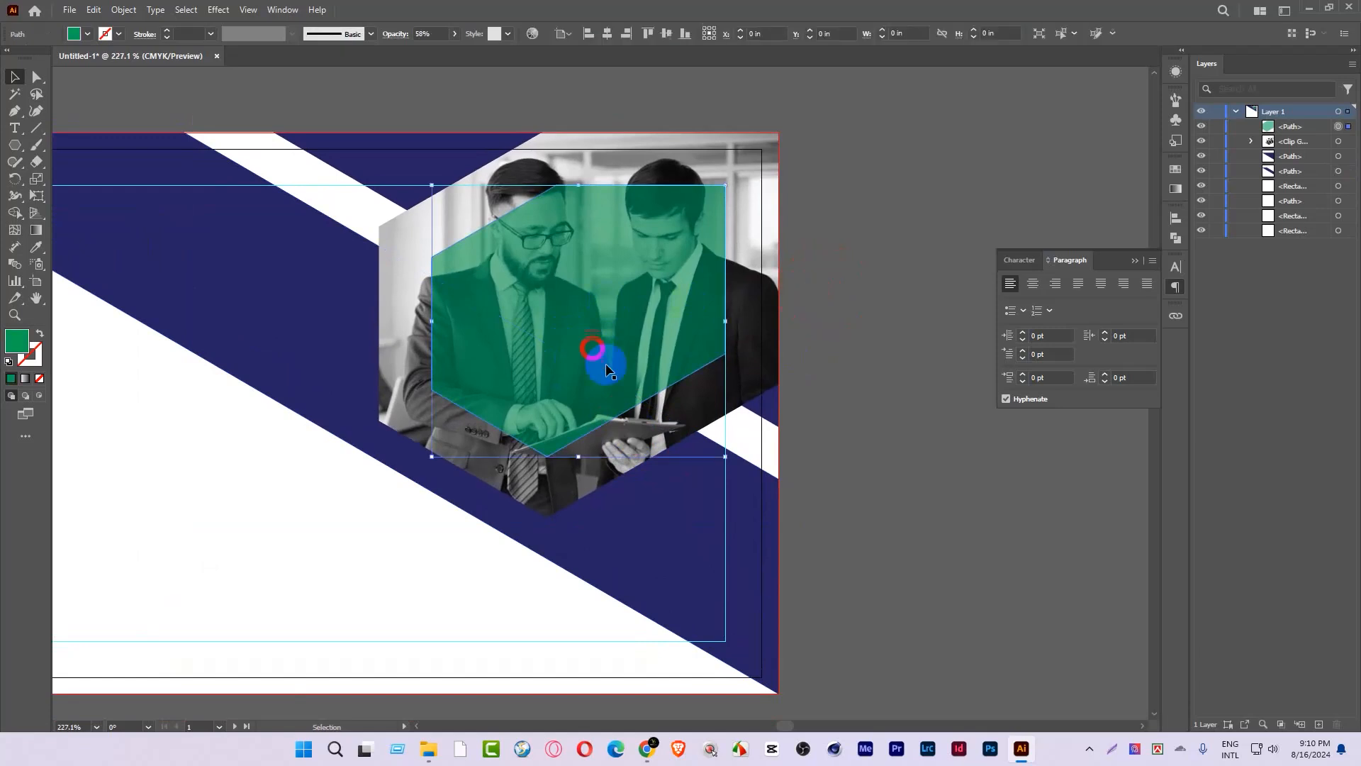
click(865, 312)
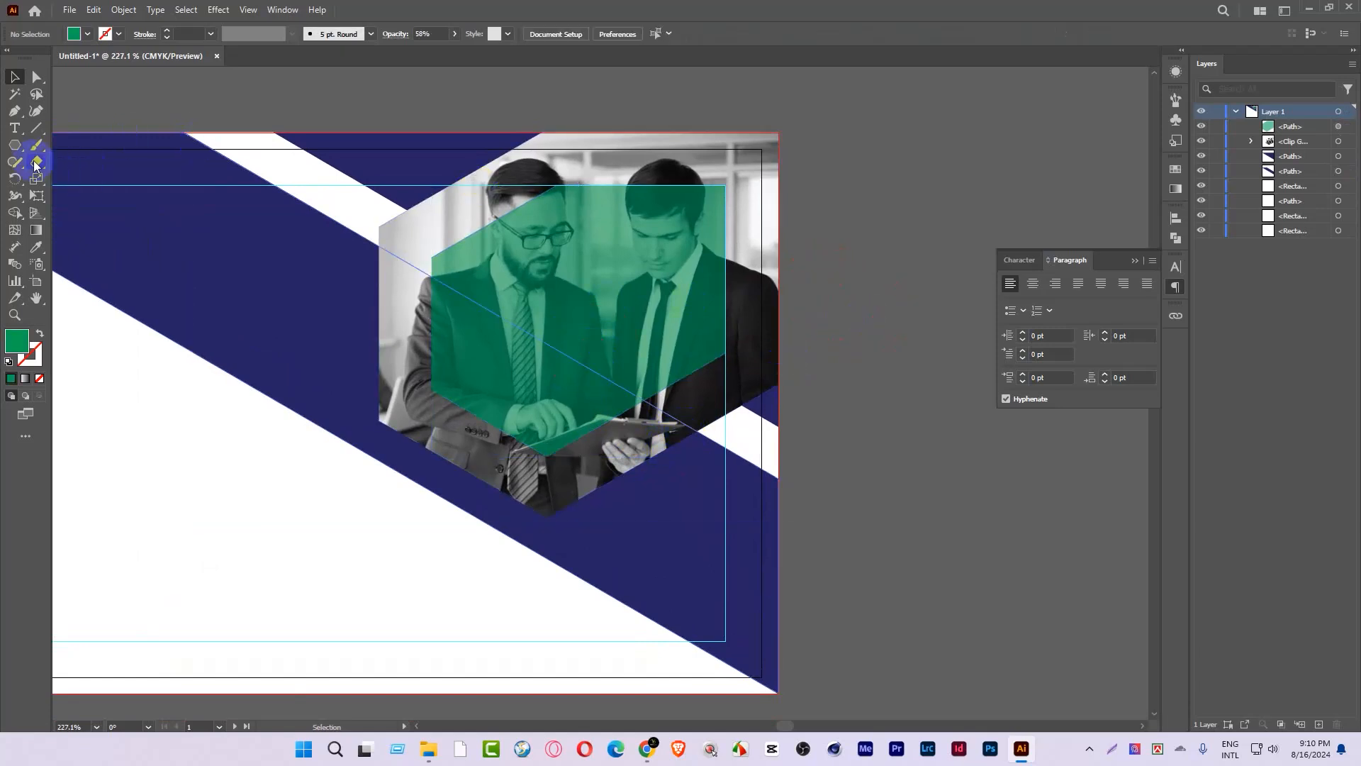
click(434, 278)
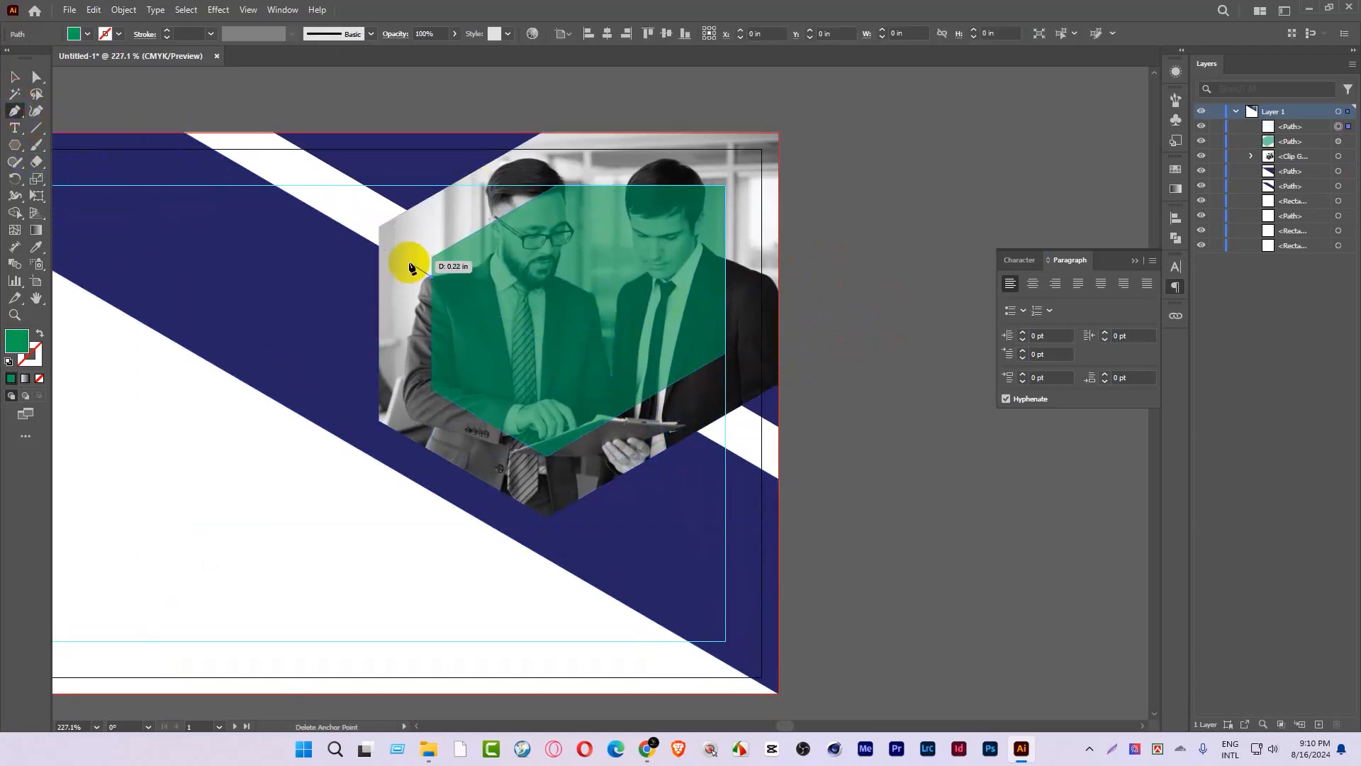
click(378, 245)
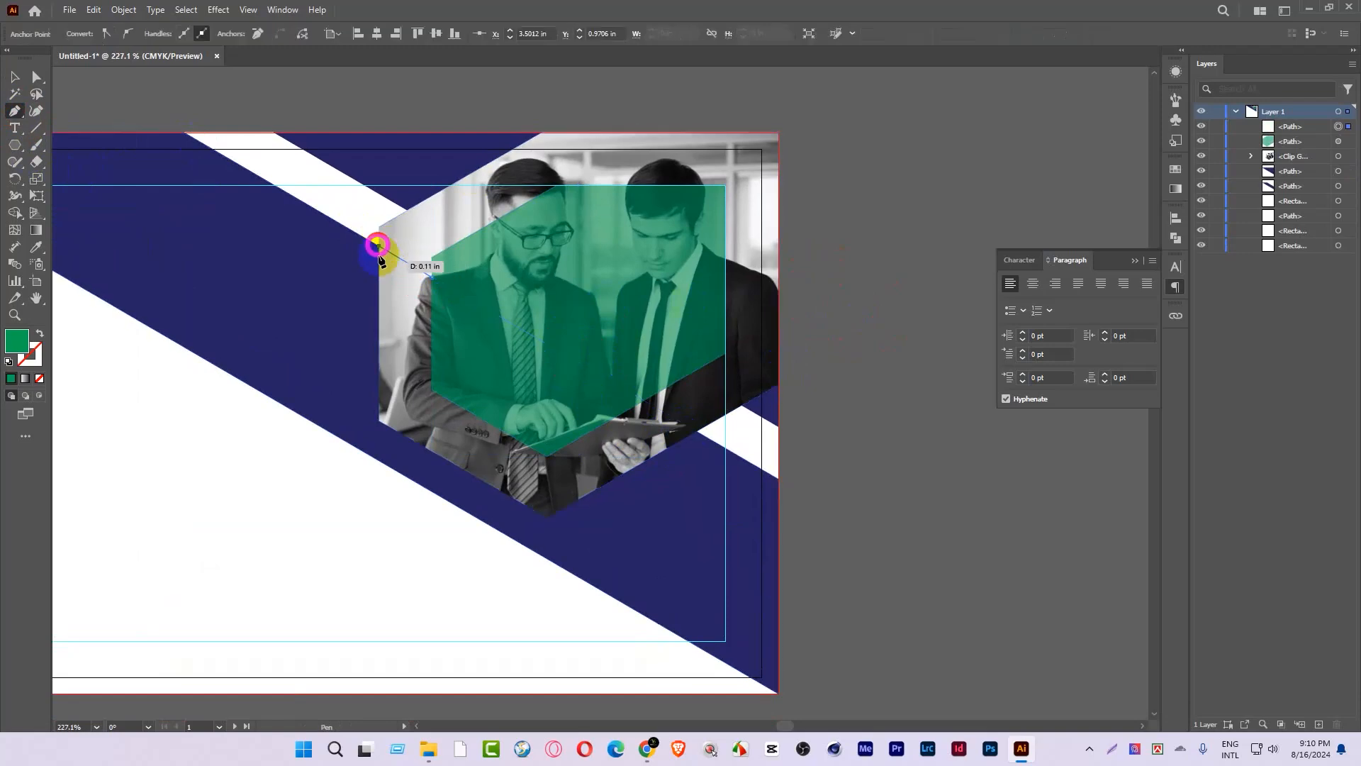
click(379, 420)
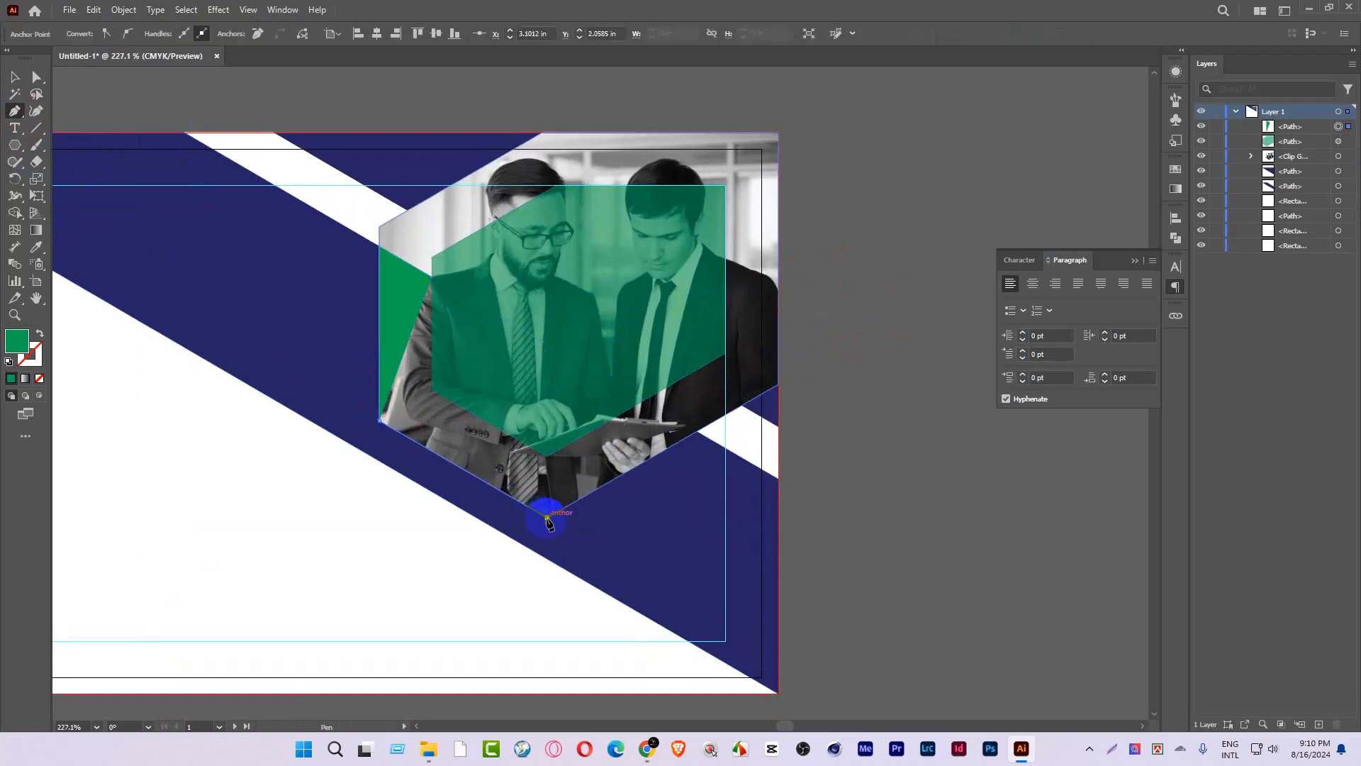
click(547, 521)
click(694, 430)
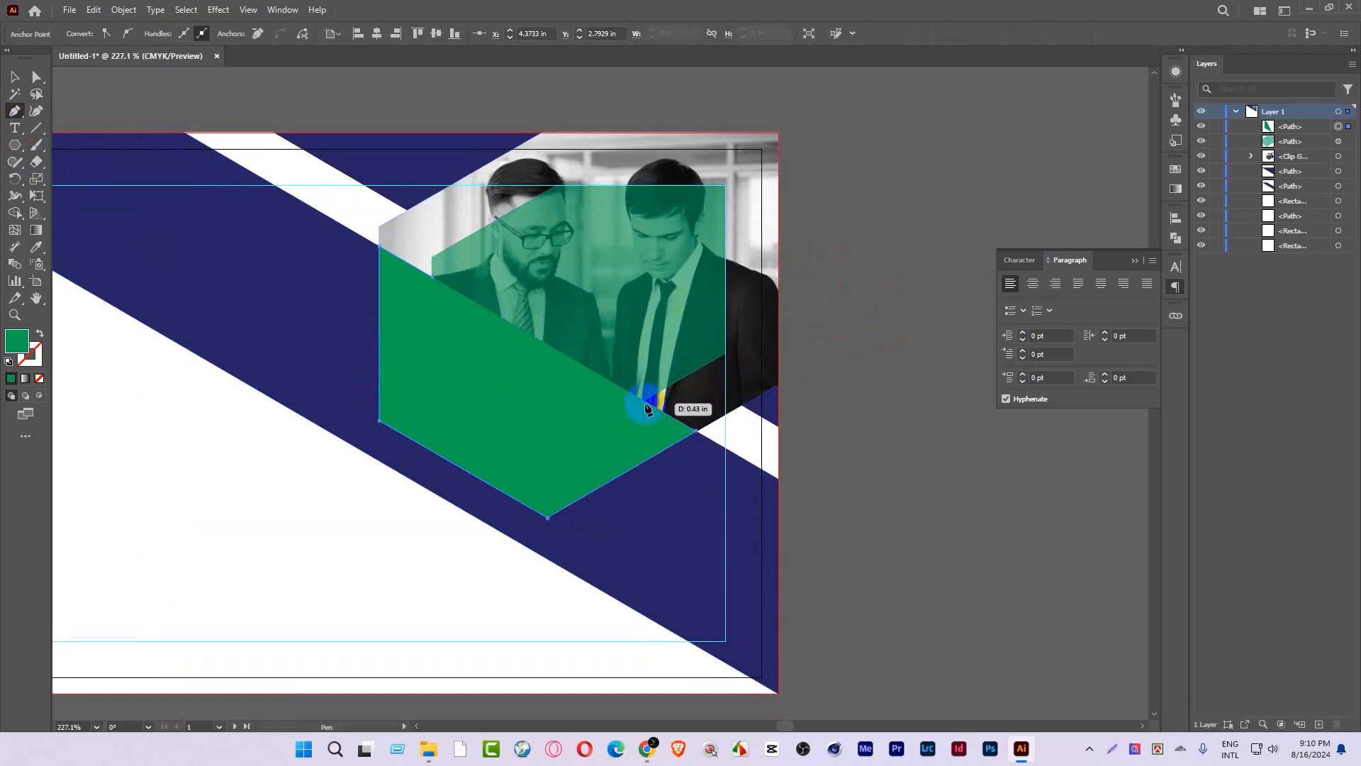
Step: Complete the green Pen shape along the translucent overlay's lower-right, lower-left and left edges to form a chevron frame
key(ctrl+space)
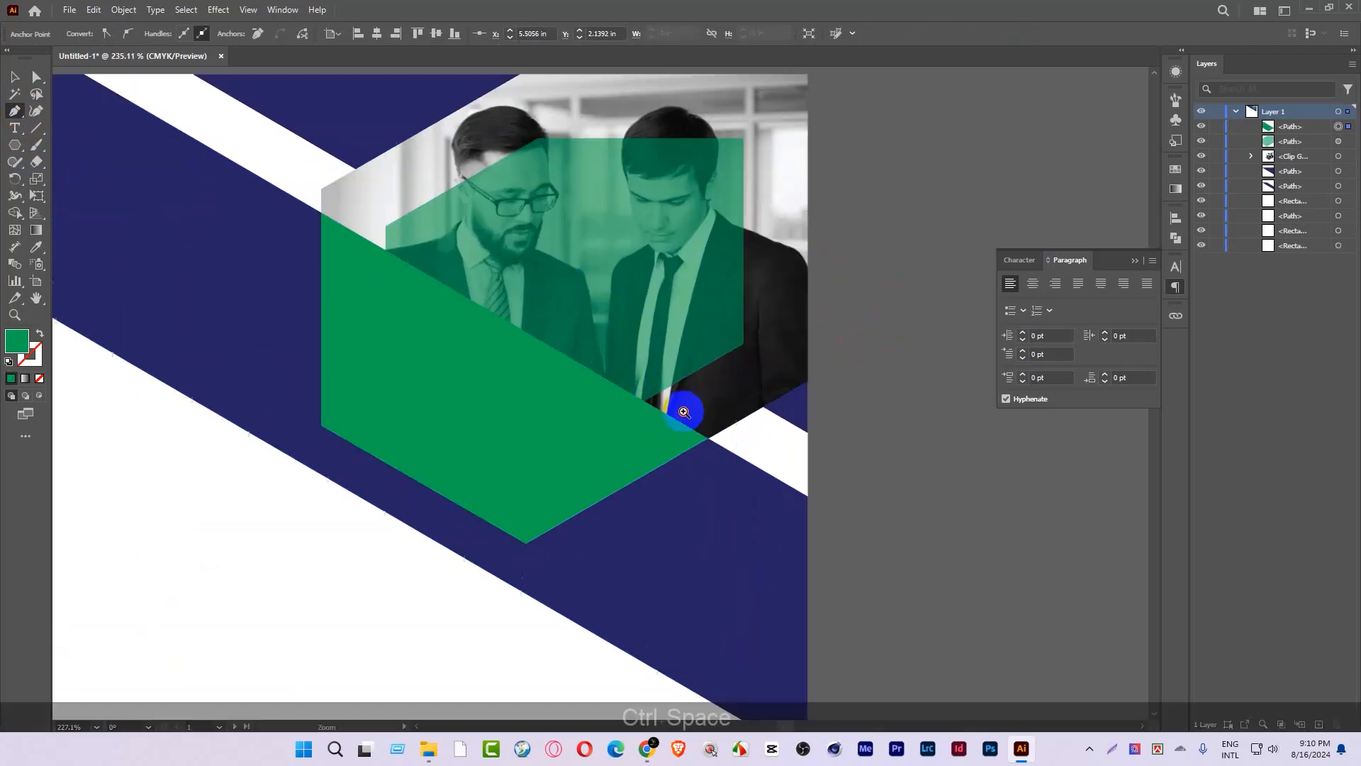
drag(684, 407, 1006, 496)
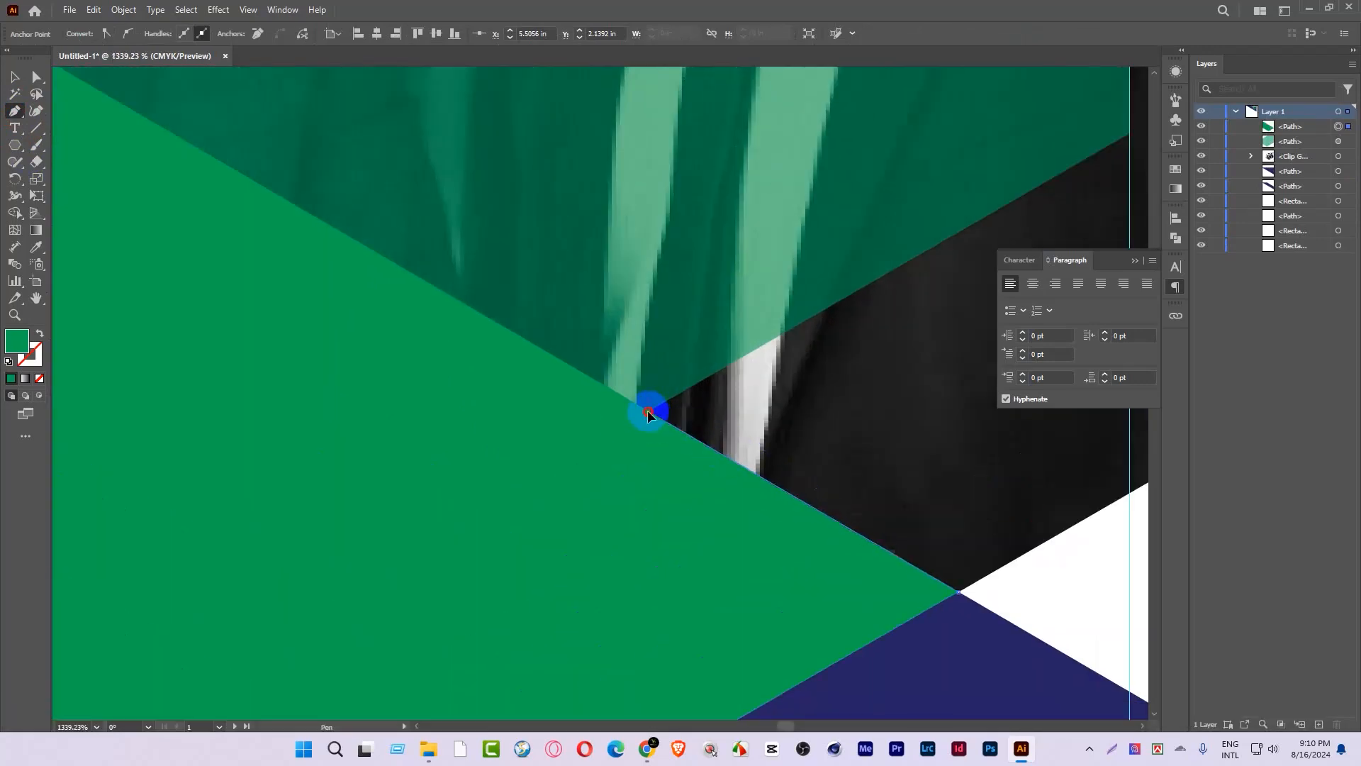
key(ctrl+space)
drag(648, 414, 258, 414)
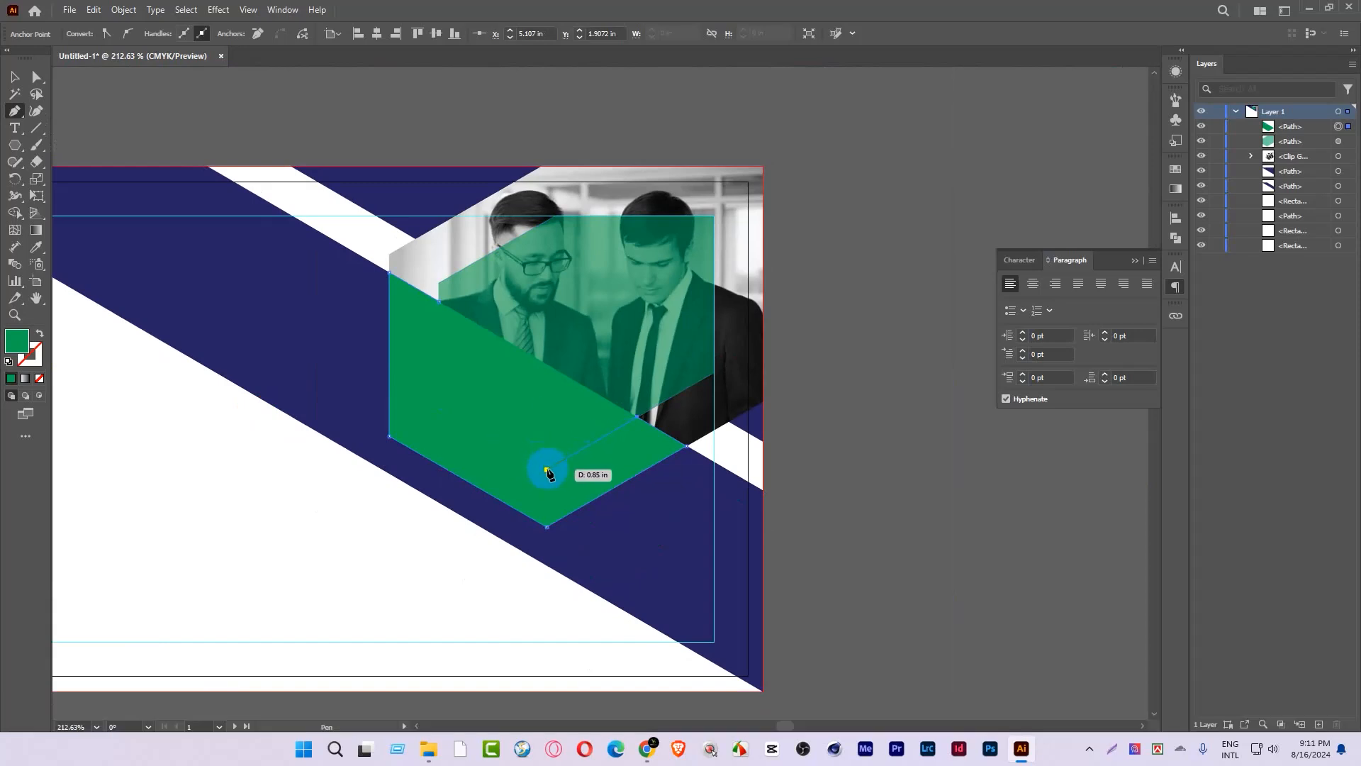
click(548, 472)
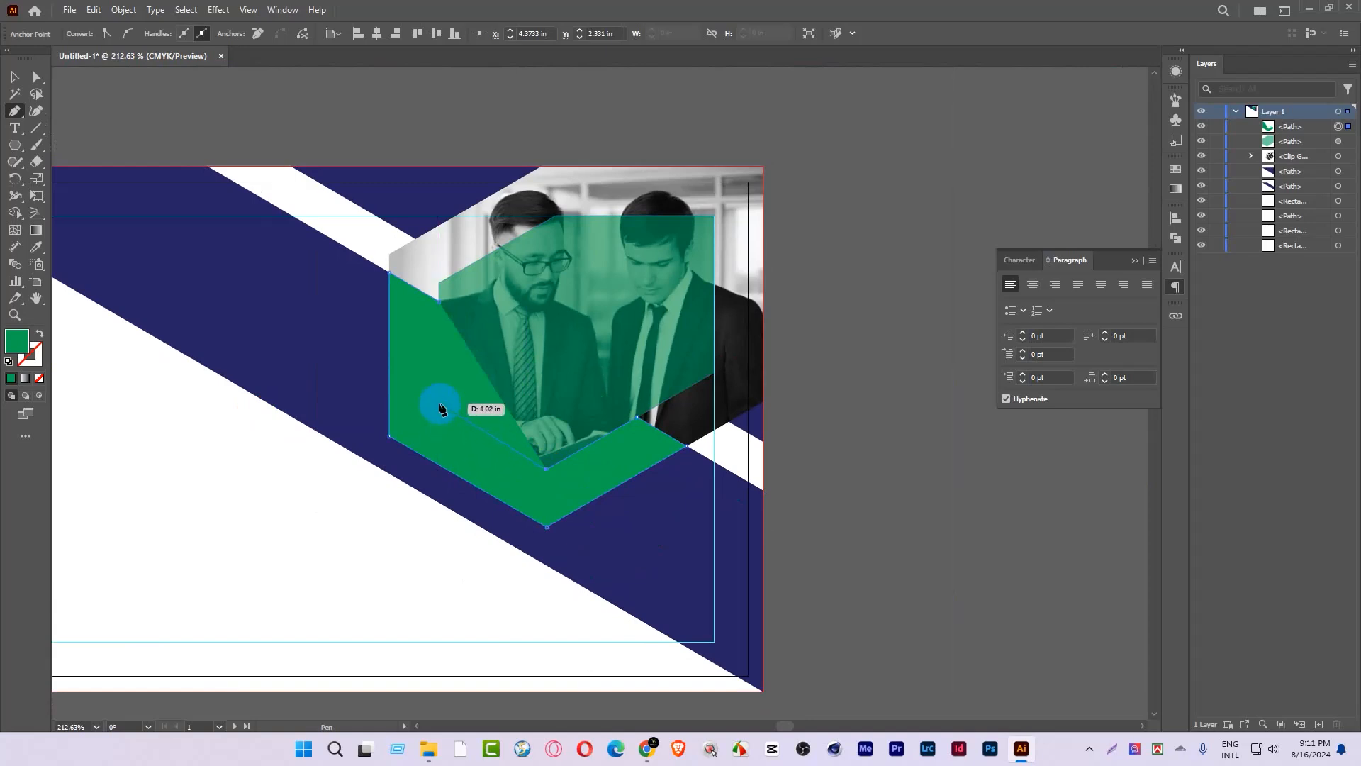
click(438, 410)
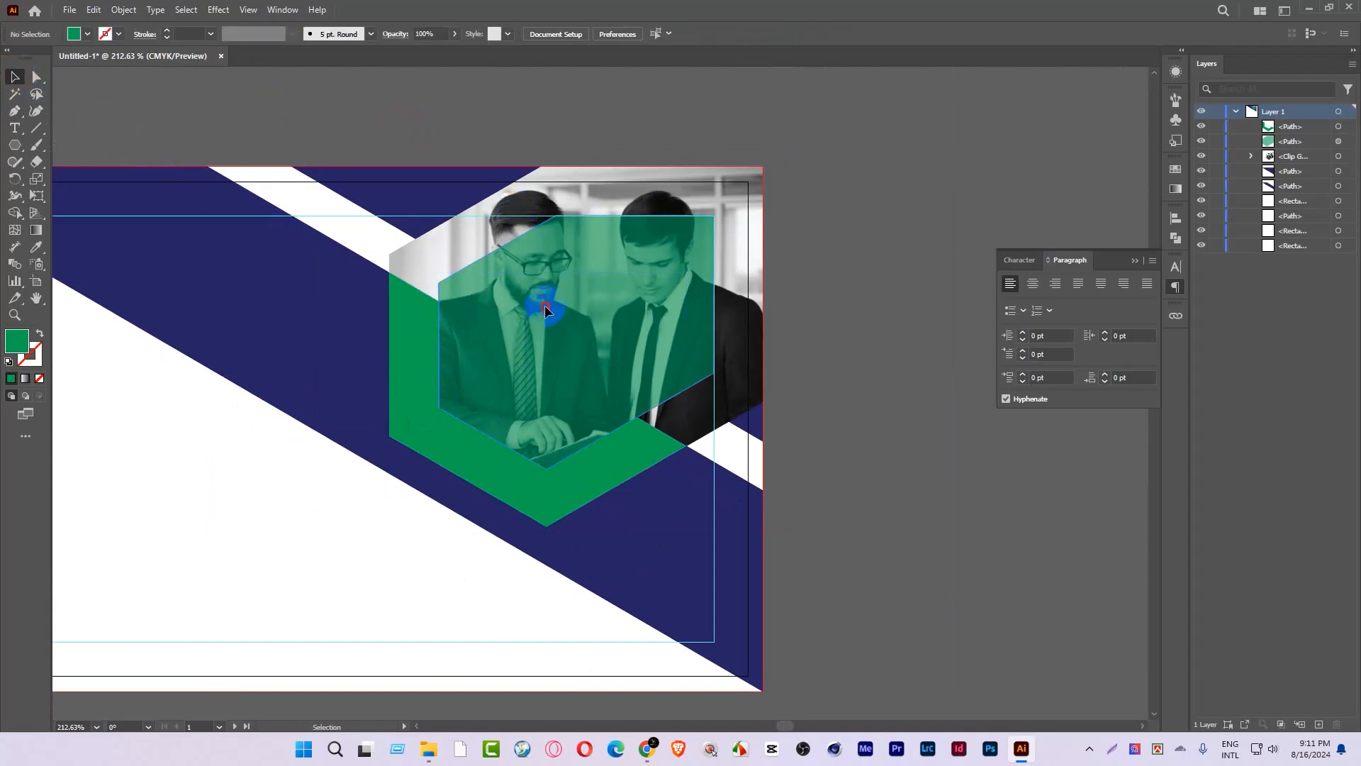
Step: Delete the translucent green overlay from the photo, keeping the solid green chevron in place
drag(544, 304, 717, 209)
key(Delete)
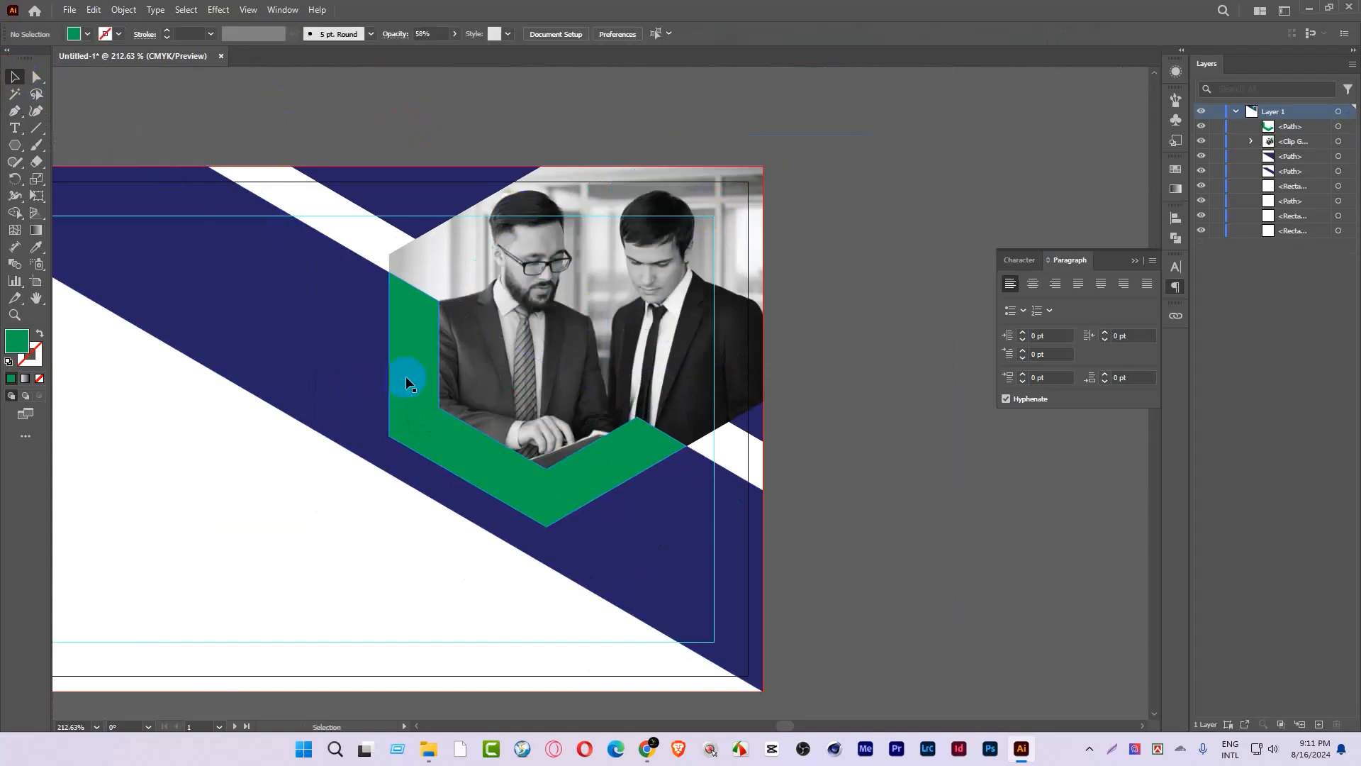
drag(406, 376, 382, 398)
key(ctrl+z)
click(715, 347)
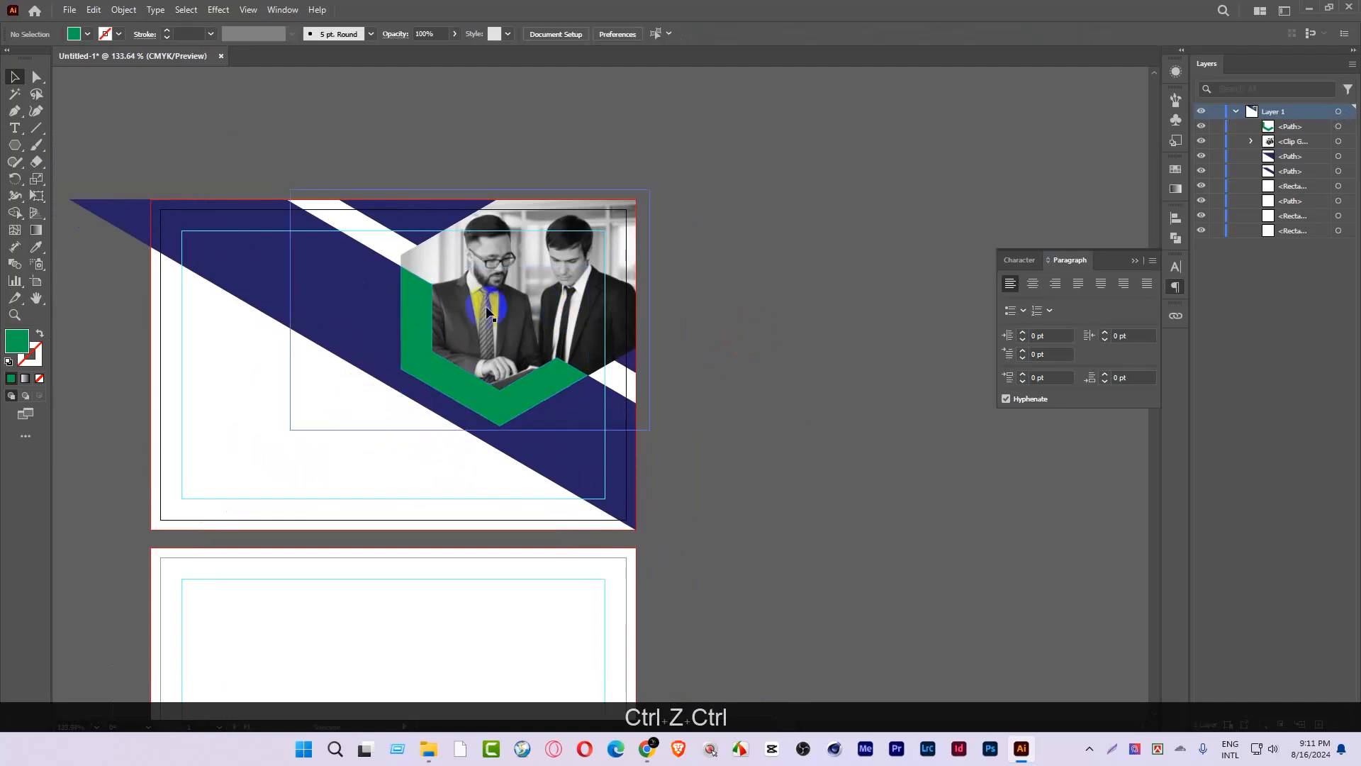
Step: Try raising the diagonal navy band by about 0.16 in, and undo the move
drag(363, 317, 498, 332)
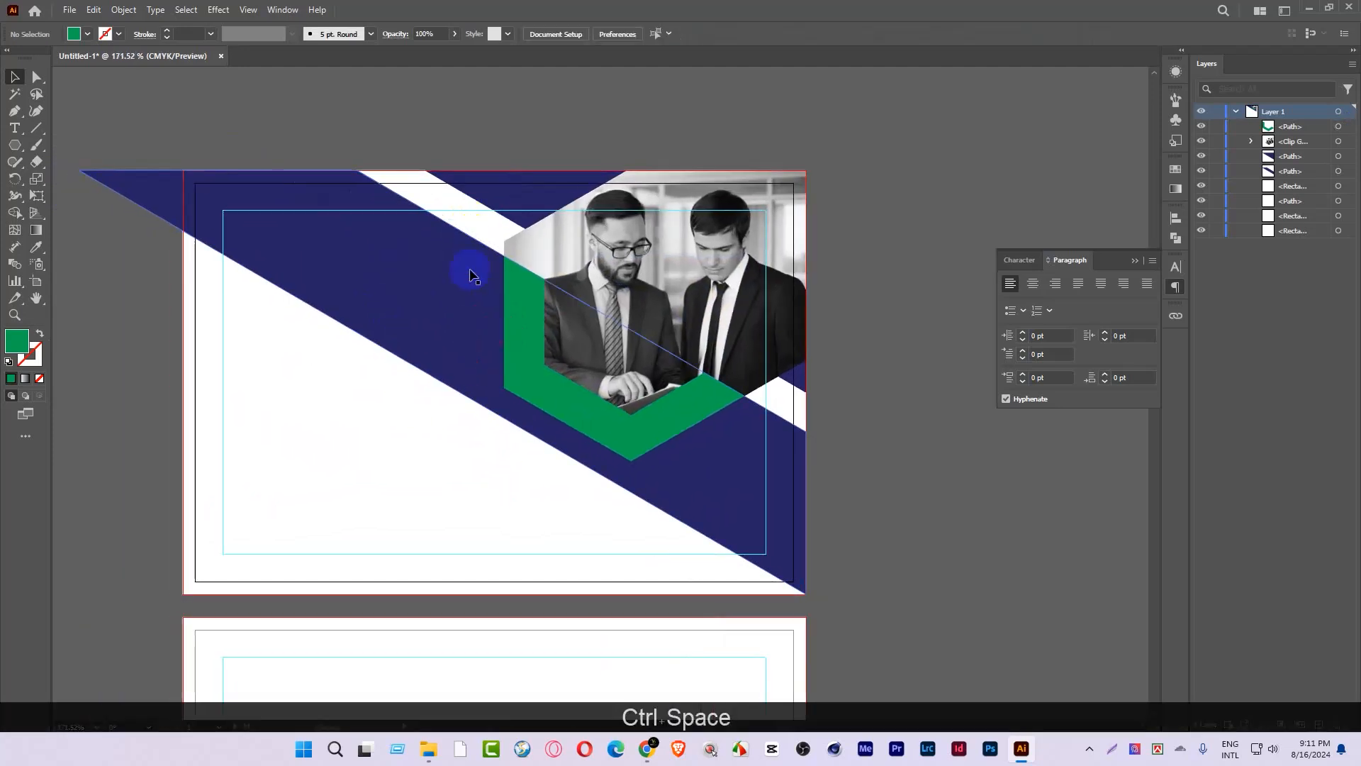
click(512, 355)
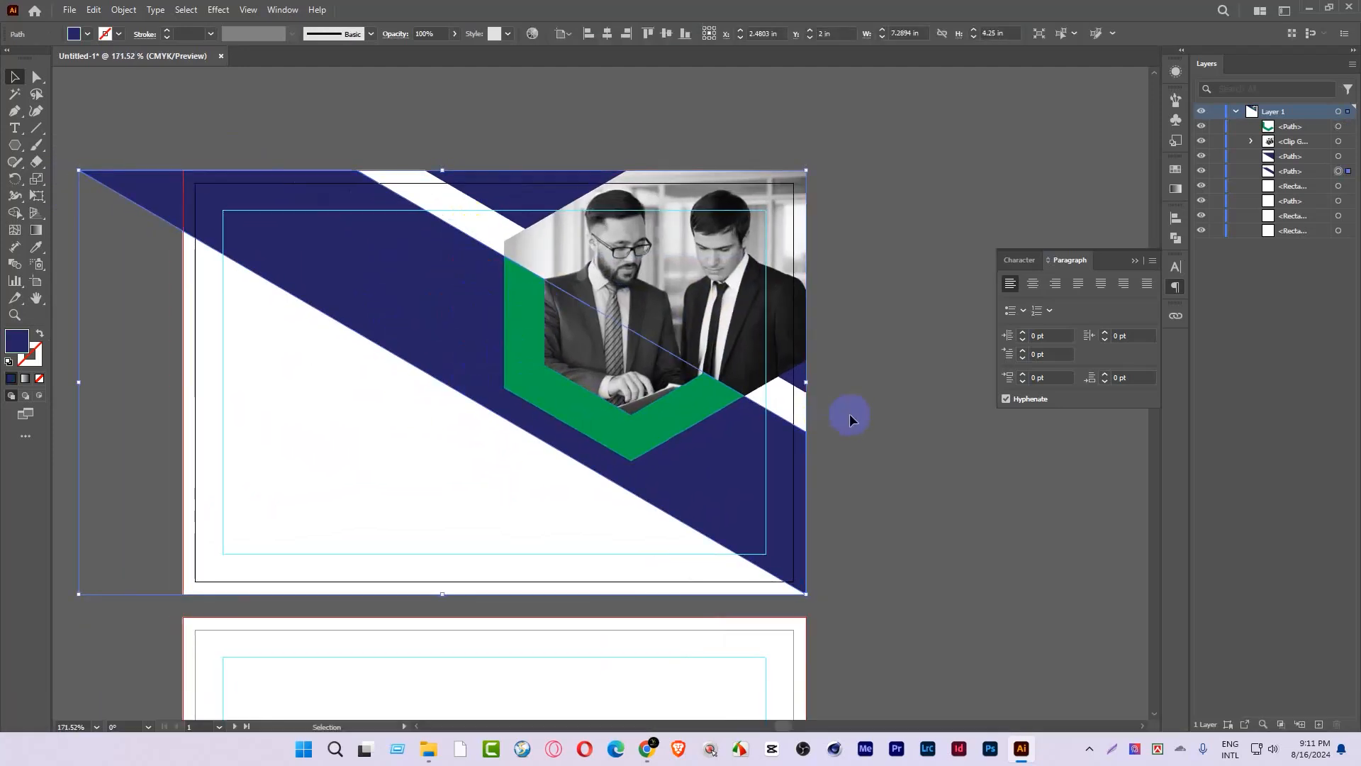
drag(766, 489, 765, 470)
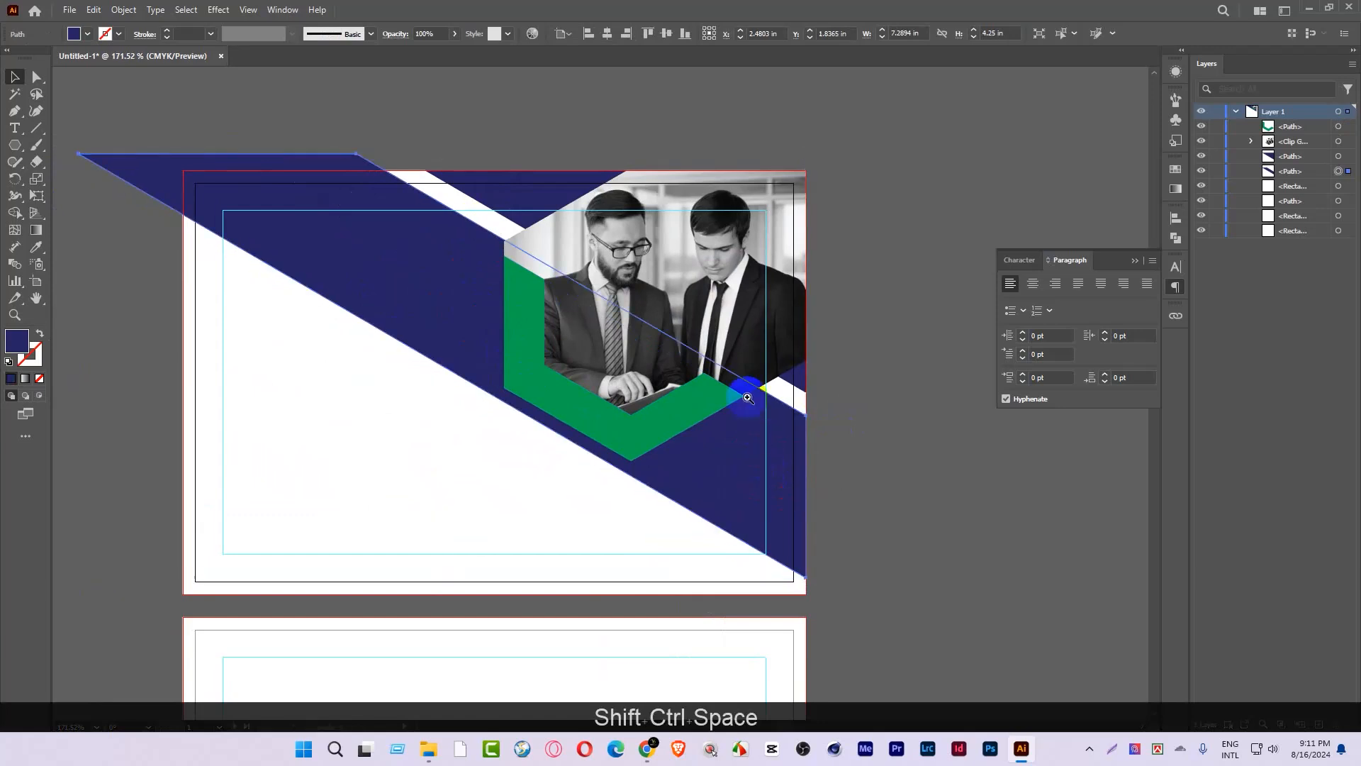
drag(745, 389, 625, 344)
key(ctrl+z)
key(ctrl+space)
drag(726, 329, 872, 410)
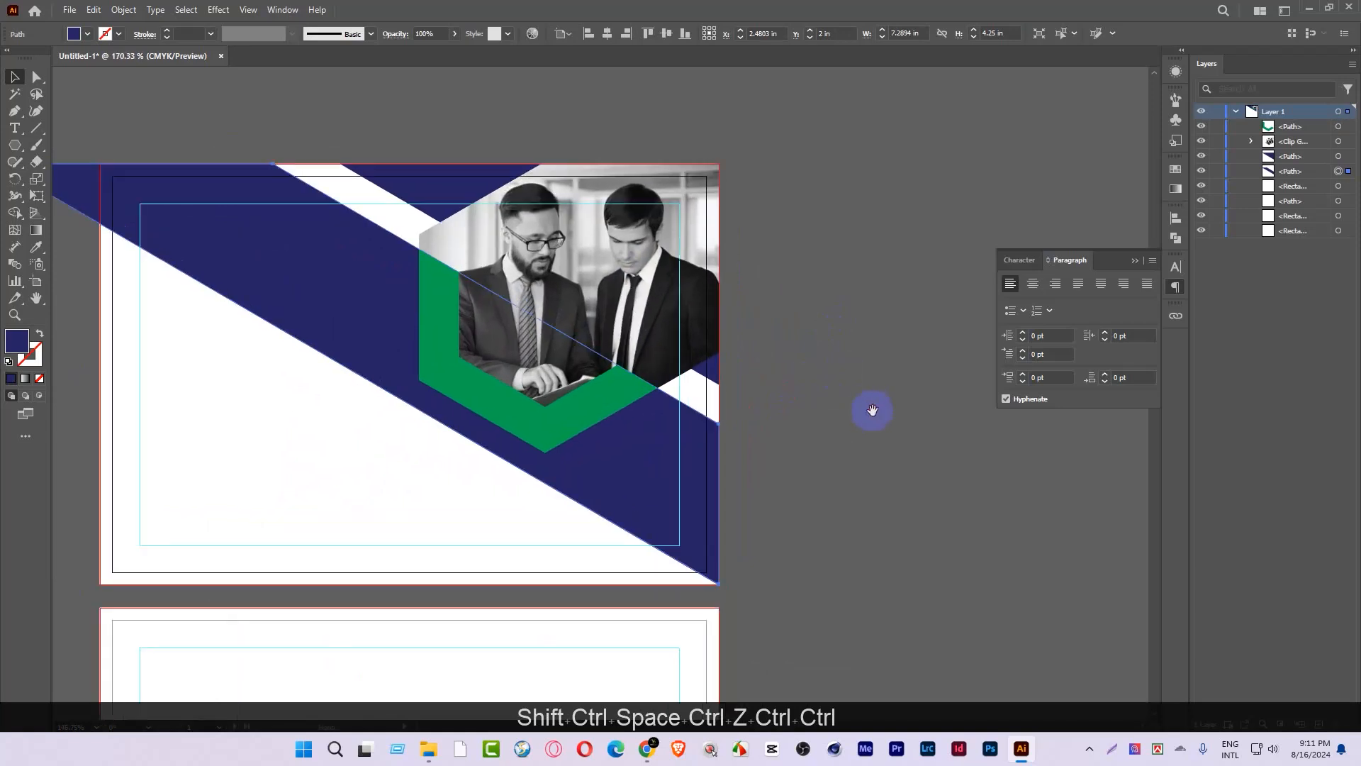
click(857, 370)
Step: Draw a vertical line about 2.31 in long across the navy band left of the photo, and remove the band's left part with Shape Builder
click(38, 128)
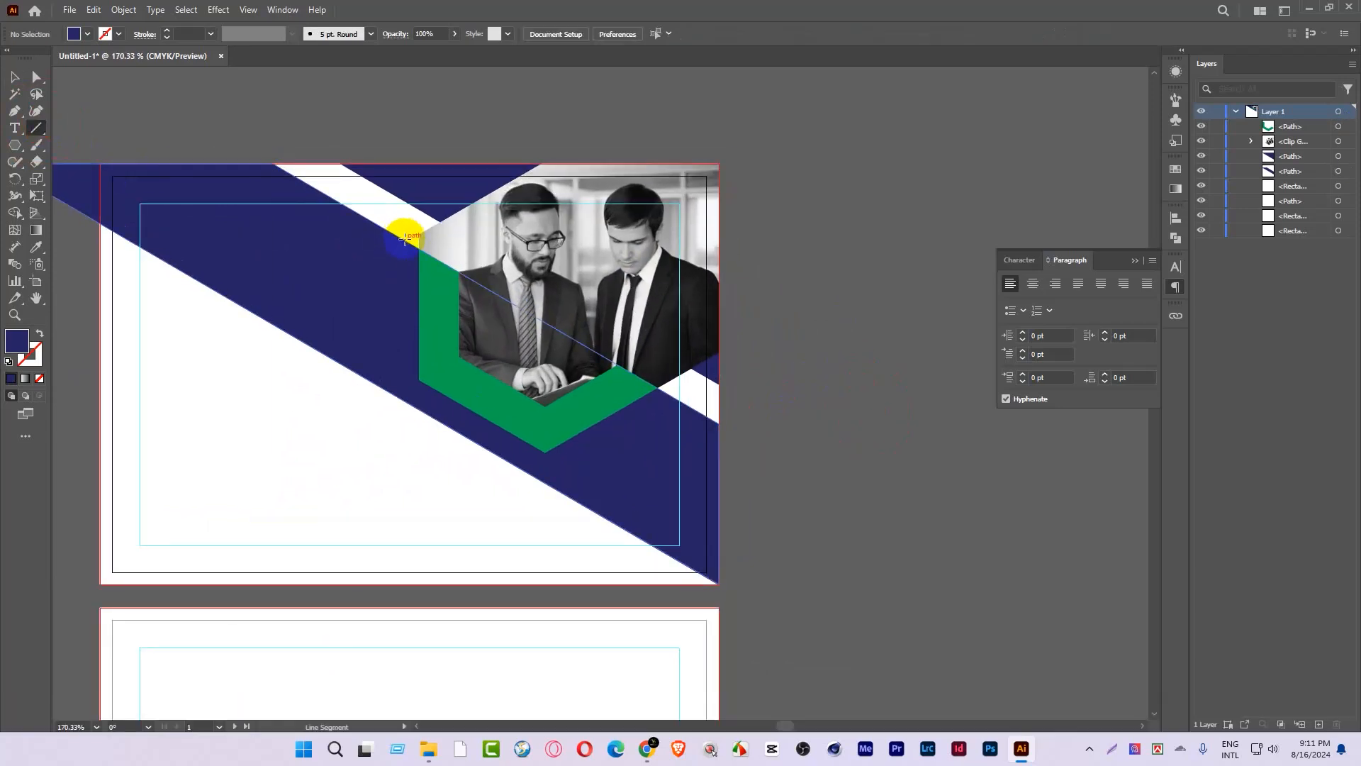
drag(388, 220, 352, 434)
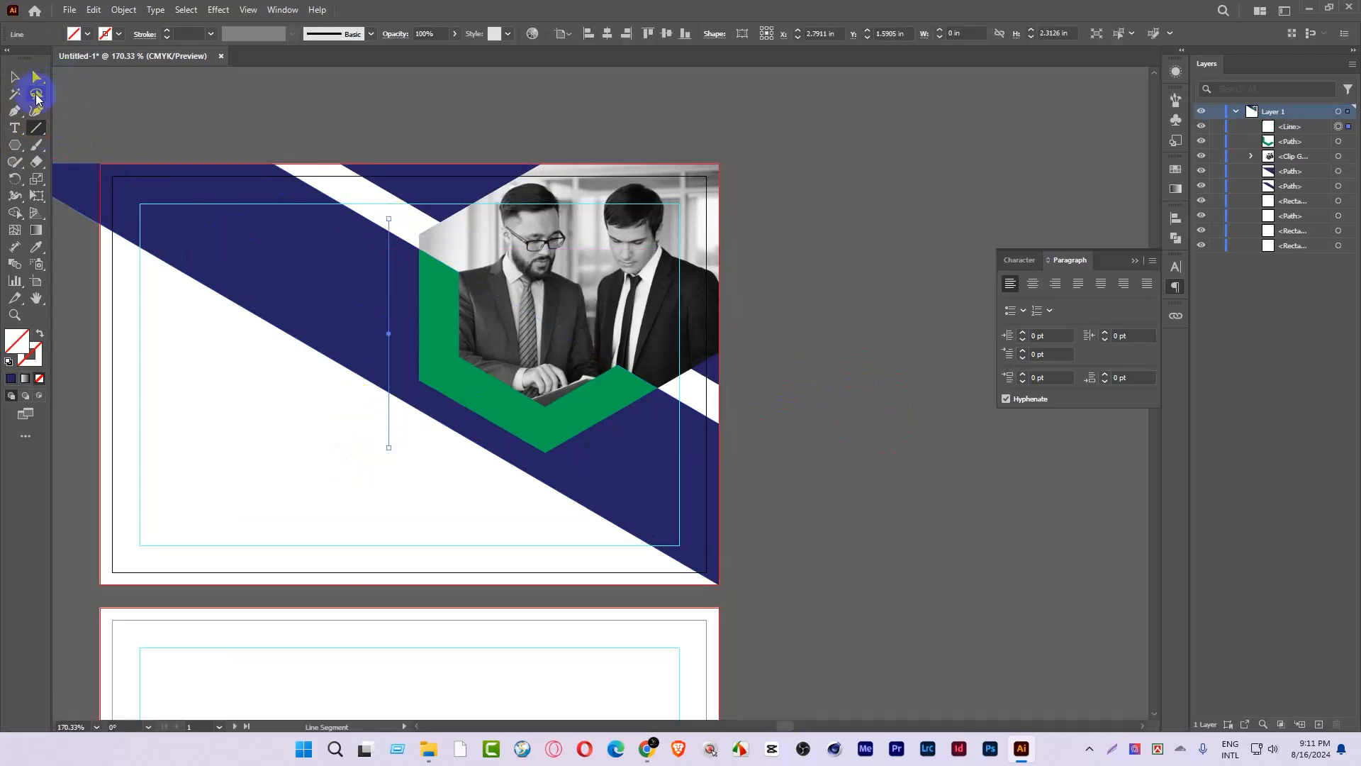
shift+click(328, 233)
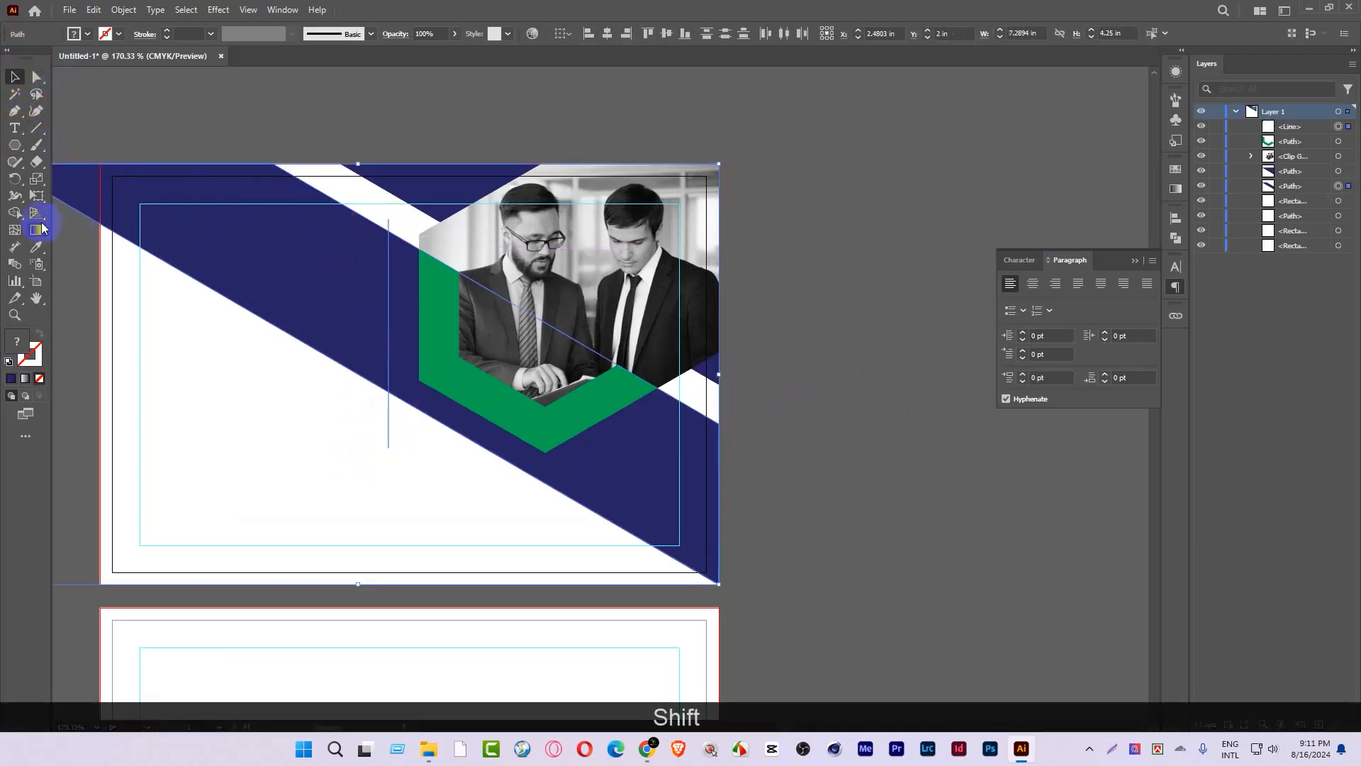
click(14, 212)
alt+click(255, 214)
click(15, 77)
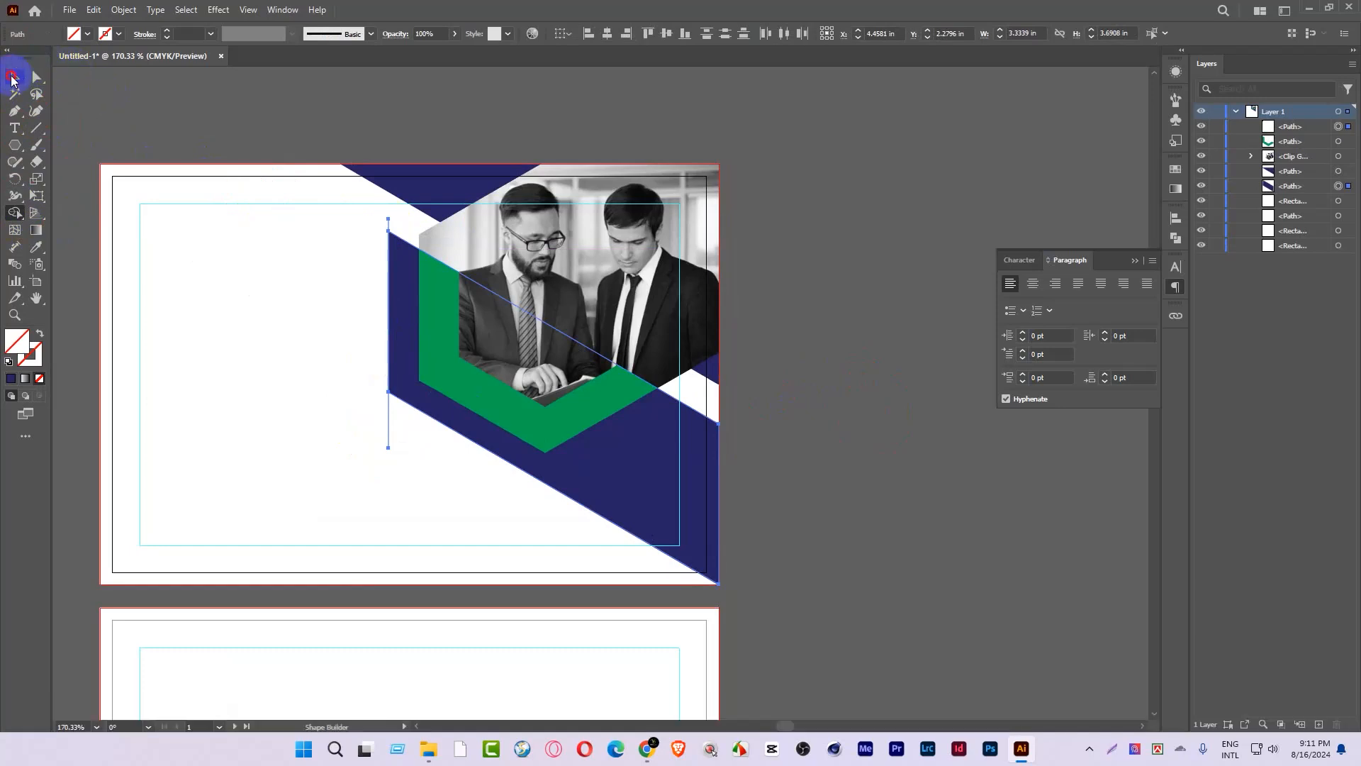
Step: Delete the leftover vertical cutting line beside the trimmed navy band
click(280, 95)
scroll(433, 202, down, 3)
scroll(433, 201, up, 3)
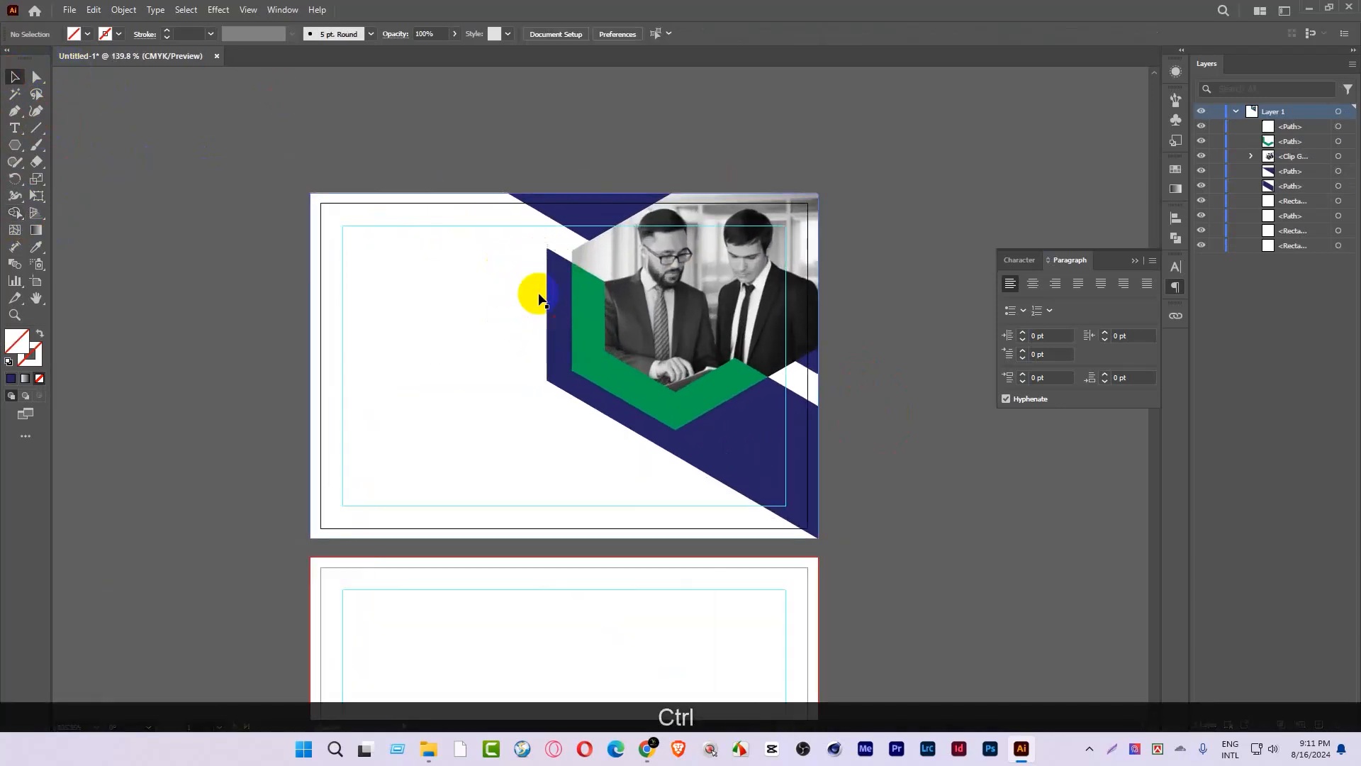
click(544, 301)
drag(720, 427, 653, 429)
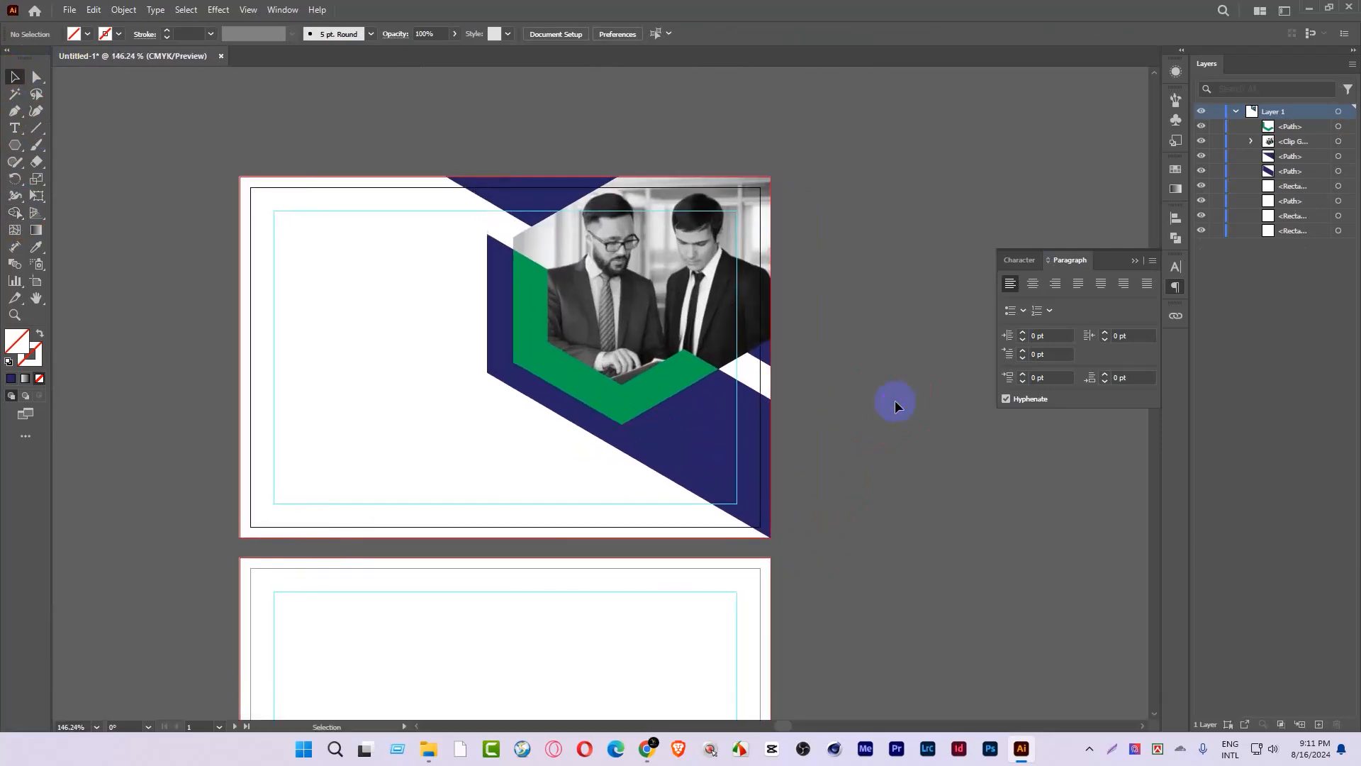
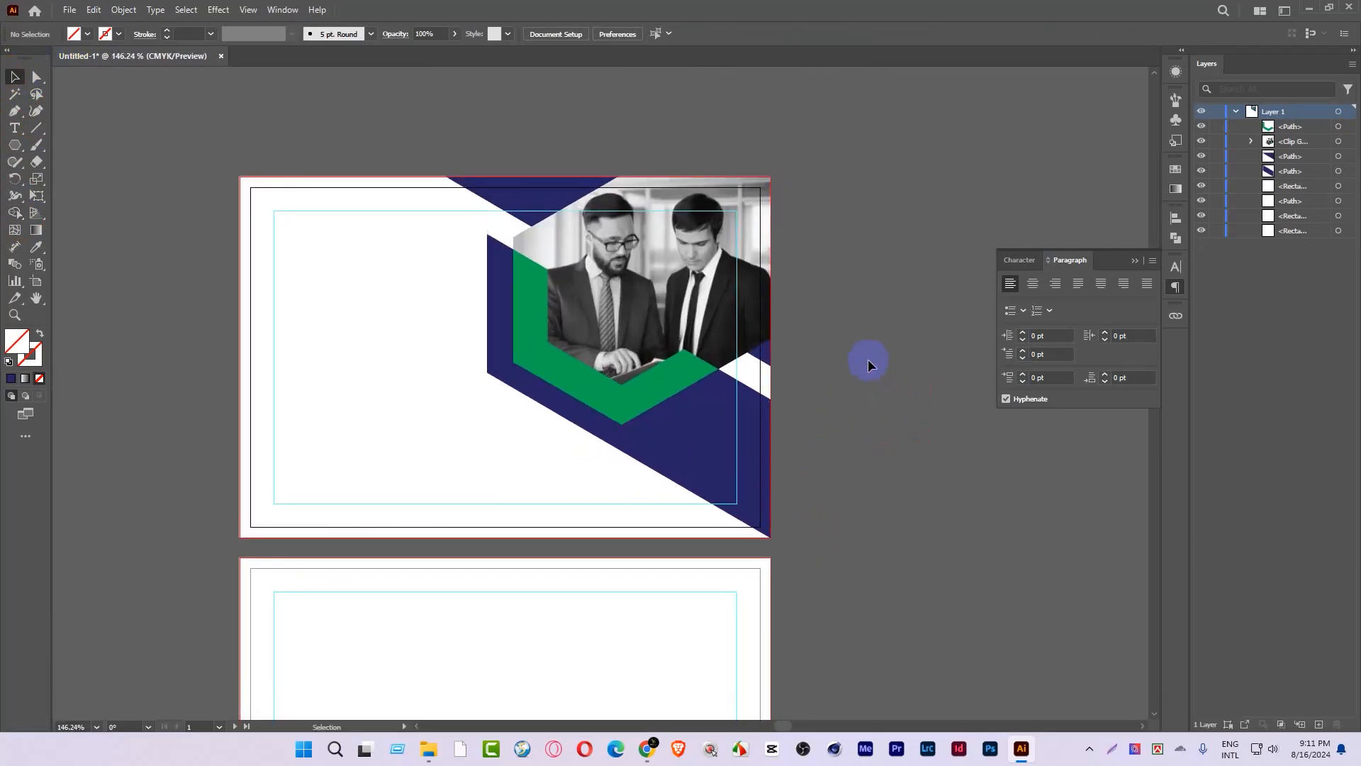
Step: Switch to Chrome and browse the business postcard listings on GraphicRiver for layout references
click(649, 757)
click(1044, 12)
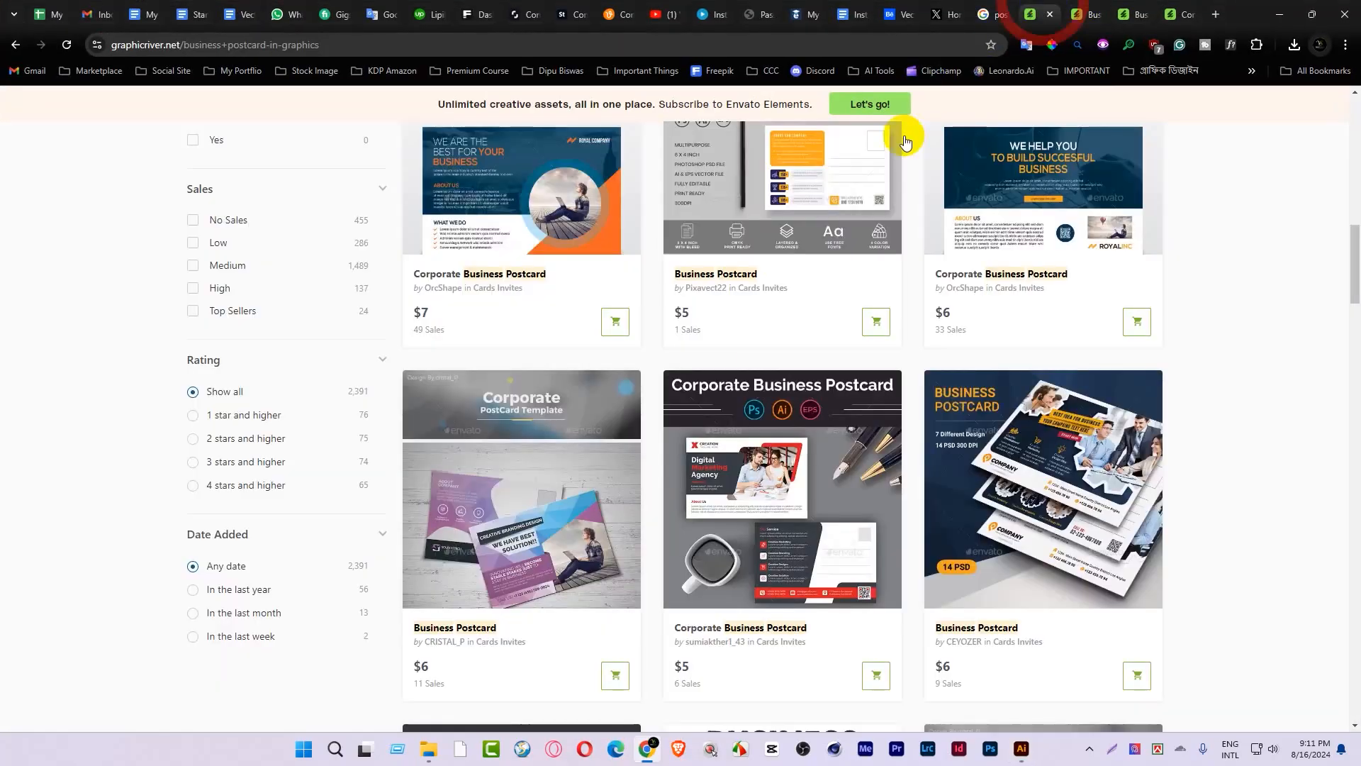
scroll(824, 552, down, 3)
scroll(825, 552, down, 6)
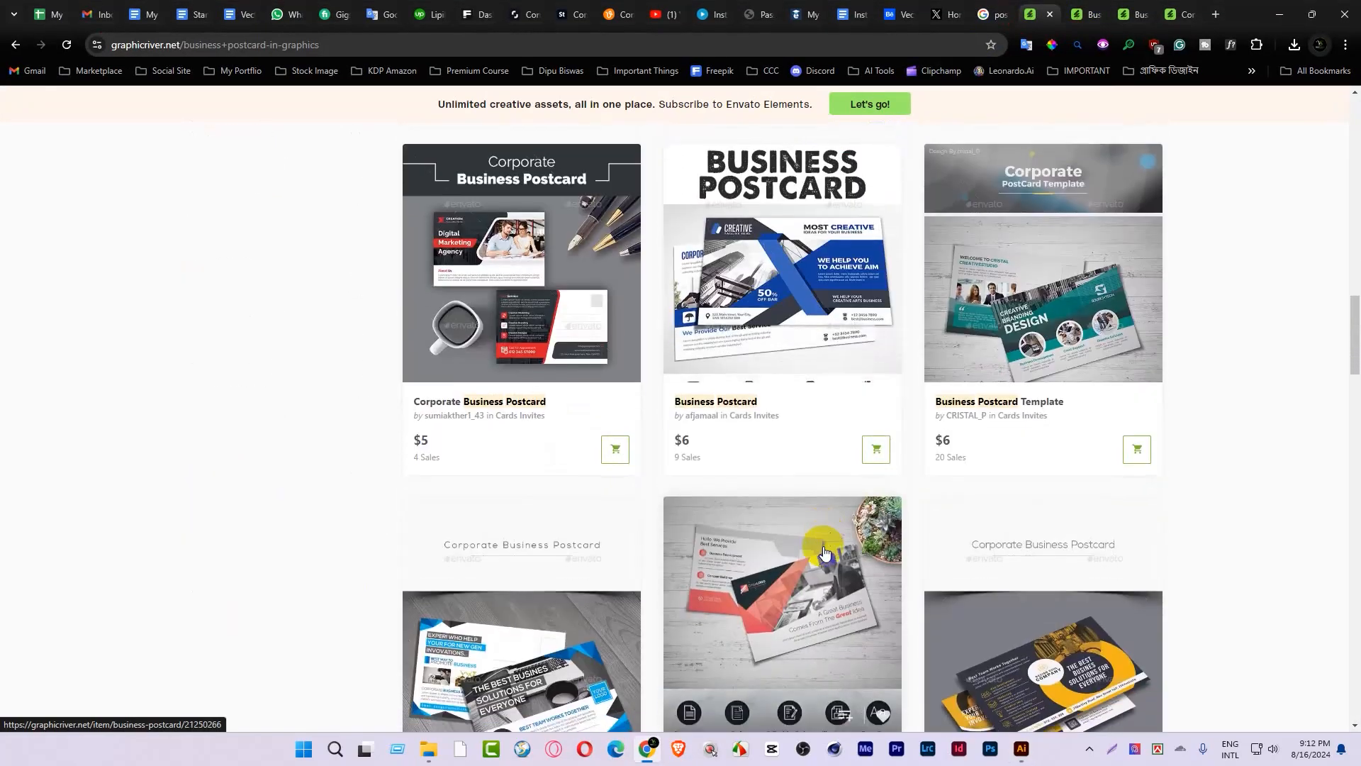
scroll(822, 550, down, 2)
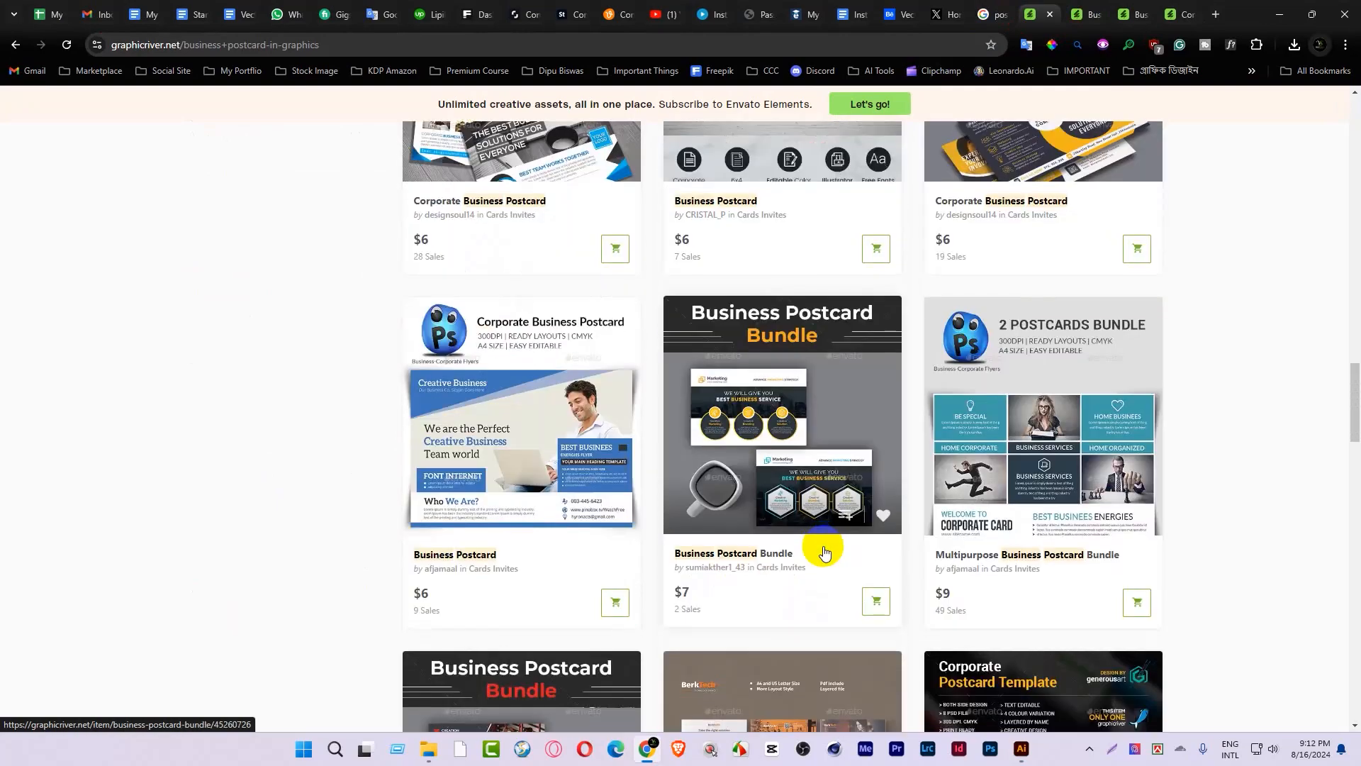
scroll(611, 532, up, 8)
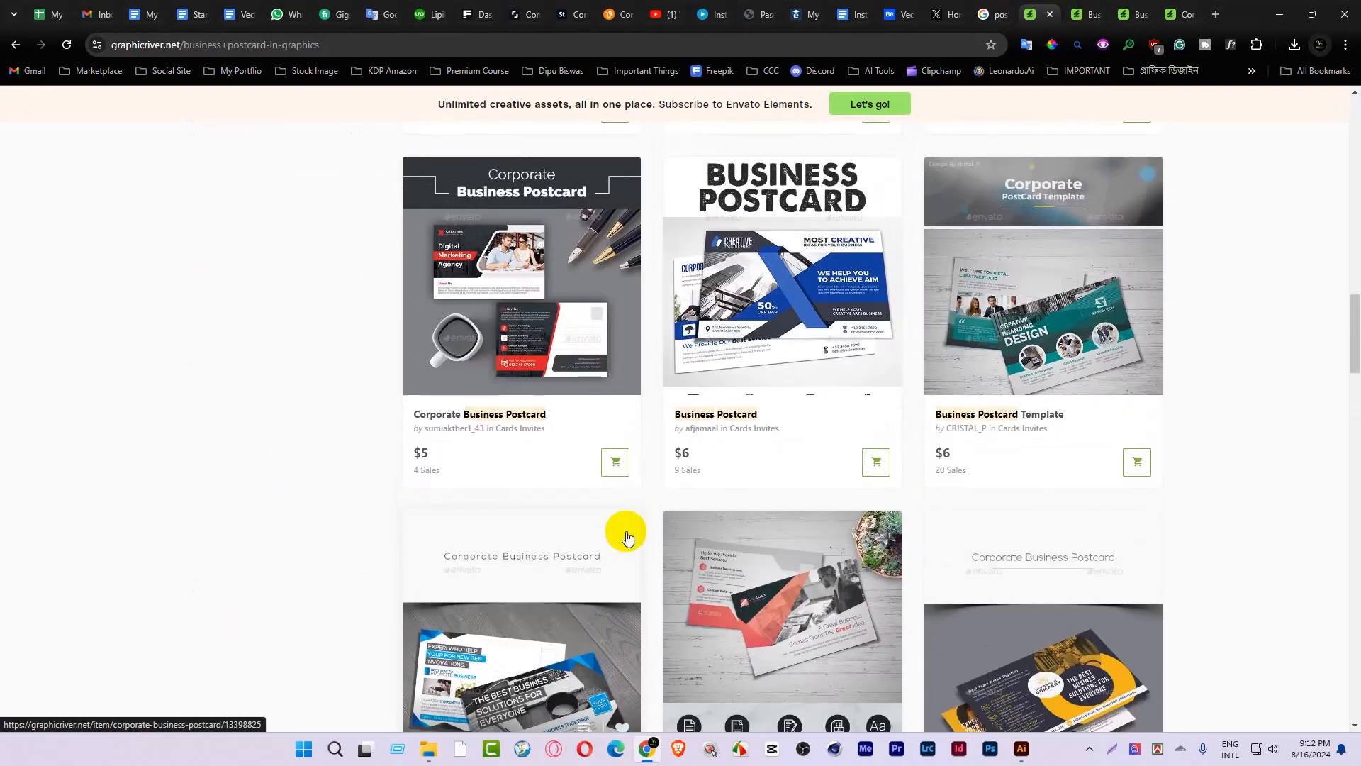
scroll(627, 537, up, 3)
scroll(626, 536, up, 4)
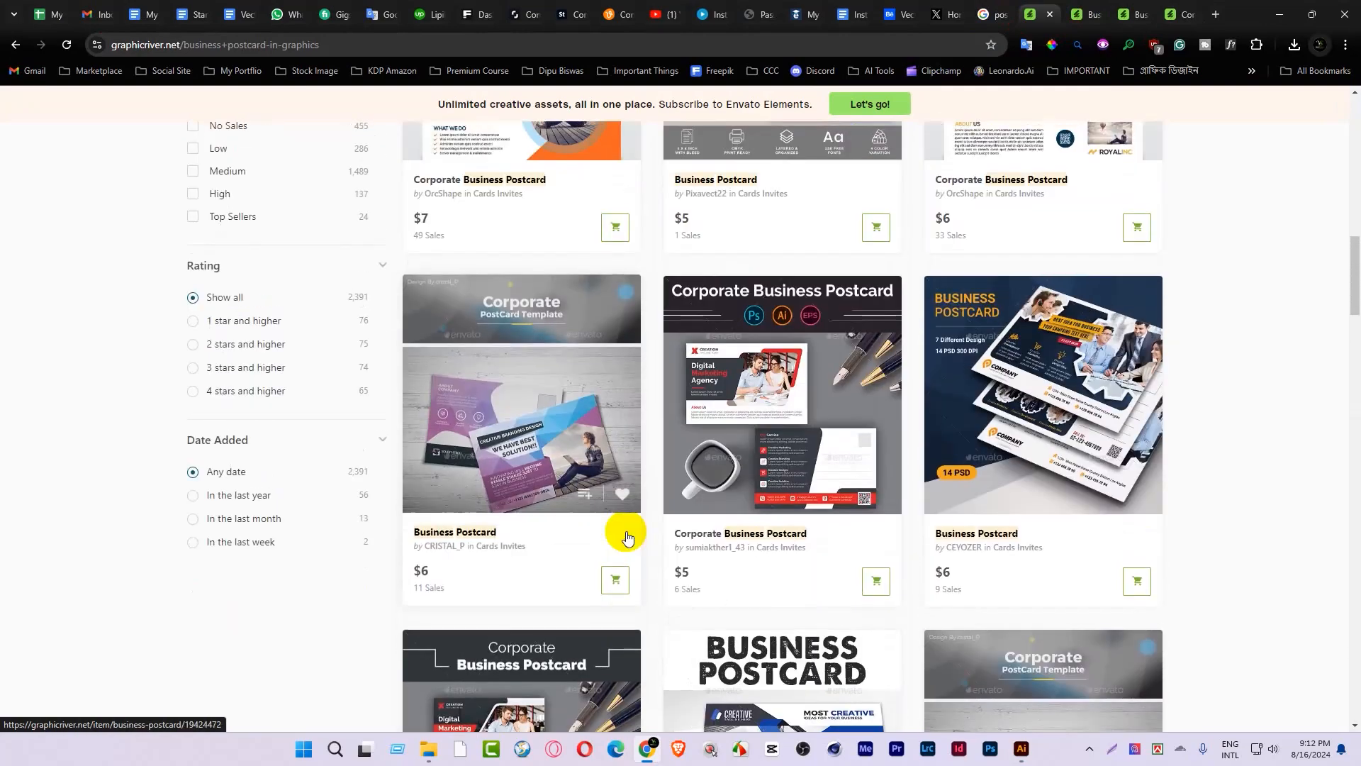
scroll(627, 537, up, 4)
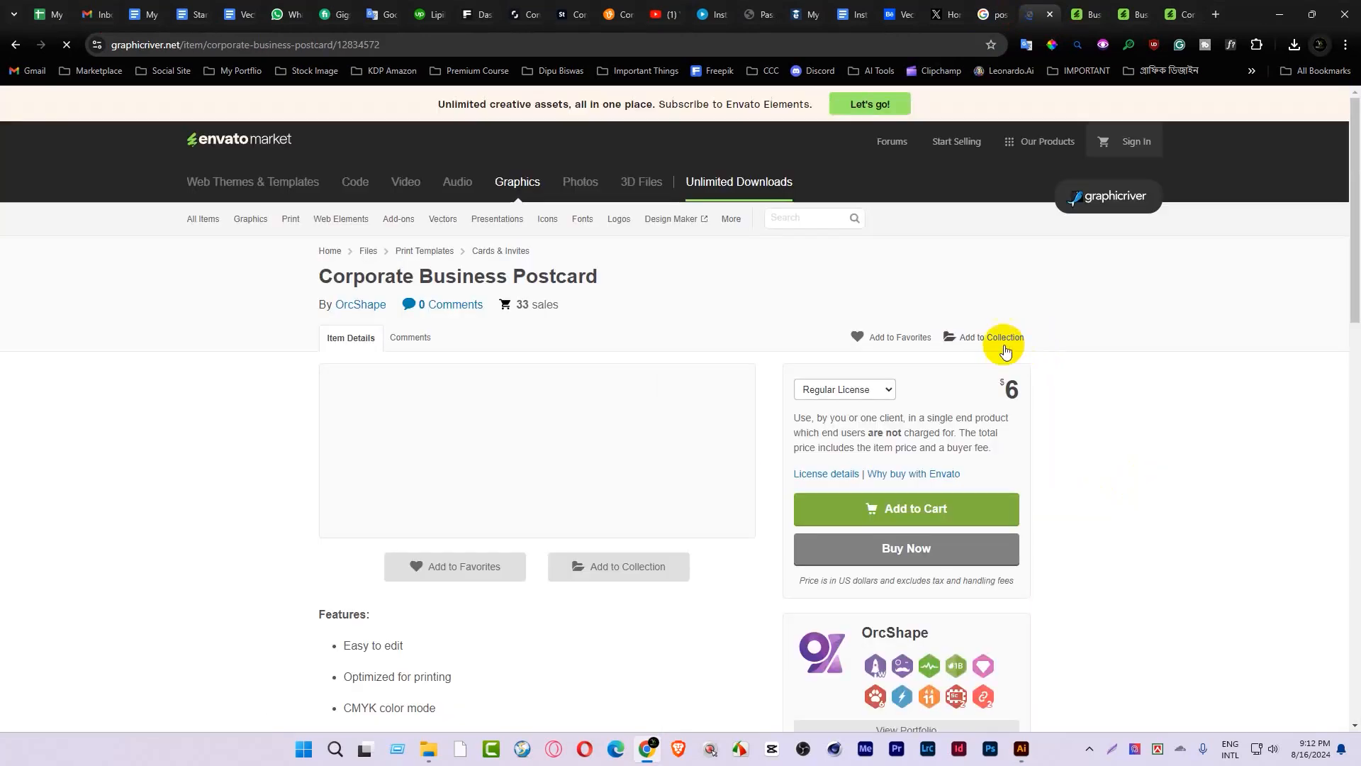
Step: Capture a screenshot of the white "Creative Business" back-side preview in the Corporate Business Postcard listing
scroll(633, 433, down, 3)
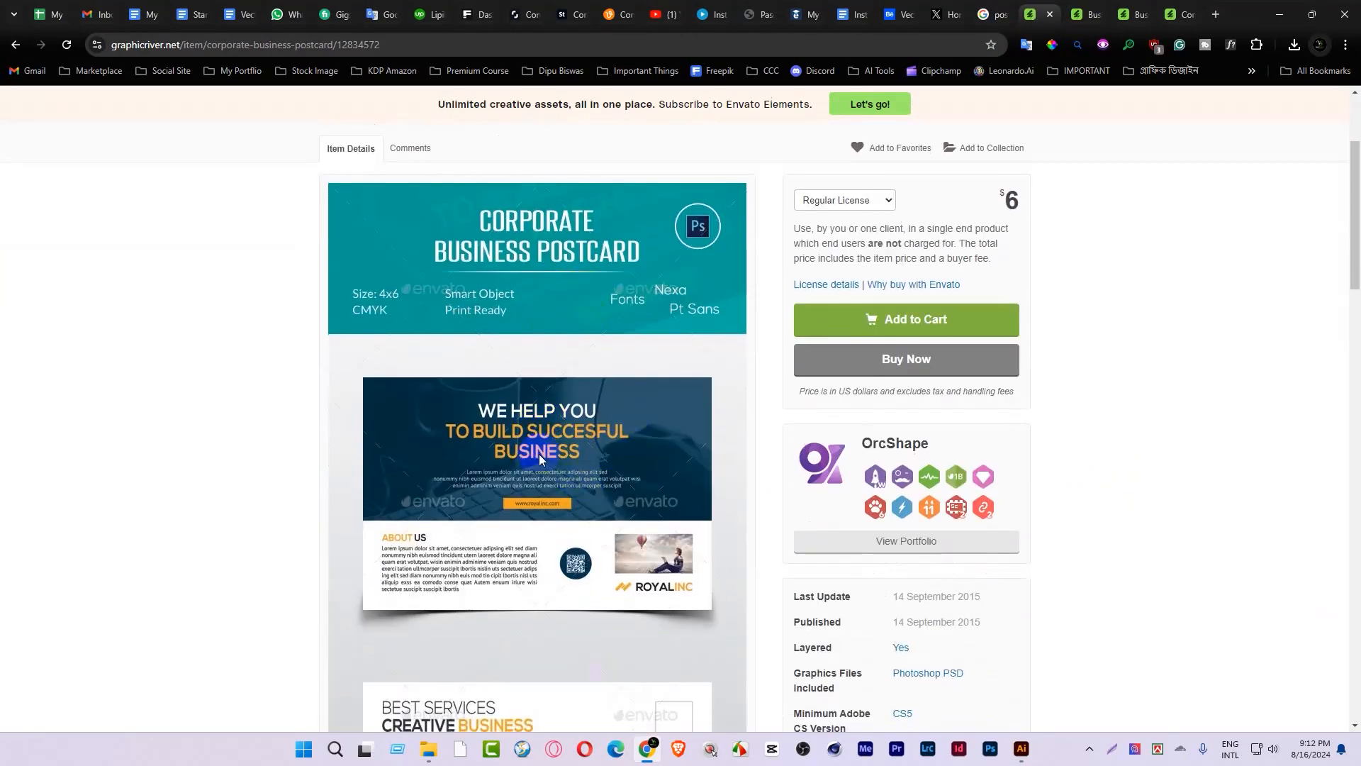
scroll(557, 441, down, 4)
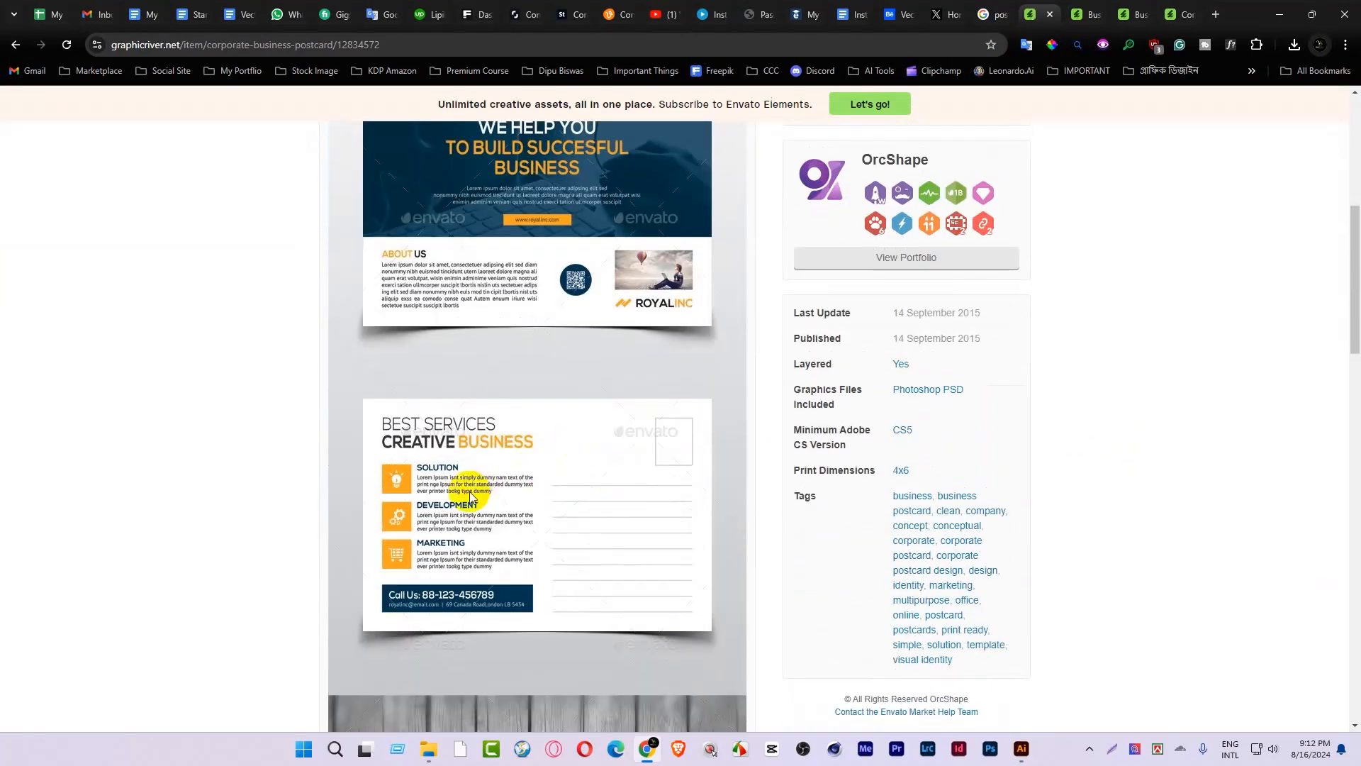
scroll(638, 532, down, 1)
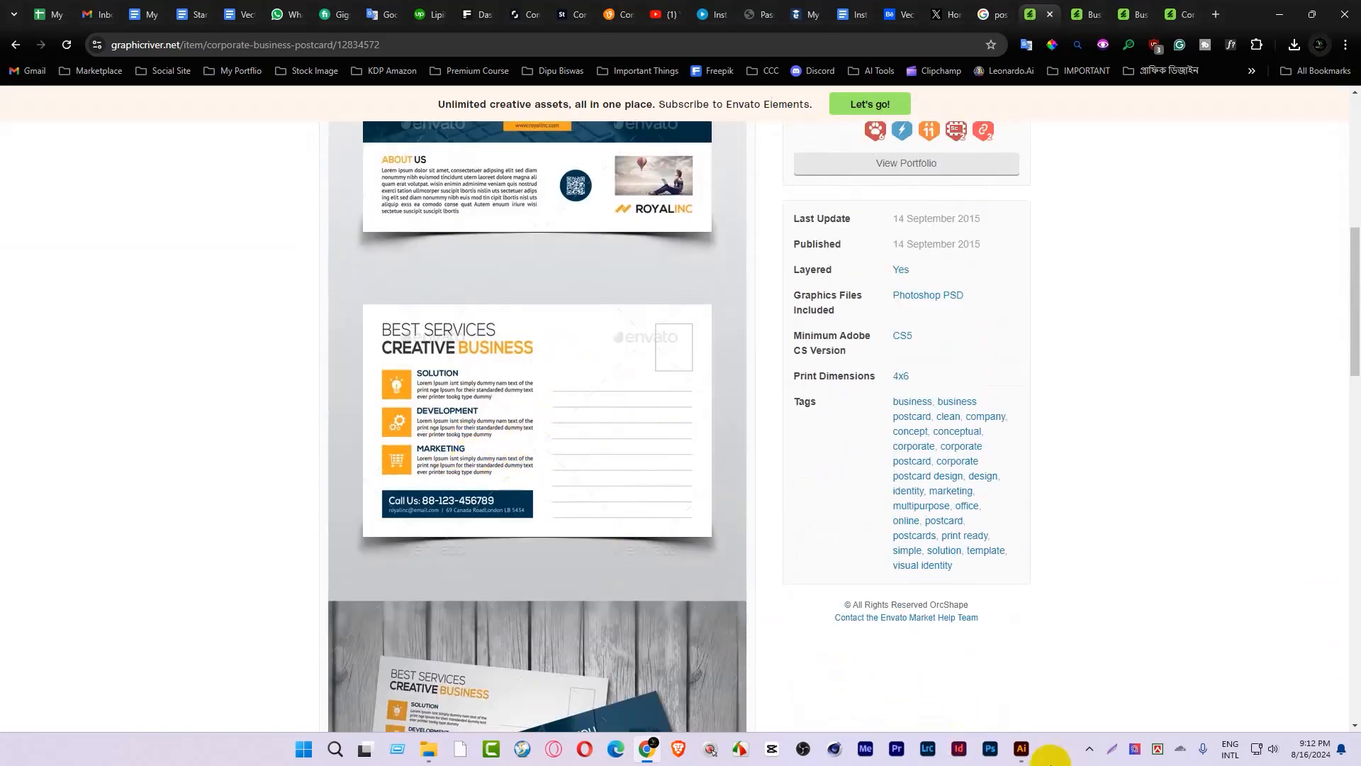
scroll(536, 425, down, 2)
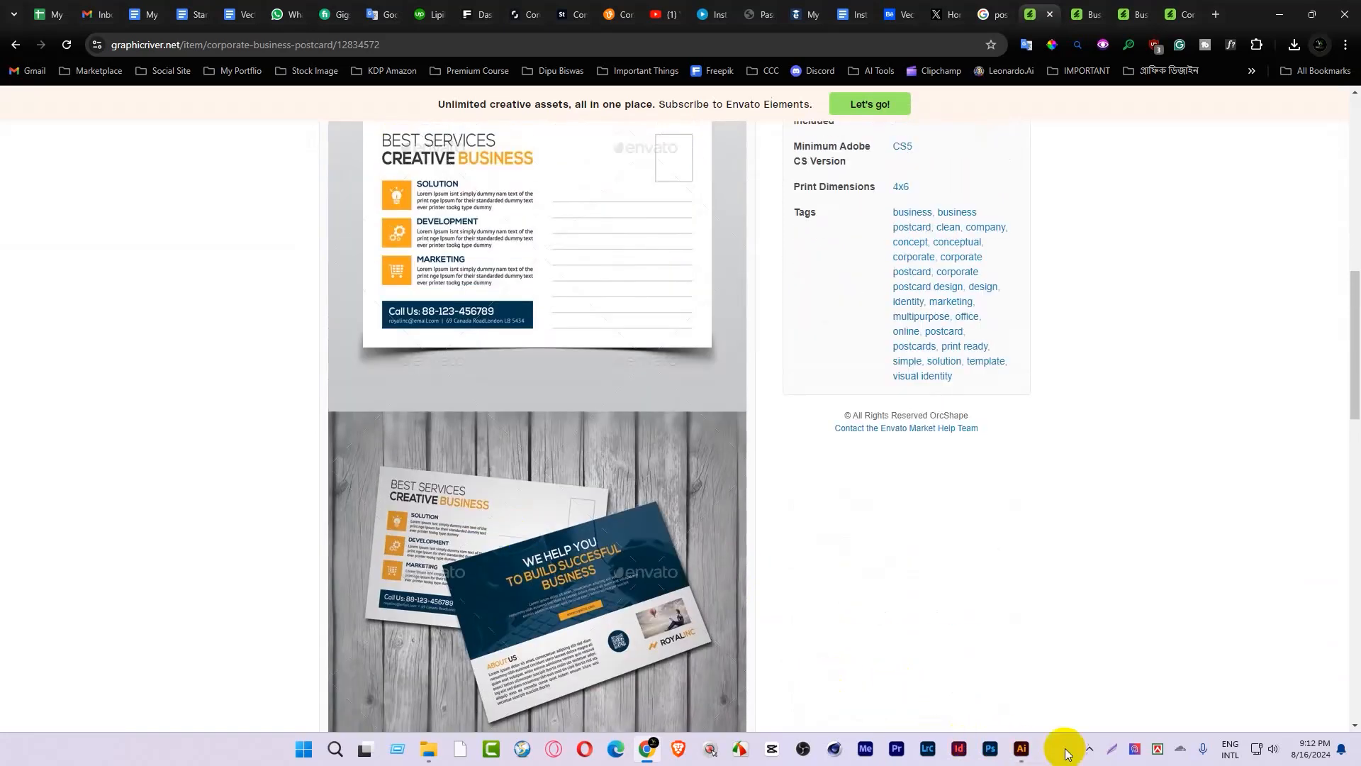
click(1111, 749)
drag(362, 150, 716, 394)
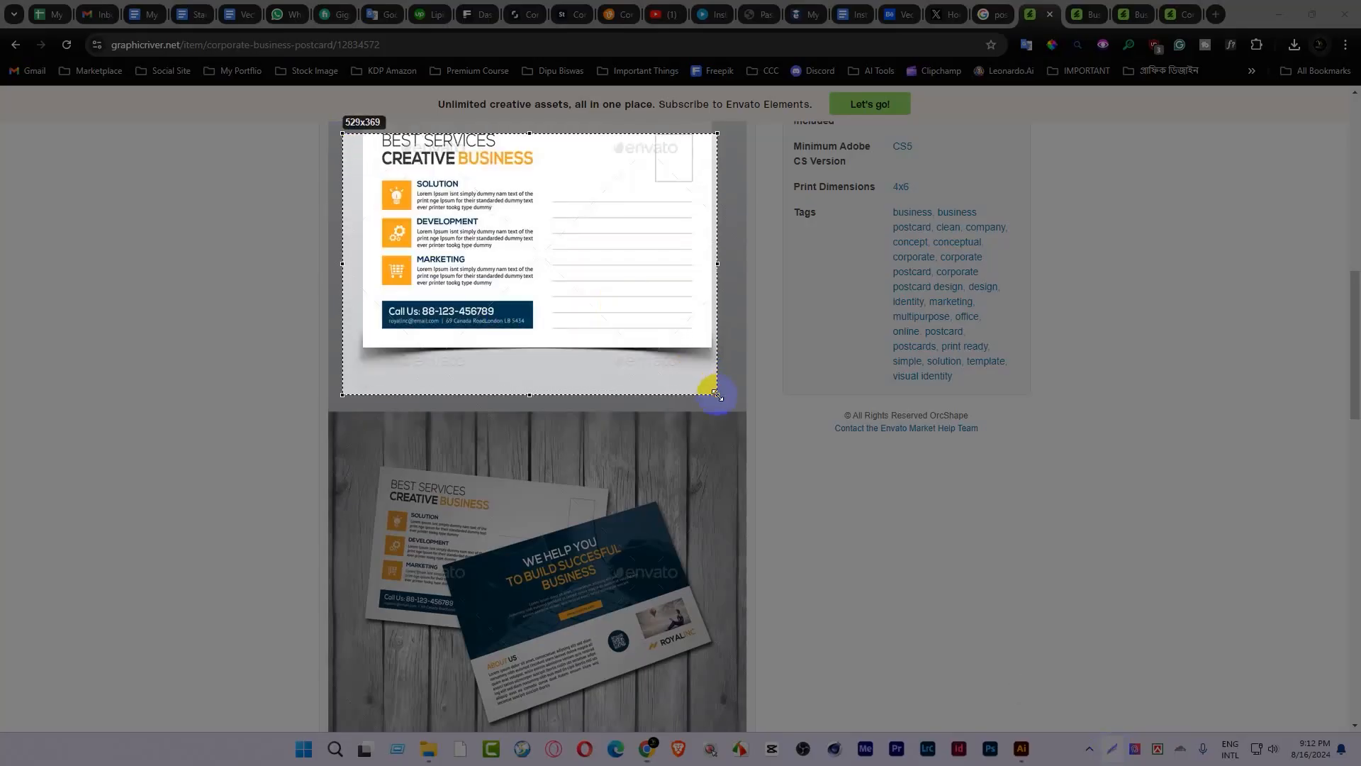
click(682, 409)
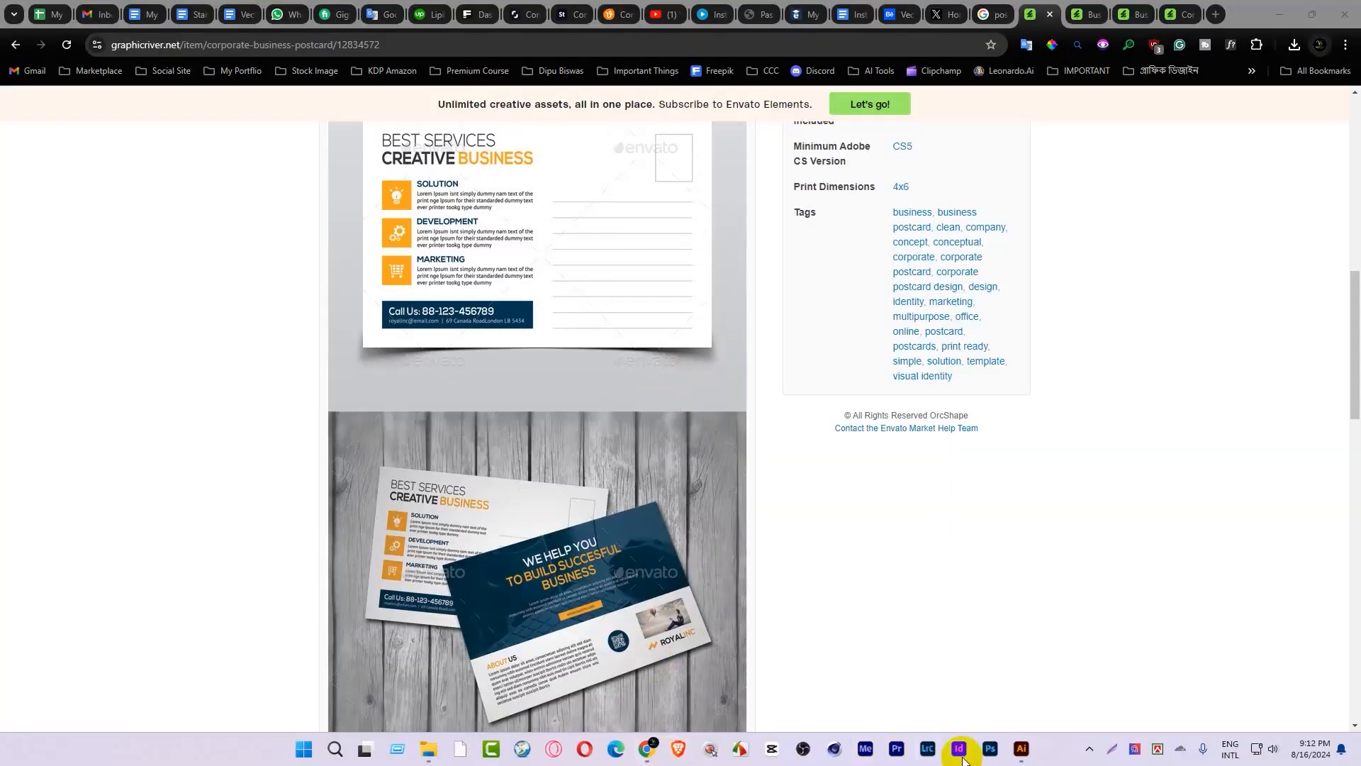
Step: Switch to Illustrator, paste the captured postcard reference, and place it outside the artboards beside the front design
click(1021, 752)
key(ctrl+v)
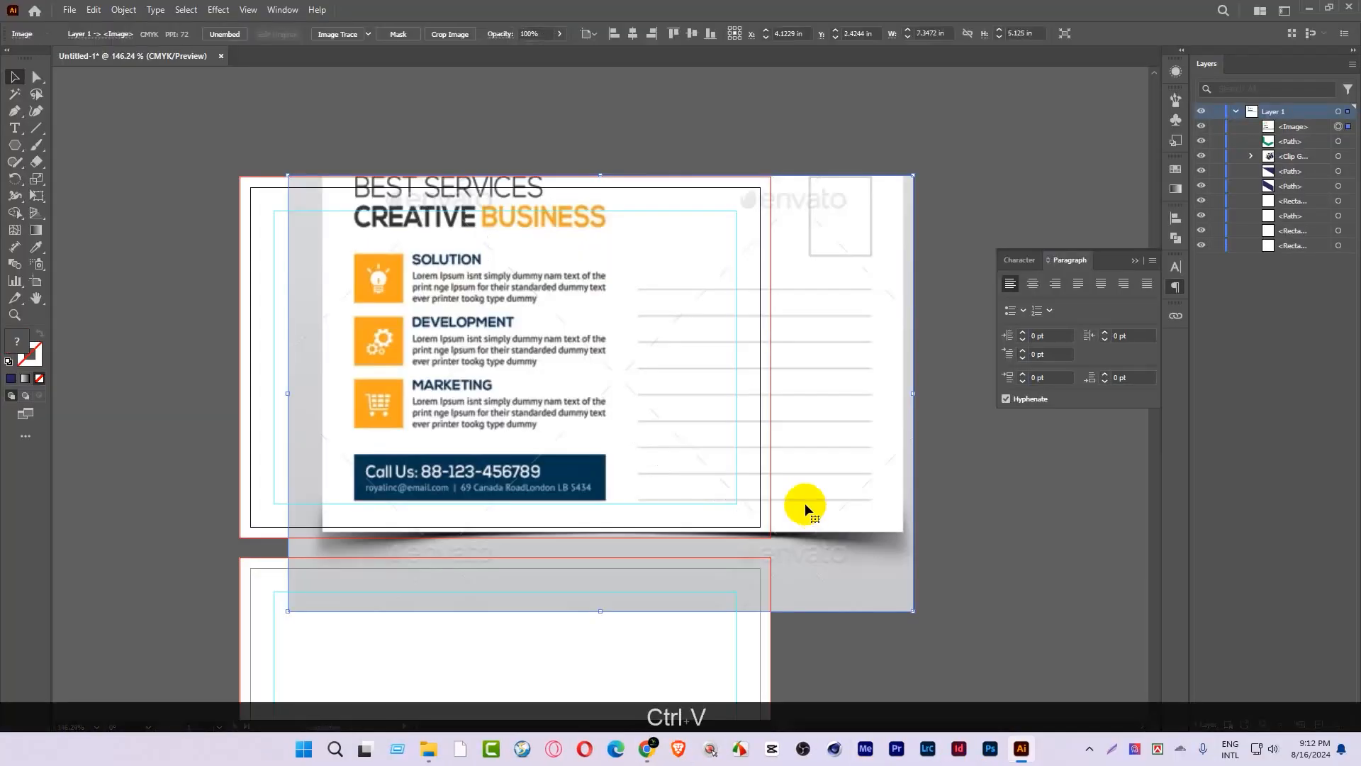
drag(408, 388, 477, 371)
key(ctrl+space)
drag(602, 361, 759, 353)
Step: Recolour the upper navy triangle with the dark blue sampled from the reference's "Call Us" bar, confirming #003f5b as its fill
key(ctrl+space)
drag(428, 236, 478, 263)
click(407, 232)
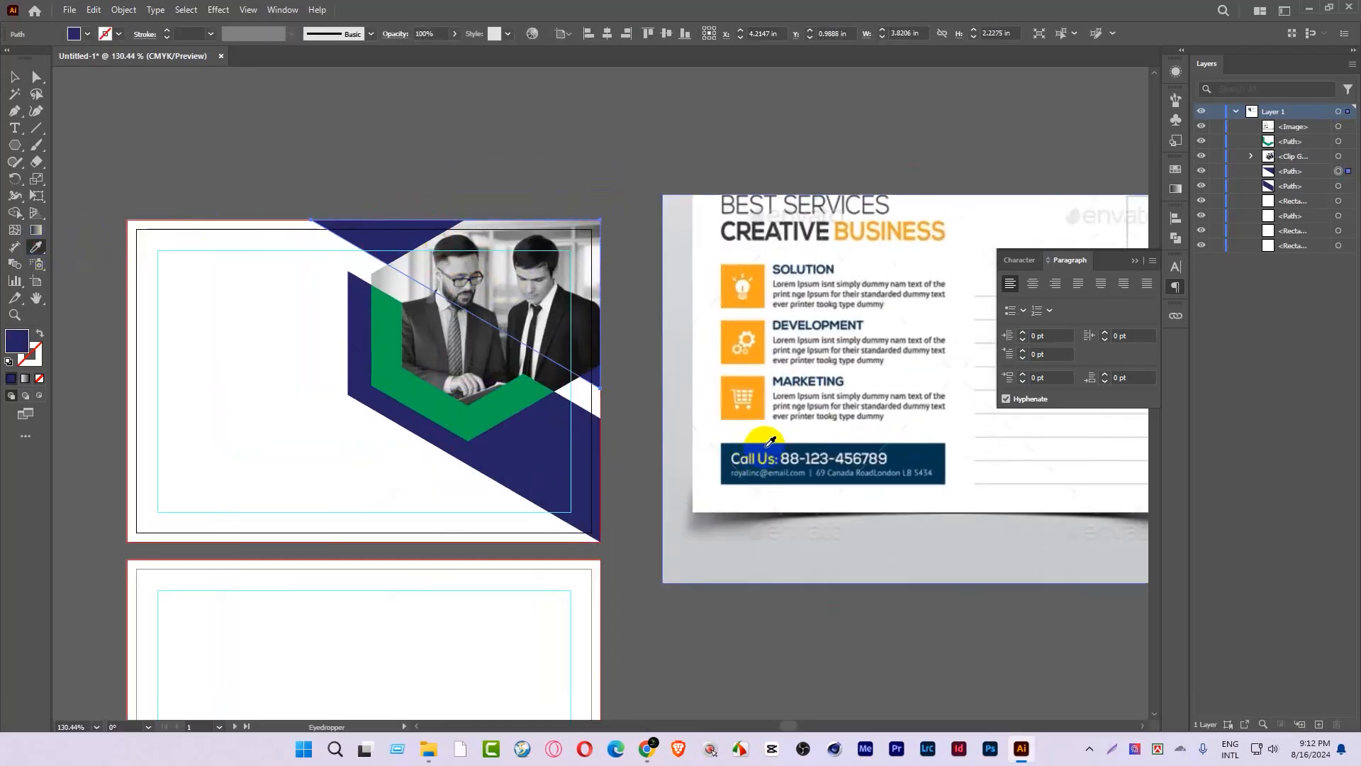
double_click(17, 337)
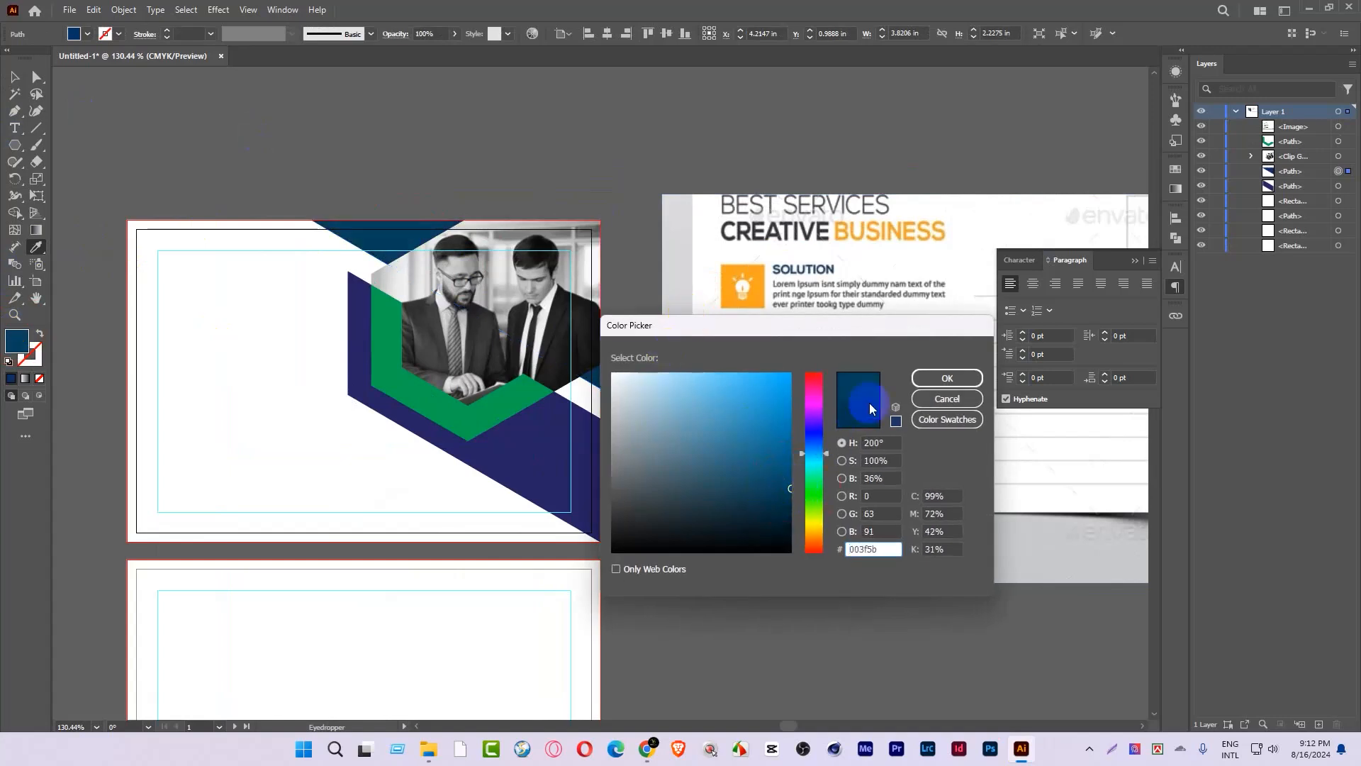
click(948, 379)
Step: Try the reference's orange on the lower diagonal band, and recolour the band with the upper triangle's dark blue
click(34, 84)
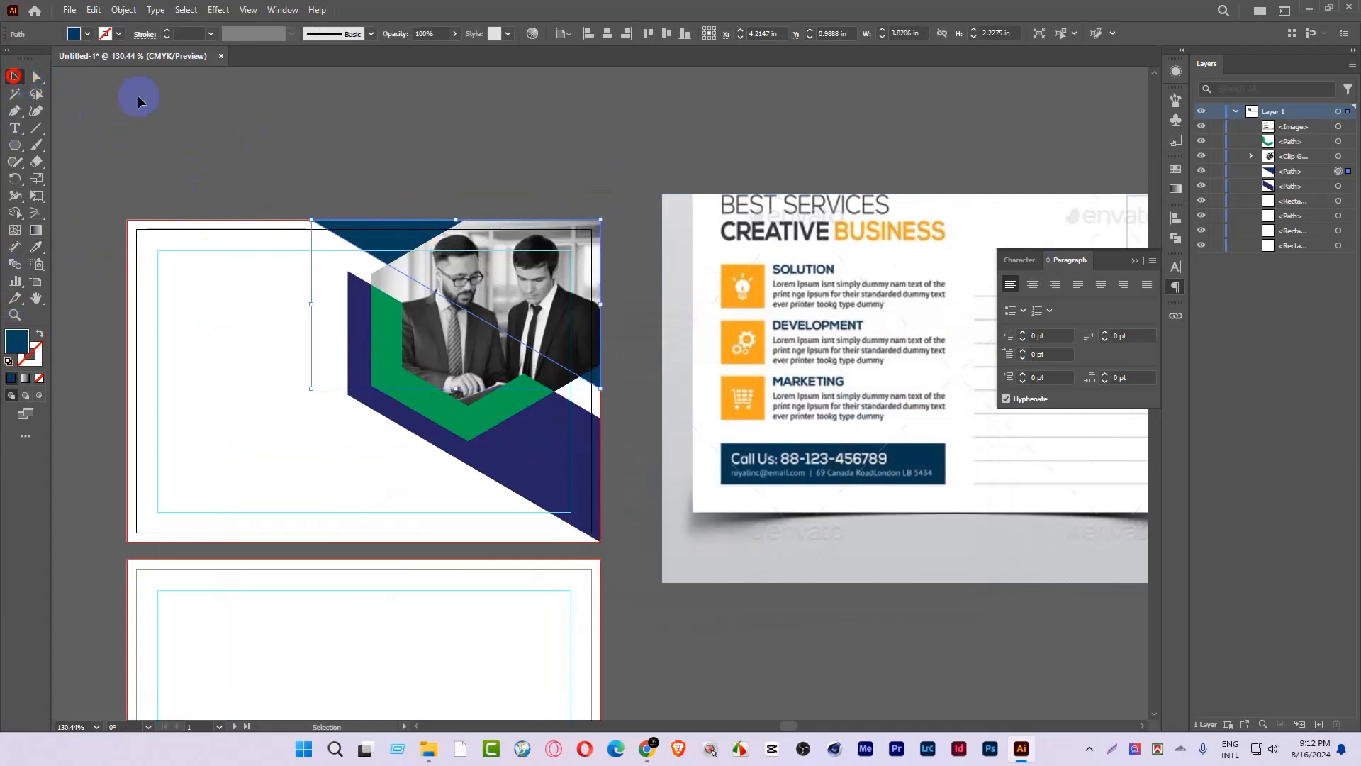
click(530, 462)
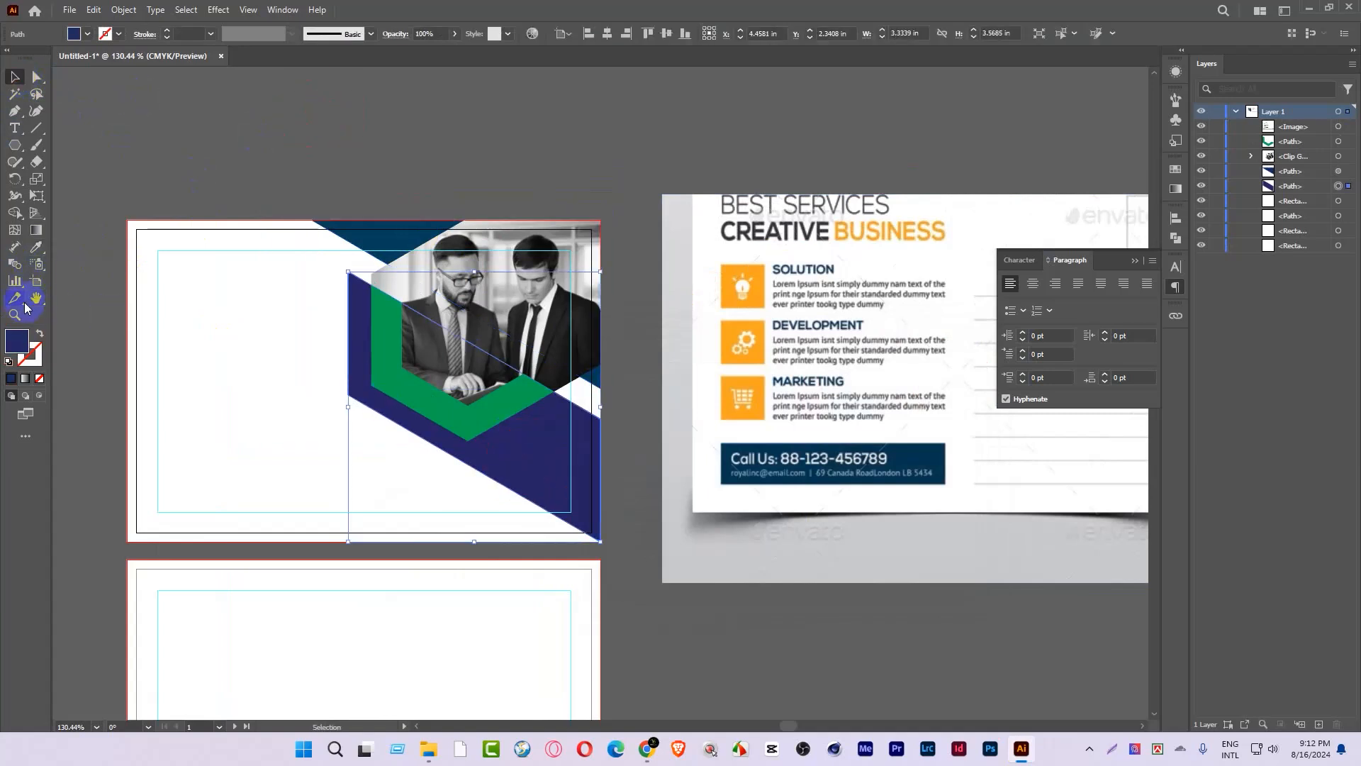
click(37, 248)
click(734, 350)
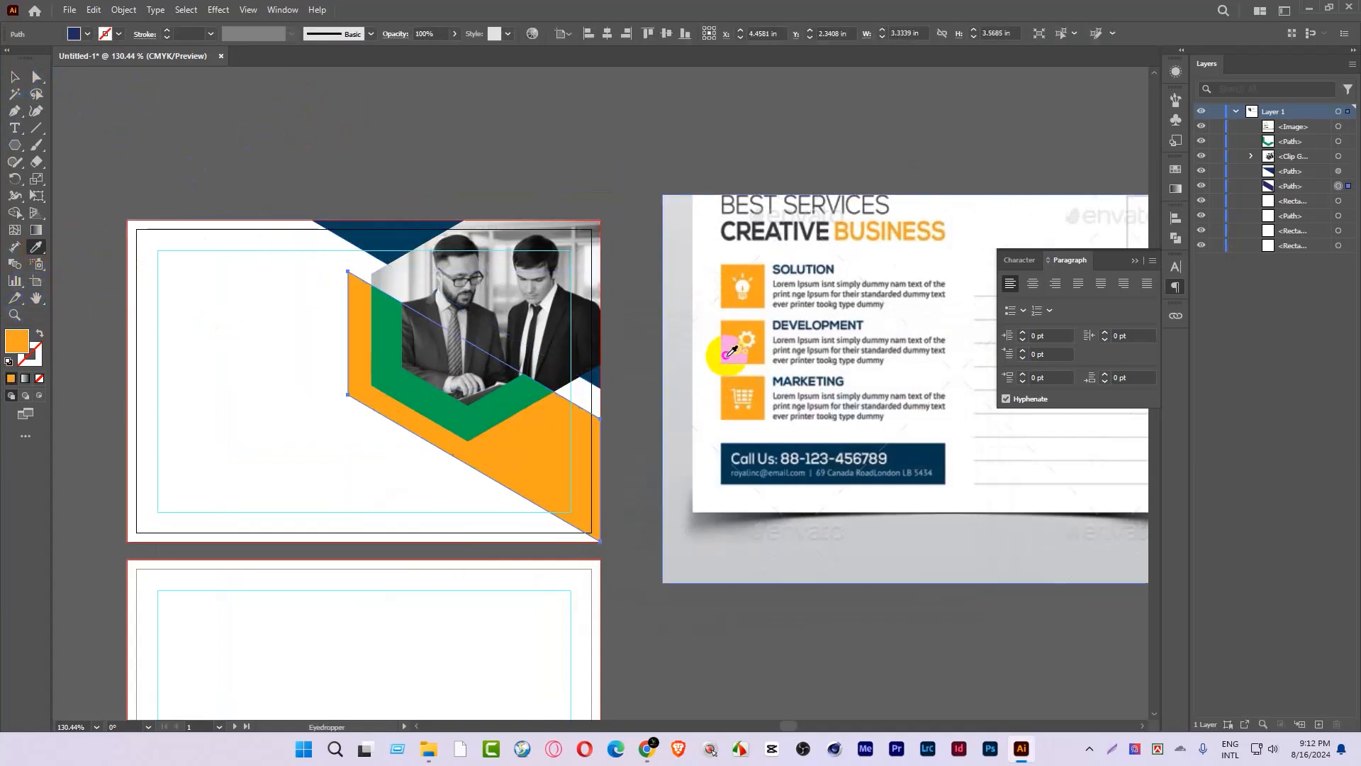
click(391, 245)
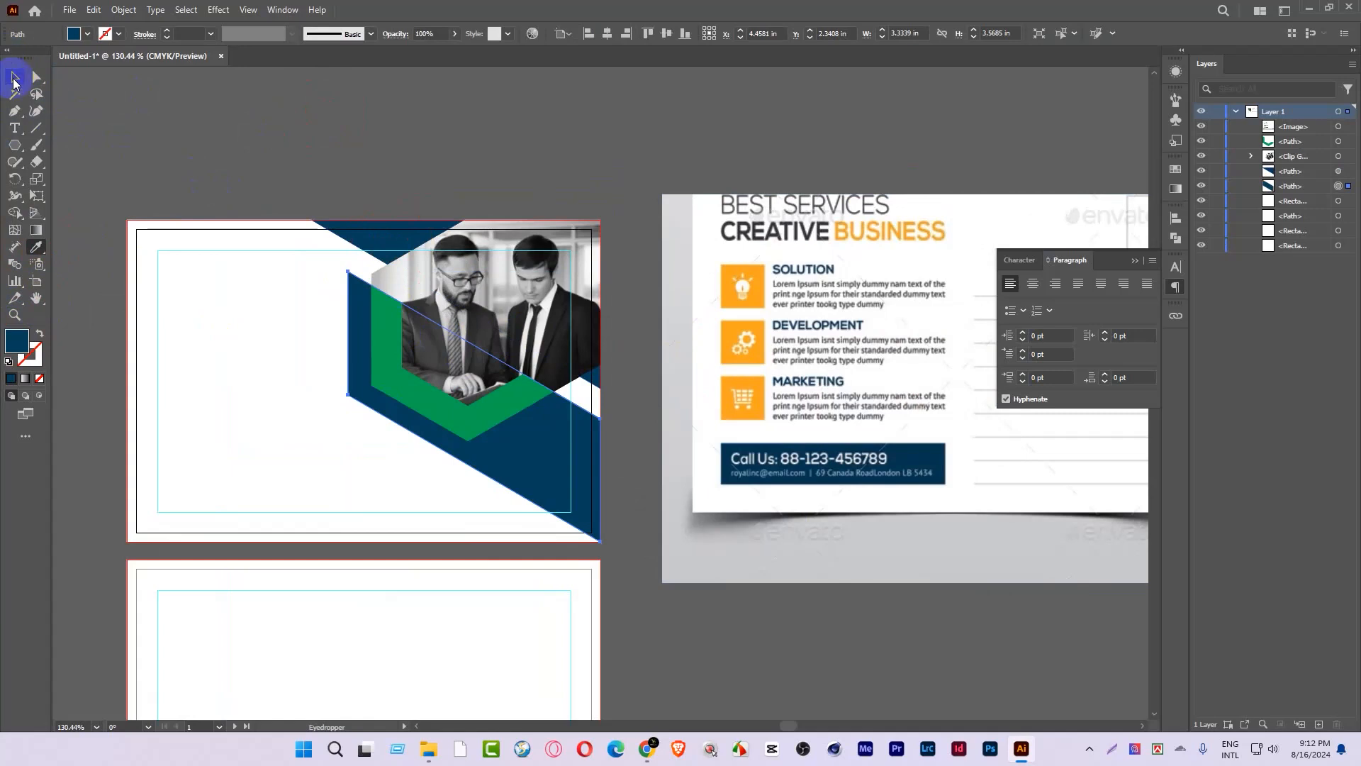
Step: Recolour the green chevron with the orange sampled from the reference's gear icon square
click(394, 333)
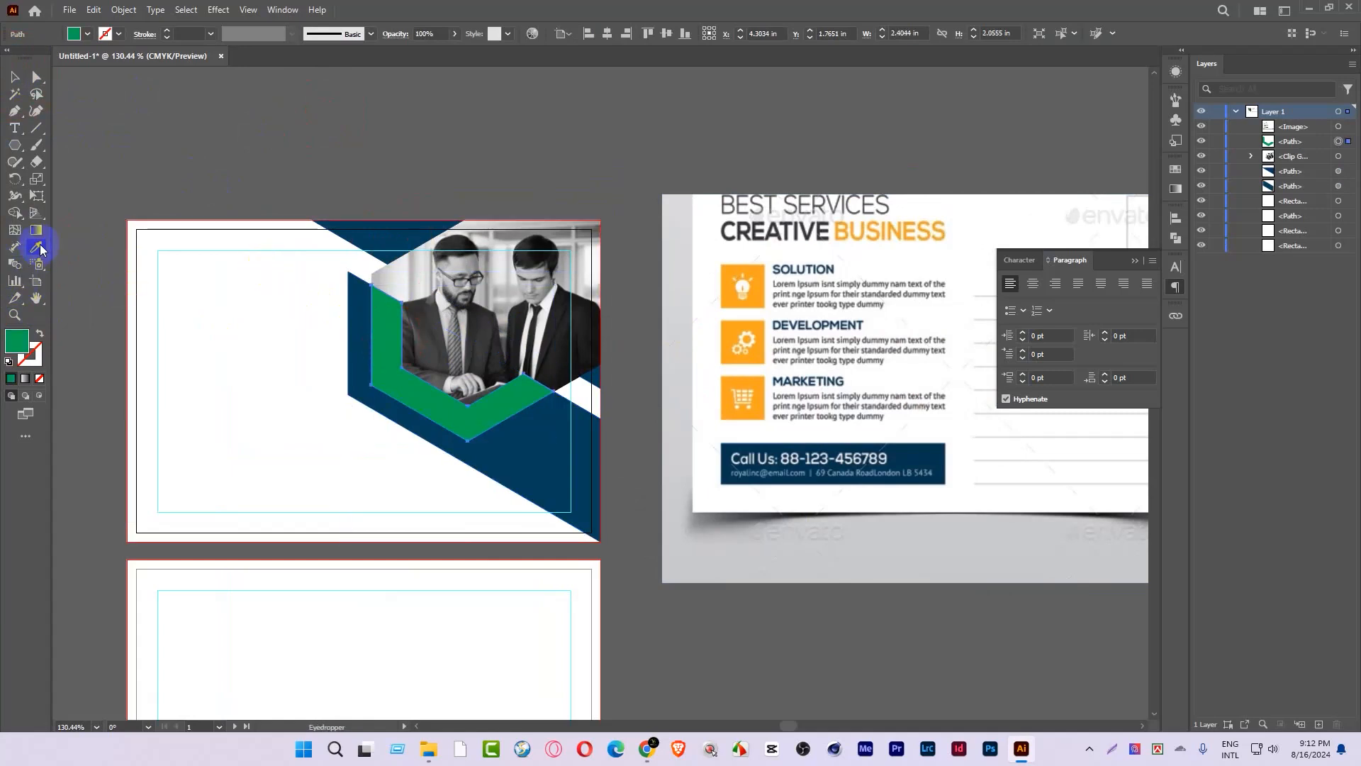
click(730, 337)
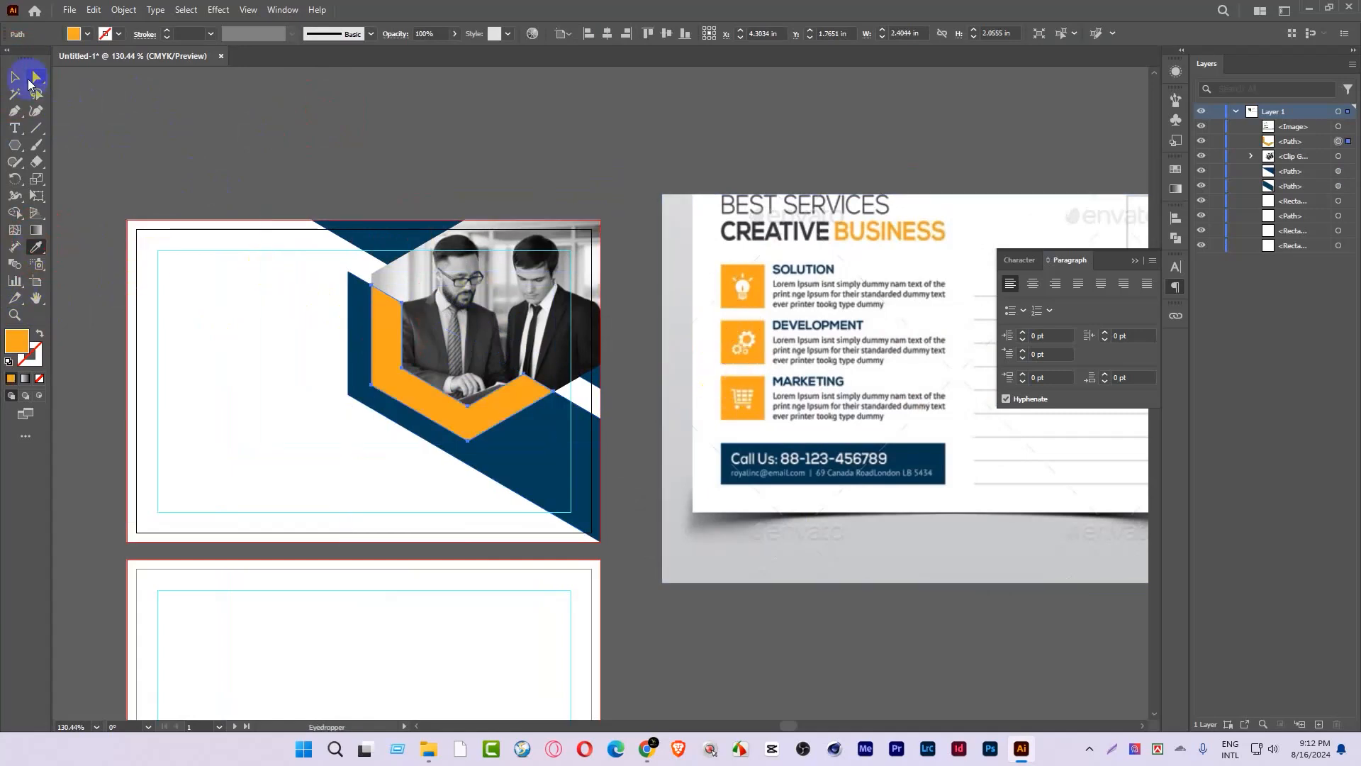
click(549, 209)
Step: Duplicate the lower diagonal band above the photo's upper-right corner, and shift the reference image farther from the artboard
drag(549, 212, 587, 389)
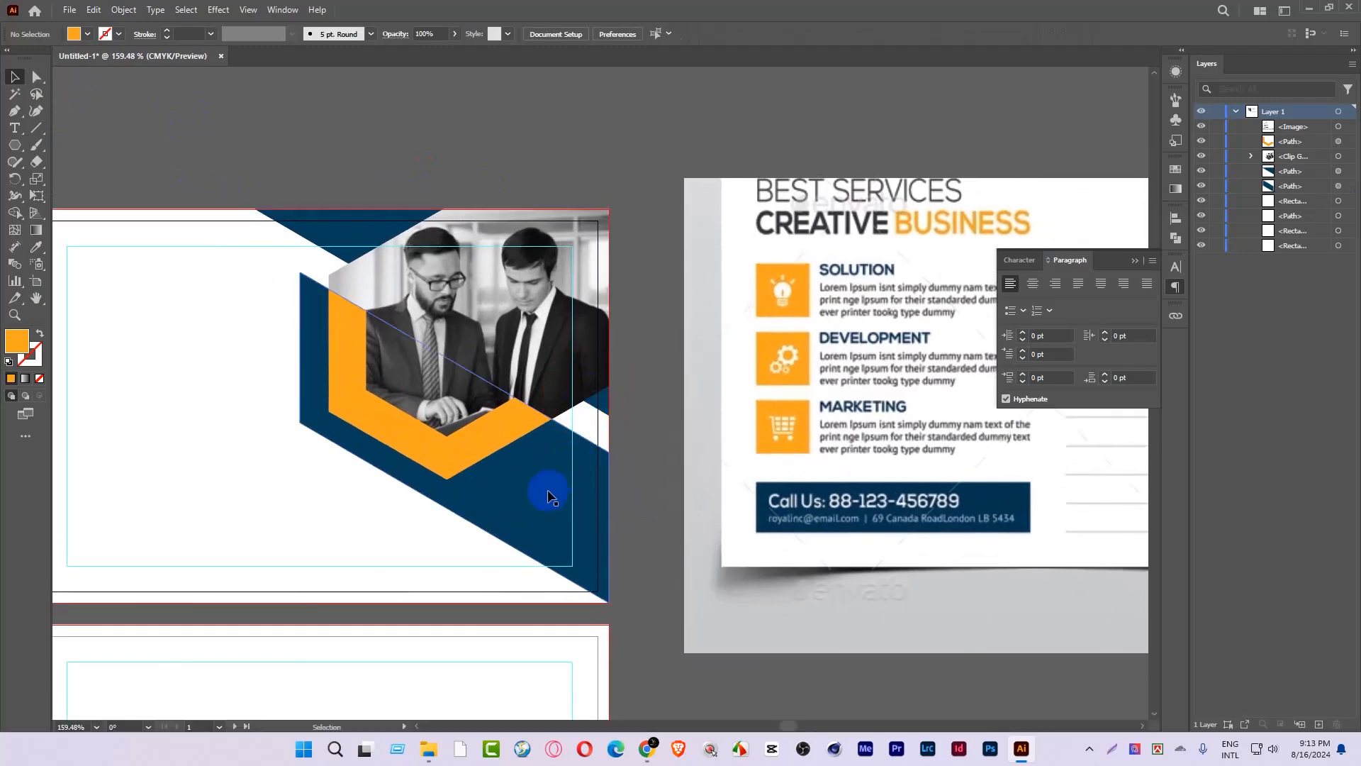
drag(503, 533, 607, 258)
drag(812, 282, 924, 243)
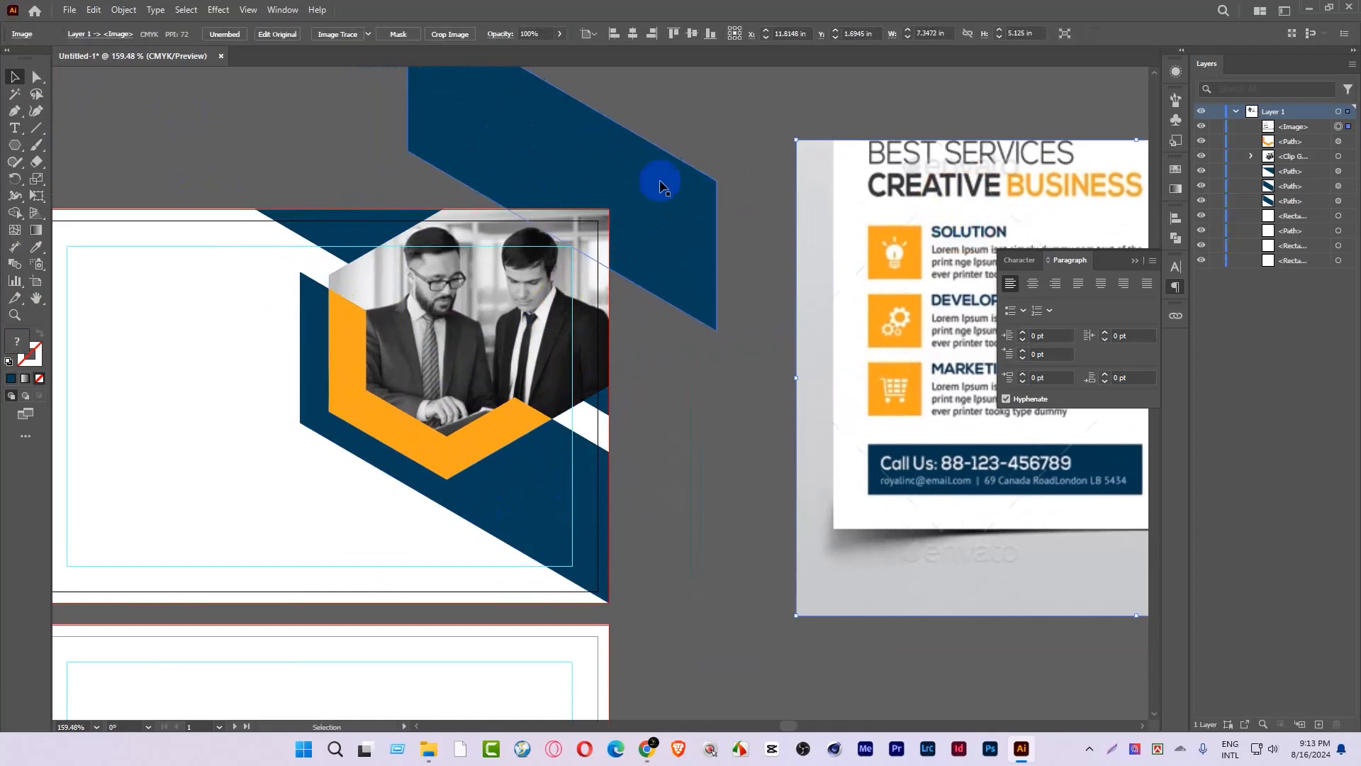
Step: Fill the duplicated diagonal band with white and bring it to the front
click(633, 172)
click(88, 36)
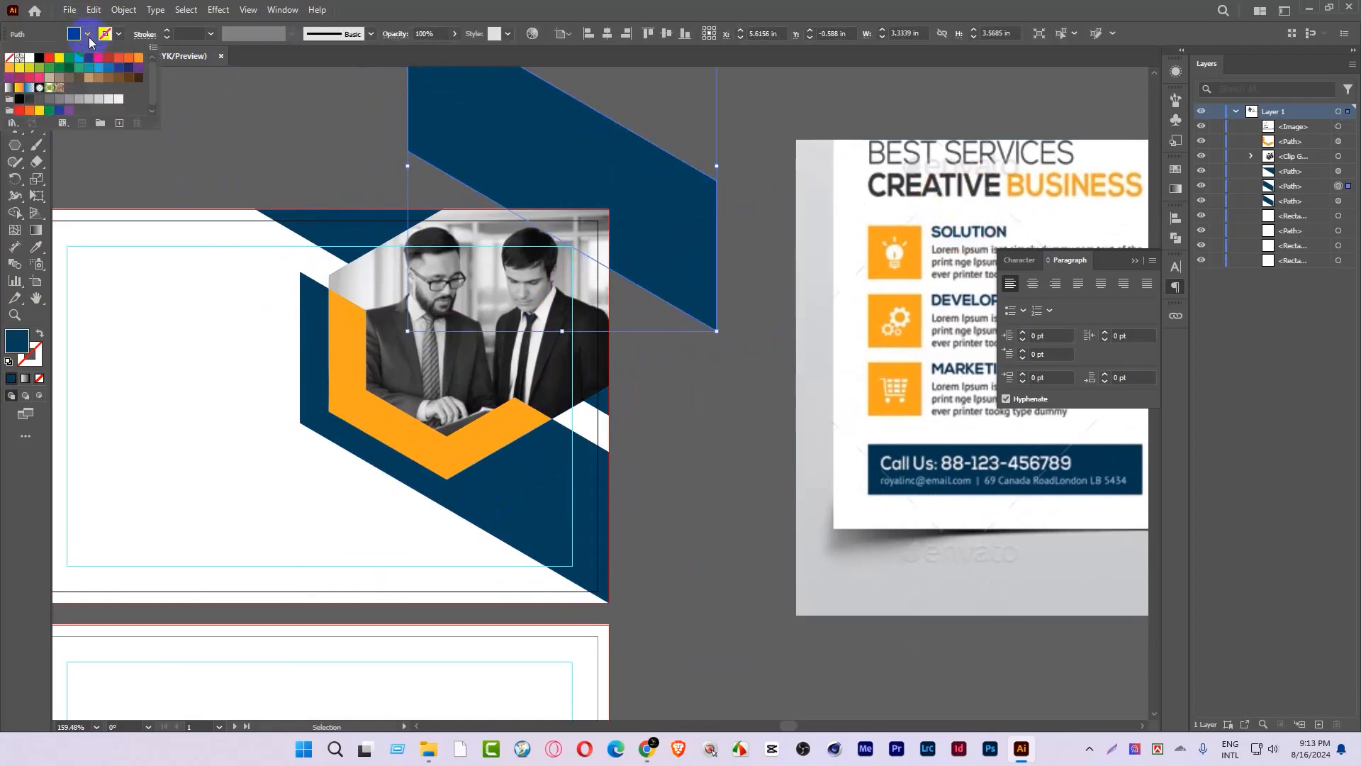
click(33, 59)
click(30, 62)
right_click(603, 192)
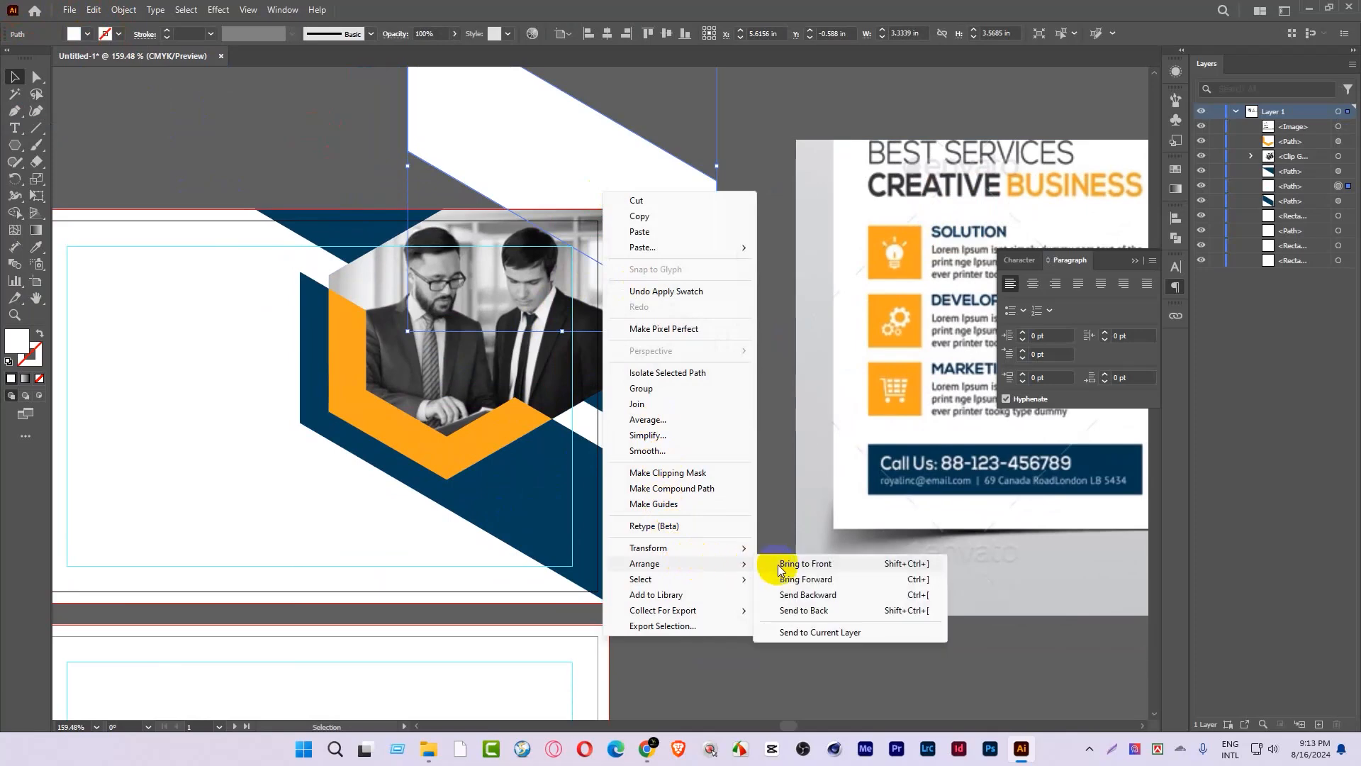
click(774, 560)
Step: Position the white band so its lower edge cuts diagonally across the photo's upper-right corner
key(ctrl+space)
drag(716, 413, 634, 227)
drag(633, 230, 608, 334)
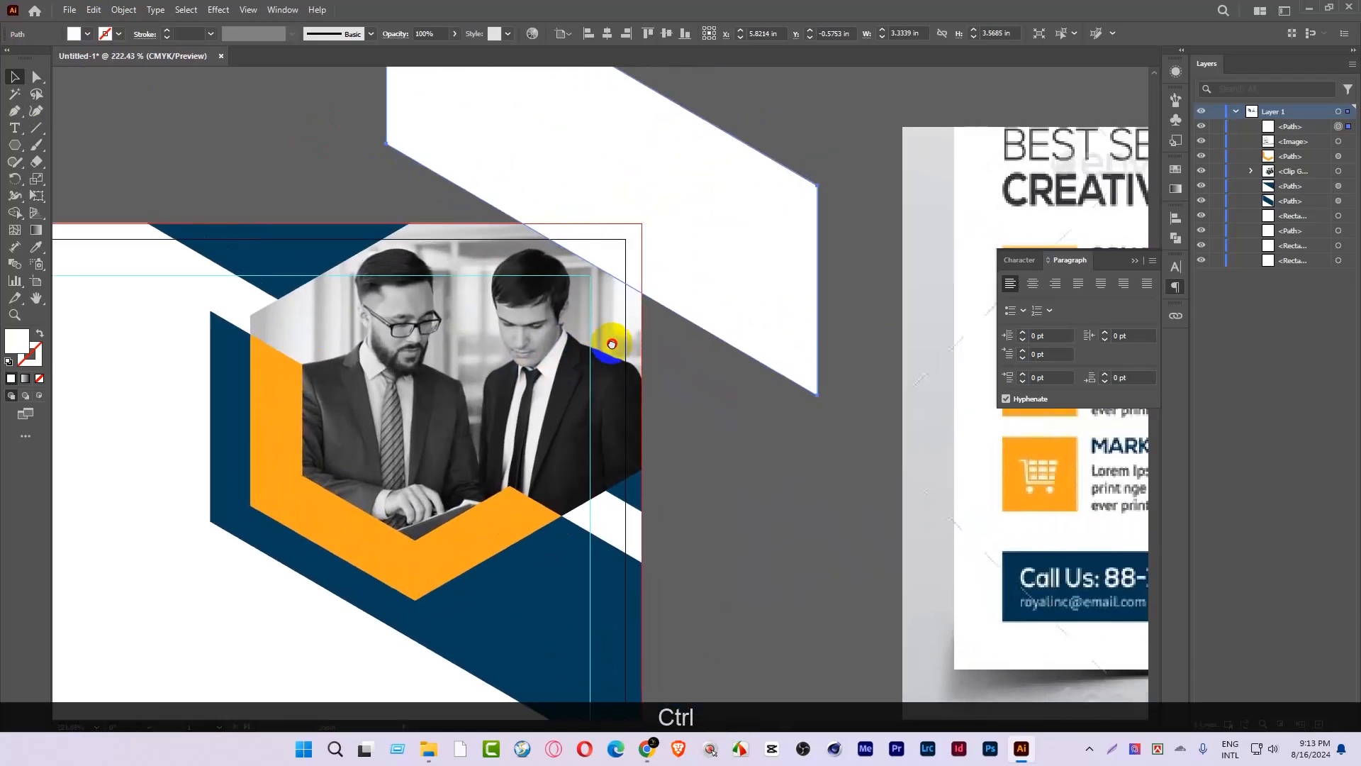
key(ctrl+space)
drag(778, 194, 678, 268)
Step: Trim the part of the white band outside the front background using Shape Builder, and check the result without guides
shift+click(583, 161)
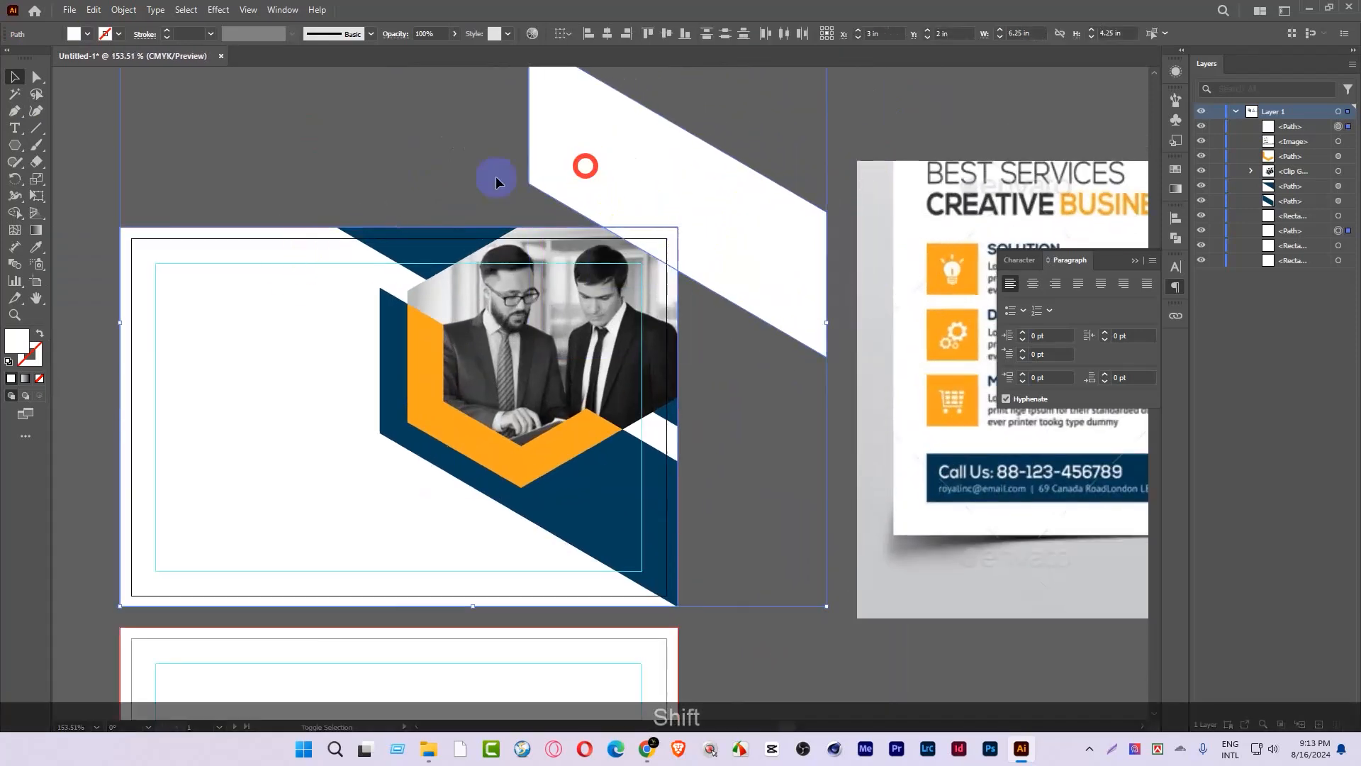
key(shift+m)
alt+click(595, 215)
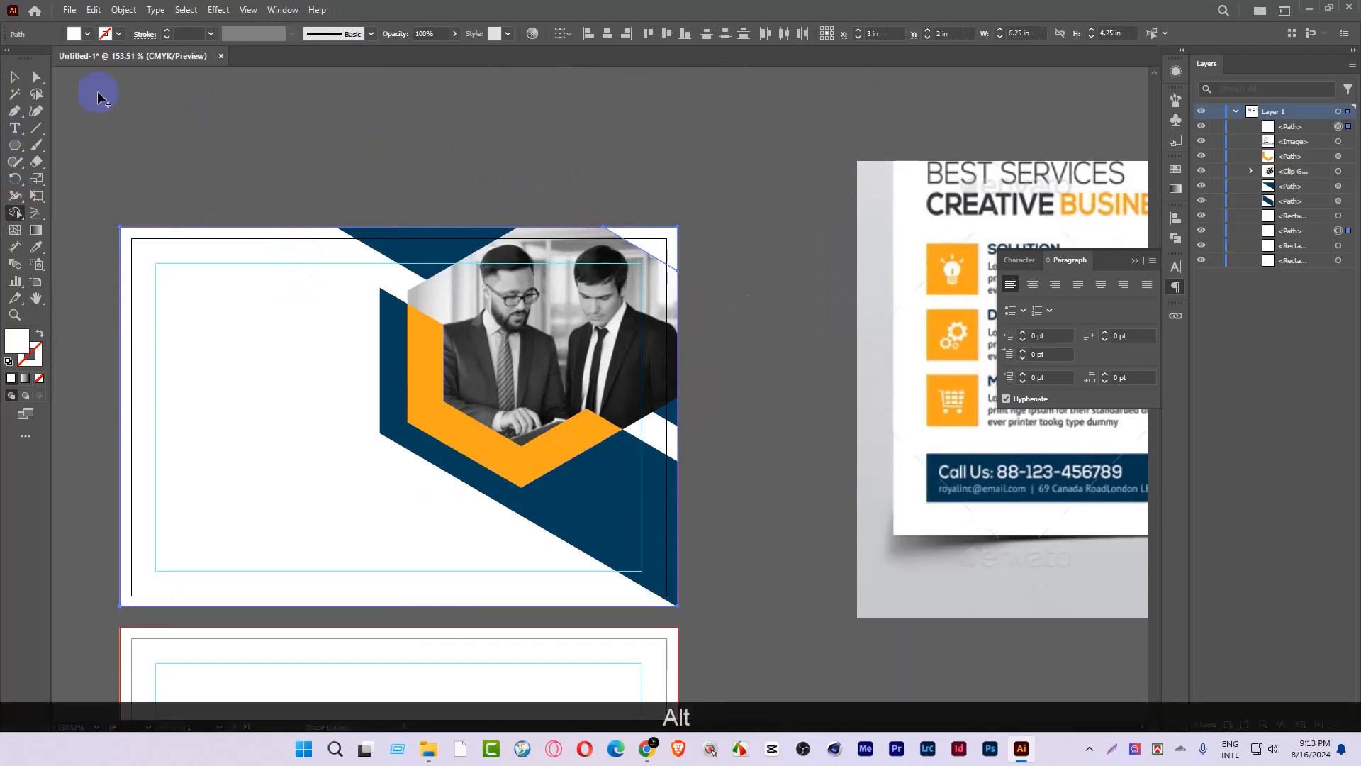
click(5, 81)
click(408, 170)
scroll(578, 195, down, 3)
scroll(760, 258, up, 5)
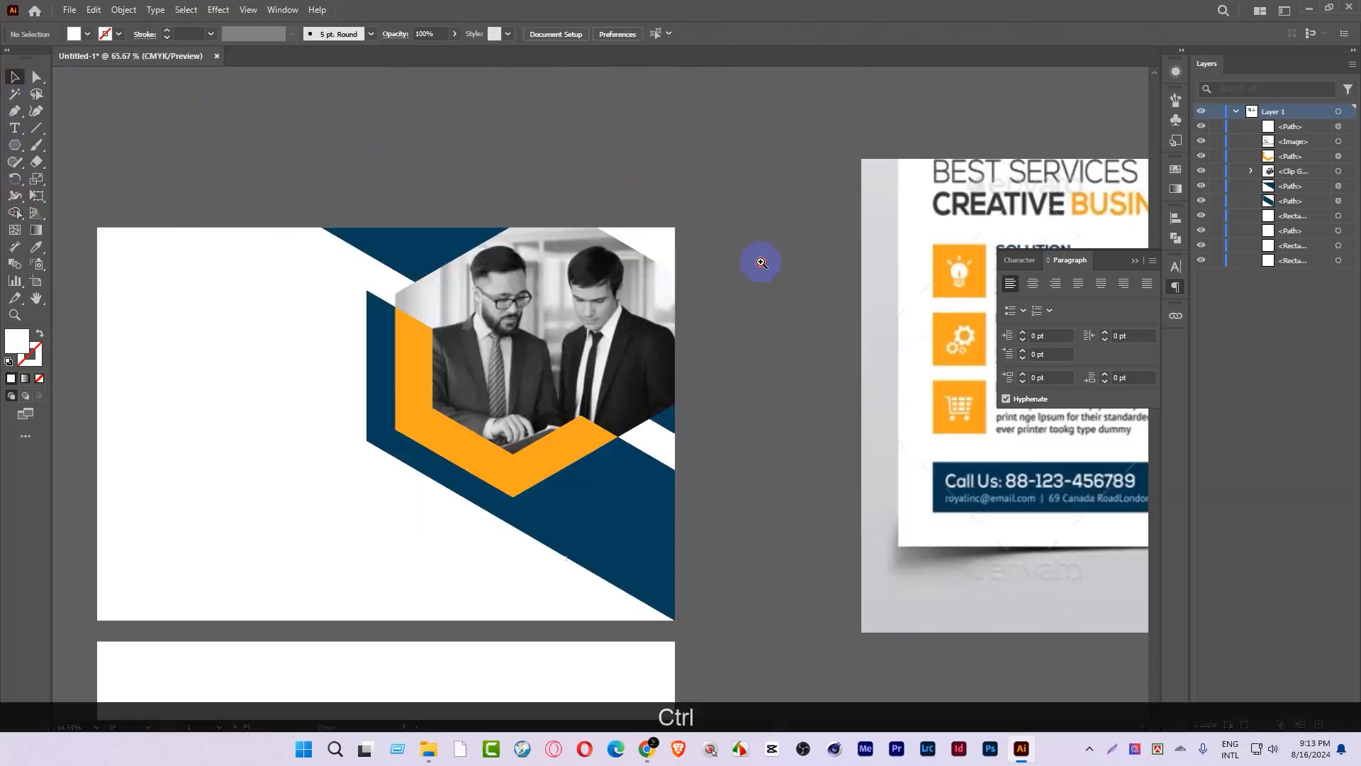
Step: Move the small white corner triangle off the photo and delete it
click(616, 264)
drag(683, 190, 685, 187)
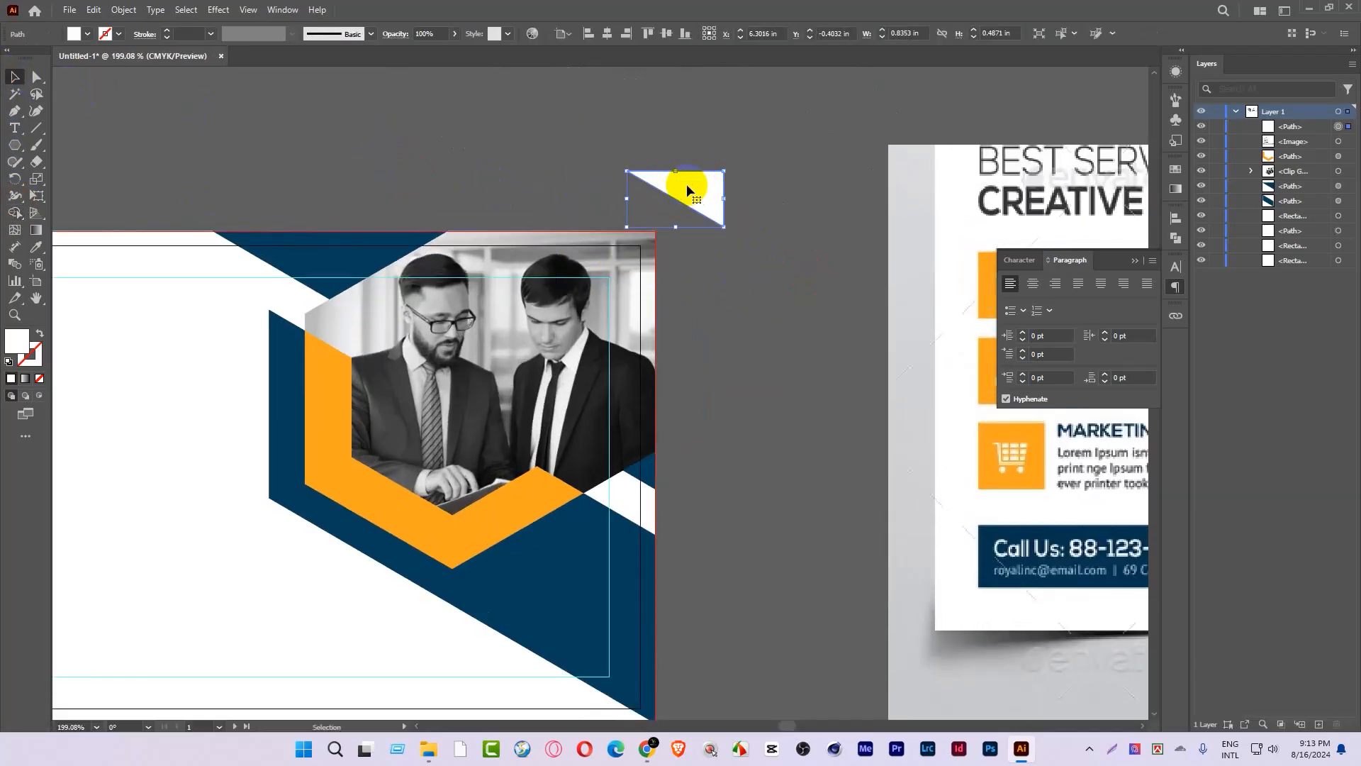
key(Delete)
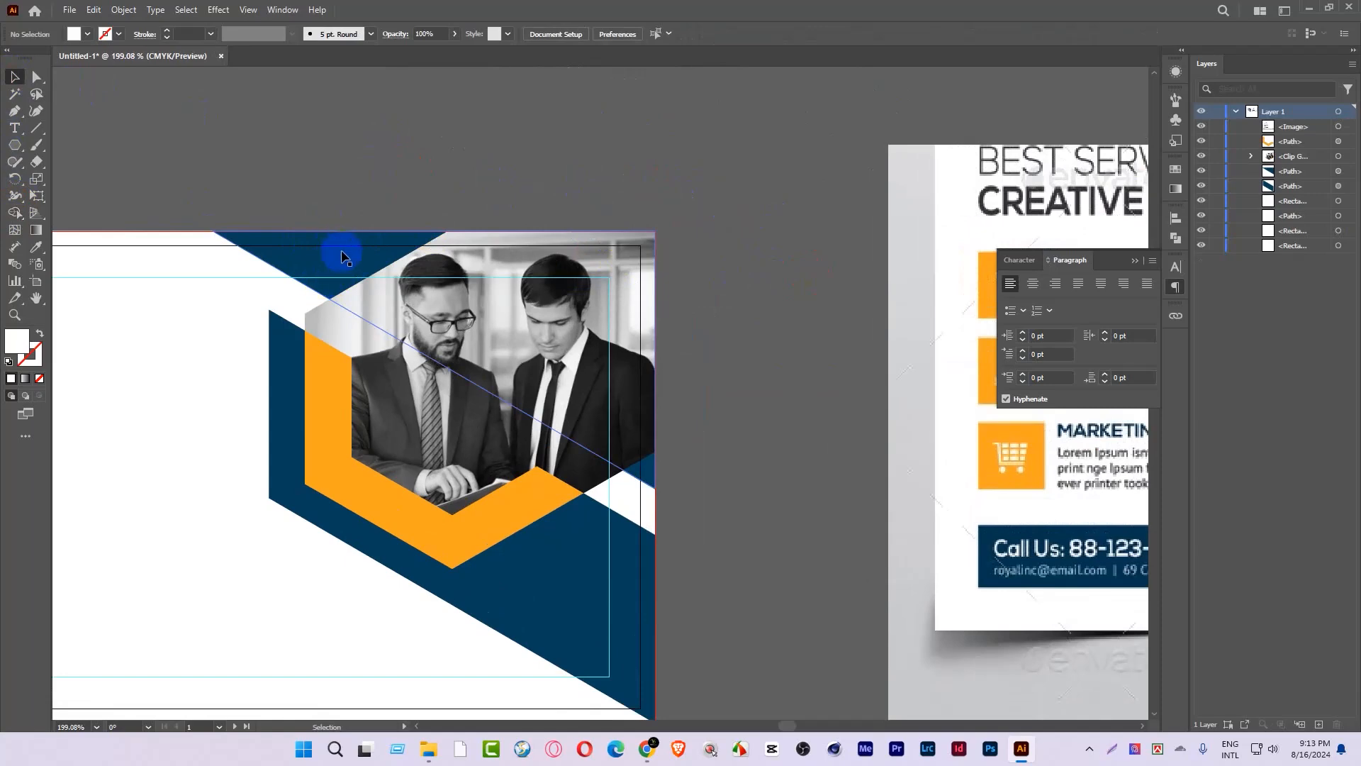
Step: Try the Multiply blend mode on the orange chevron over the photo
drag(568, 346, 381, 389)
click(381, 373)
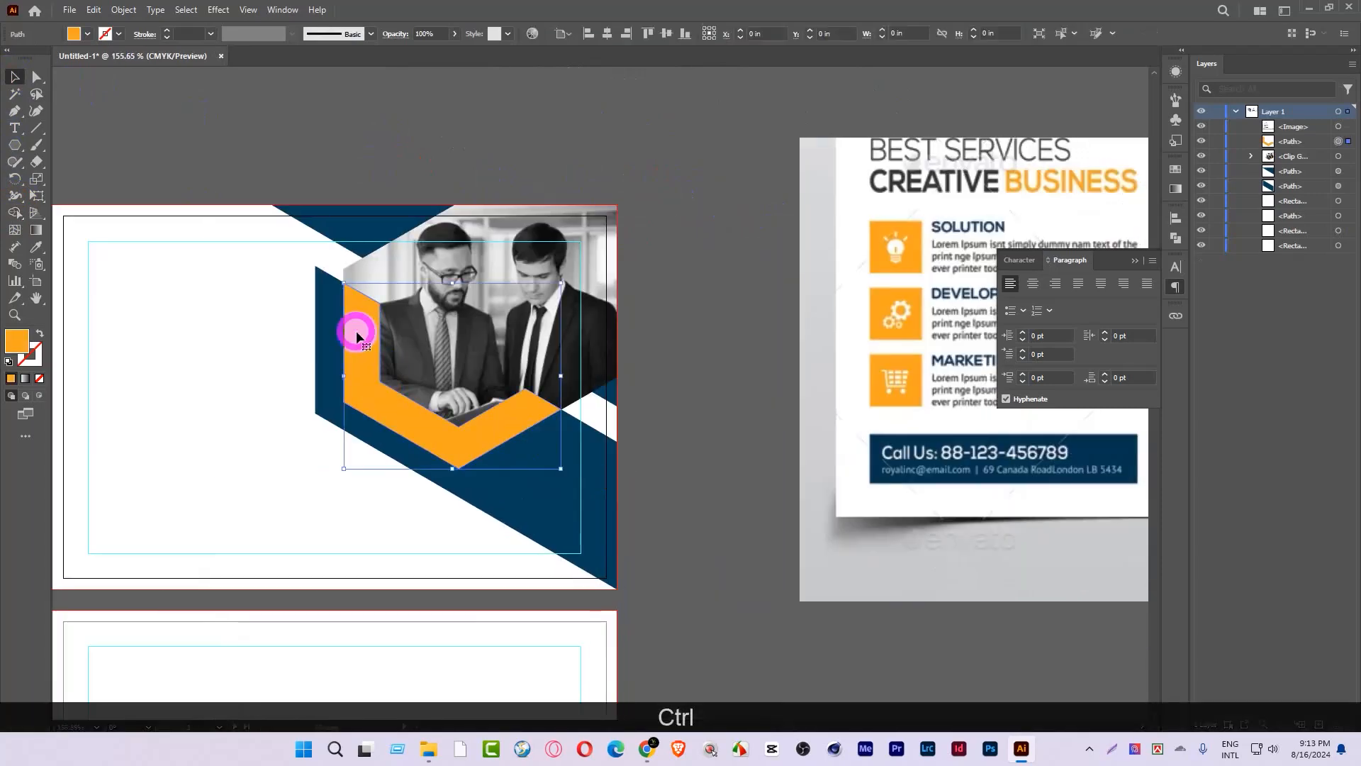
click(389, 34)
click(287, 59)
click(276, 106)
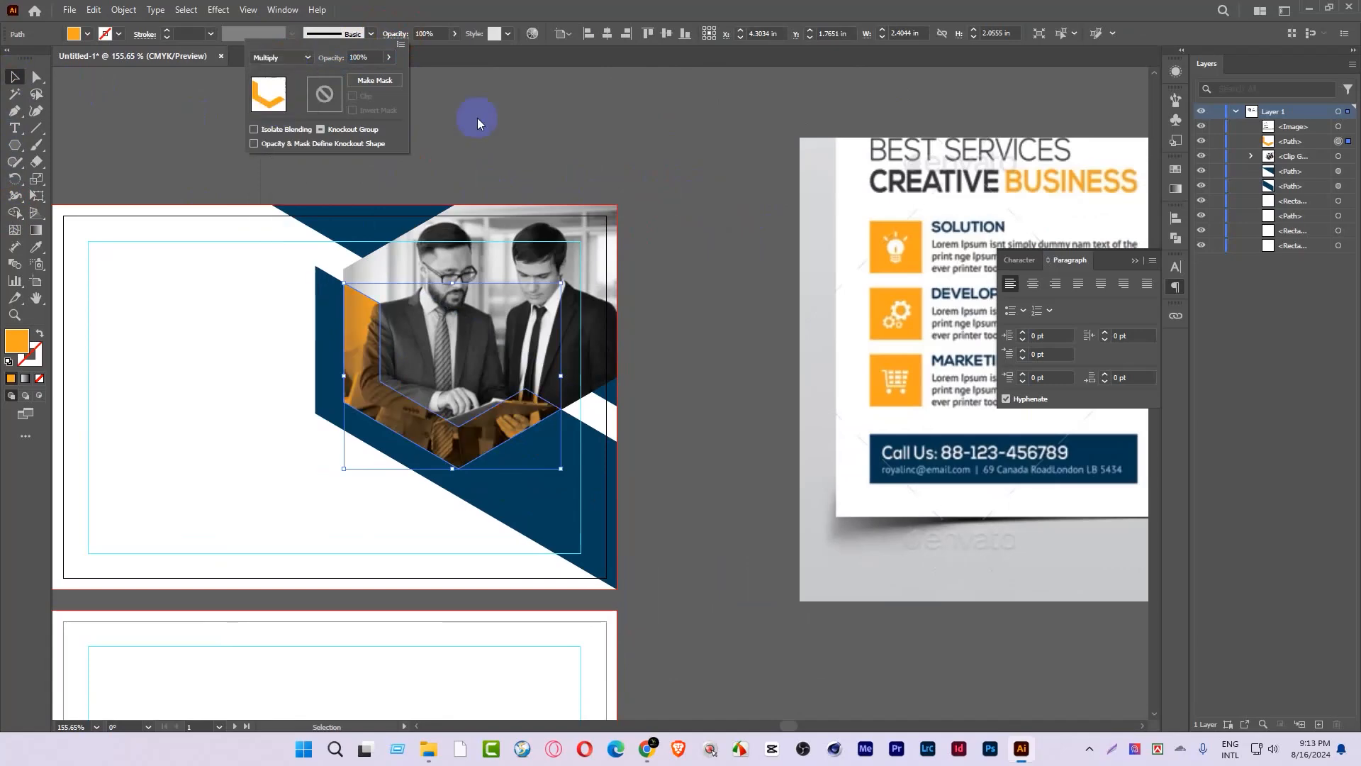
click(541, 122)
drag(496, 365, 667, 377)
Step: Undo the chevron's Multiply blending and set its opacity to 90%
key(ctrl+z)
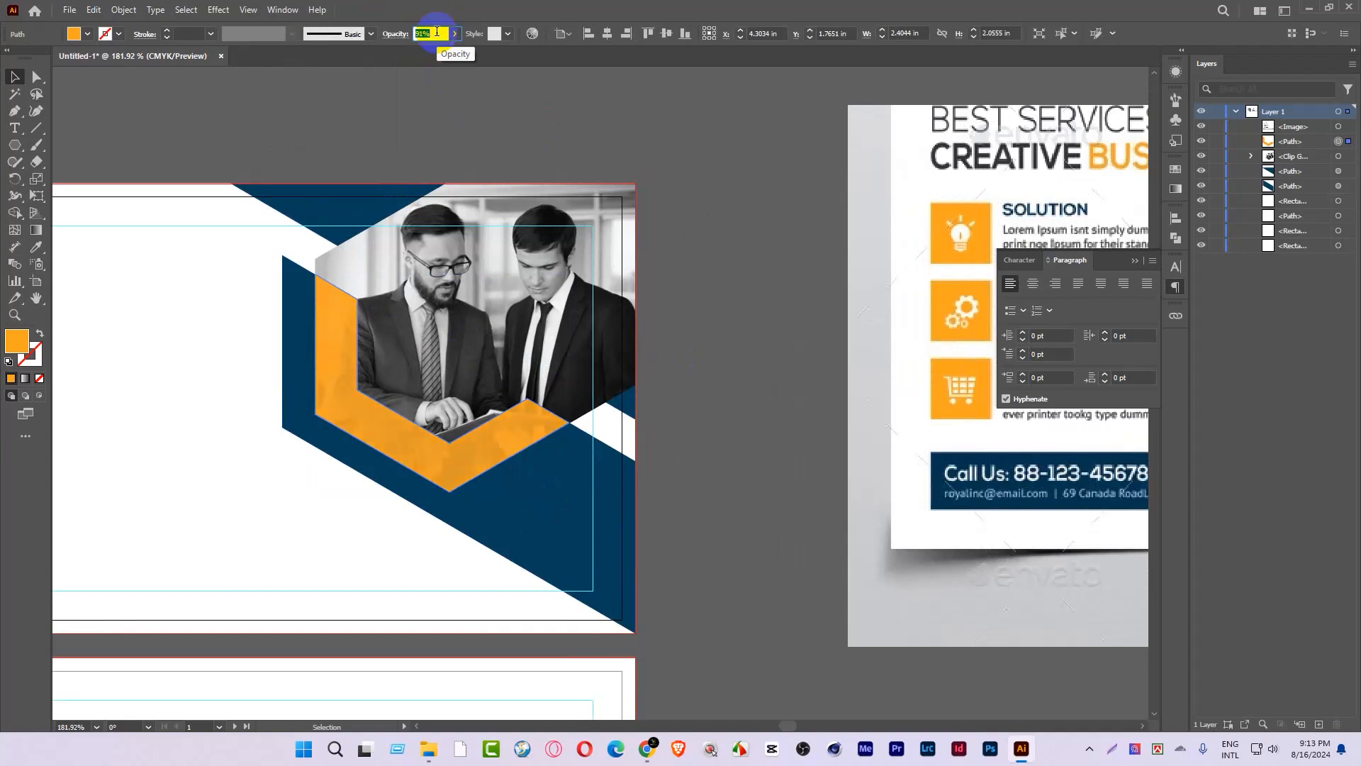
click(679, 208)
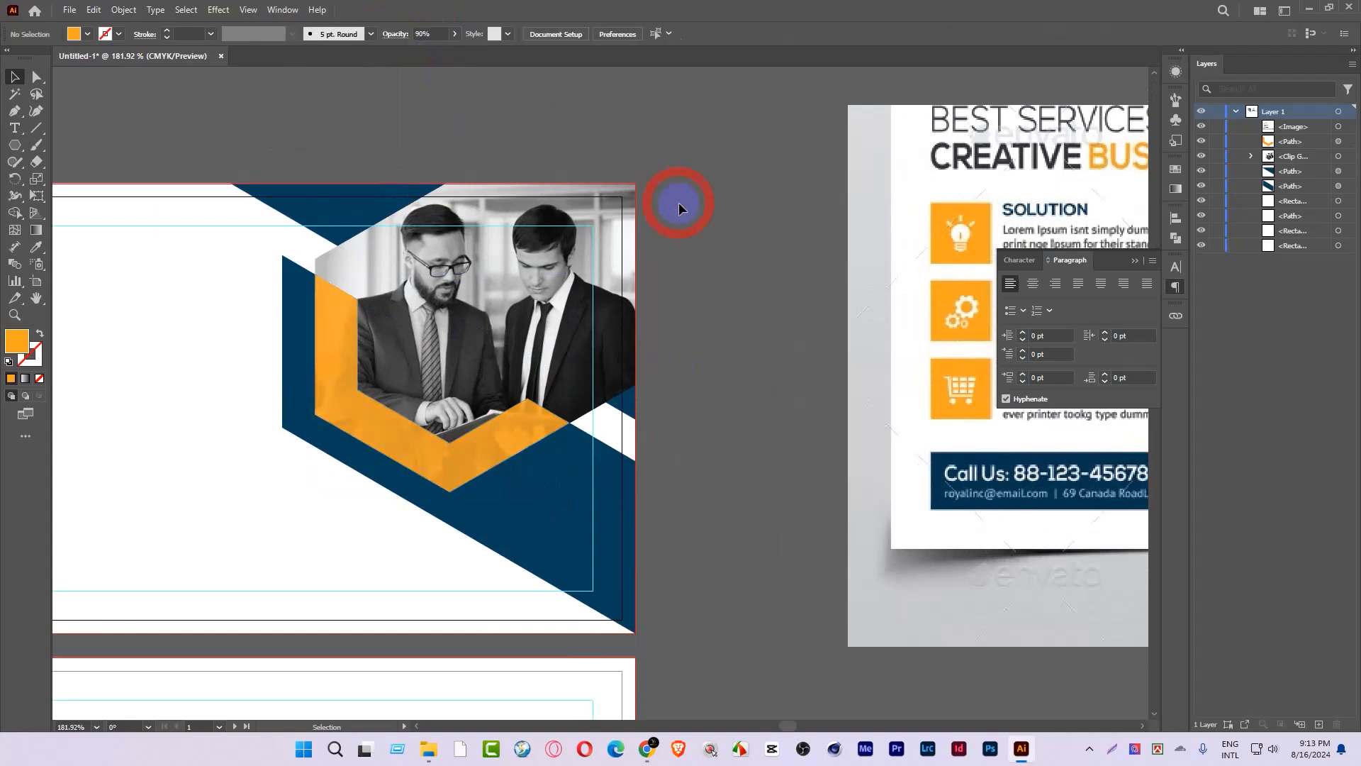
Step: Try moving the upper dark blue triangle up and to the right of the photo, and undo the move
drag(334, 203, 358, 230)
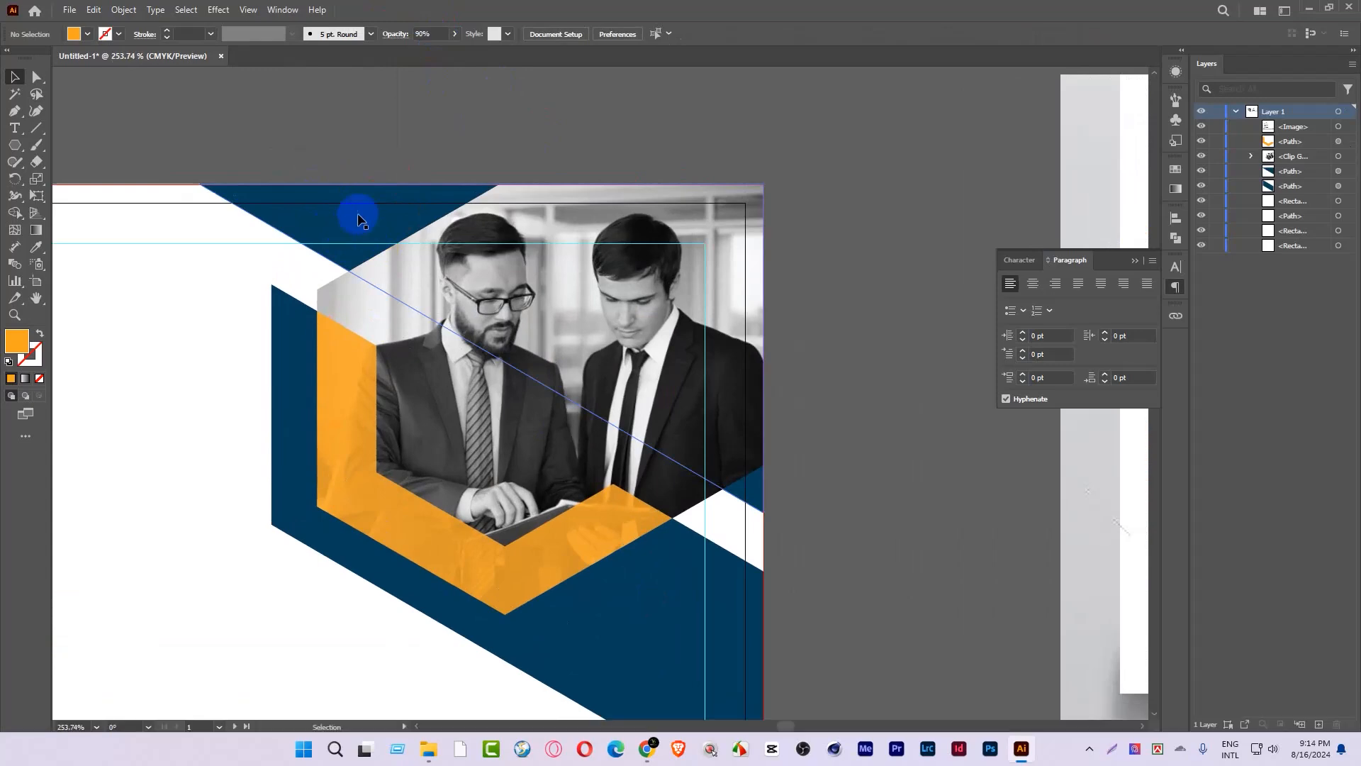
click(355, 201)
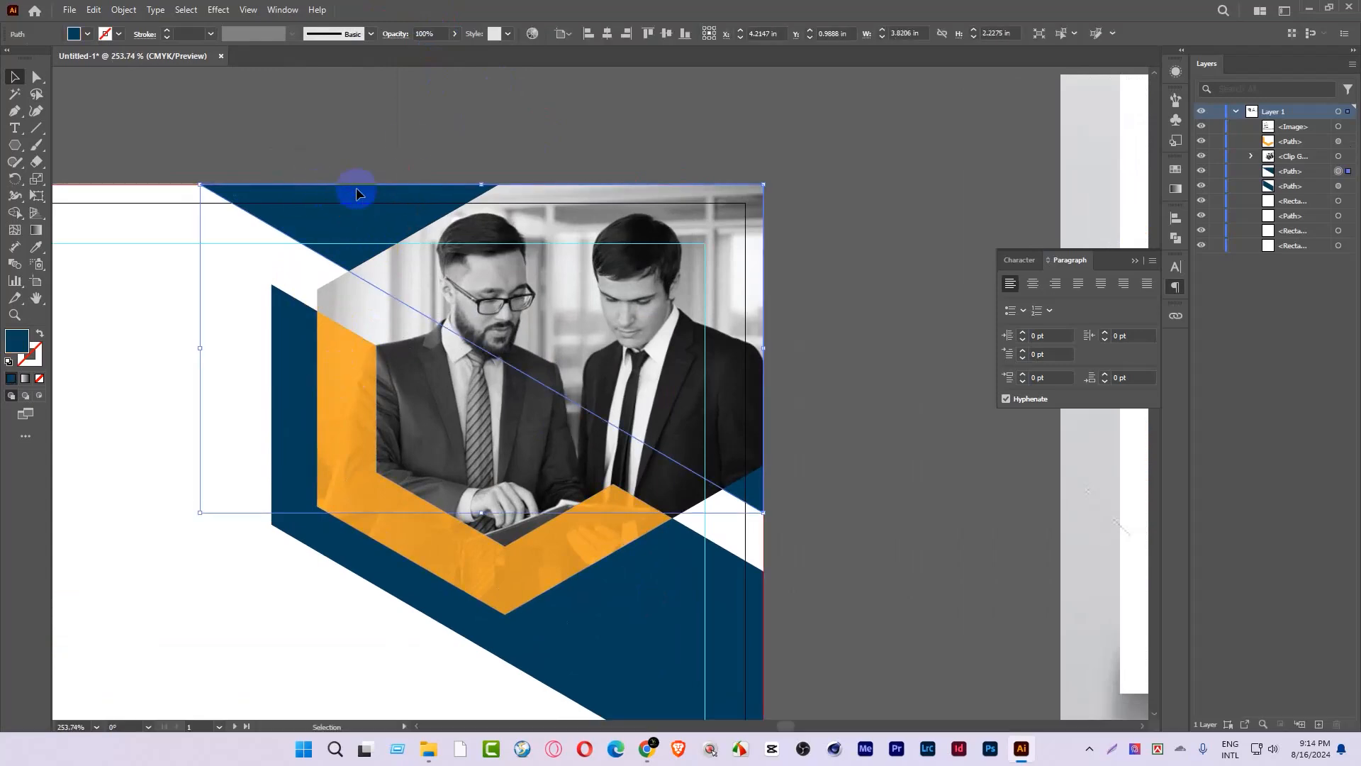
drag(383, 226, 597, 101)
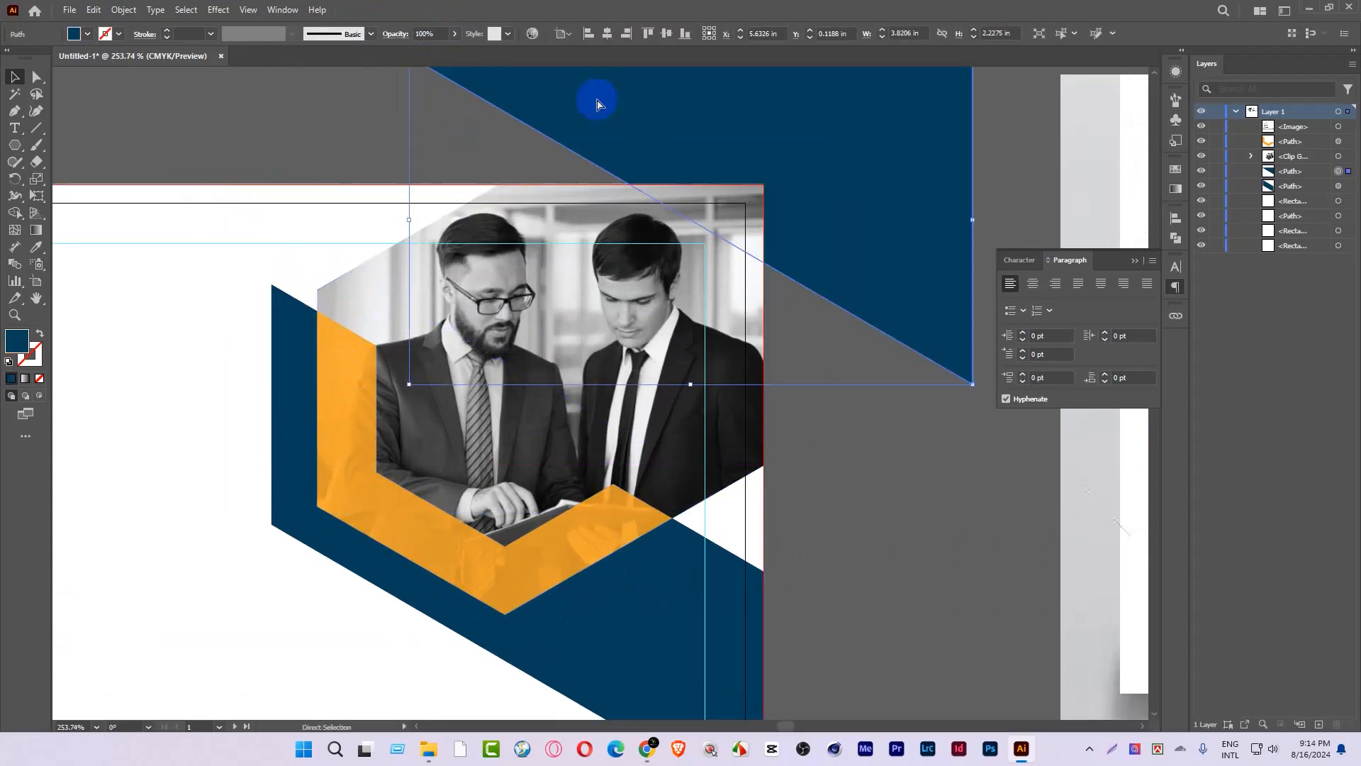
key(ctrl+z)
click(467, 123)
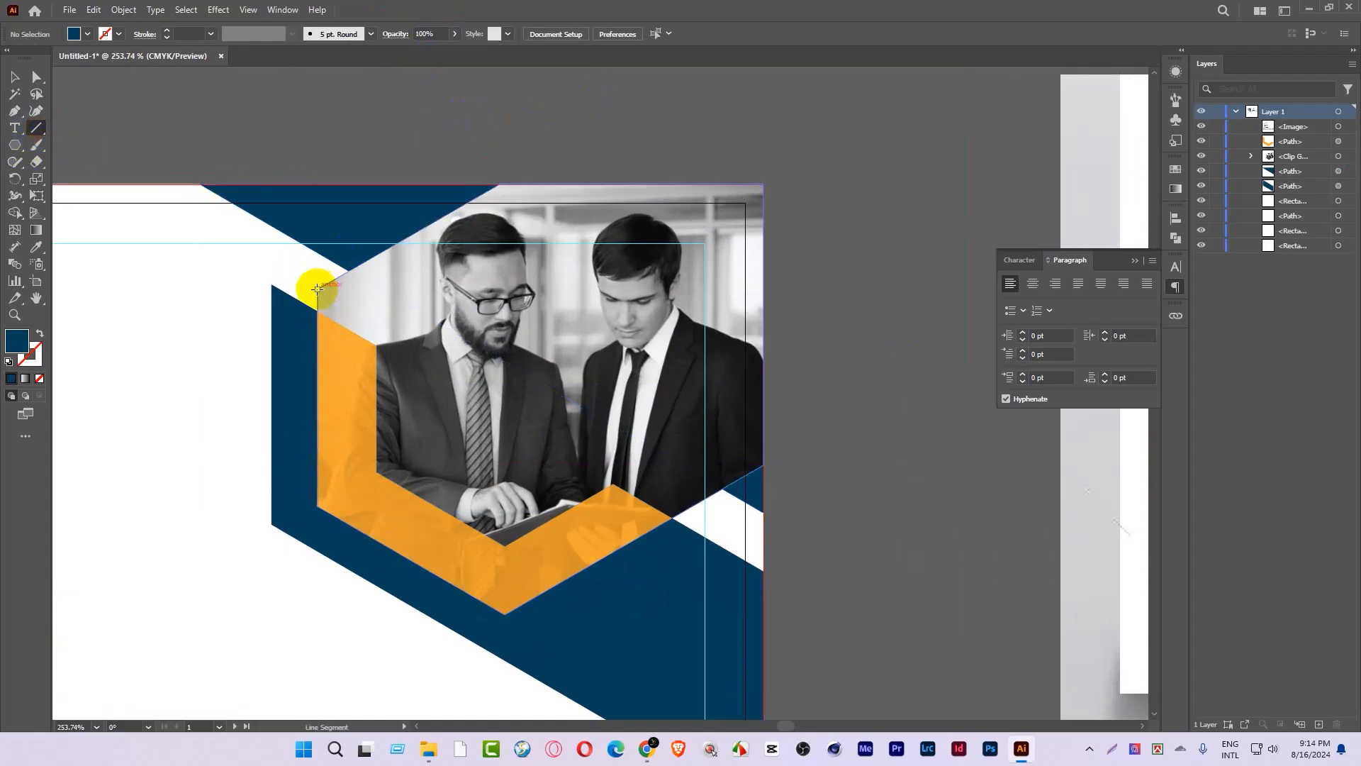
Step: Draw a line along the photo's upper-left edge up to the artboard edge and divide the upper dark blue triangle with it
drag(317, 288, 500, 183)
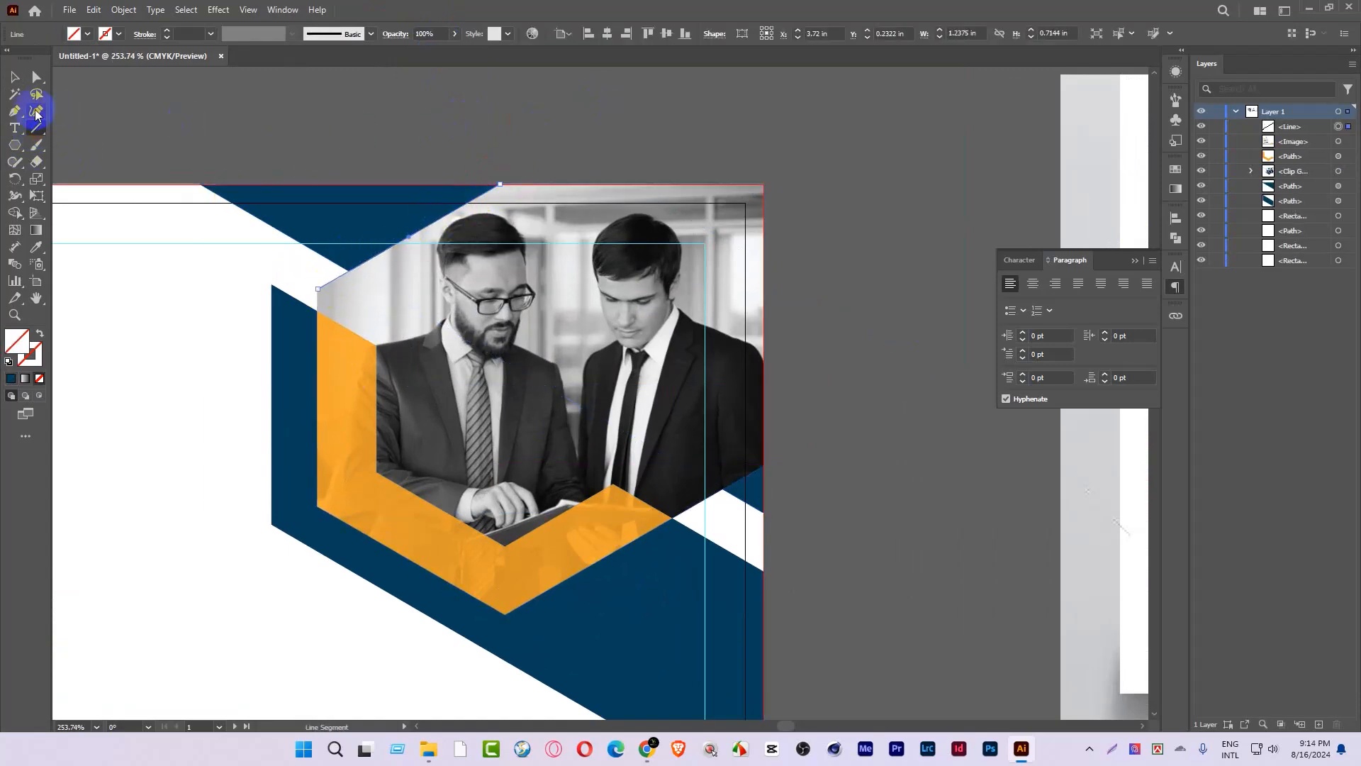
click(20, 81)
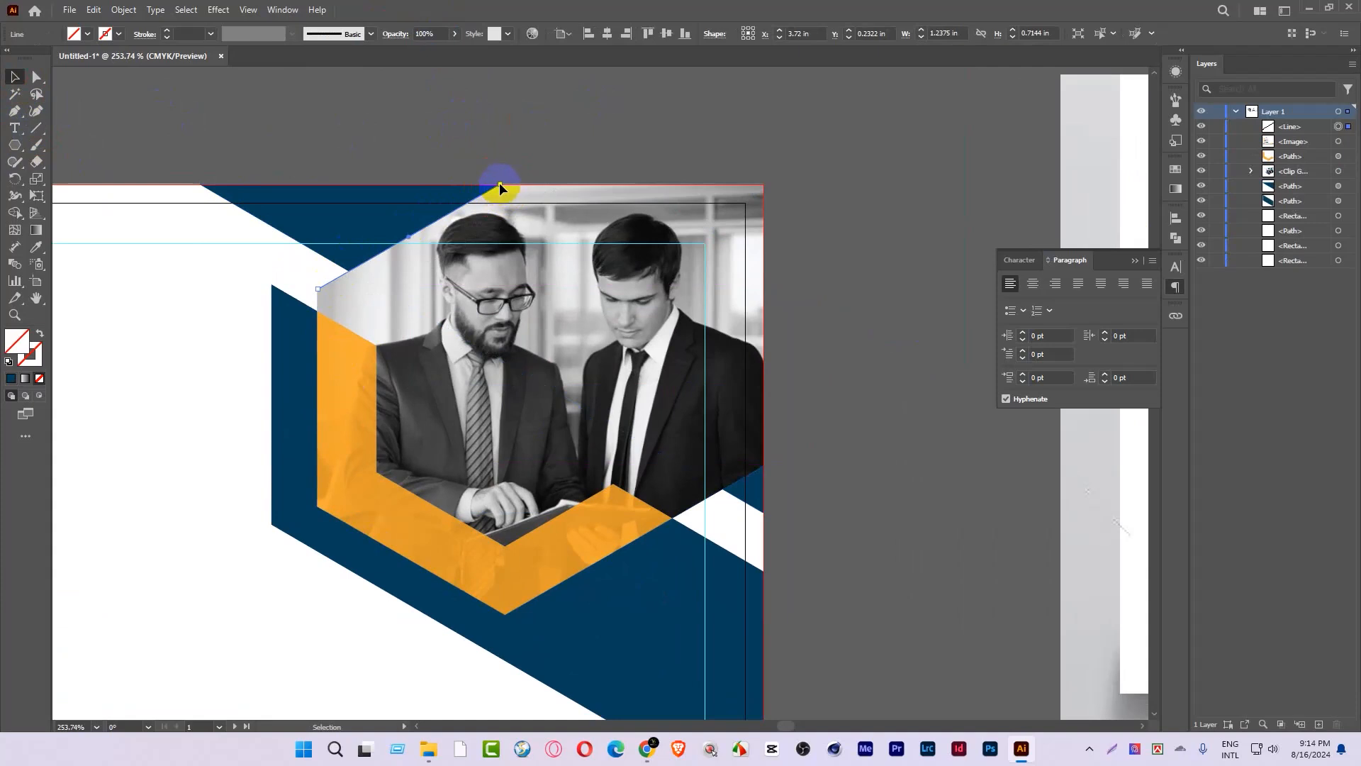
click(509, 181)
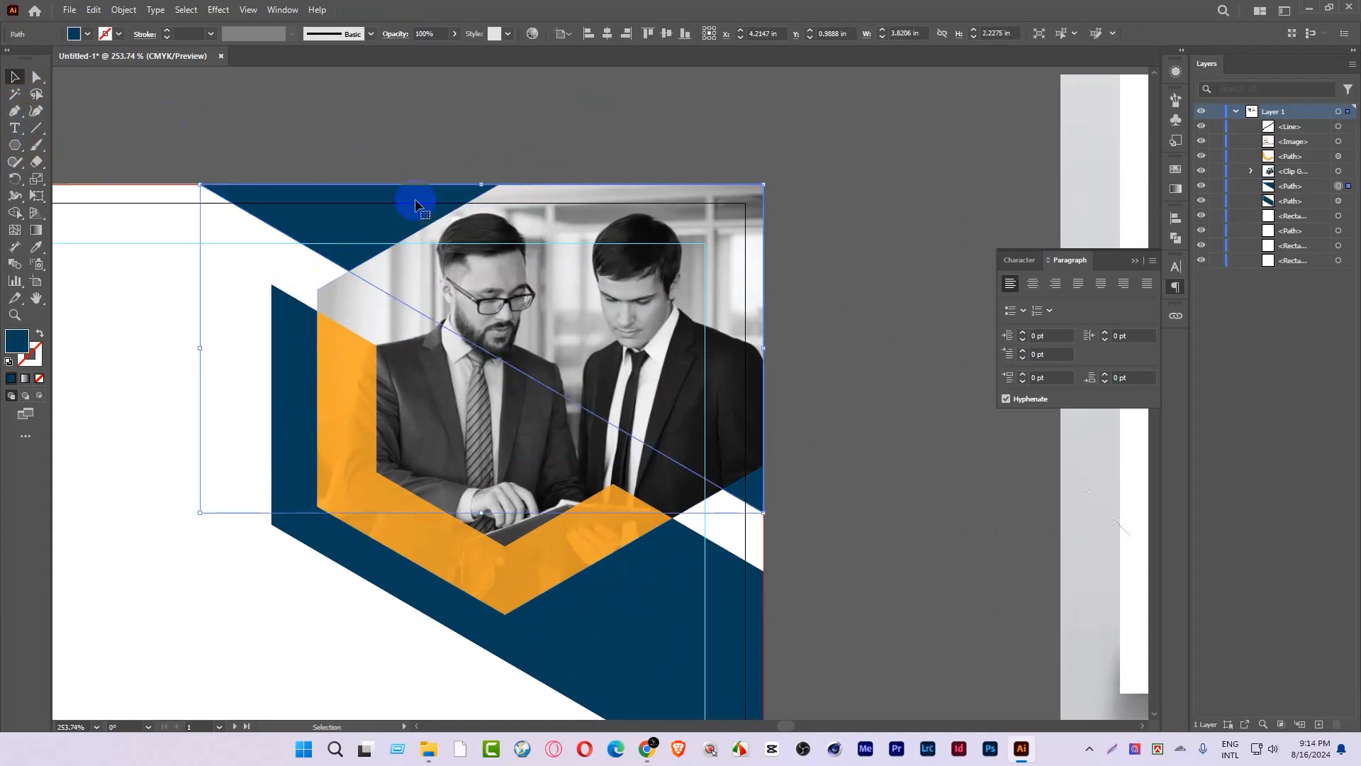
key(shift)
shift+click(508, 183)
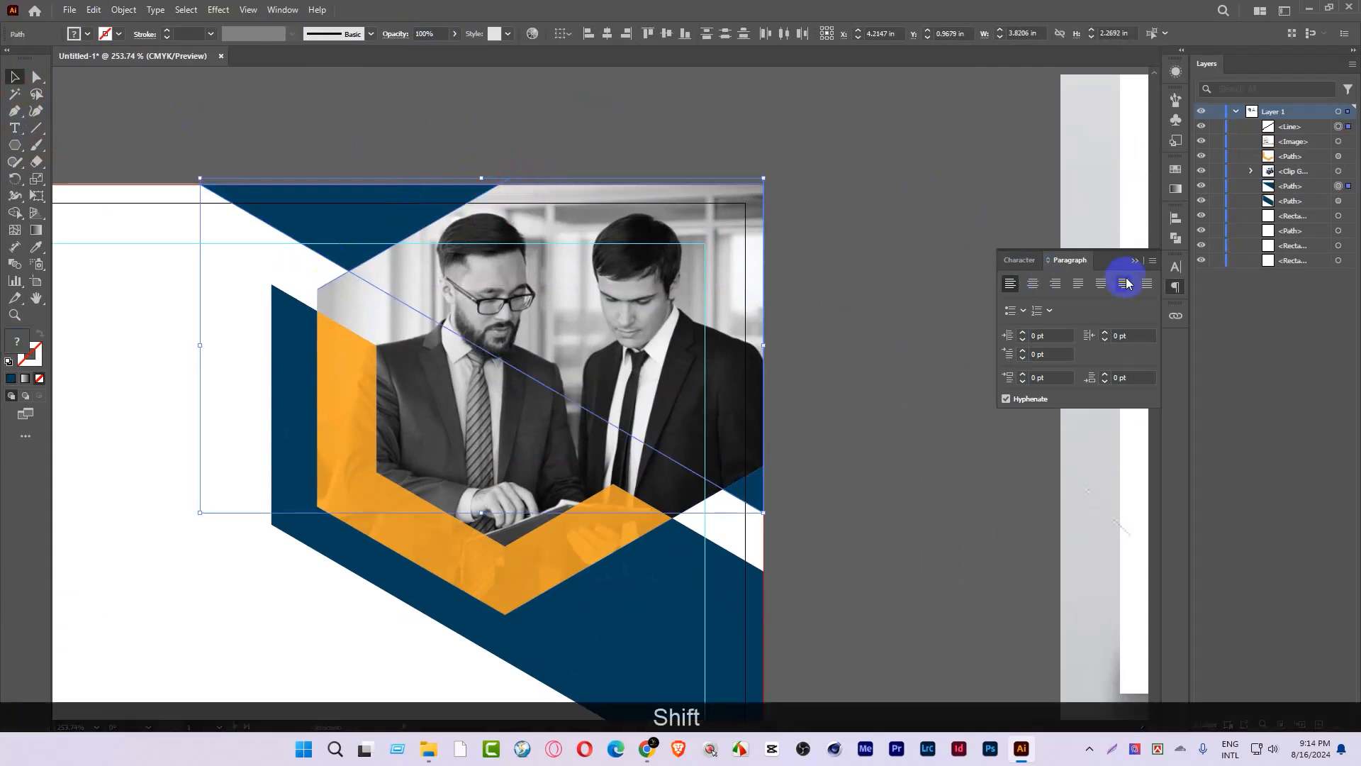
click(1175, 238)
click(1013, 288)
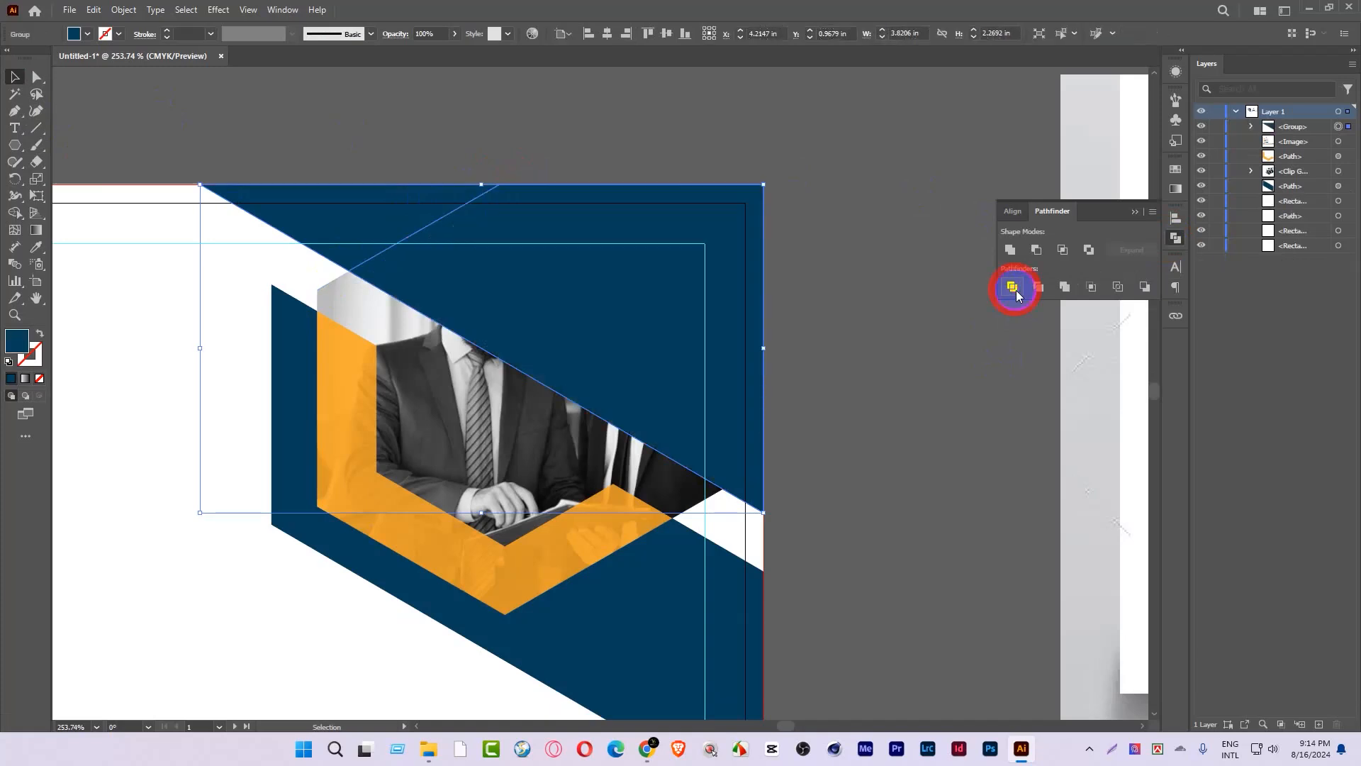
Step: Ungroup the divided triangle and move its larger piece below the clipped photo in the layer order
right_click(572, 253)
click(630, 435)
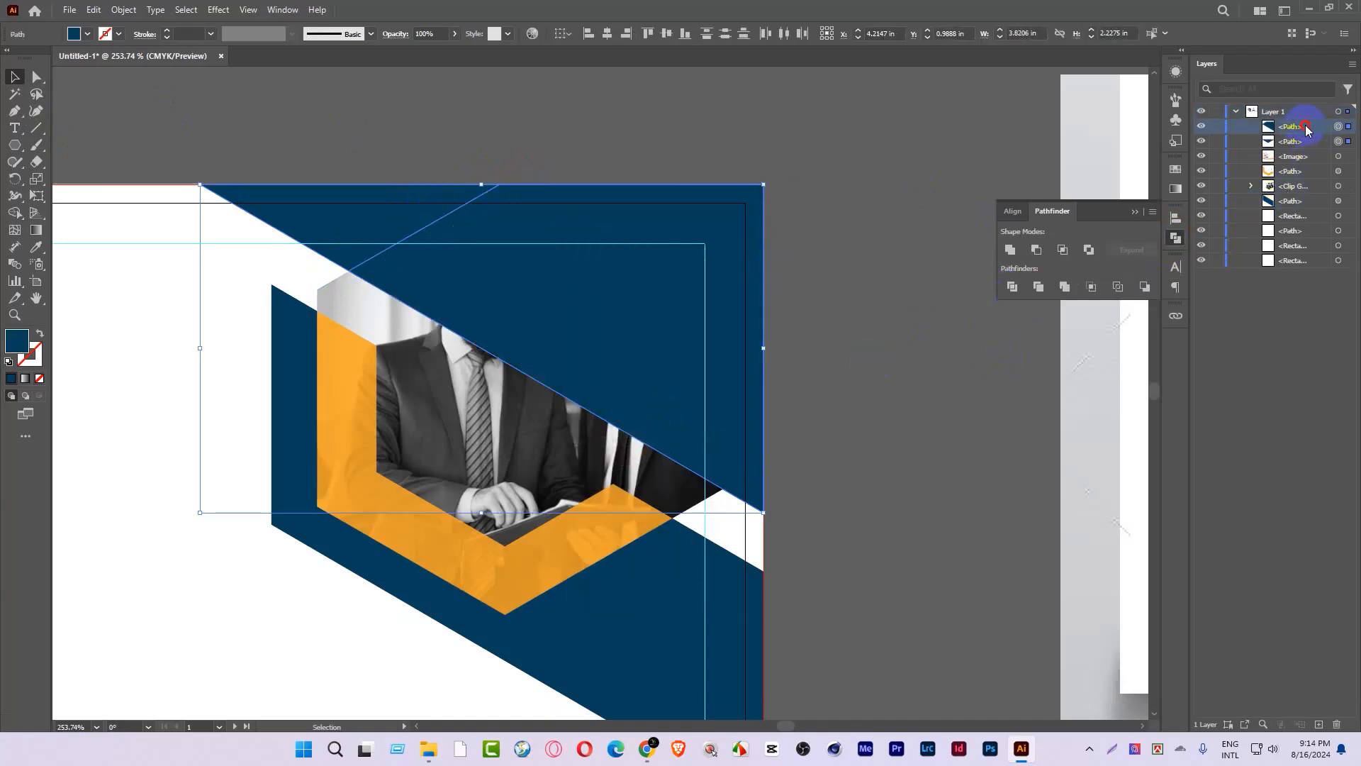
drag(1308, 130, 1304, 197)
click(658, 115)
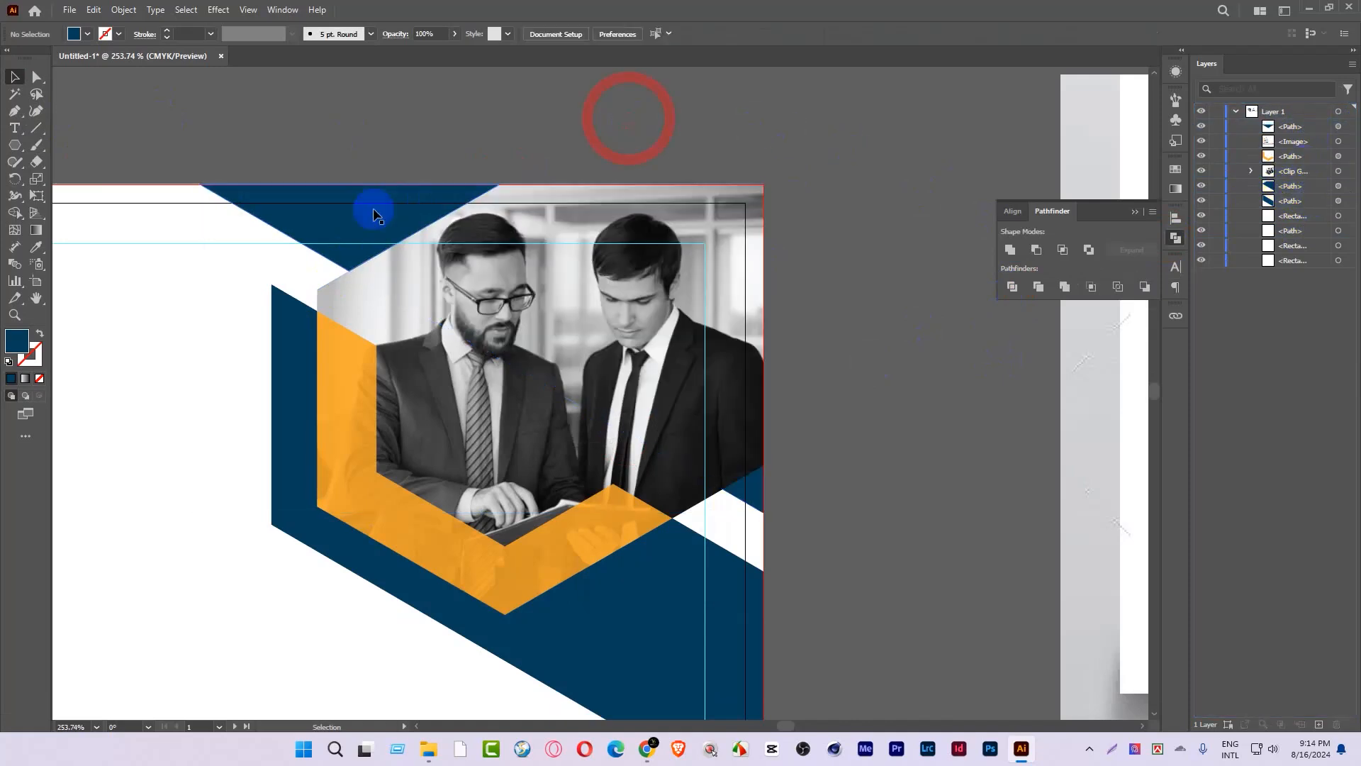
Step: Recolour the small top triangle with the chevron's orange and set its opacity to 100%
drag(371, 206, 265, 182)
key(ctrl+z)
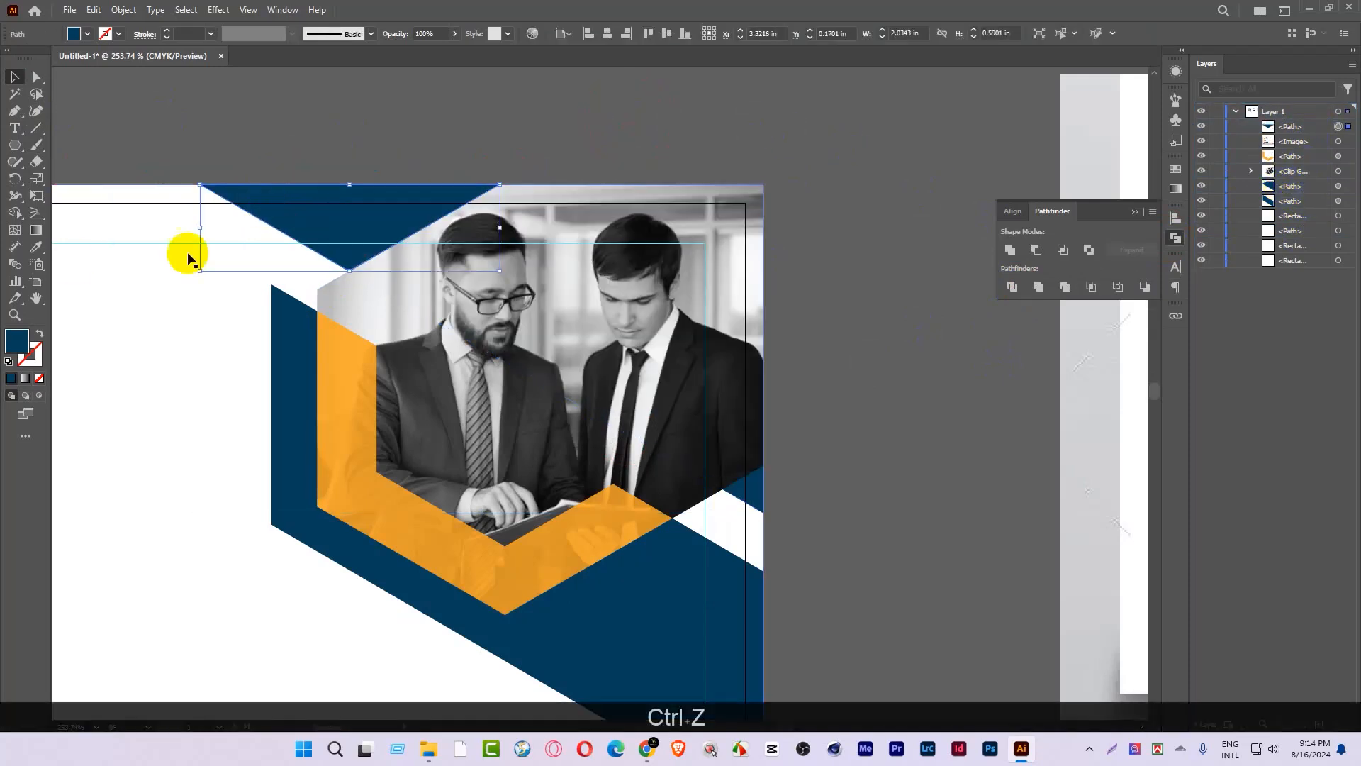
click(36, 247)
click(348, 364)
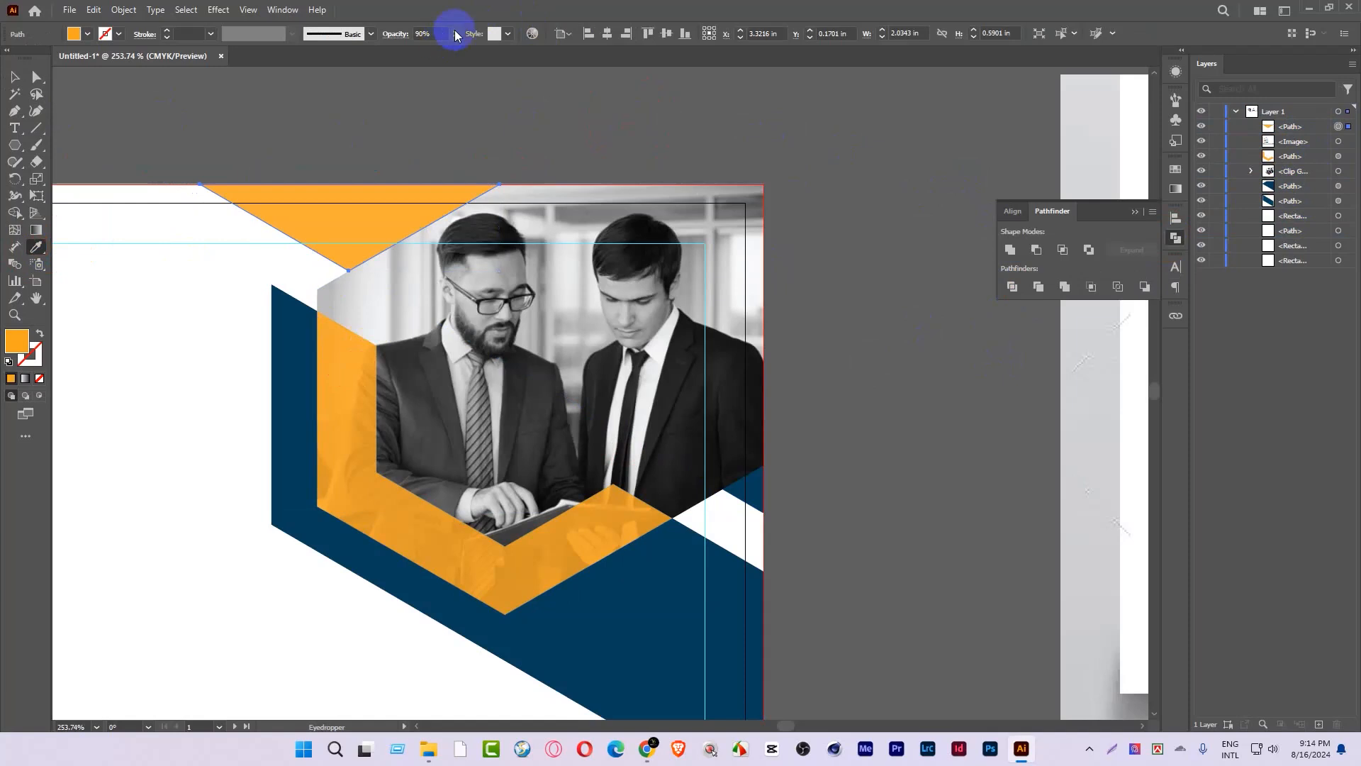
click(13, 78)
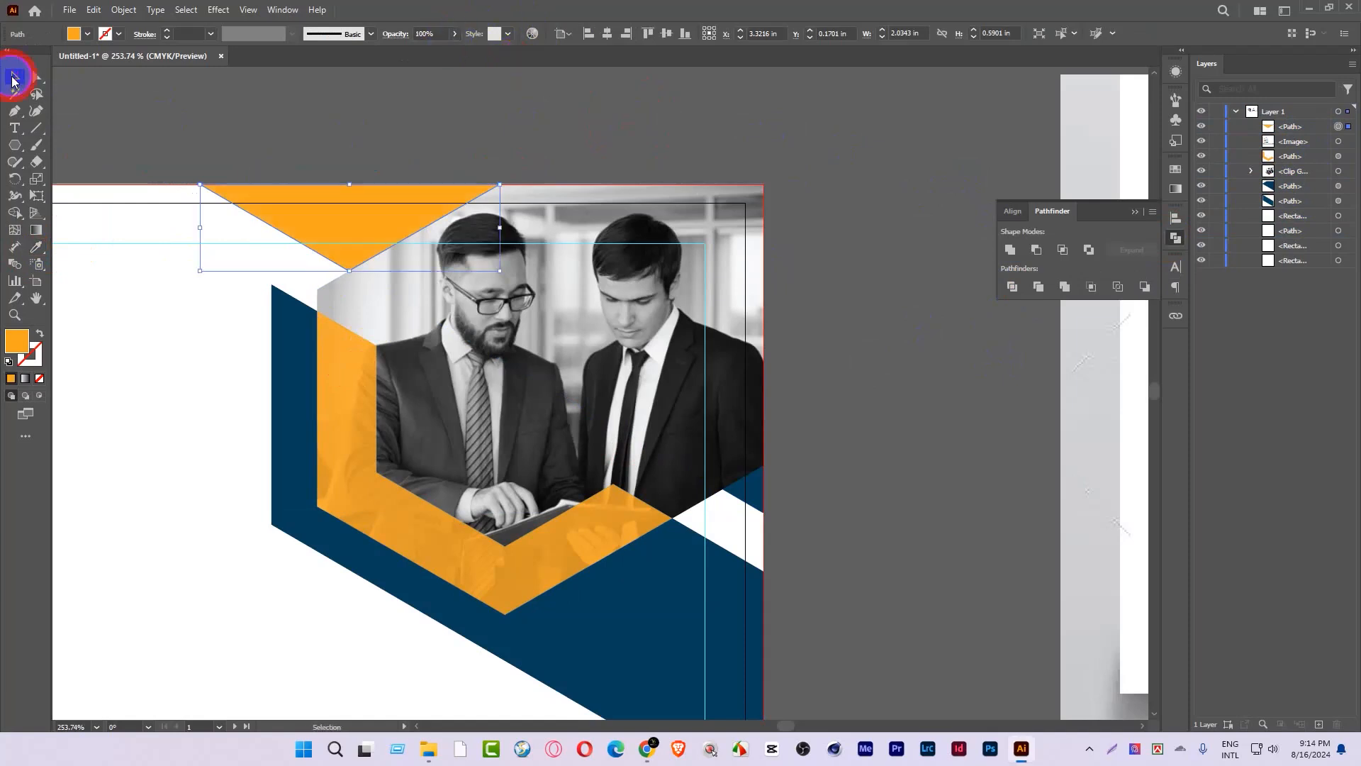
click(294, 107)
Step: Place an enlarged copy of the orange triangle over the lower part of the dark blue band
drag(559, 205, 396, 412)
drag(360, 177, 486, 348)
drag(564, 373, 659, 444)
ctrl+shift+click(528, 455)
click(638, 375)
Step: Draw a line about 1.13 in wide along the enlarged triangle's lower-right edge across the dark blue band, and delete the triangle
click(39, 131)
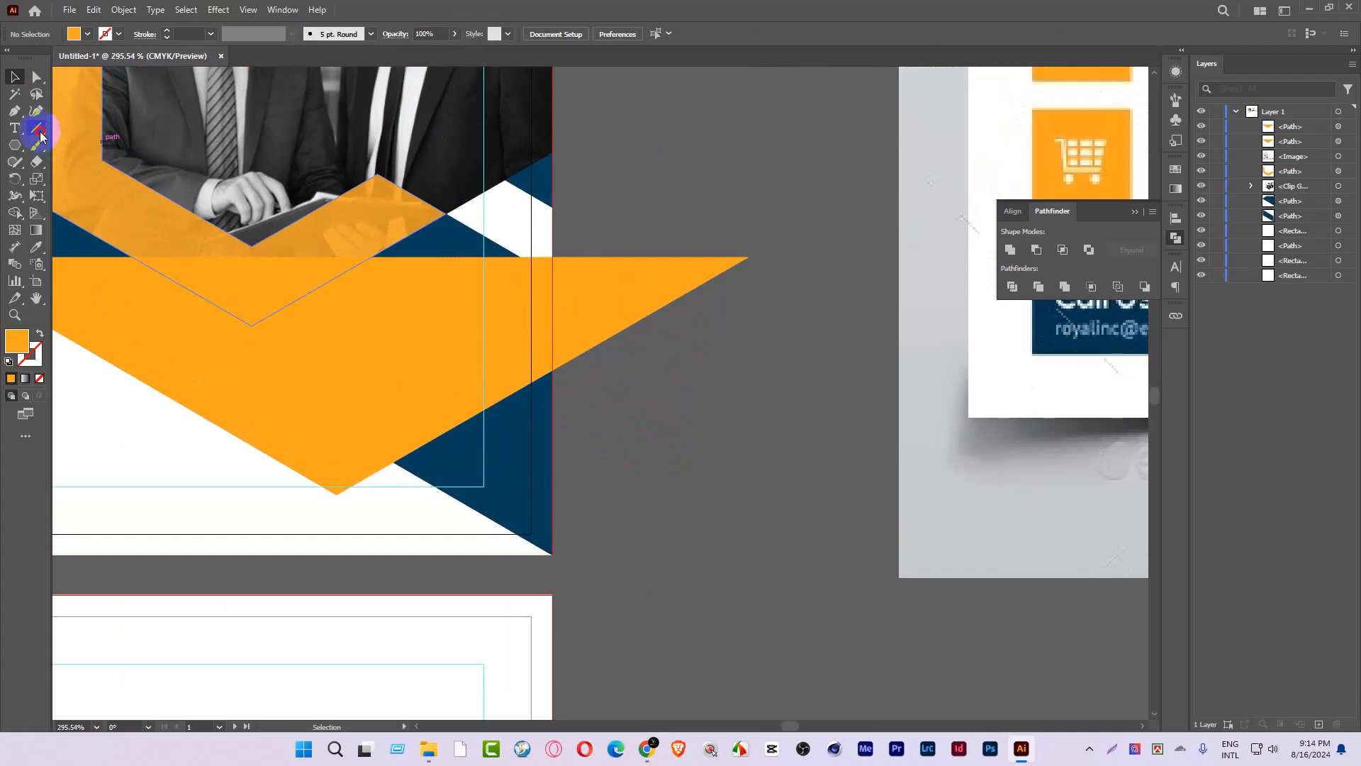
drag(380, 462, 580, 353)
click(14, 78)
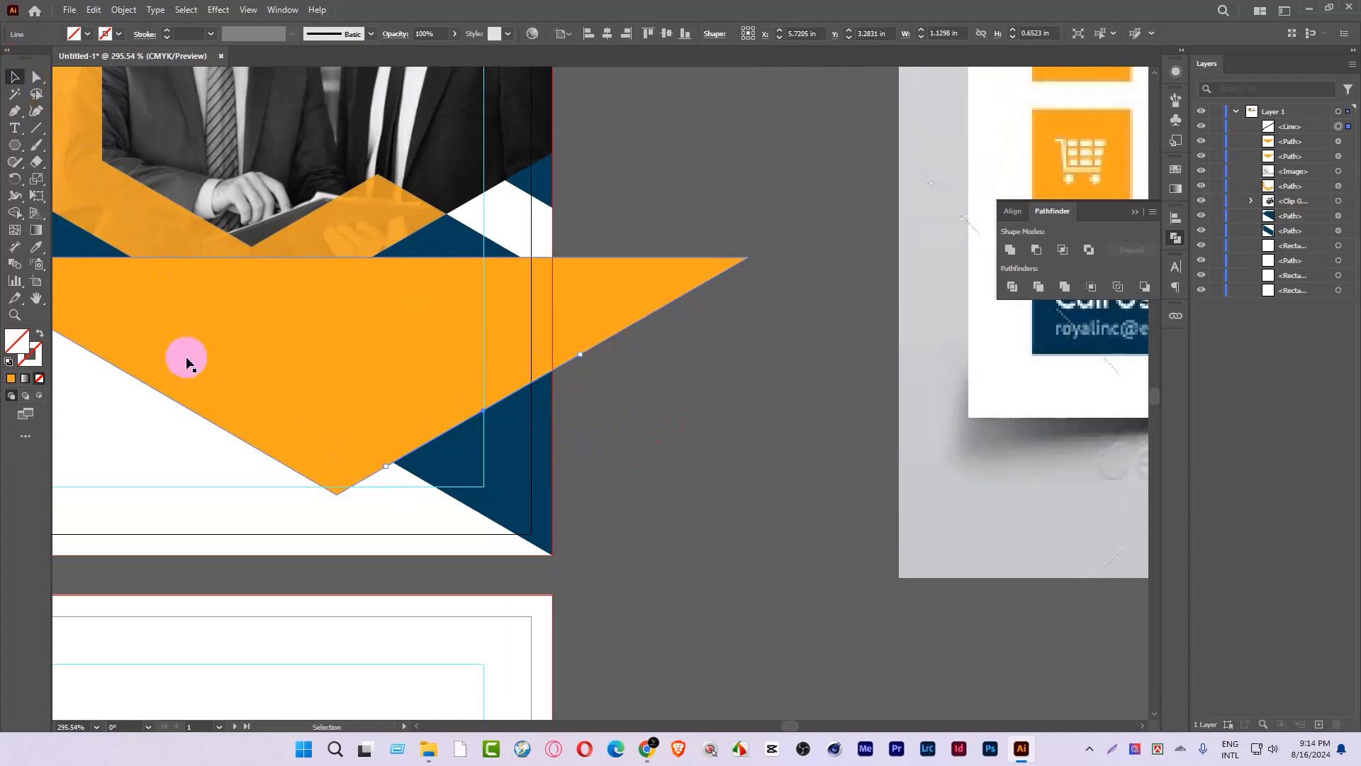
drag(182, 359, 280, 313)
key(Delete)
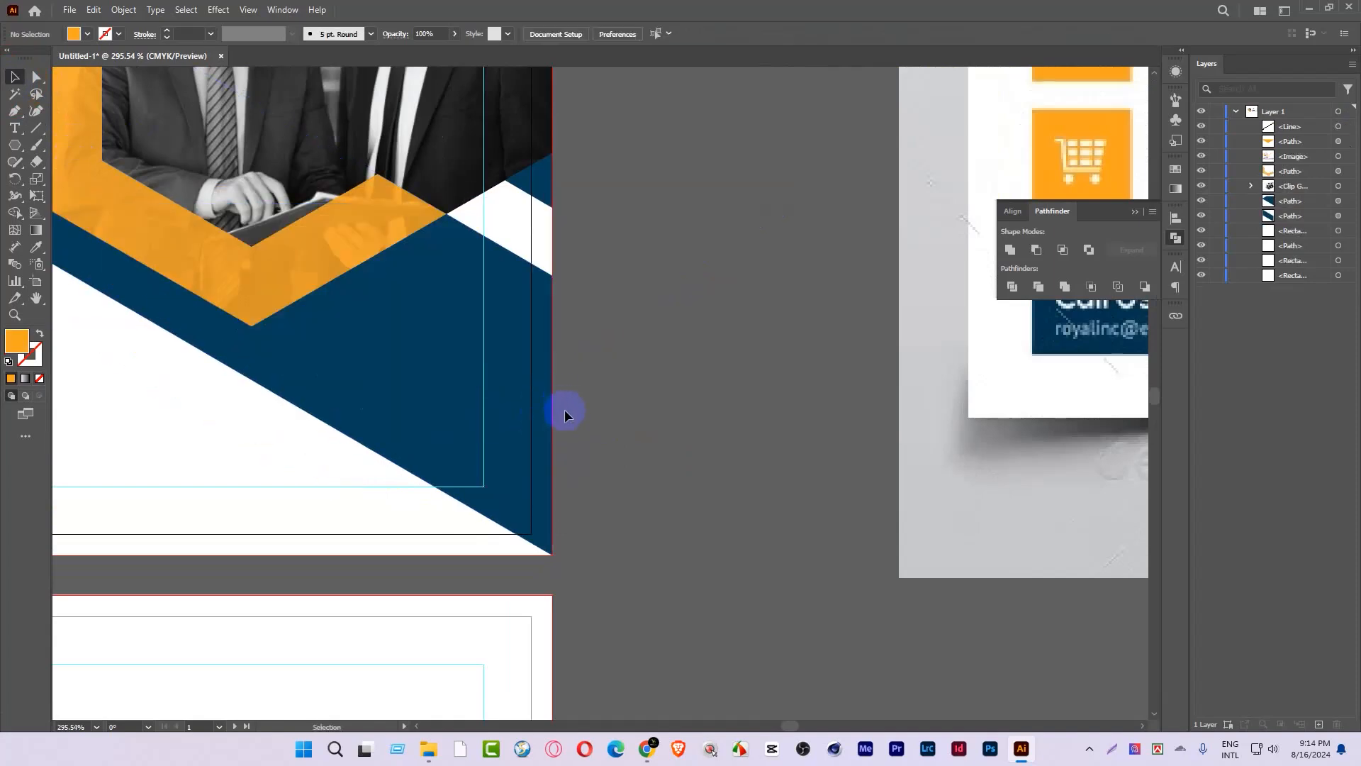
Step: Divide the dark blue band with the diagonal line and ungroup the resulting pieces
click(572, 355)
shift+click(519, 425)
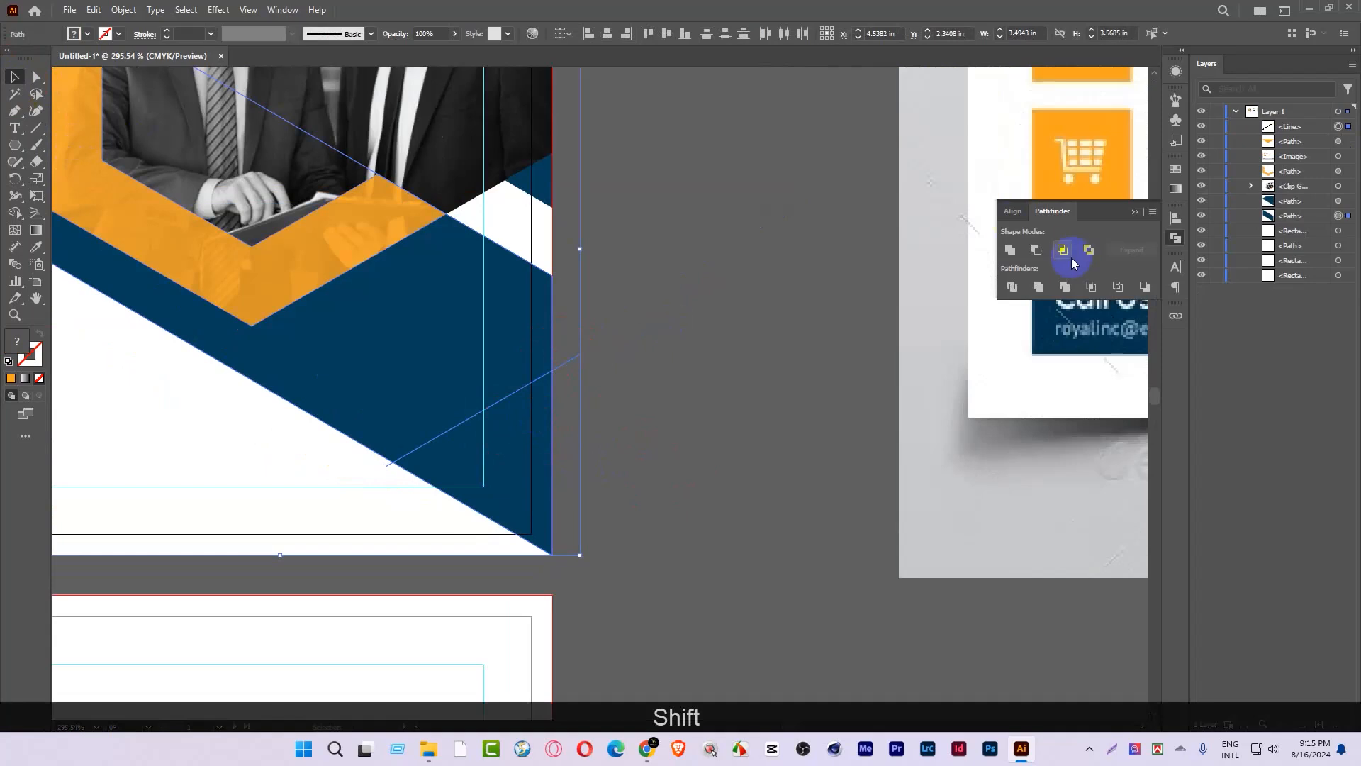
click(1011, 286)
right_click(428, 365)
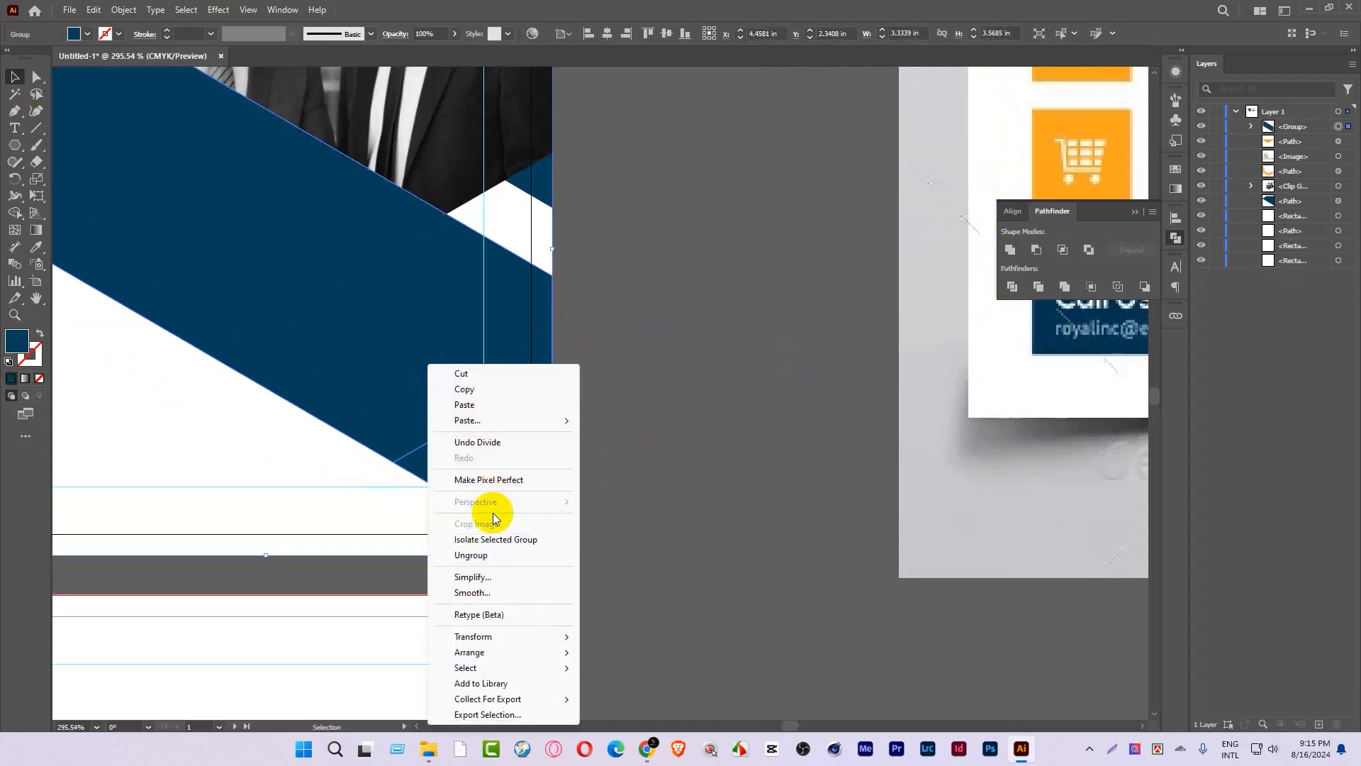
click(492, 555)
Step: Move both pieces of the dark blue band below the clipped photo in the layer order
scroll(617, 380, down, 5)
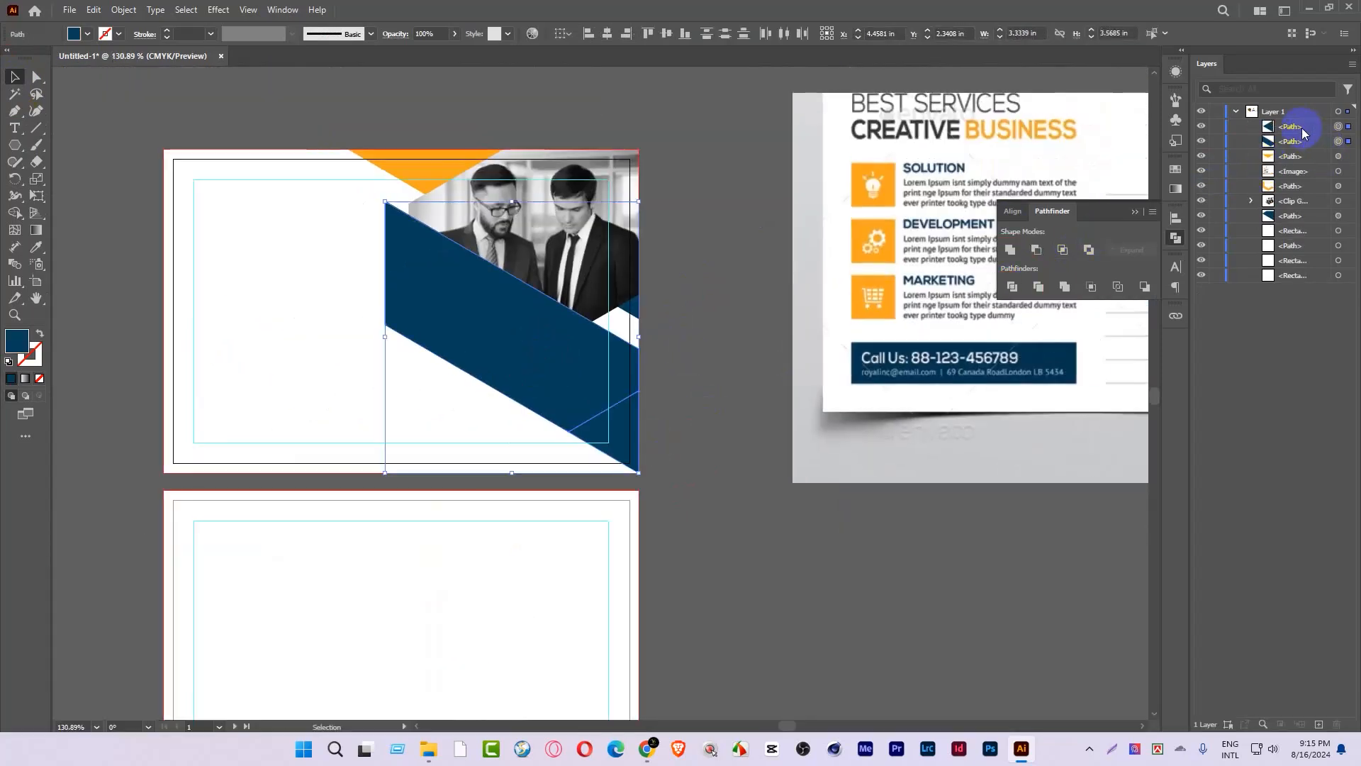
drag(1303, 133, 1305, 208)
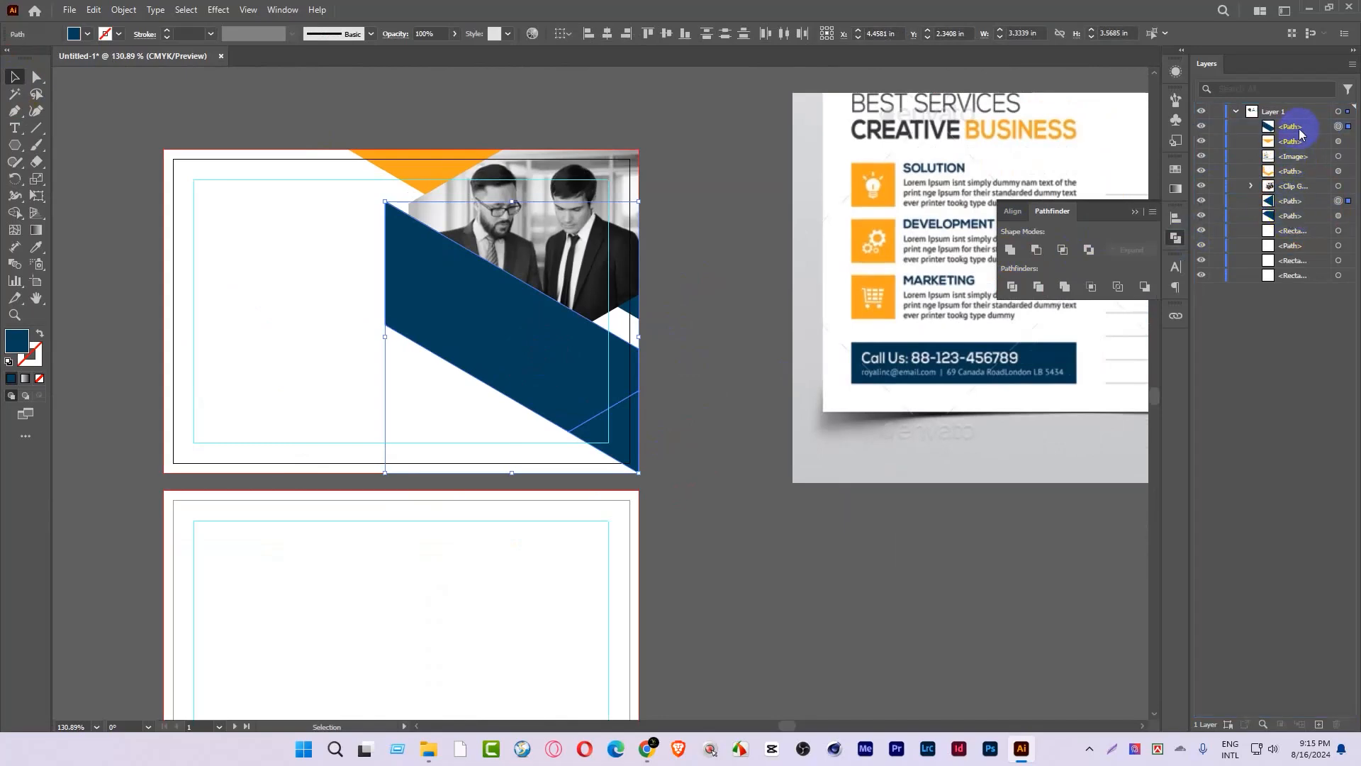
drag(1301, 134, 1310, 208)
key(ctrl+space)
ctrl+click(584, 281)
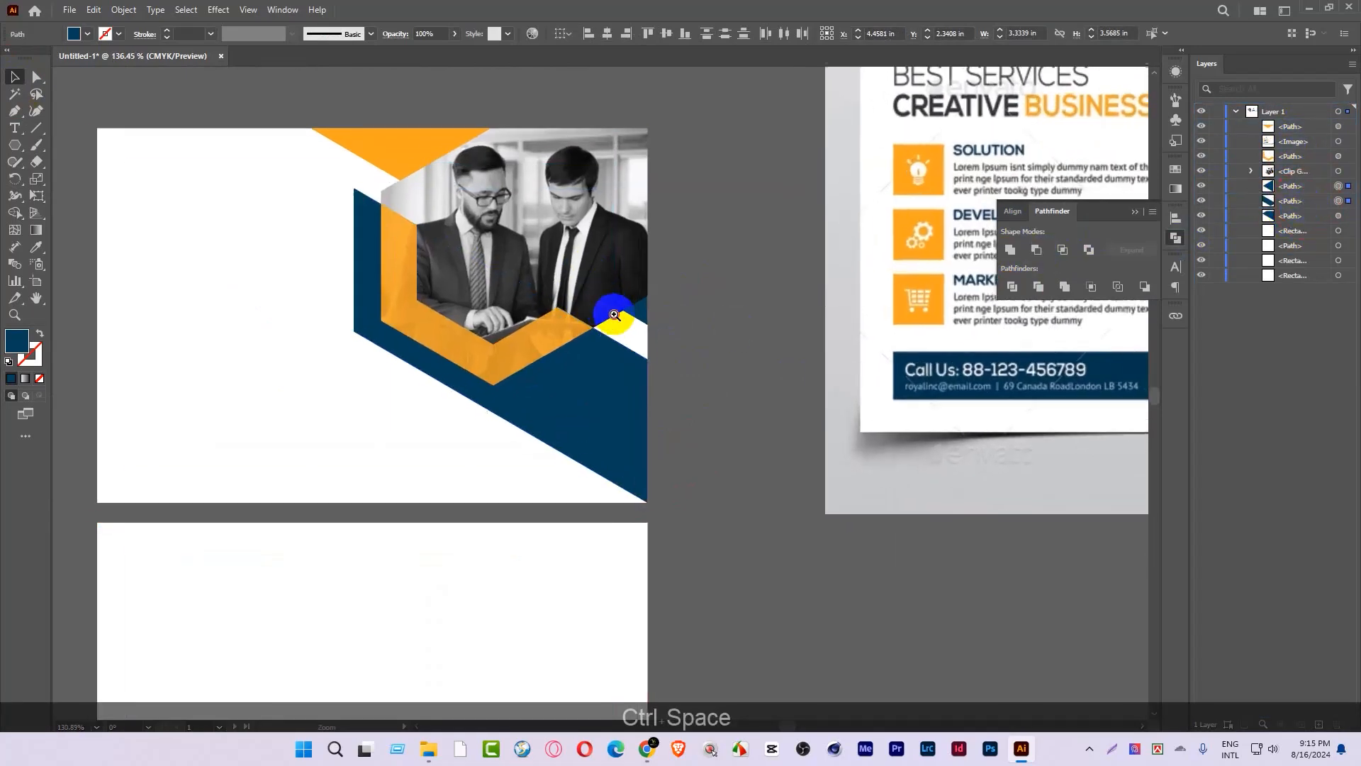
Step: Recolour the dark blue band's lower-right corner piece with the top triangle's orange
click(608, 456)
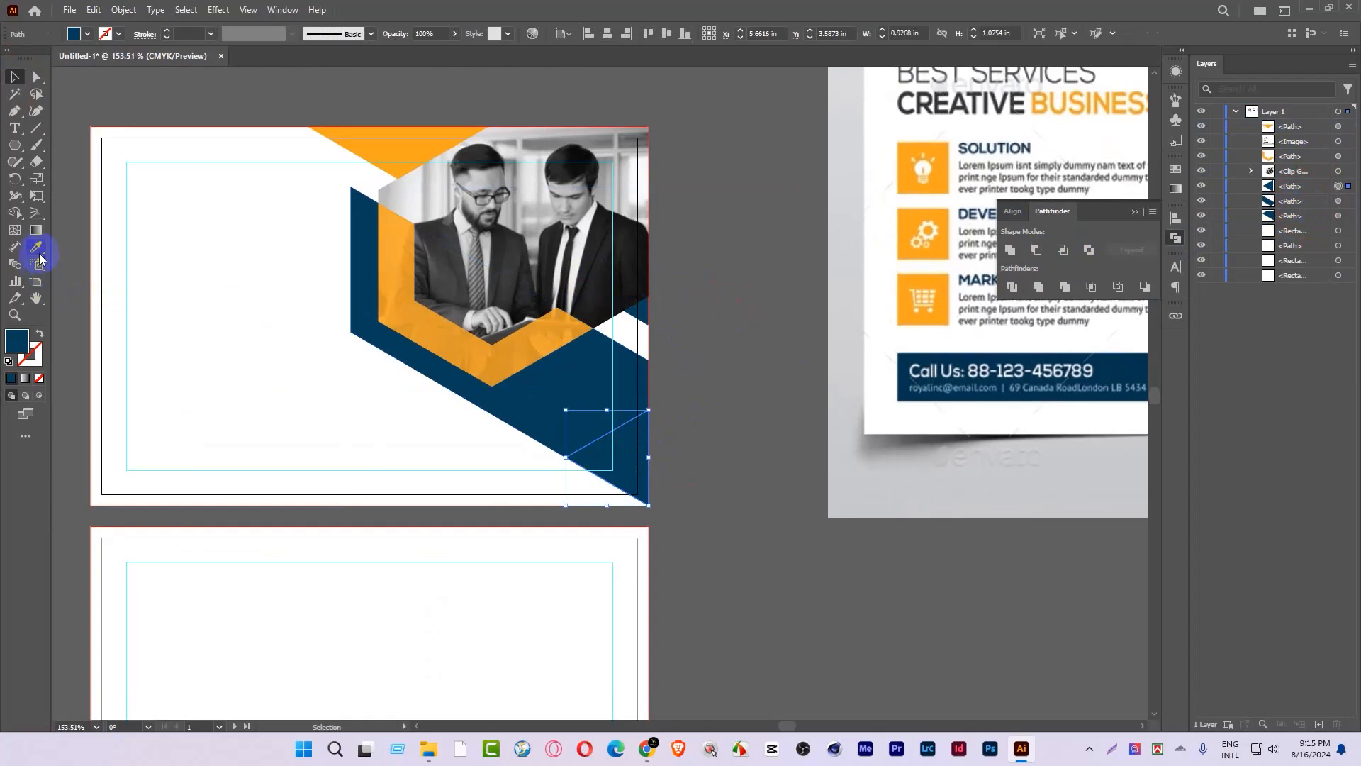
click(36, 247)
click(395, 130)
key(ctrl+space)
drag(394, 130, 283, 213)
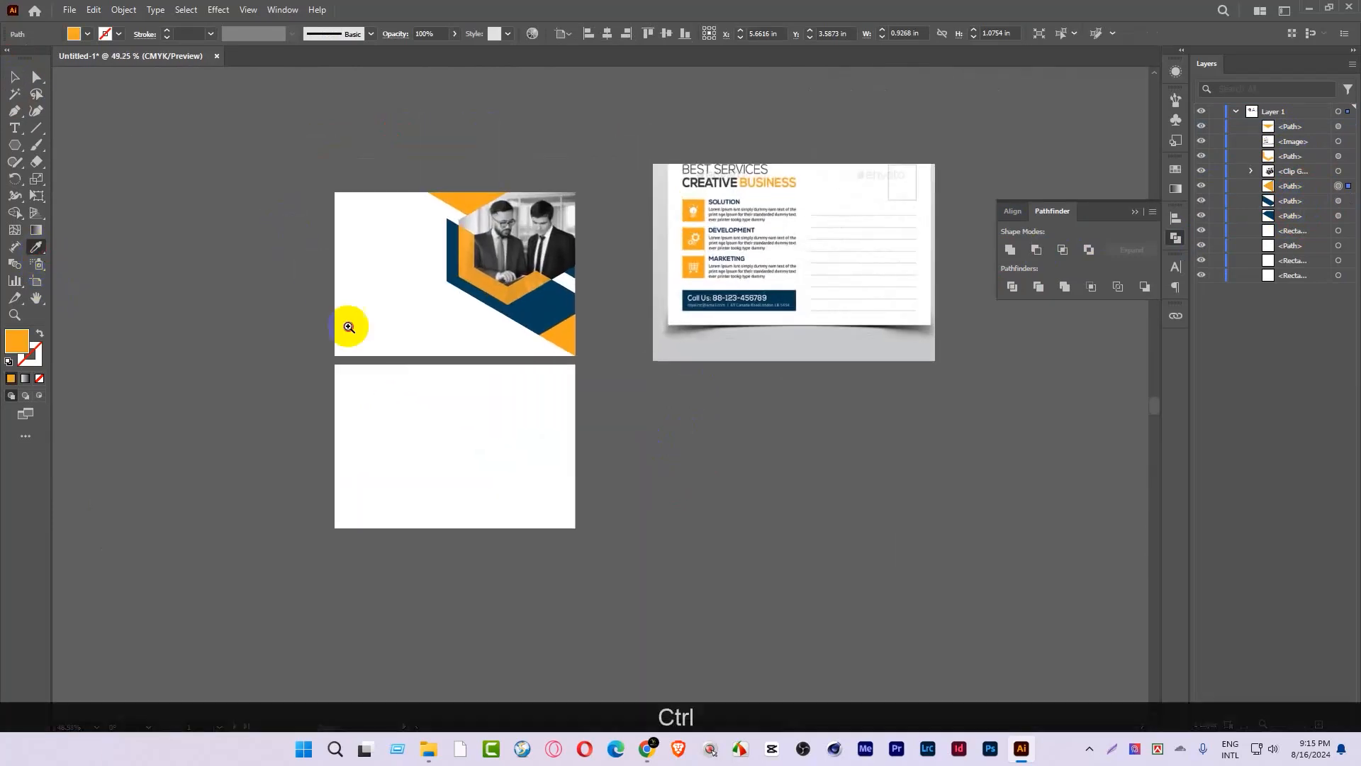
drag(349, 326, 492, 407)
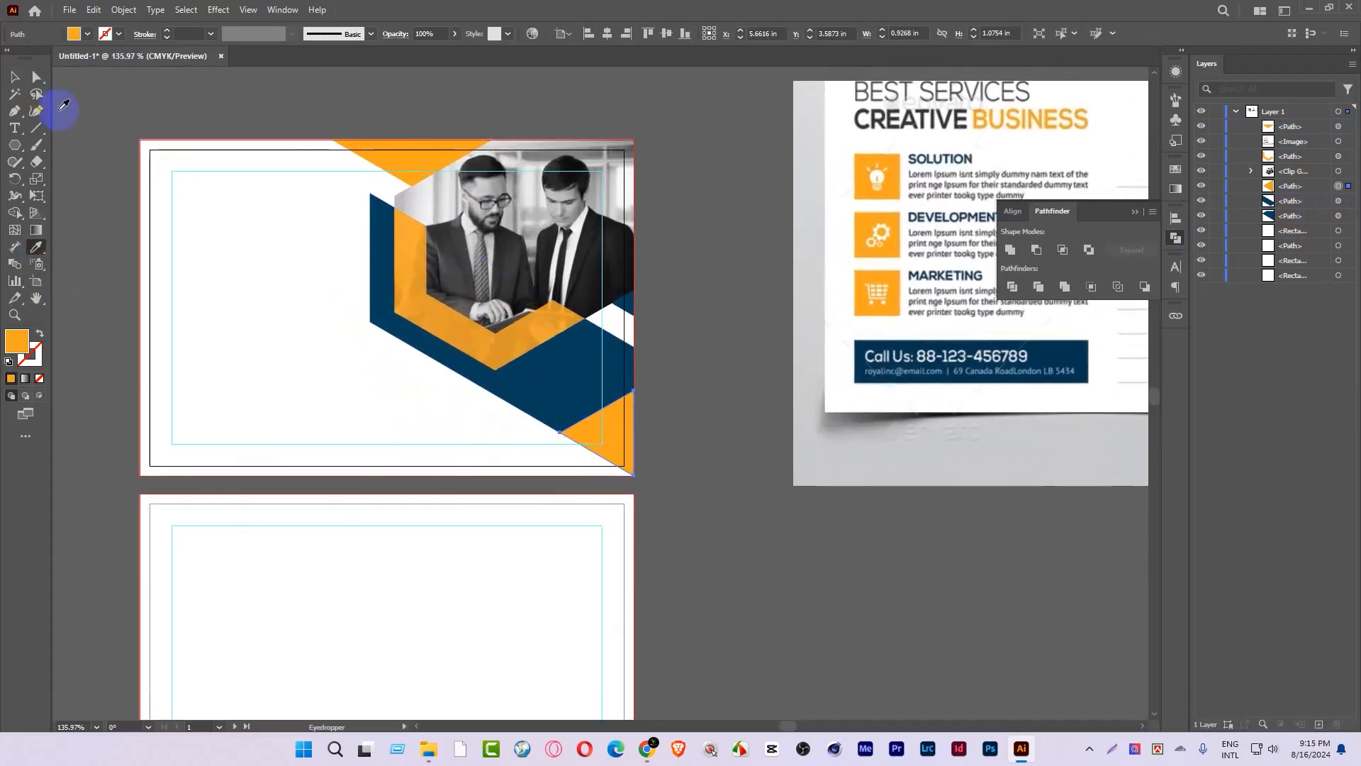
Step: Try moving the orange corner piece off the postcard, and undo back to before the enlarged triangle copy was deleted
drag(617, 450, 738, 567)
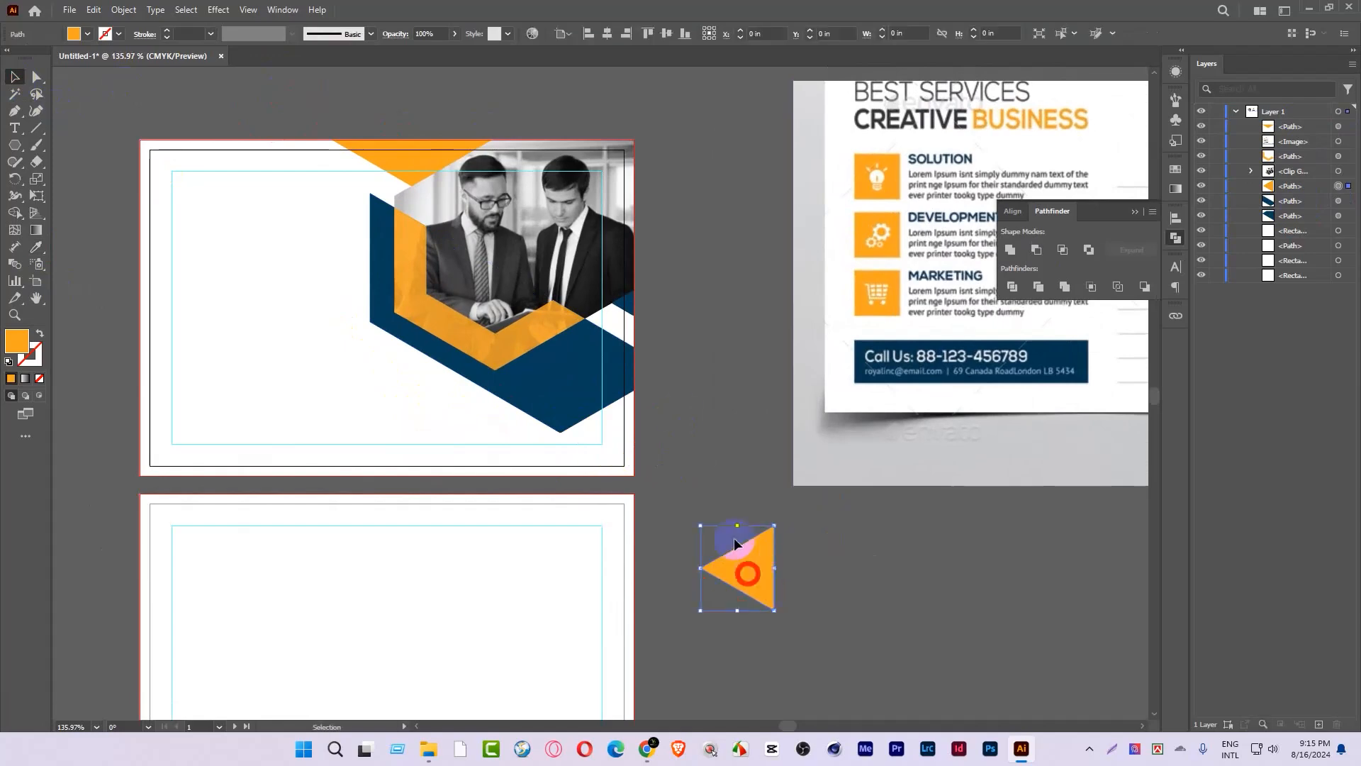
key(ctrl+space)
drag(672, 407, 572, 444)
key(ctrl+z)
key(ctrl+z)
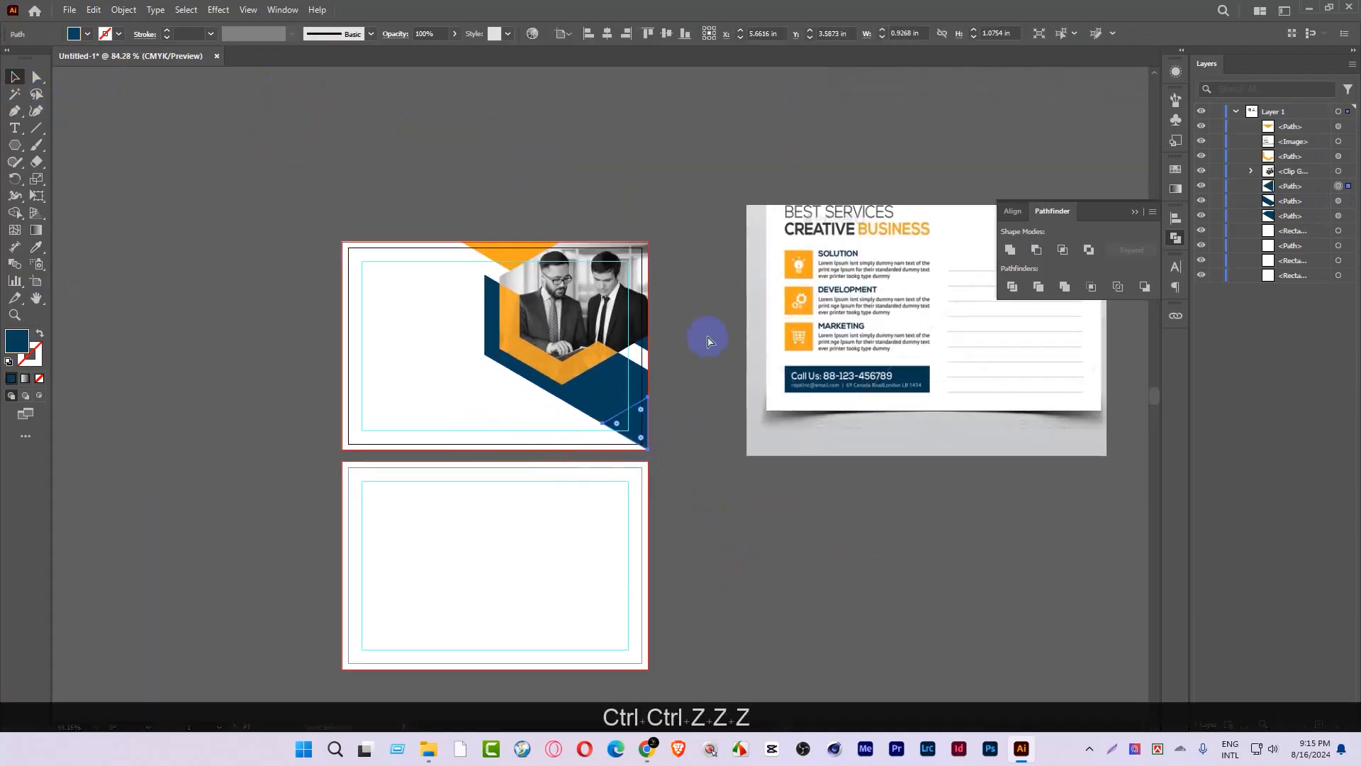
key(ctrl+z)
key(ctrl+z)
key(ctrl+z)
key(ctrl+z)
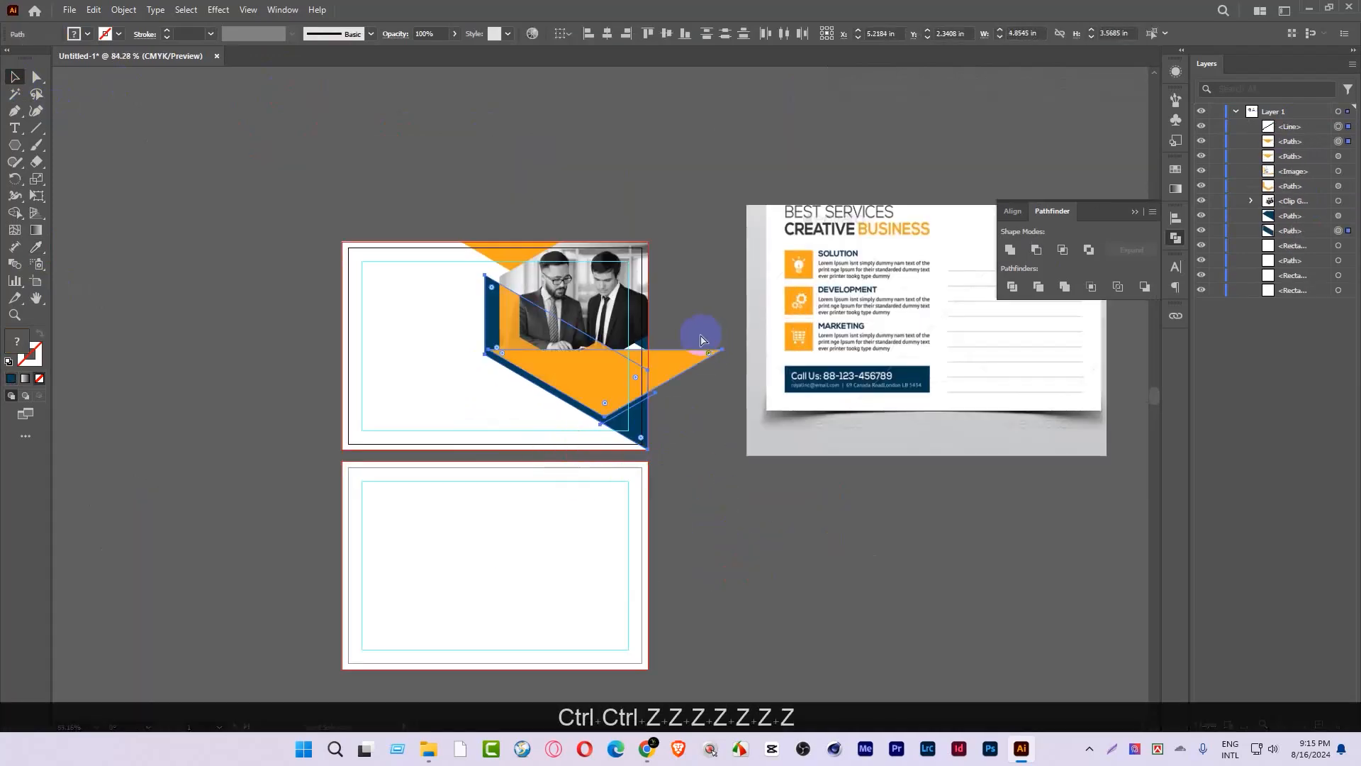
Step: Delete the diagonal line and the enlarged orange triangle over the dark blue band
key(ctrl+space)
drag(675, 344, 741, 404)
click(711, 455)
click(646, 414)
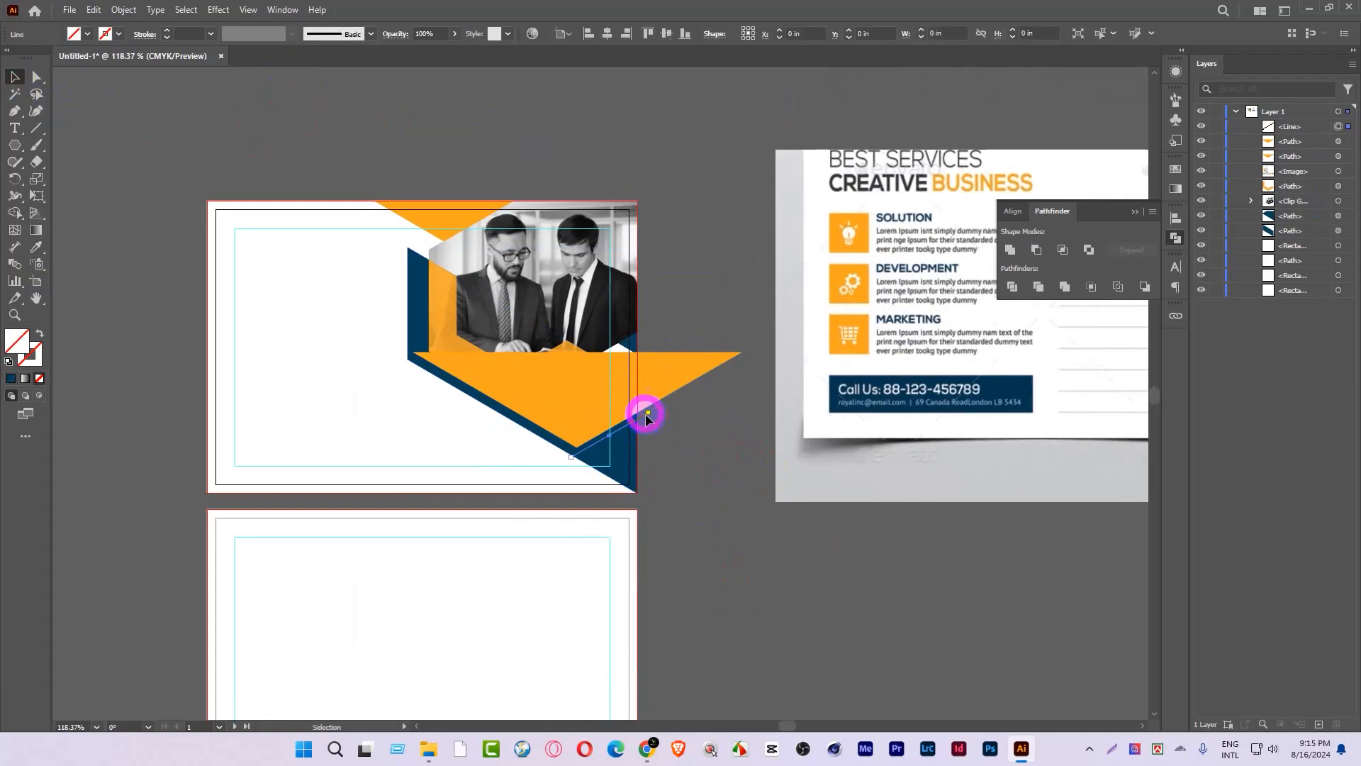
key(Delete)
click(657, 391)
key(Delete)
Step: Place a diagonal line about 4.83 in wide across the dark blue band, parallel to and slightly above its lower edge
key(ctrl+space)
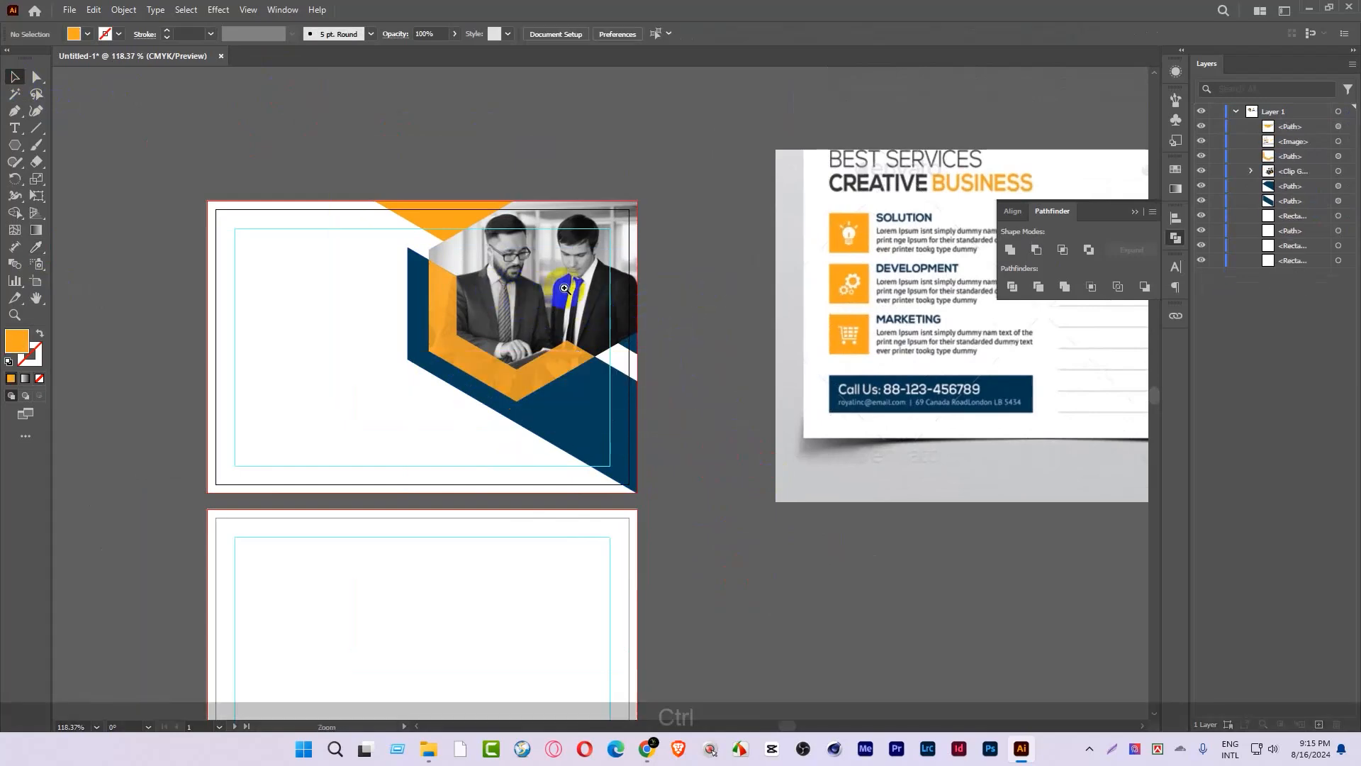
drag(564, 288, 530, 412)
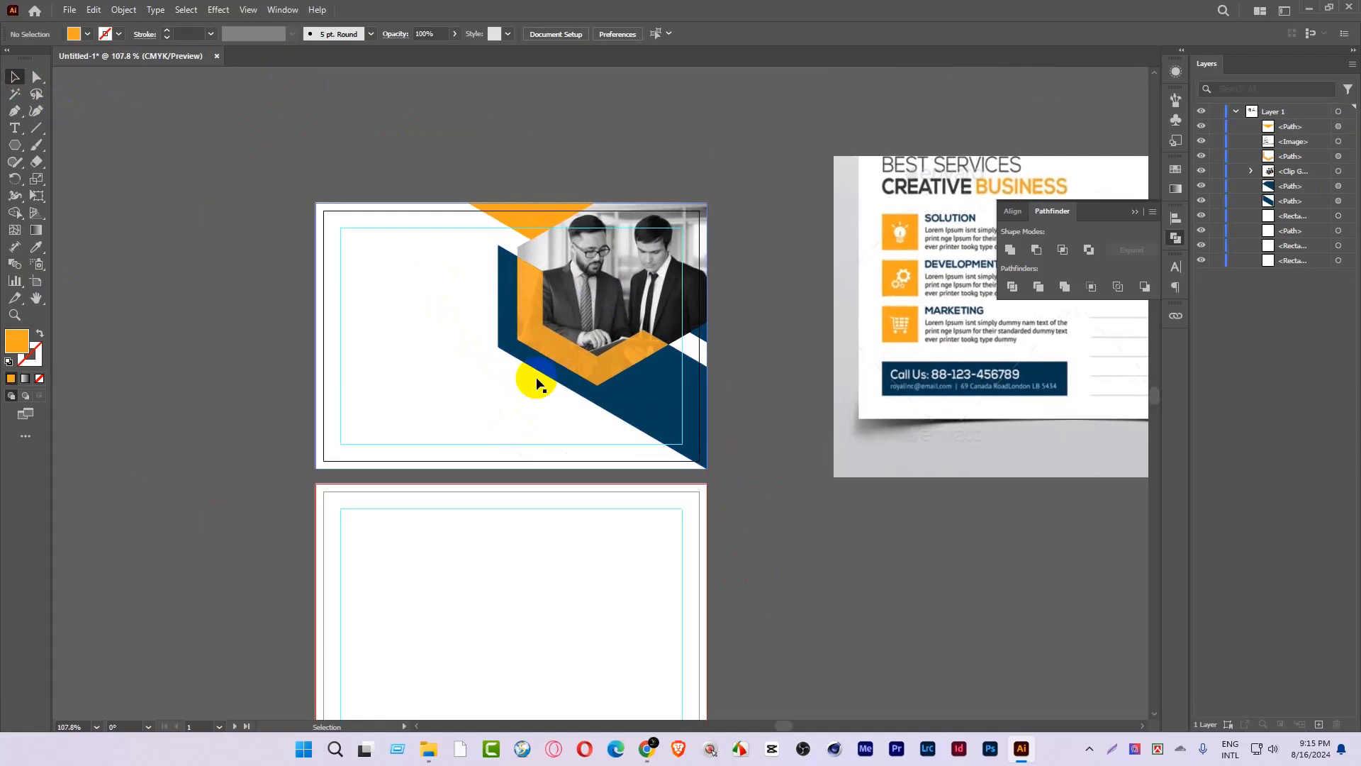
key(ctrl+space)
mouse_move(486, 337)
mouse_down()
mouse_move(578, 405)
mouse_move(501, 372)
mouse_up()
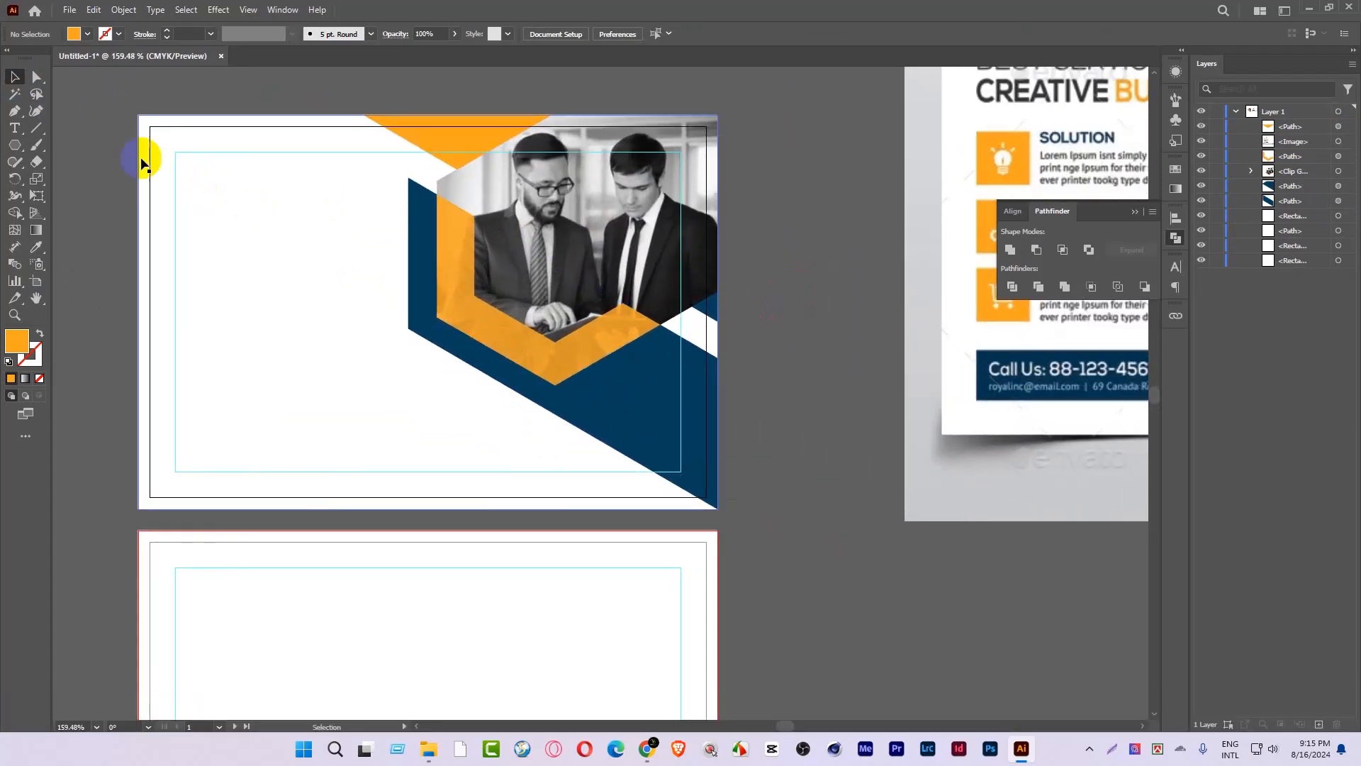
click(41, 129)
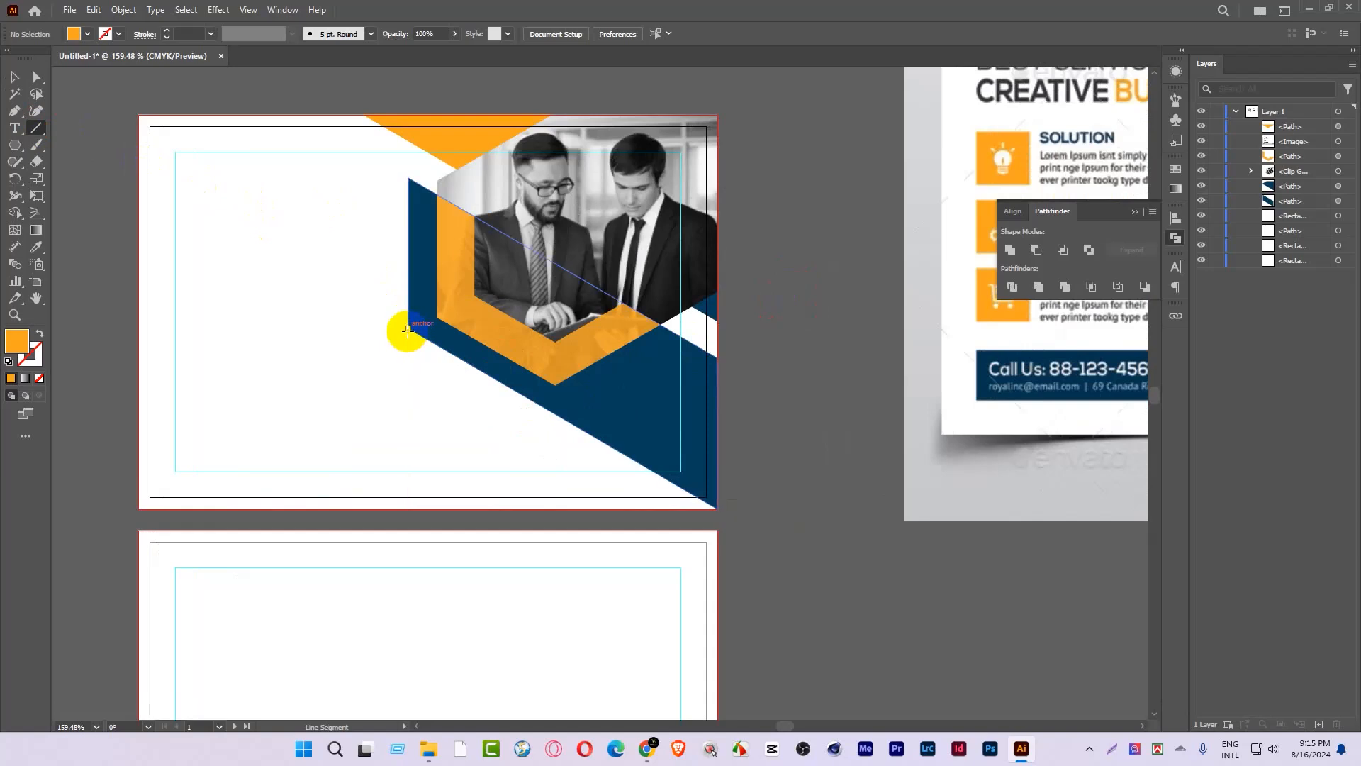
drag(407, 331, 717, 508)
click(17, 76)
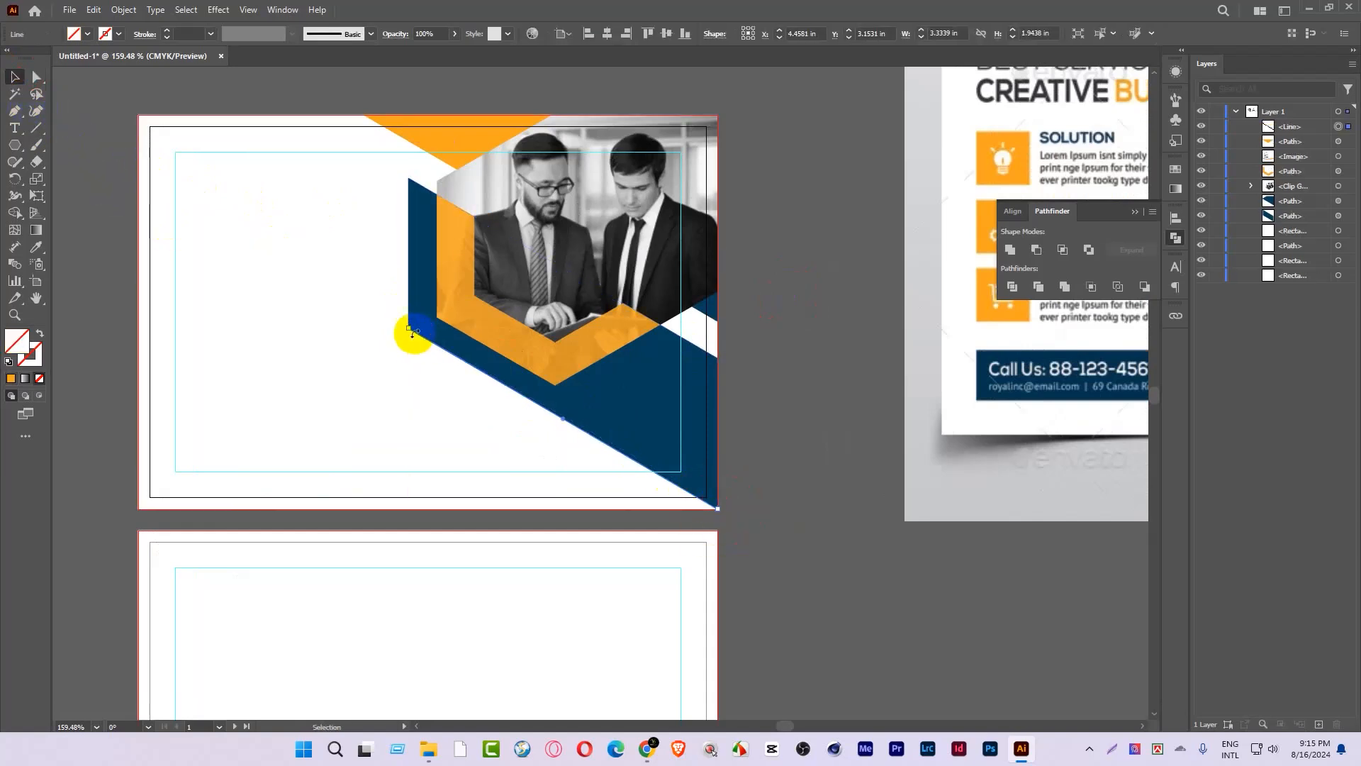
drag(409, 329, 270, 246)
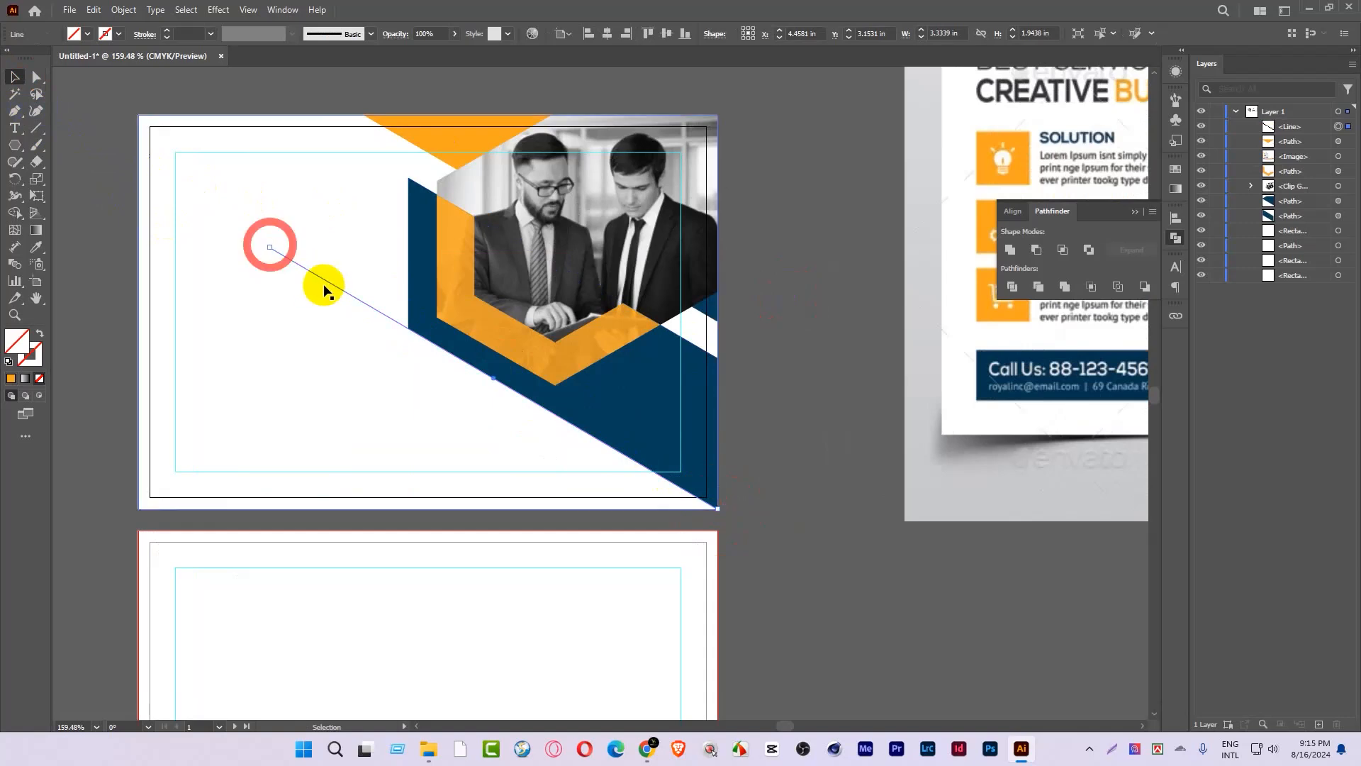
drag(357, 296, 415, 309)
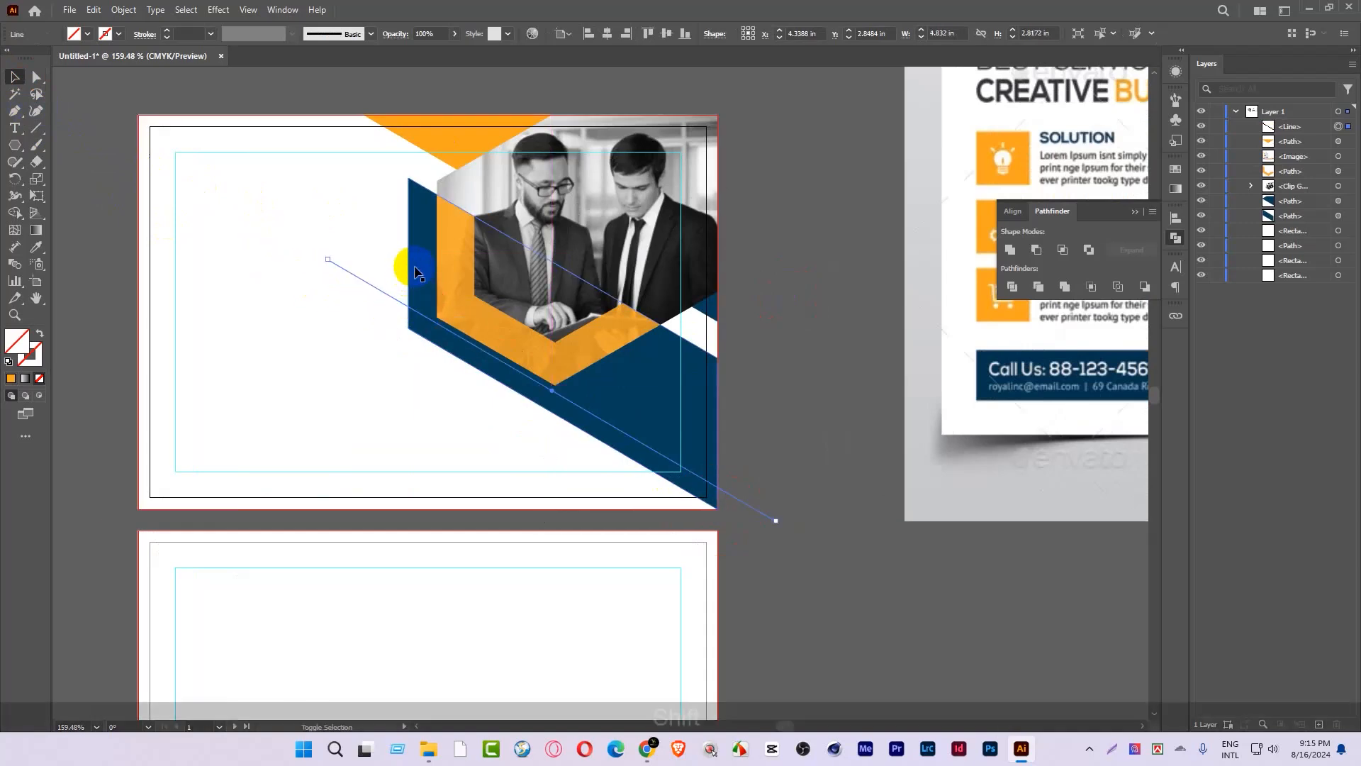
Step: Cut the strip below the diagonal line off the dark blue band with the Shape Builder tool
shift+click(419, 273)
click(14, 212)
click(477, 364)
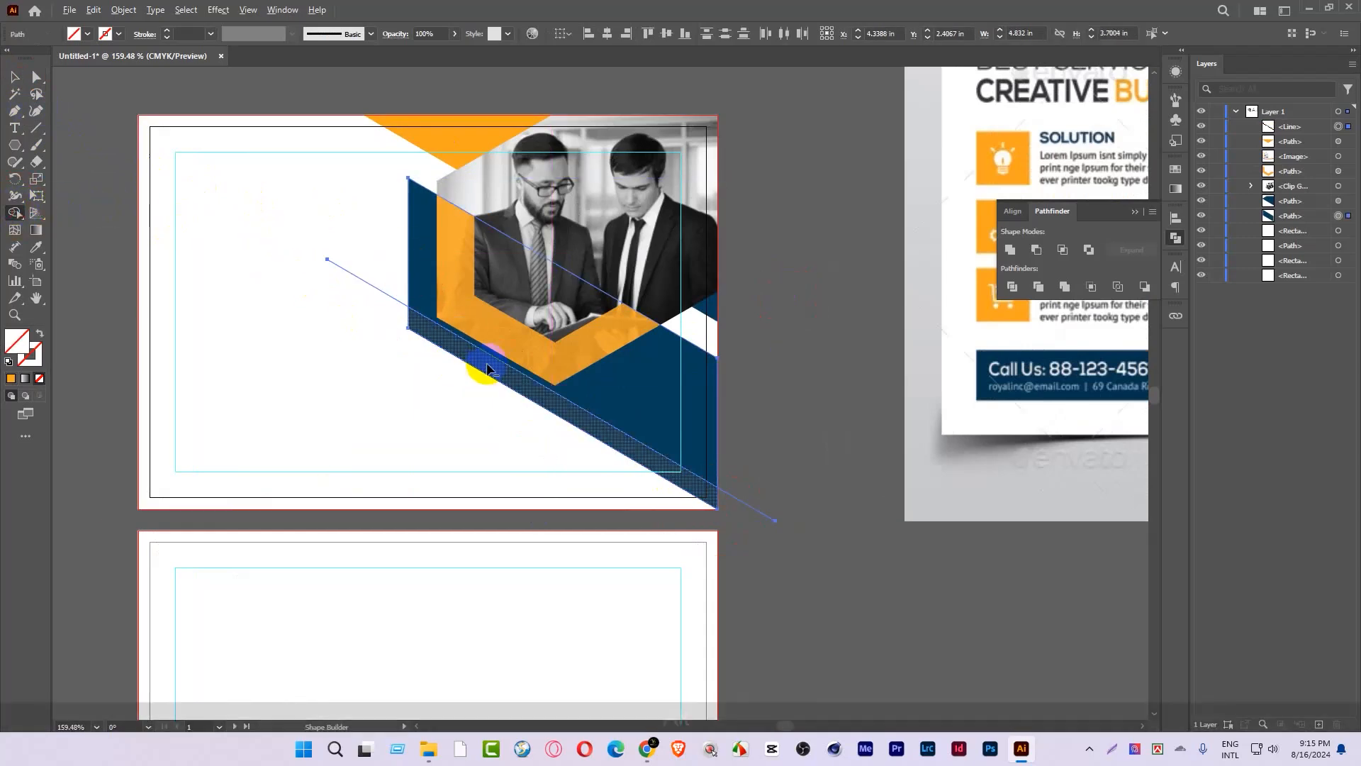
click(13, 79)
click(142, 90)
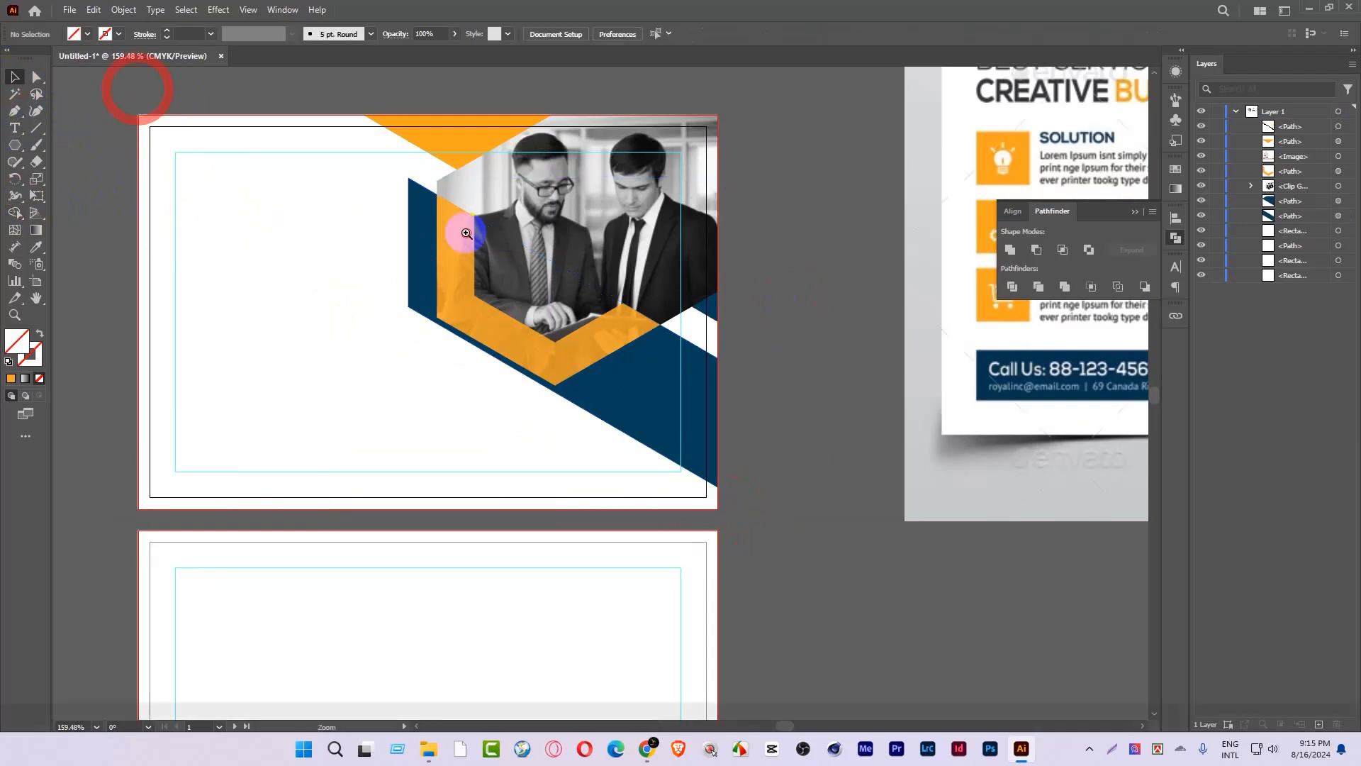
drag(467, 233, 404, 319)
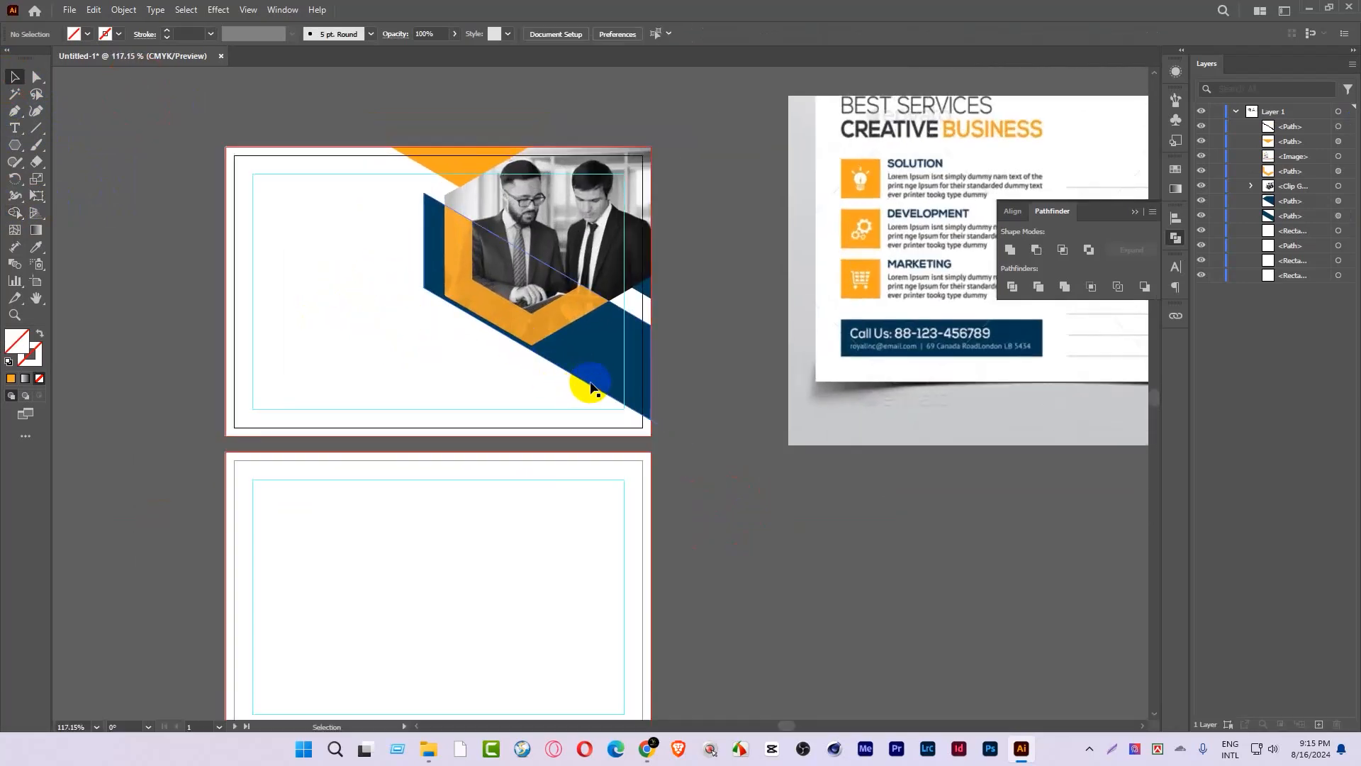
Step: Undo the last cut, and trim the strip below the diagonal line off the dark blue band again with Shape Builder
key(ctrl+z)
drag(674, 365, 713, 503)
shift+click(632, 389)
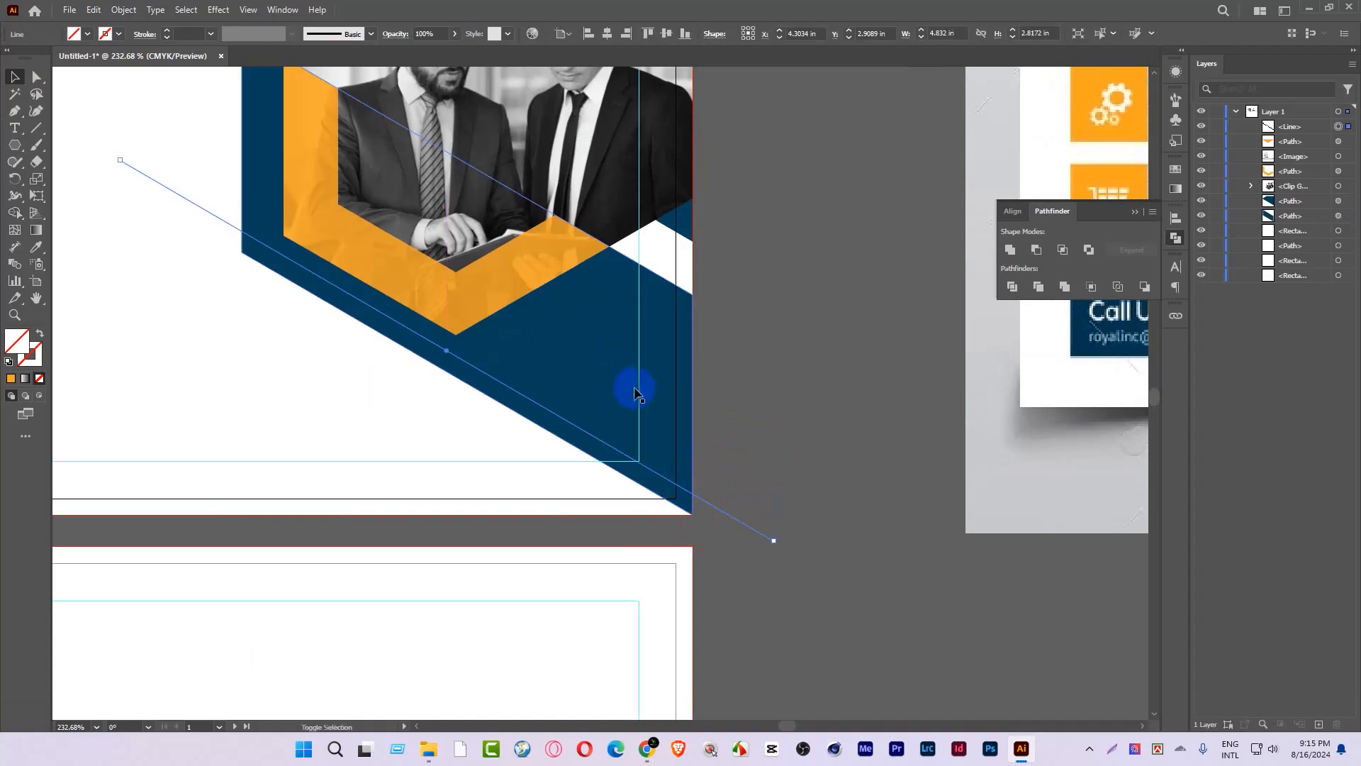
click(14, 213)
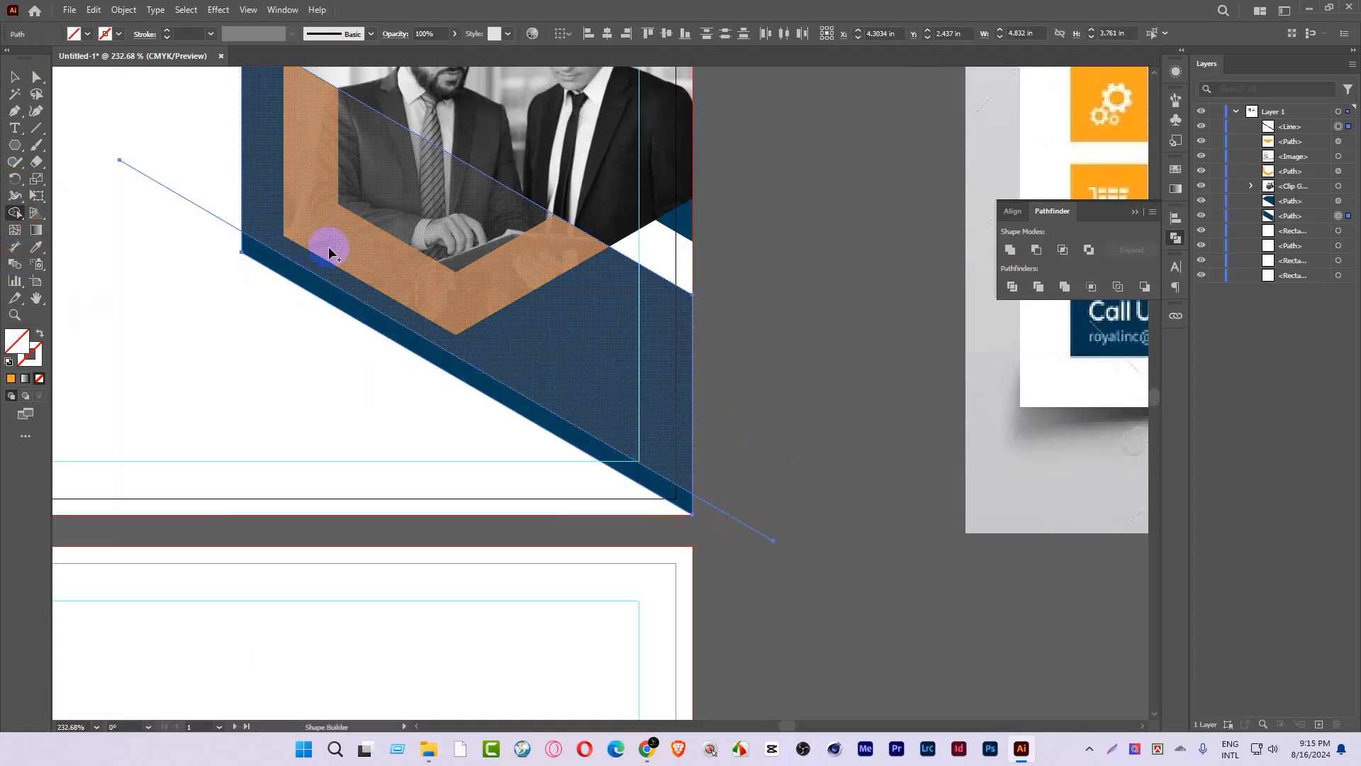
alt+click(313, 289)
Step: Delete the leftover diagonal line along the lower edge of the dark blue band
click(15, 78)
drag(451, 302, 265, 289)
drag(266, 283, 388, 312)
click(748, 349)
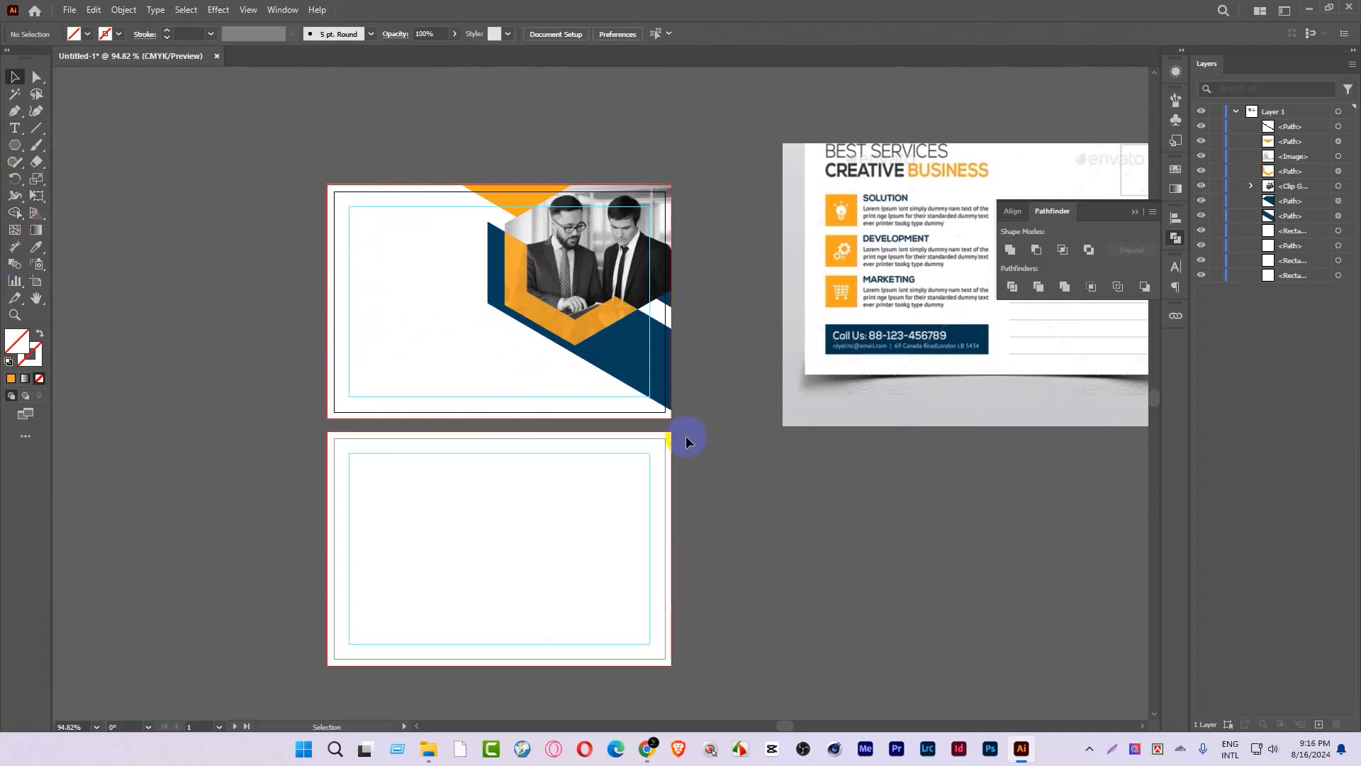
drag(616, 385, 674, 347)
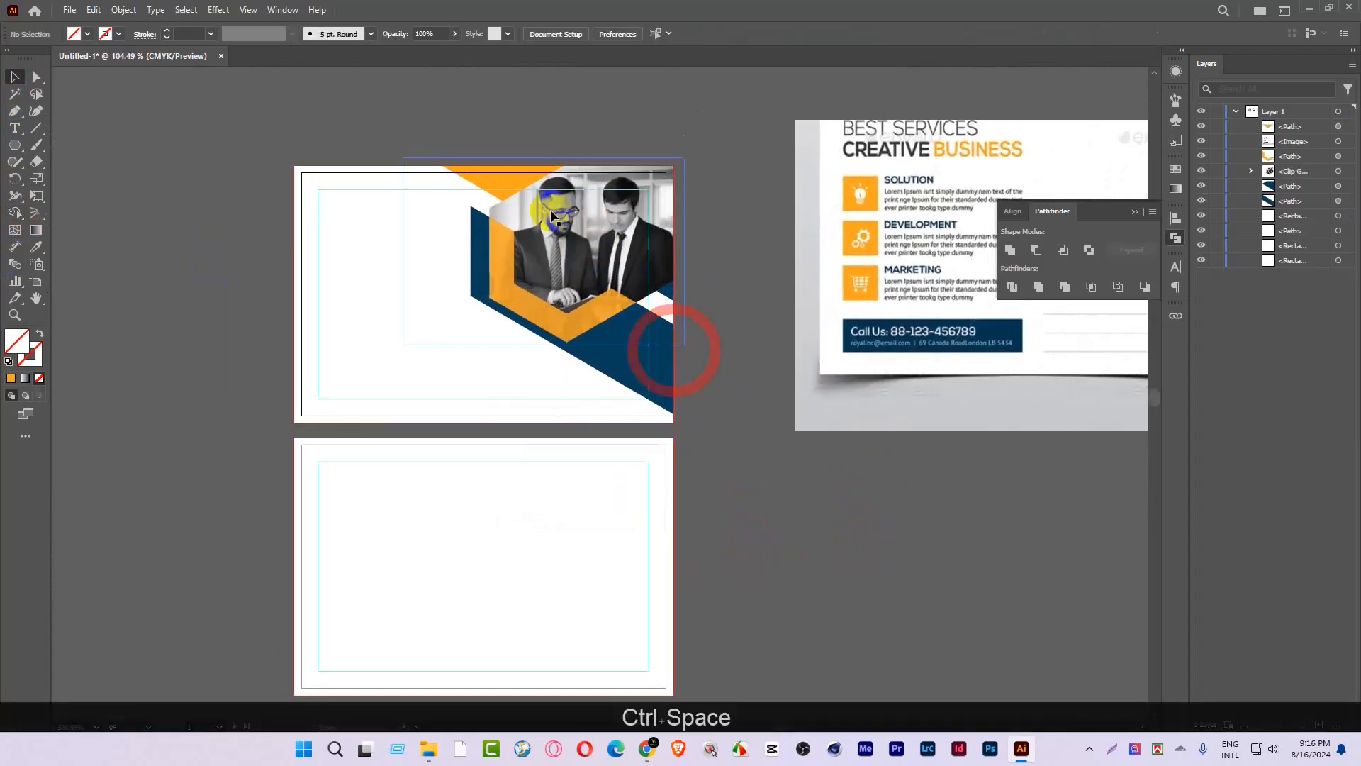
Step: Enlarge the photo, orange shapes and dark blue shapes together, without the background, to about 4.29 × 4.60 in
drag(480, 114, 702, 446)
shift+click(380, 267)
drag(598, 222, 732, 221)
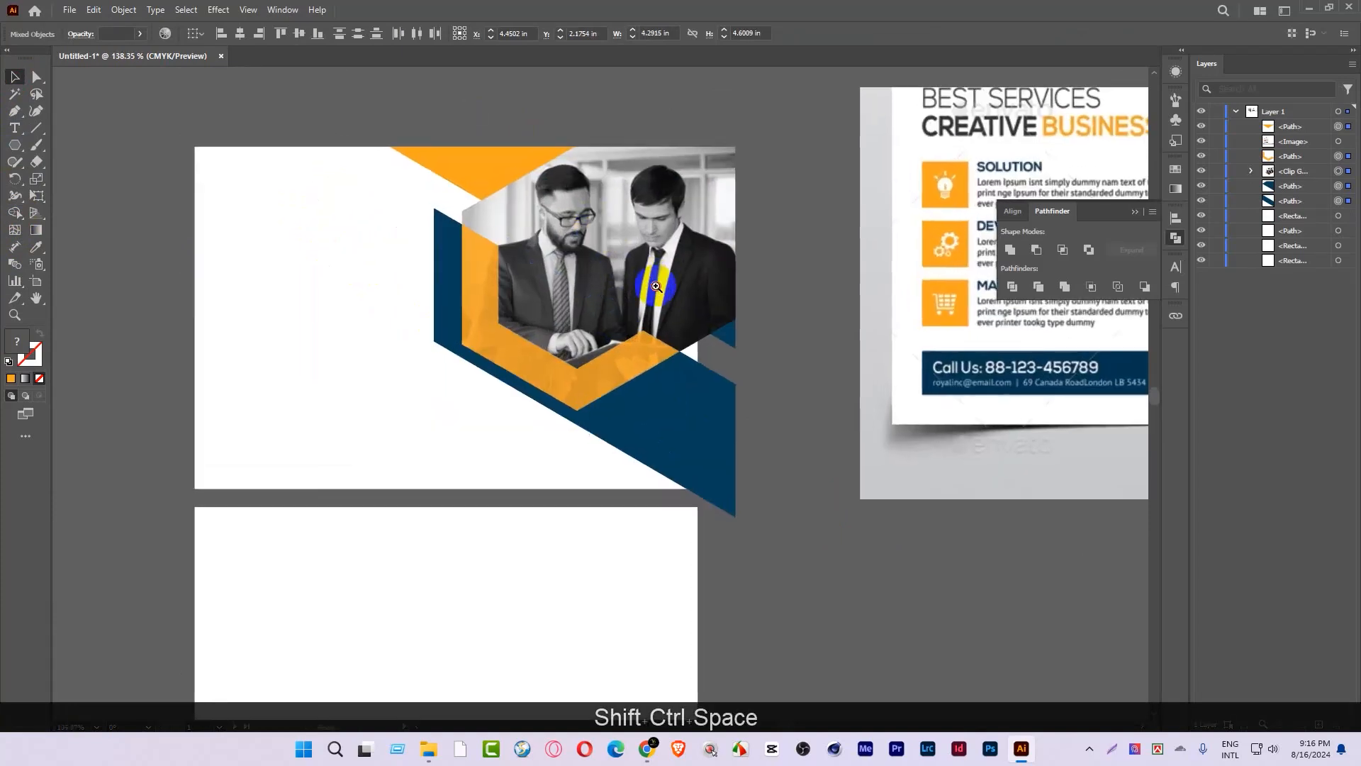
click(748, 212)
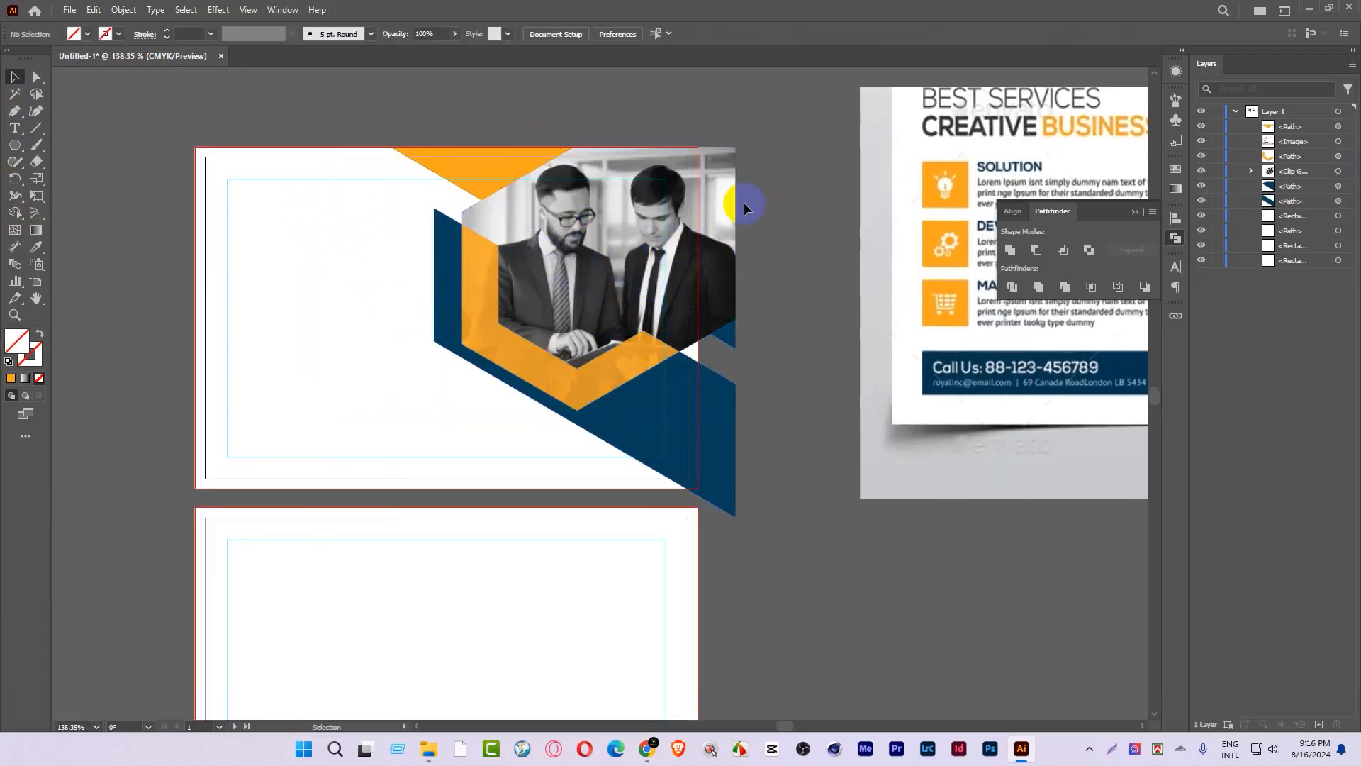
Step: Shift the photo left inside its clipping mask and scale it down to about 4.99 × 3.33 in
double_click(729, 203)
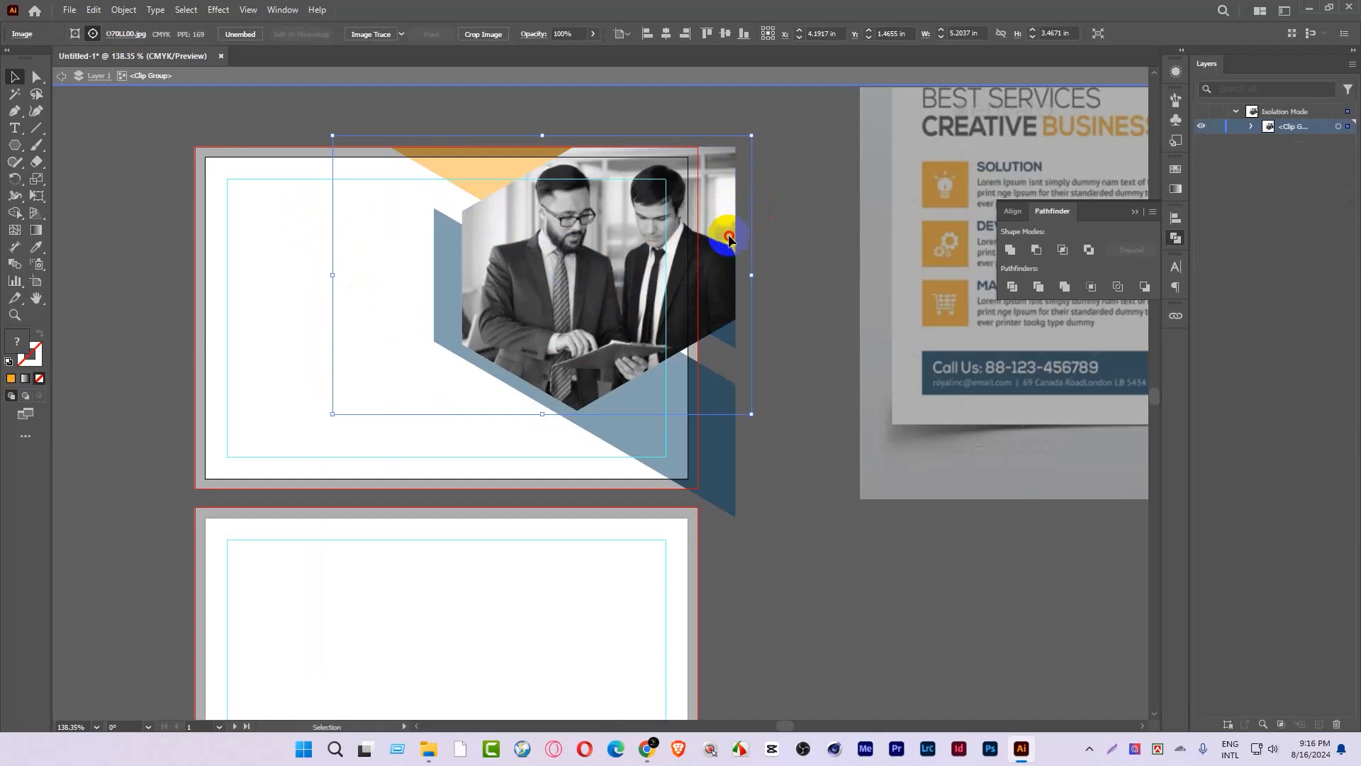
drag(729, 239, 707, 239)
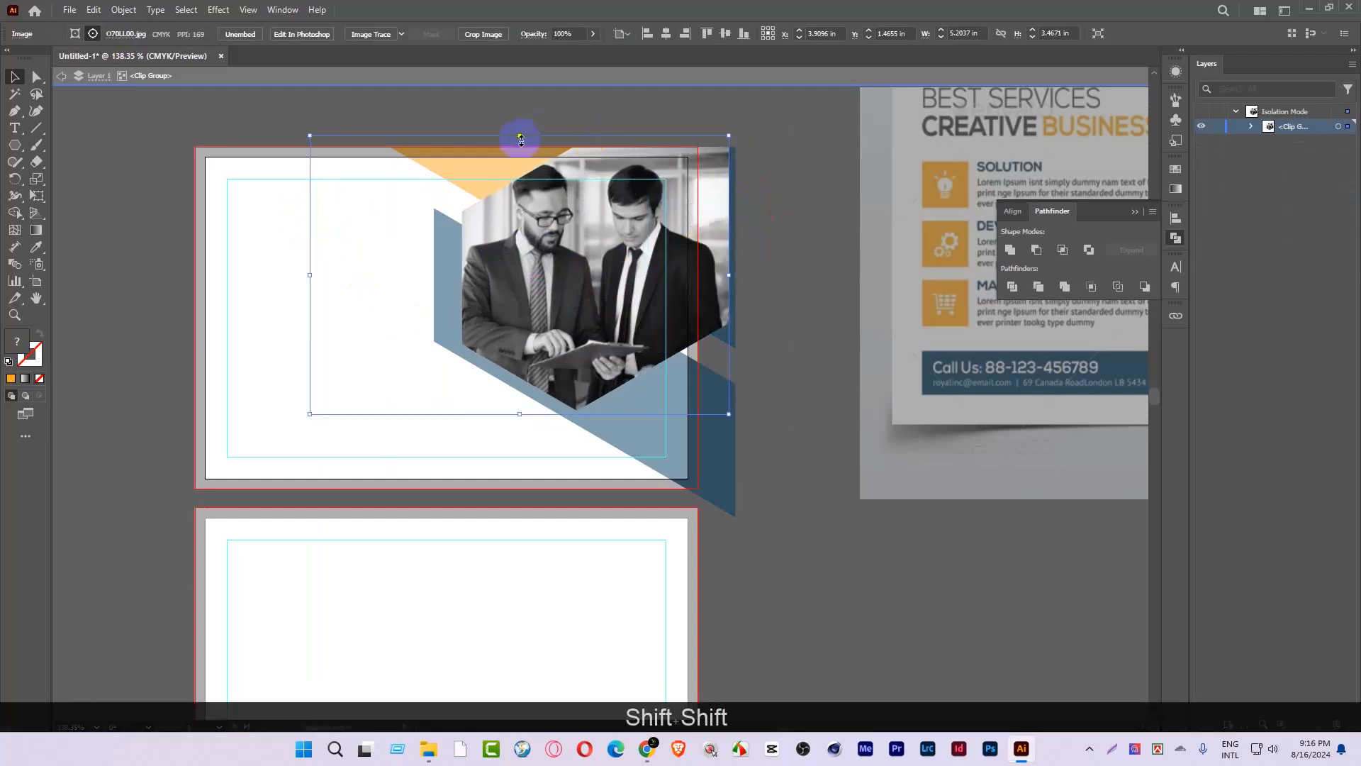
drag(520, 135, 524, 145)
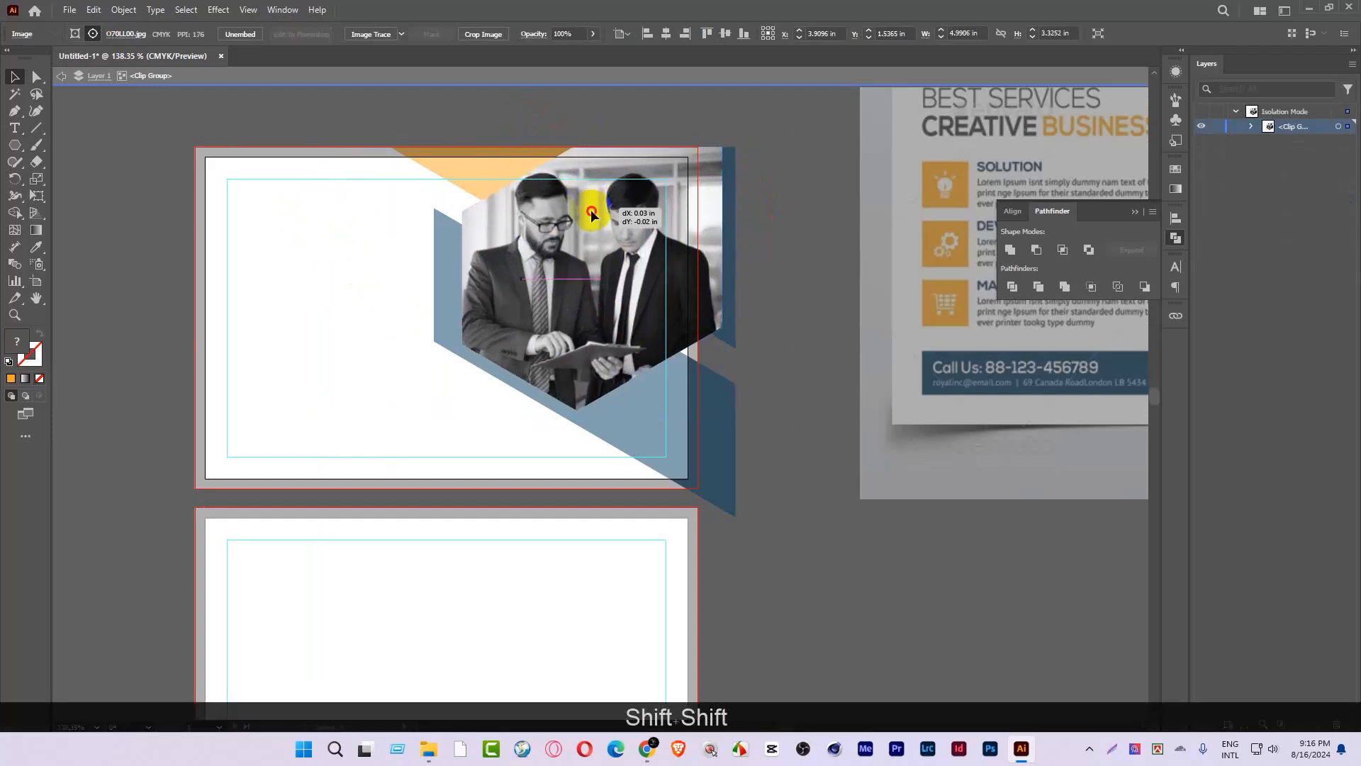
double_click(787, 244)
Step: Move the two right-hand corner points of the photo's clipping mask in to the postcard's bleed edge at X 6.125 in
scroll(765, 212, up, 5)
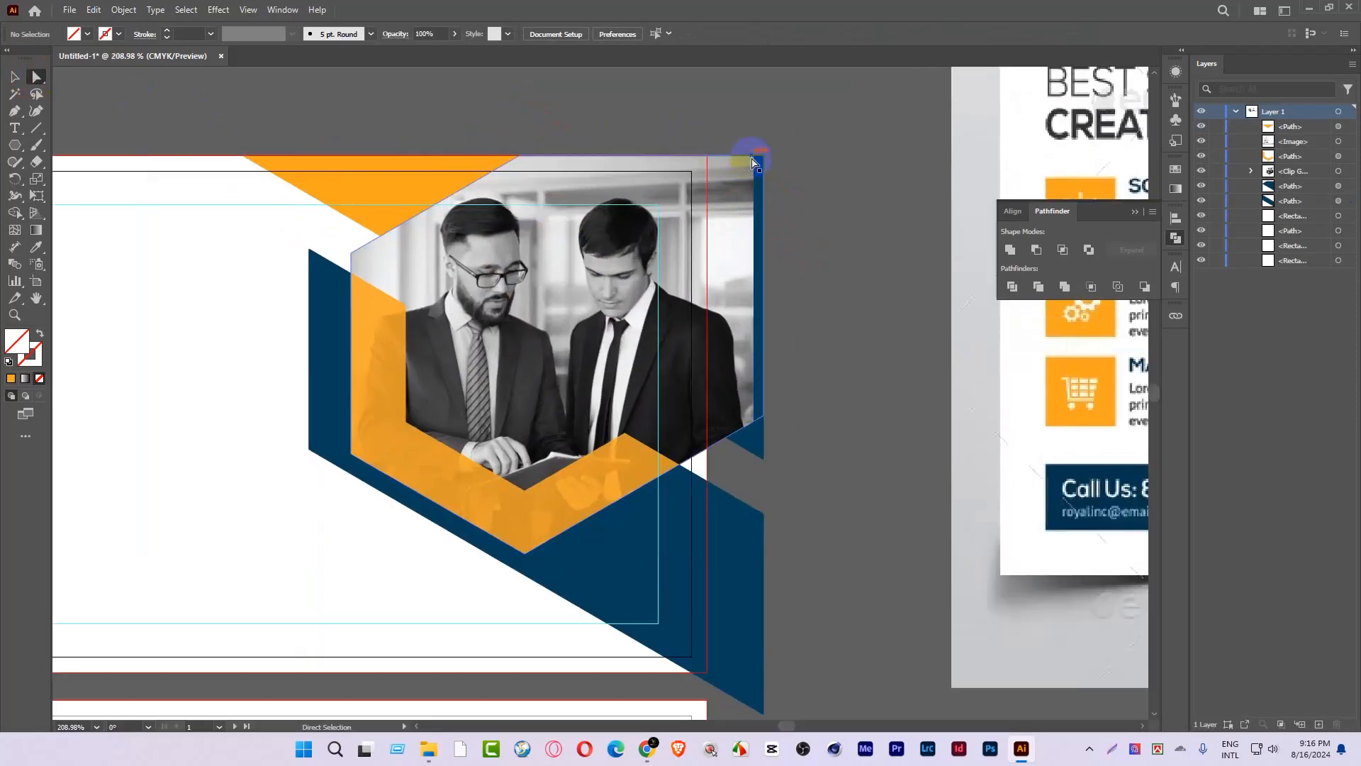
drag(753, 160, 708, 155)
drag(763, 422, 754, 448)
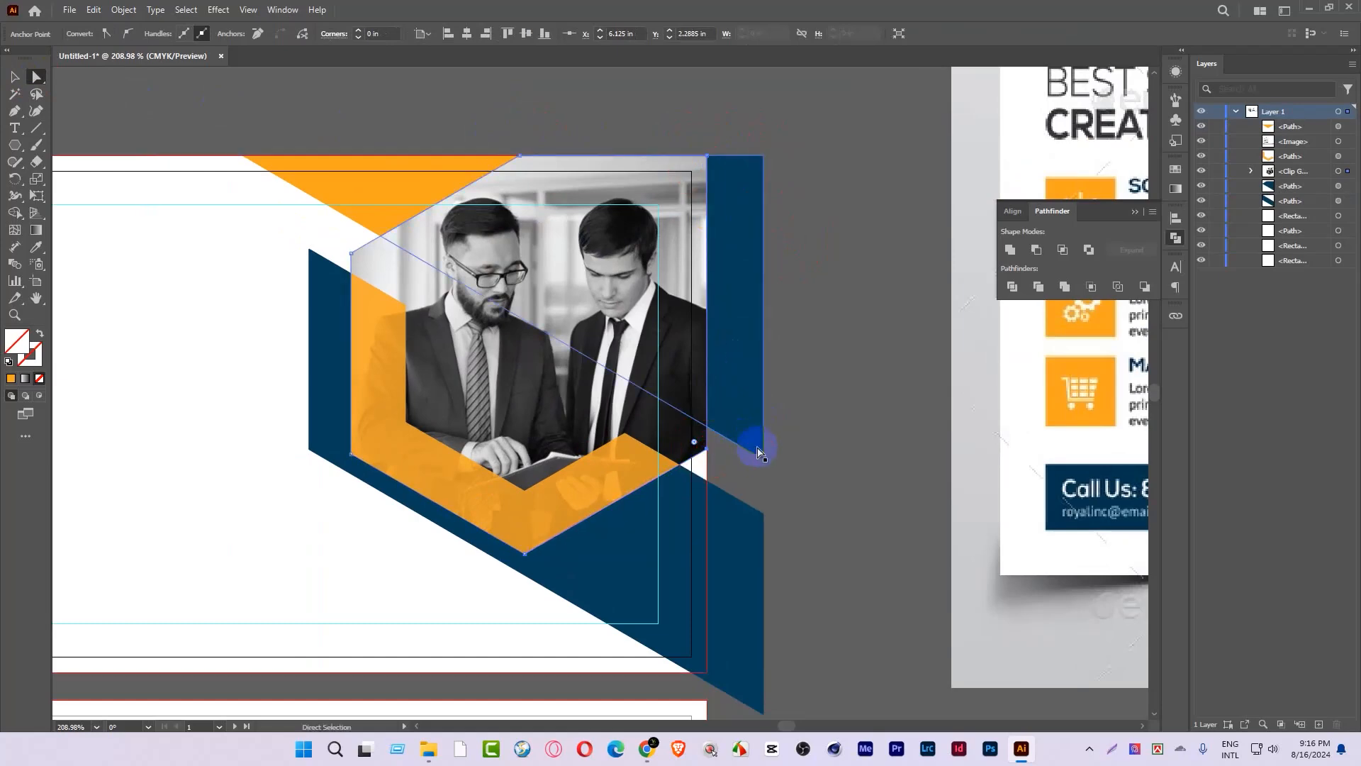
Step: Delete the dark blue shape behind the photo that sticks out past the postcard's right edge
click(17, 77)
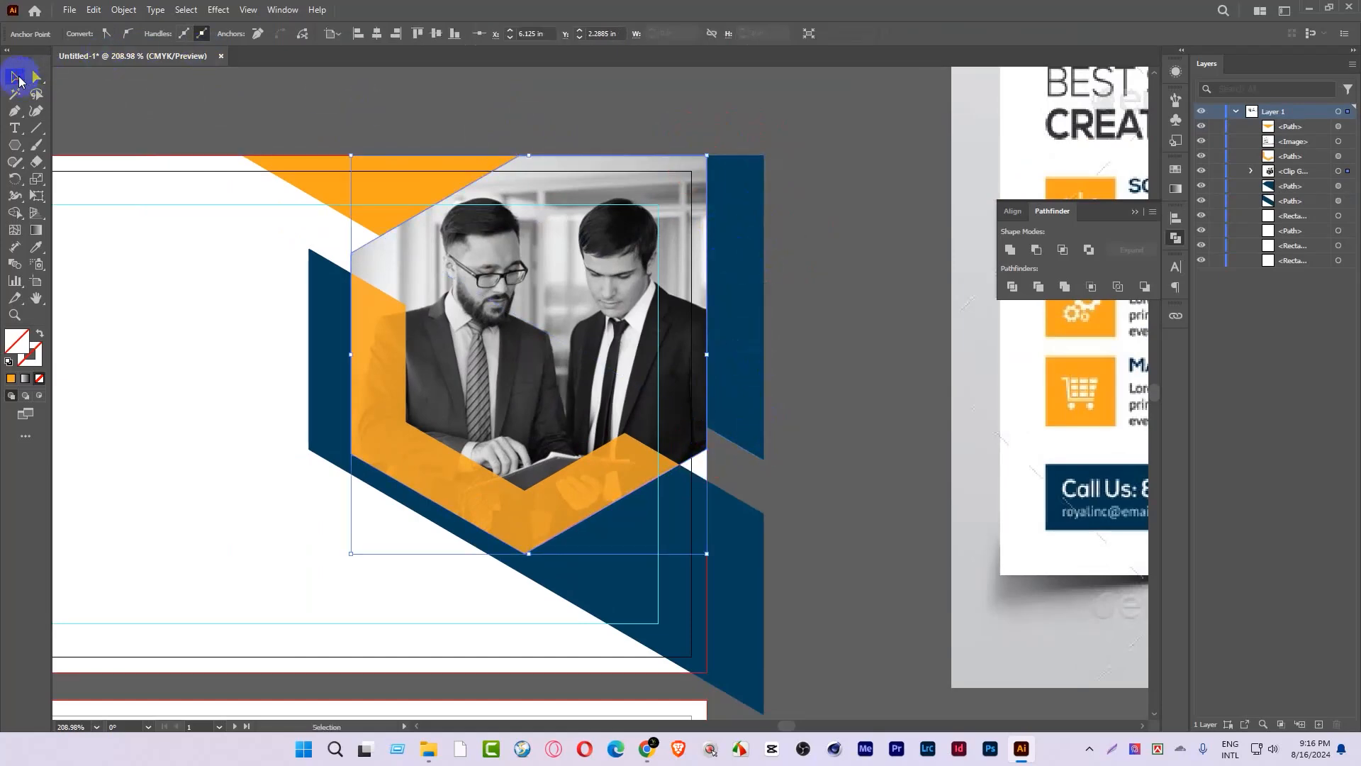
click(340, 91)
drag(724, 244, 768, 228)
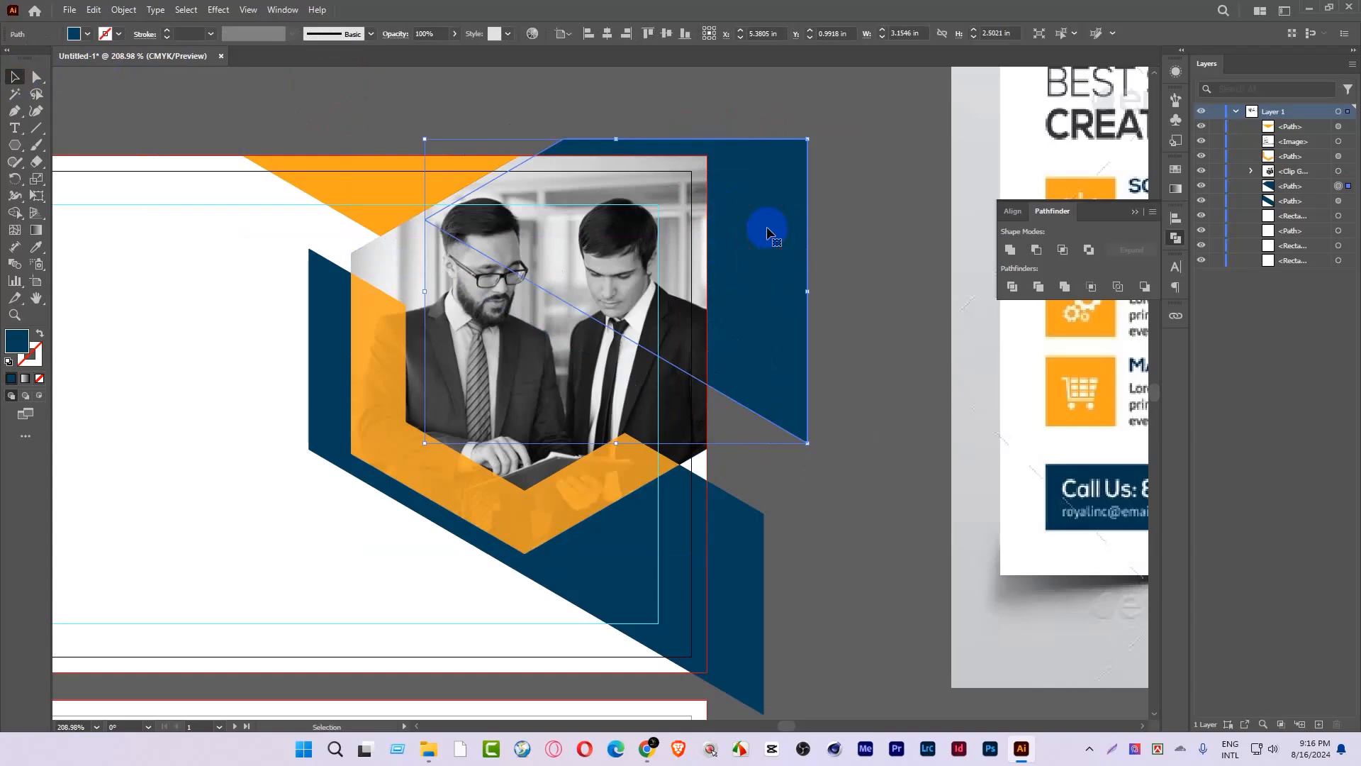
key(Delete)
Step: Trim the part of the dark blue band outside the front's white background with the Shape Builder tool
click(730, 524)
drag(725, 528, 722, 417)
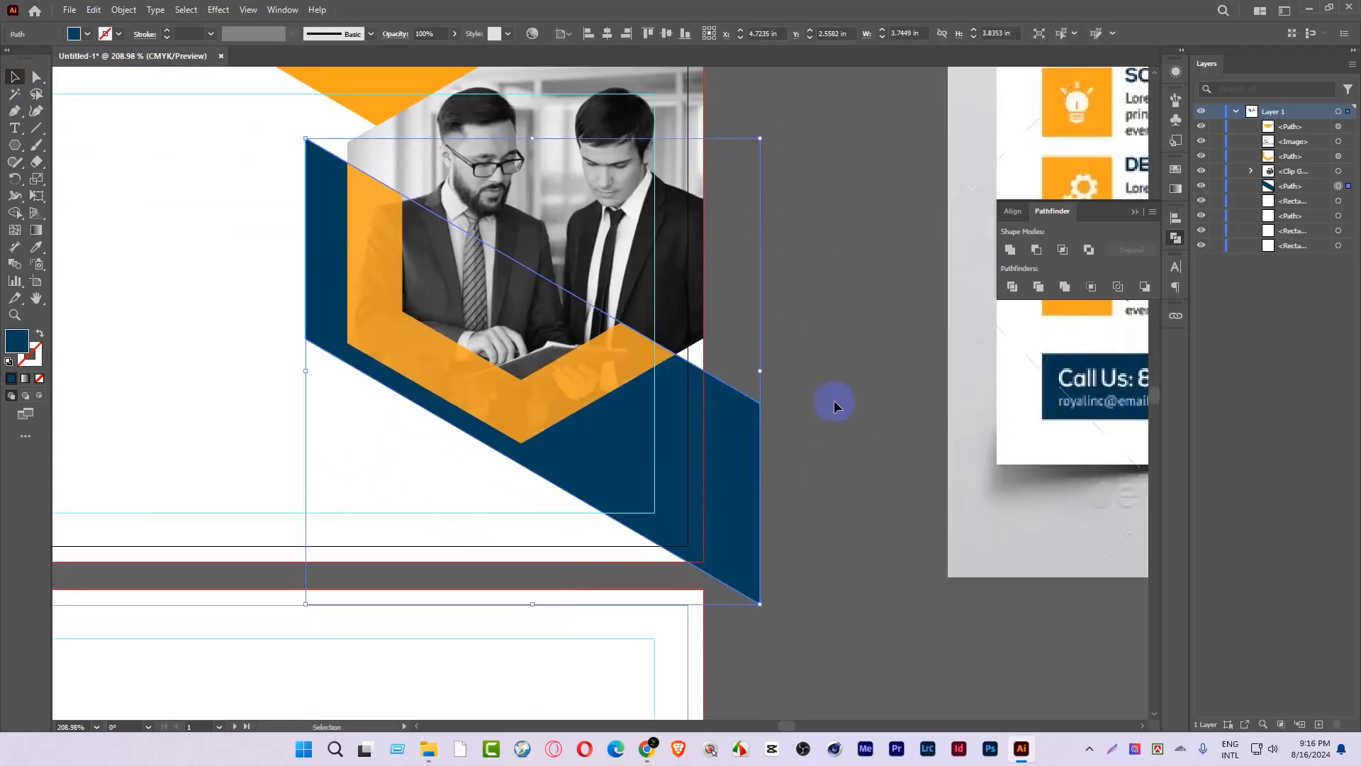
shift+click(631, 513)
click(17, 215)
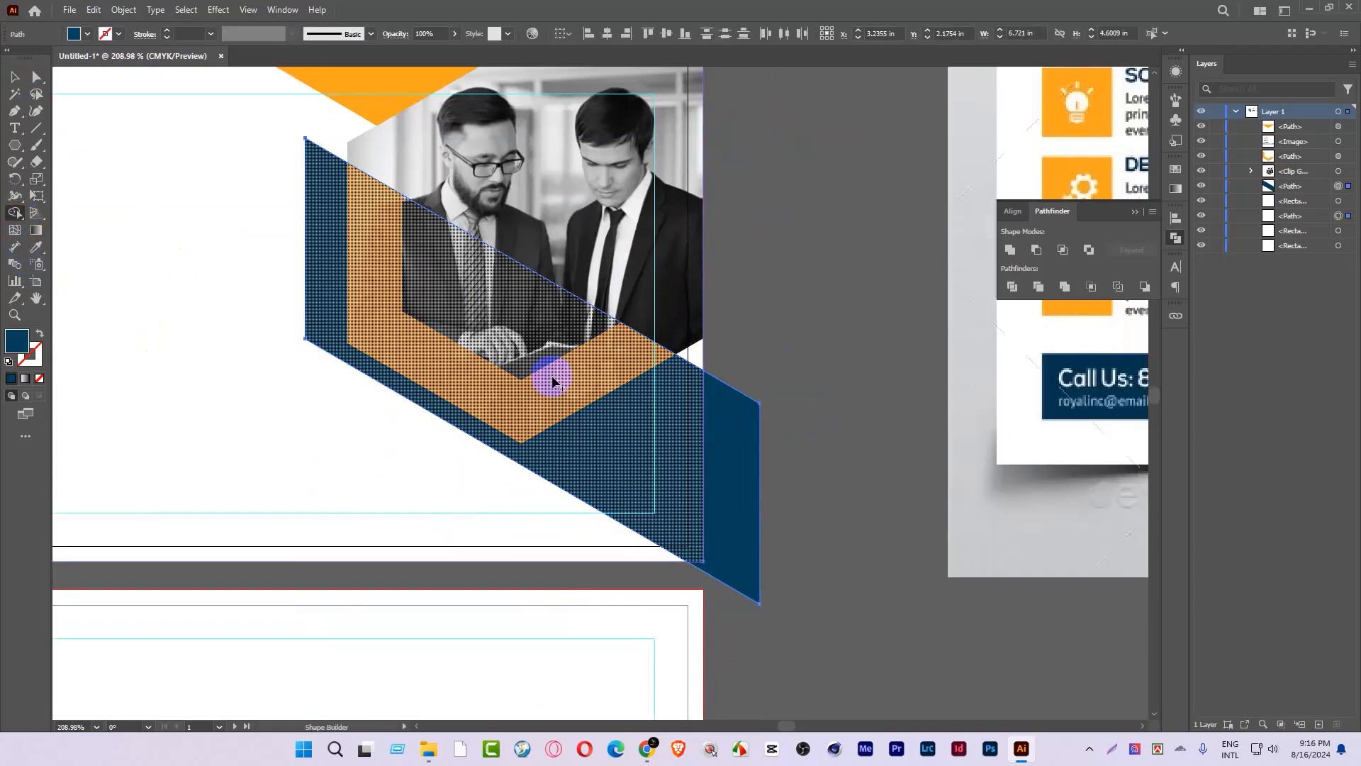
alt+click(745, 423)
drag(792, 357, 683, 501)
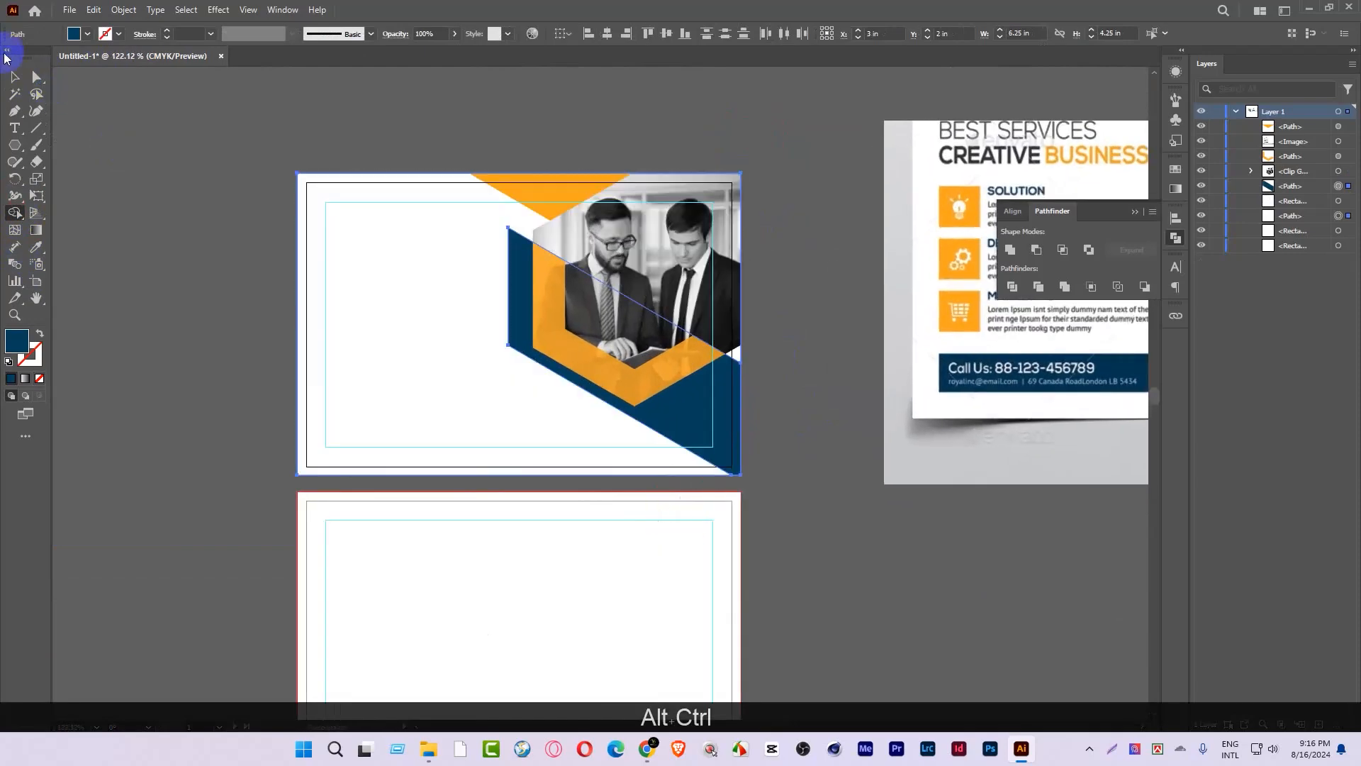
click(15, 78)
click(158, 106)
Step: Lock the white background shape of the front postcard
drag(499, 316, 391, 319)
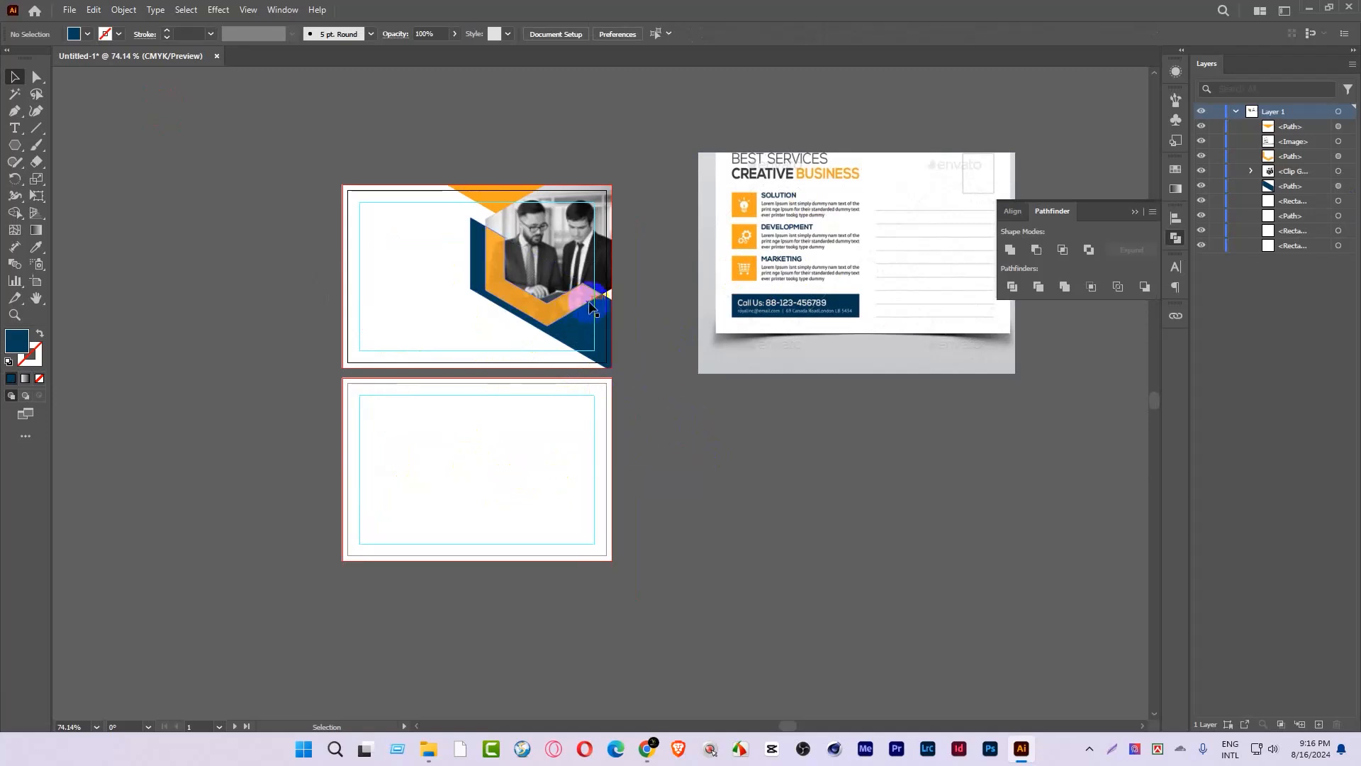
key(ctrl+space)
drag(411, 303, 451, 358)
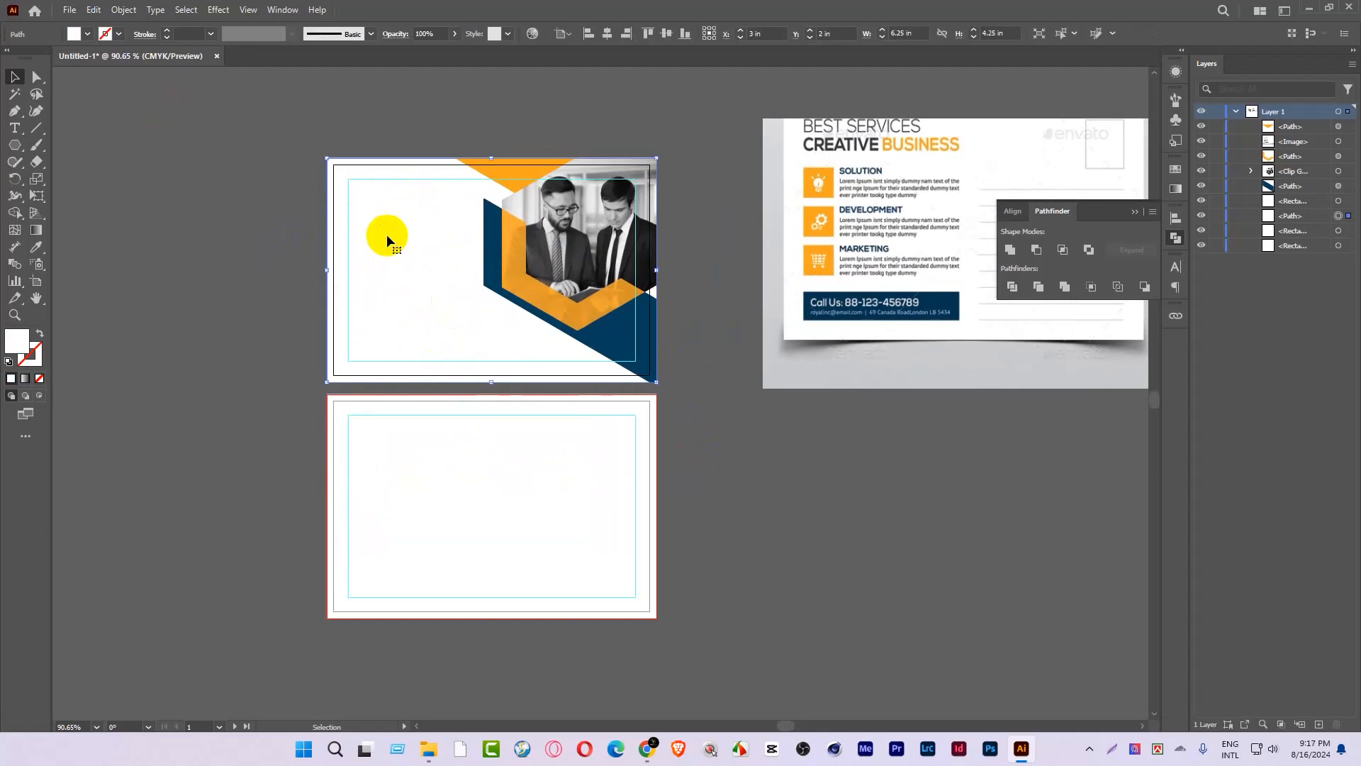
key(ctrl+2)
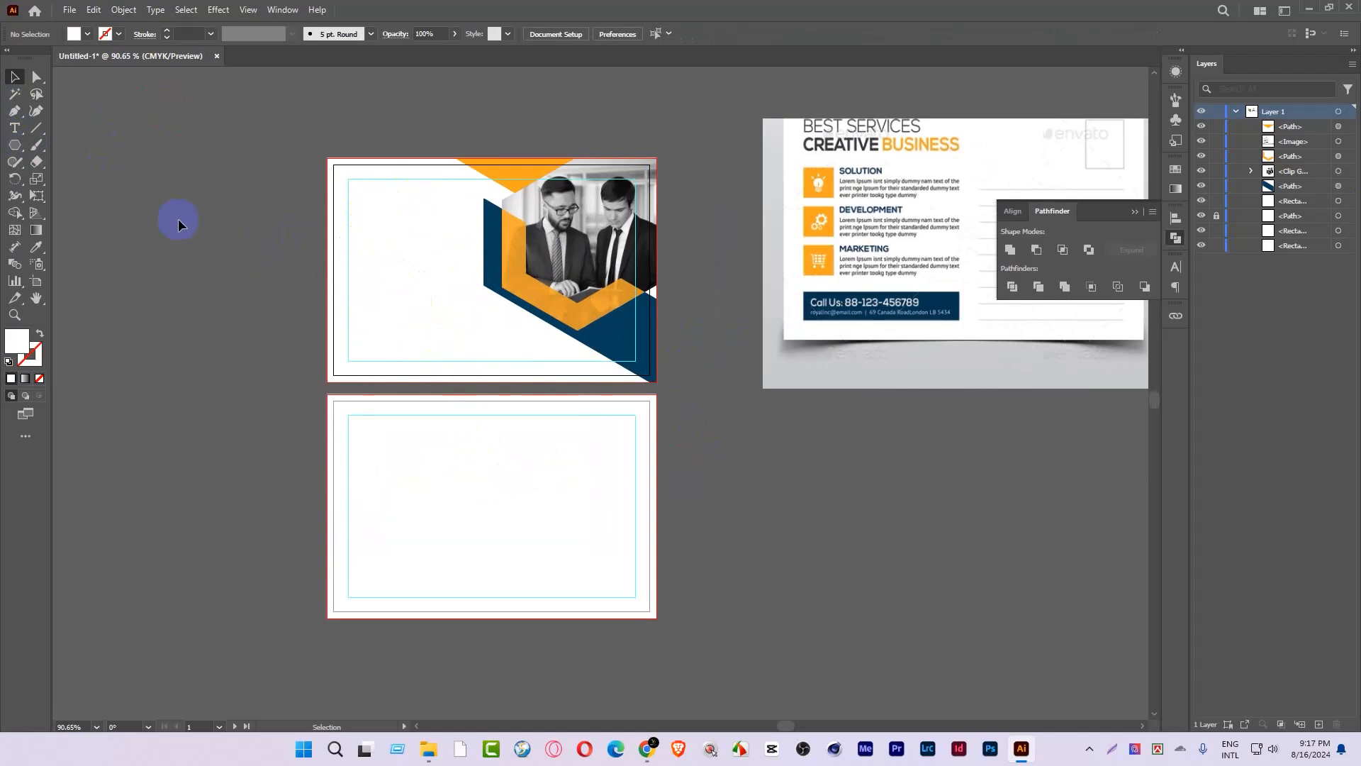
Step: Switch to Chrome and look through the Corporate Business Postcard and Business Postcard reference designs on GraphicRiver
click(647, 748)
scroll(401, 346, up, 3)
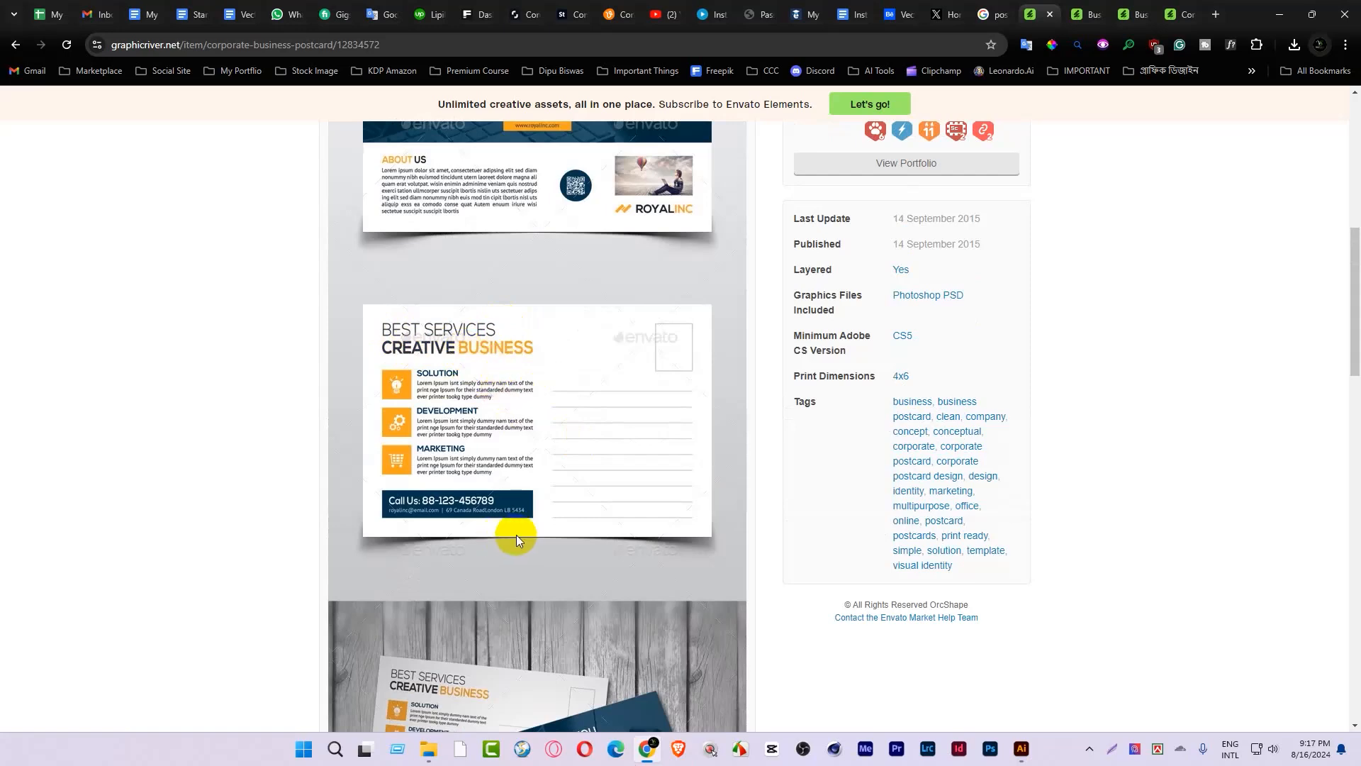
scroll(516, 539, up, 4)
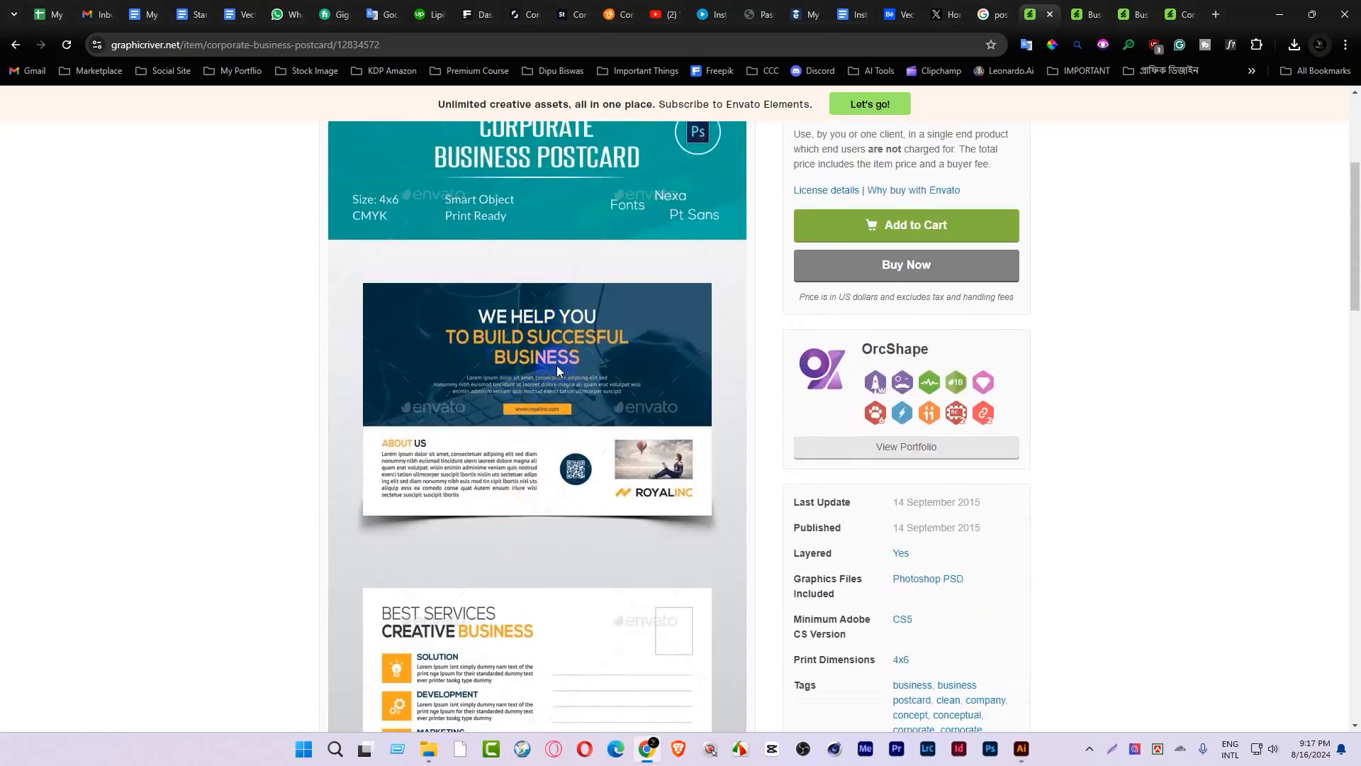
scroll(540, 388, up, 3)
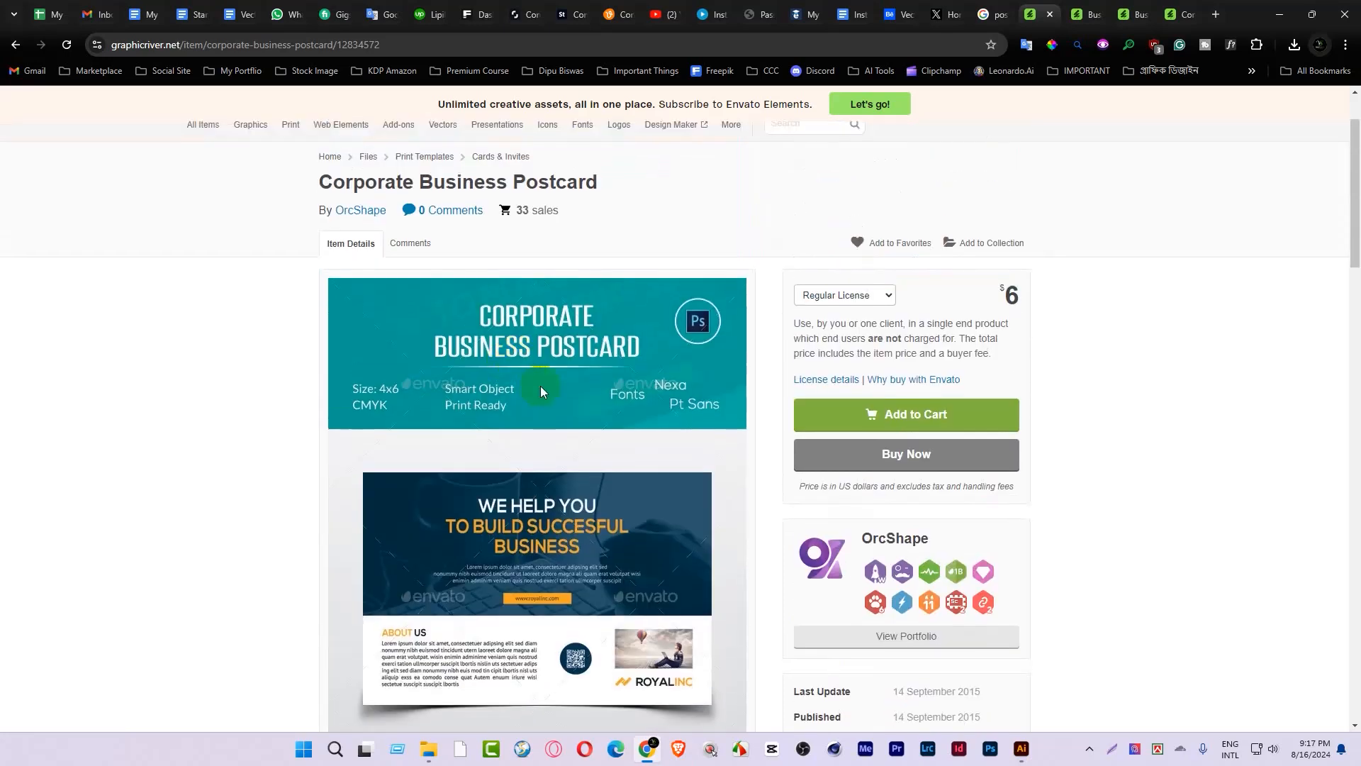
click(1088, 14)
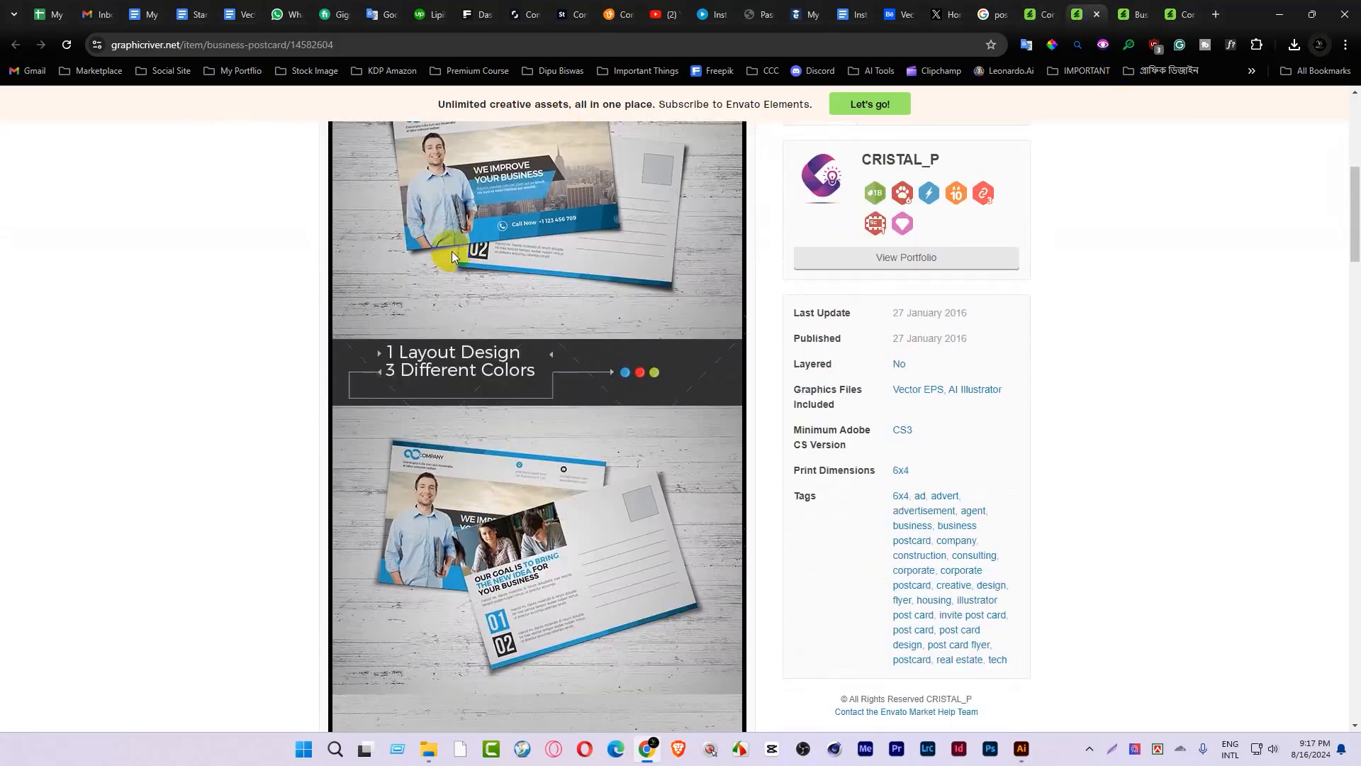
scroll(452, 251, up, 7)
Step: Search GraphicRiver for "business flyer" from its home page and browse the flyer designs for layout ideas
click(225, 140)
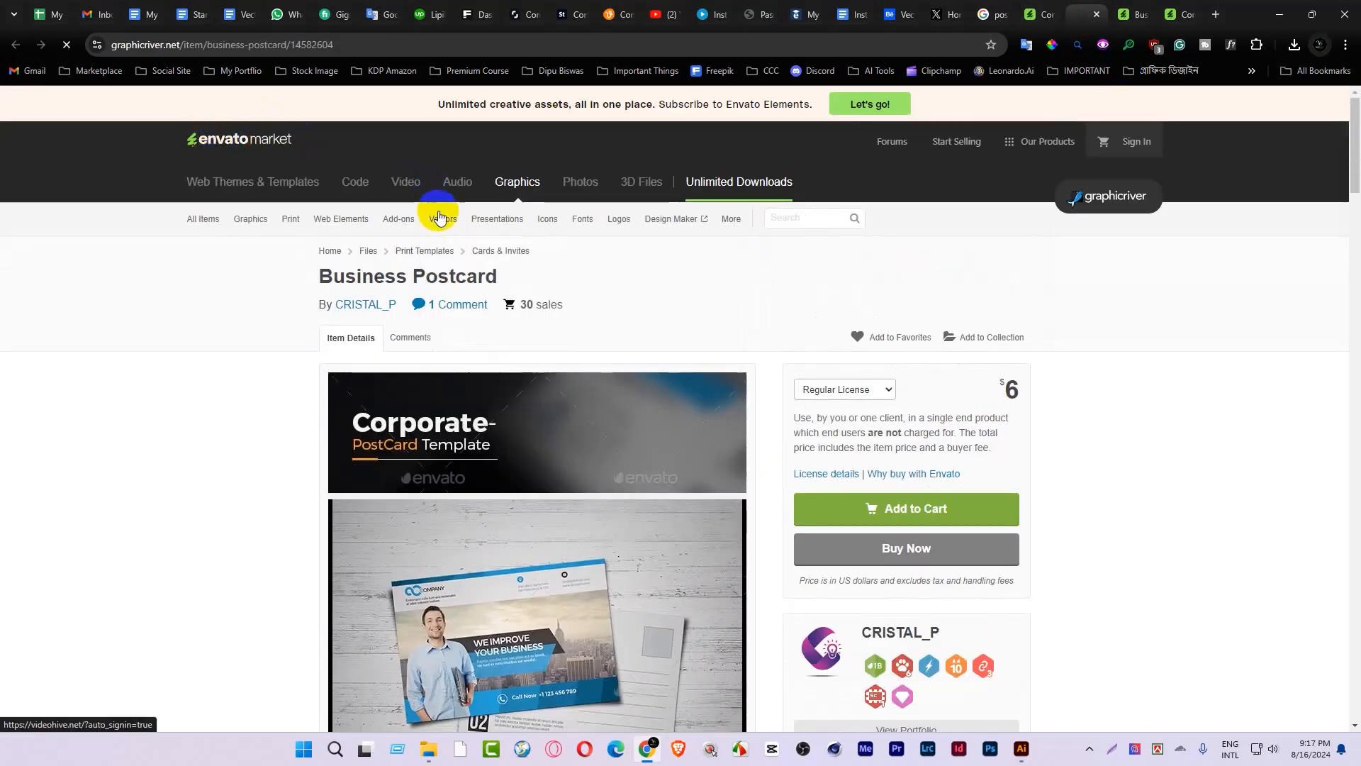
click(242, 500)
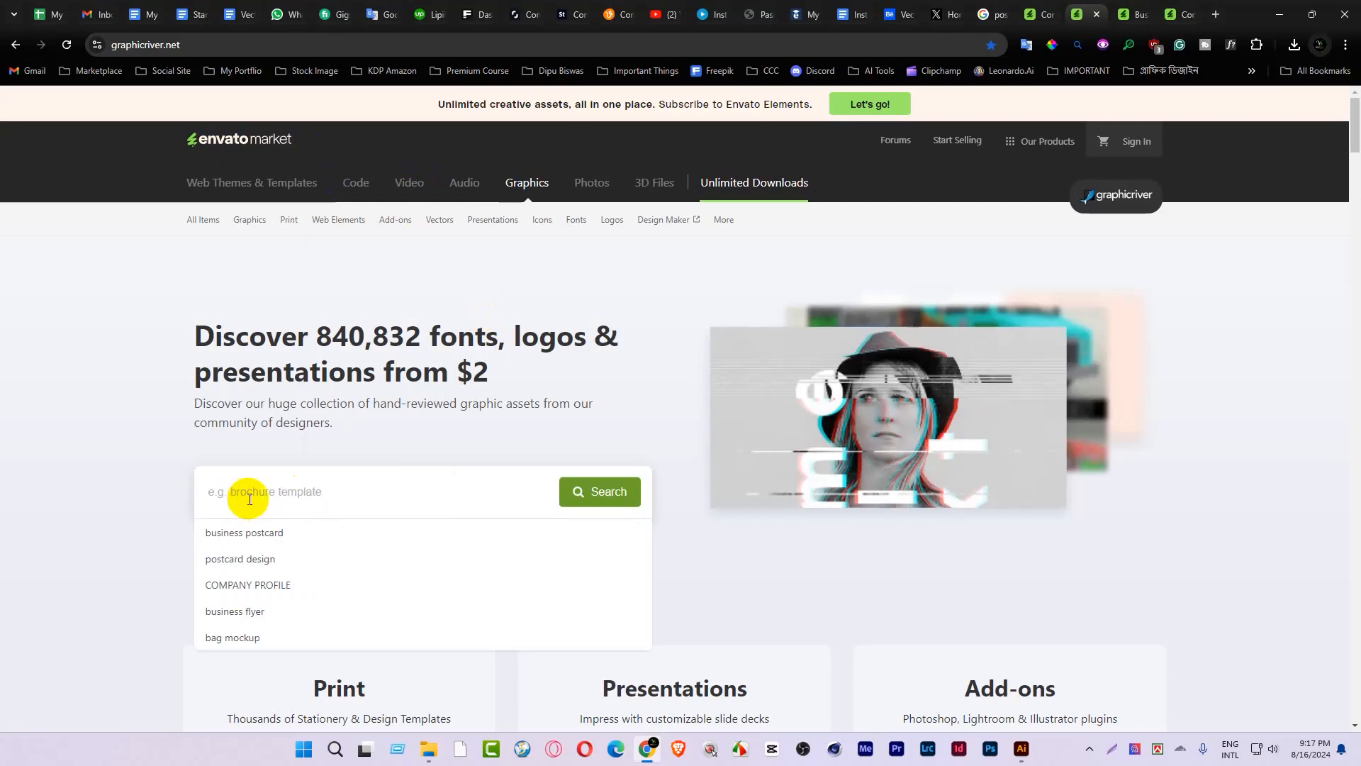
text(business flyer)
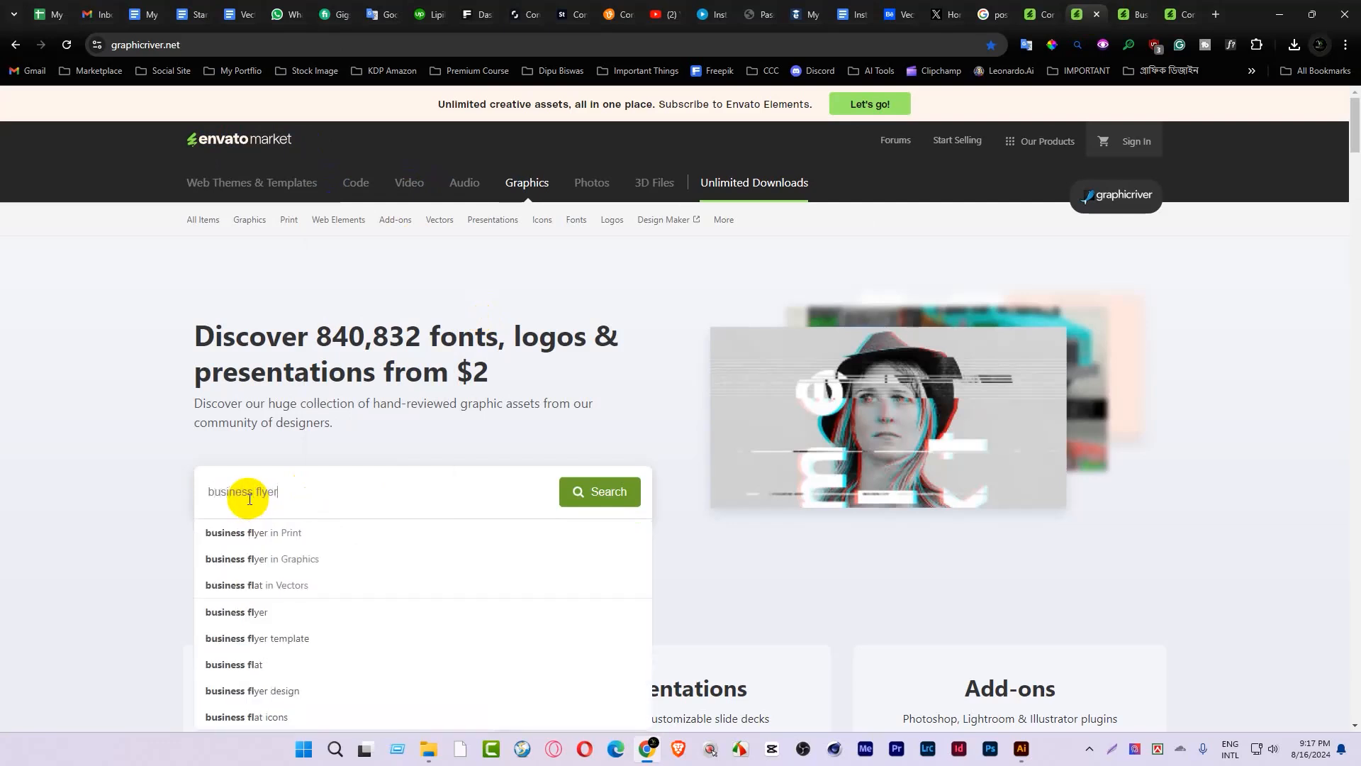
key(Return)
scroll(487, 486, down, 4)
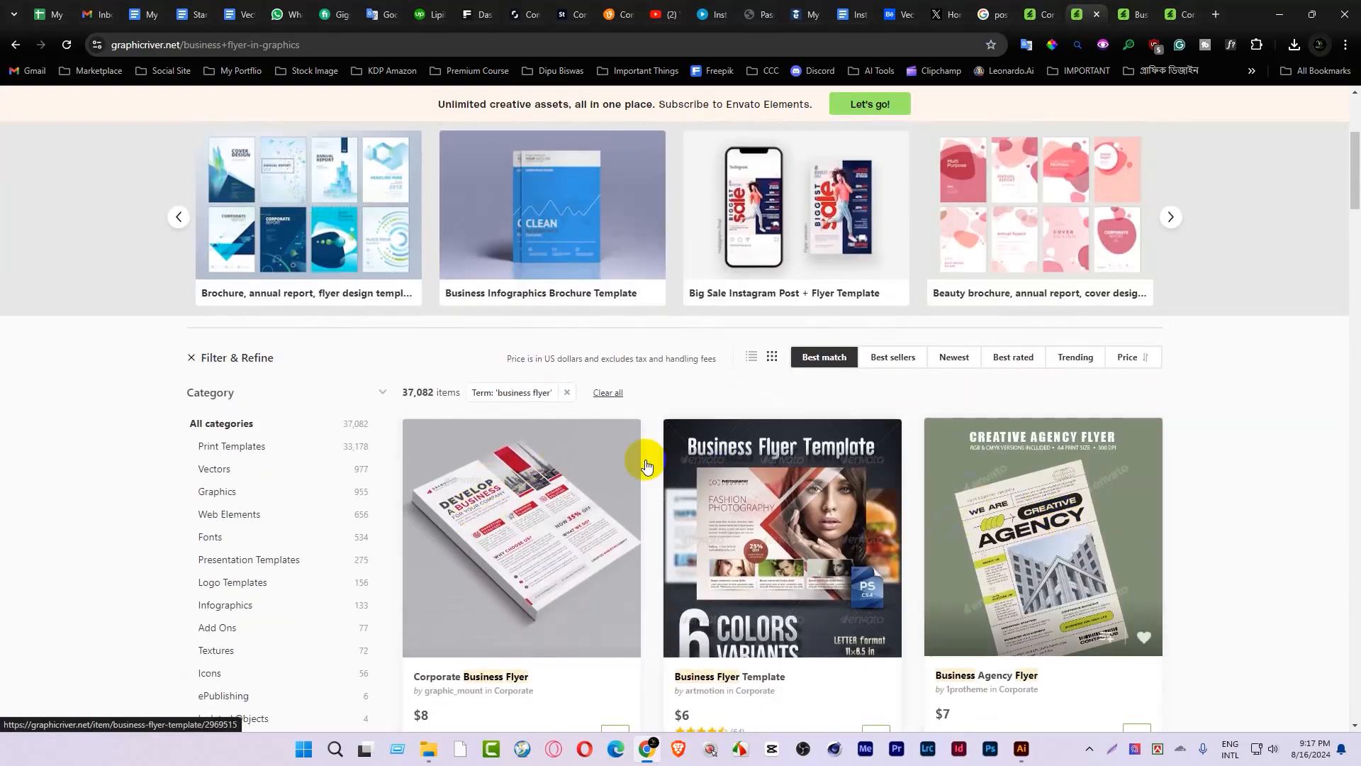
scroll(806, 512, down, 1)
scroll(806, 512, down, 10)
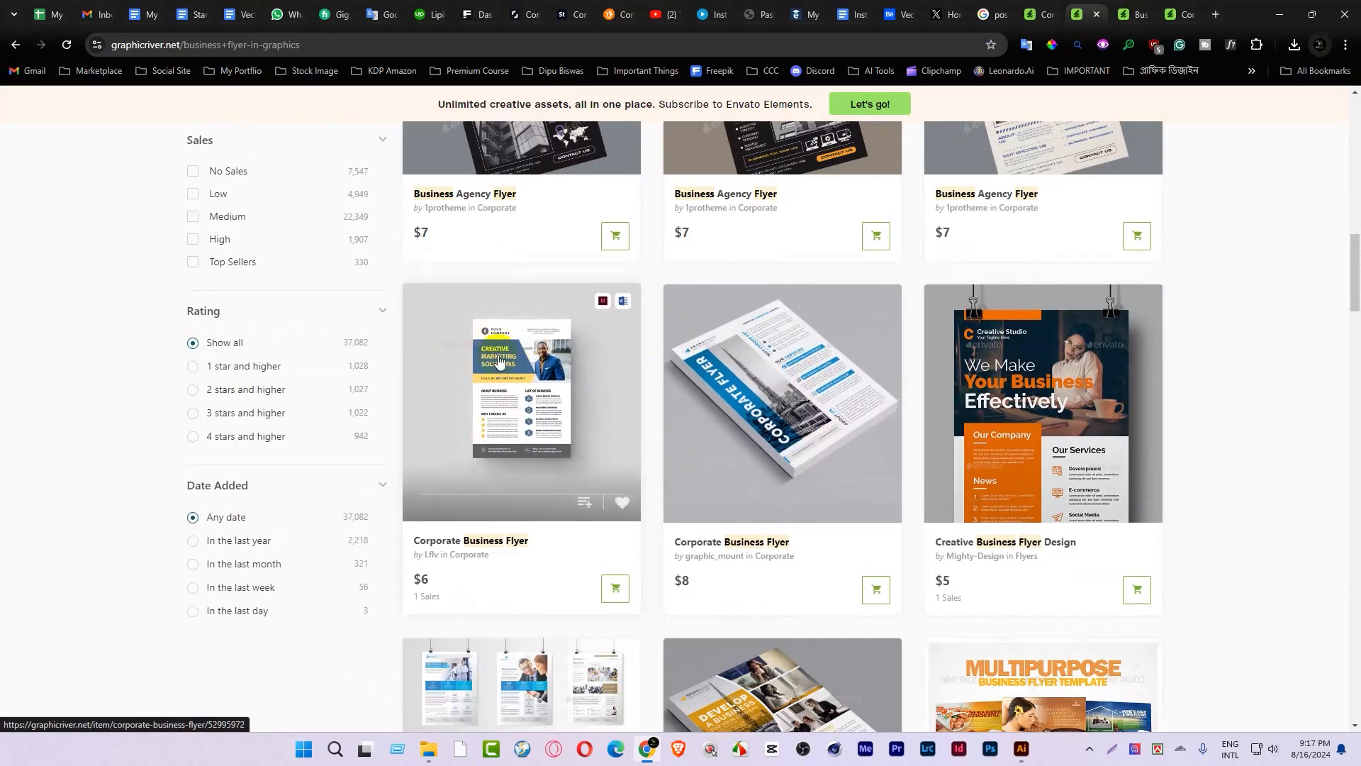
scroll(552, 370, down, 4)
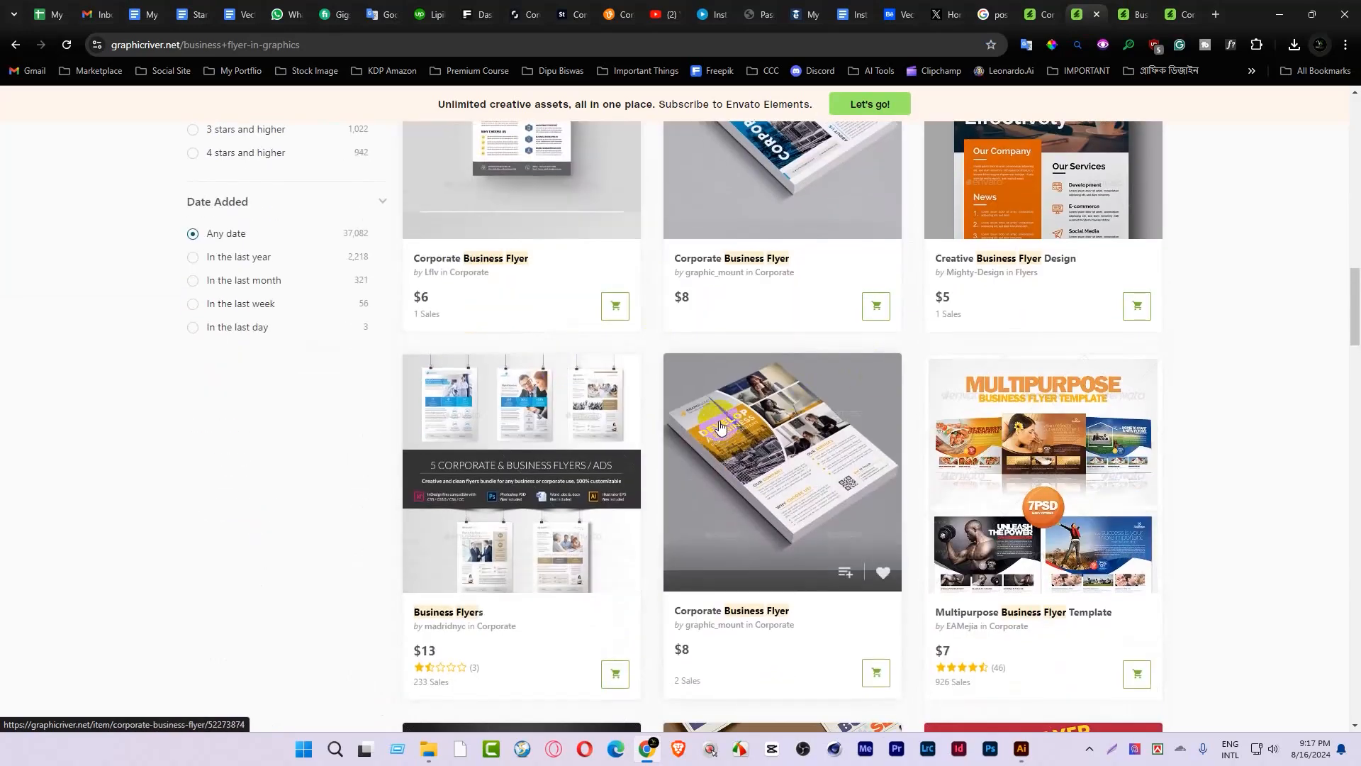
Step: Browse the GraphicRiver business flyer results for layout and headline ideas
scroll(776, 434, down, 4)
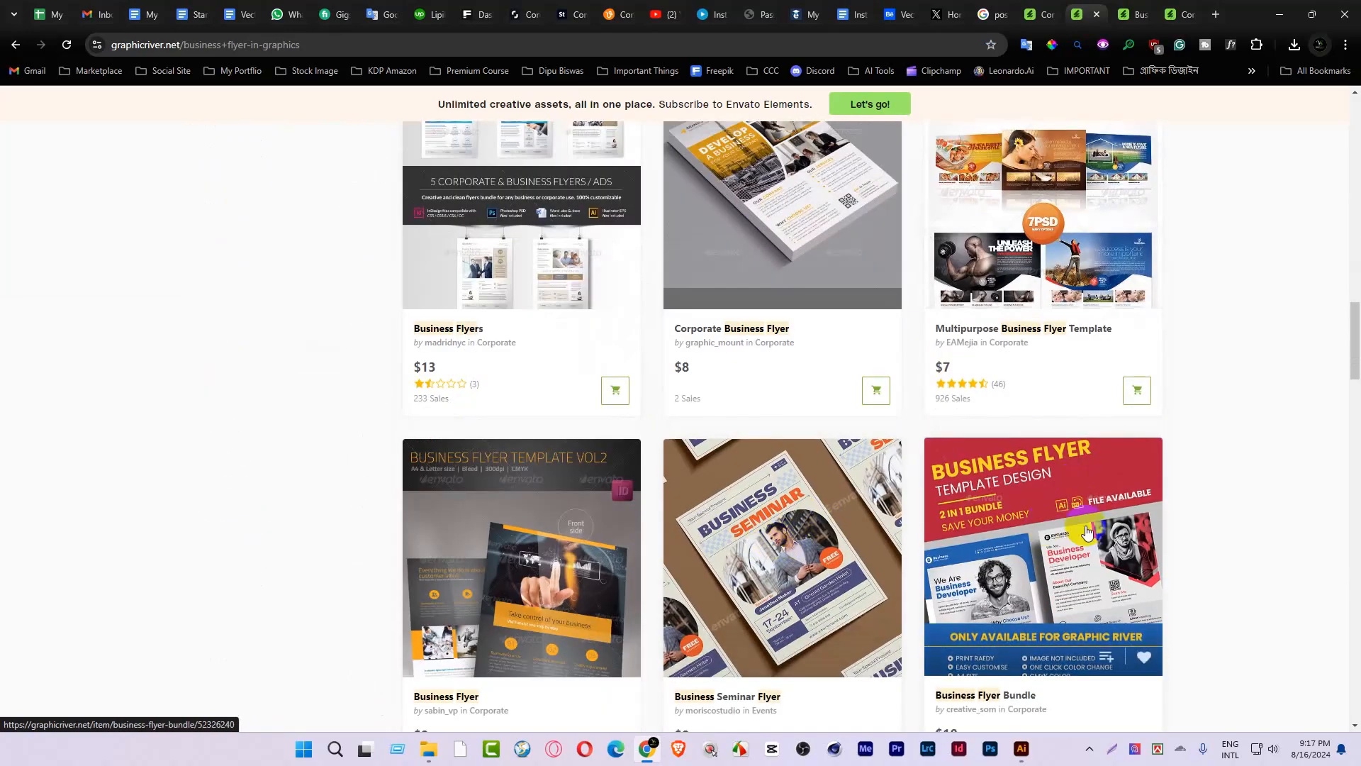
scroll(626, 397, down, 3)
scroll(625, 397, down, 8)
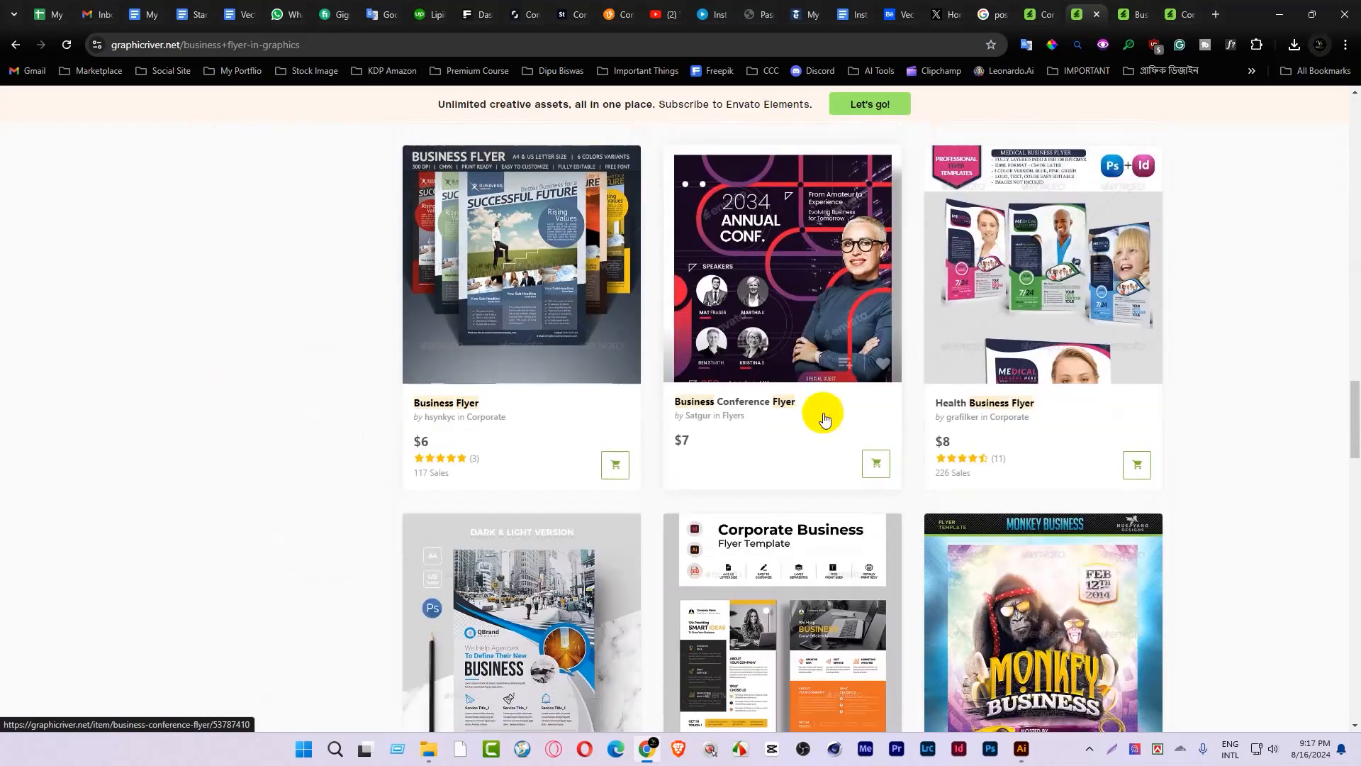
scroll(934, 452, down, 1)
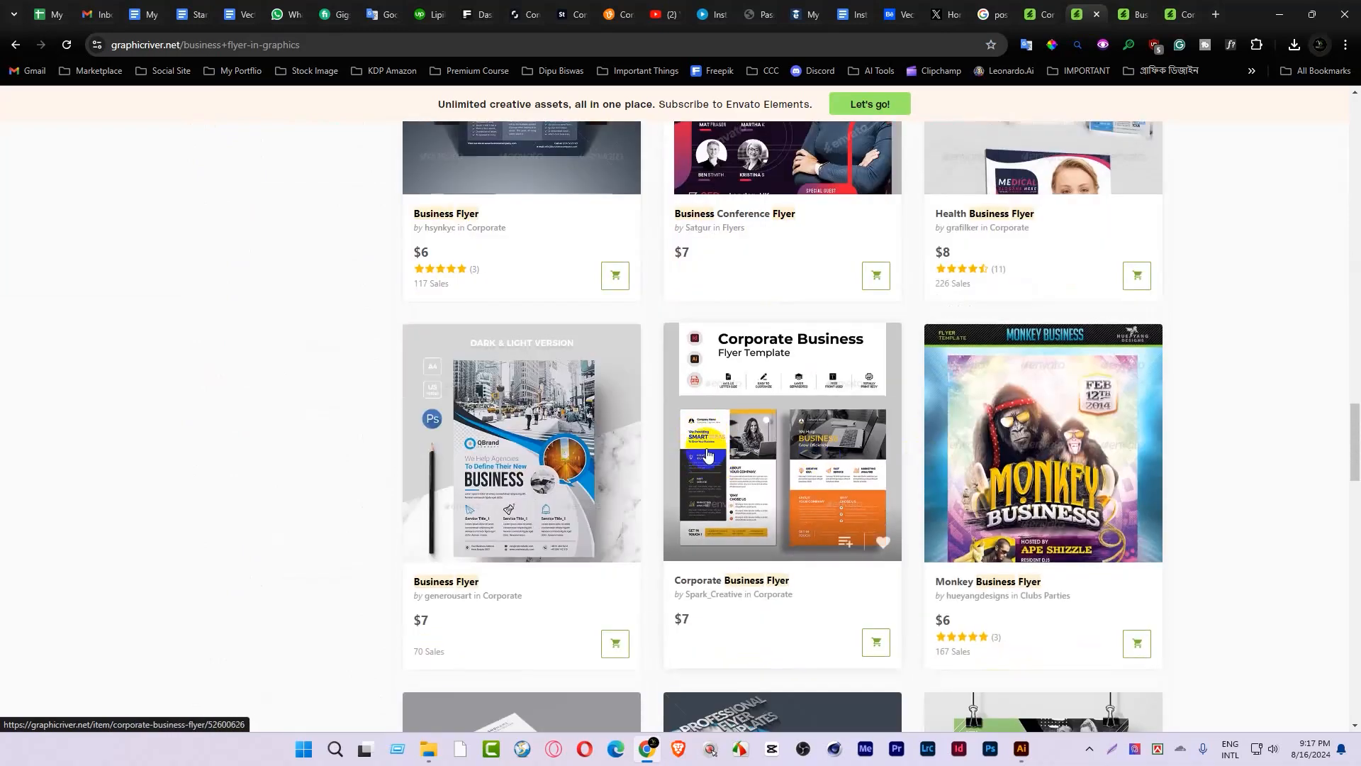
scroll(484, 478, down, 5)
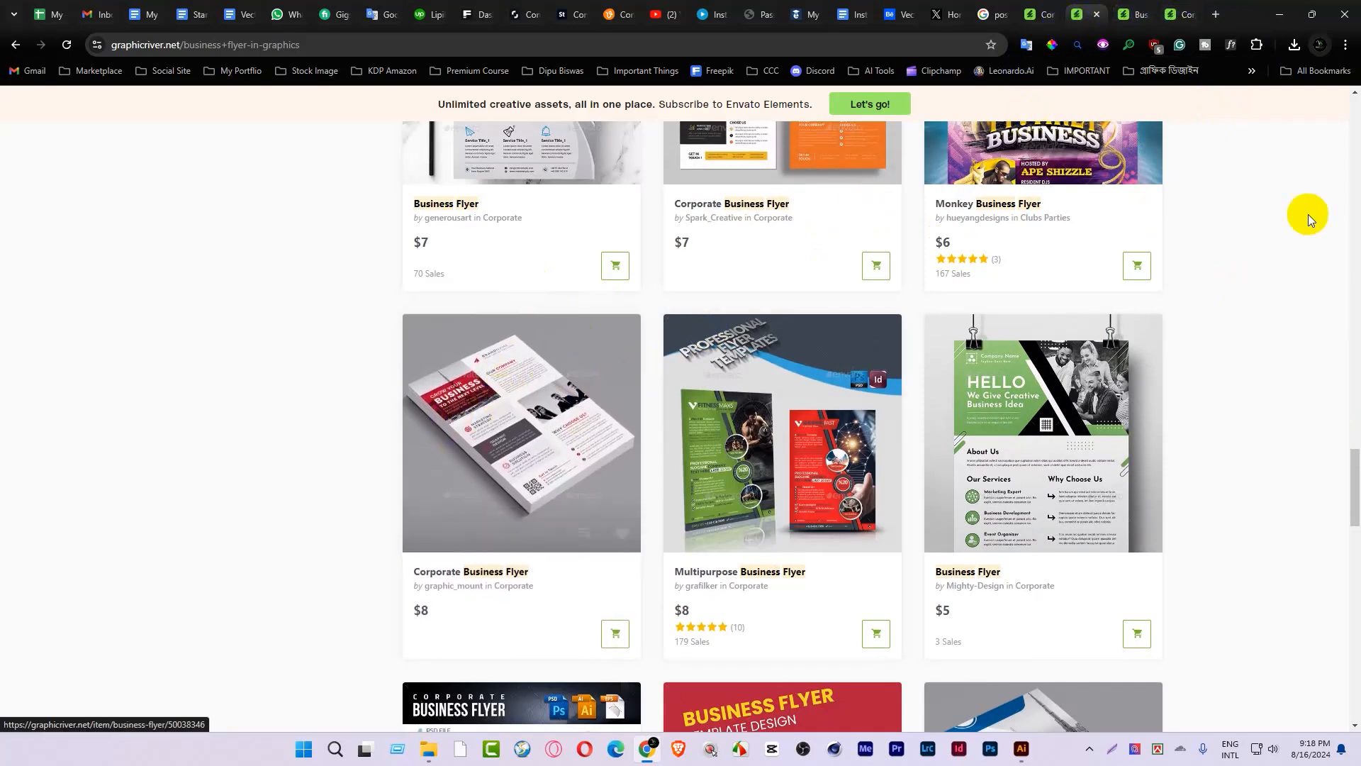
Step: Switch to Illustrator and add the three-line text "Take Your / Business To / The Next Level" in the white area of the upper artboard
click(1279, 14)
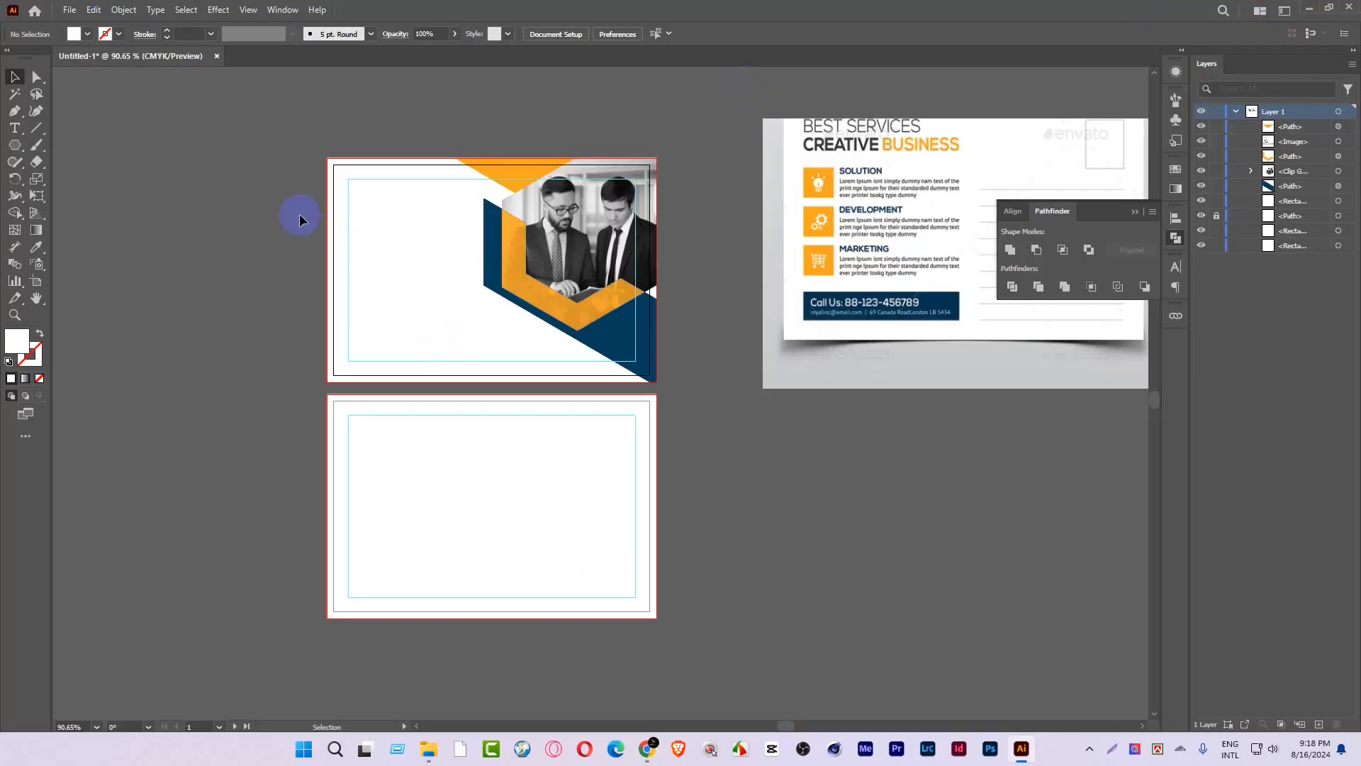
drag(299, 214, 425, 267)
click(15, 128)
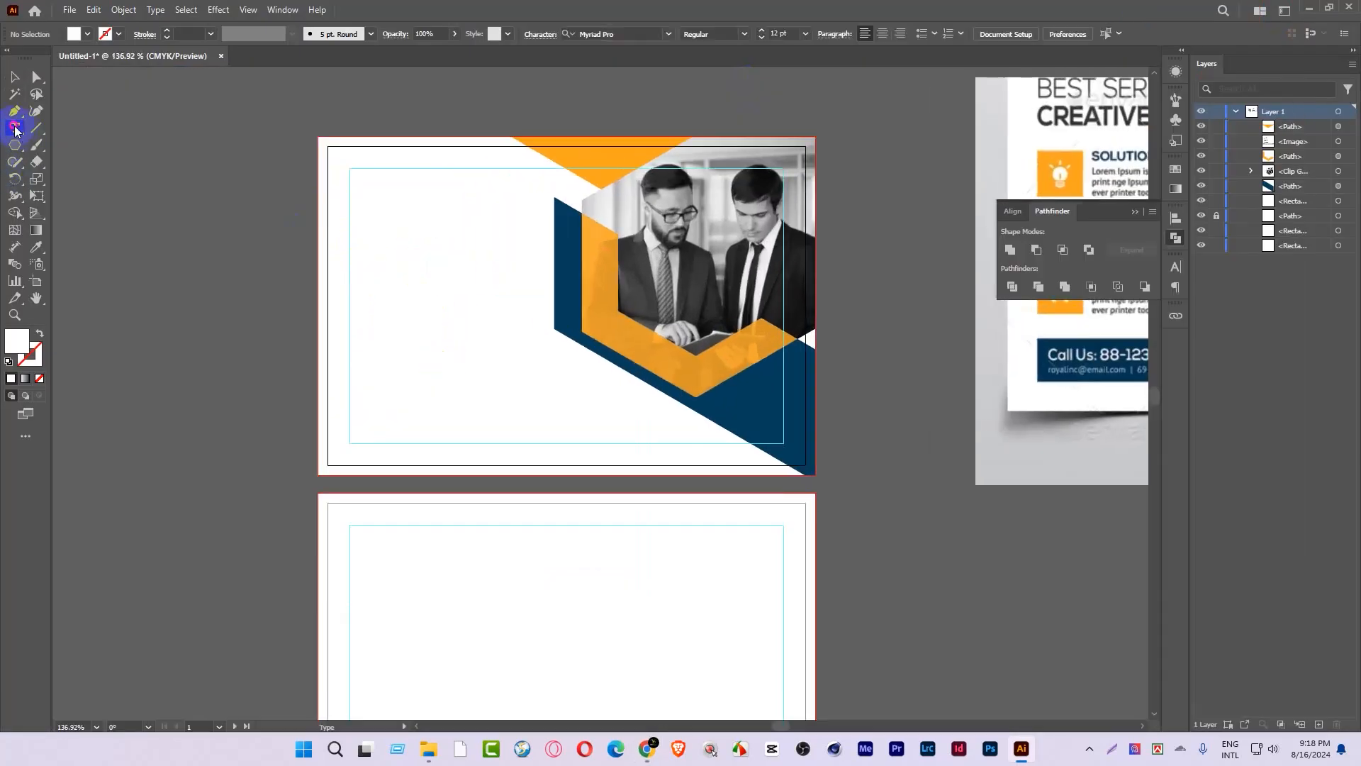
click(397, 265)
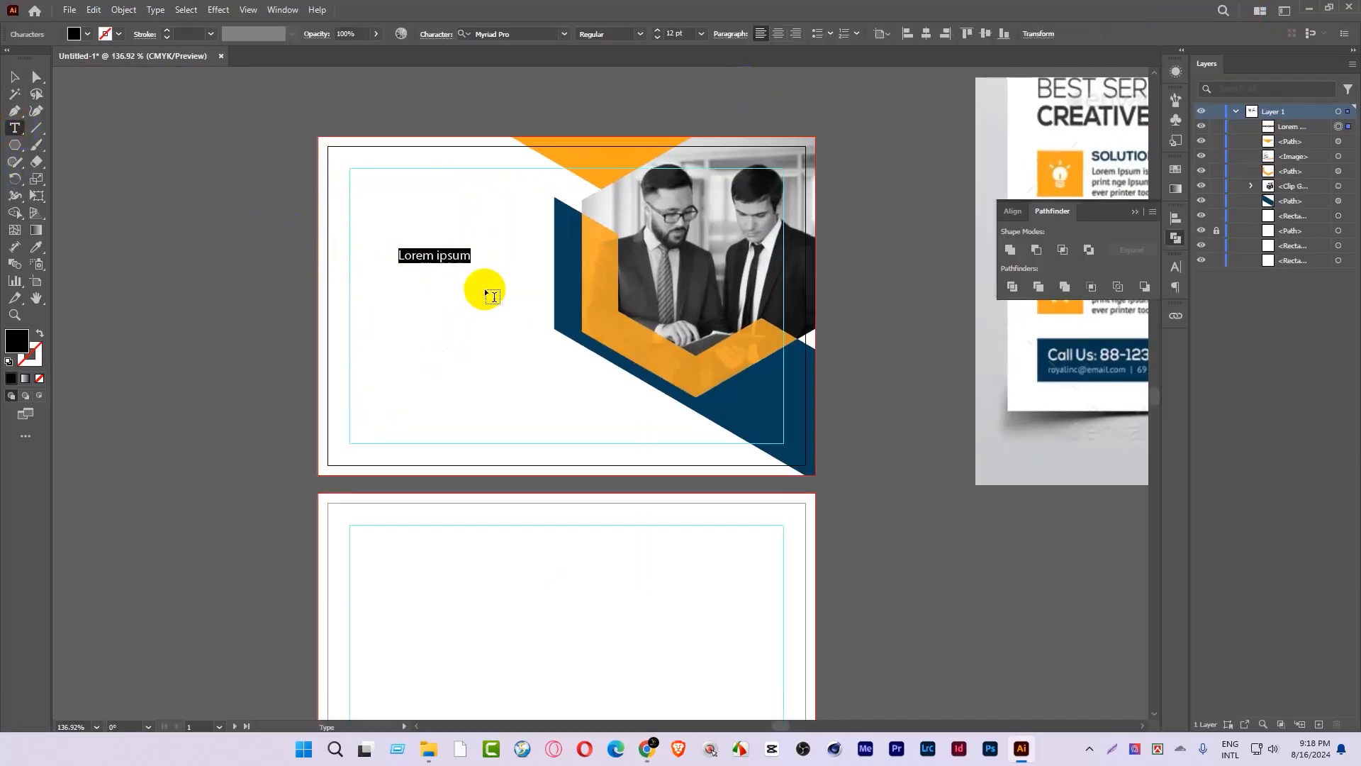
text(Ta)
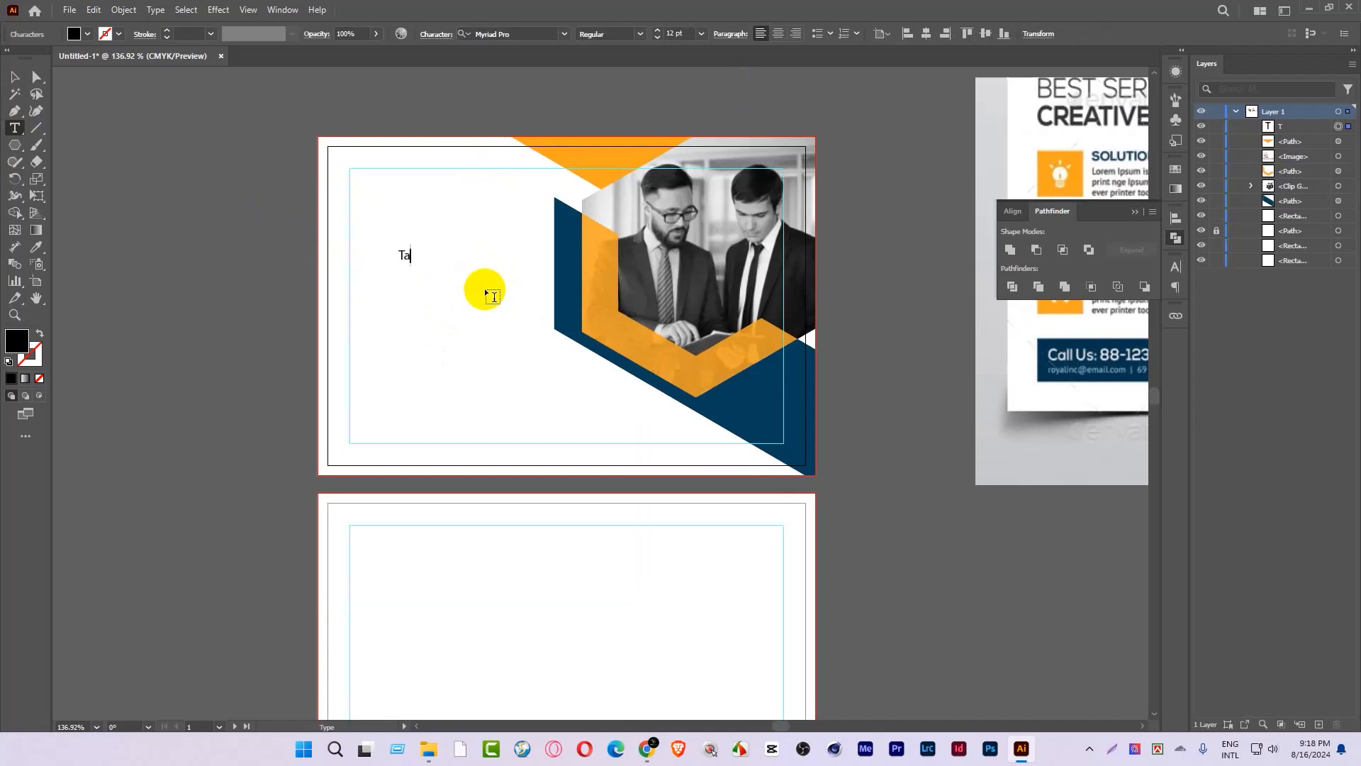
text(ke Your)
key(Return)
text(Busines)
text(The )
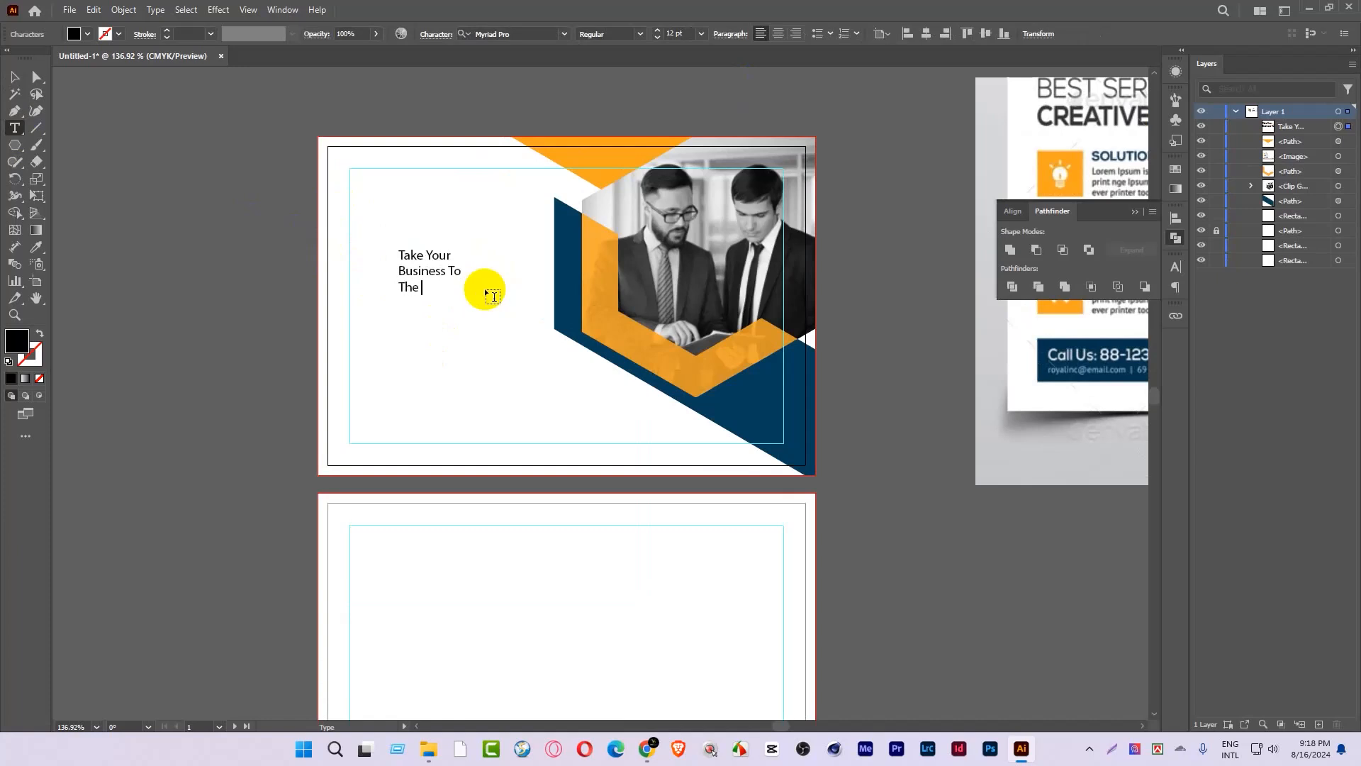
text(Next Level)
key(Escape)
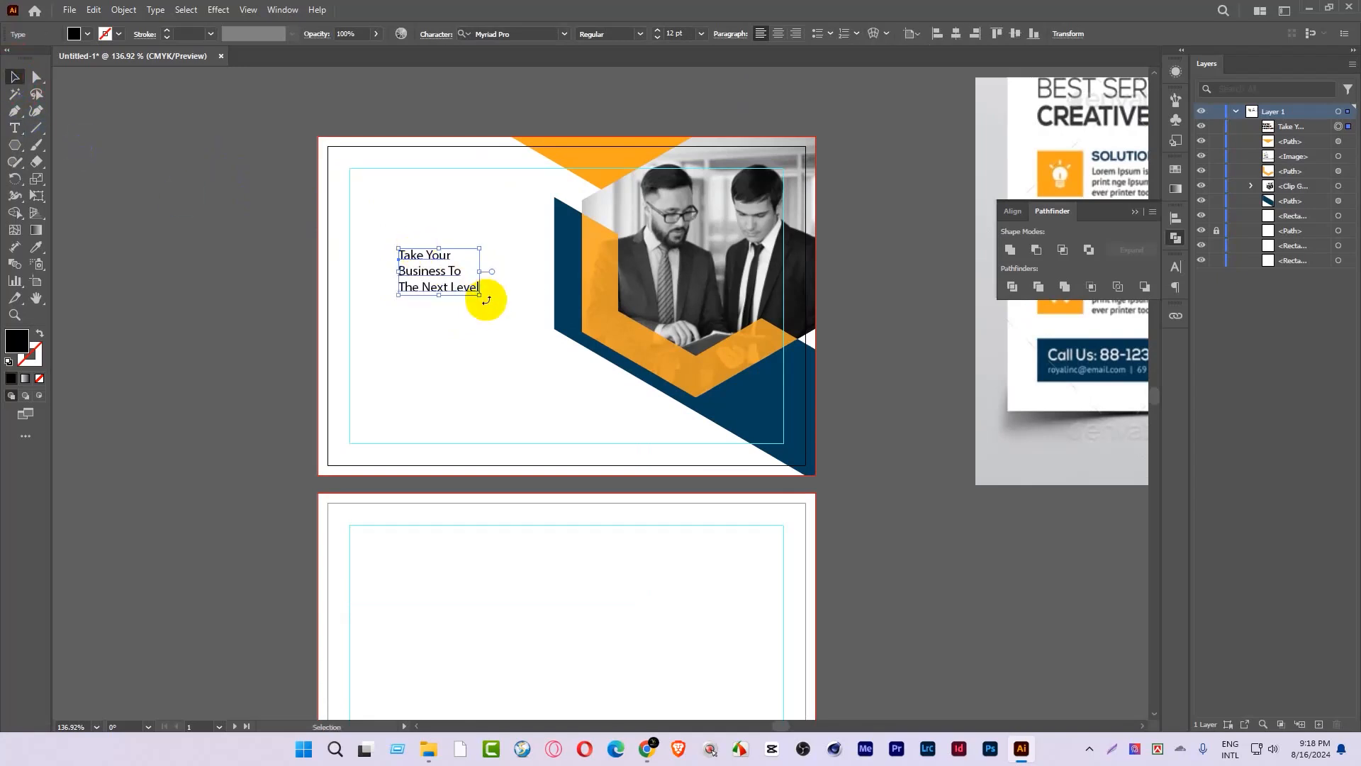
Step: Enlarge the headline to about 20.5 pt and place it against the left margin guide
drag(482, 298, 441, 313)
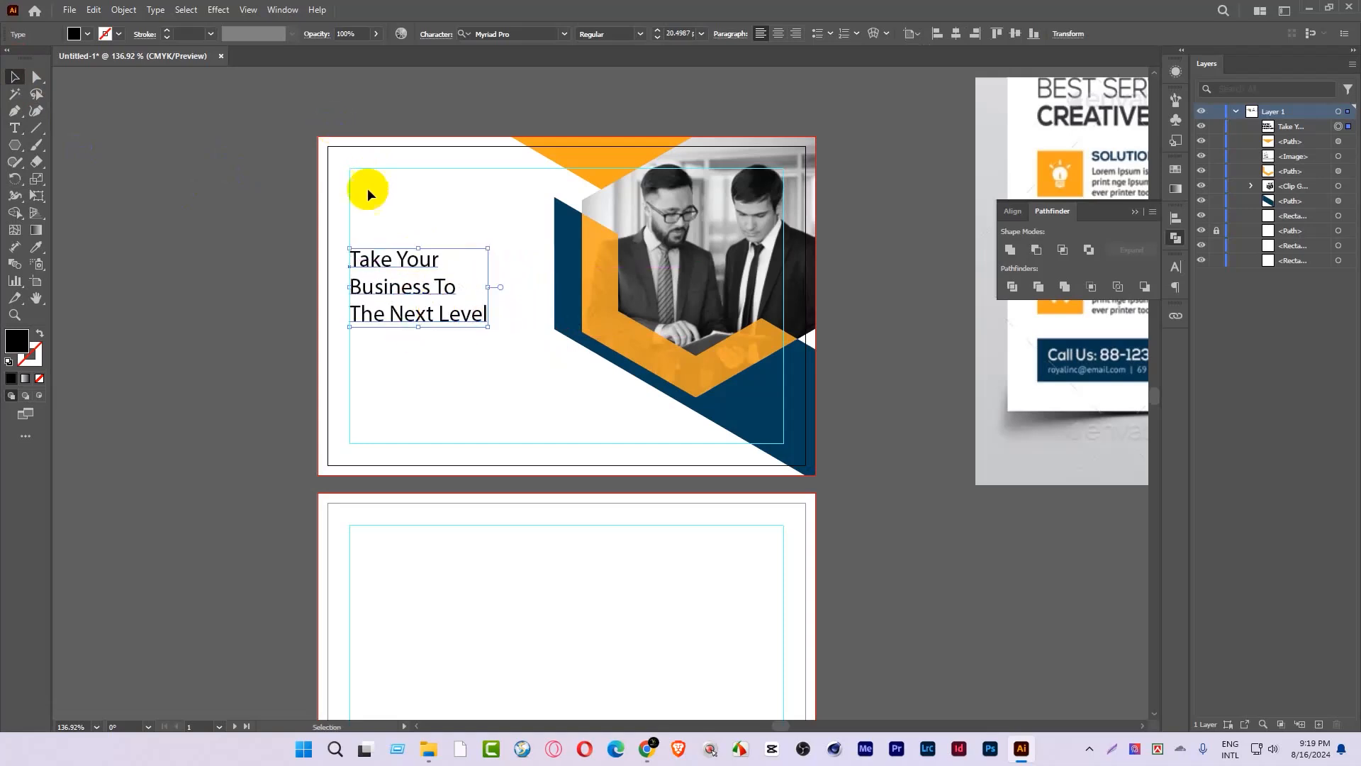
drag(359, 180, 373, 307)
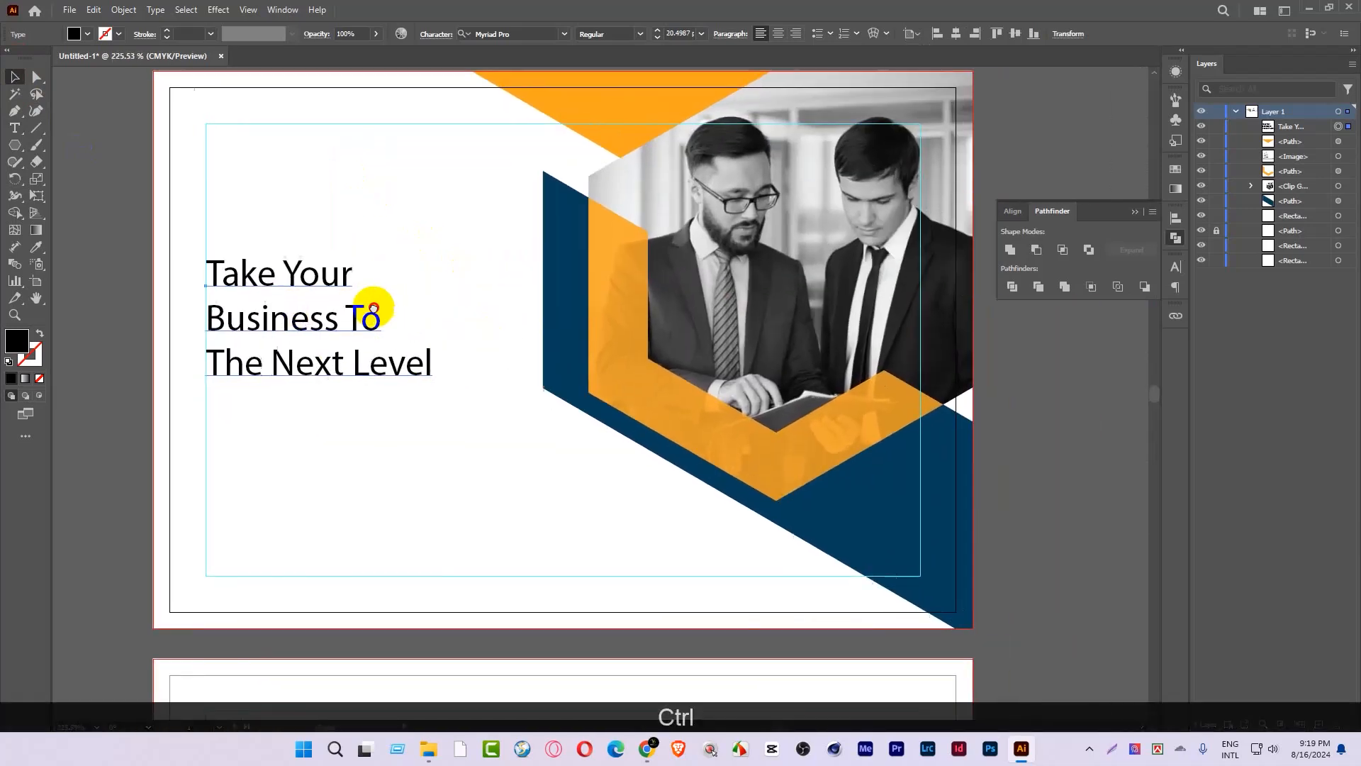
Step: Preview different fonts on the headline and apply Uncut Sans VF
click(1175, 267)
click(1151, 283)
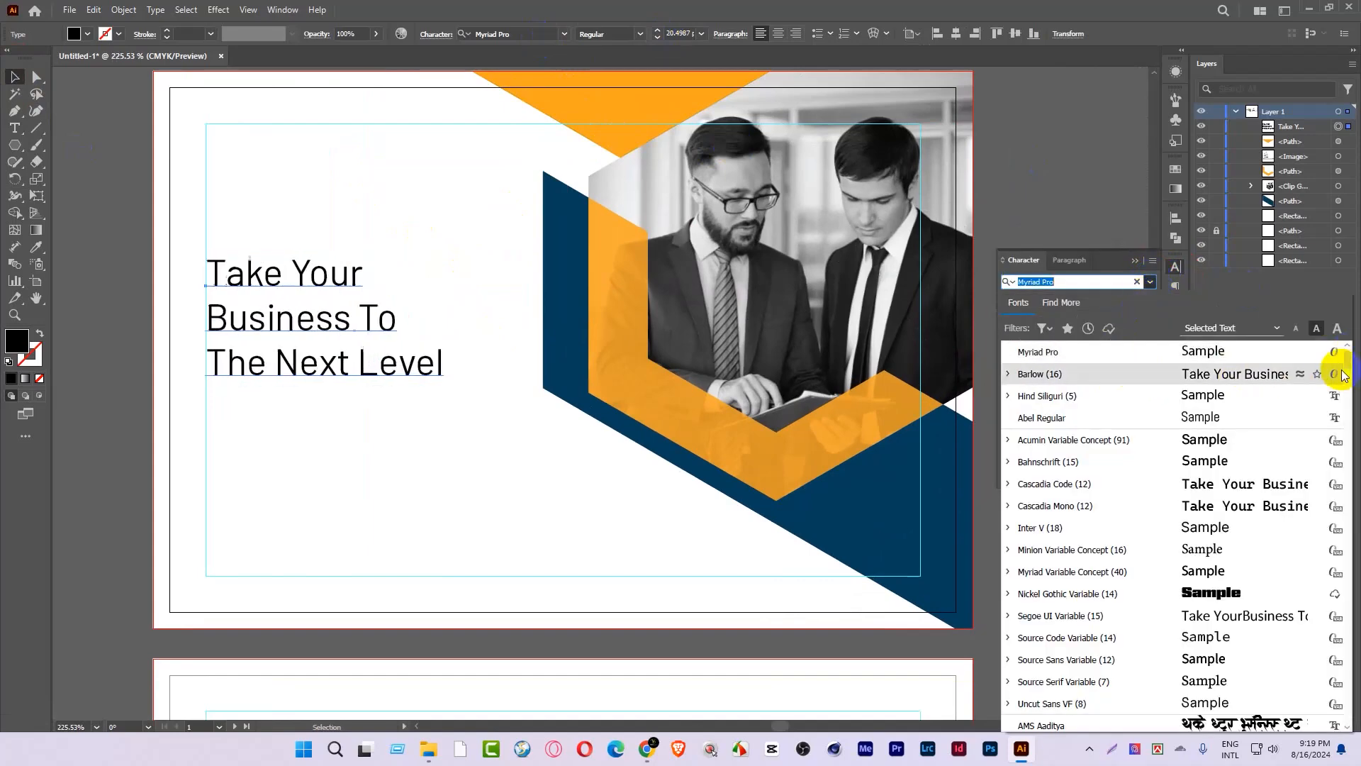
key(Down)
key(Down)
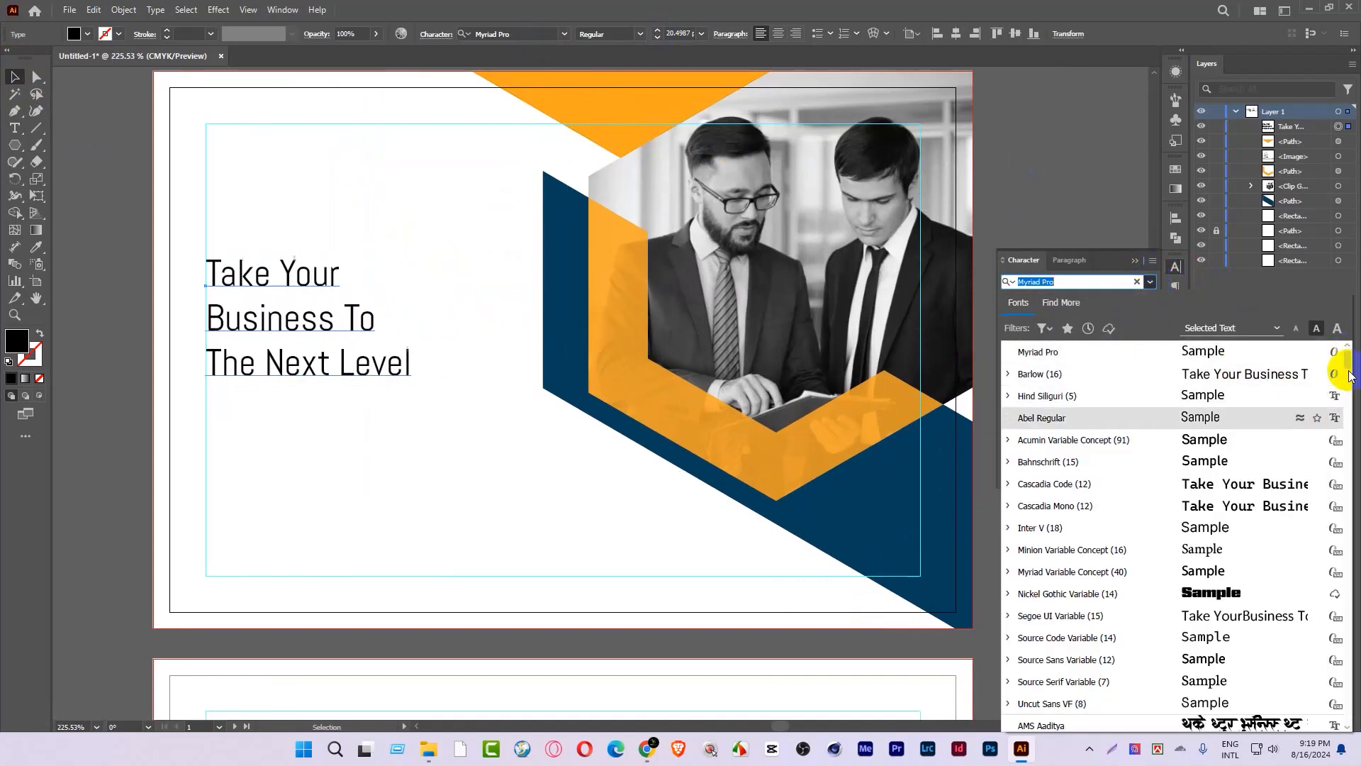
key(Down)
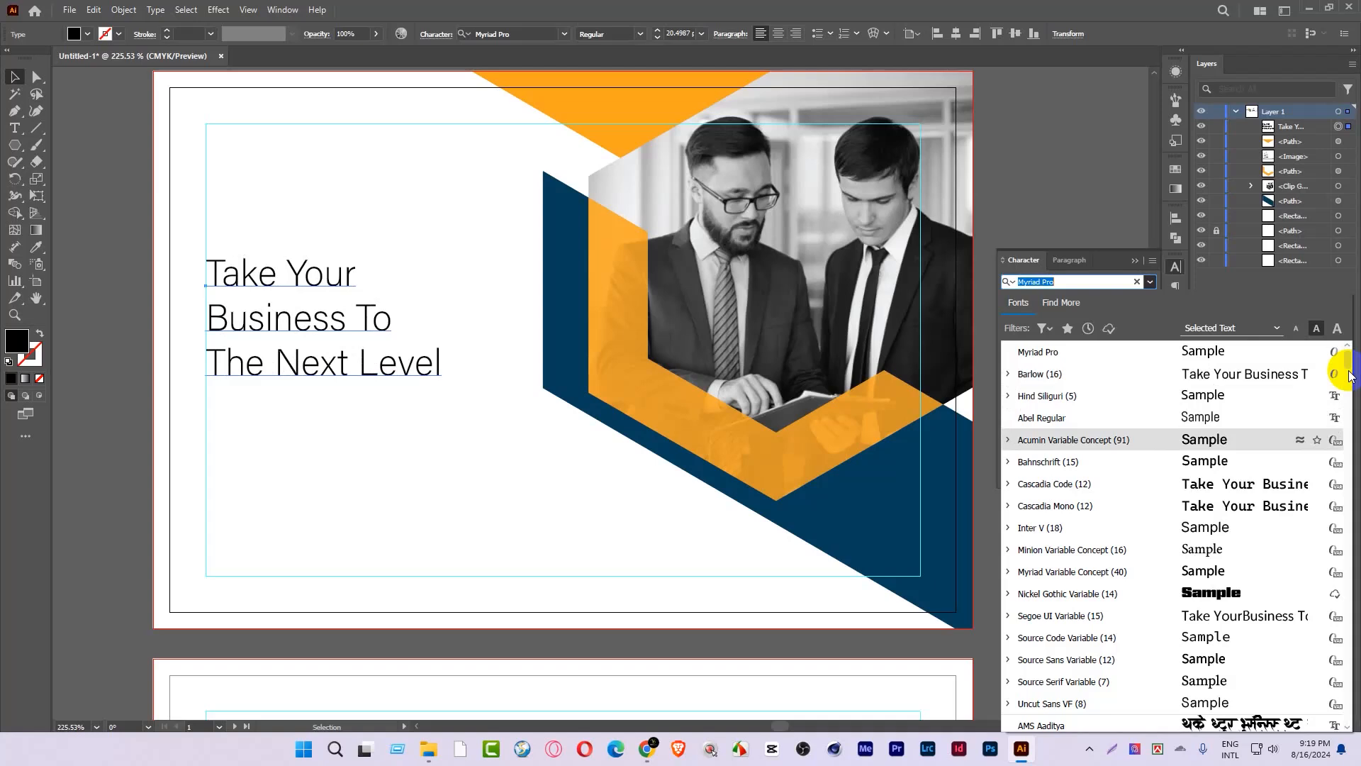
key(Down)
key(Down)
key(Down)
key(Down)
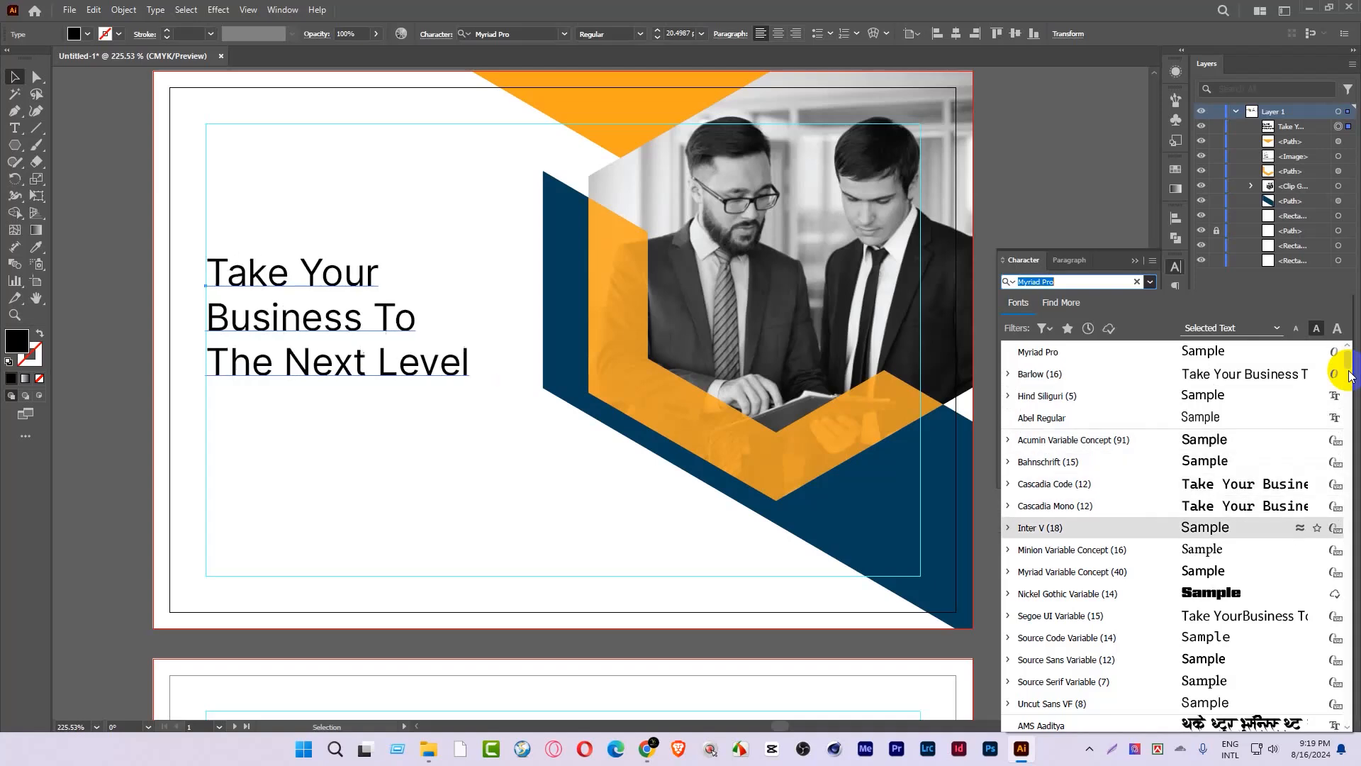
key(Down)
key(Down)
key(Down)
key(Down)
key(Down)
key(Up)
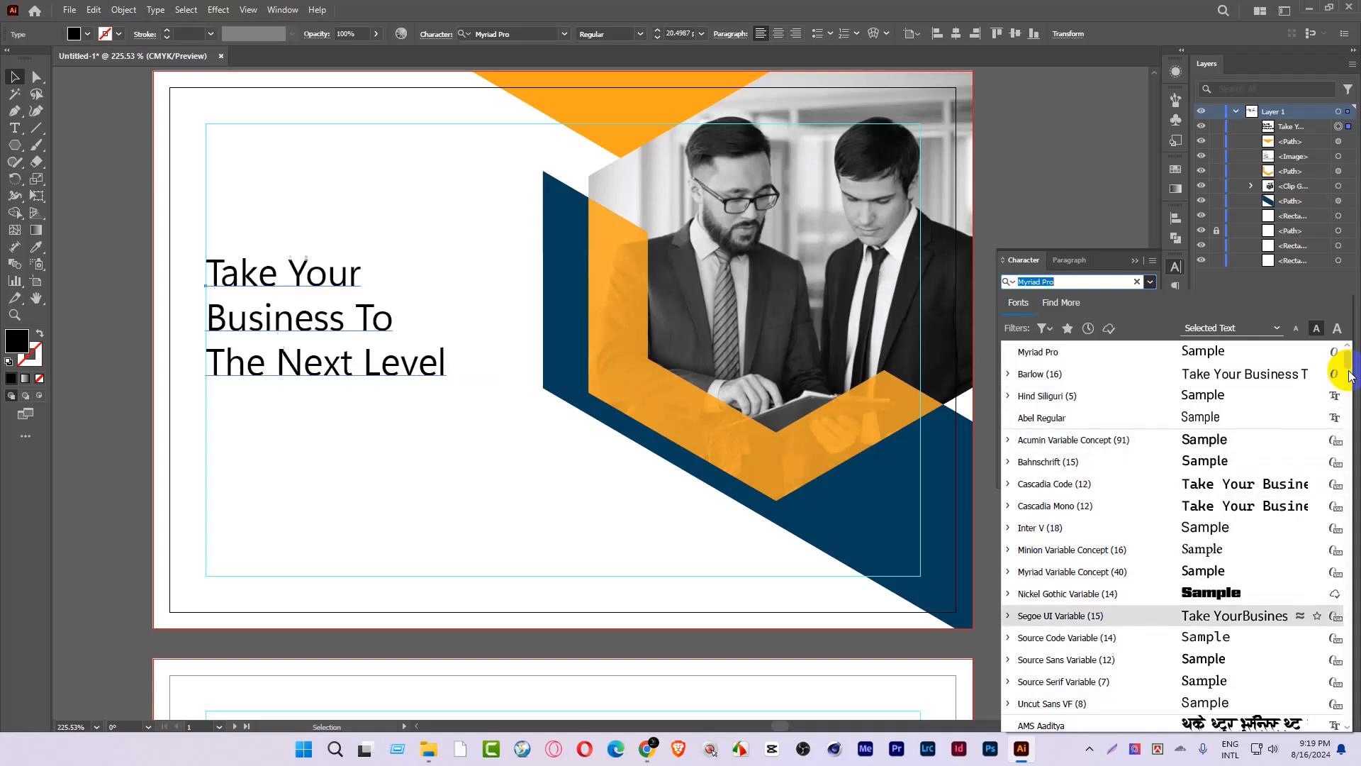
key(Down)
key(Down)
key(Down)
key(Down)
key(Down)
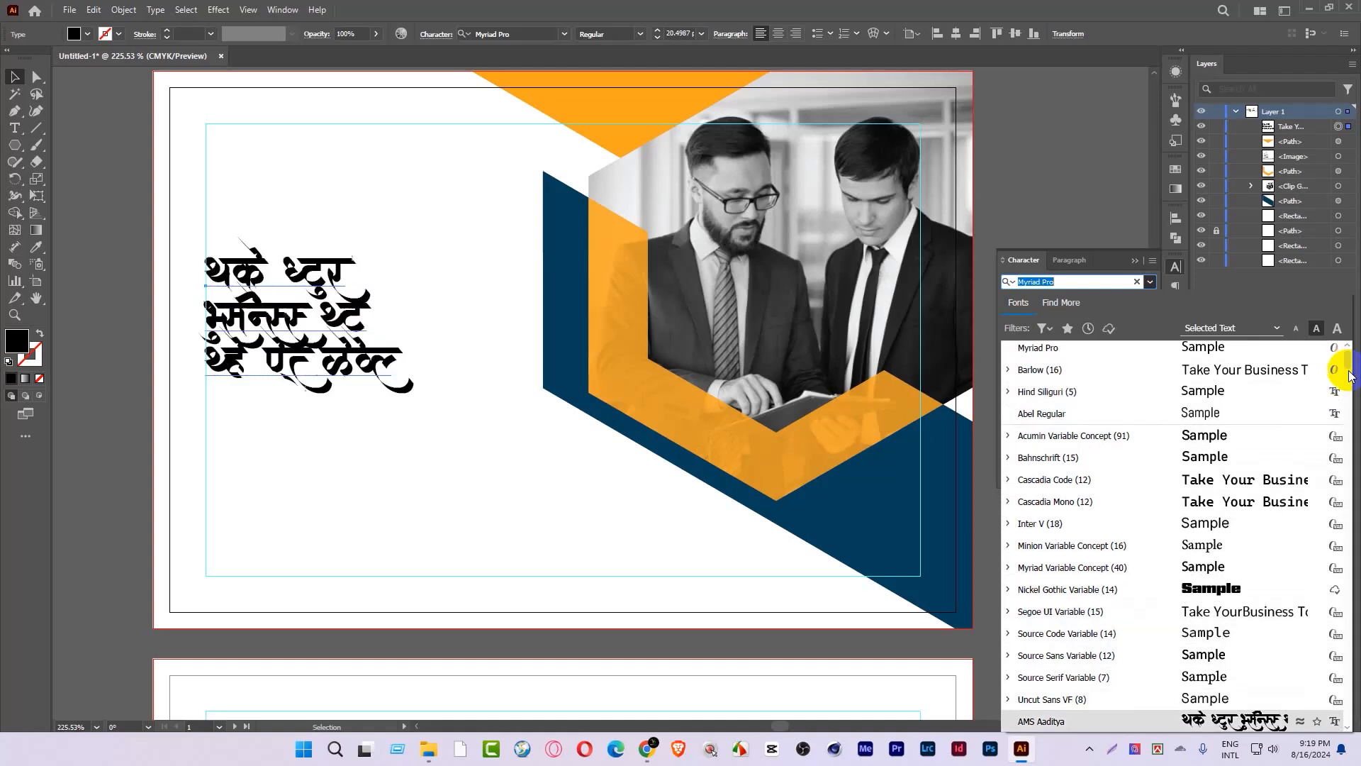
key(Up)
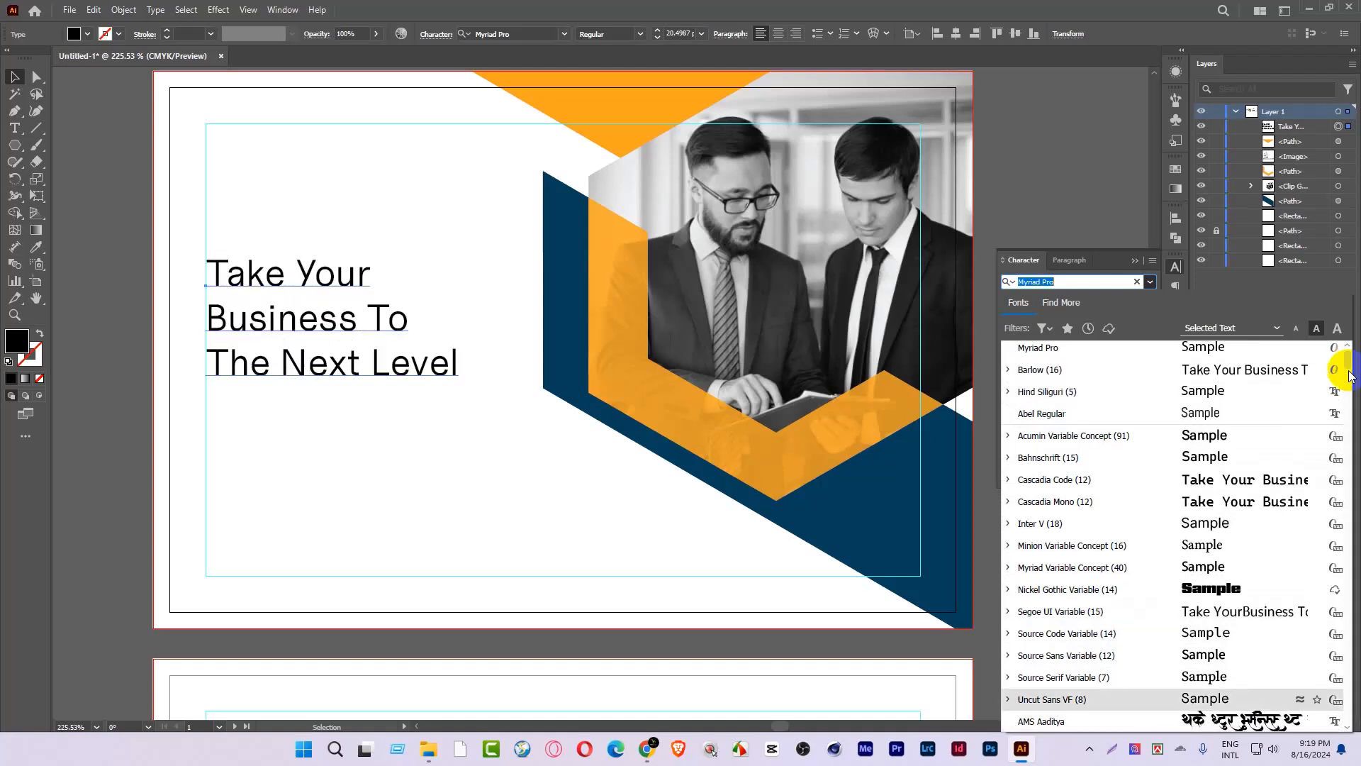
key(Return)
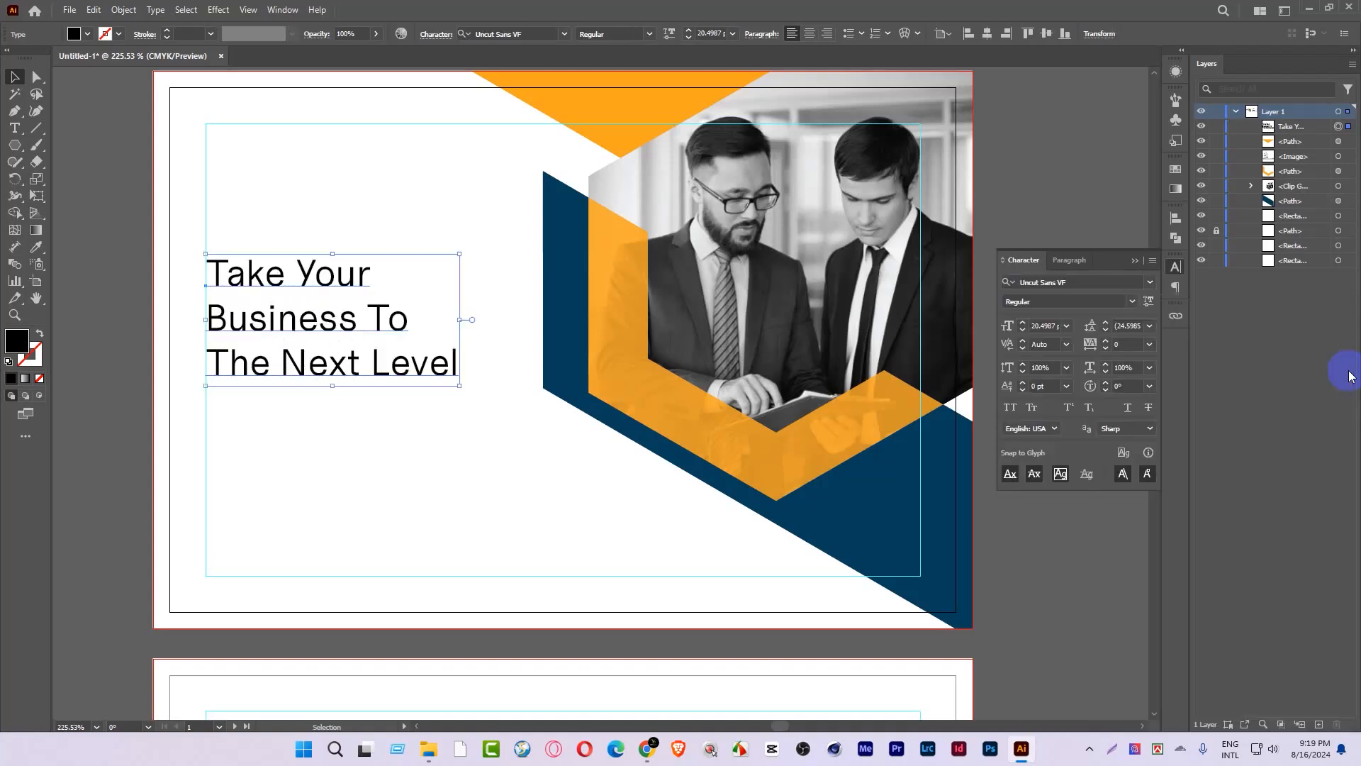
Step: Compare more fonts on the headline and set it in Barlow Condensed
drag(398, 323, 397, 404)
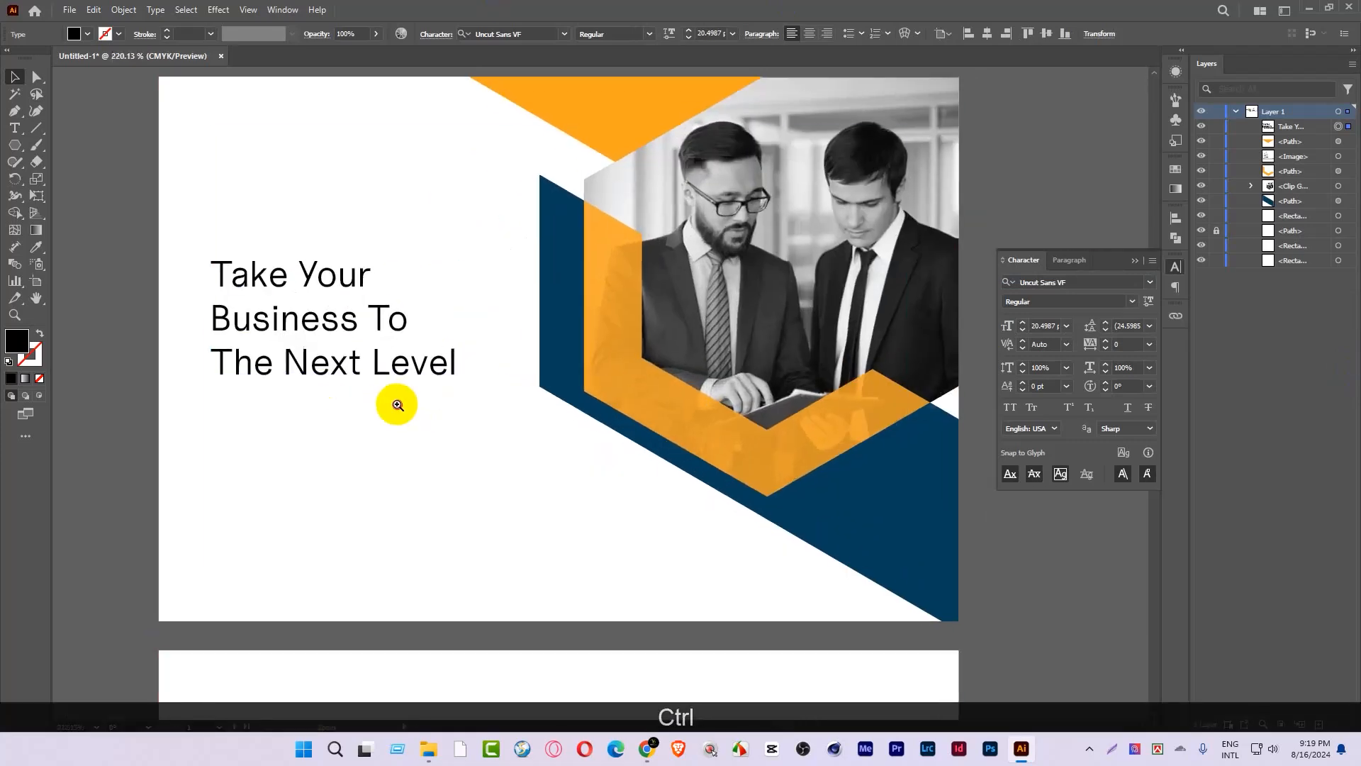
click(1150, 281)
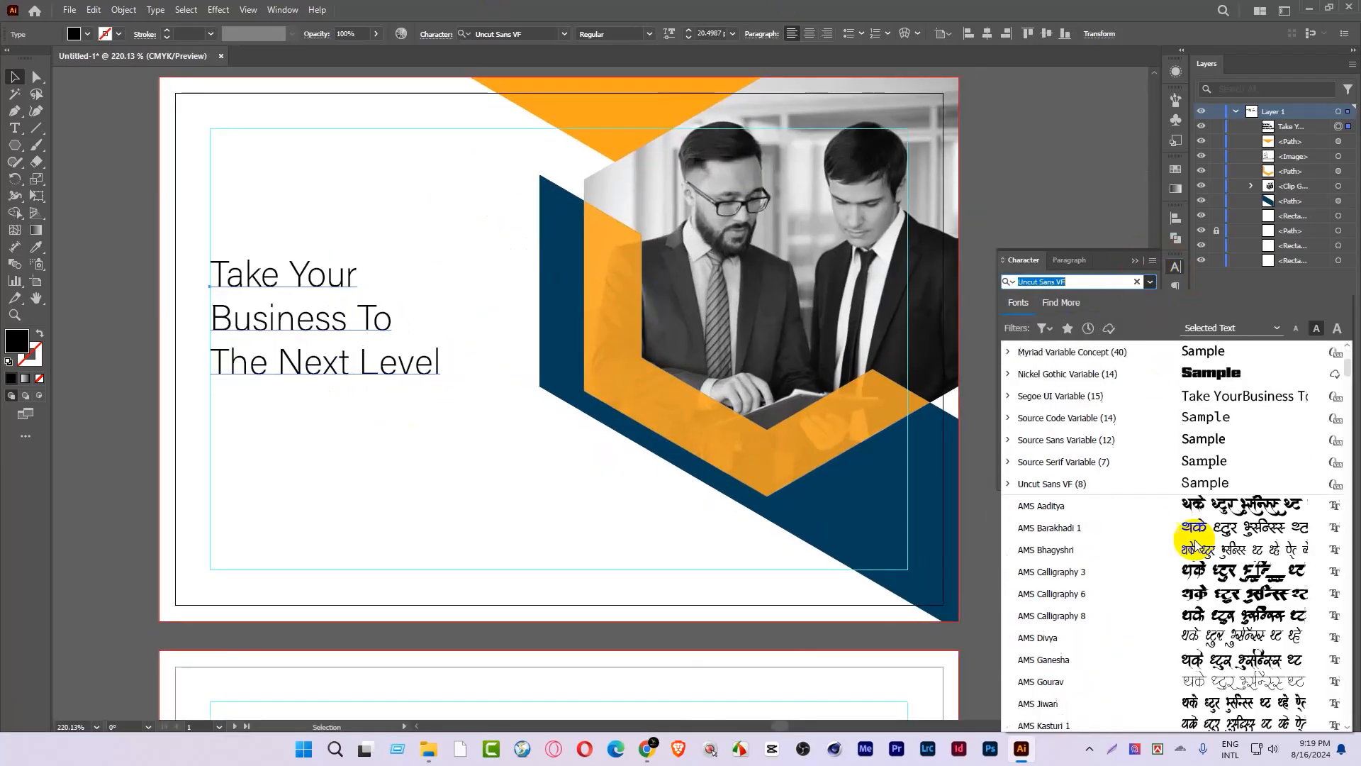
scroll(1197, 546, down, 5)
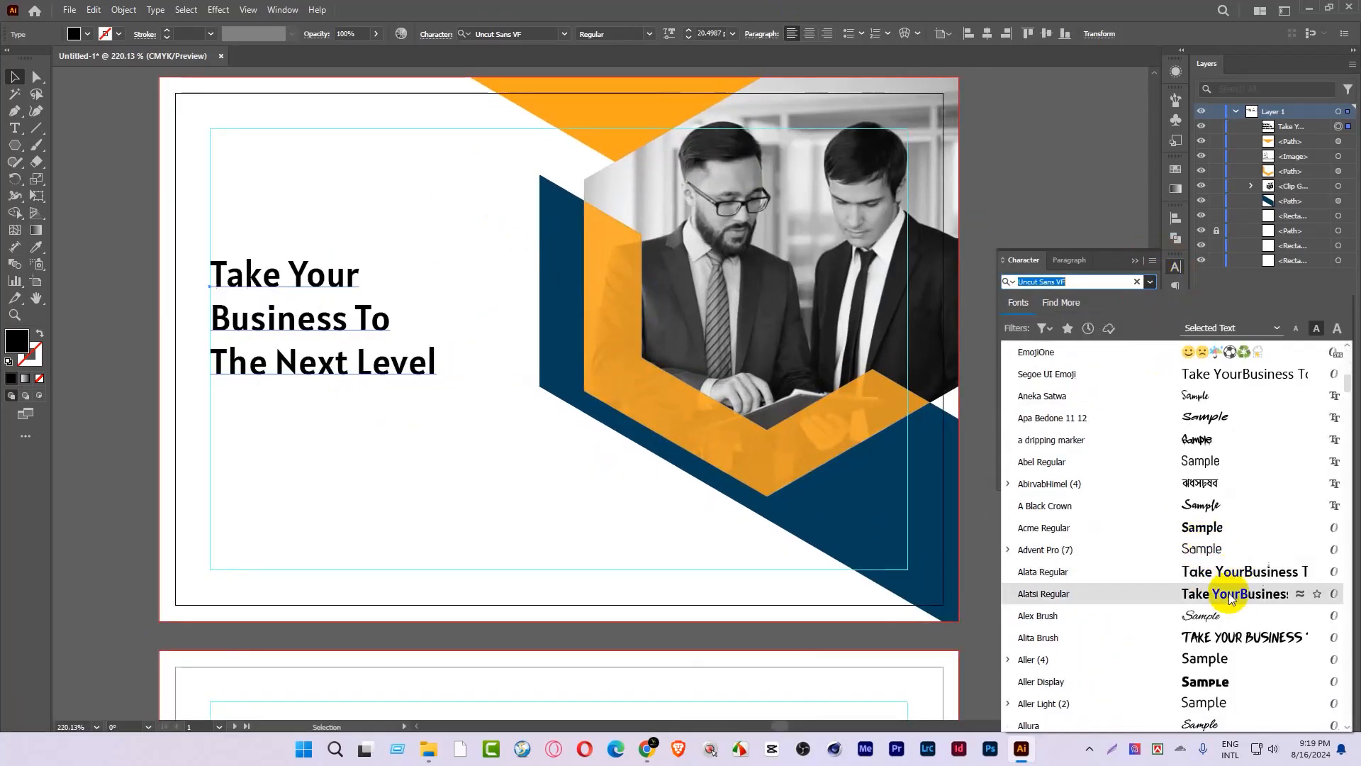
scroll(1228, 593, down, 2)
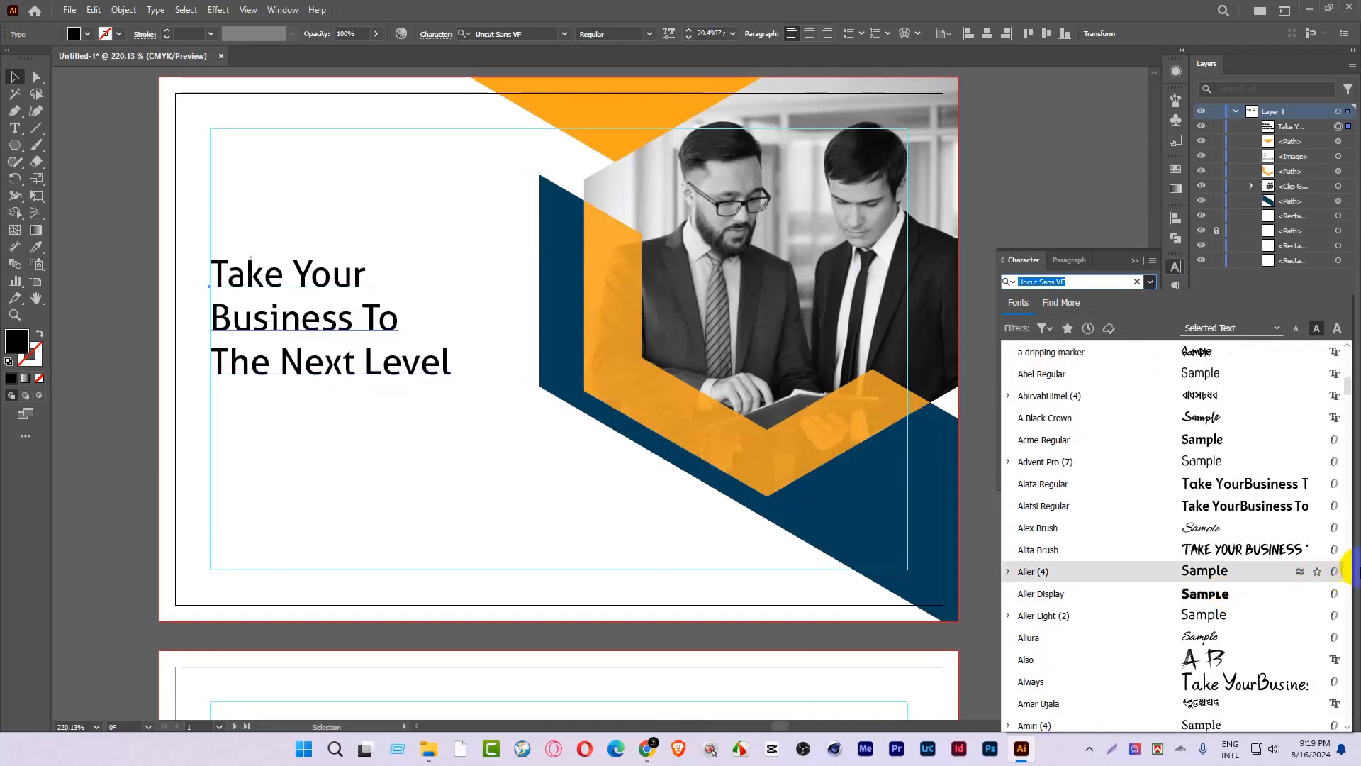
key(Down)
key(Down)
key(Down)
key(Down)
key(Down)
key(Down)
key(Down)
key(Down)
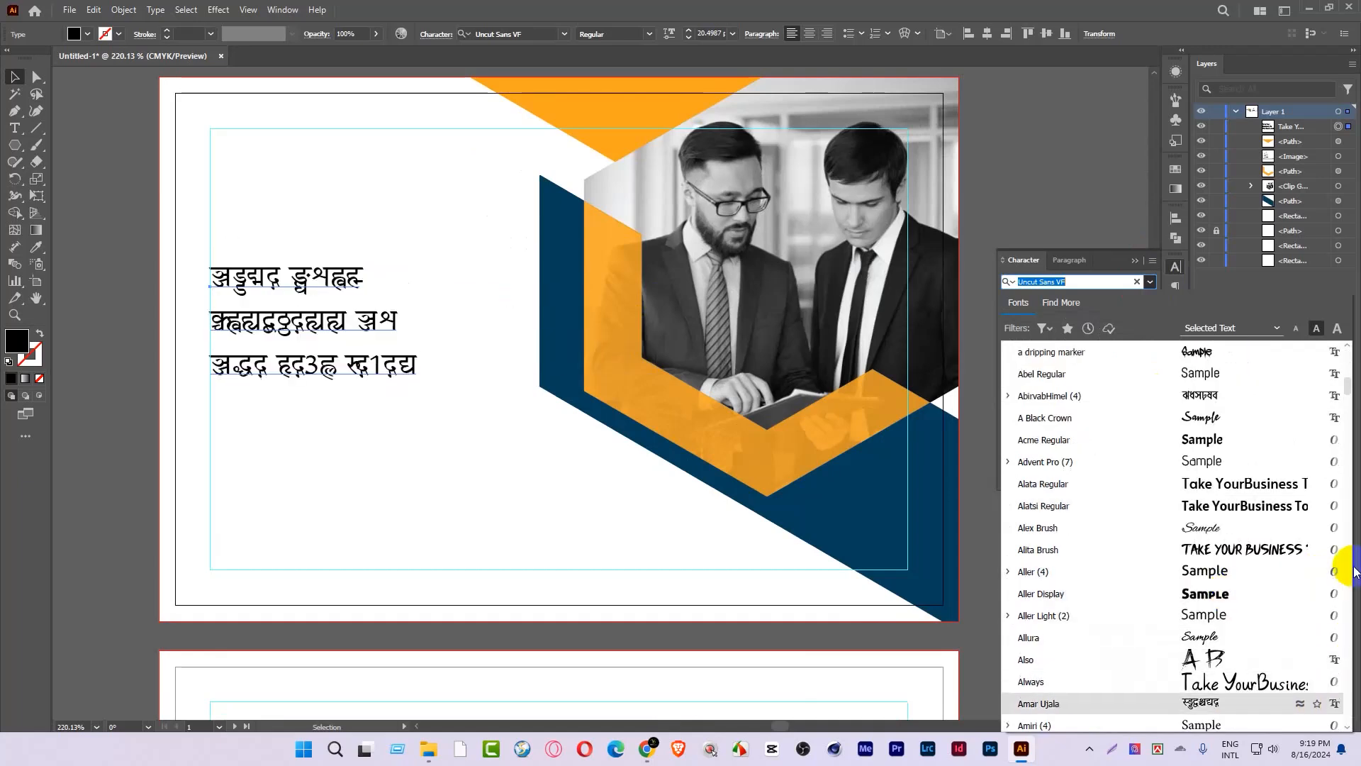
key(Down)
key(Down)
key(Down)
key(Down)
key(Down)
key(Down)
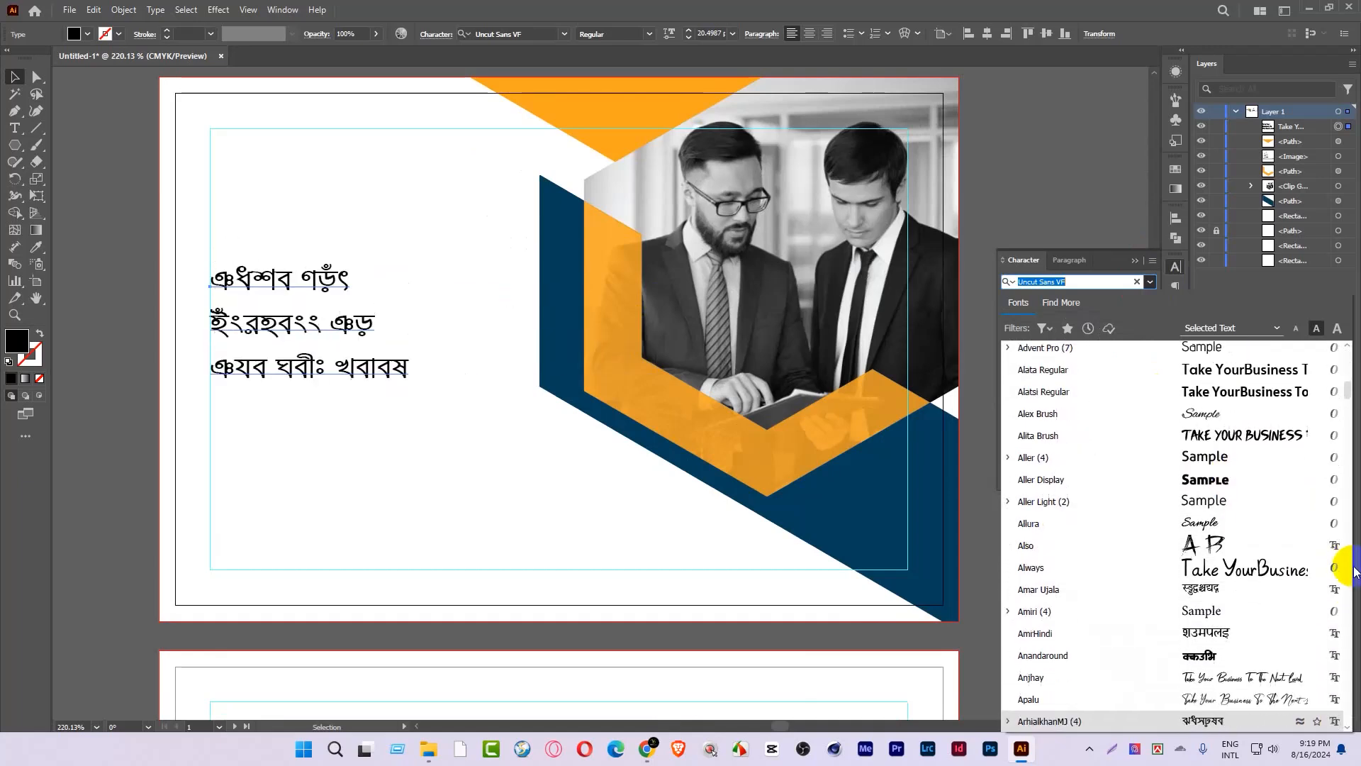
key(Down)
key(Down)
key(Down)
key(Down)
key(Down)
key(Down)
key(Down)
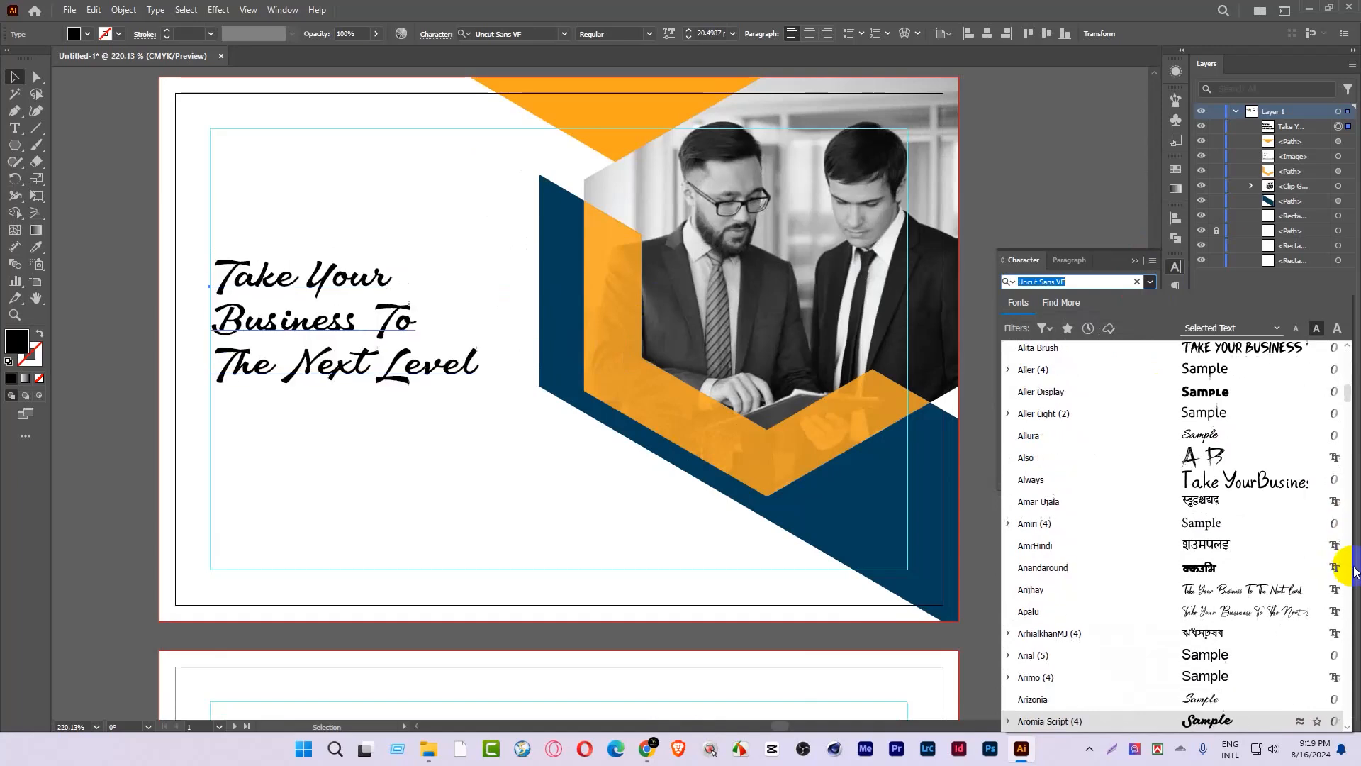
key(Down)
key(Down)
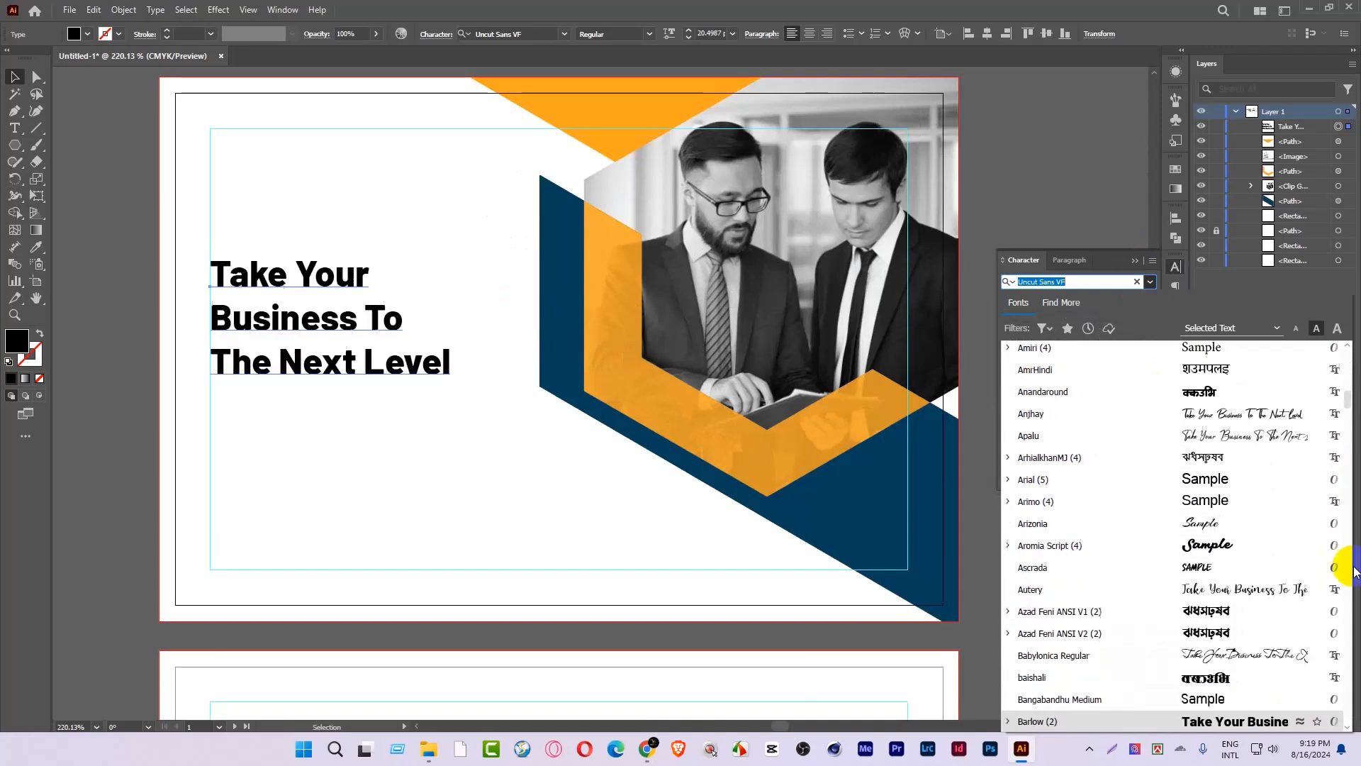
key(Down)
key(Down)
key(Down)
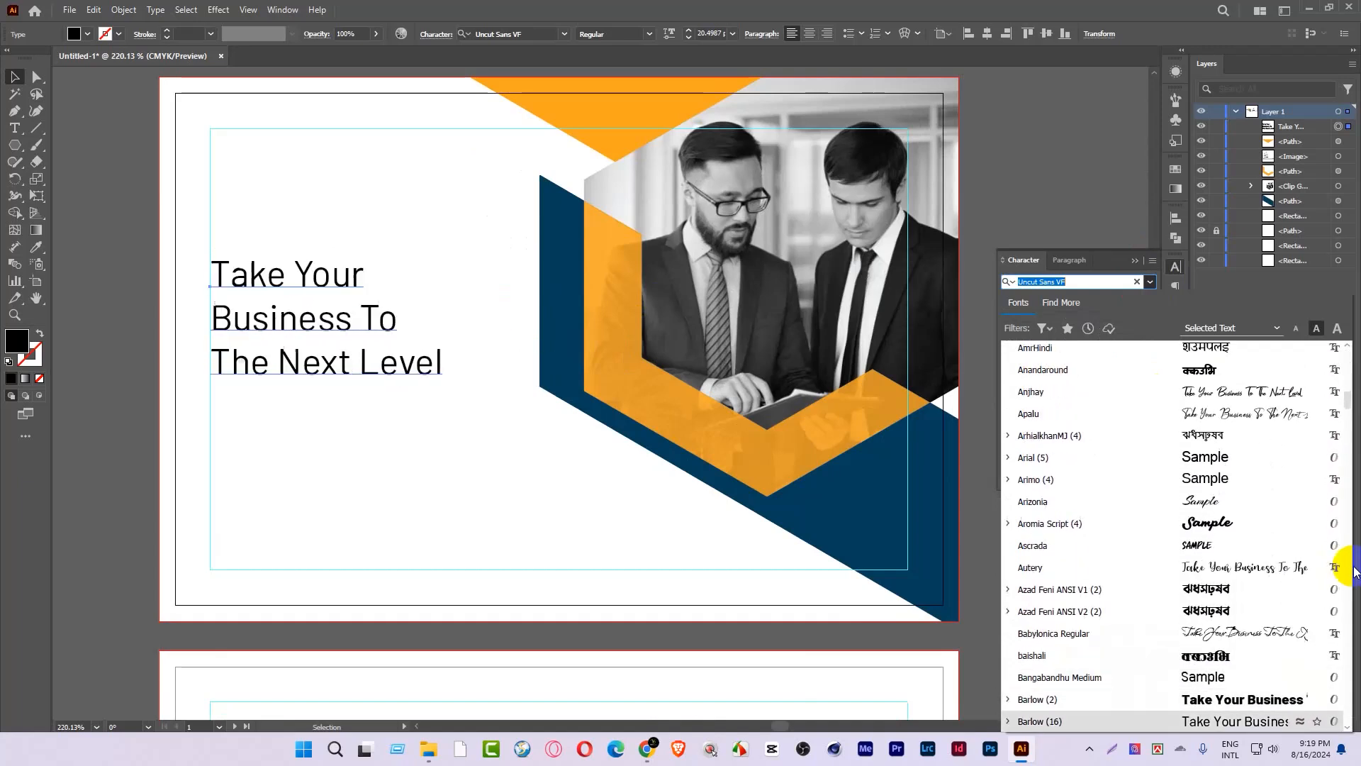
key(Up)
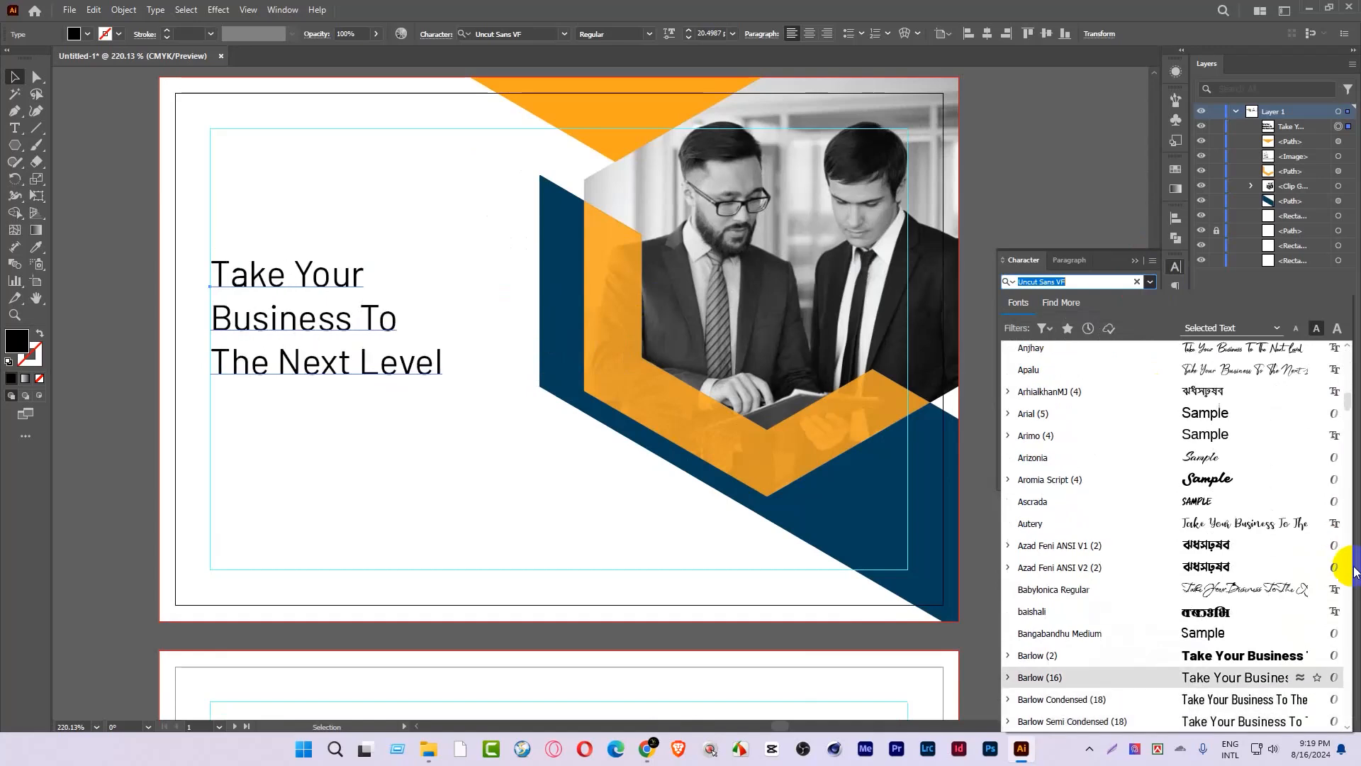
key(Down)
key(Up)
key(Down)
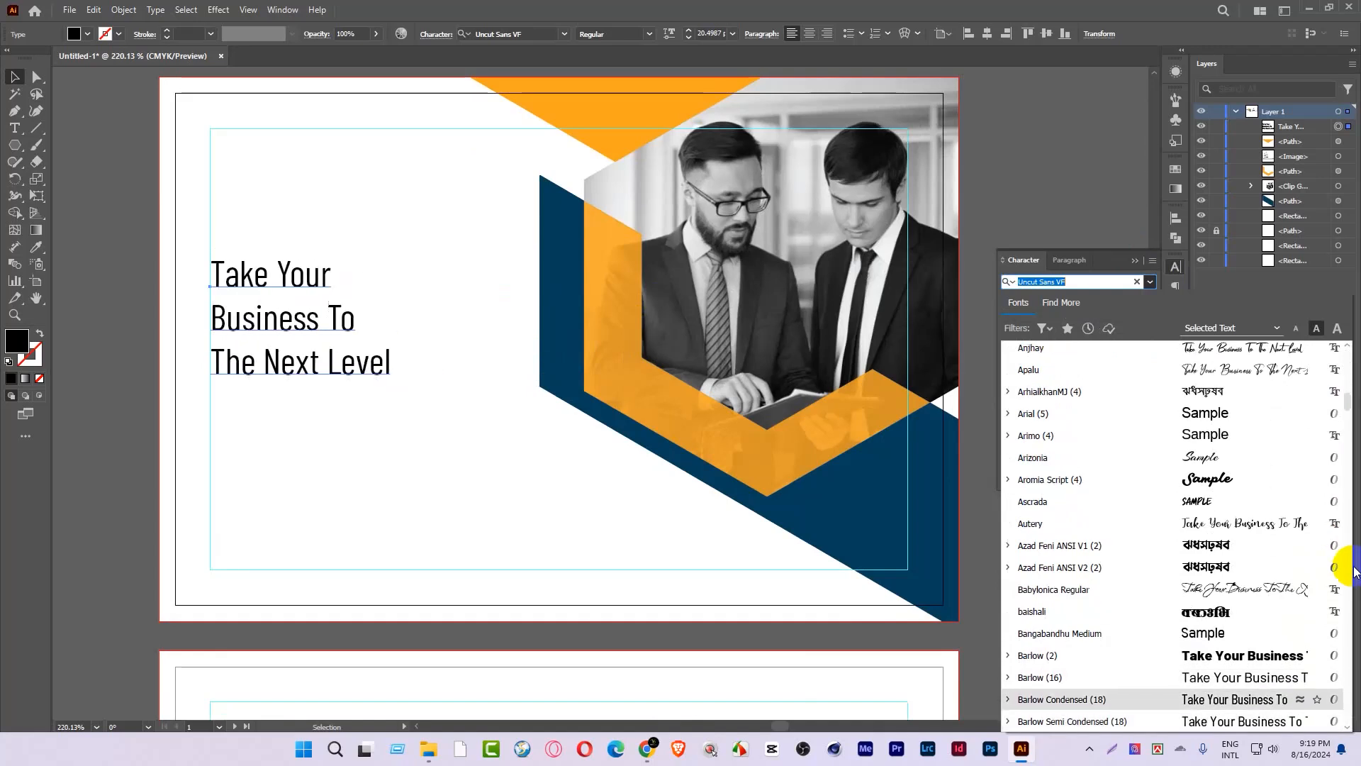
key(Return)
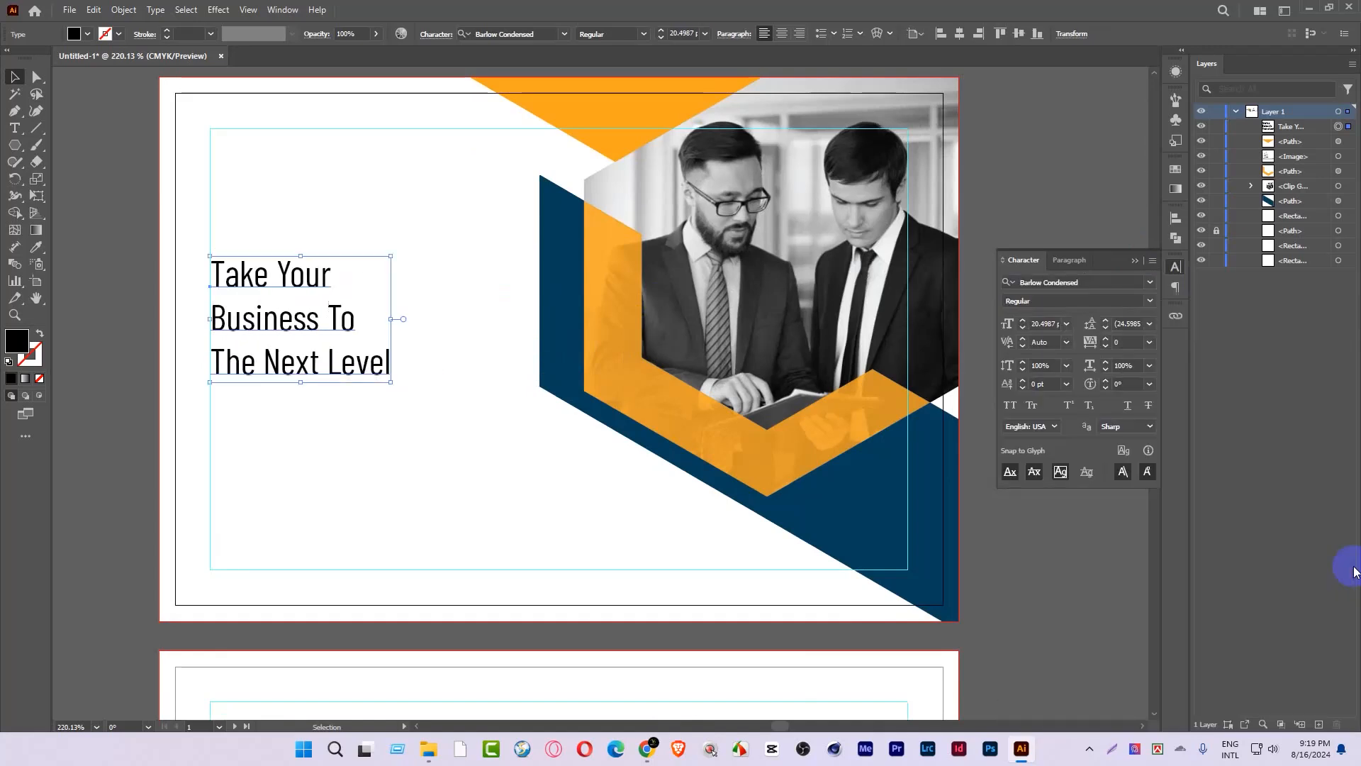
Step: Scale the headline up proportionally to about 31 pt and tighten its leading to 28 pt
click(1150, 301)
click(1151, 302)
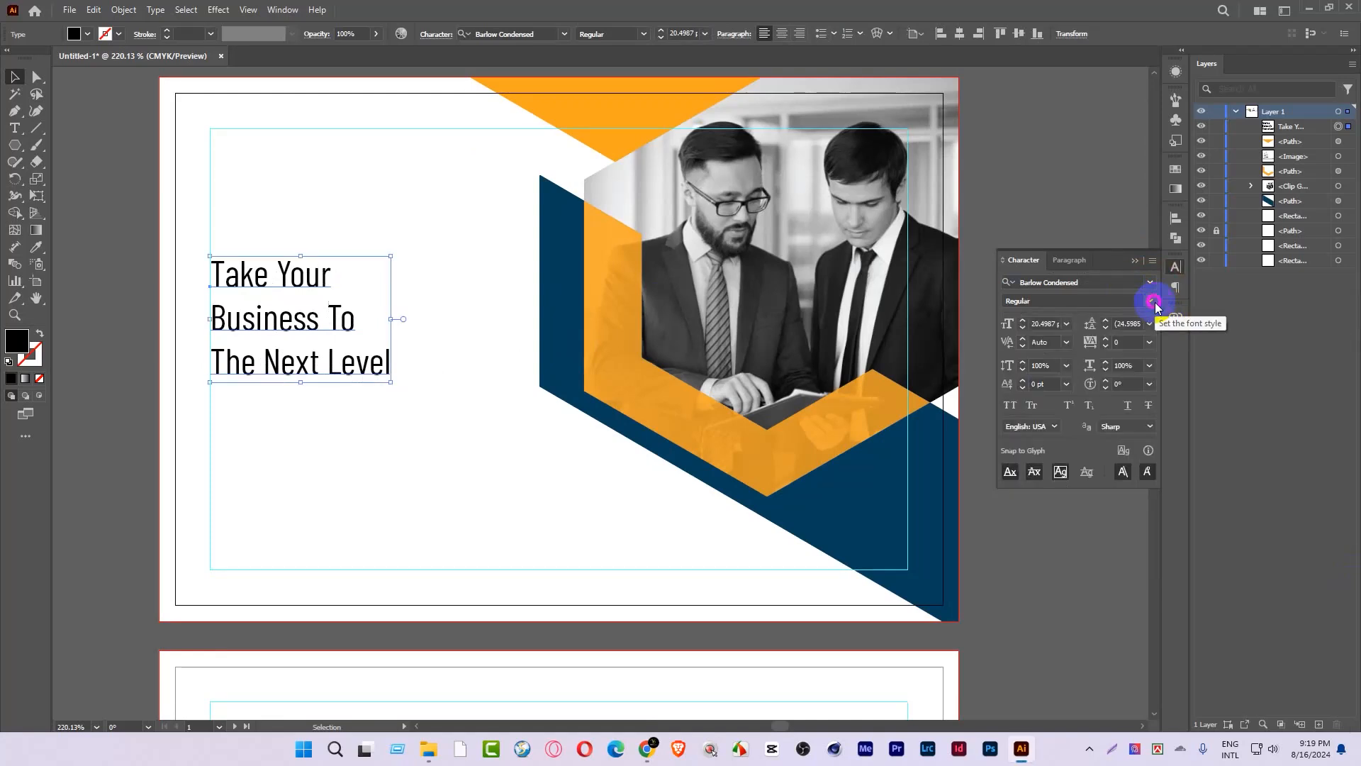
drag(390, 380, 483, 445)
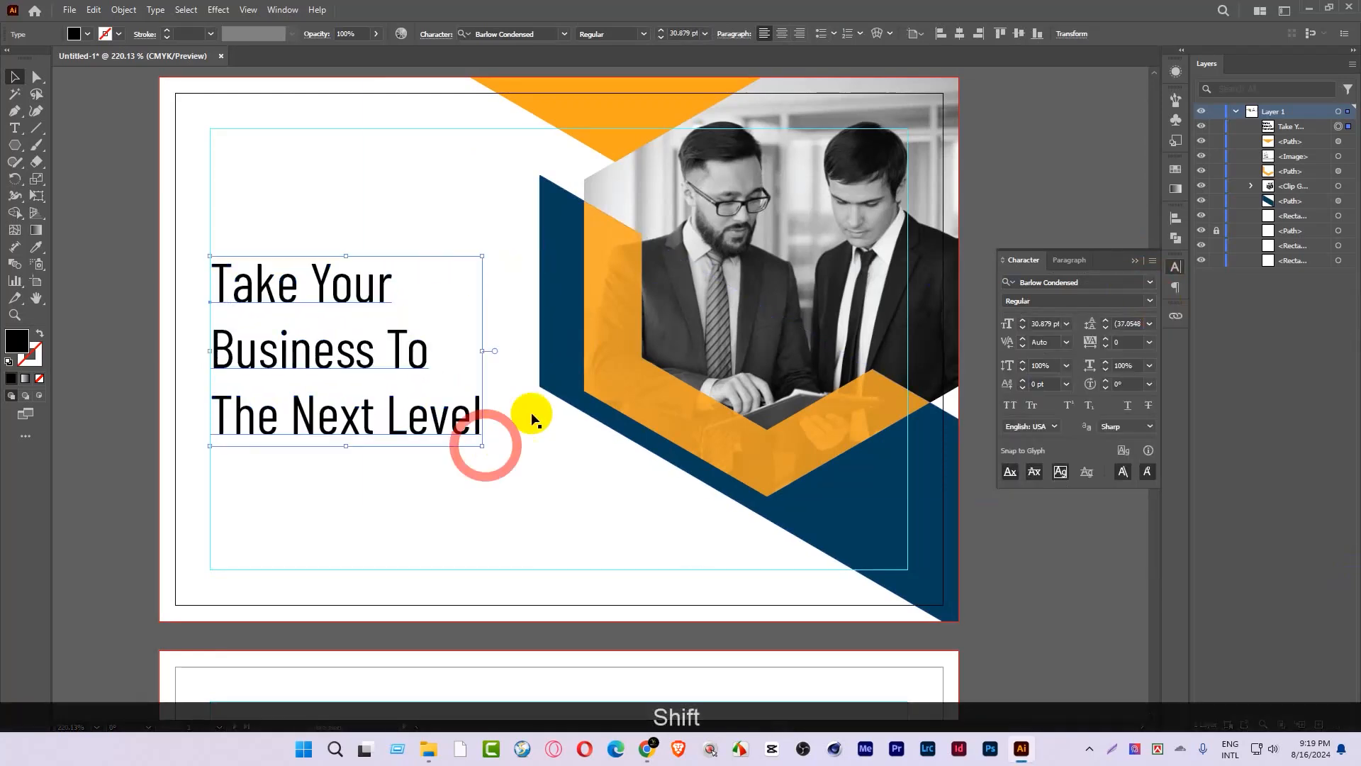
click(1106, 329)
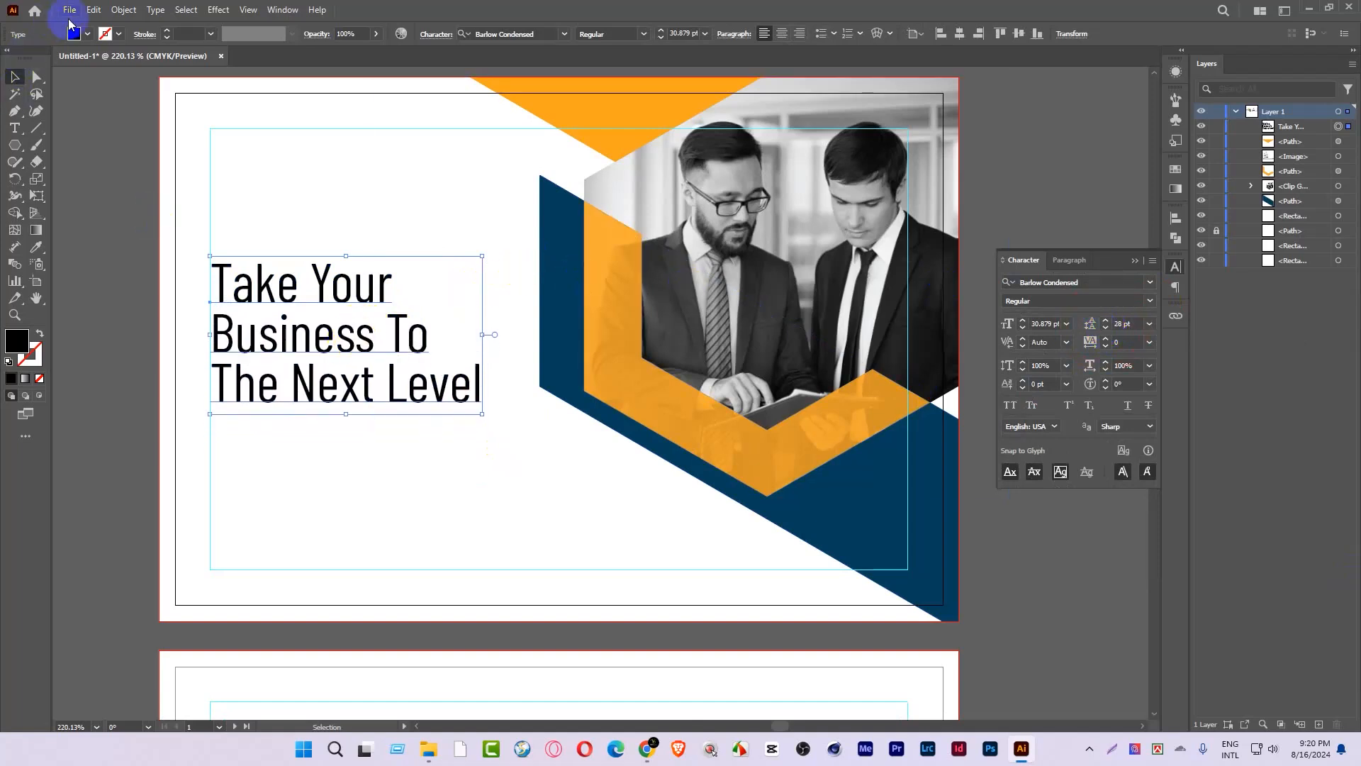
Step: Fill the headline with C=0 M=0 Y=0 K=80, and make the word "Business" Bold in the orange of the upper triangle
click(86, 34)
click(40, 106)
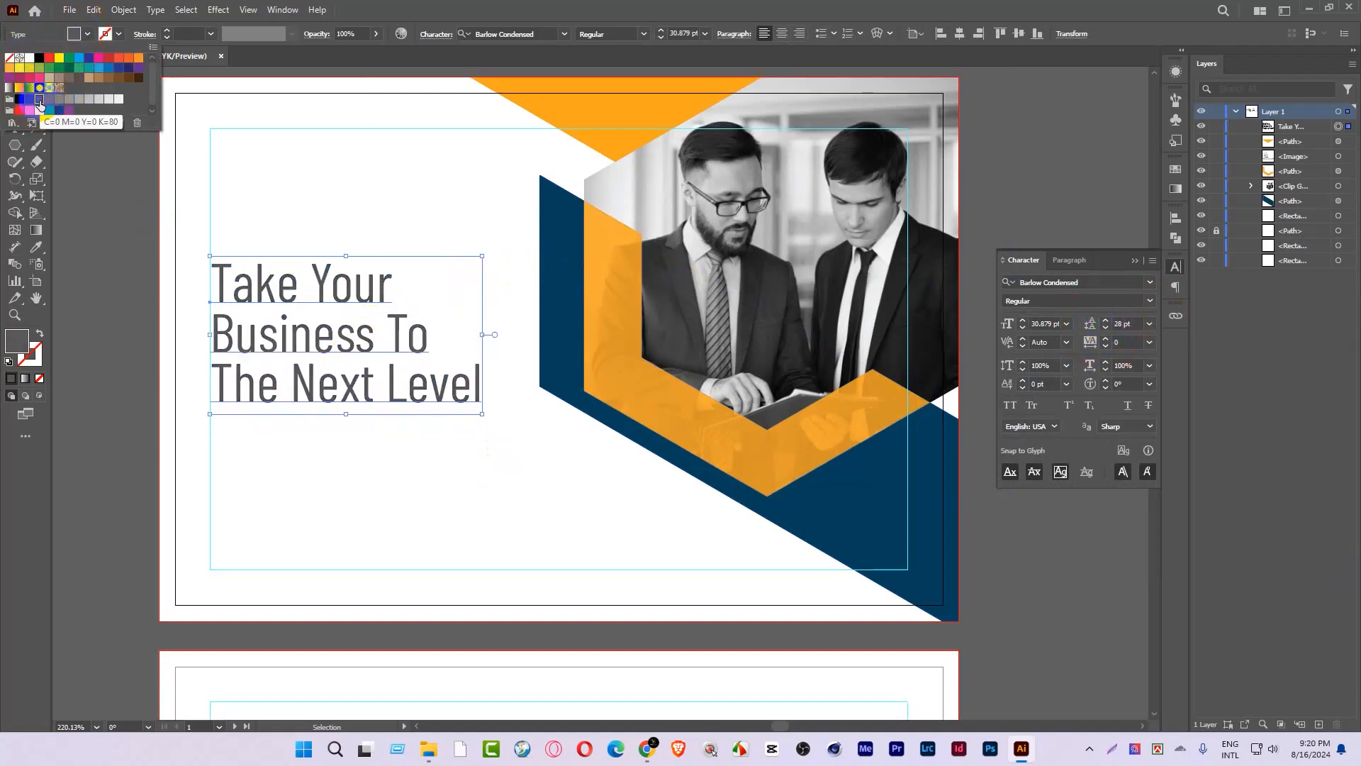
double_click(303, 326)
triple_click(299, 339)
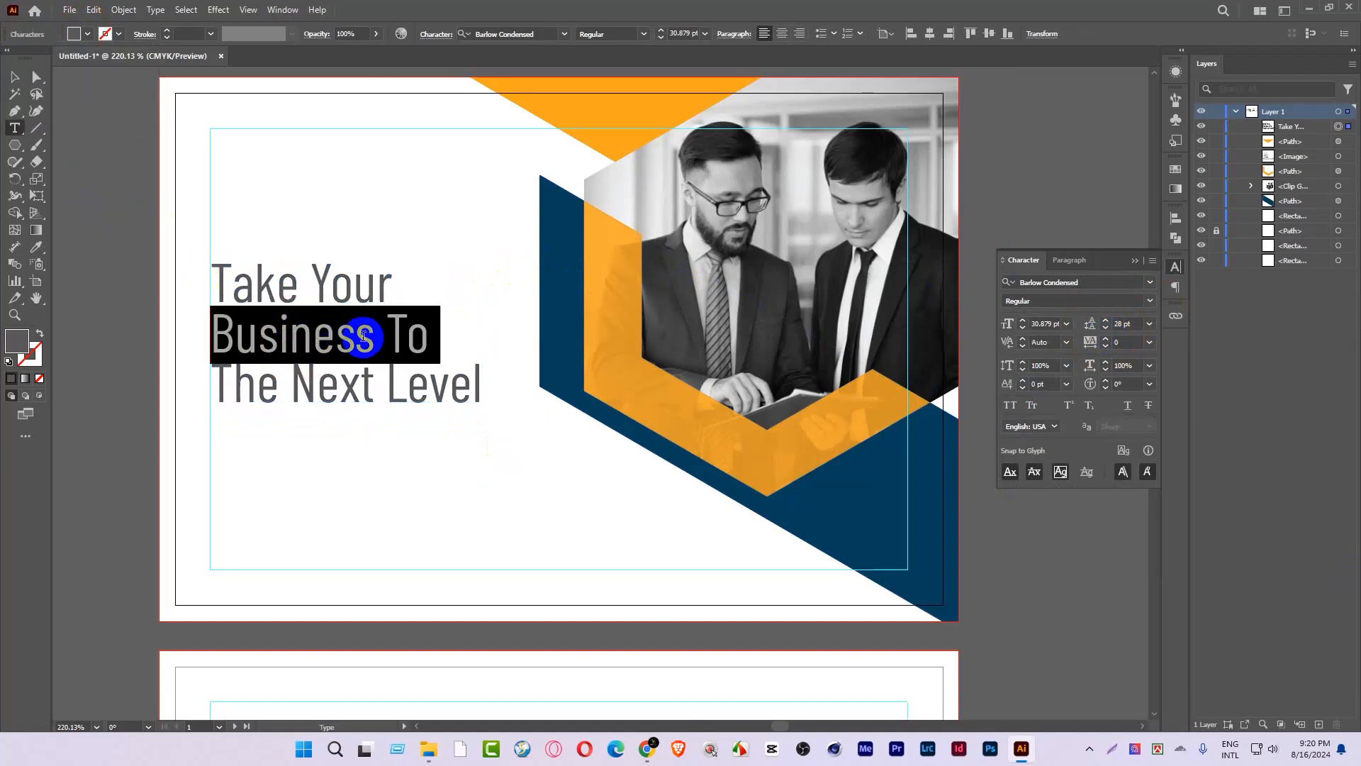
drag(372, 339, 204, 343)
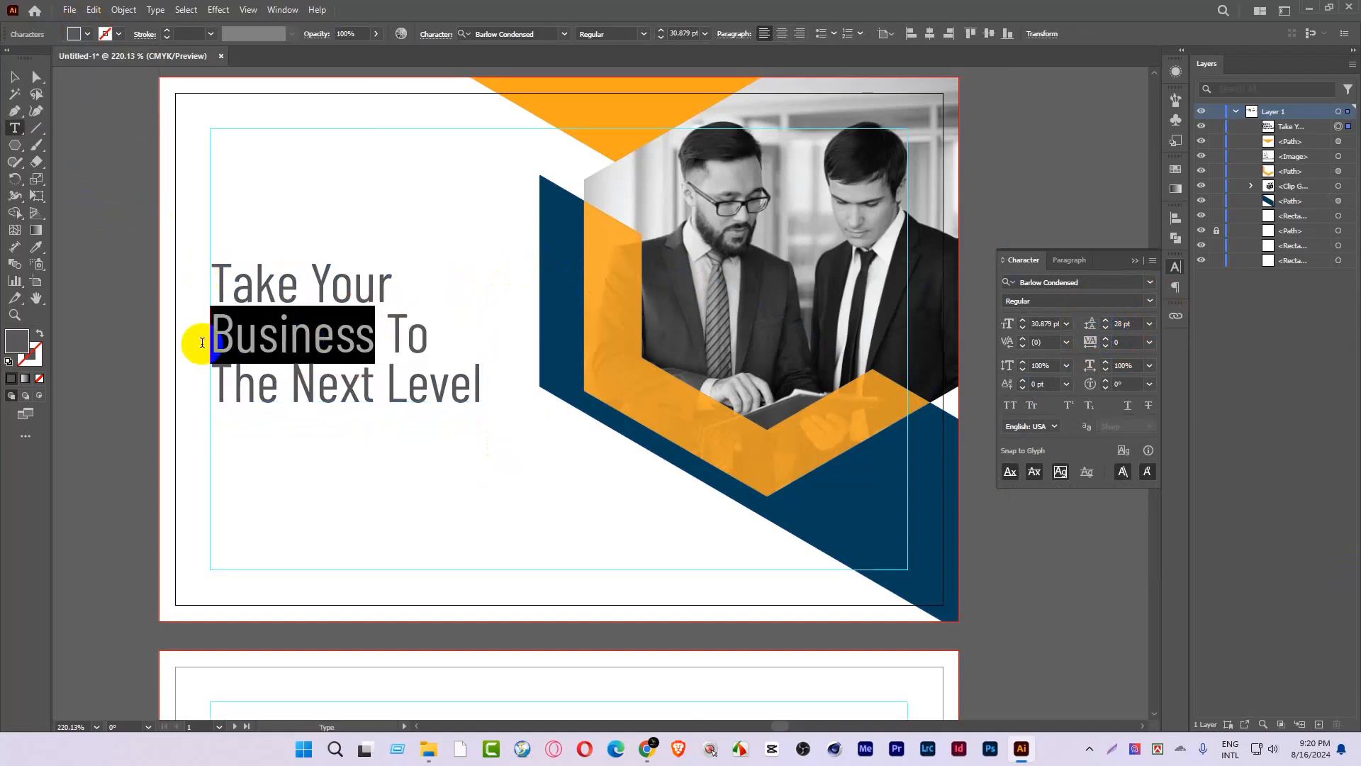
click(643, 34)
click(611, 245)
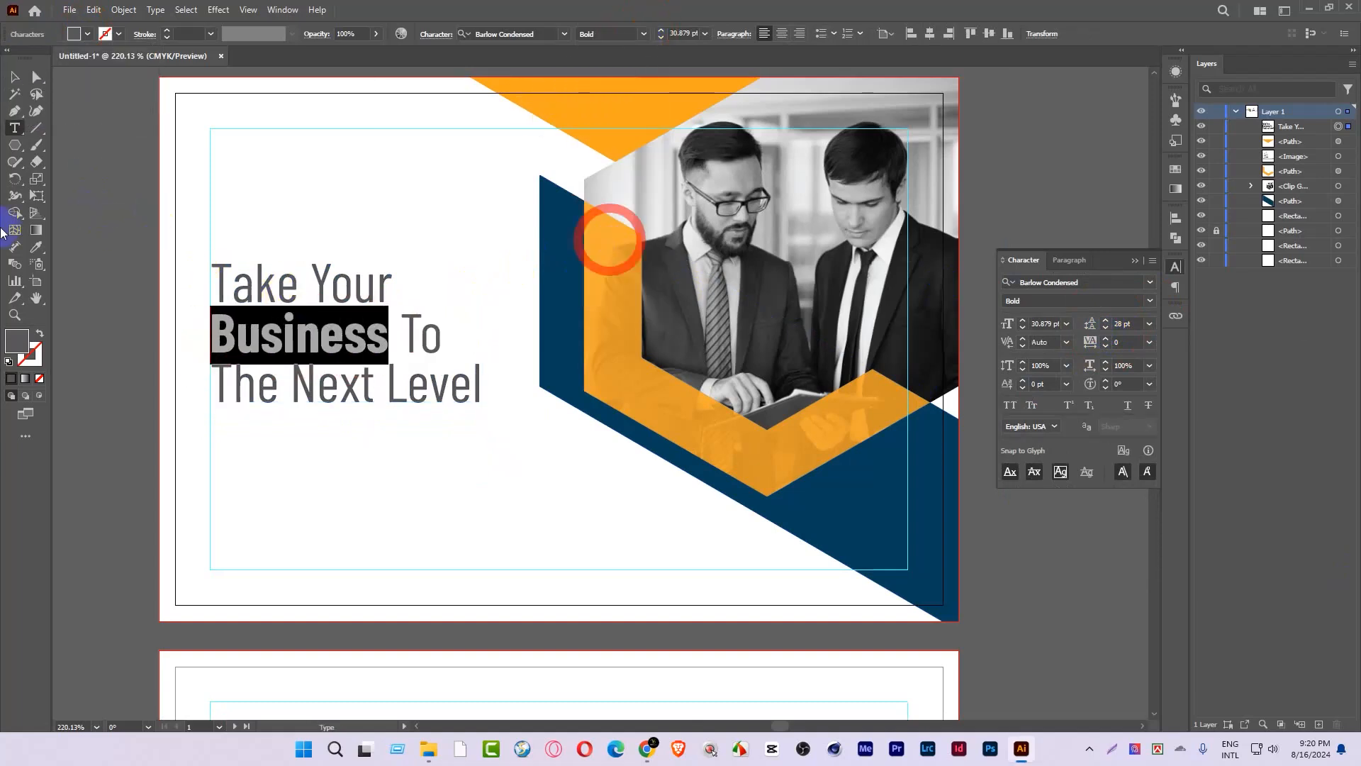
click(36, 247)
click(617, 135)
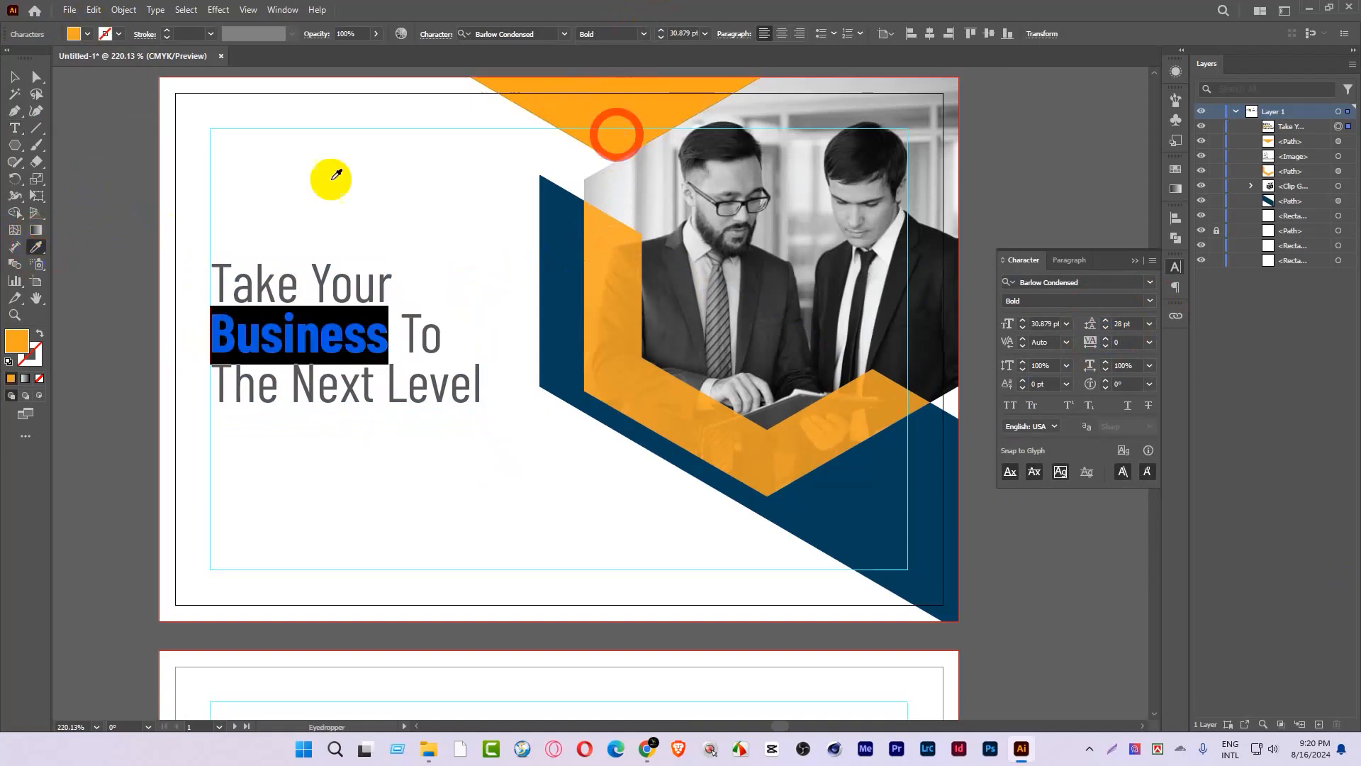
Step: Give "Next Level" the same orange as "Business" and set it in SemiBold
click(14, 127)
drag(291, 388, 483, 397)
click(306, 319)
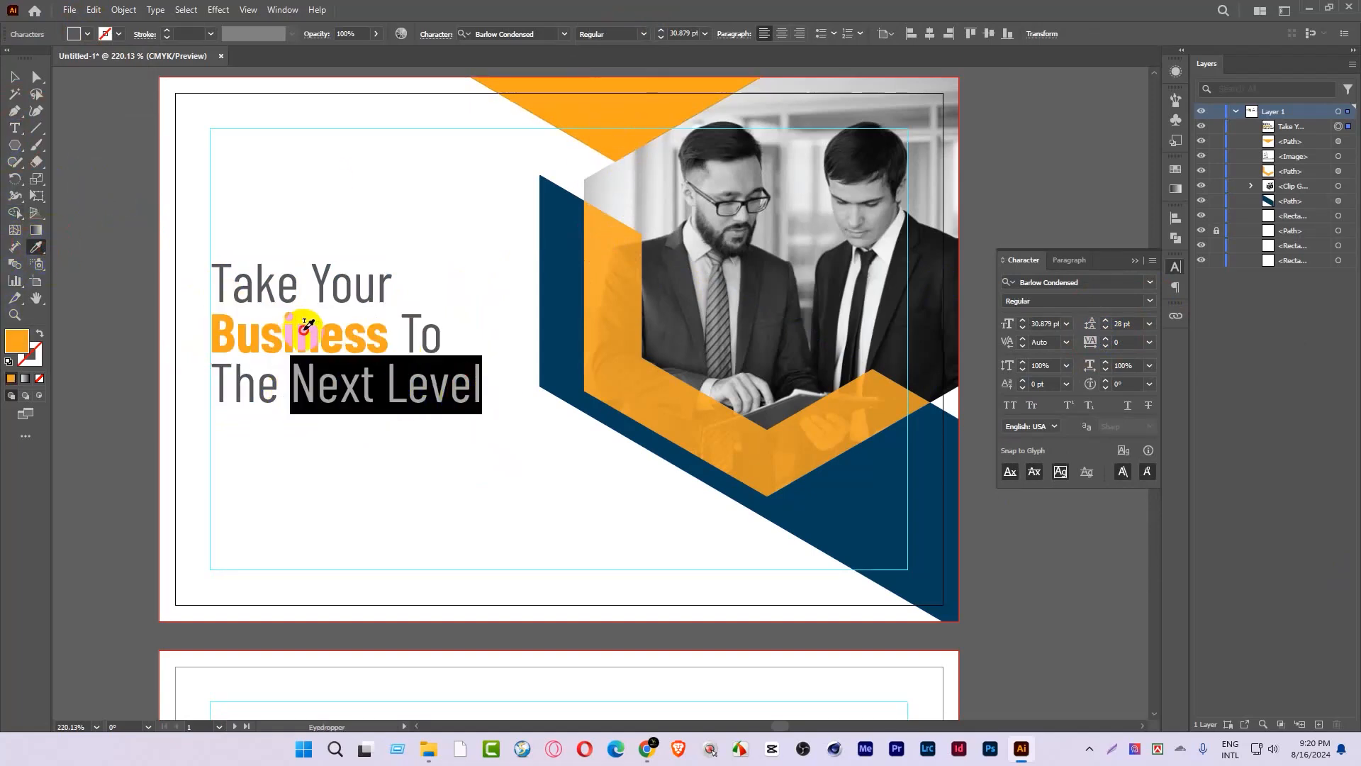
click(648, 35)
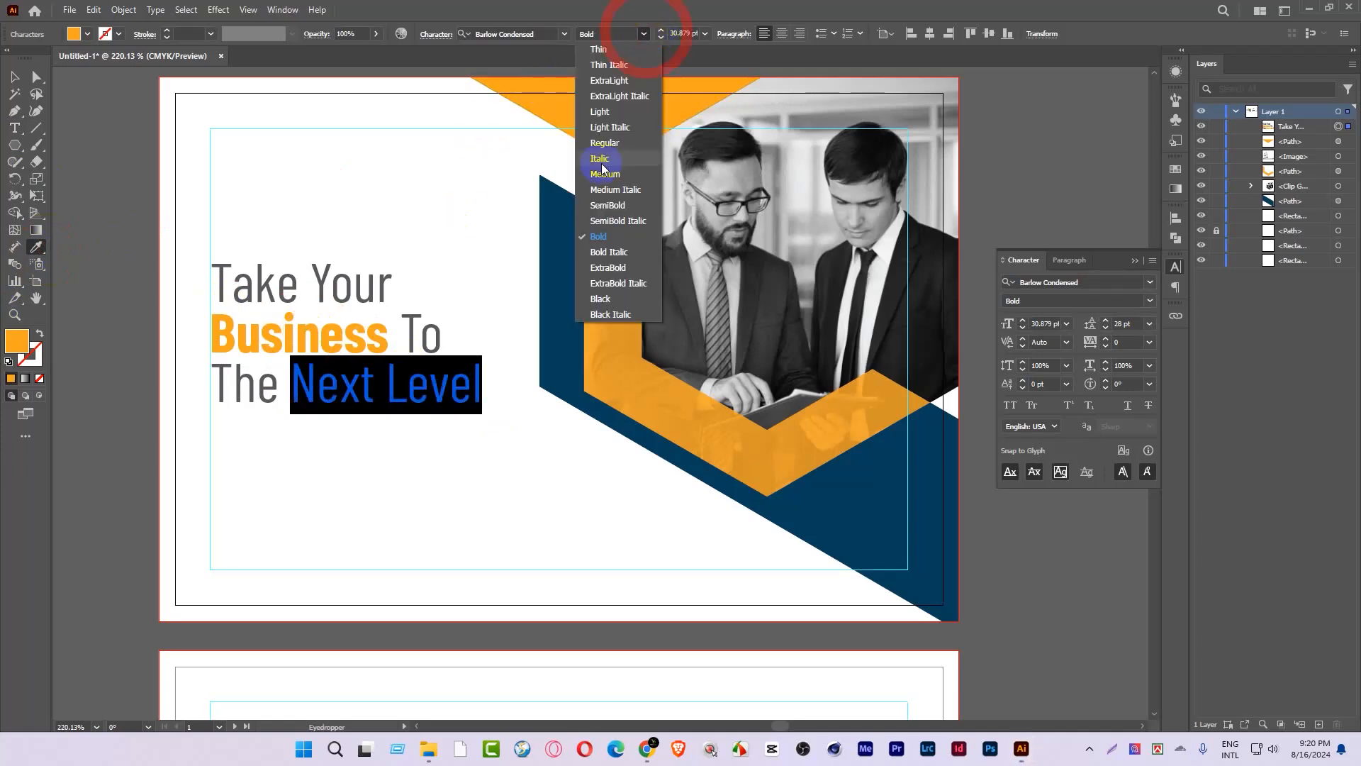
click(616, 205)
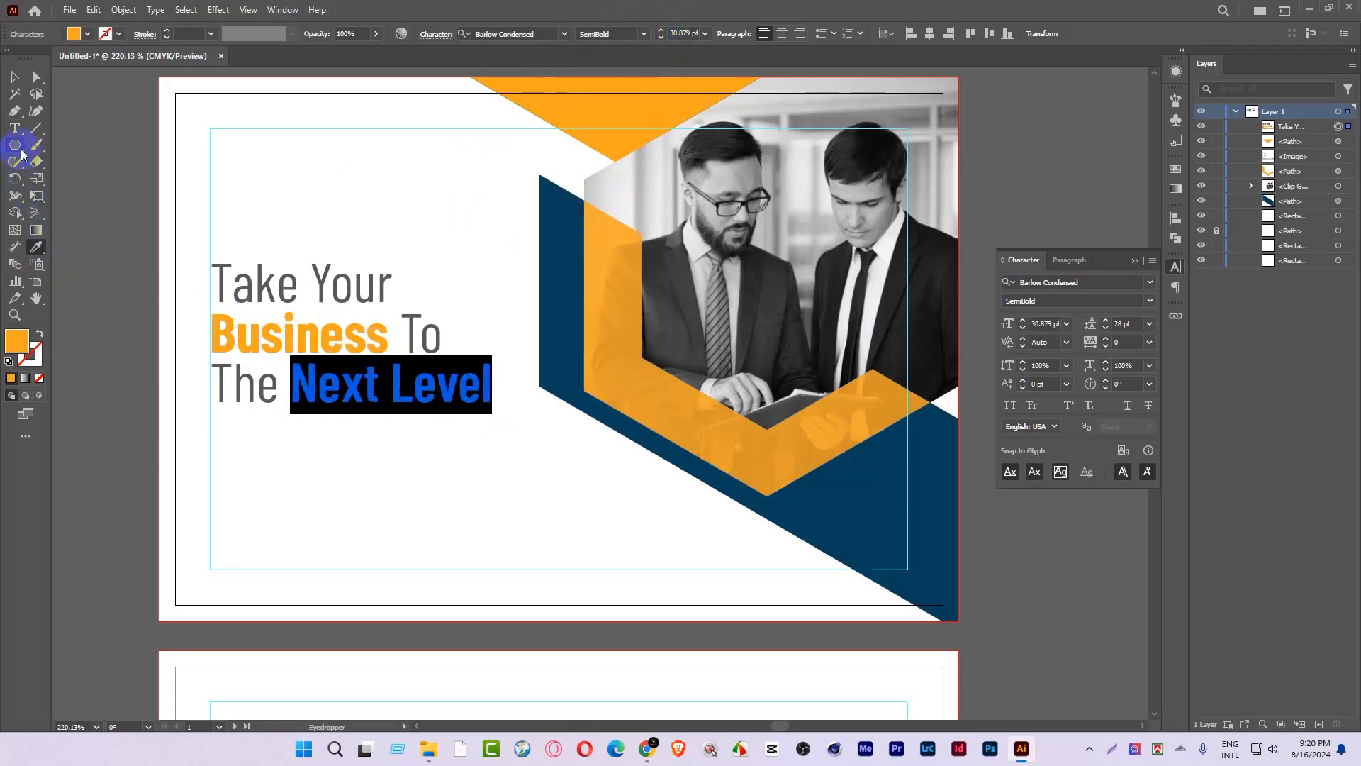
Step: Match the word "Business" to the SemiBold orange style of "Next Level"
click(15, 128)
drag(386, 332, 186, 330)
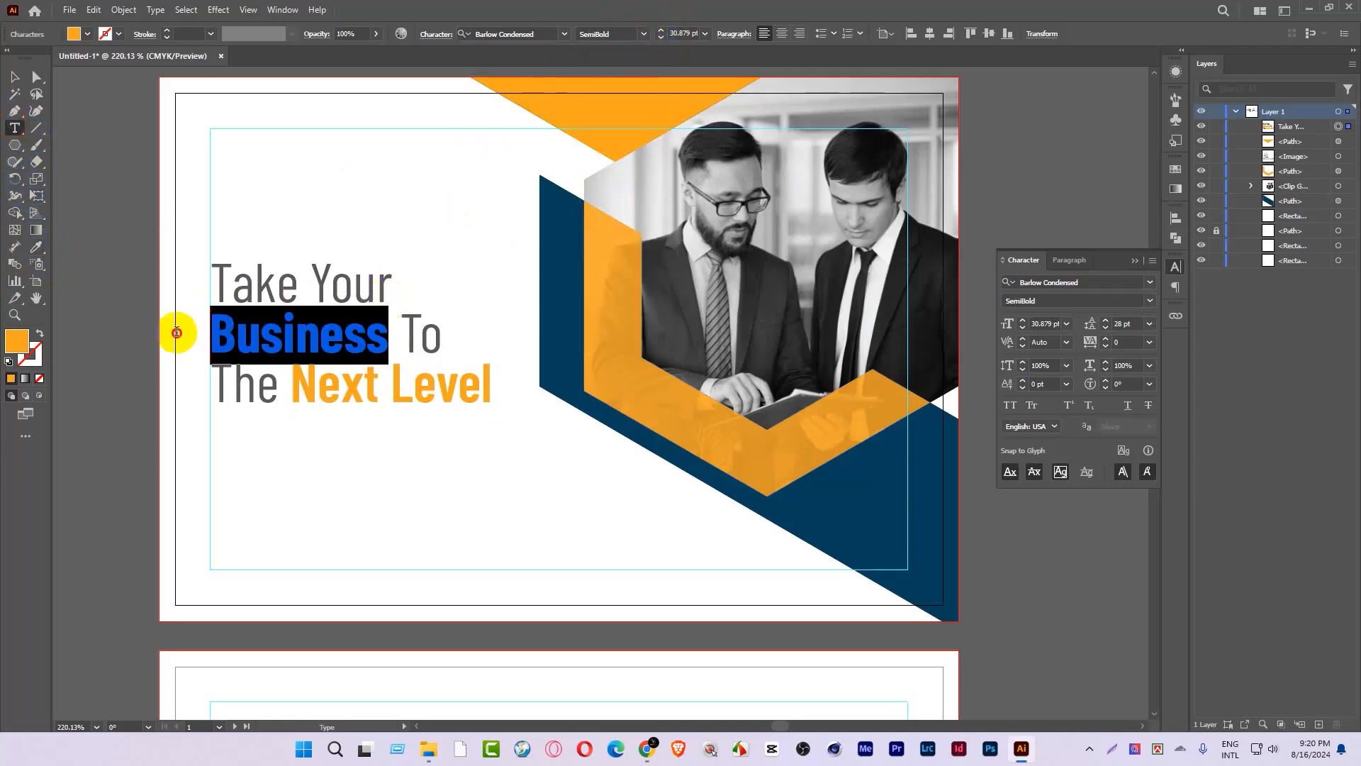
click(365, 386)
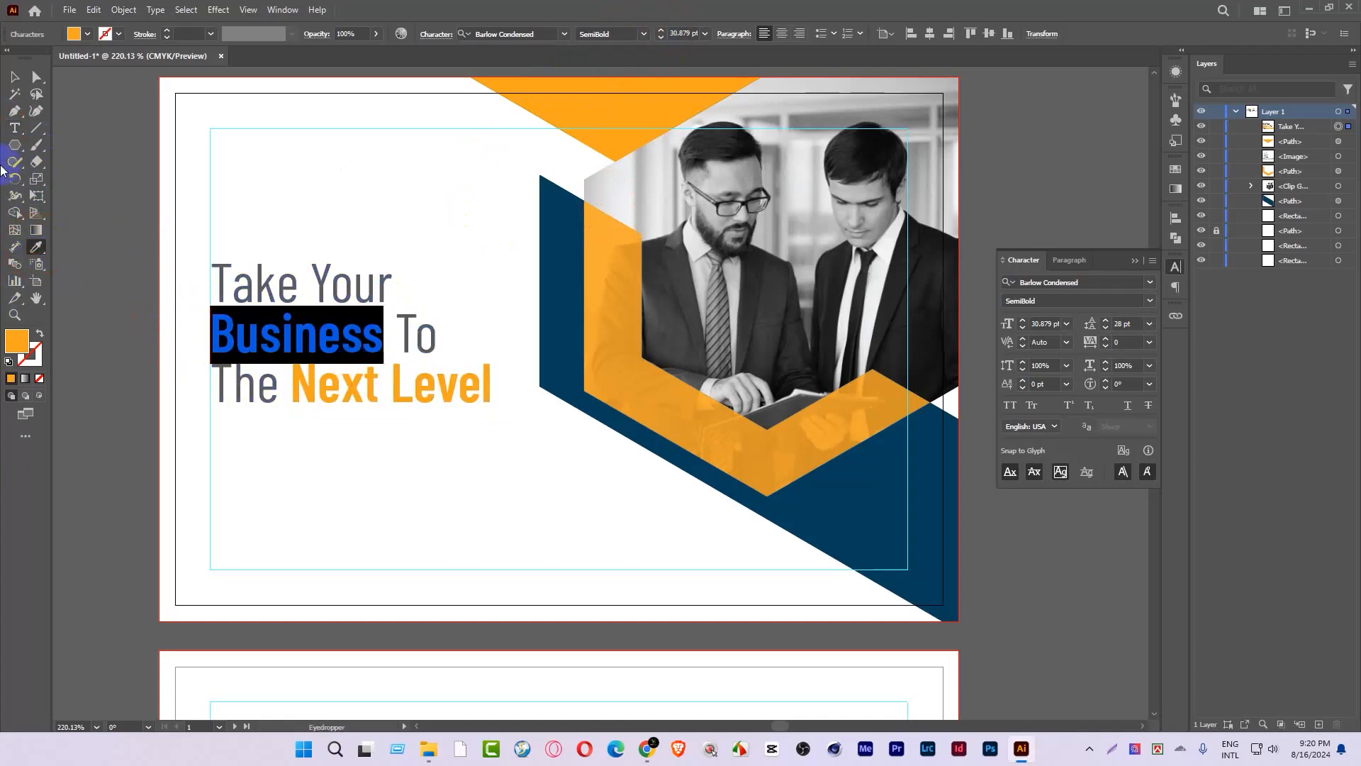
click(14, 76)
Step: Recolor "Take Your" with the dark blue sampled from the angled shape beside the photo
click(14, 127)
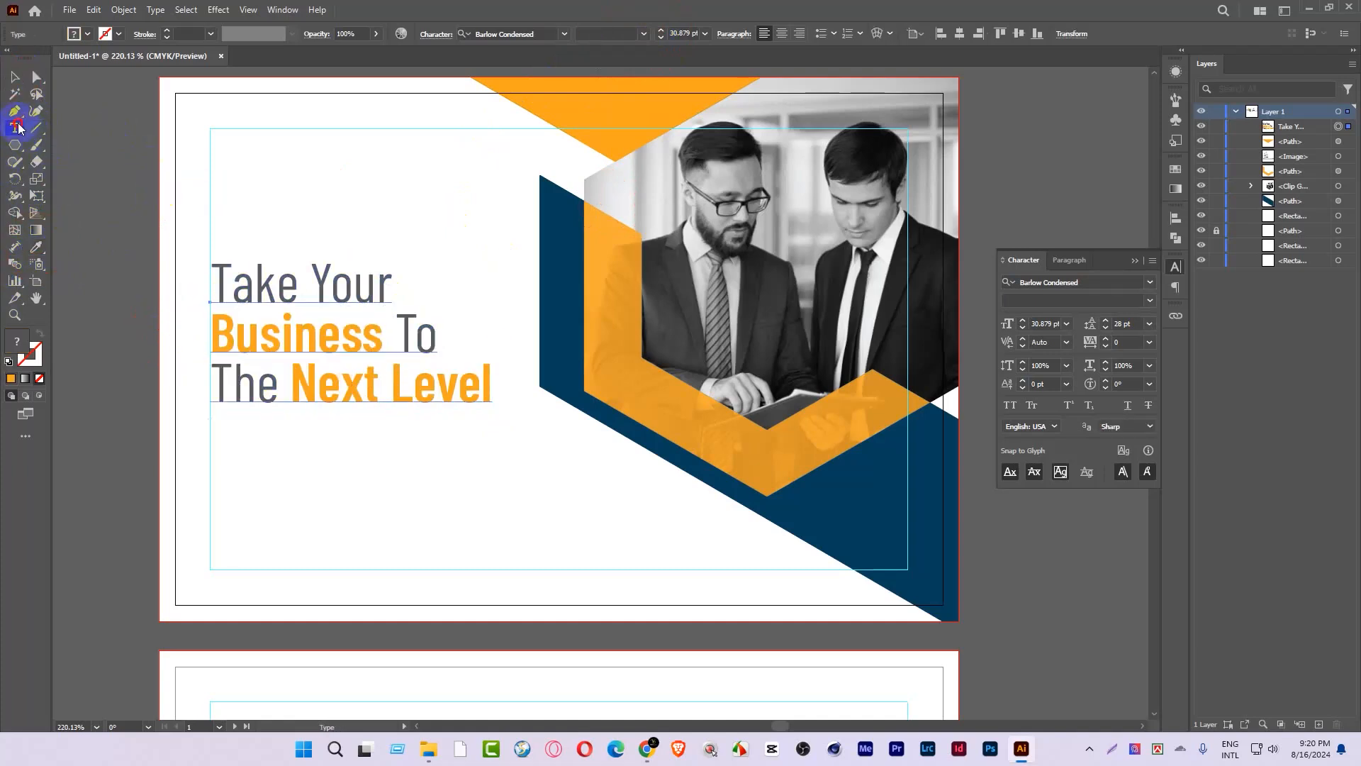
drag(392, 279, 136, 259)
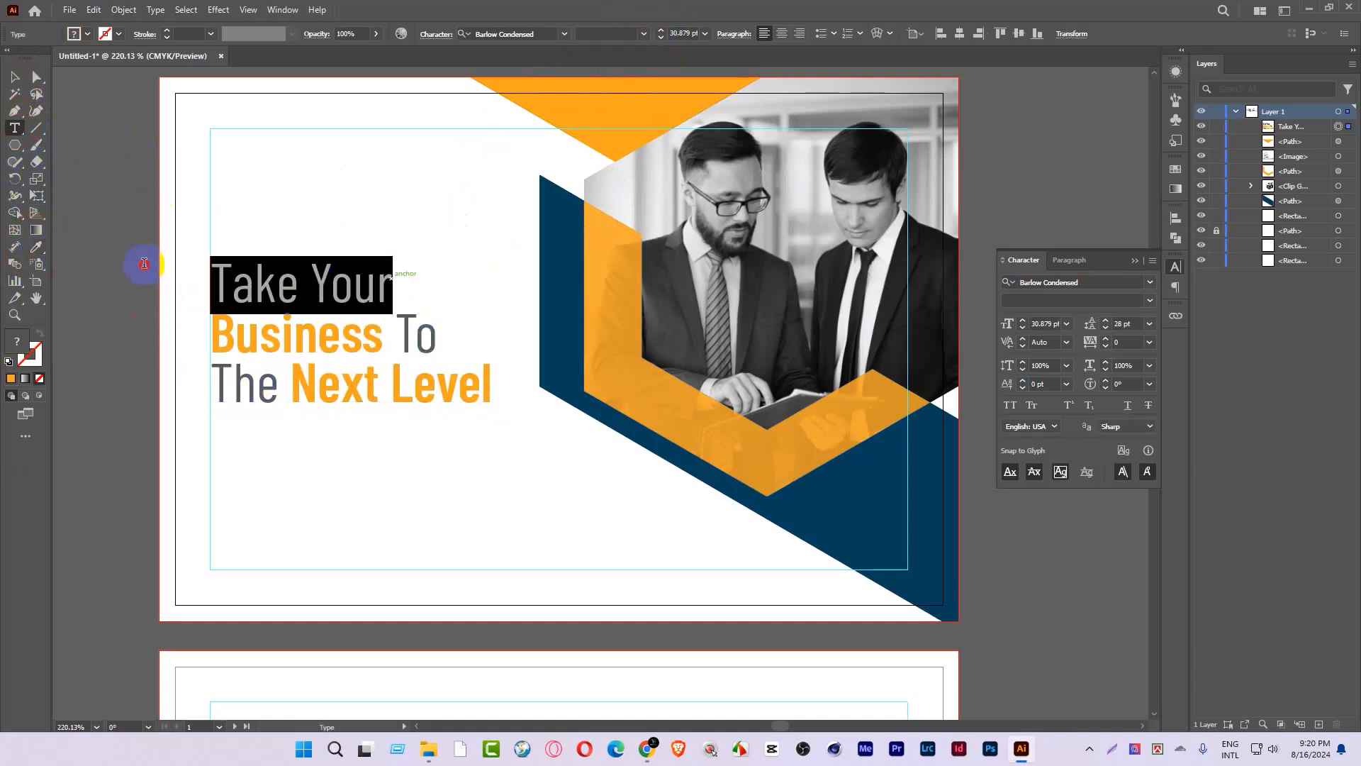
click(36, 247)
click(556, 250)
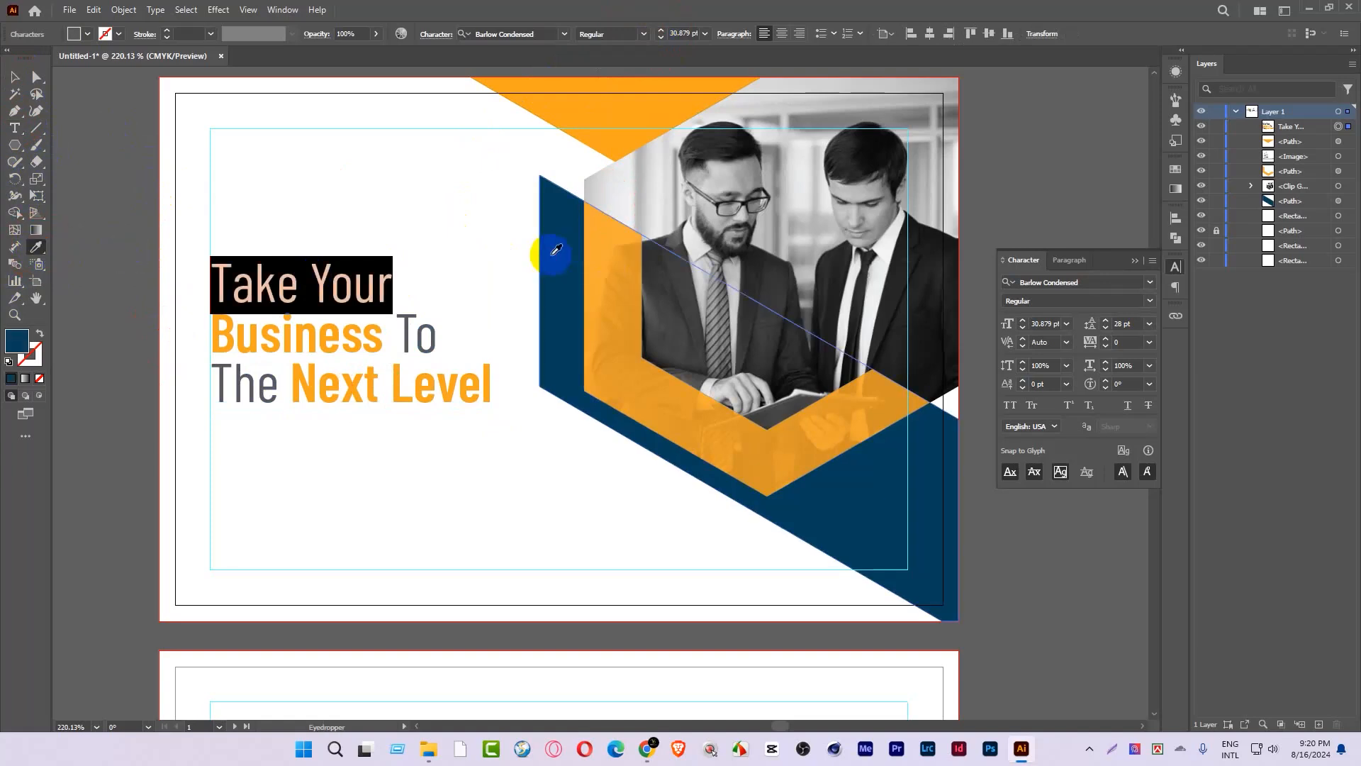
Step: Recolor "To The" in the headline with the same dark blue sampled from the angled shape
click(14, 129)
drag(394, 331, 291, 390)
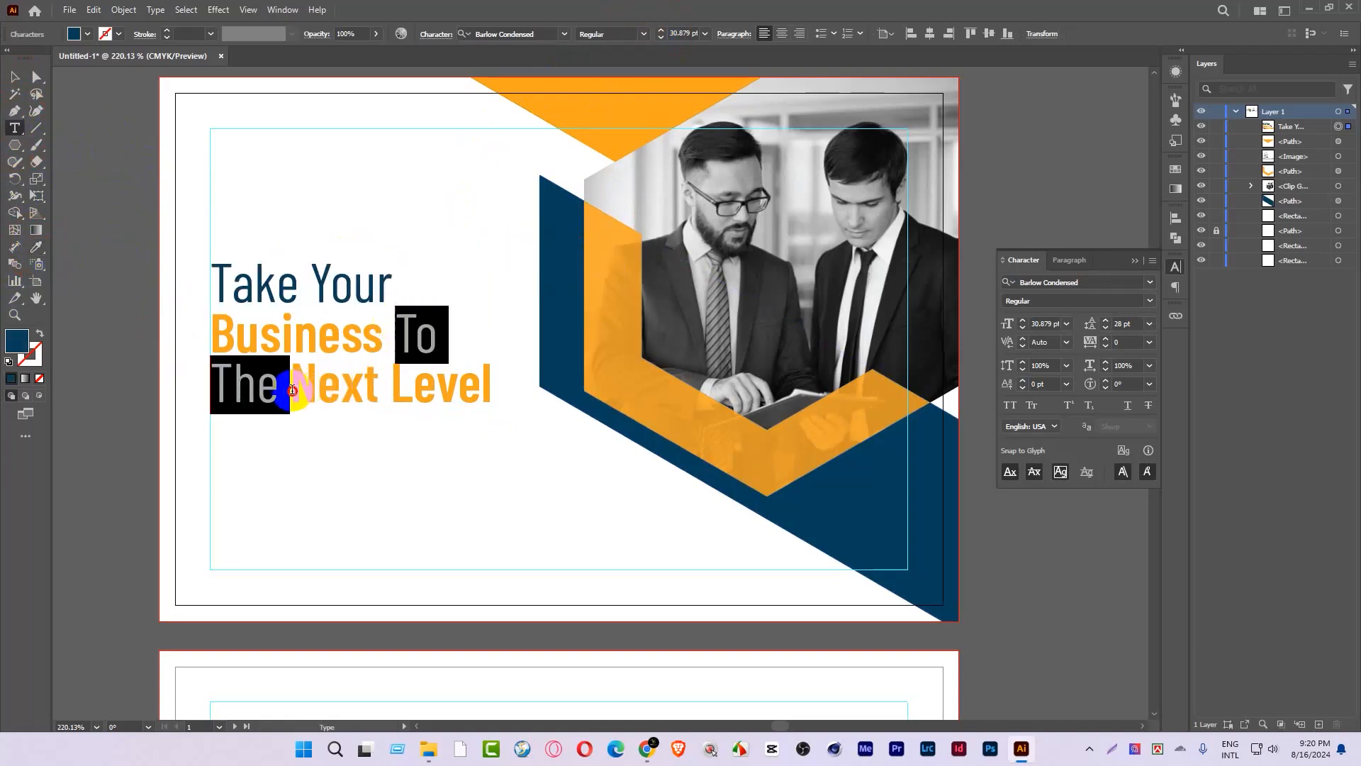
click(37, 247)
click(560, 225)
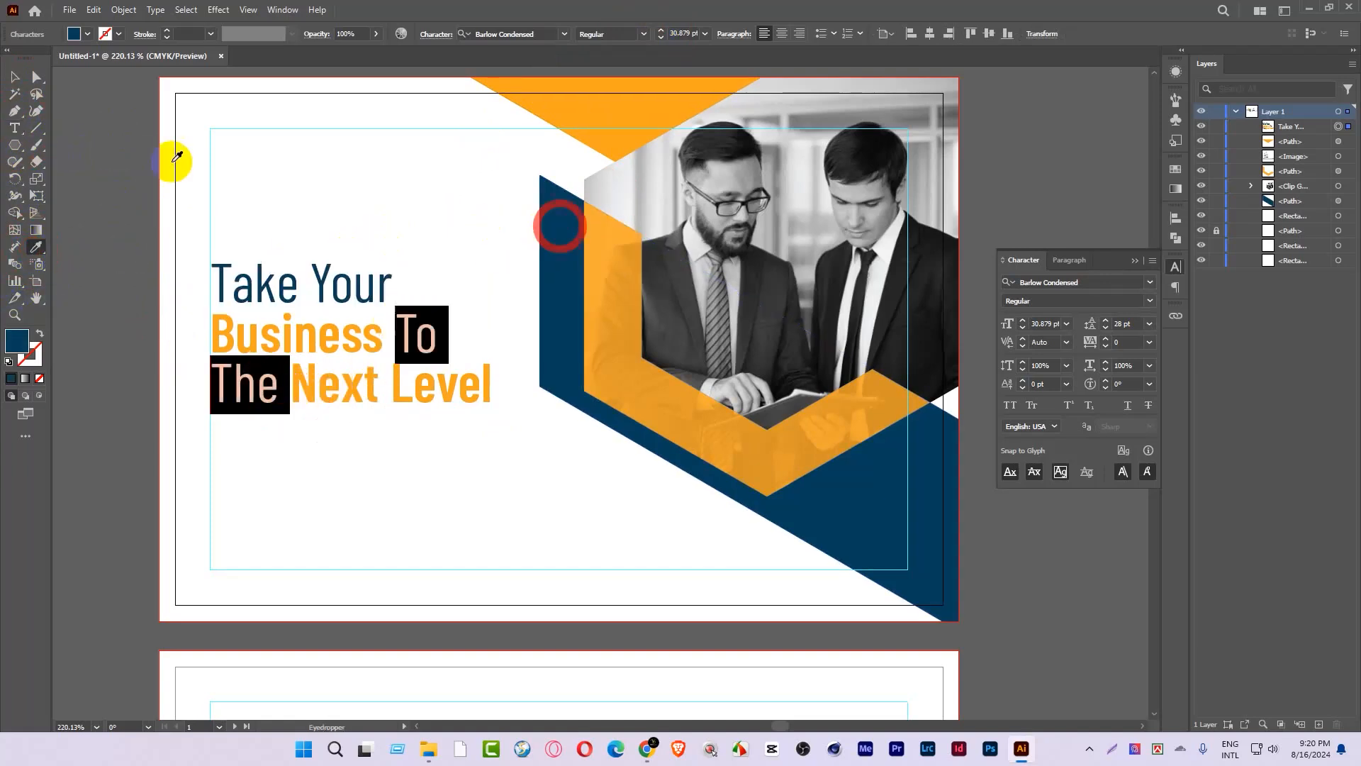
click(15, 78)
click(118, 113)
Step: Tighten the headline's leading to 27 pt
key(ctrl+space)
drag(408, 253, 370, 360)
click(370, 360)
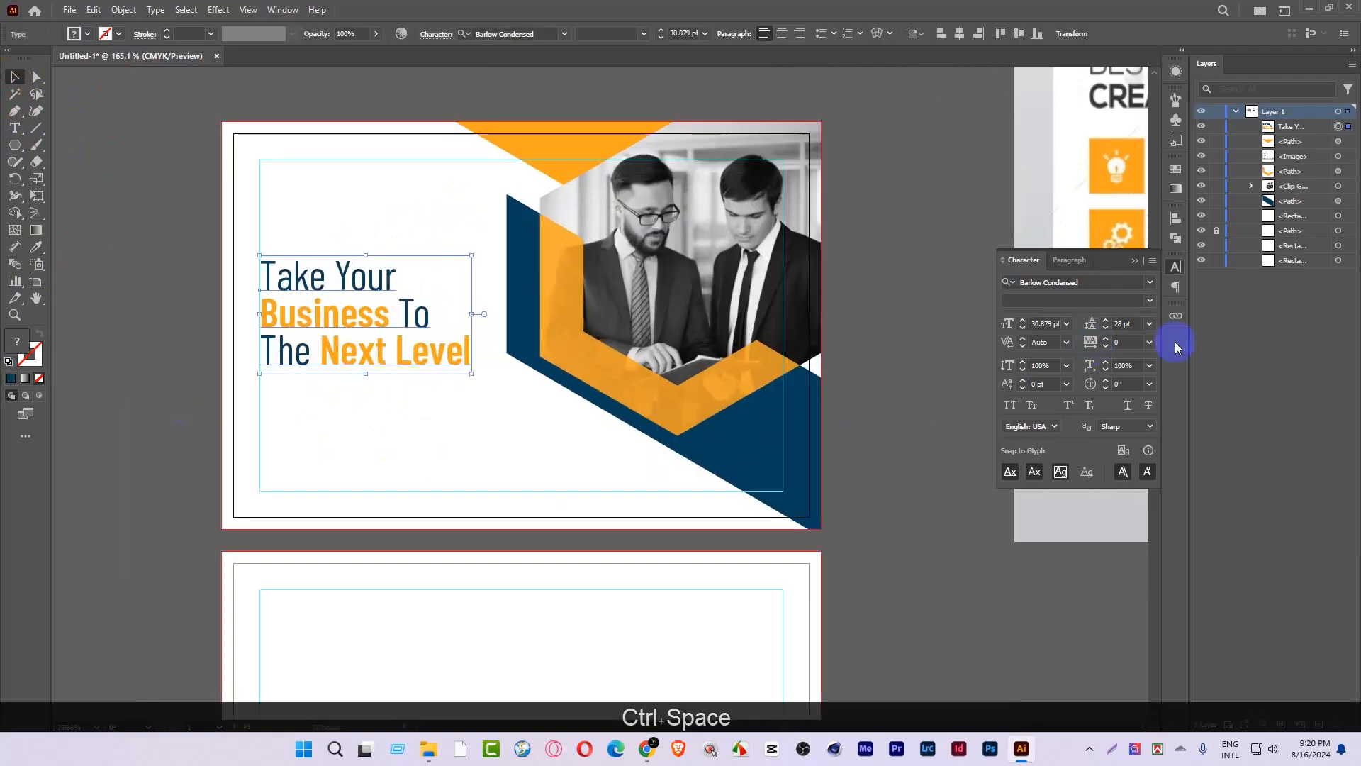
click(1106, 329)
click(1106, 329)
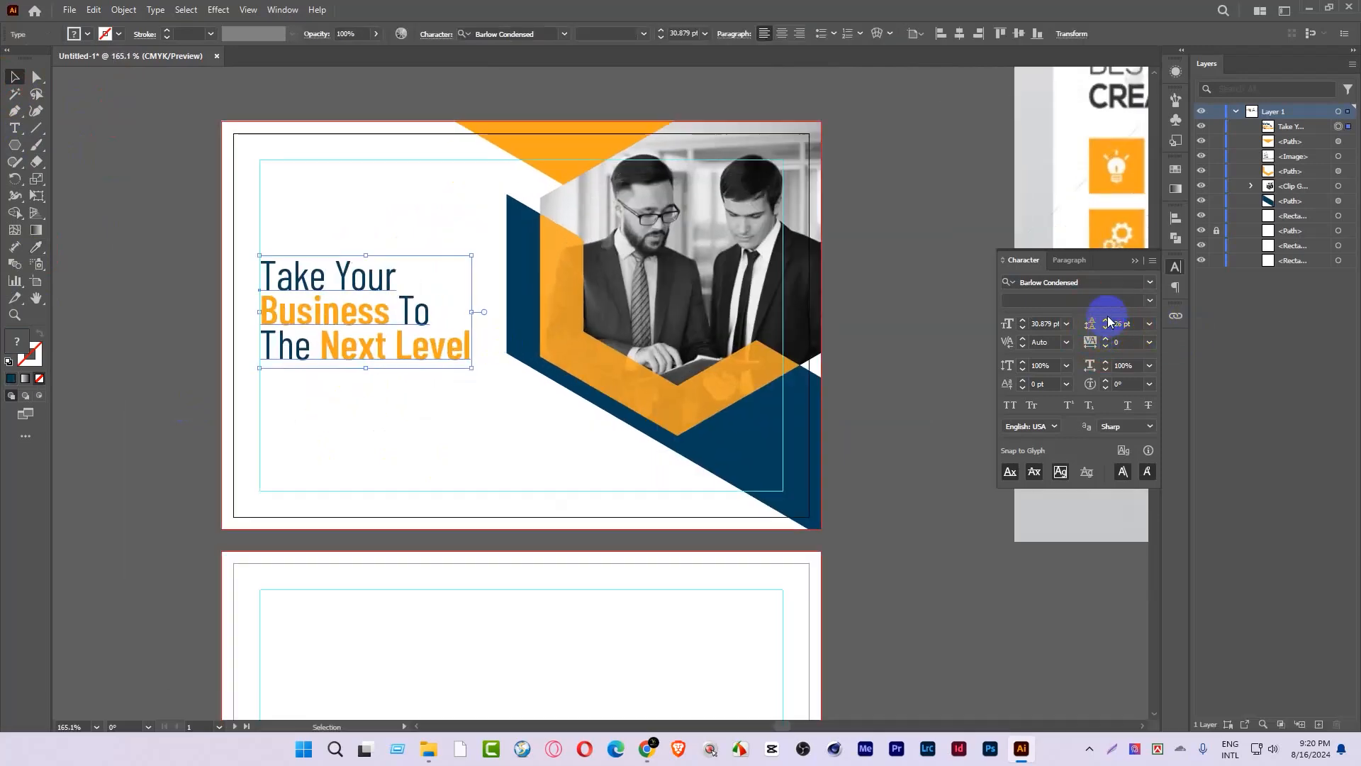
click(1107, 321)
drag(410, 292, 428, 405)
drag(428, 407, 340, 370)
click(228, 273)
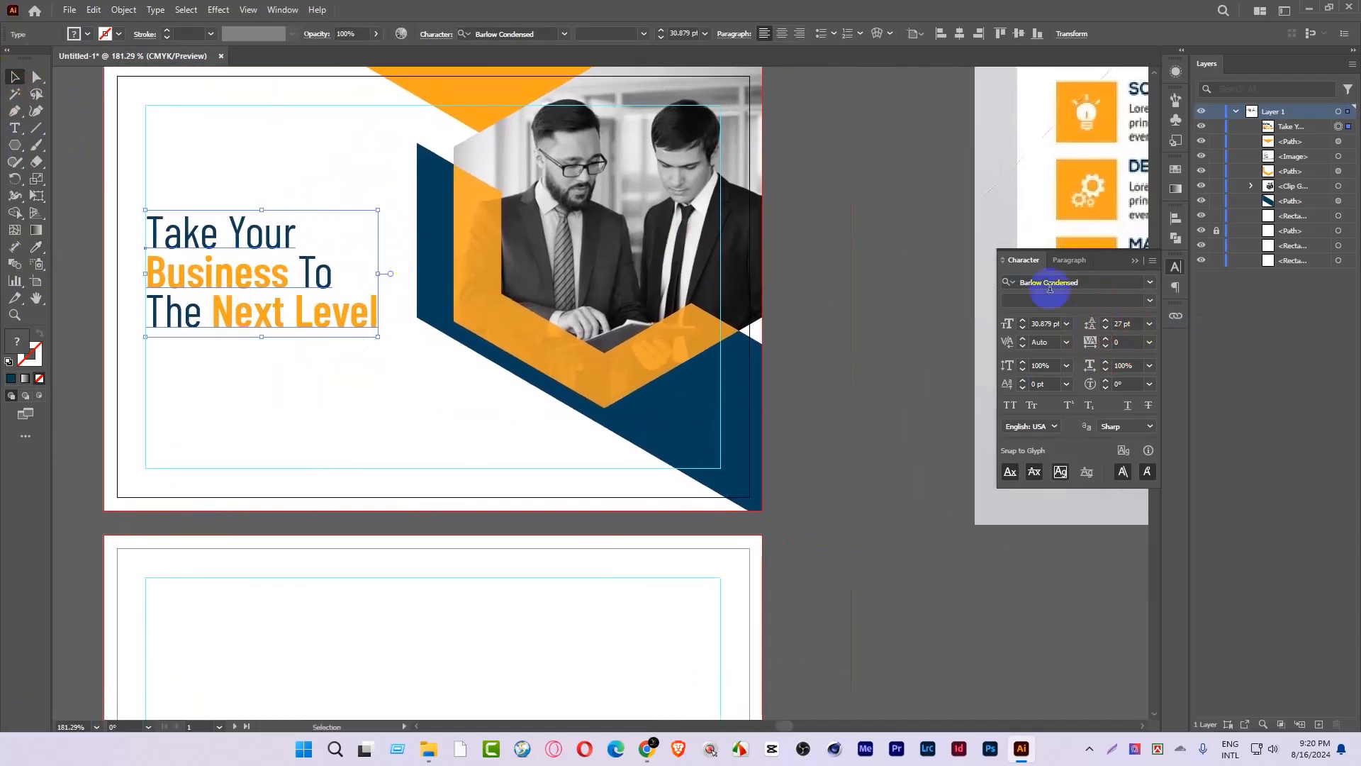
Step: Preview alternative fonts from the font list on the headline
click(1139, 284)
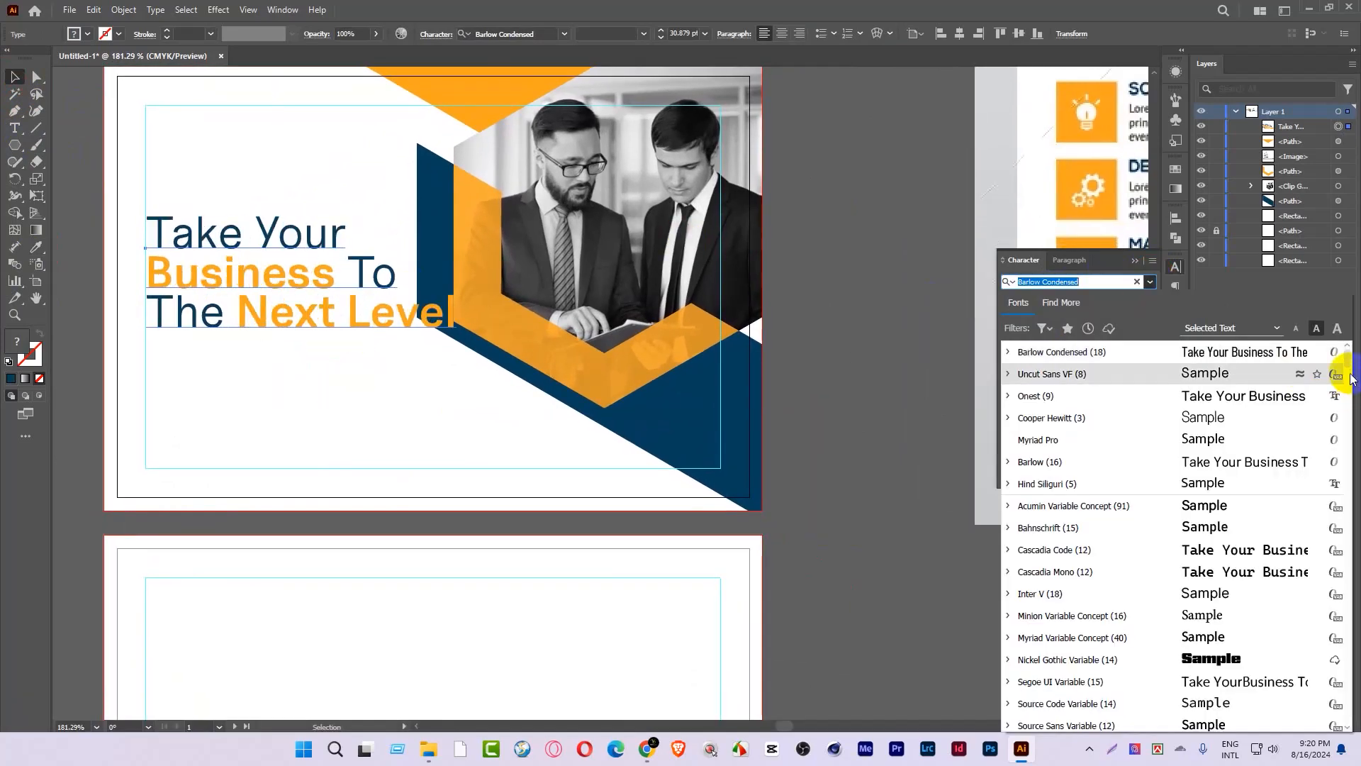
key(Down)
key(Down)
key(Down)
key(Down)
key(Down)
key(Down)
key(Down)
key(Down)
key(Down)
key(Down)
key(Down)
key(Down)
key(Down)
key(Down)
key(Down)
key(Down)
key(Down)
key(Down)
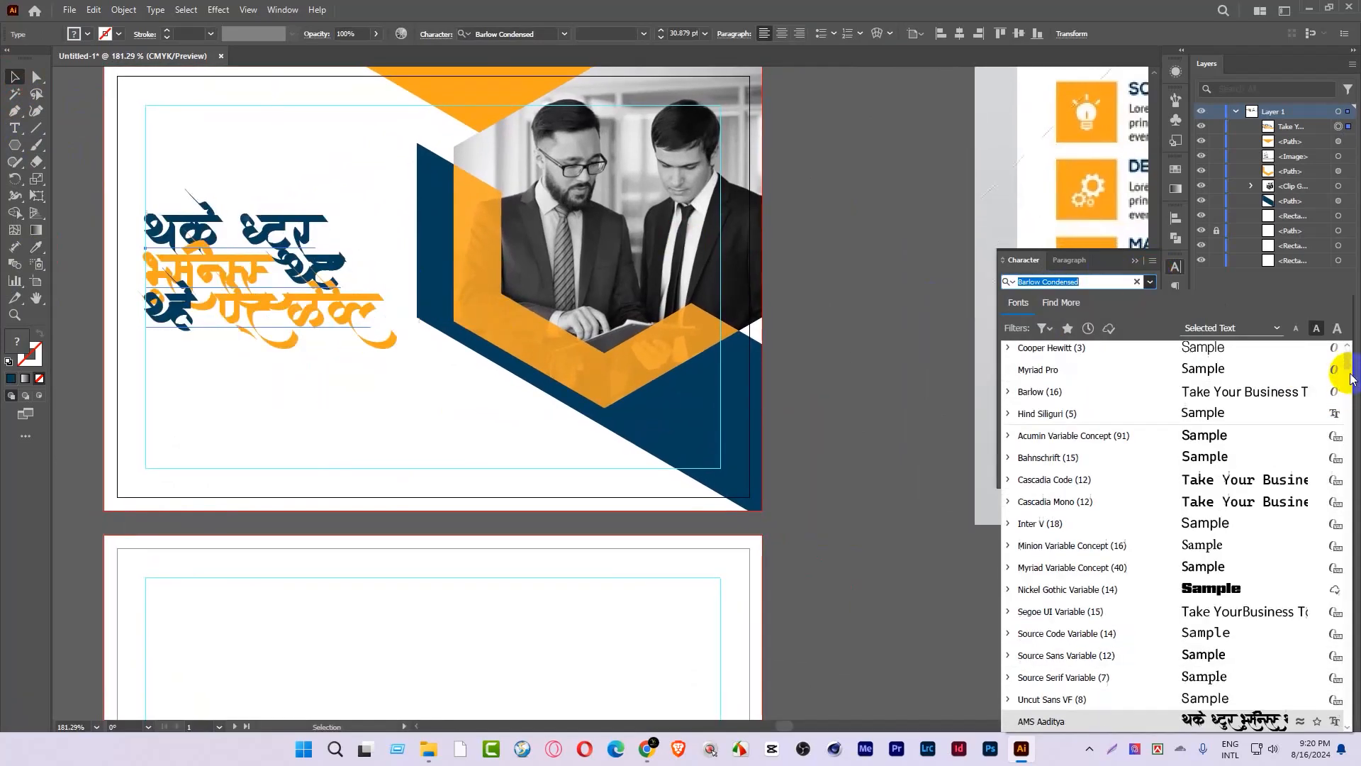
key(Down)
key(Down)
key(Down)
key(Down)
key(Down)
key(Down)
key(Down)
key(Down)
key(Down)
key(Down)
key(Down)
key(Down)
key(Down)
key(Down)
key(Down)
key(Down)
key(Down)
key(Down)
key(Down)
key(Down)
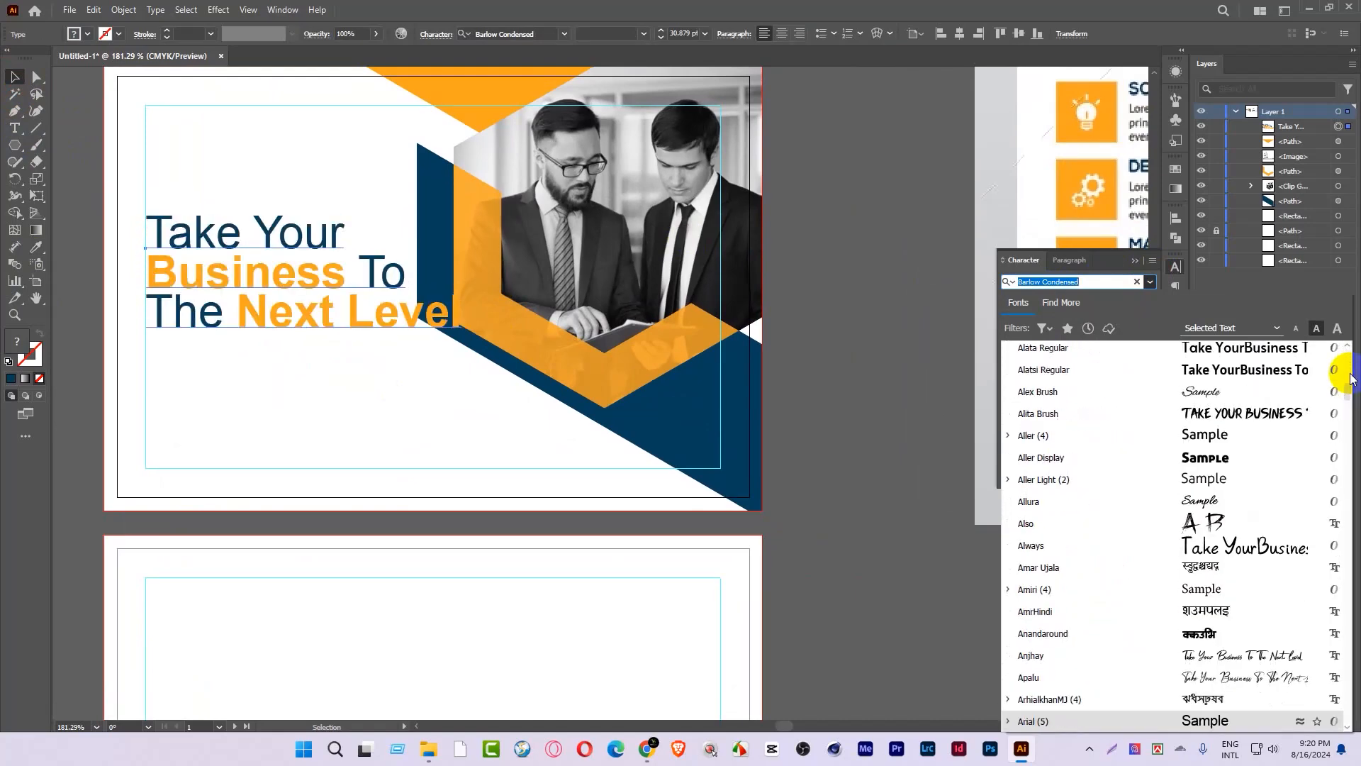
key(Down)
key(Down)
key(Down)
key(Down)
key(Down)
key(Down)
key(Down)
key(Down)
key(Down)
key(Down)
key(Down)
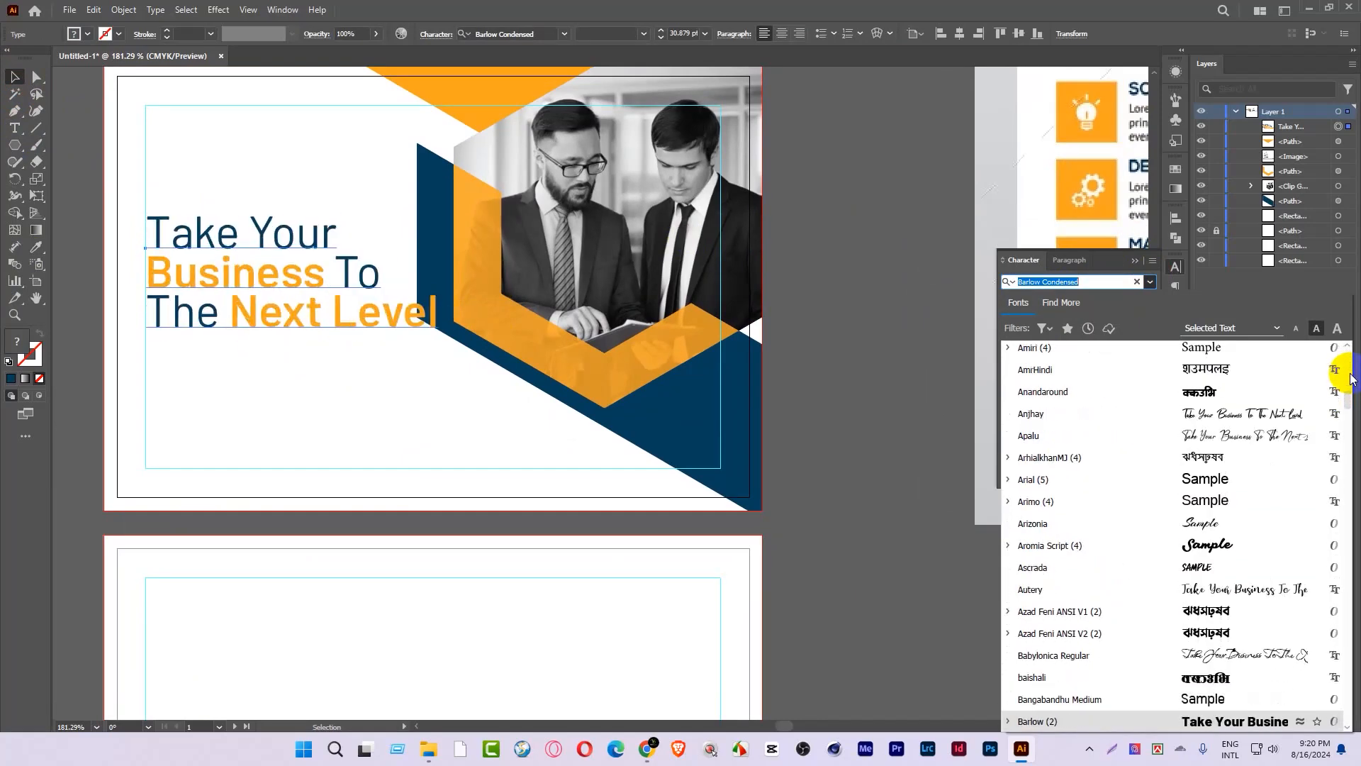
key(Up)
key(Page_Up)
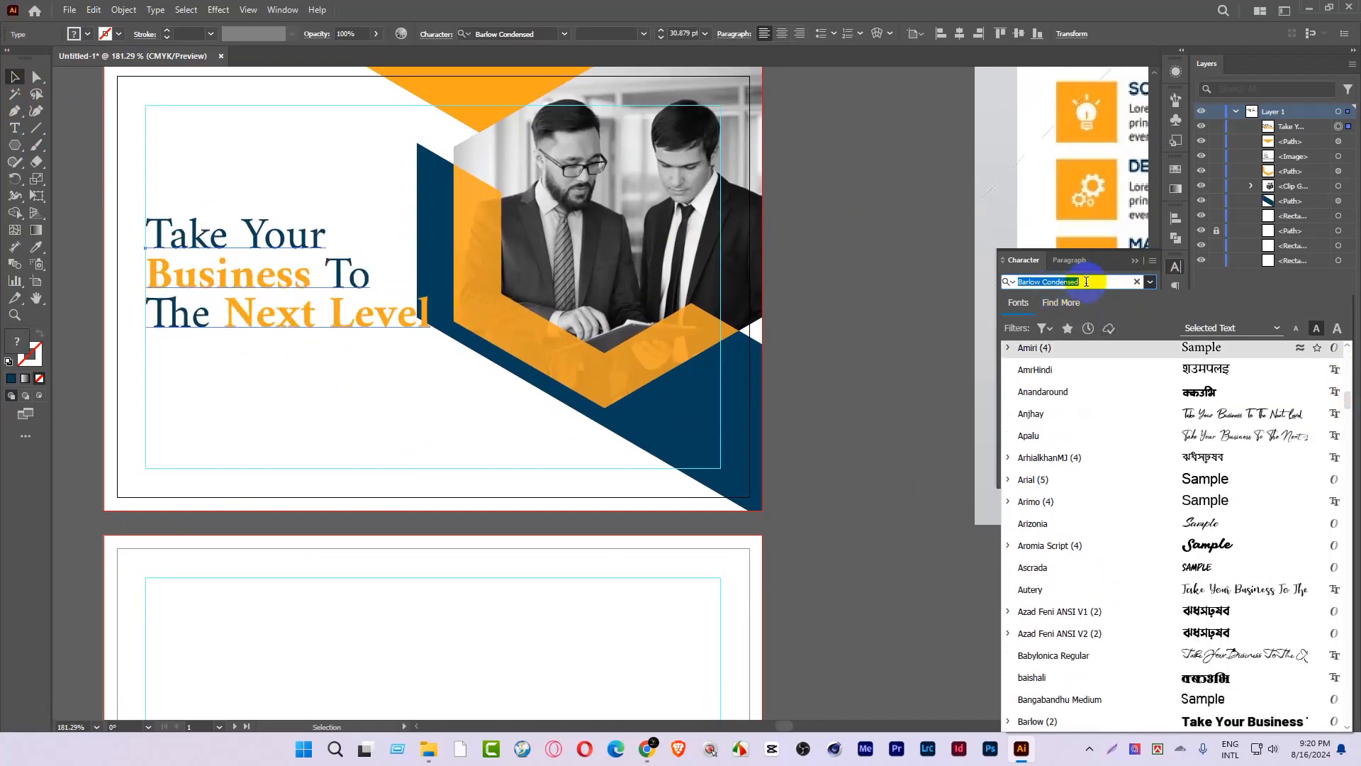
Step: Search the fonts for "one", preview a match on the headline, and leave the font choice without applying it
text(one)
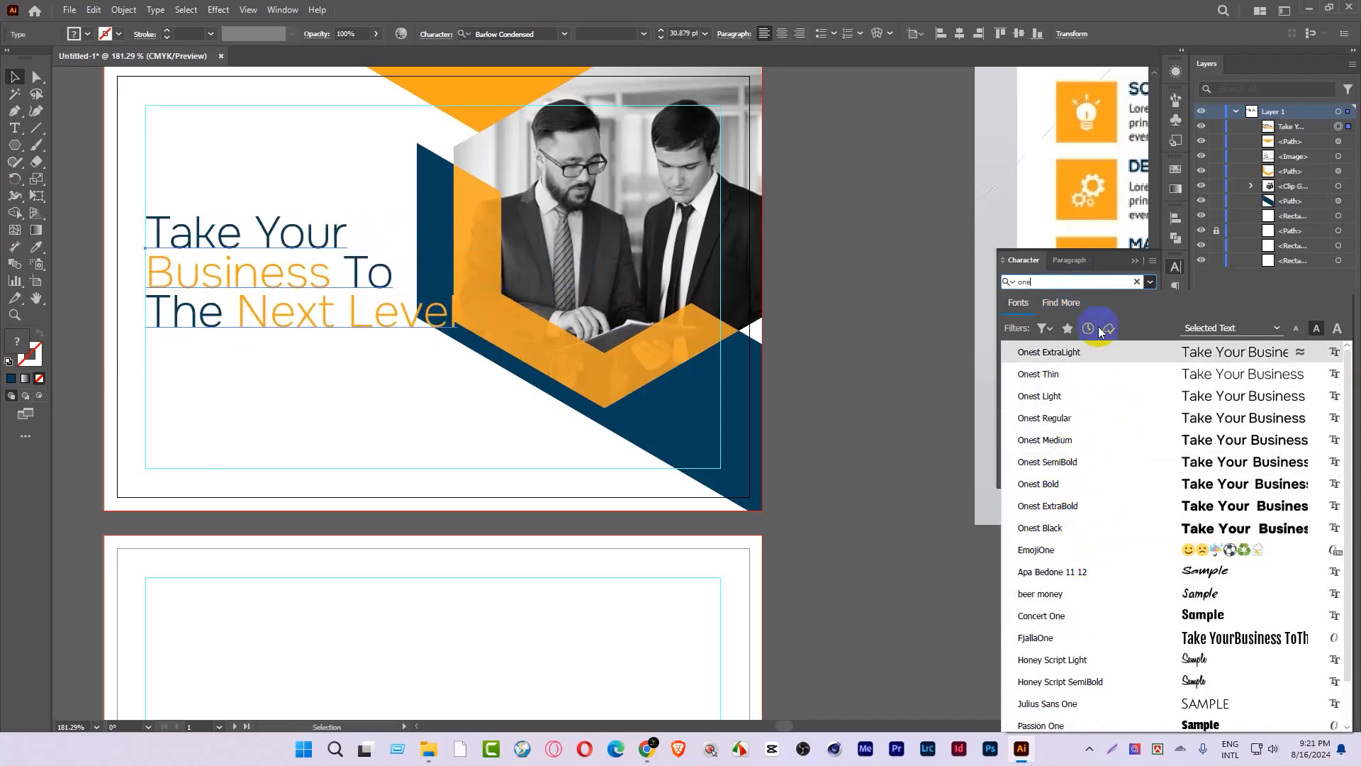
click(1138, 281)
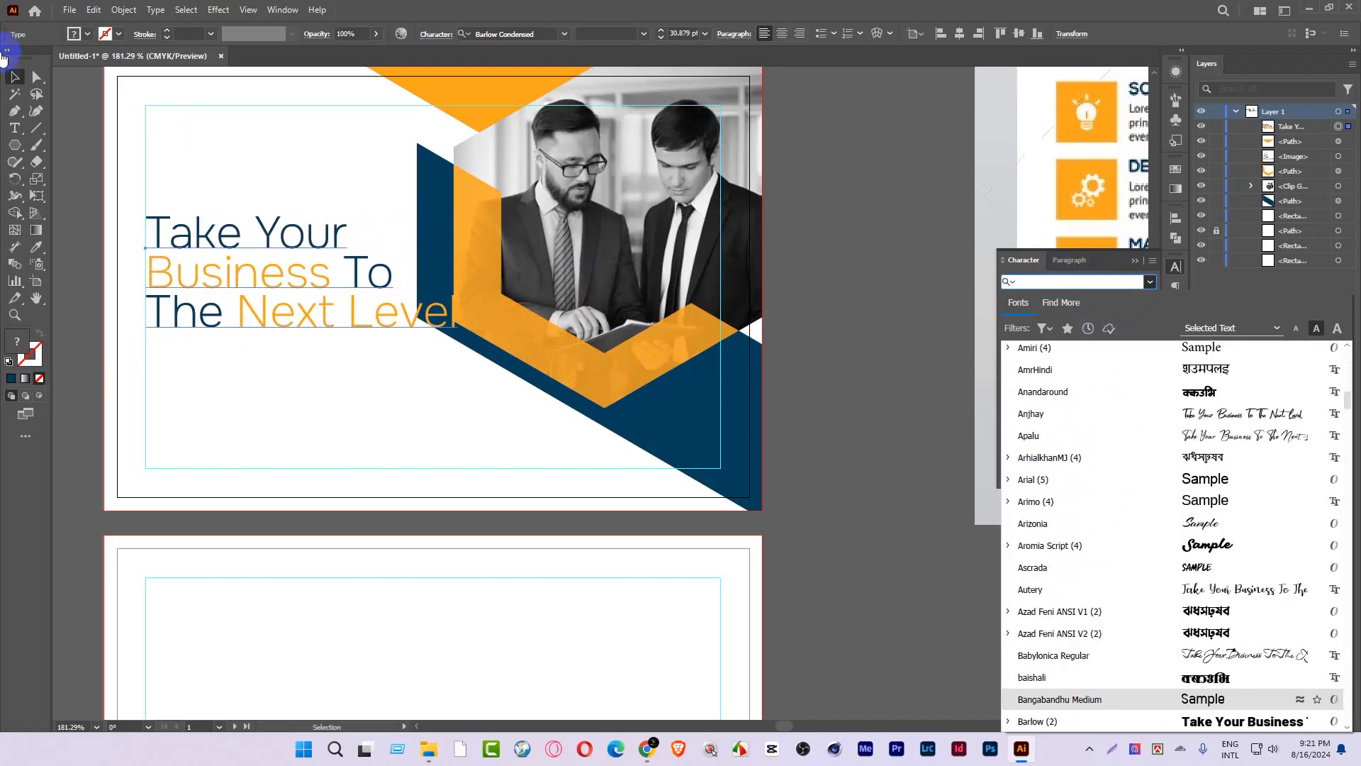
click(13, 78)
click(87, 127)
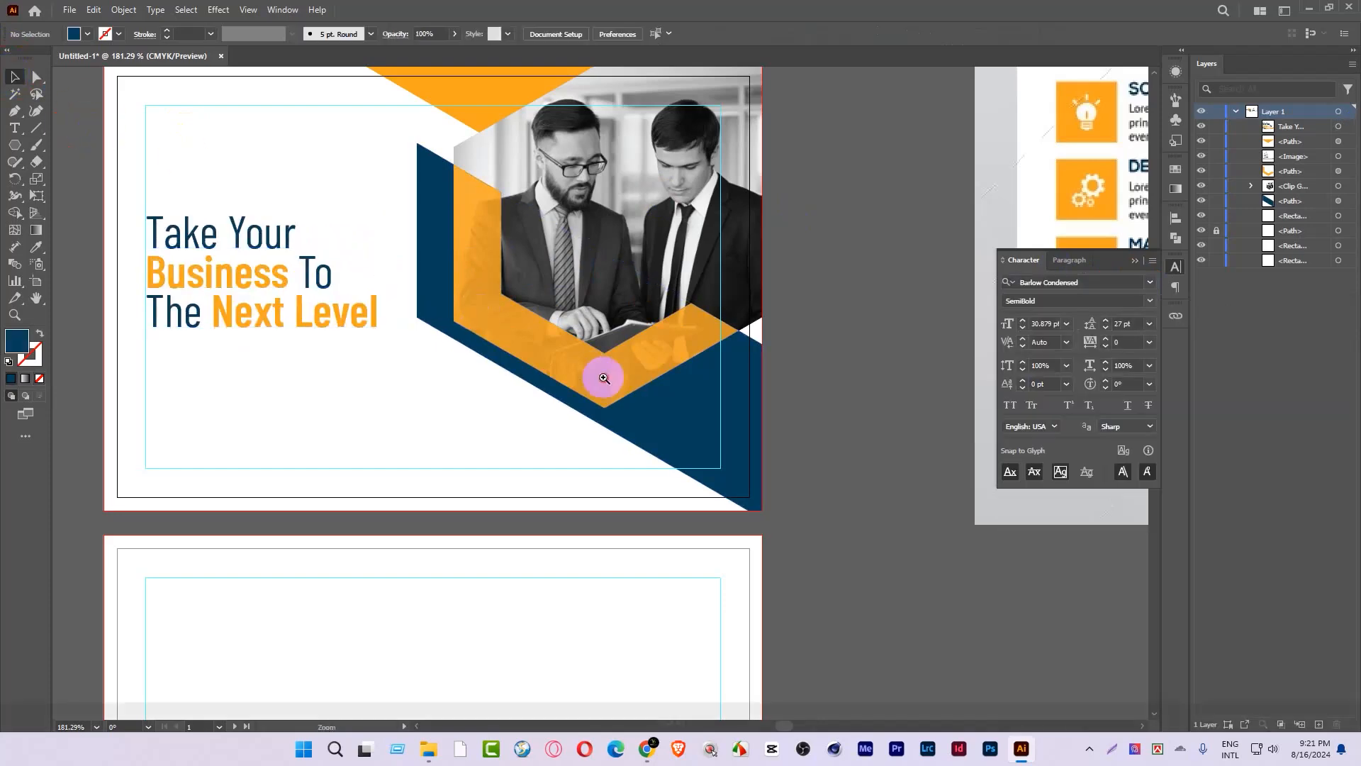
Step: Open the Commercial Free Icon file from the Desktop folder
drag(601, 377, 489, 404)
drag(416, 341, 492, 389)
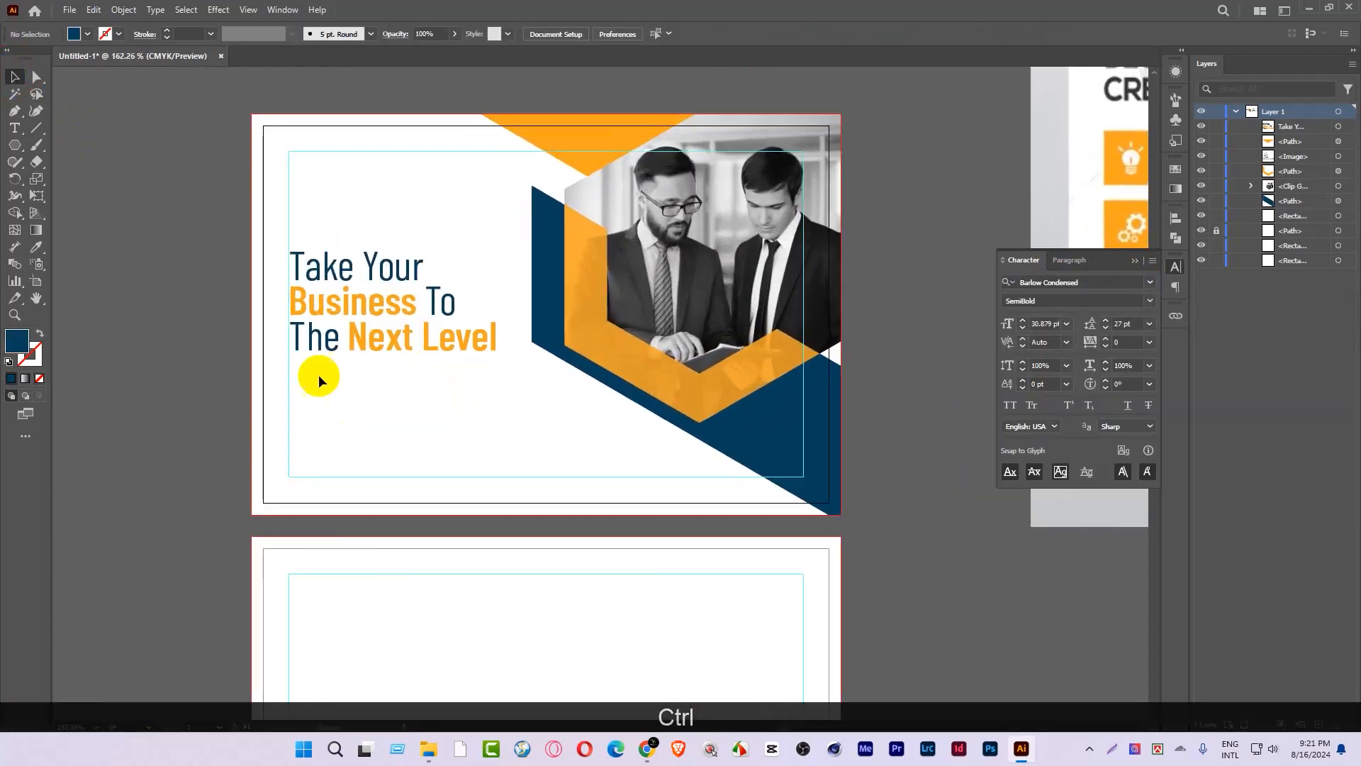
drag(441, 222, 447, 268)
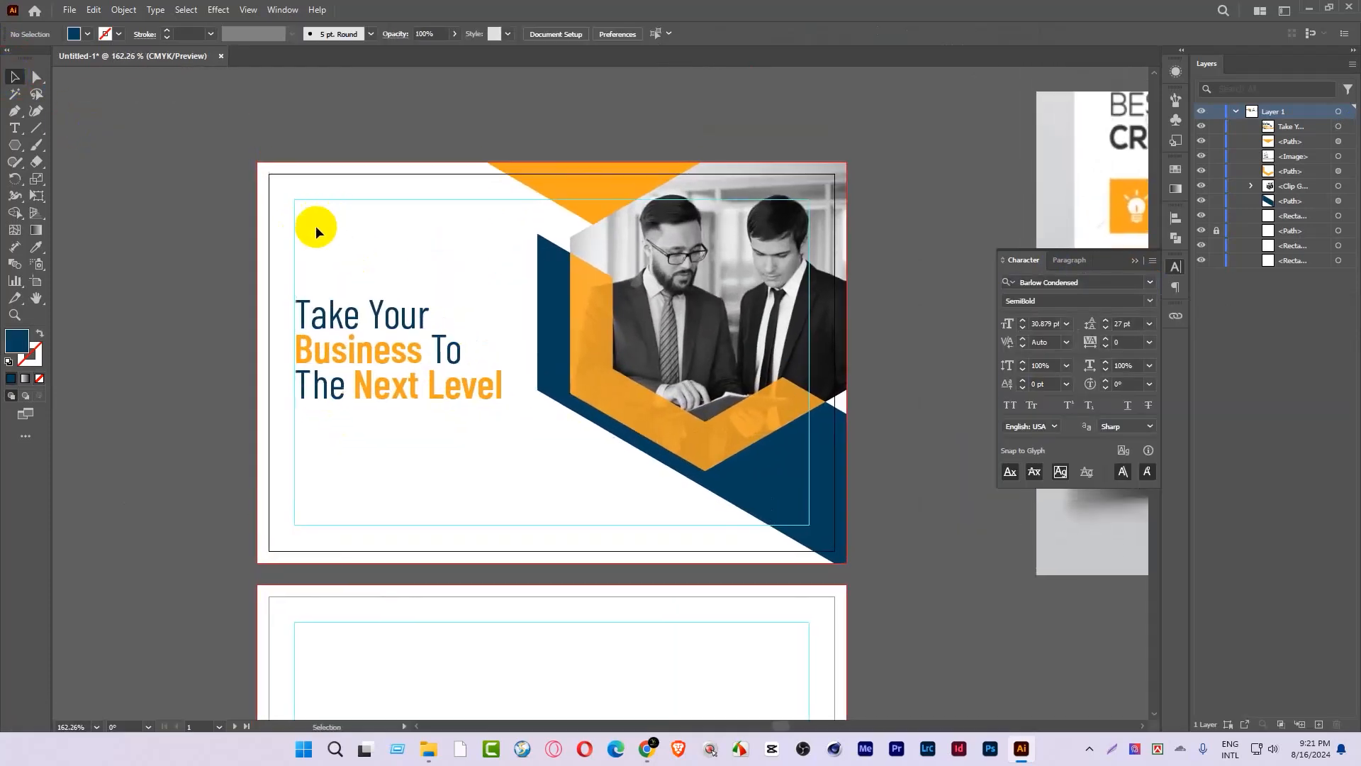
click(65, 12)
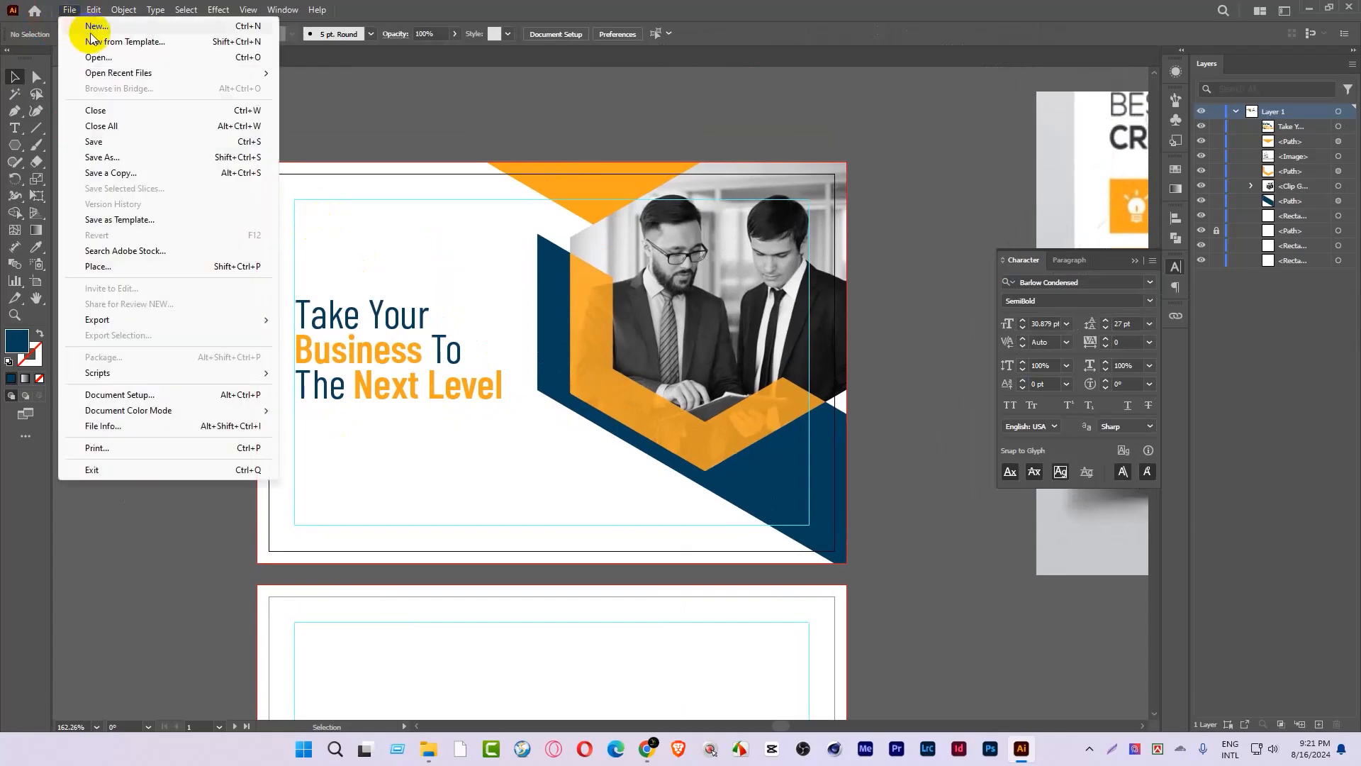
click(91, 56)
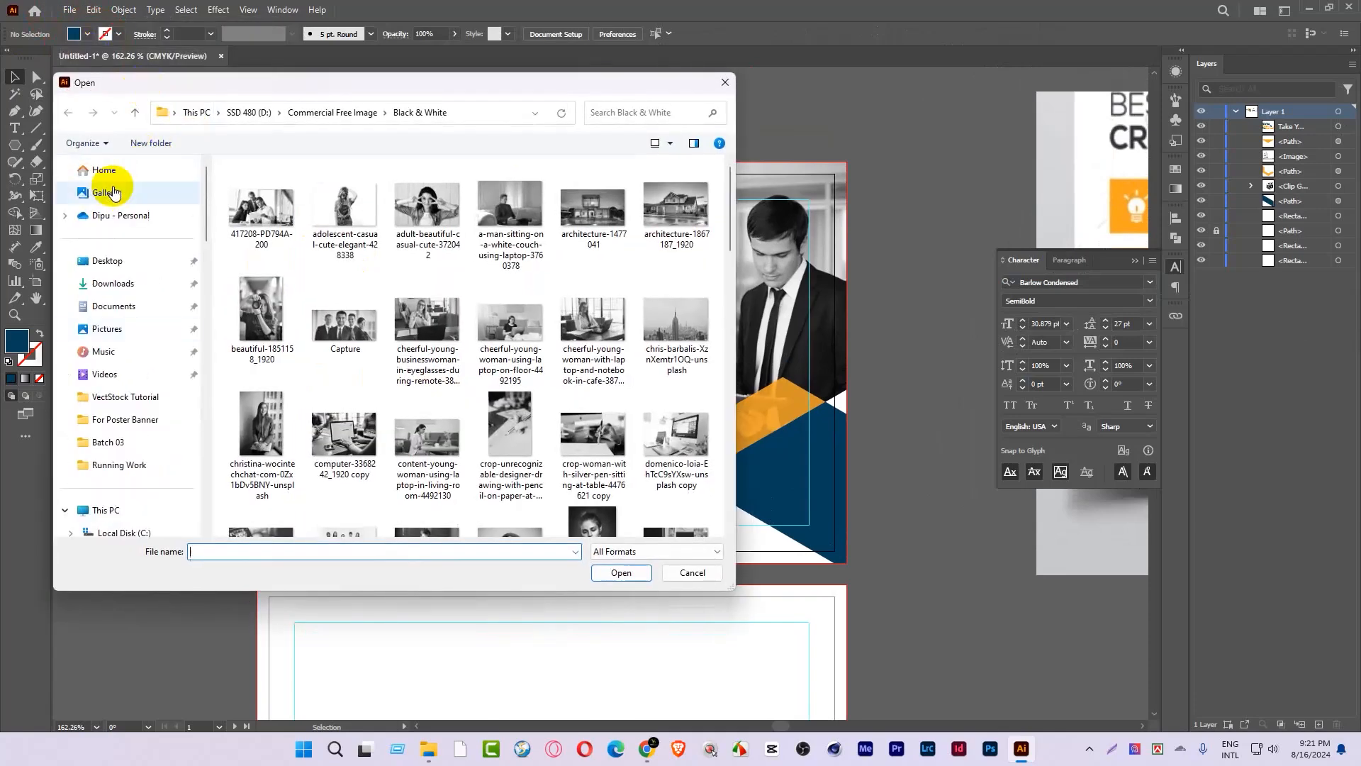
click(107, 259)
scroll(567, 369, down, 2)
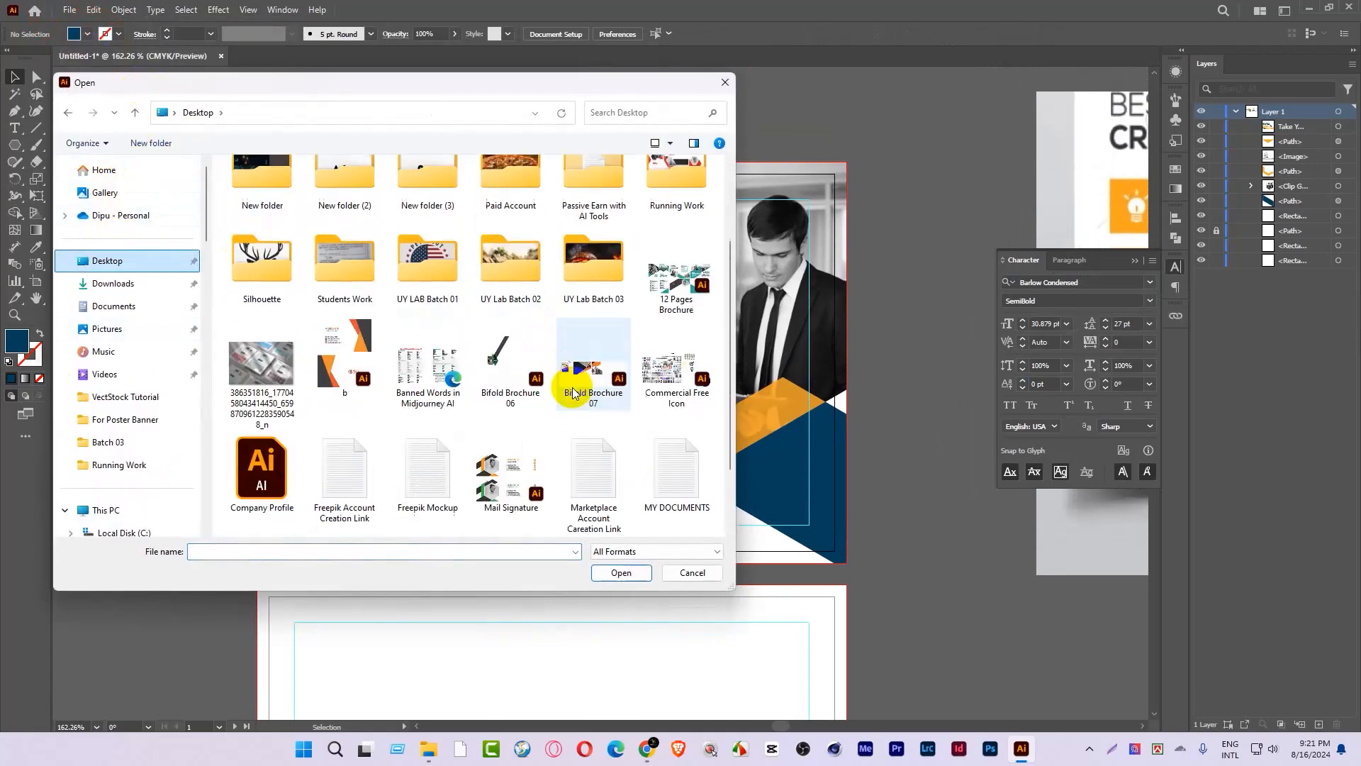
double_click(662, 368)
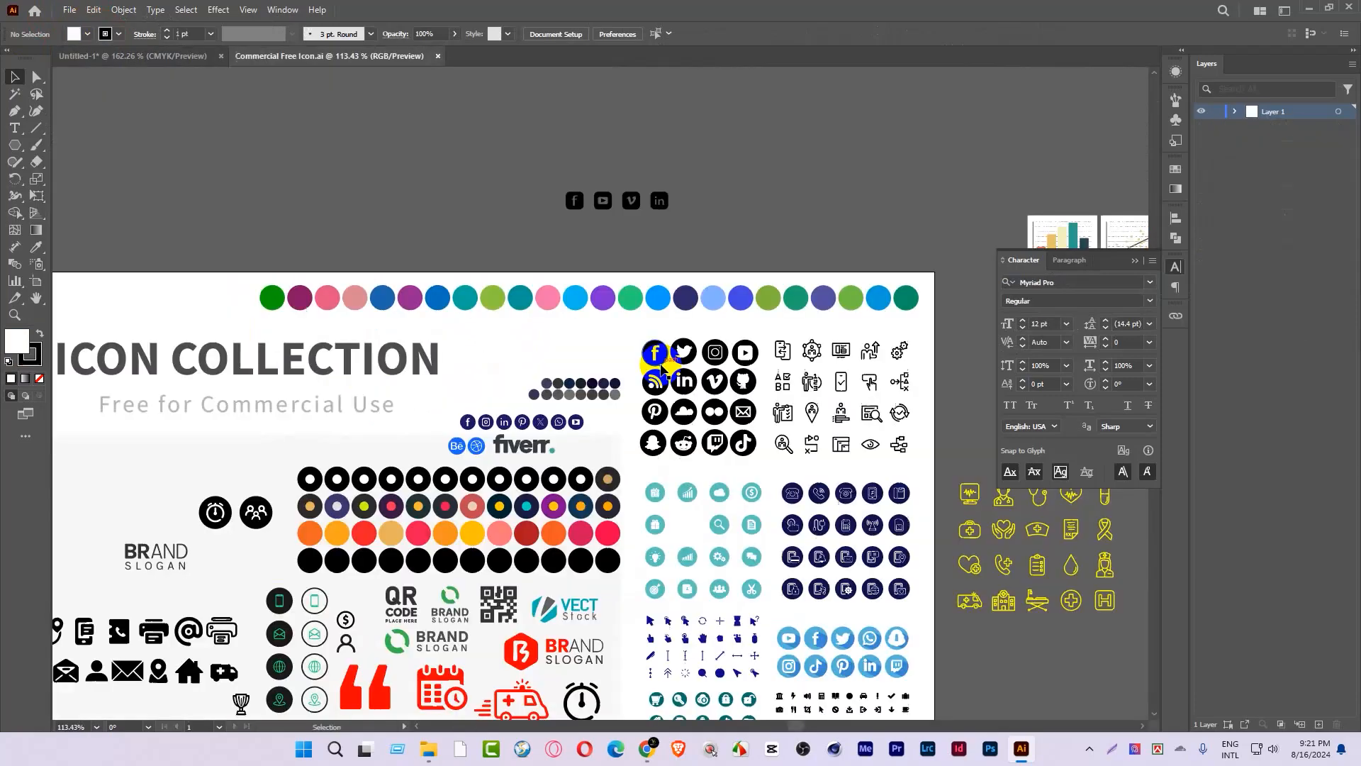
Step: Copy the VECT Stock logo from the icon collection to the postcard above the headline, and isolate its group for editing
scroll(483, 324, up, 5)
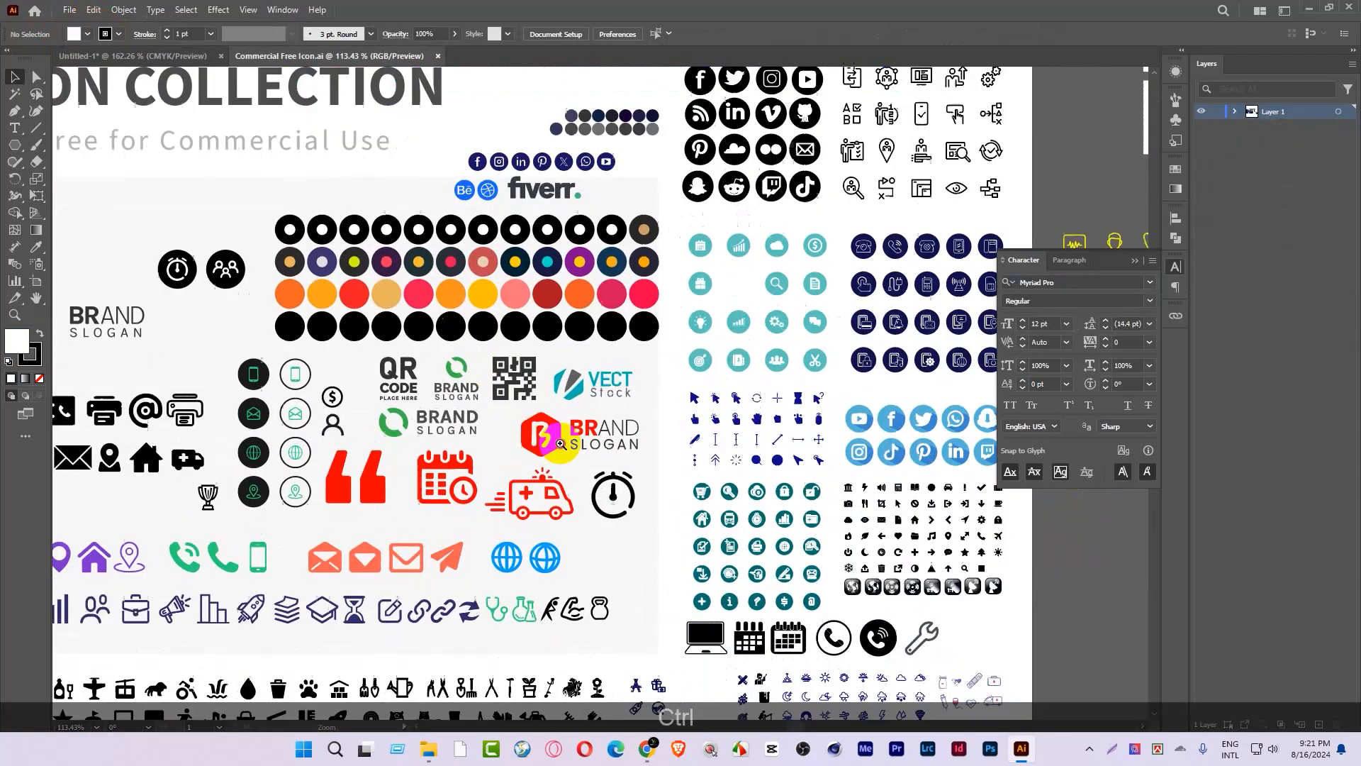
scroll(586, 395, up, 3)
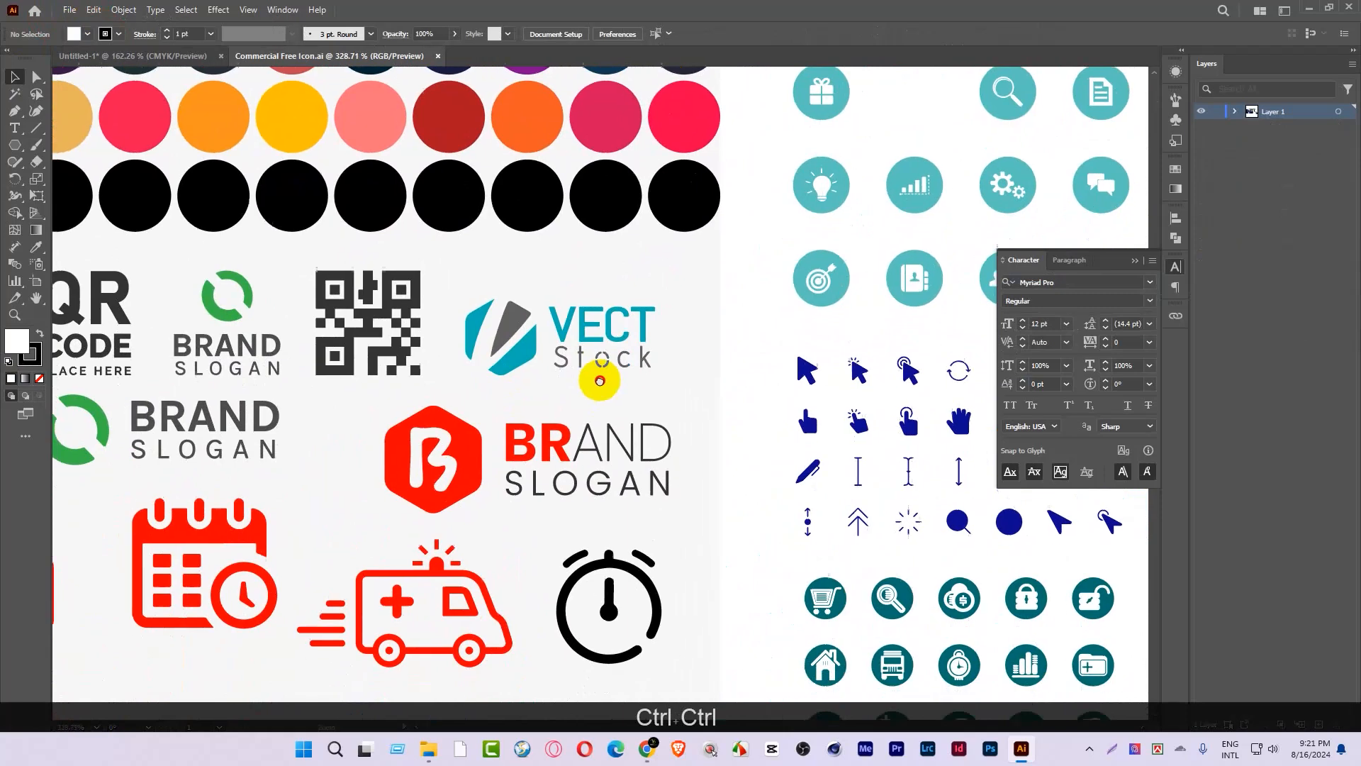
click(522, 320)
drag(523, 321, 413, 271)
key(ctrl+space)
double_click(358, 266)
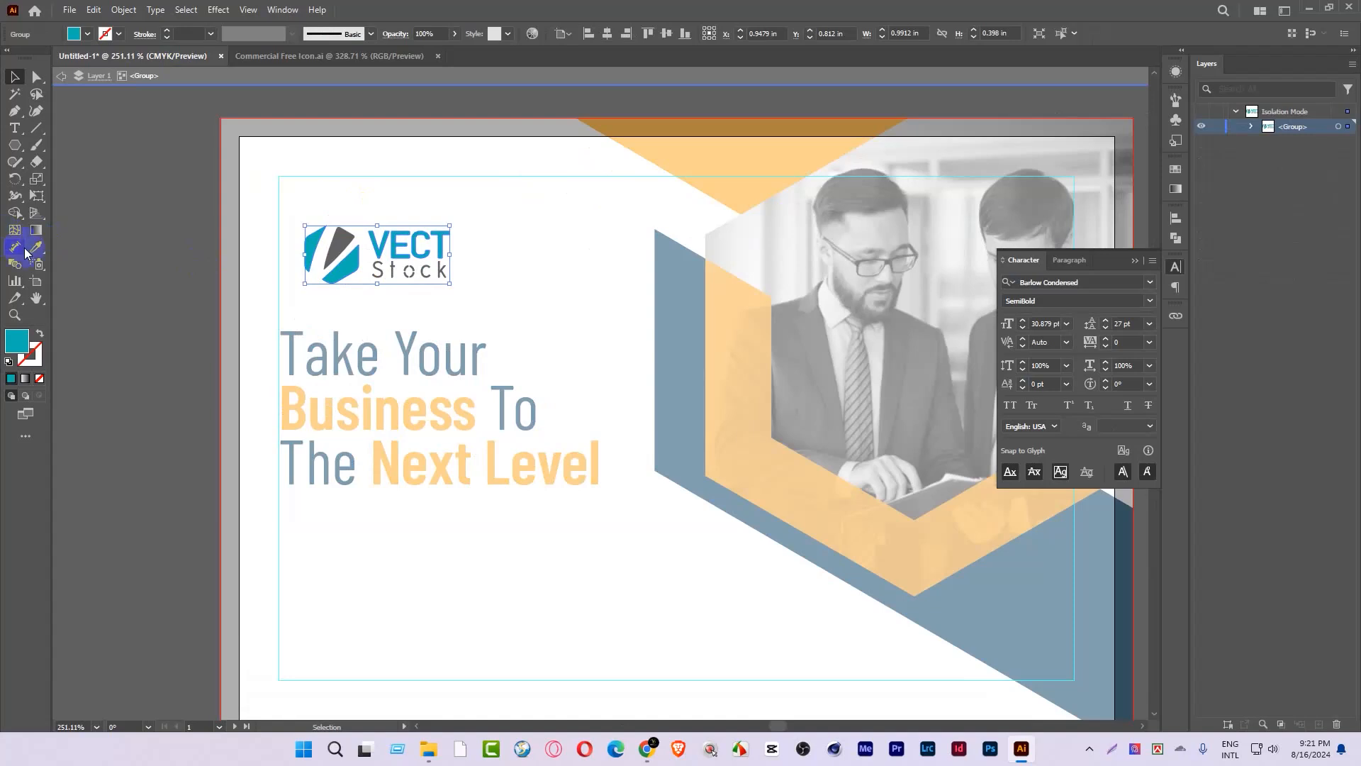
Step: Recolor the logo with colors sampled from the artwork, orange for VECT and dark blue for Stock and the emblem's center, and exit isolation
click(35, 247)
click(13, 76)
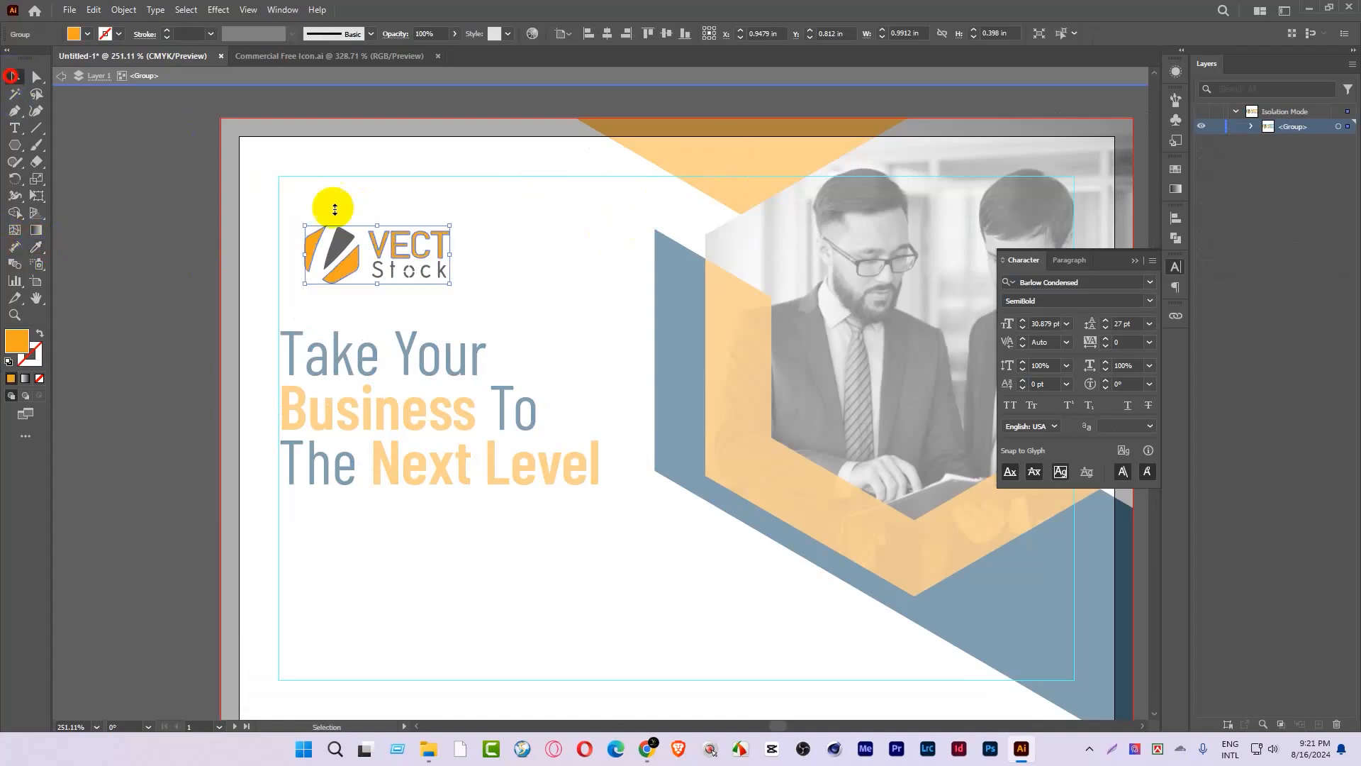
click(326, 239)
click(35, 247)
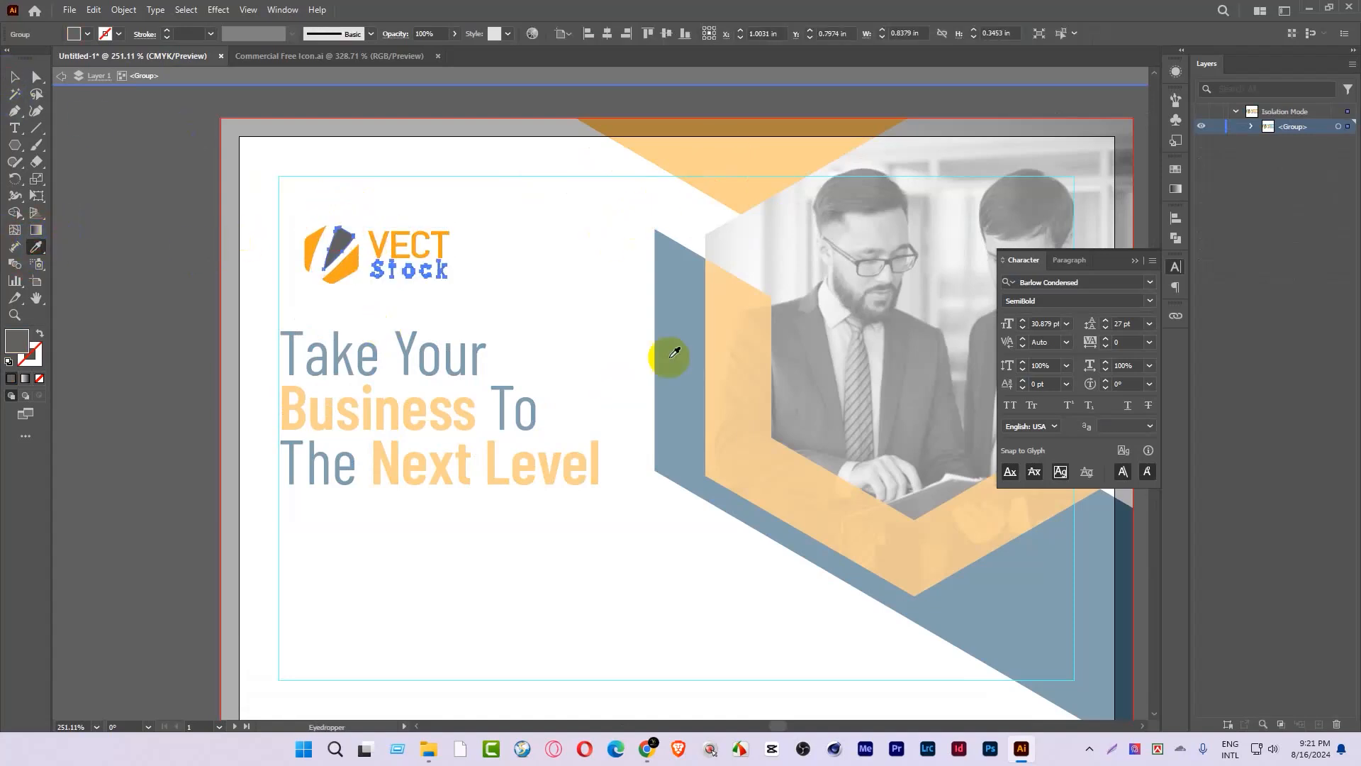
click(687, 337)
click(10, 78)
double_click(207, 197)
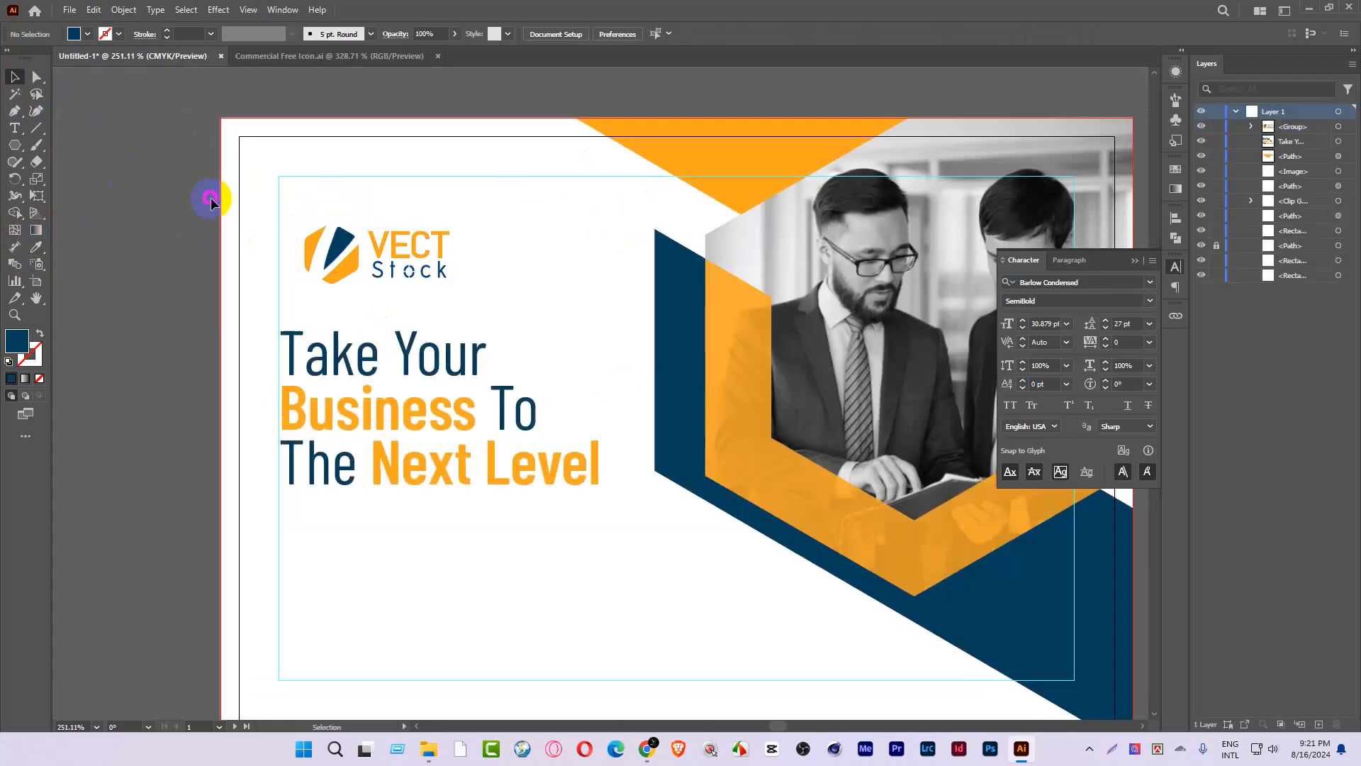
Step: Scale down the VECT Stock logo and the headline, to about 29.4 pt, and line up their left edges slightly inside the margin guide
mouse_move(476, 259)
mouse_down()
mouse_move(276, 208)
mouse_move(492, 258)
mouse_up()
drag(314, 240, 296, 212)
drag(445, 270, 396, 251)
drag(389, 364, 425, 369)
drag(630, 442, 631, 443)
drag(557, 337, 459, 385)
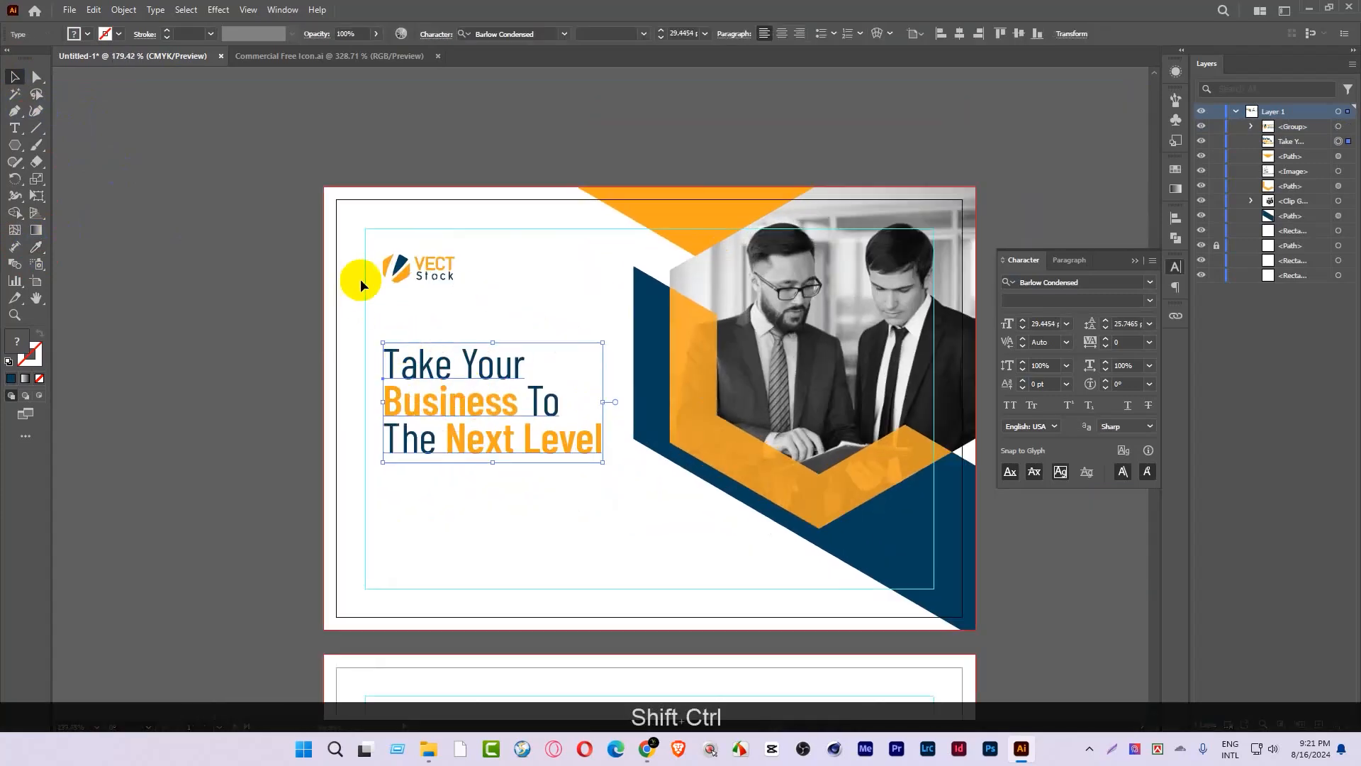
Step: Set the headline's first line, "Take Your", to 28 pt
key(ctrl+space)
drag(358, 295, 539, 499)
drag(539, 500, 480, 364)
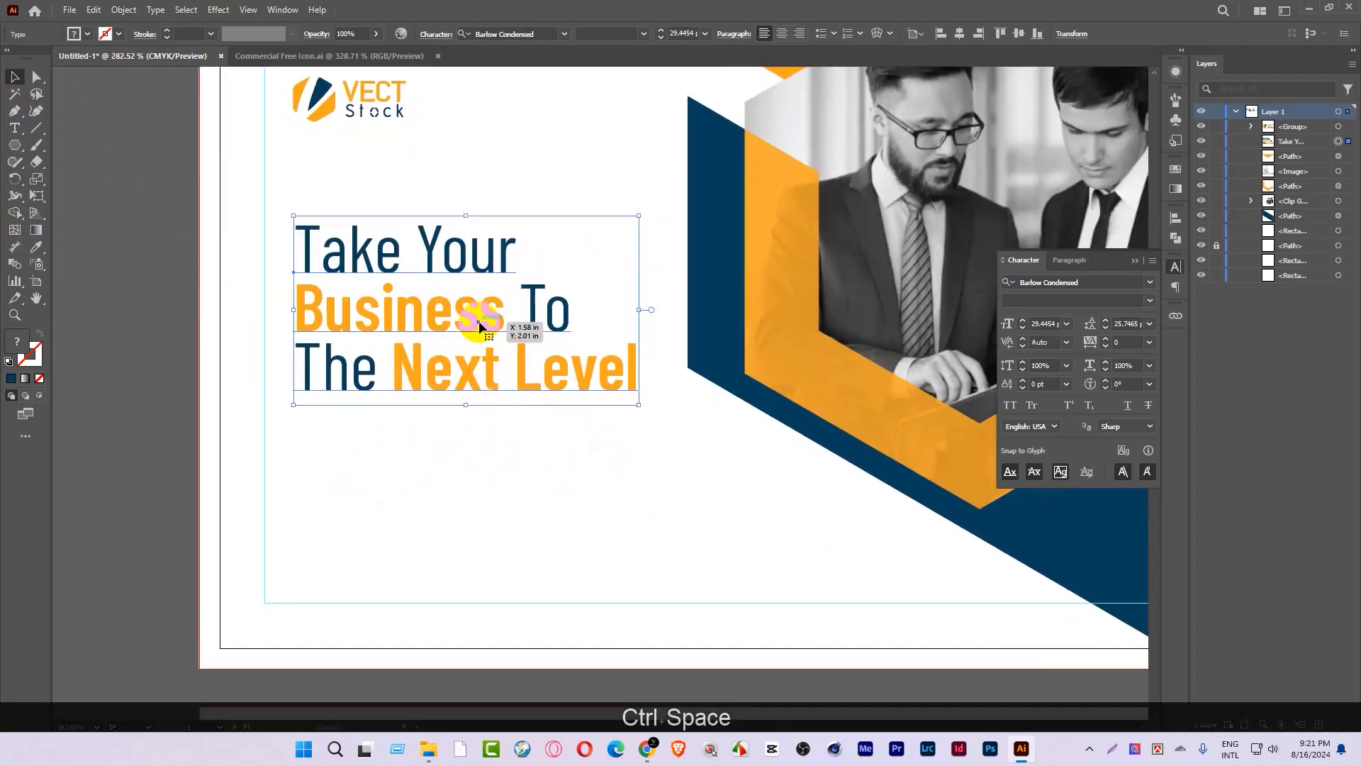
key(ctrl+space)
mouse_move(477, 312)
mouse_down()
mouse_move(282, 234)
mouse_move(303, 310)
mouse_move(499, 301)
mouse_up()
drag(305, 252, 753, 268)
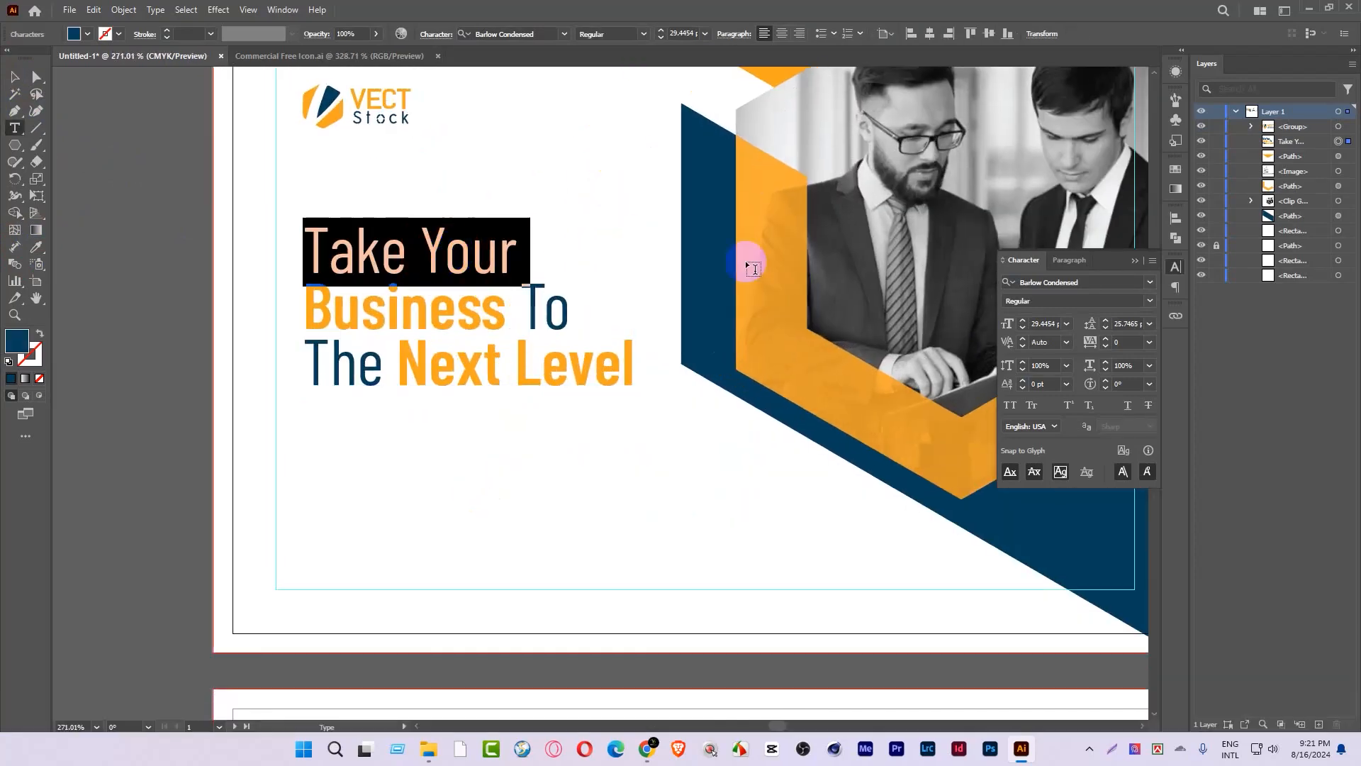
click(1026, 330)
click(1026, 330)
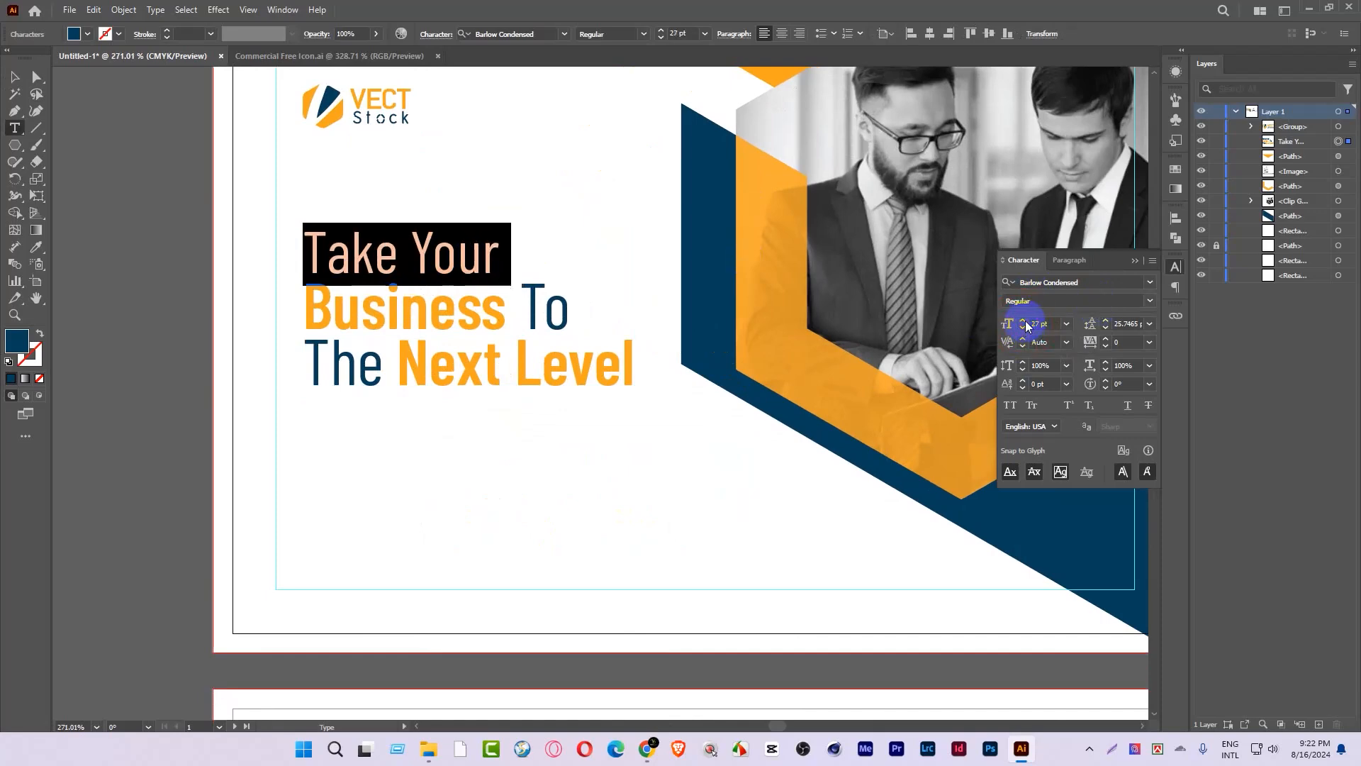
click(1025, 322)
click(15, 78)
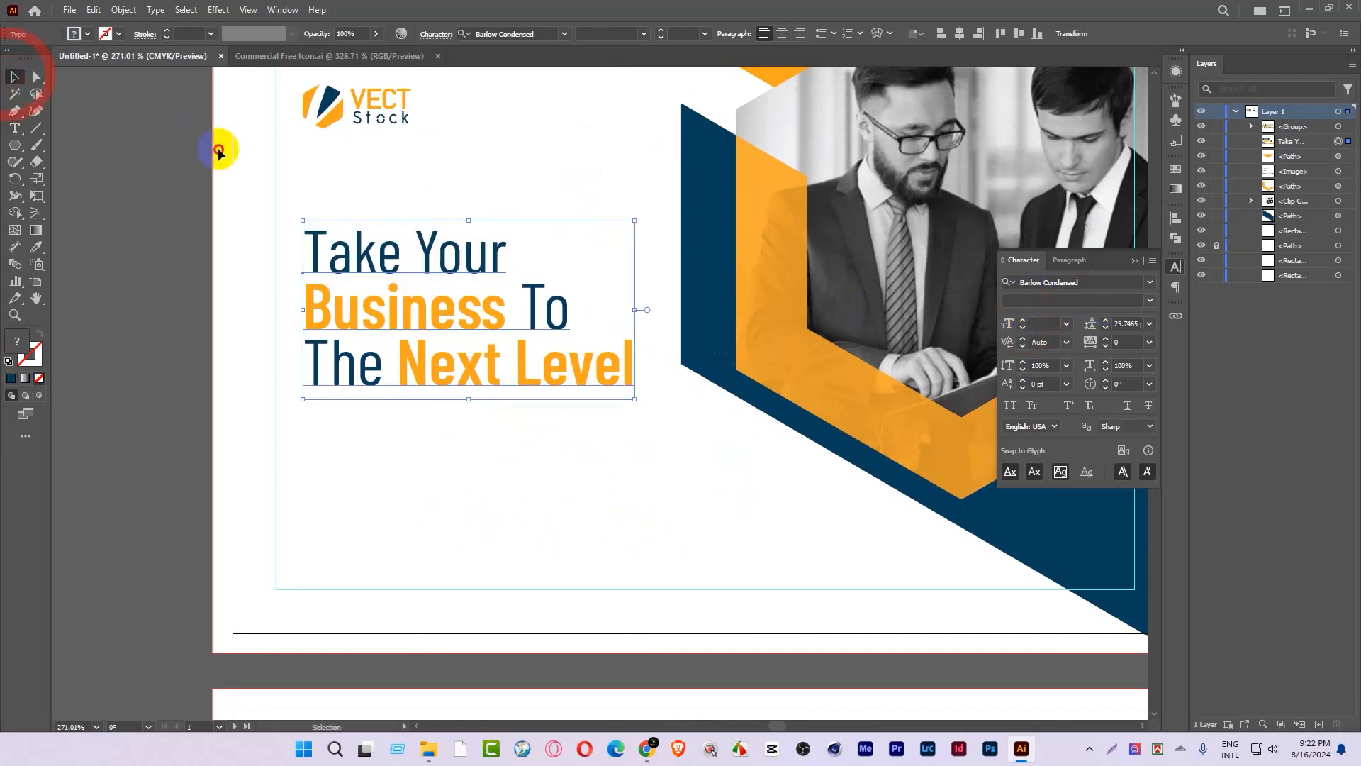
click(215, 147)
Step: Tighten the headline's leading to 24 pt on the "Business To" line and 25 pt on the "The Next Level" line
drag(650, 289, 653, 404)
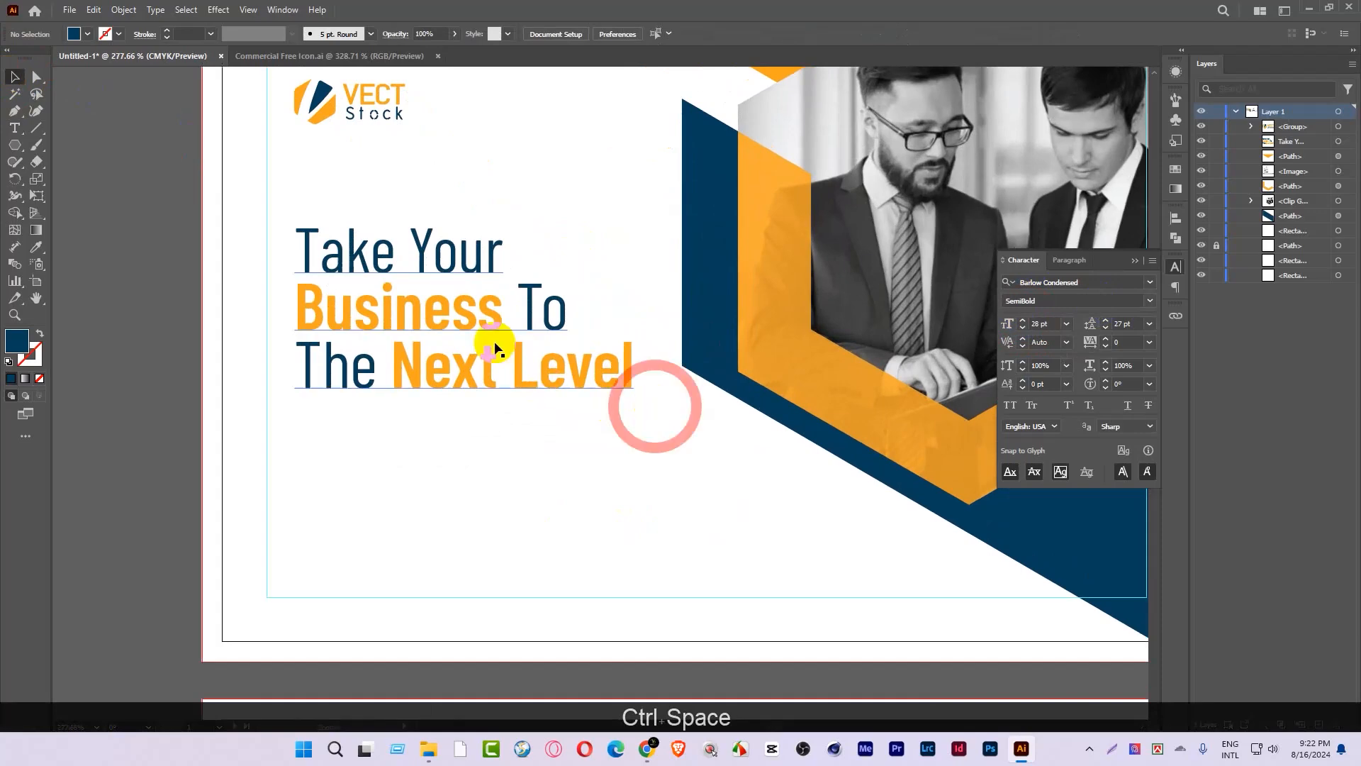
key(t)
click(434, 312)
triple_click(434, 312)
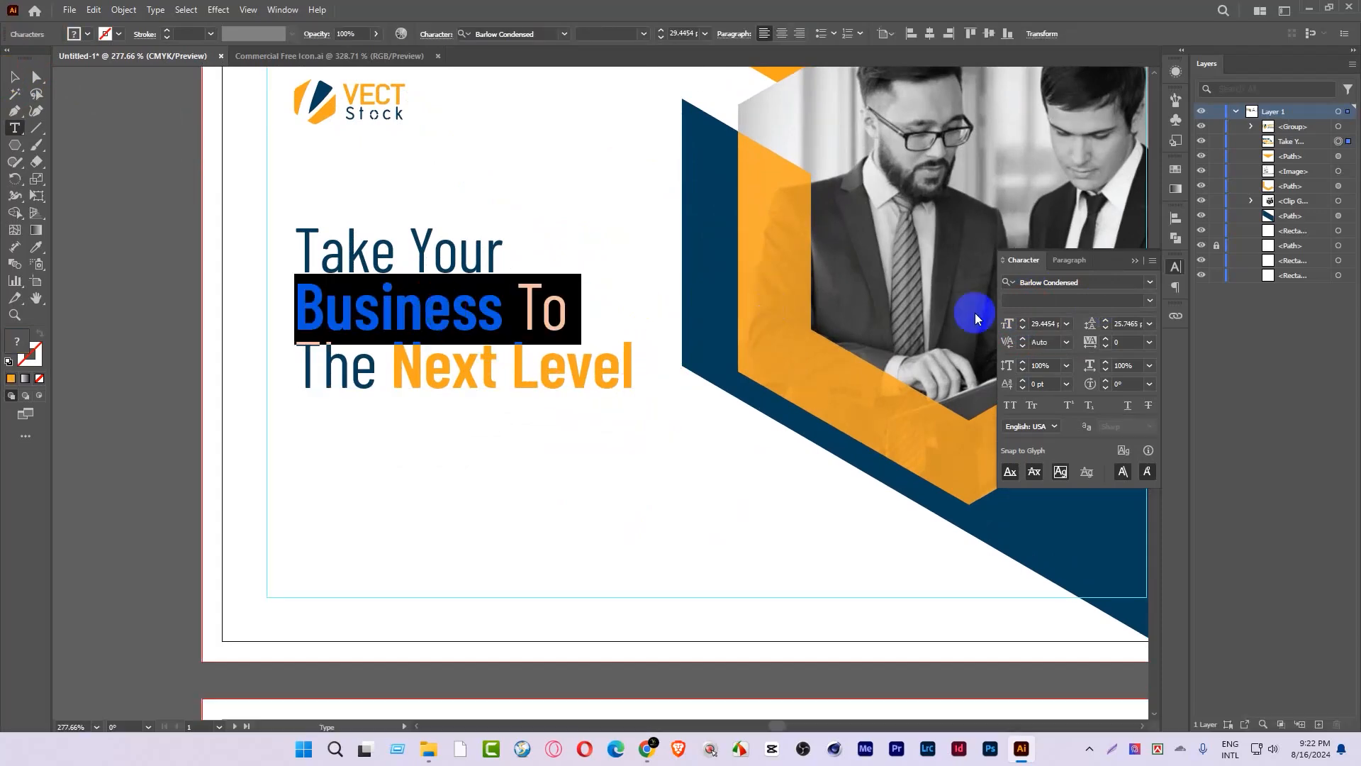
click(1105, 329)
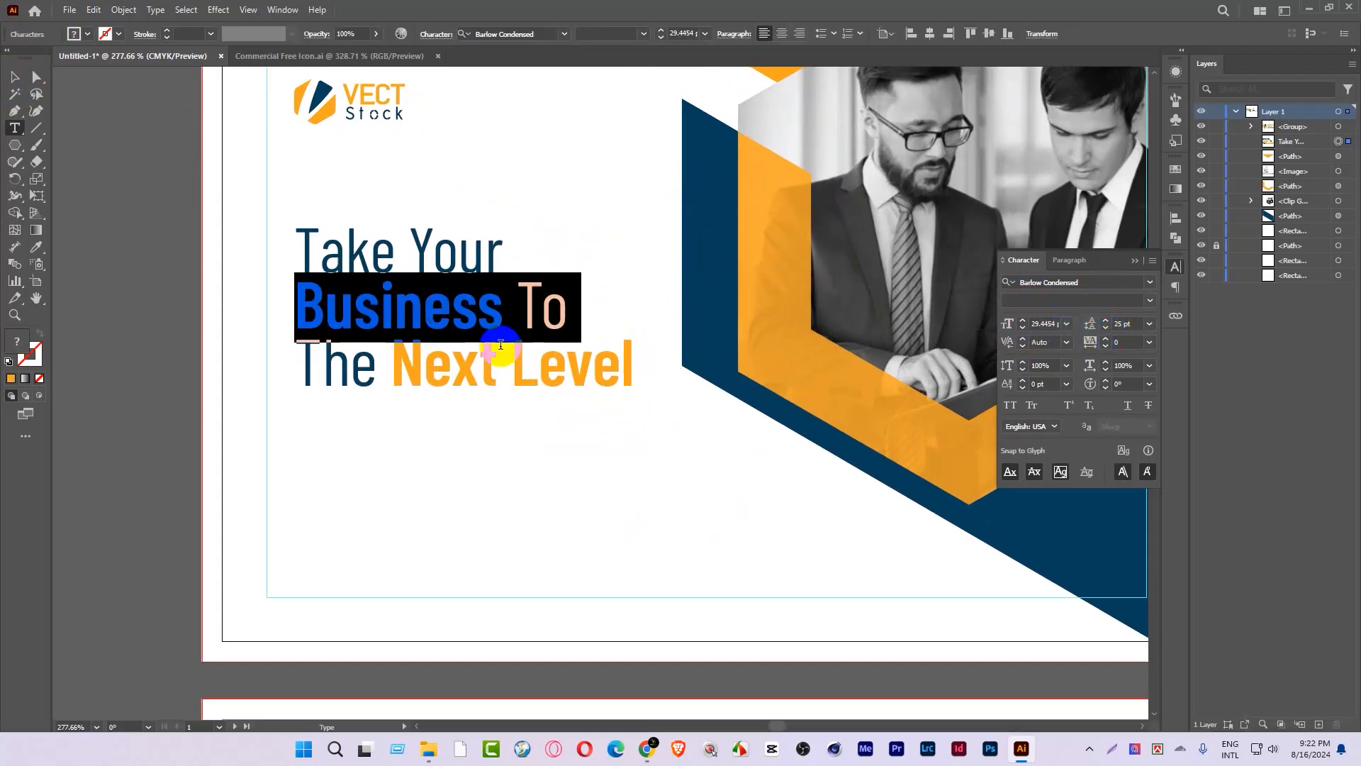
click(1106, 329)
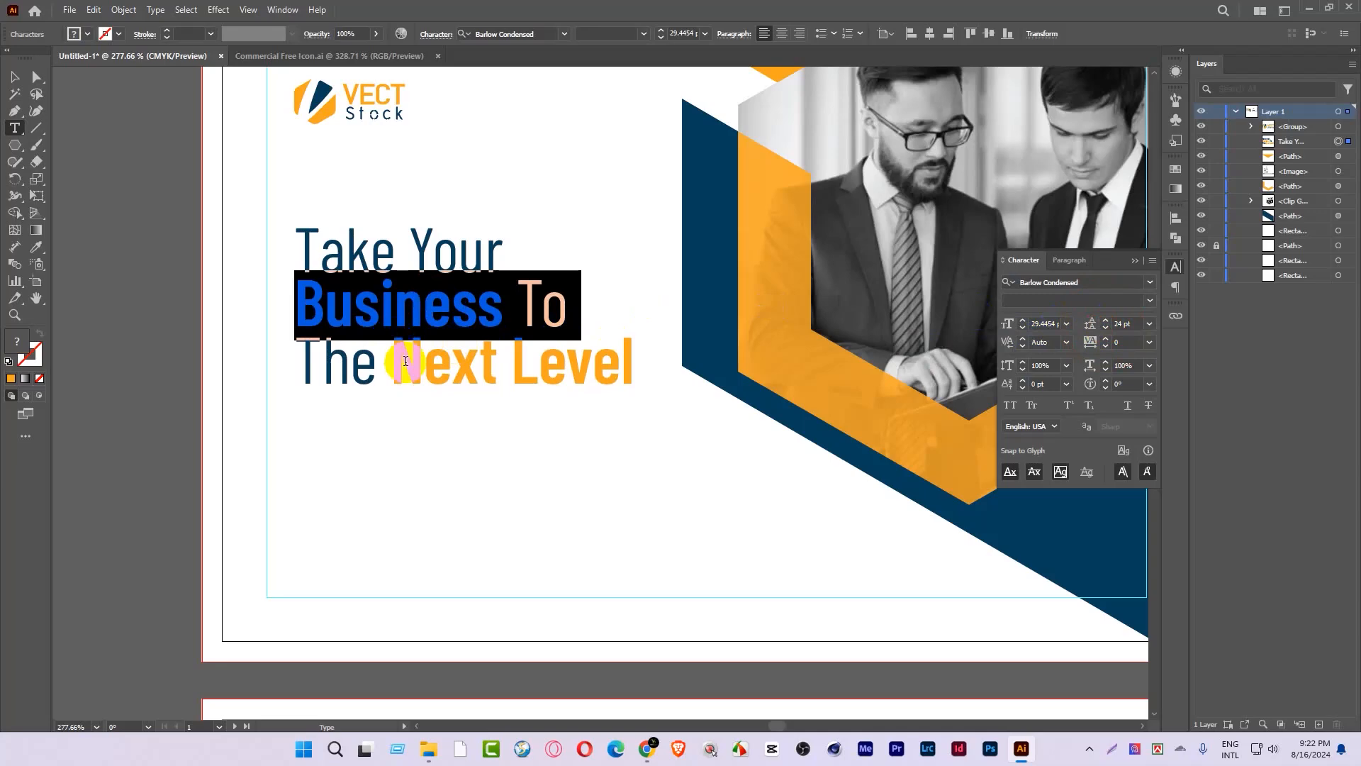
triple_click(406, 362)
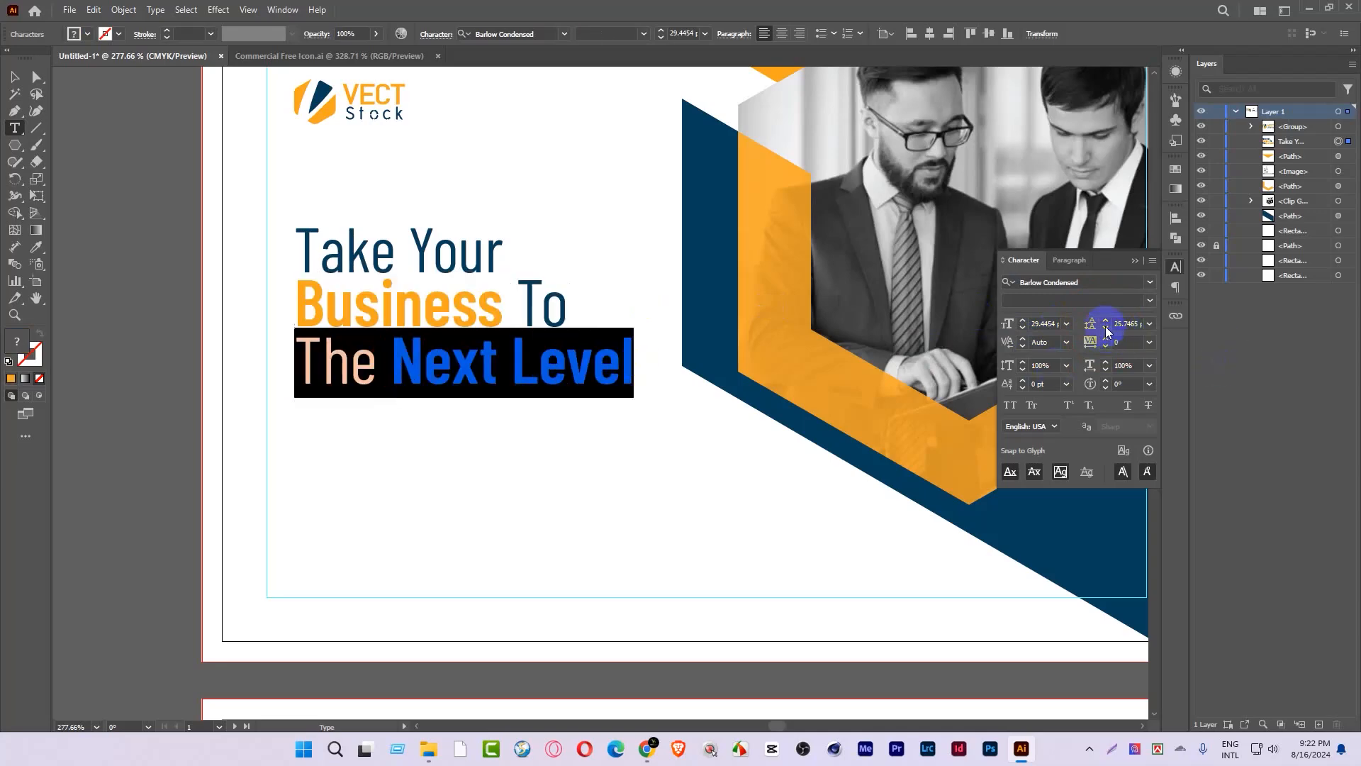
click(1106, 330)
click(15, 76)
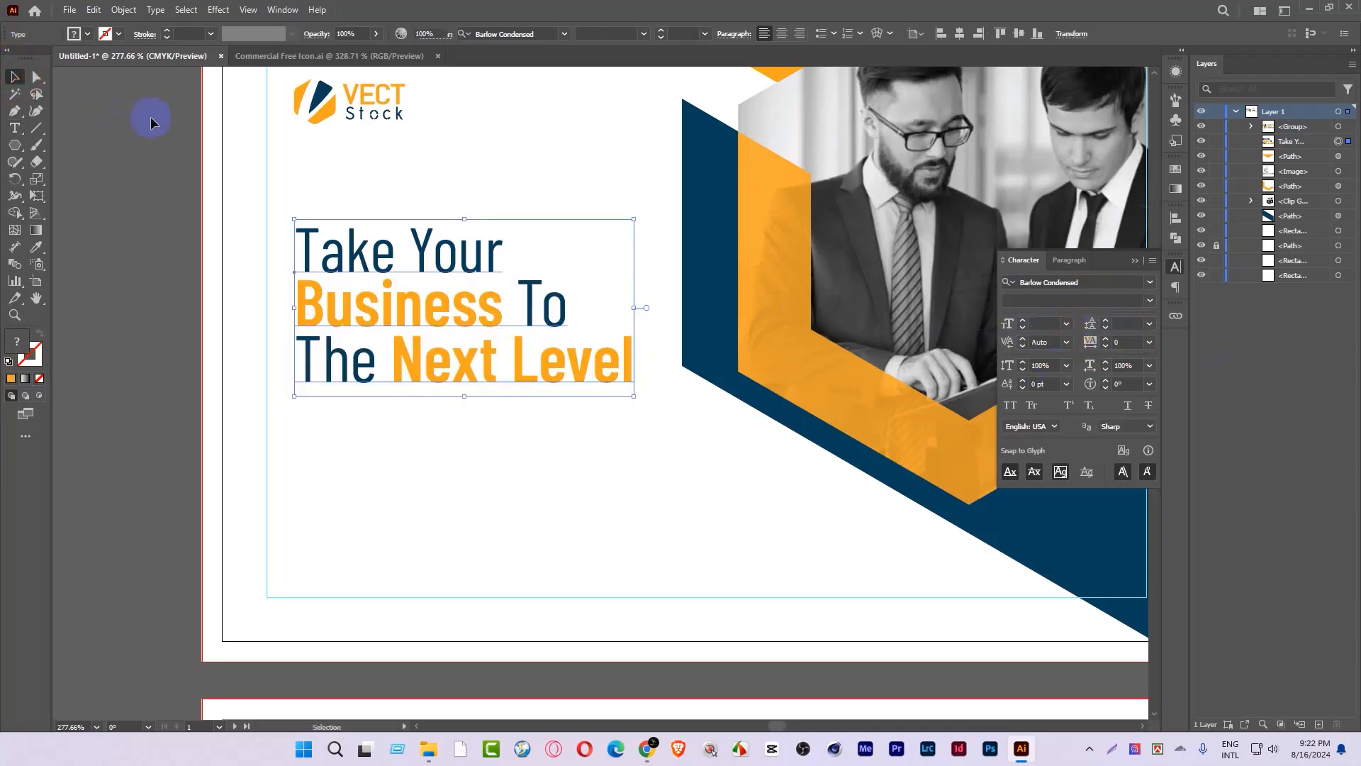
click(151, 122)
Step: Draw a wide text area below the headline and set its placeholder text to 10 pt
drag(653, 354, 569, 393)
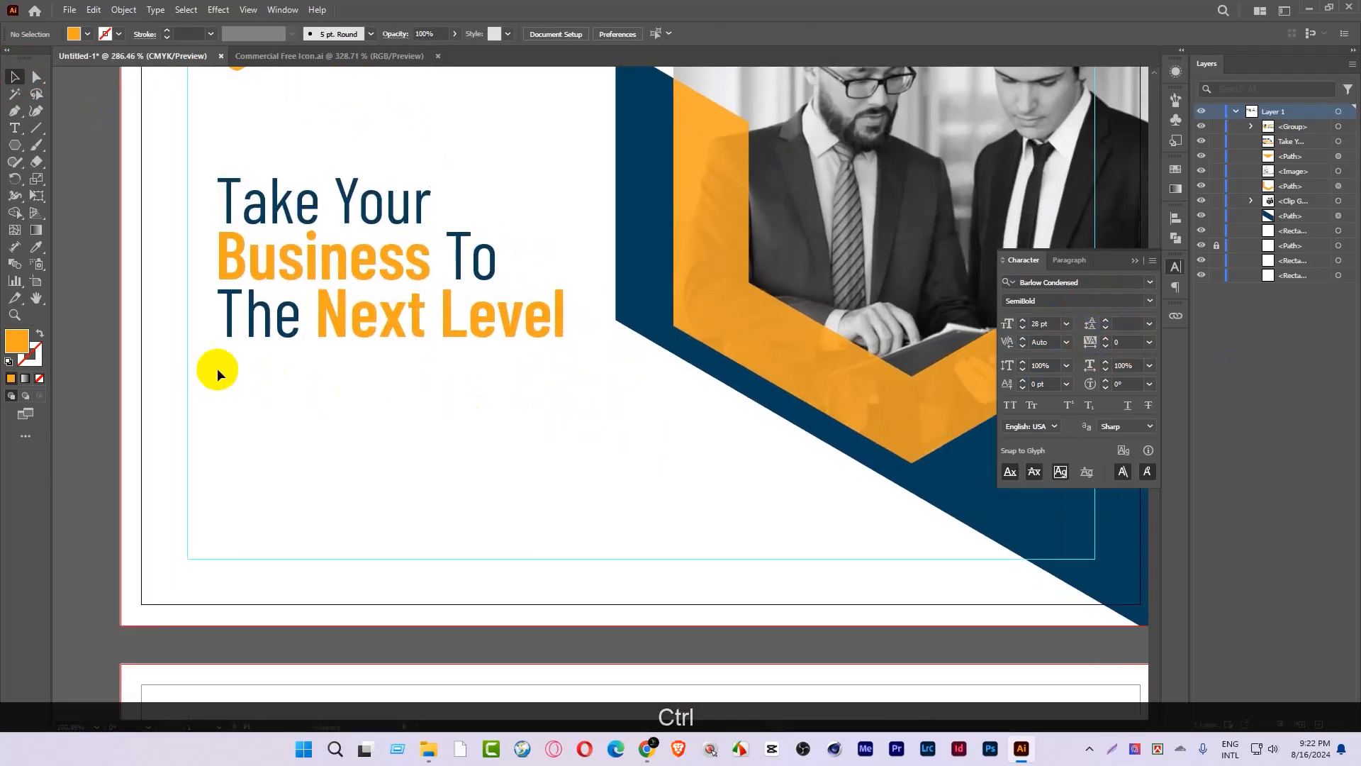
click(15, 132)
drag(228, 358, 628, 427)
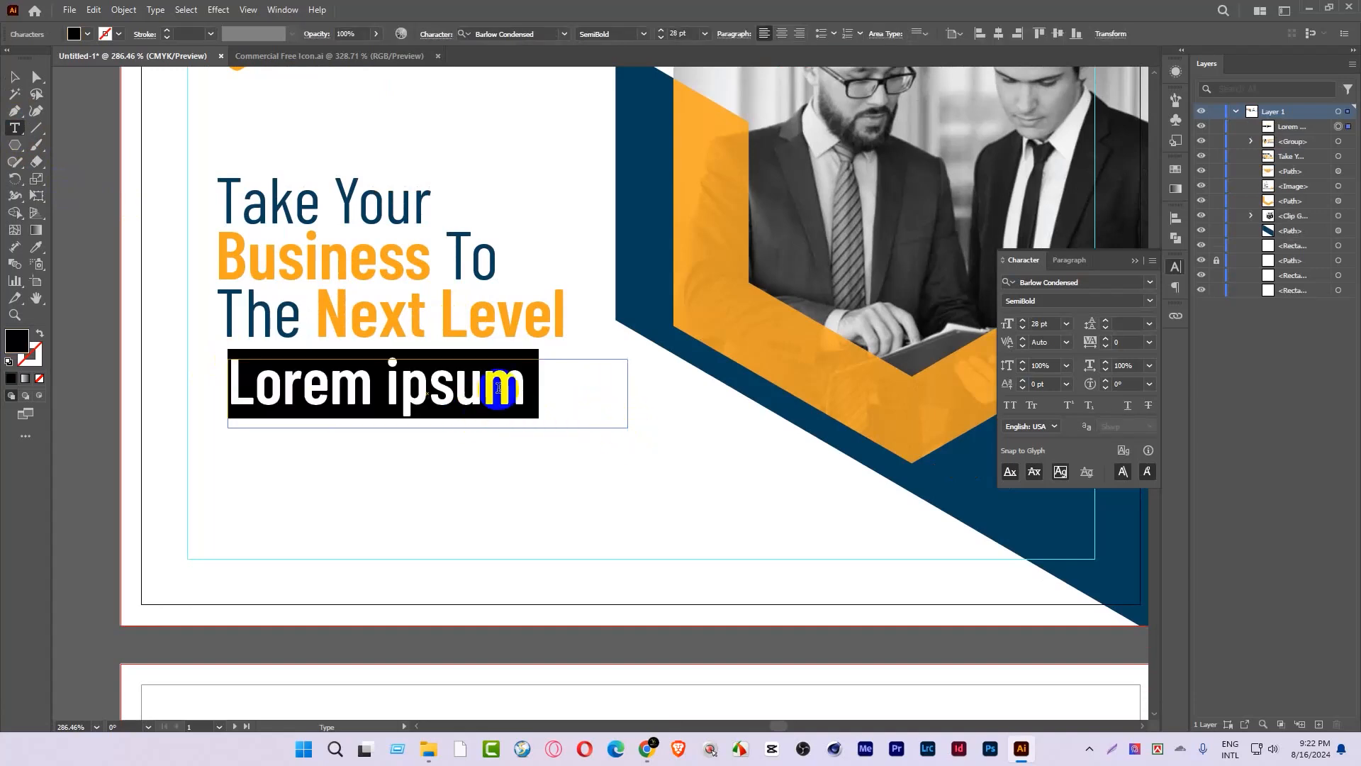
click(1023, 327)
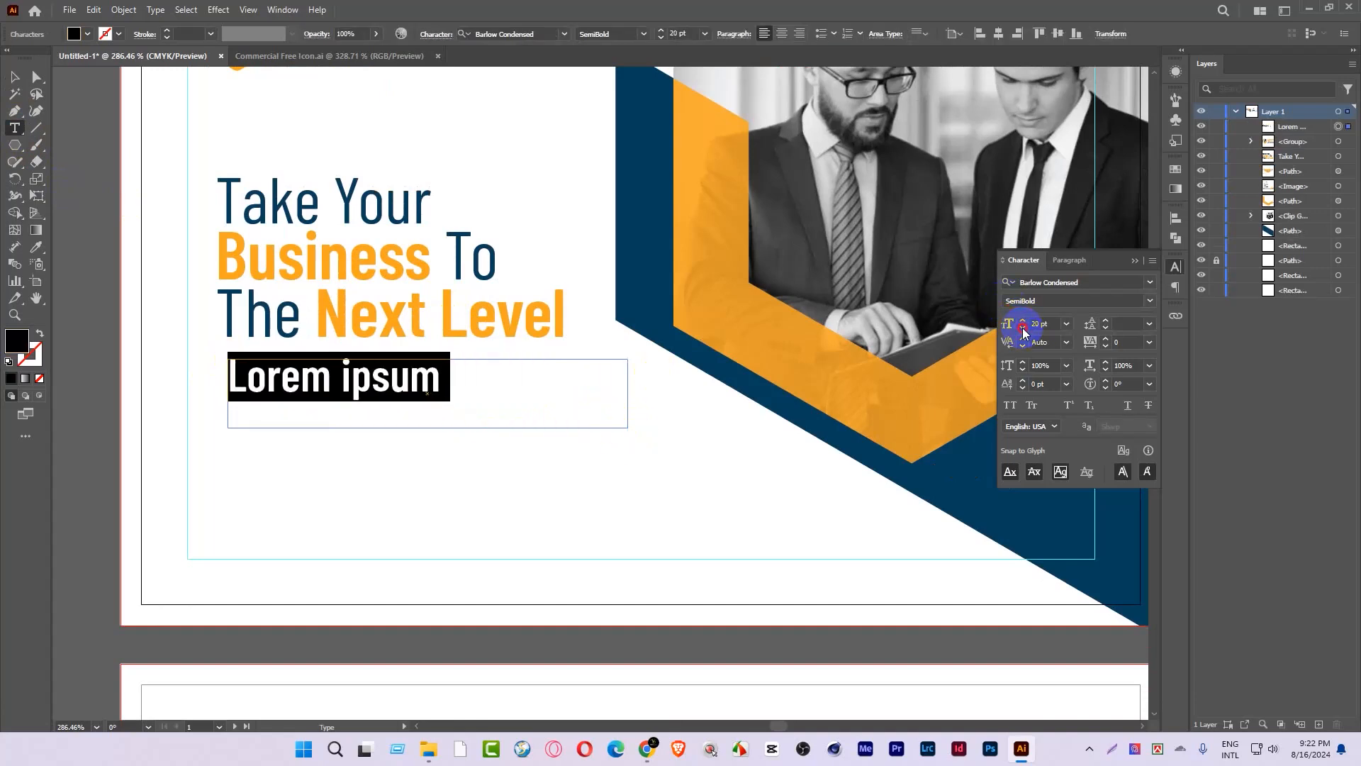
click(1022, 327)
click(1023, 328)
click(1023, 327)
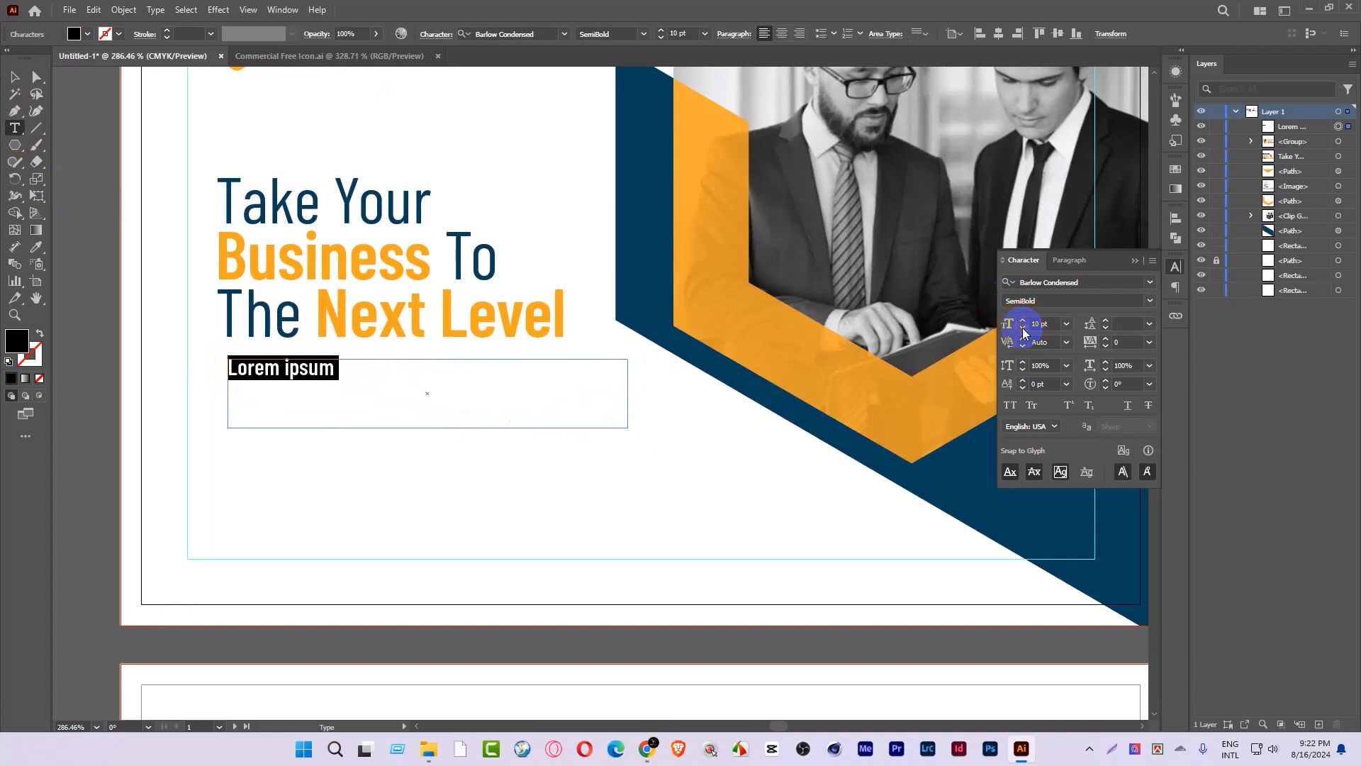
Step: Set the placeholder text below the headline to the Regular style with Auto leading
click(1124, 300)
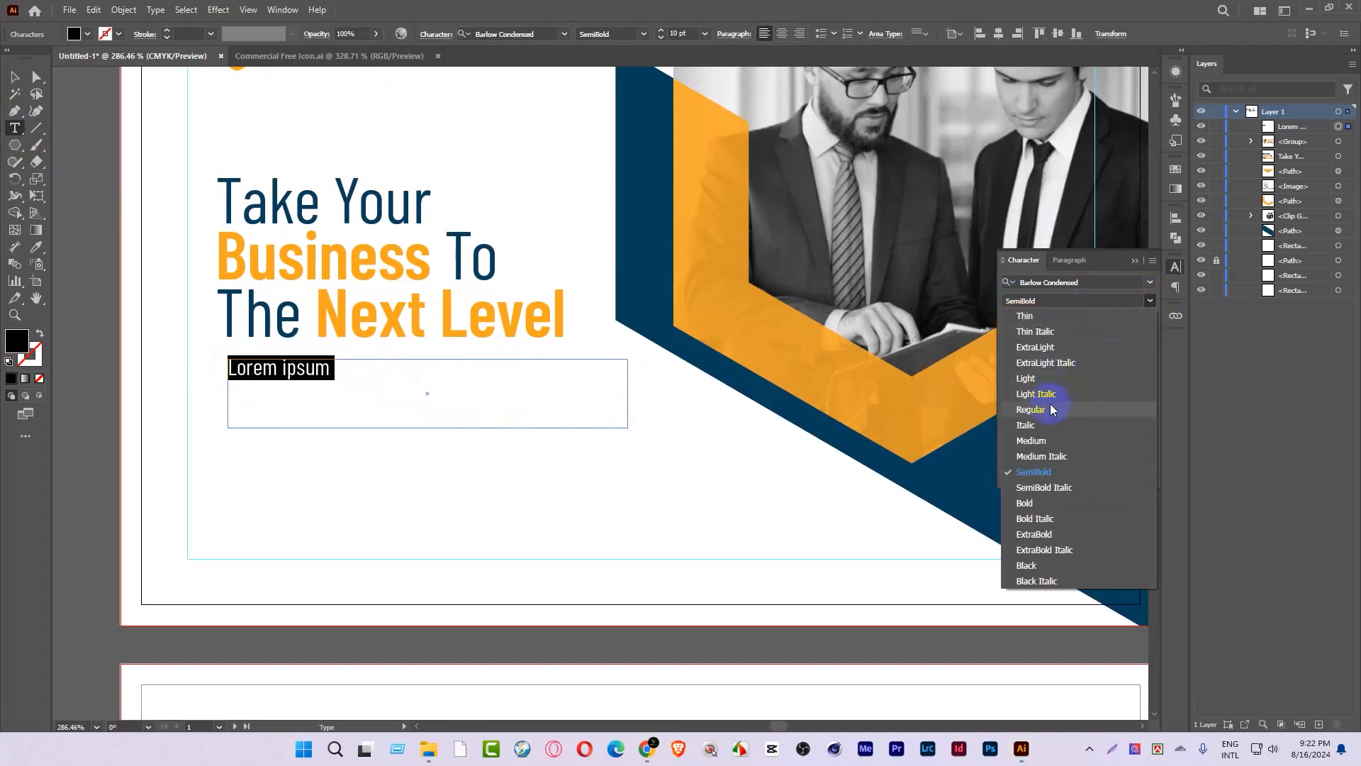
click(1049, 402)
click(19, 85)
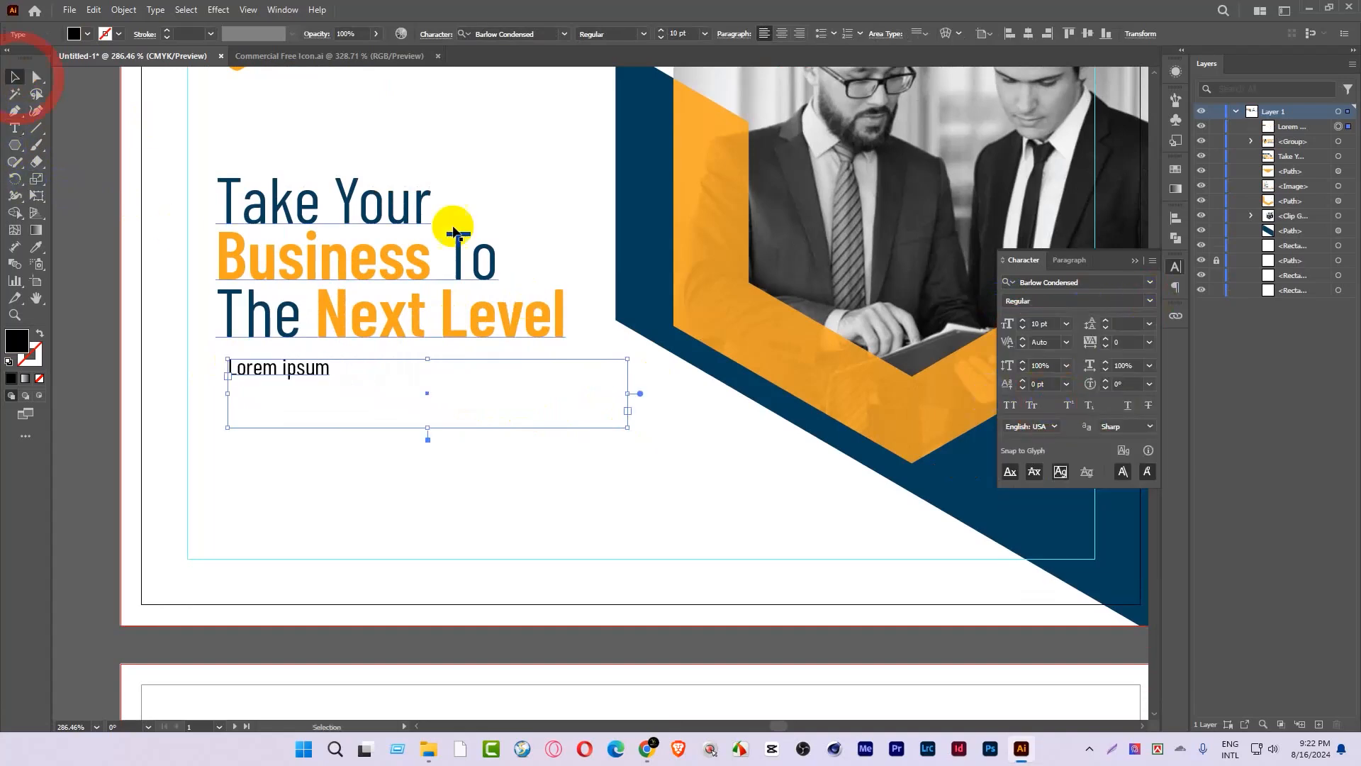
click(1149, 324)
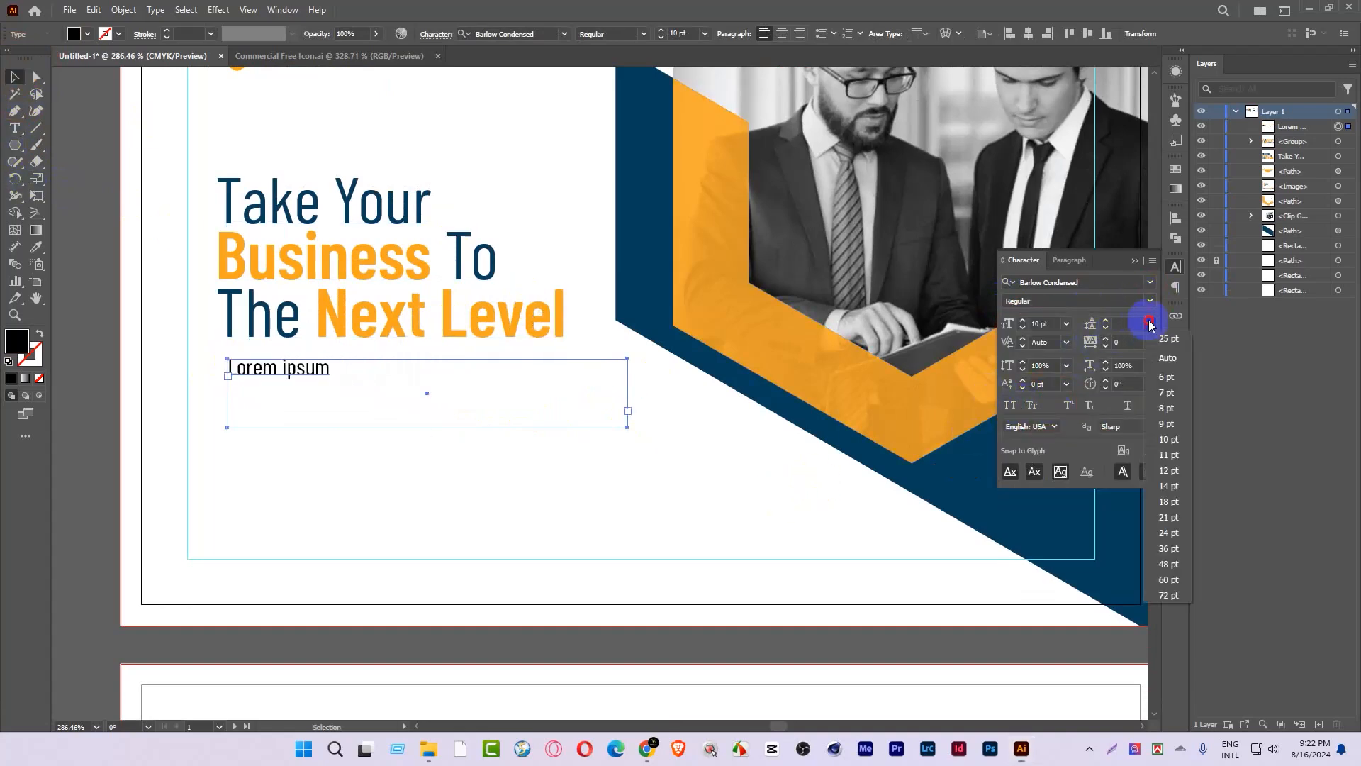
click(1177, 362)
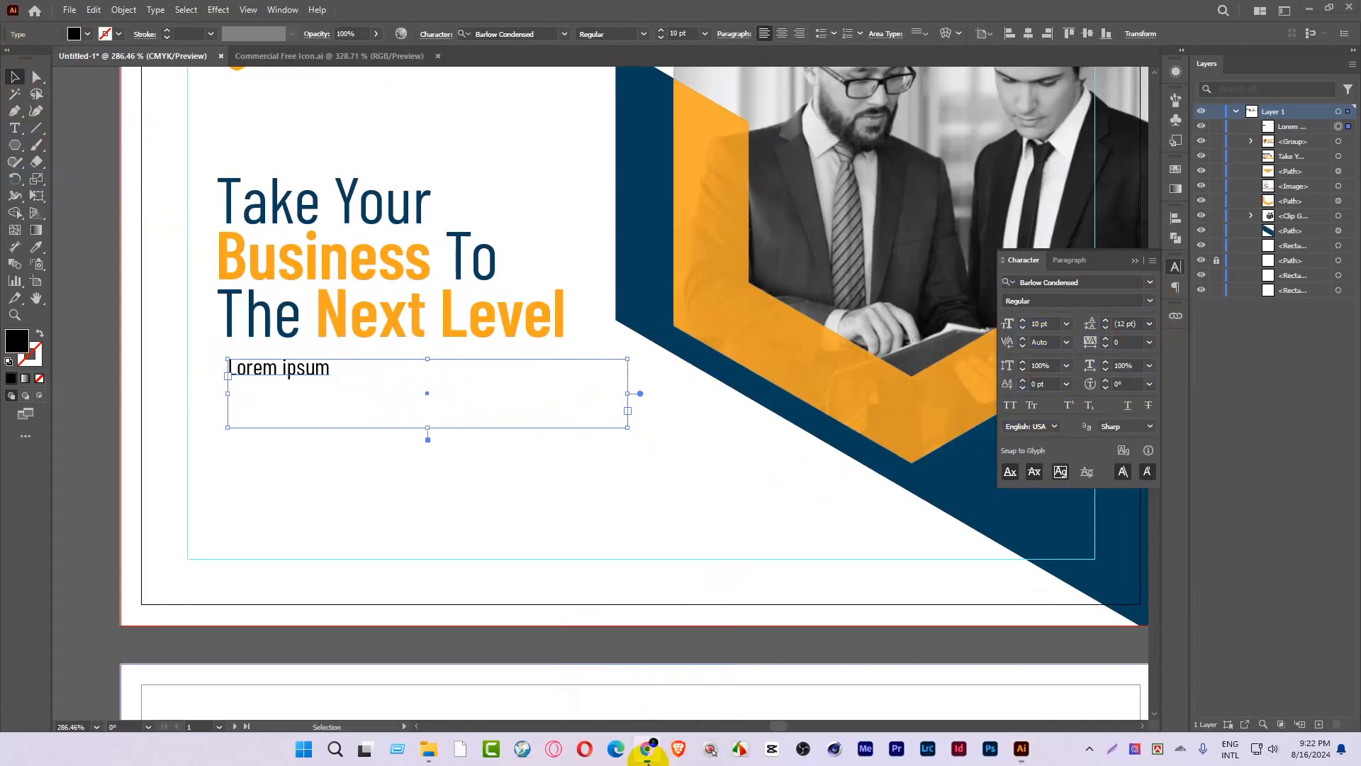
Step: Switch to Chrome and search for "lorem ipsum" in a new tab
click(647, 761)
click(1216, 15)
text(lorem ipsum)
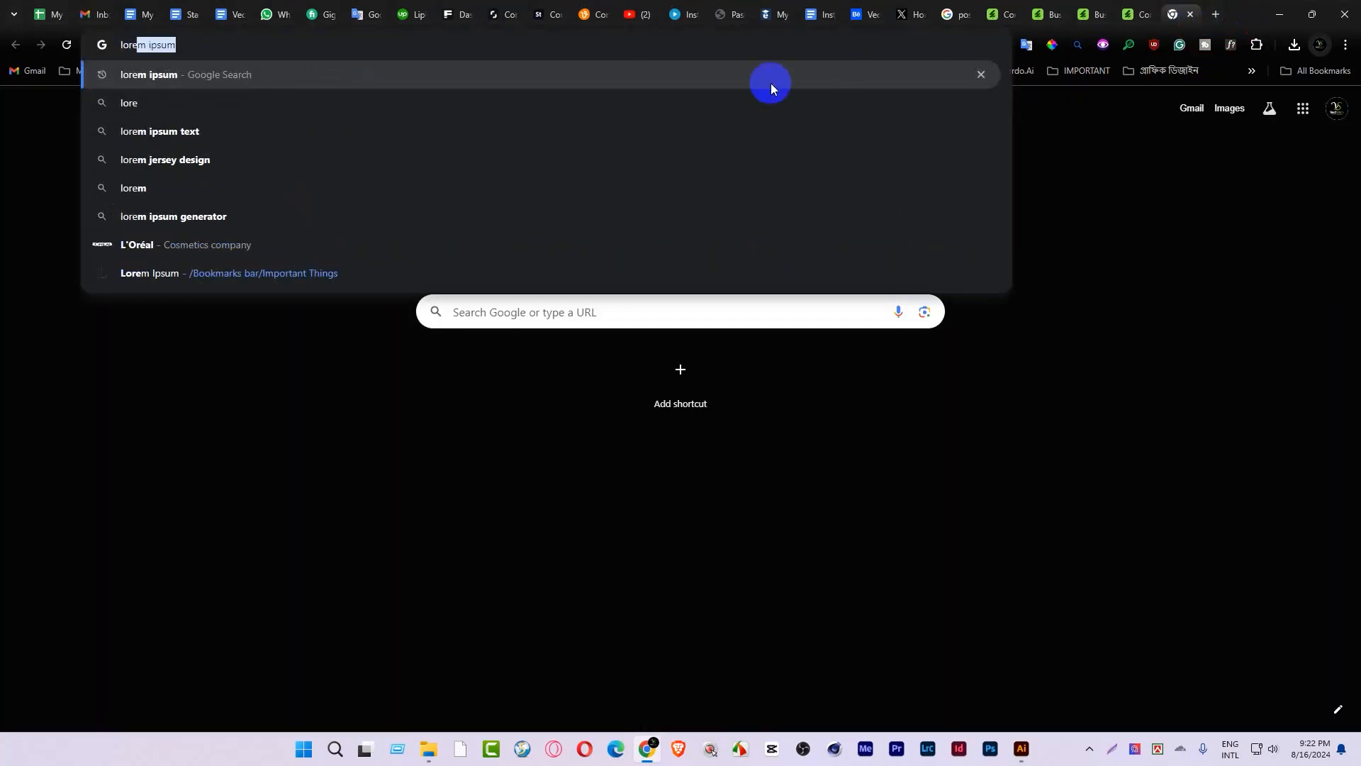
click(771, 83)
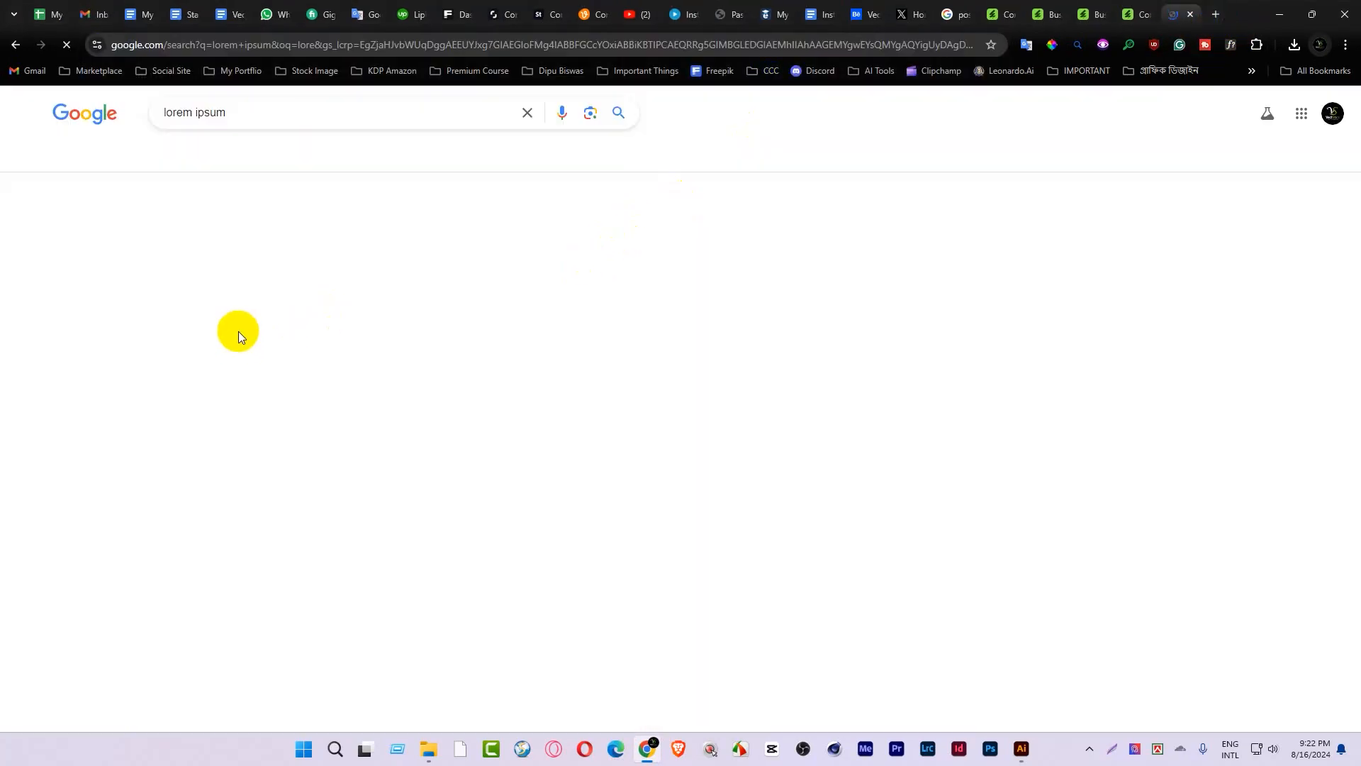
Step: Open fontsquirrel.com in another browser tab and list its Sans Serif fonts
click(1216, 14)
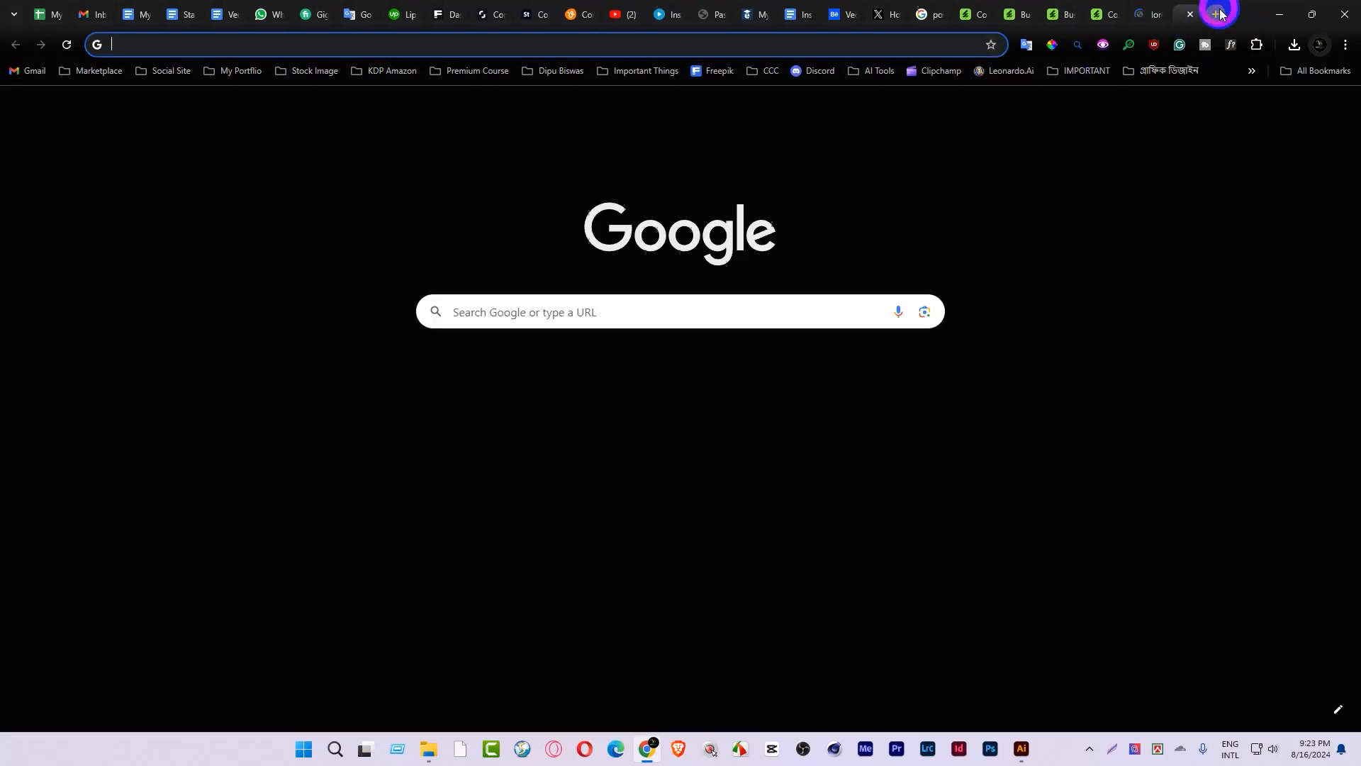
text(f)
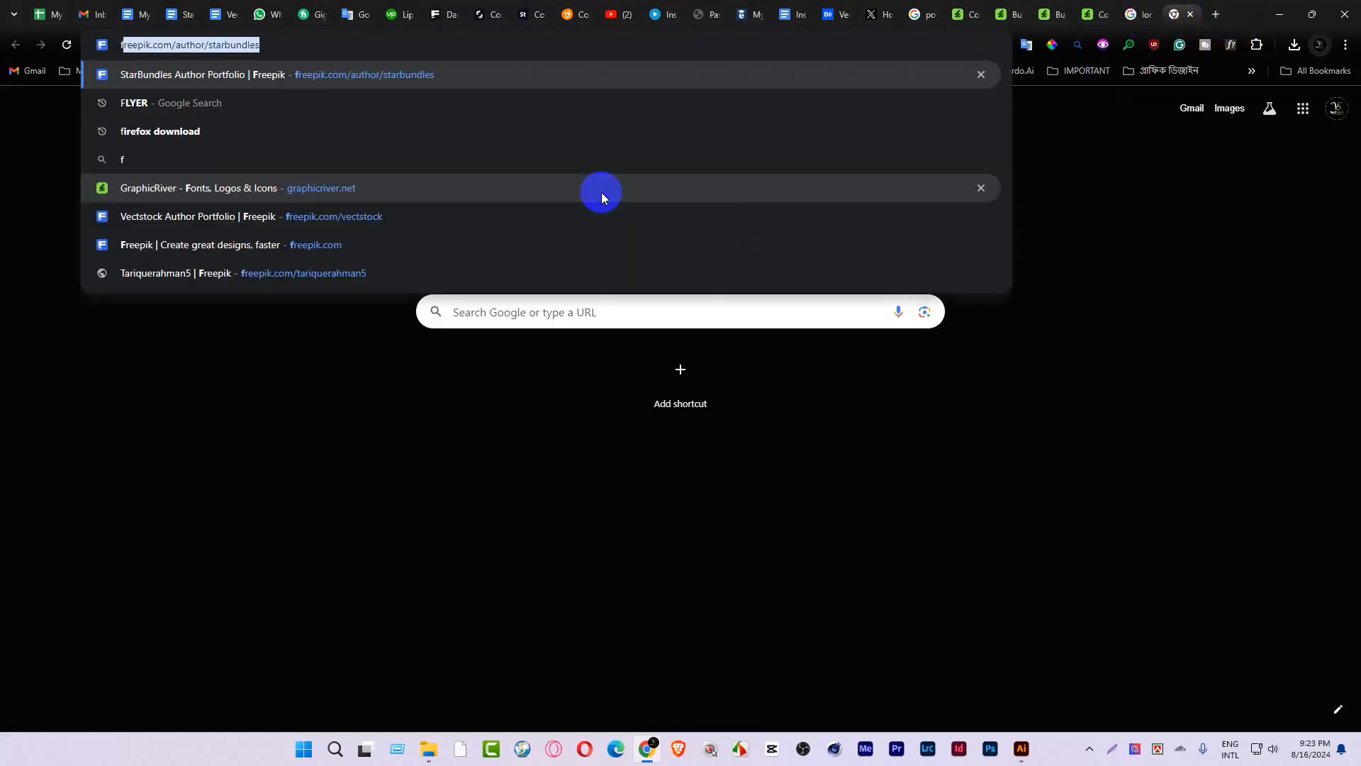
text(ontsquirrel.com)
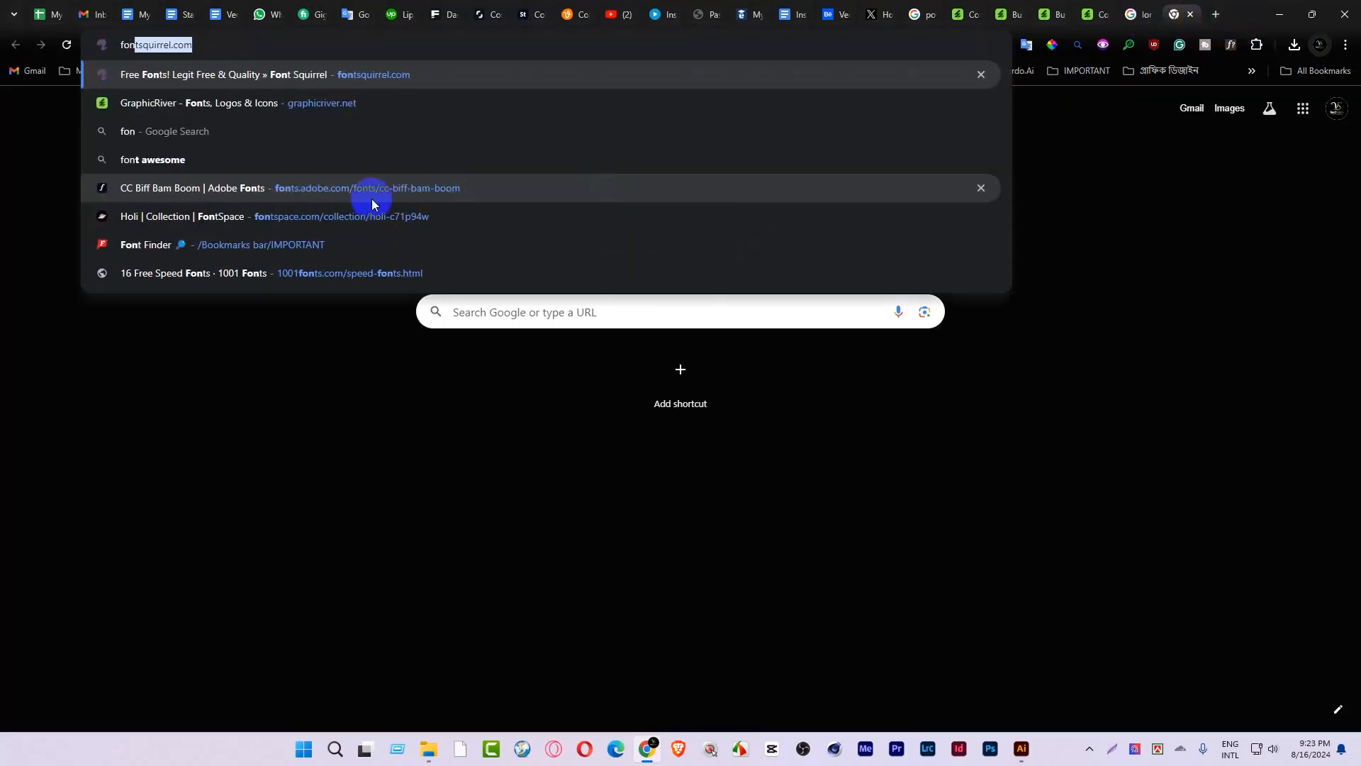
key(Return)
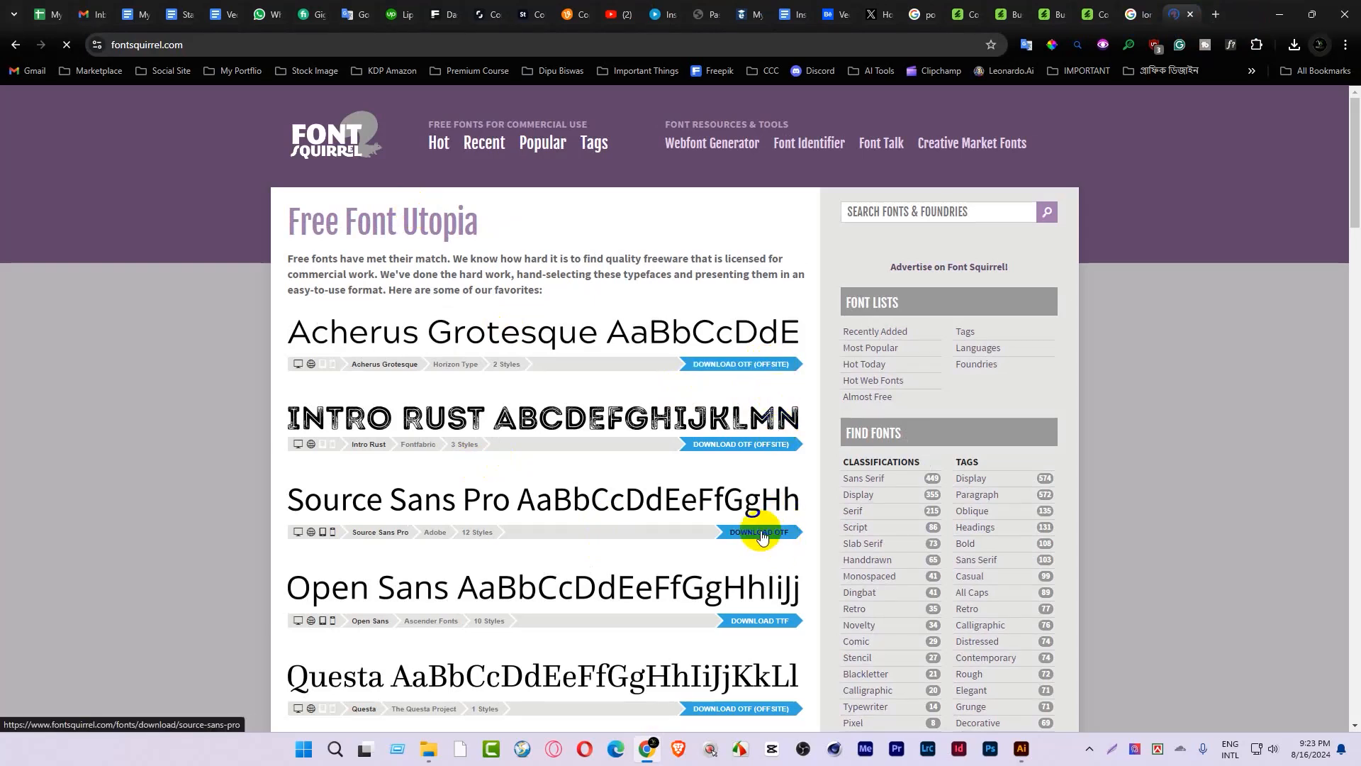
click(866, 480)
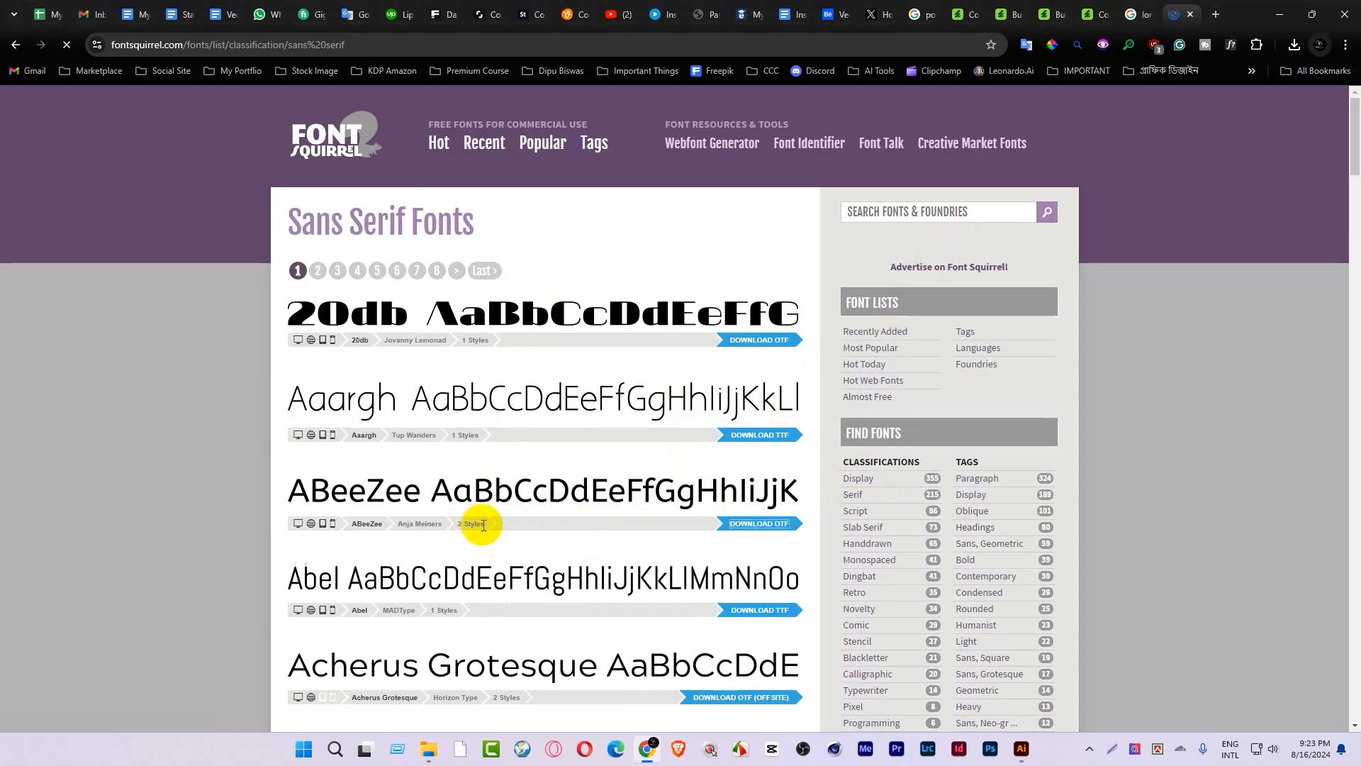
Step: Open the downloaded abeezee.zip archive and install the ABeeZee-Italic font
click(1295, 47)
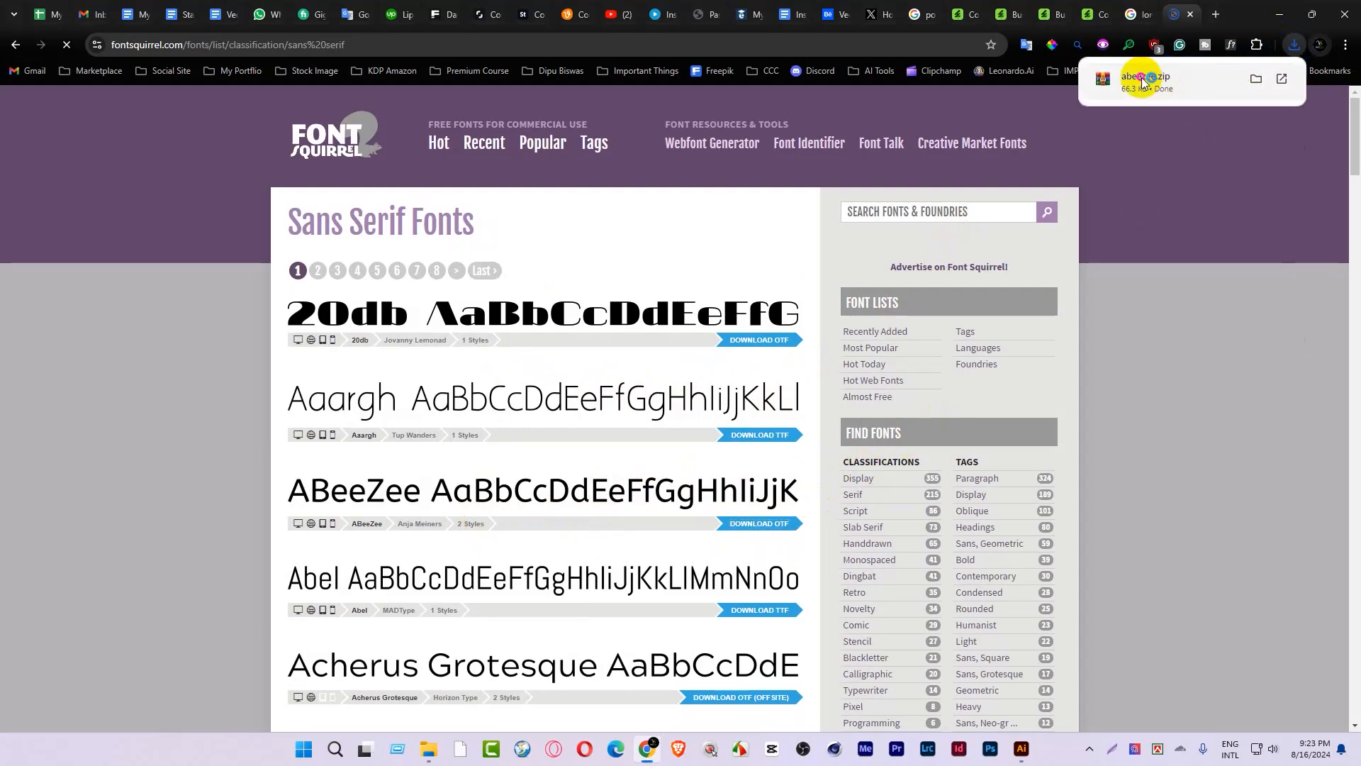
click(1143, 83)
double_click(181, 312)
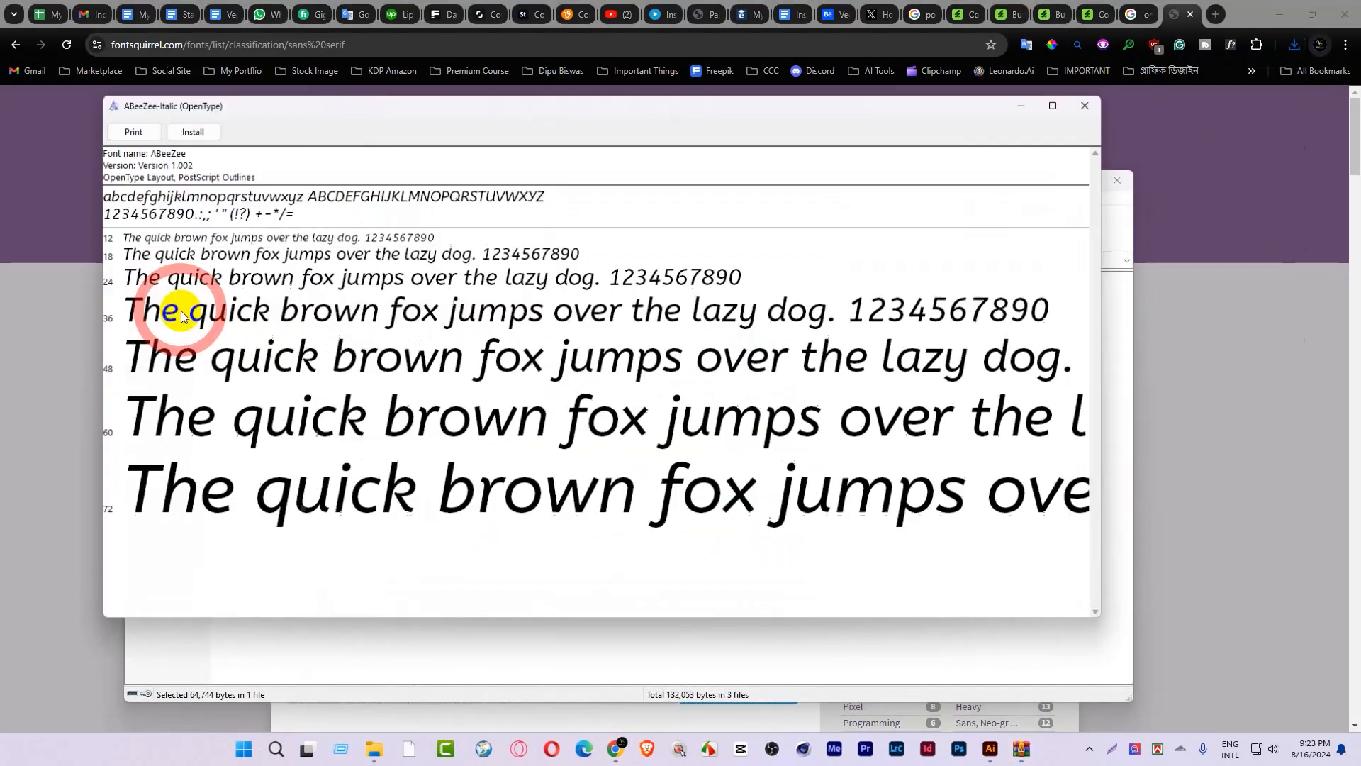
click(189, 129)
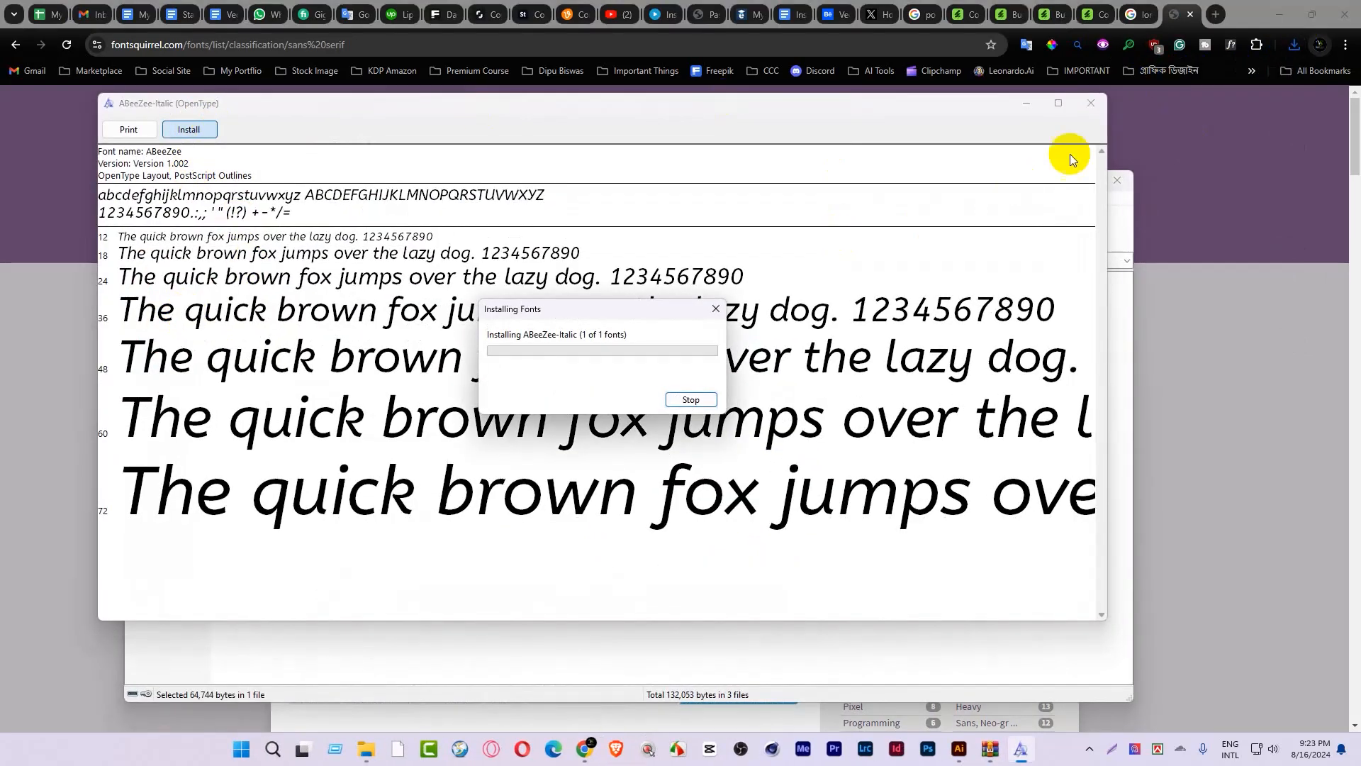
click(1091, 110)
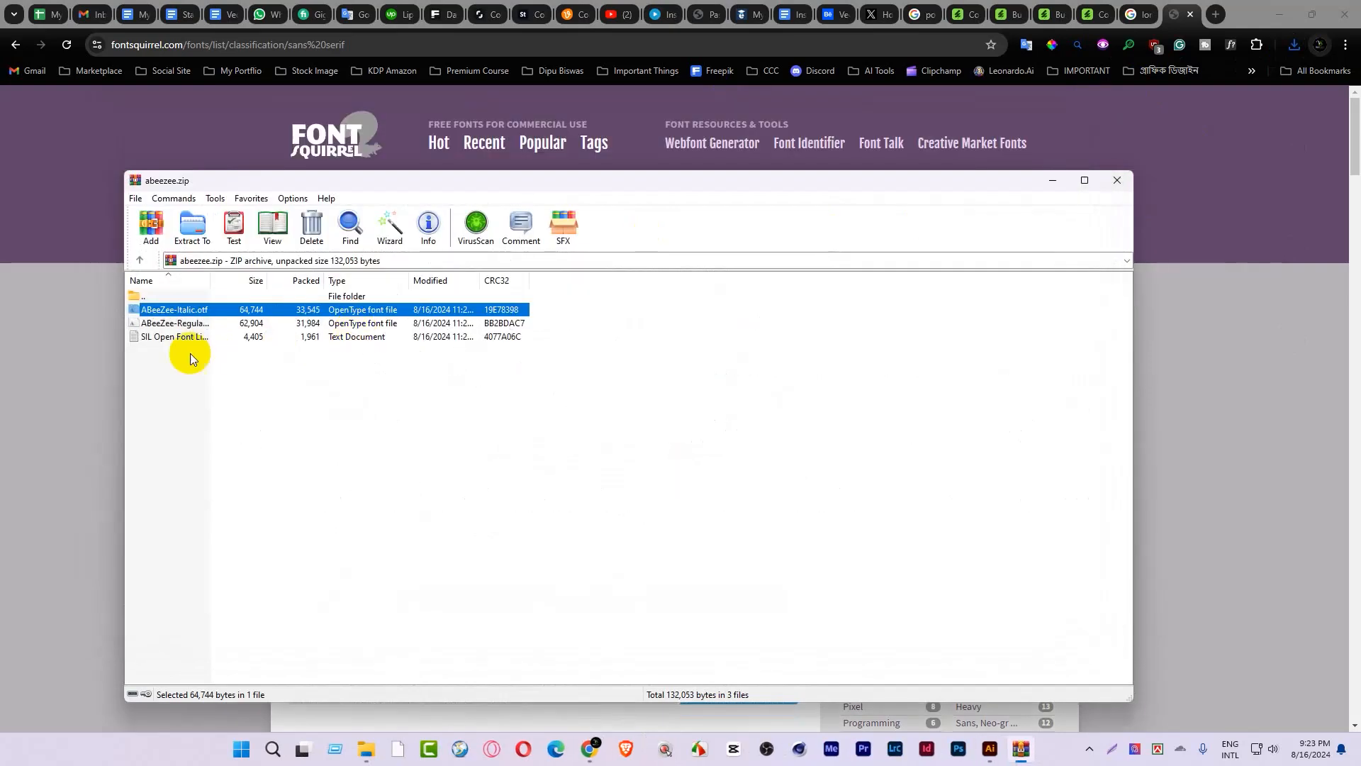
Step: Install the ABeeZee-Regular font from the archive and close the archive window
double_click(178, 324)
click(214, 147)
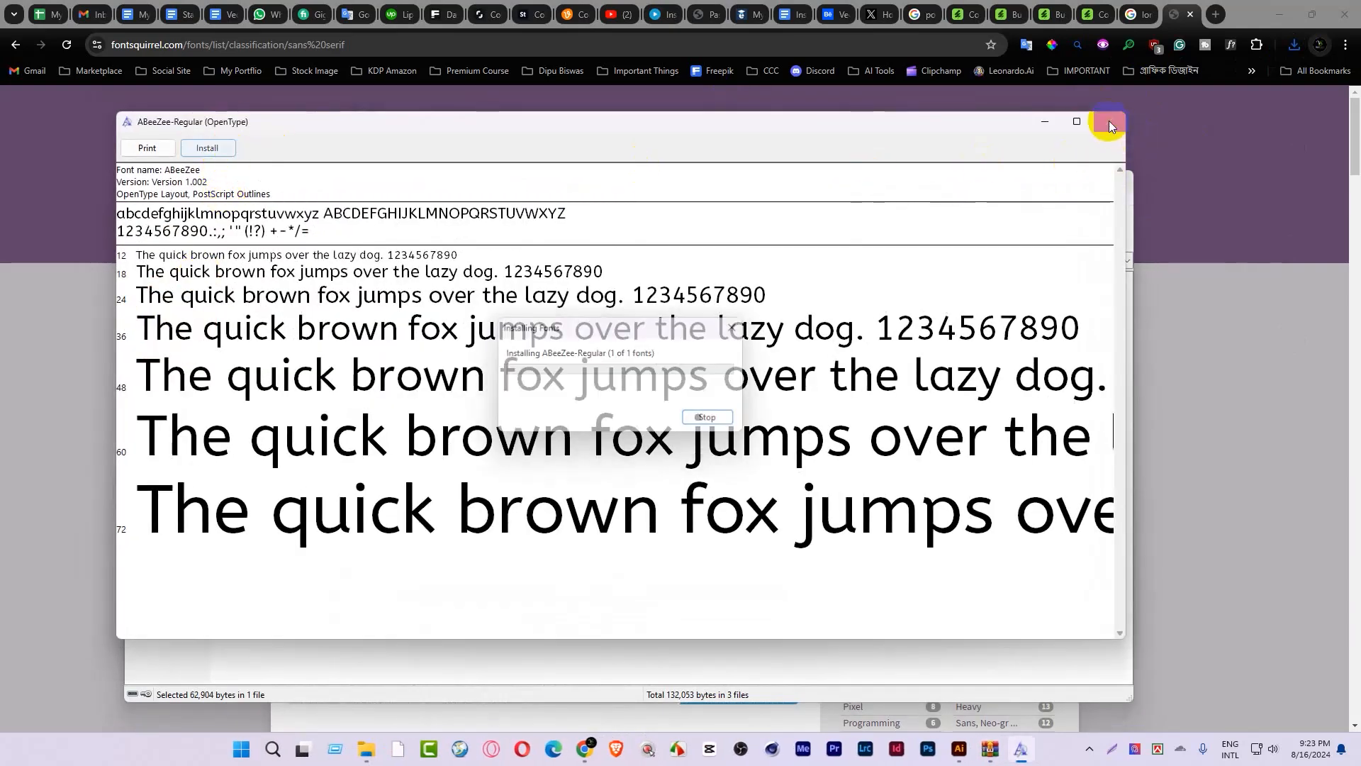
click(1110, 124)
click(1118, 181)
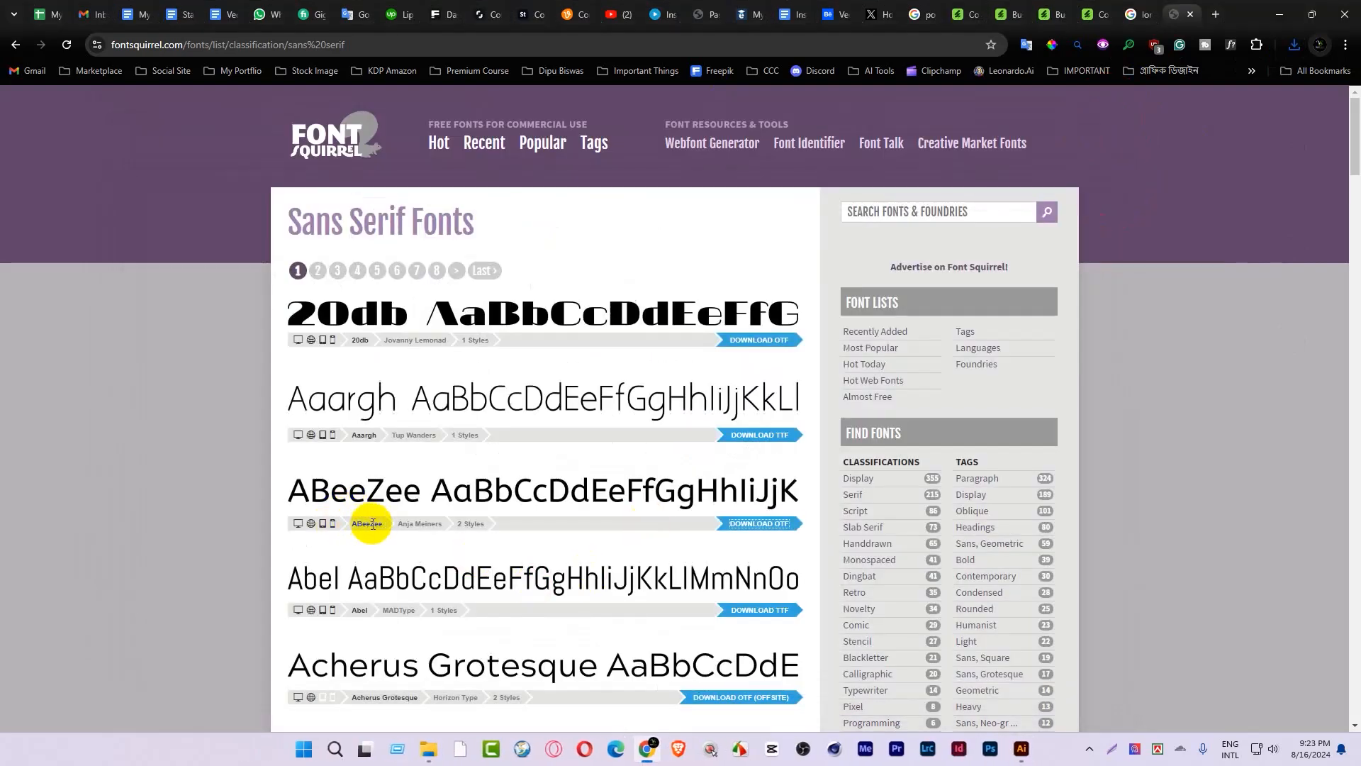
Step: Open lipsum.com from the search results and copy the first sentence of the "What is Lorem Ipsum?" paragraph
click(1152, 8)
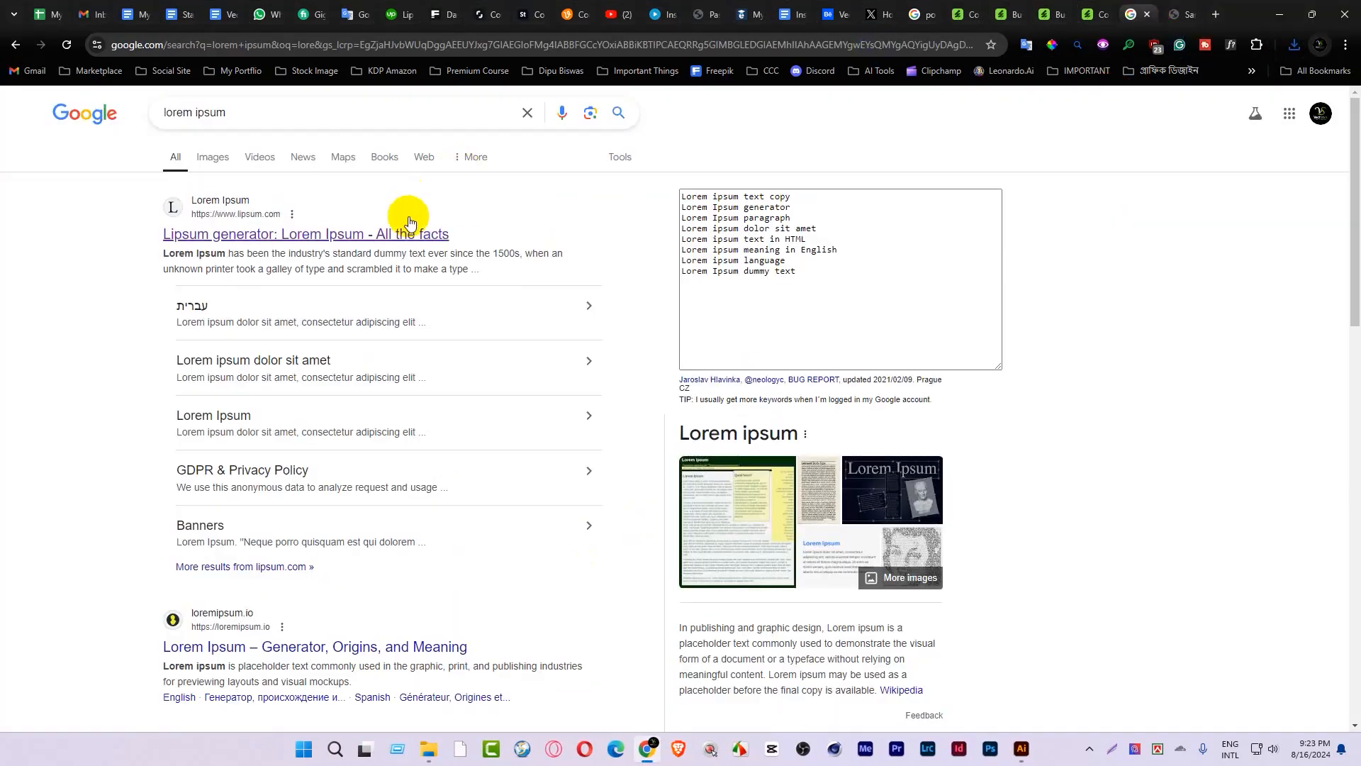
click(288, 234)
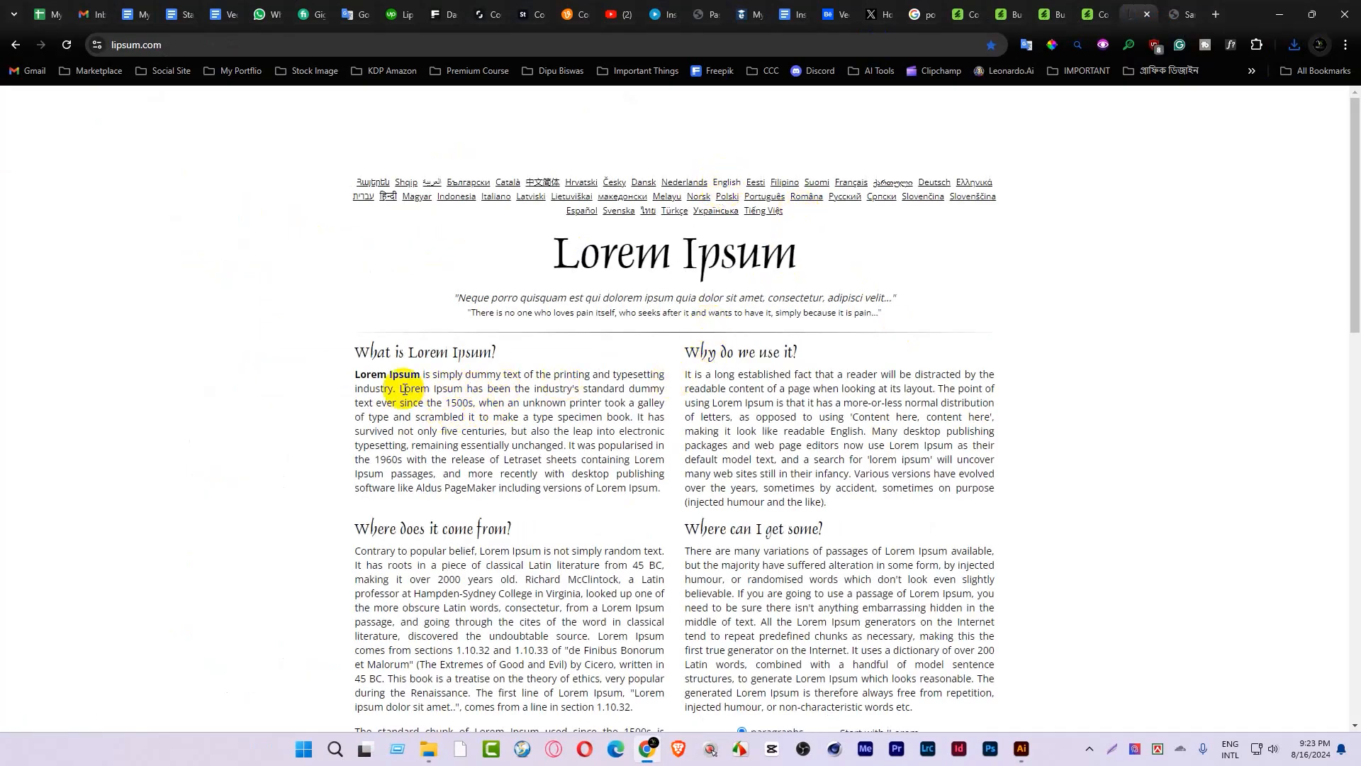
drag(401, 389, 360, 377)
key(ctrl+c)
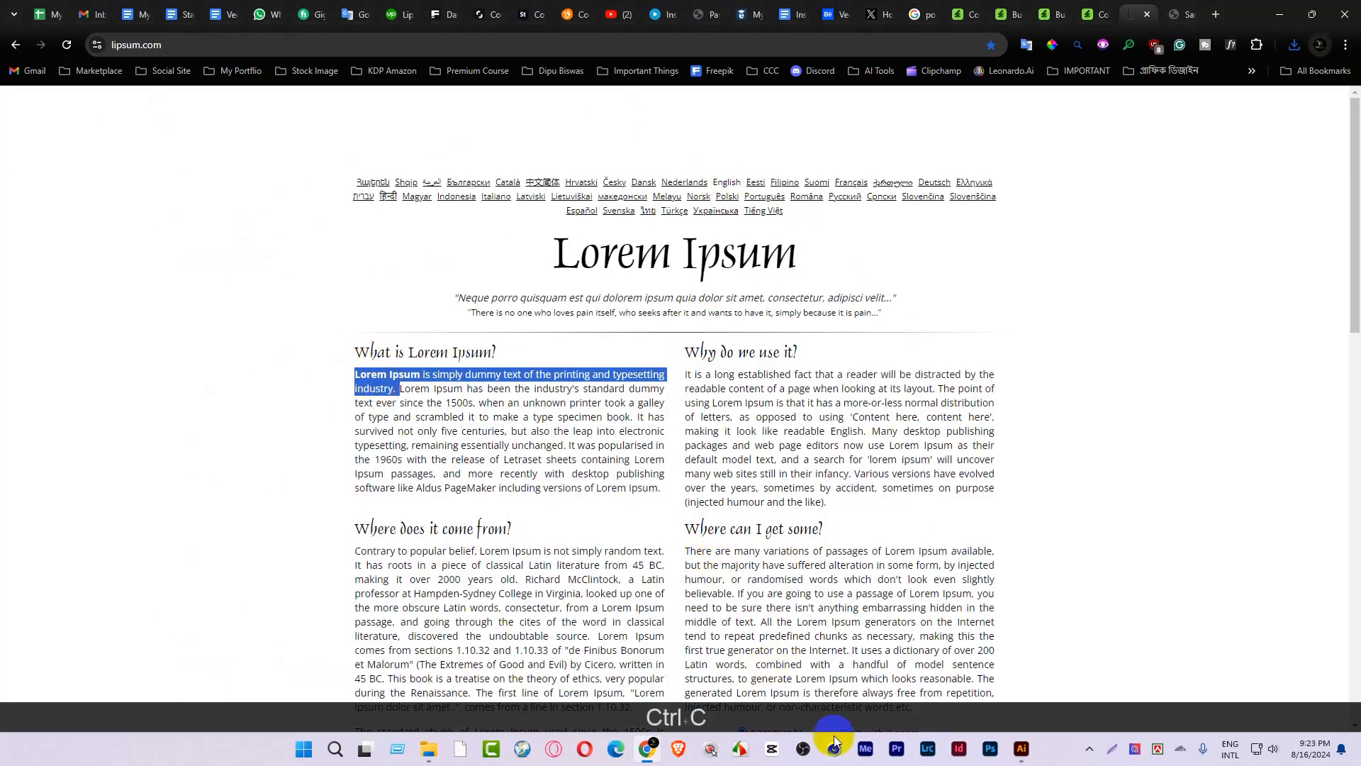
Step: Switch to Illustrator and replace the body placeholder with the copied sentence "Lorem Ipsum is simply dummy text of the printing and typesetting industry."
click(1019, 750)
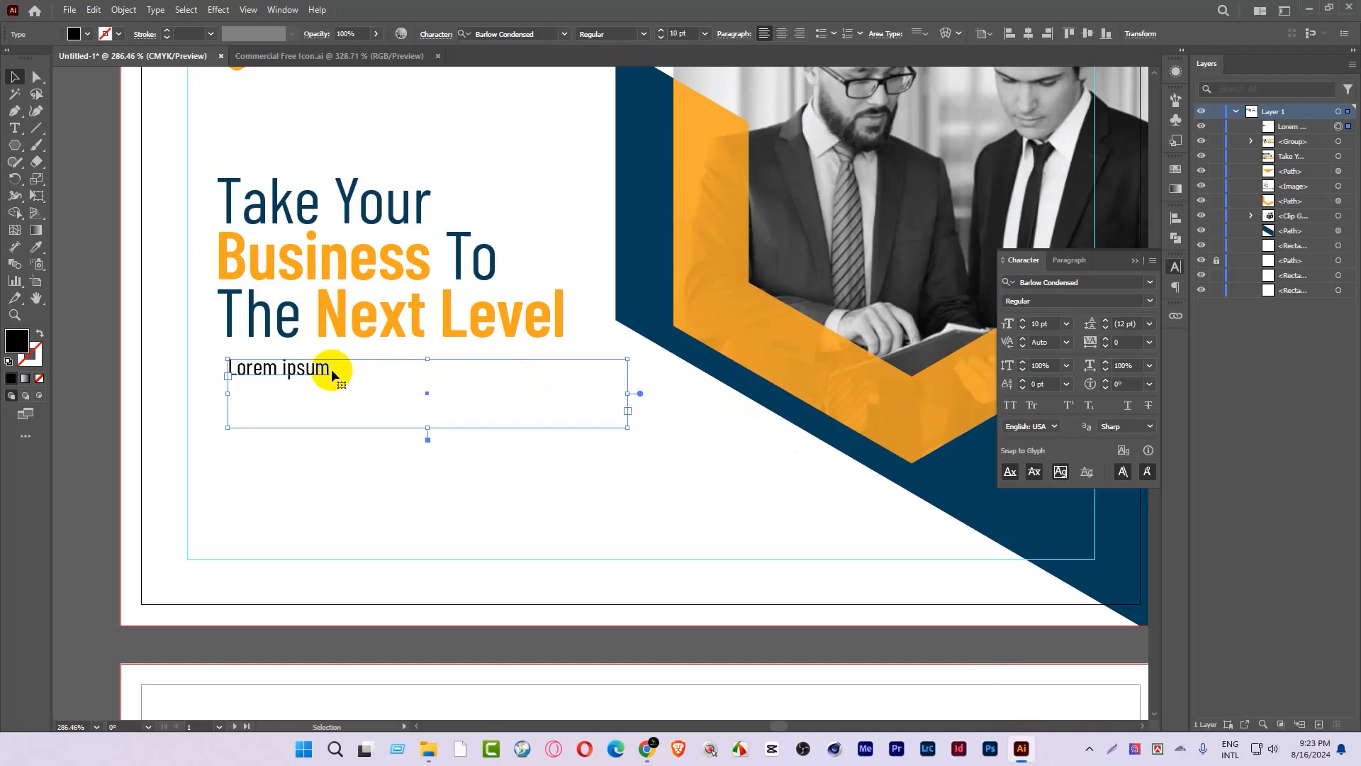
double_click(332, 374)
key(ctrl+v)
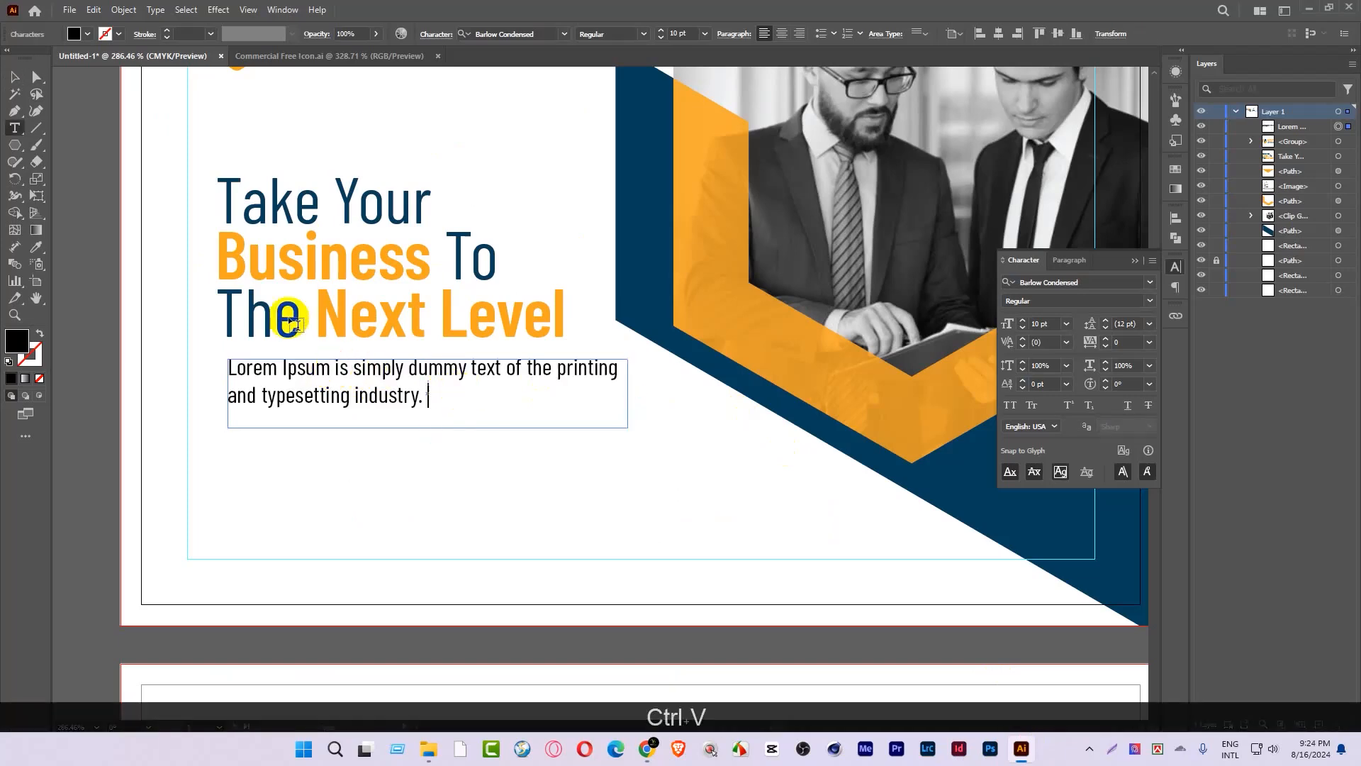
click(14, 77)
drag(535, 270, 577, 370)
click(440, 343)
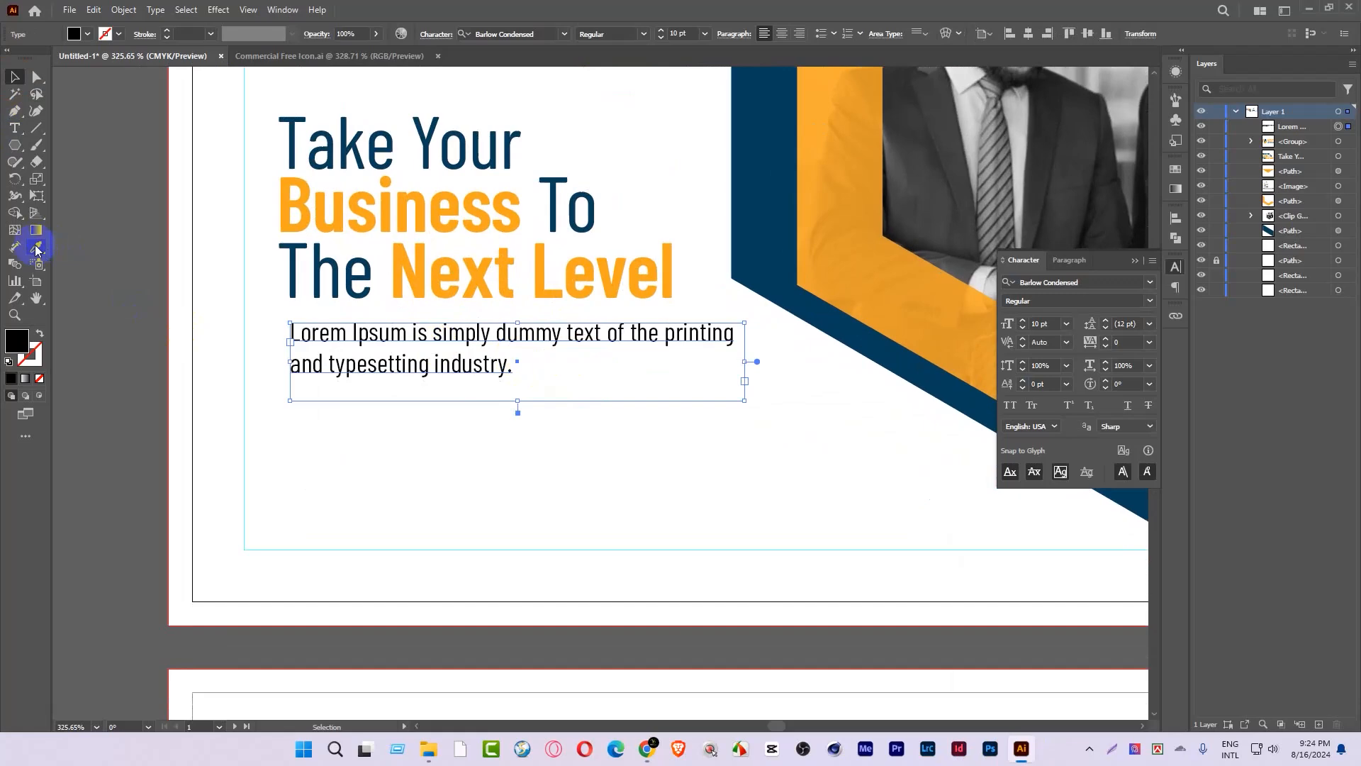
Step: Fill the body text below the headline with a dark gray swatch
click(88, 35)
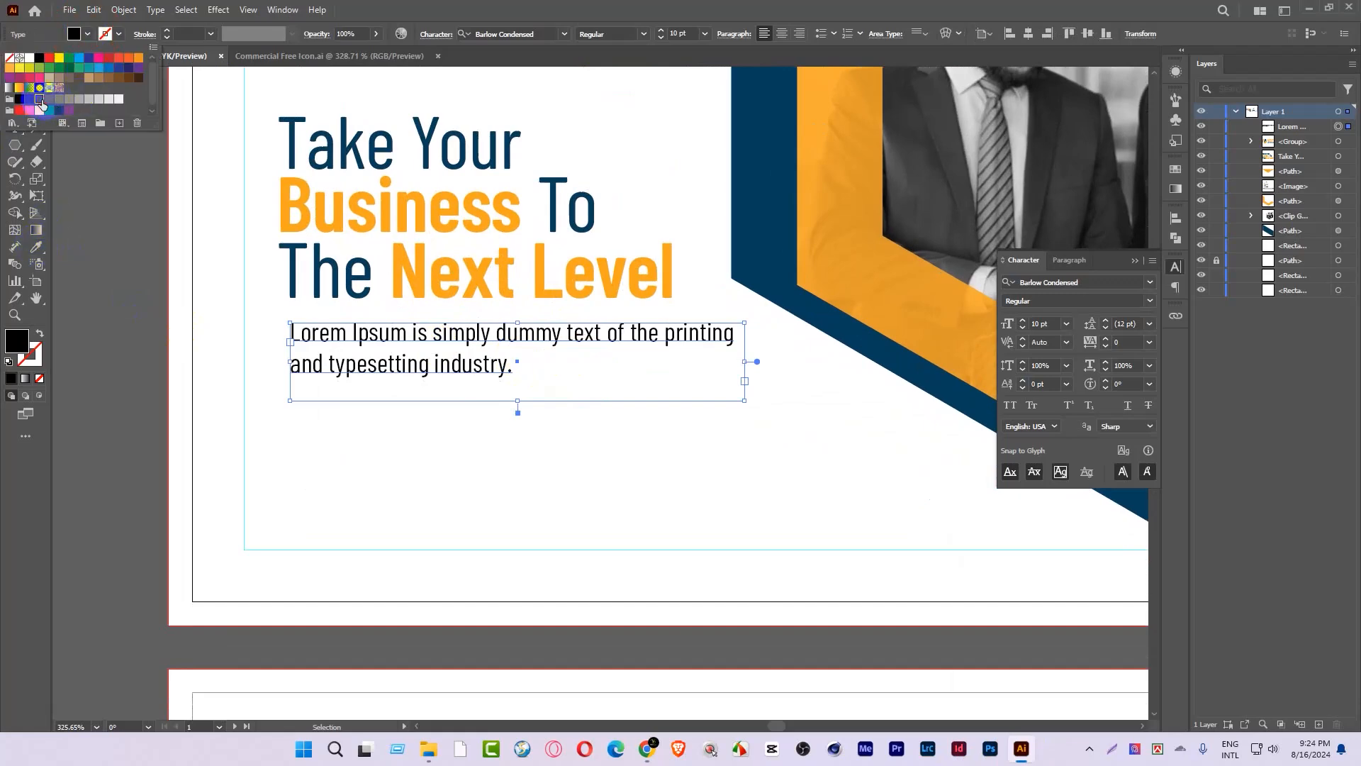
click(41, 103)
click(85, 248)
drag(630, 316, 595, 340)
Step: Move the body text straight down slightly to leave a gap beneath the headline
drag(296, 354, 440, 332)
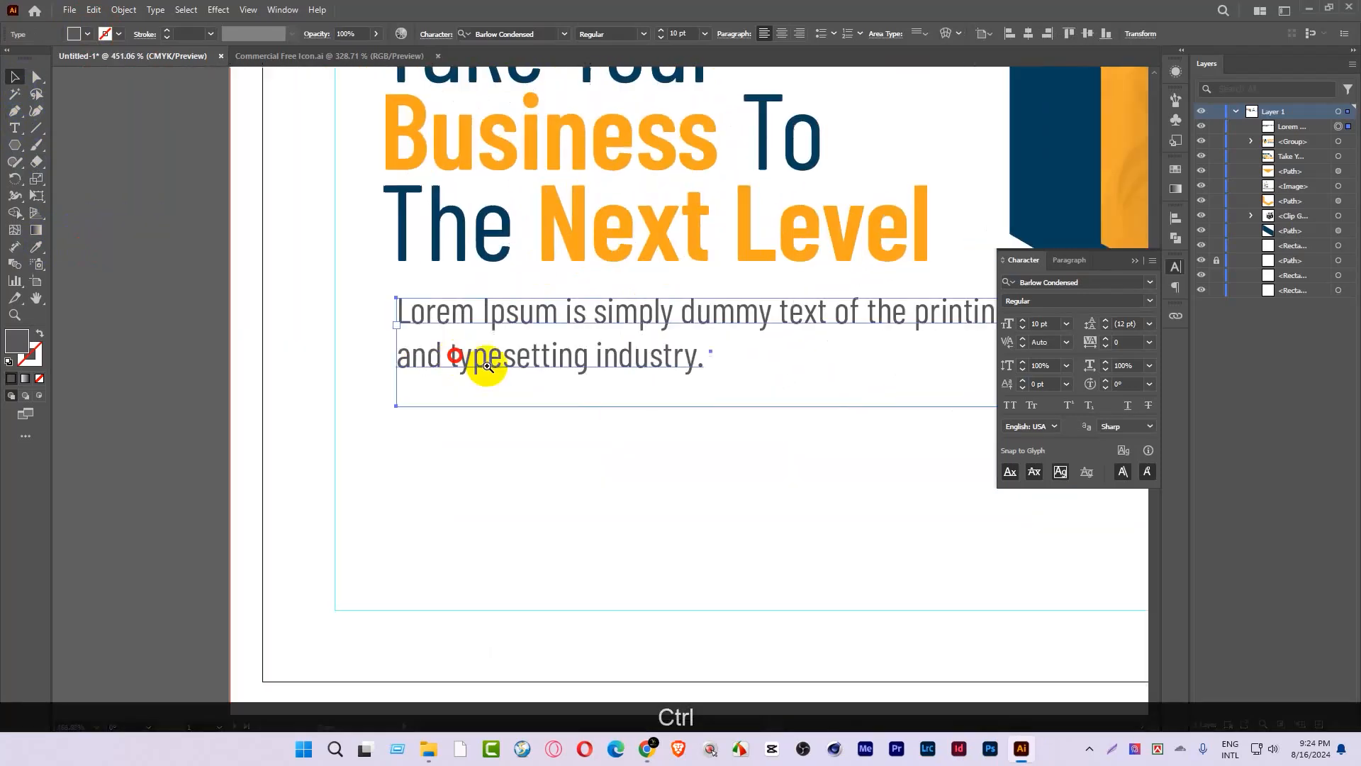
drag(711, 409, 363, 340)
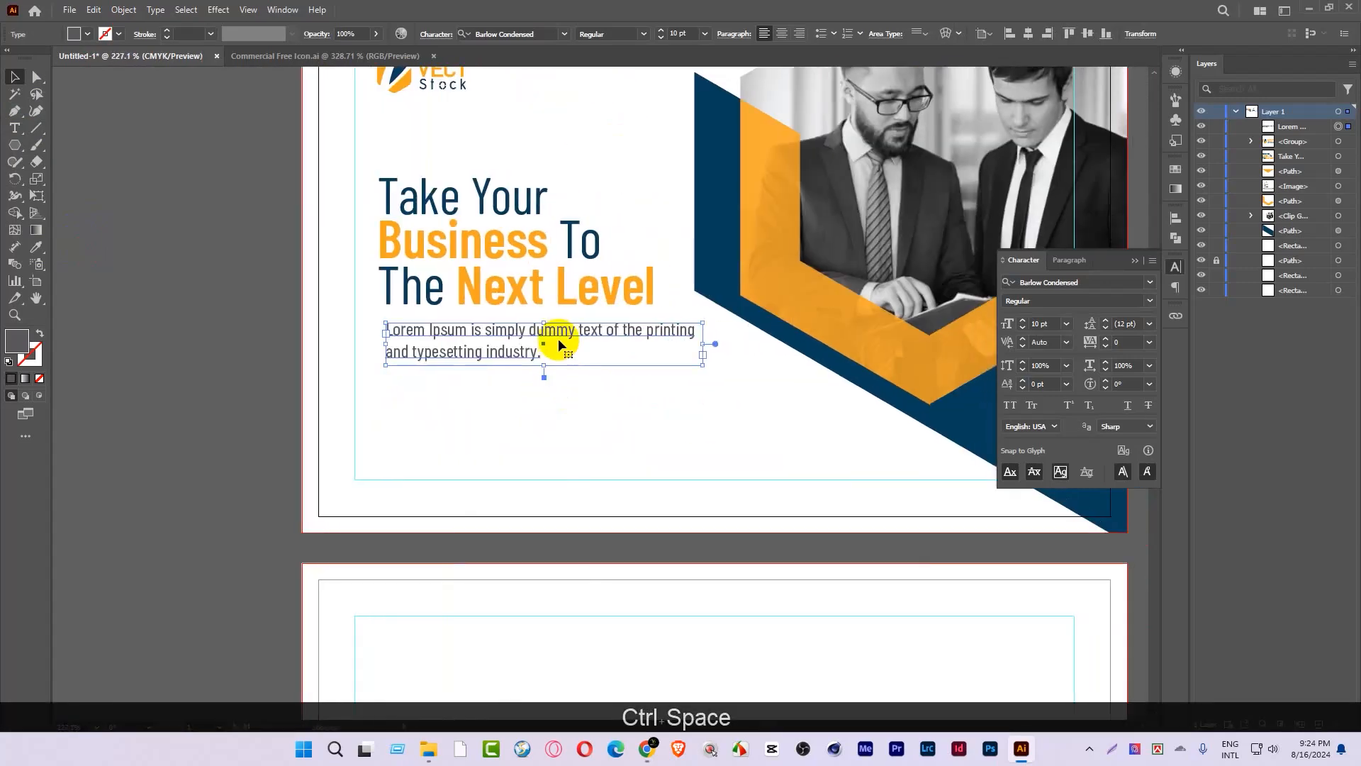
drag(558, 336, 561, 354)
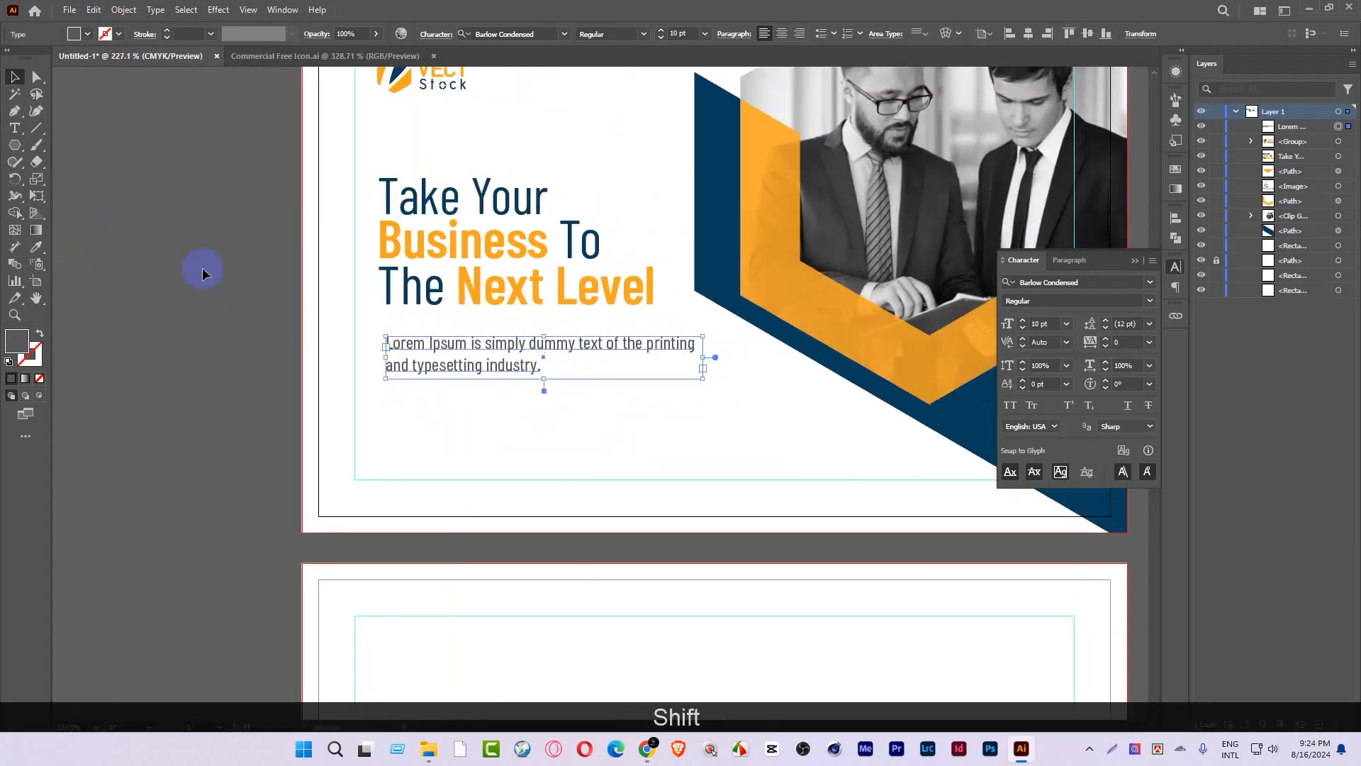
click(201, 268)
Step: Draw a horizontal line about 1.08 in wide between headline and body text, and set its stroke to 1 pt
click(37, 128)
key(ctrl+space)
click(425, 283)
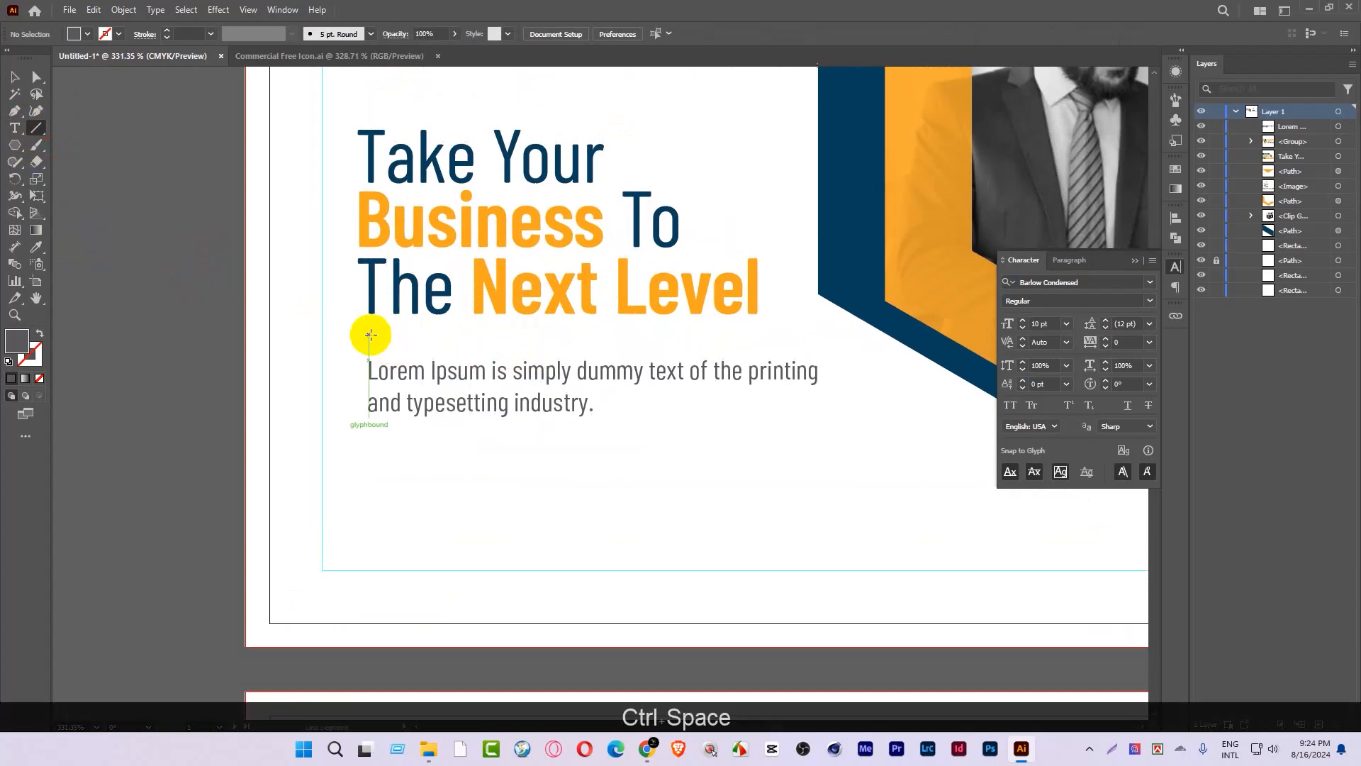
drag(368, 333, 576, 333)
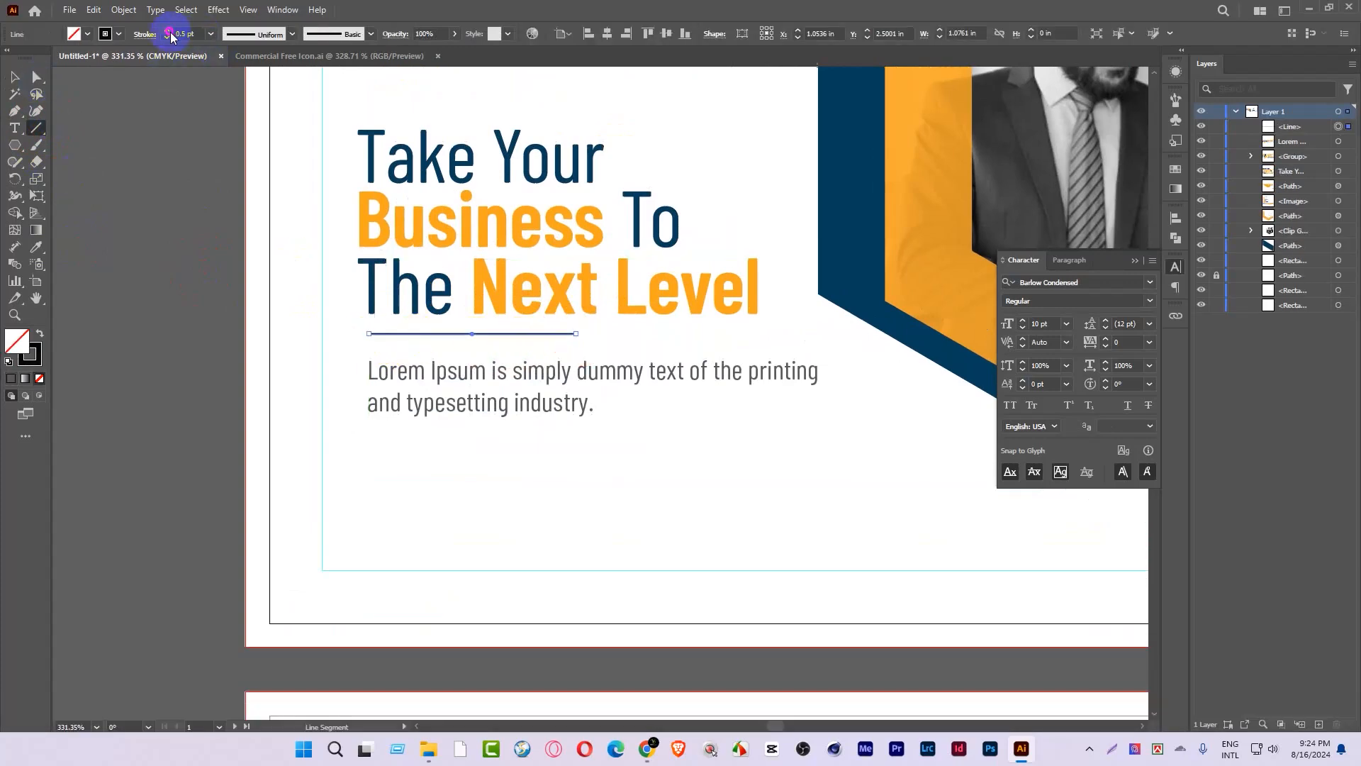
click(15, 78)
key(ctrl+space)
drag(432, 196, 448, 314)
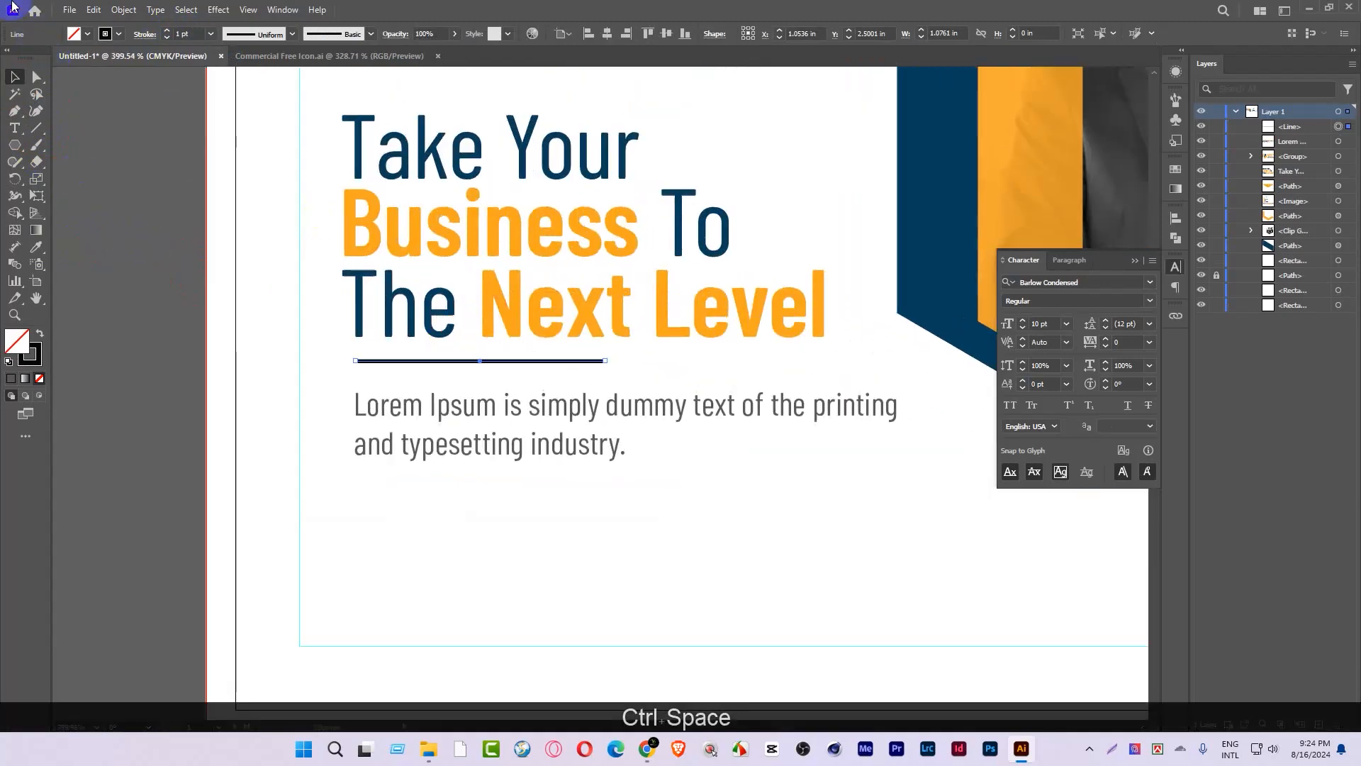
Step: Expand the divider line's fill and stroke into a shape and thin it to about 0.007 in high
click(123, 9)
click(151, 195)
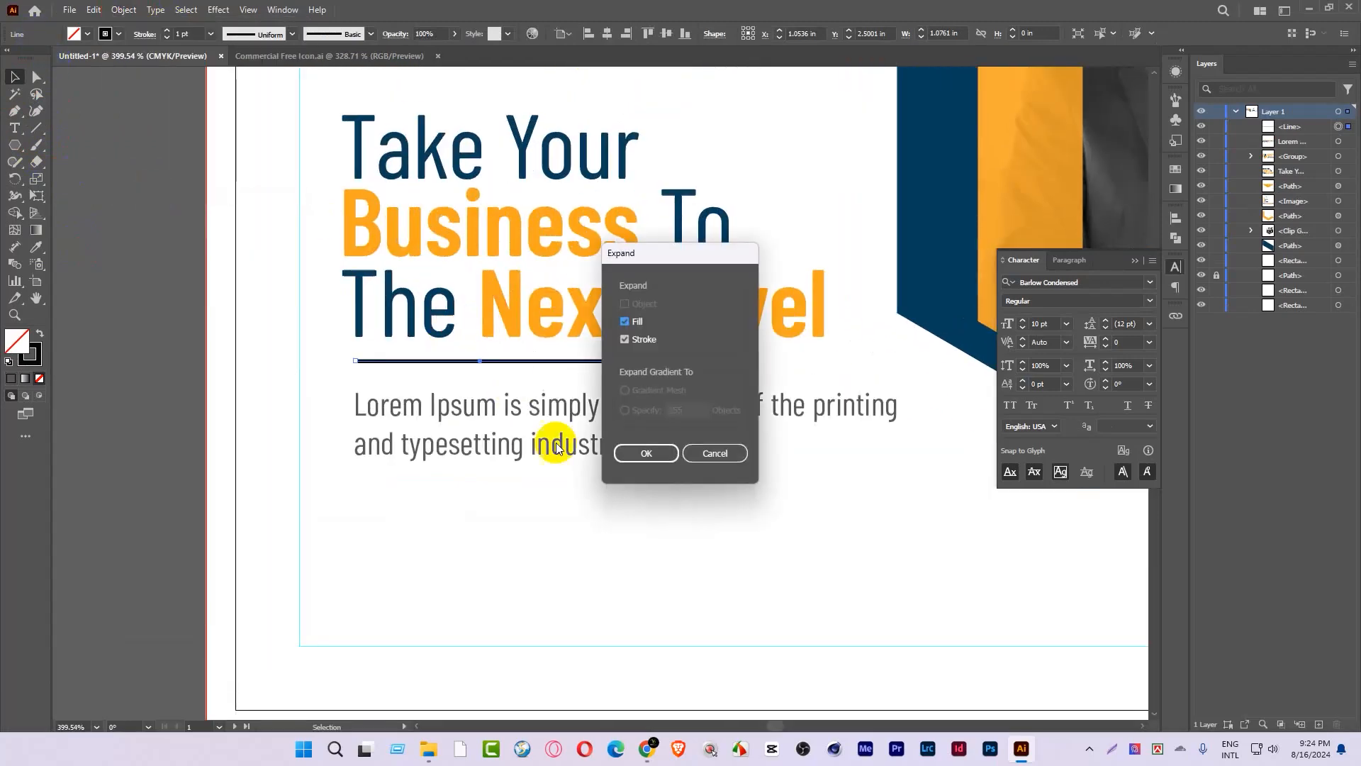
click(630, 455)
key(ctrl+space)
drag(362, 358, 515, 392)
key(ctrl+space)
drag(634, 355, 785, 399)
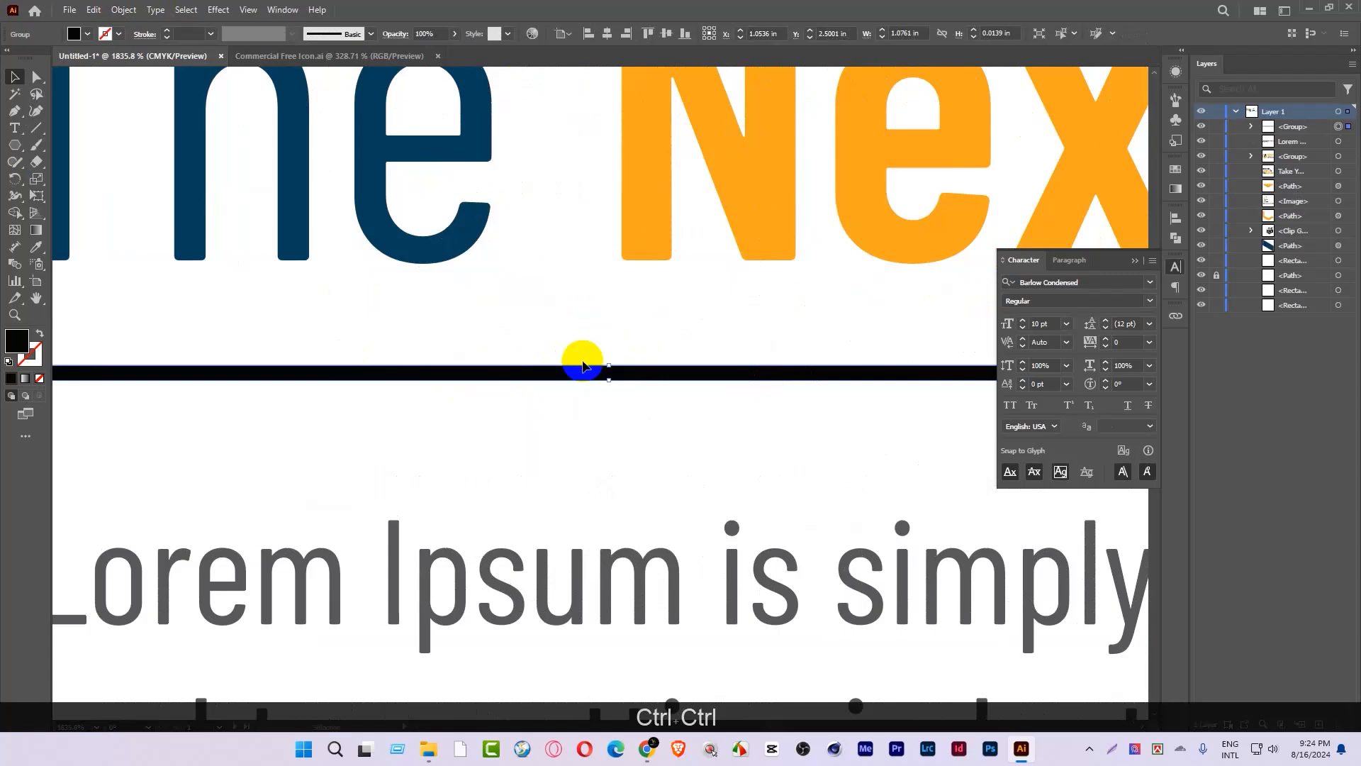
drag(609, 365, 407, 373)
key(ctrl+space)
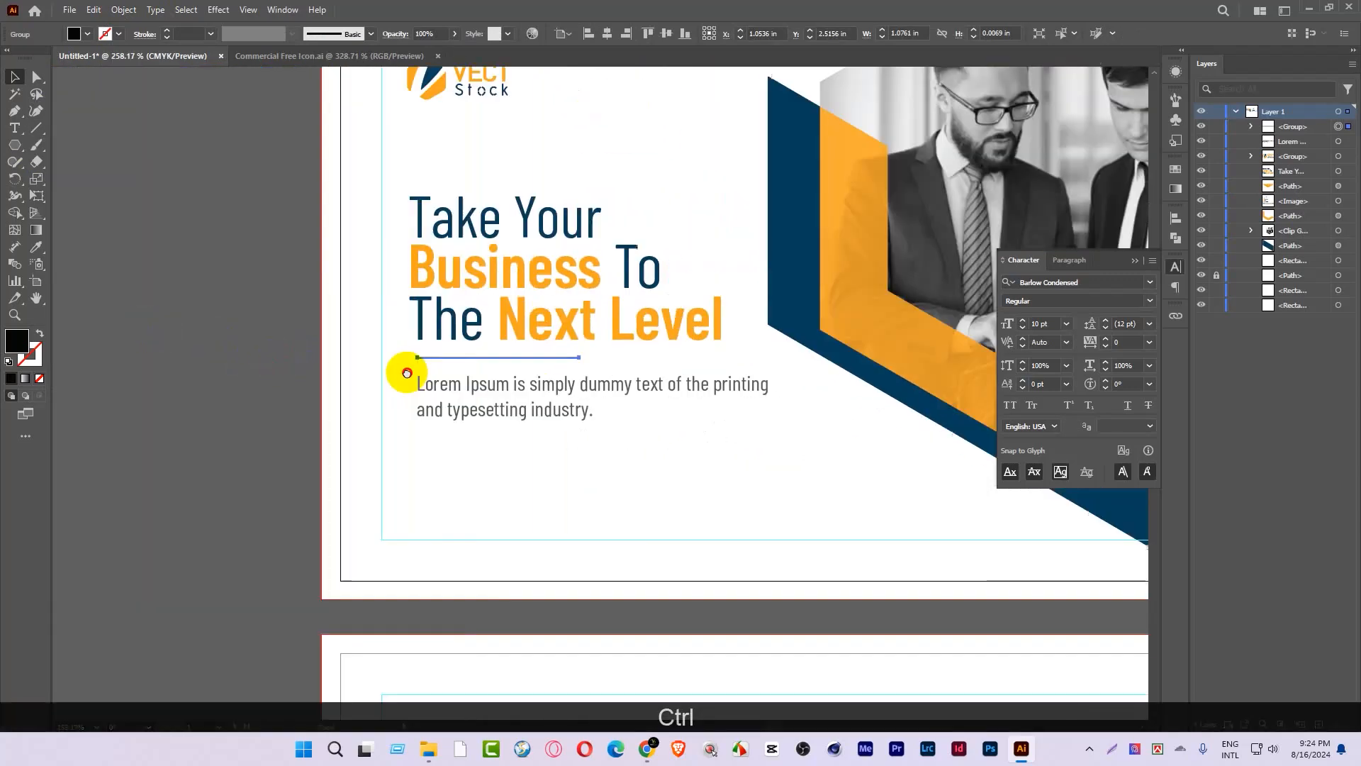
Step: Recolor the divider line with the dark blue sampled from the shape beside the photo, and deselect it
click(35, 248)
click(788, 231)
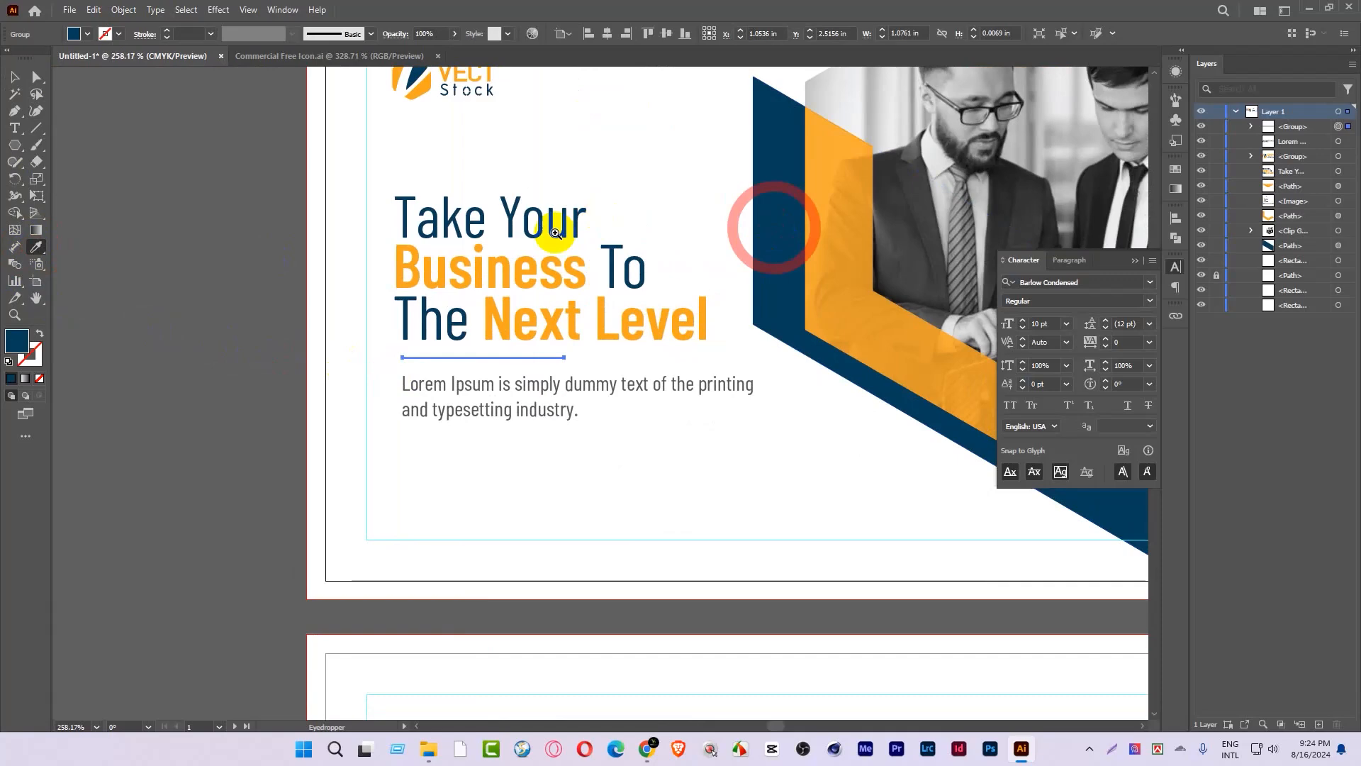
key(ctrl+space)
drag(557, 229, 662, 358)
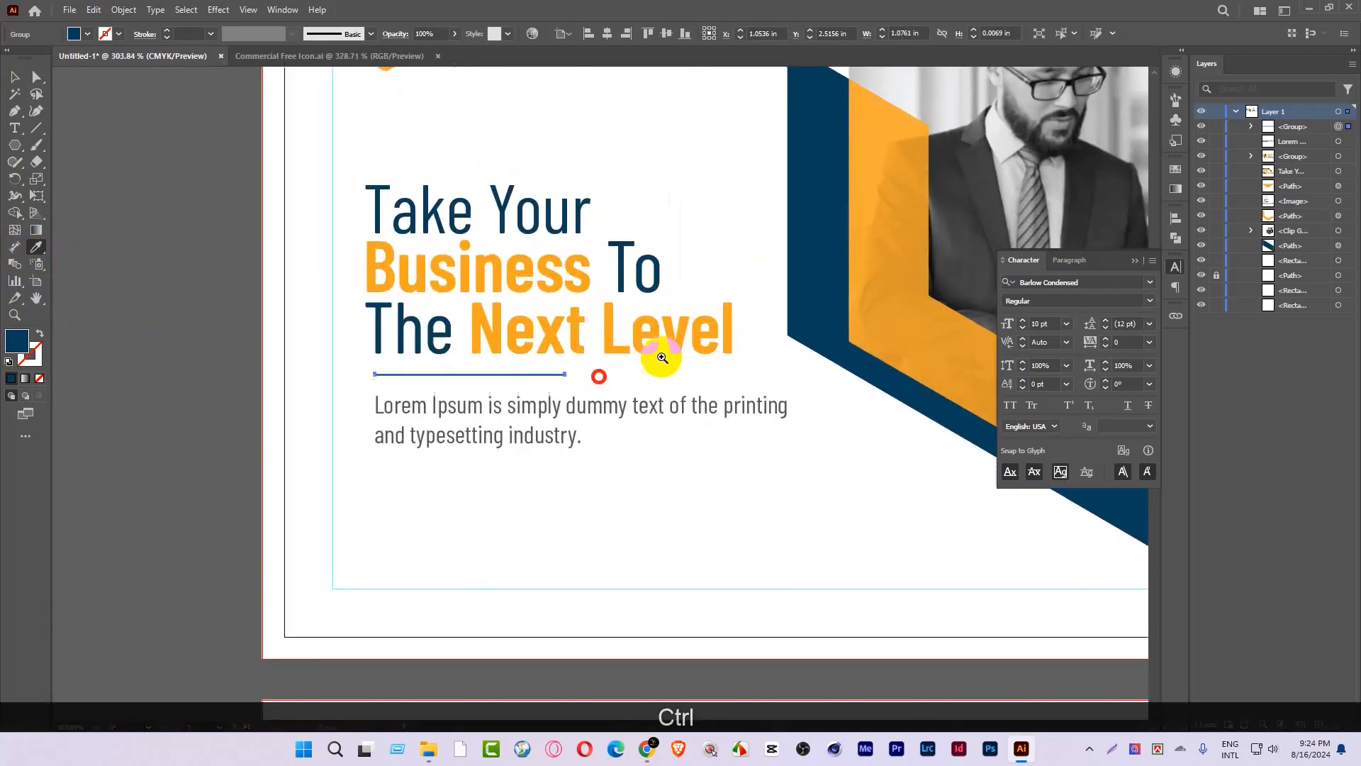
click(730, 323)
key(ctrl+space)
drag(729, 323, 729, 219)
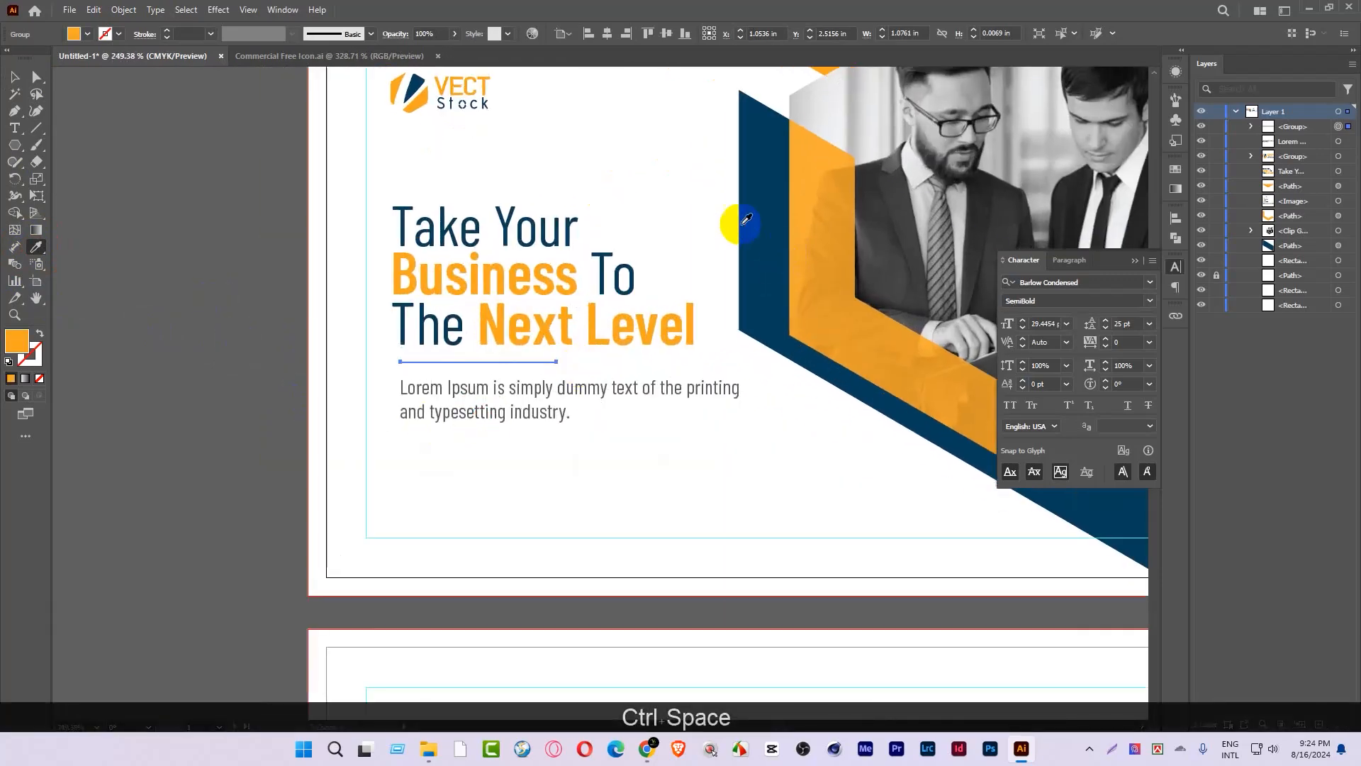
click(751, 212)
click(501, 350)
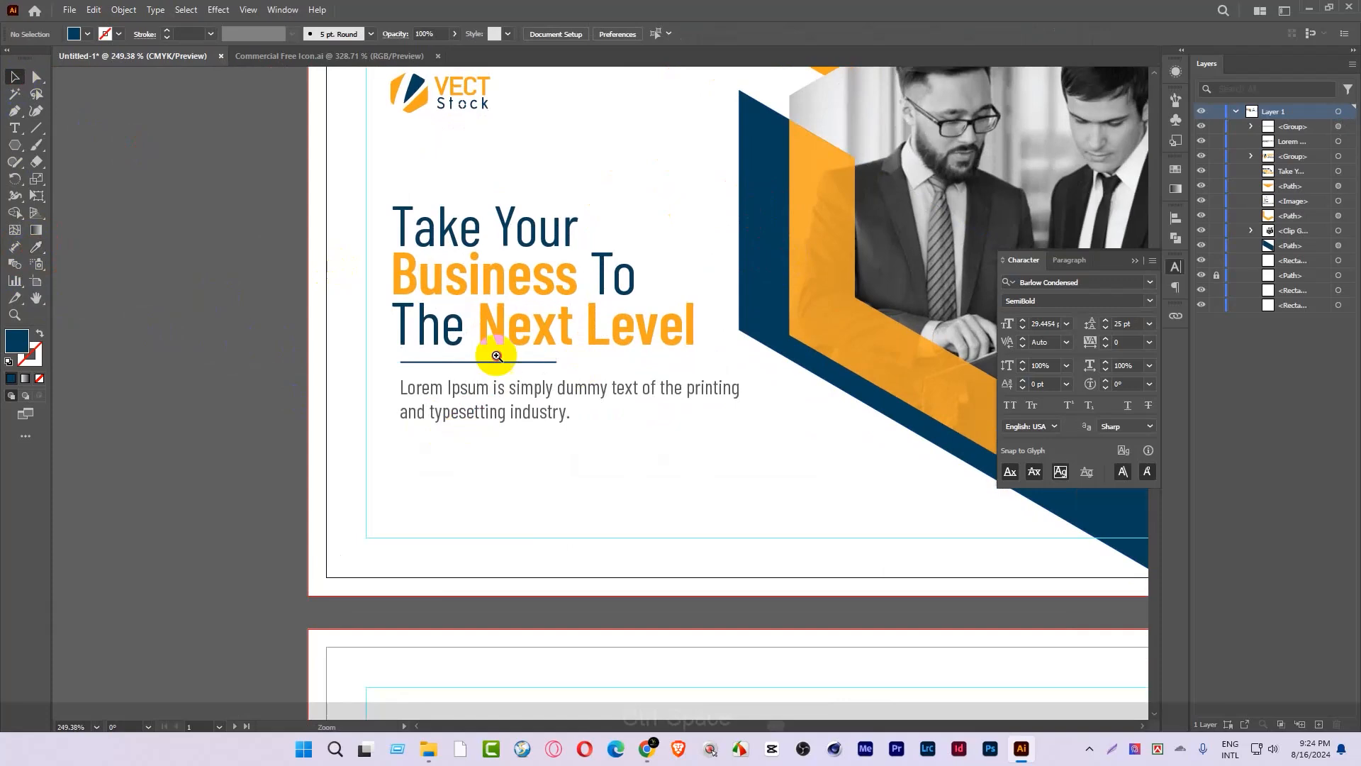
Step: Place an upward-pointing copy of the top orange triangle along the front card's bottom edge, overlapping its lower right corner
key(ctrl+space)
drag(501, 350, 394, 468)
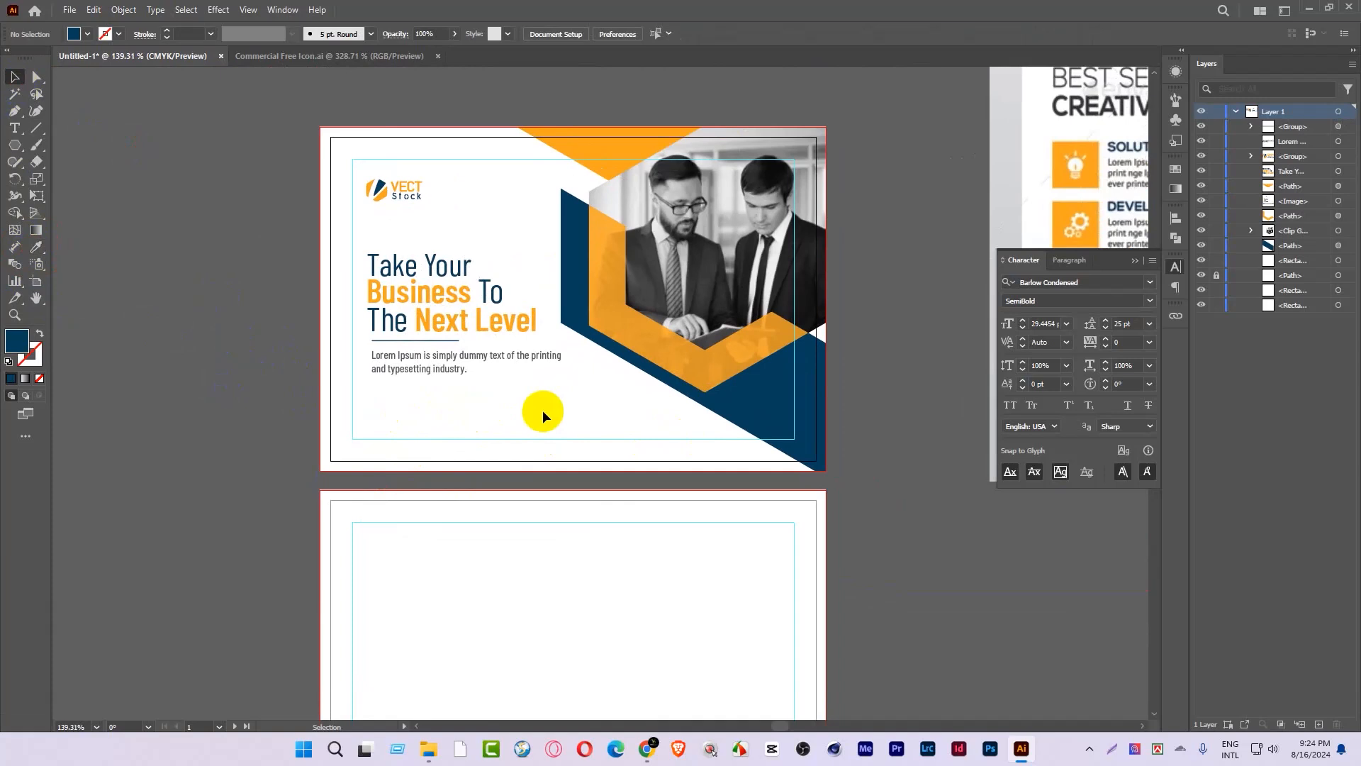
key(ctrl+space)
drag(623, 380, 556, 291)
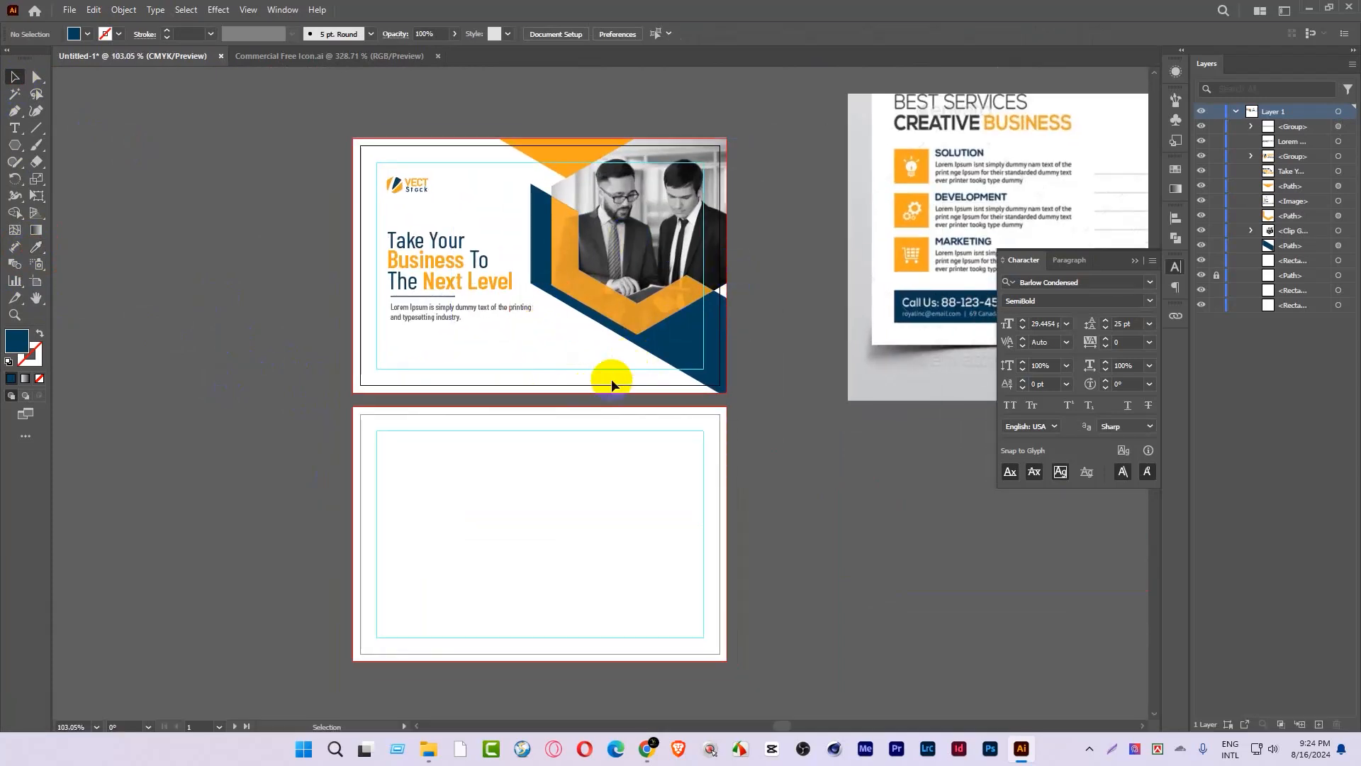
drag(640, 328, 438, 402)
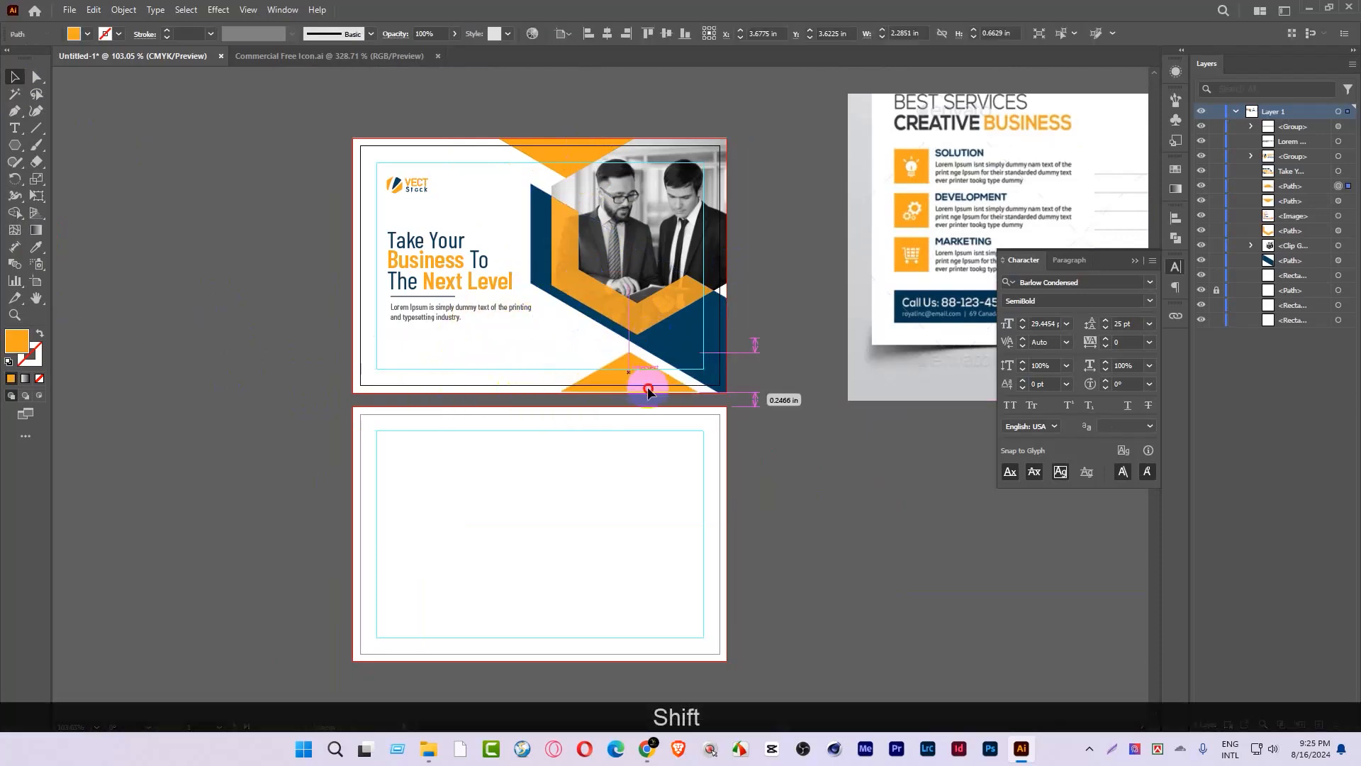
drag(647, 390, 730, 391)
scroll(726, 381, up, 3)
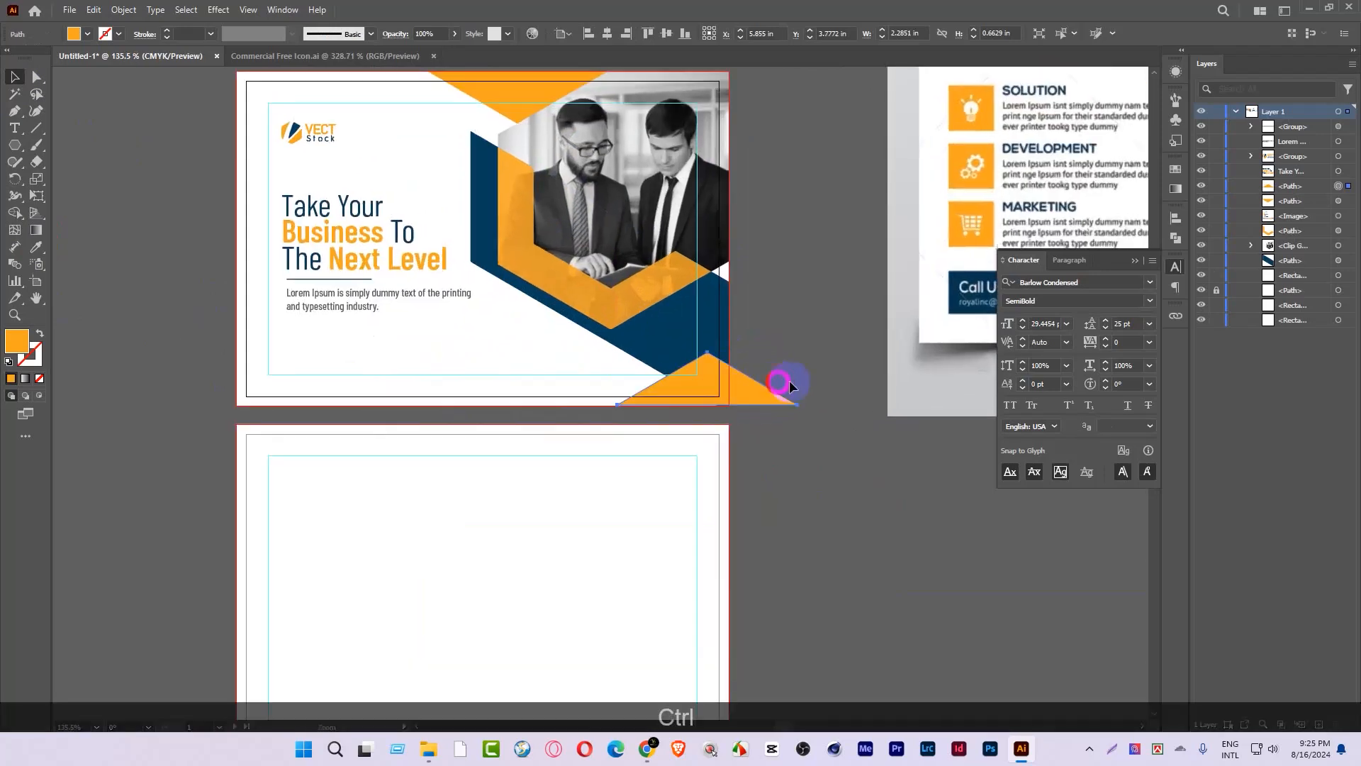
Step: Enlarge the orange triangle copy to about 4.1 × 1.19 in and reposition it over the card's lower right corner
drag(809, 344, 882, 299)
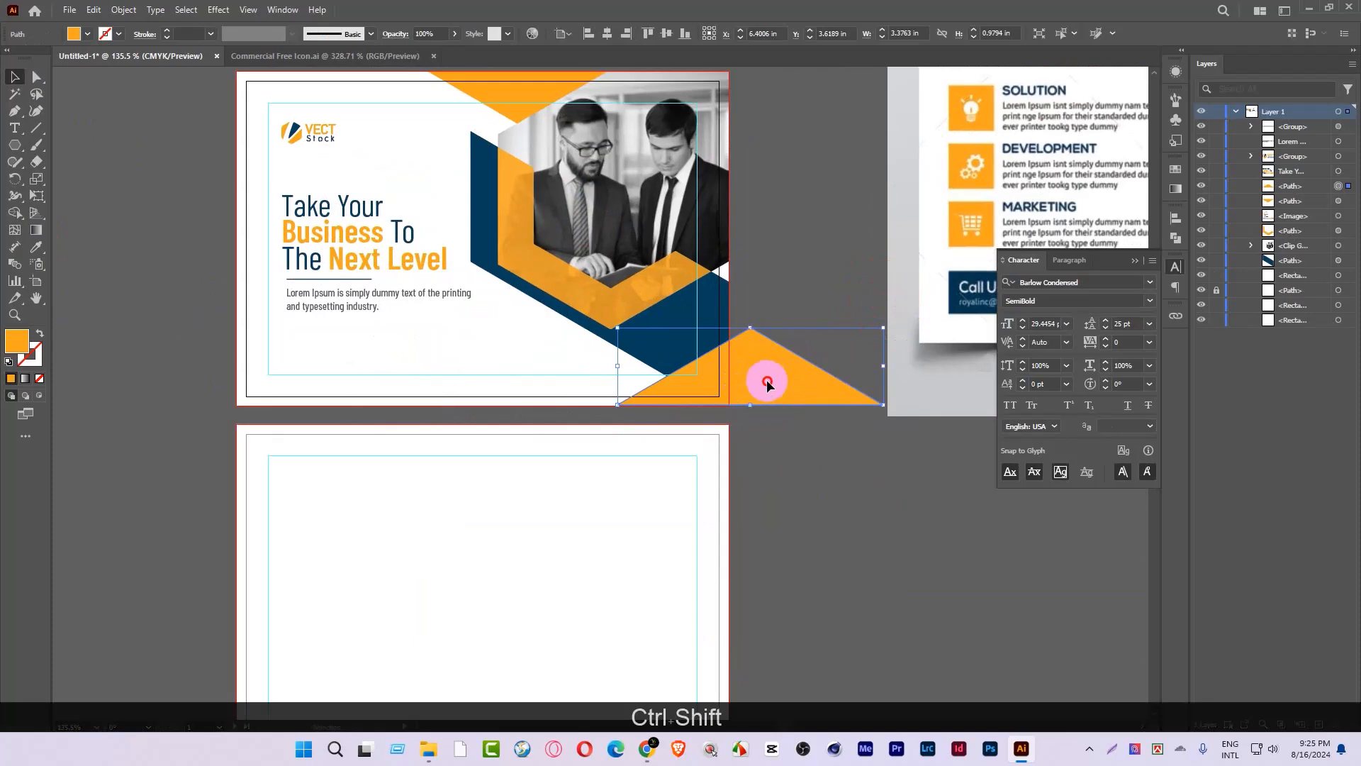
drag(767, 380, 733, 406)
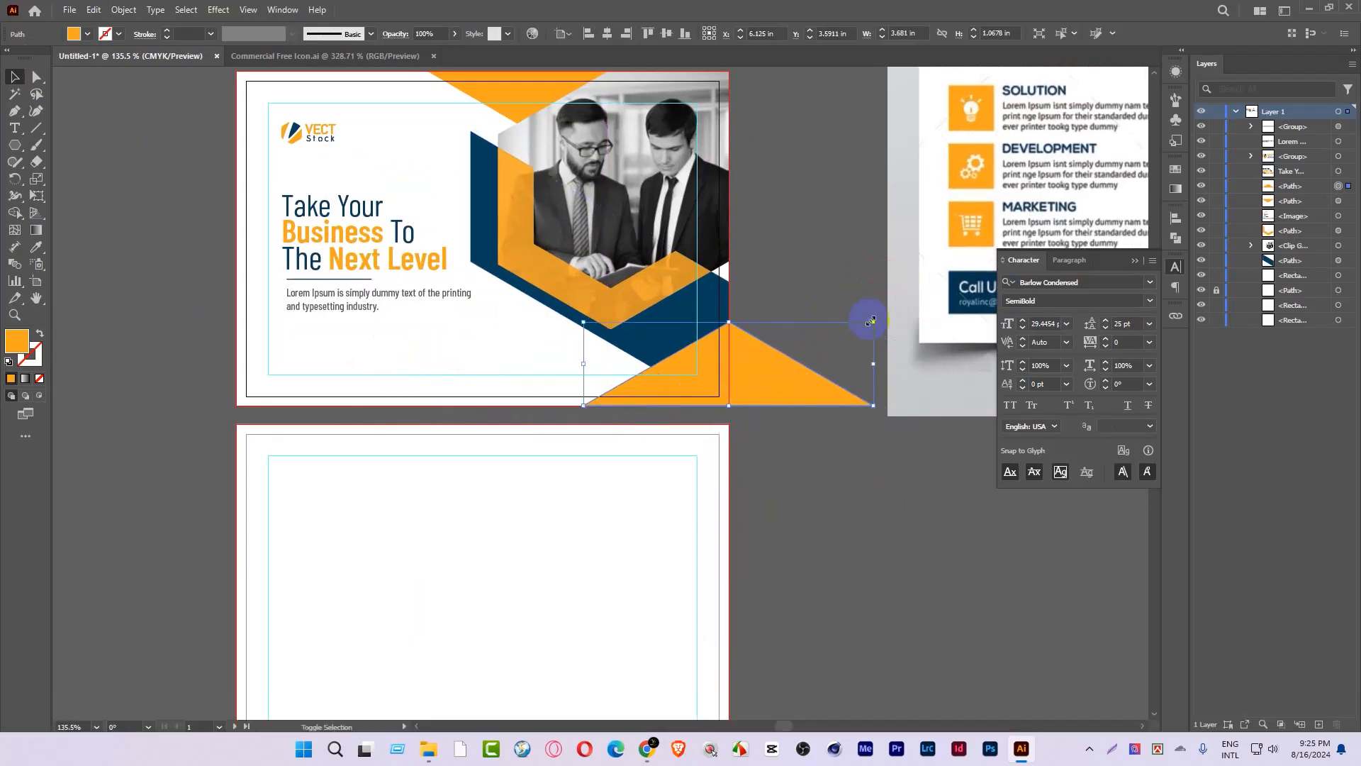
drag(874, 321, 907, 300)
drag(682, 365, 753, 366)
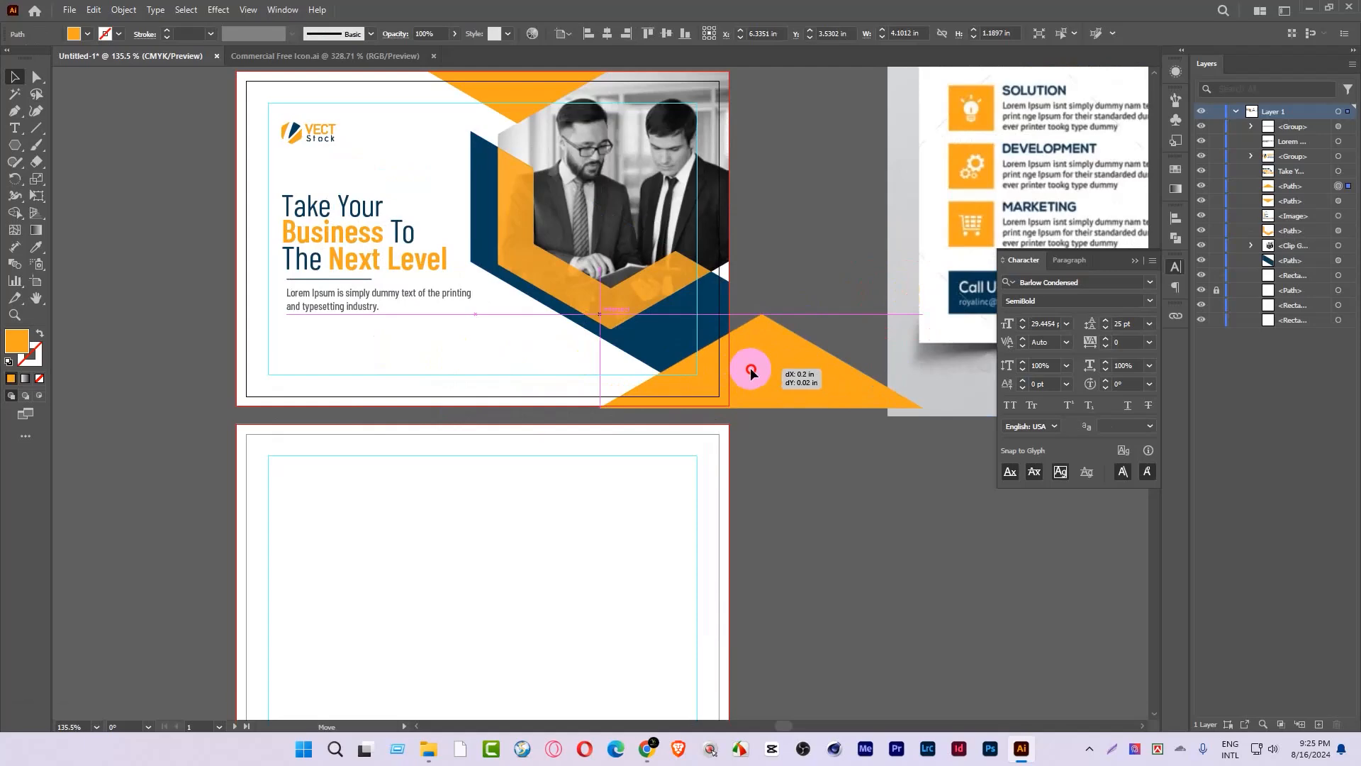
click(517, 353)
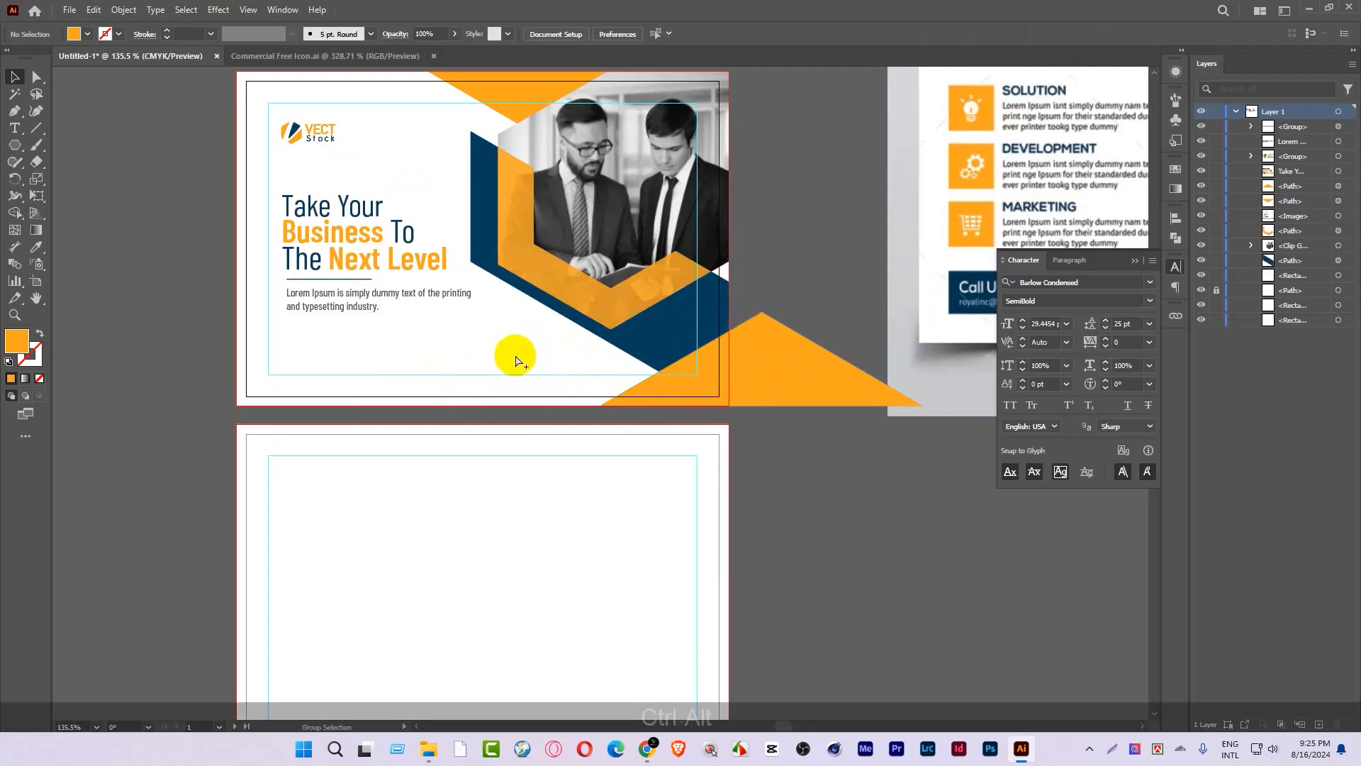
Step: Unlock the card's background rectangle and use Shape Builder with it to remove the part of the orange triangle outside the card
key(ctrl+alt+2)
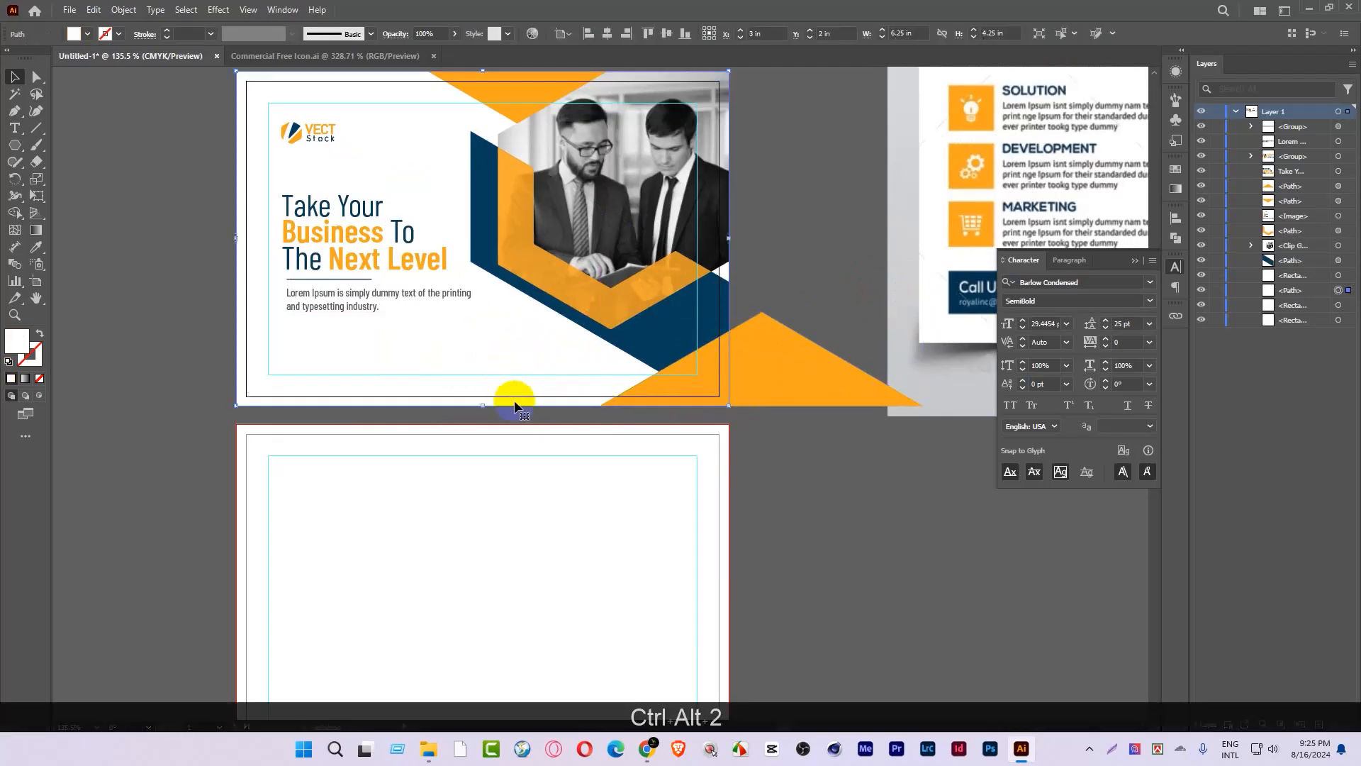
shift+click(833, 358)
click(15, 214)
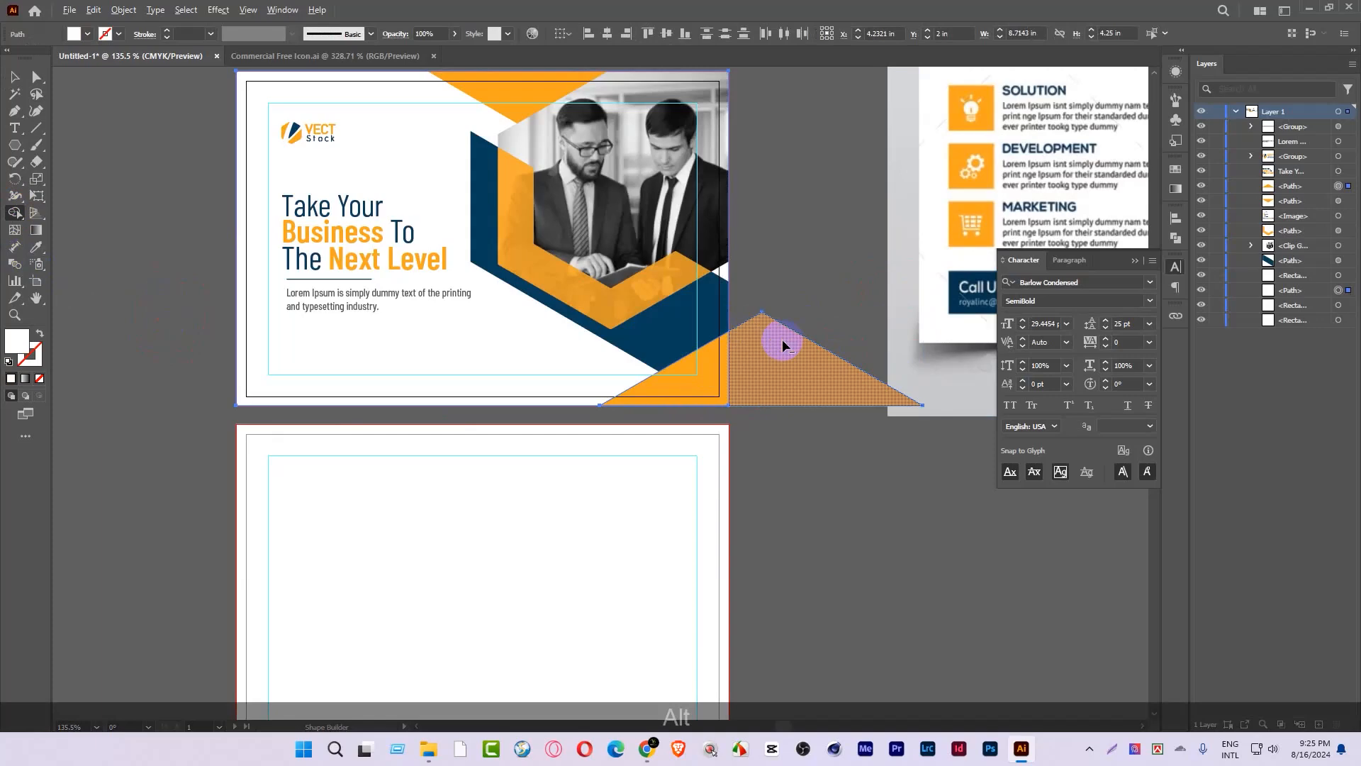
alt+click(782, 346)
drag(755, 279, 729, 249)
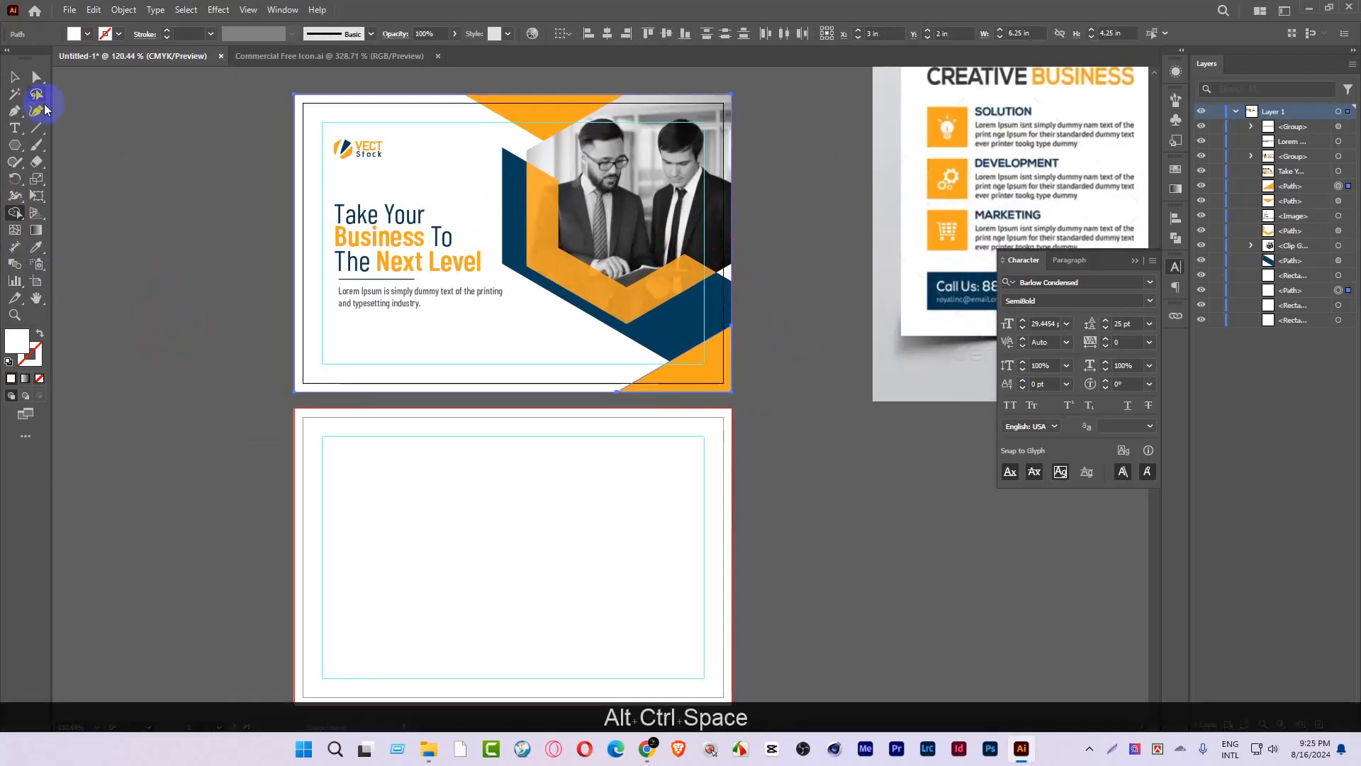
Step: Scale the trimmed corner triangle down proportionally to about 1.49 × 0.86 in, keeping it in the card's lower right corner
click(15, 77)
drag(626, 358, 708, 385)
click(691, 388)
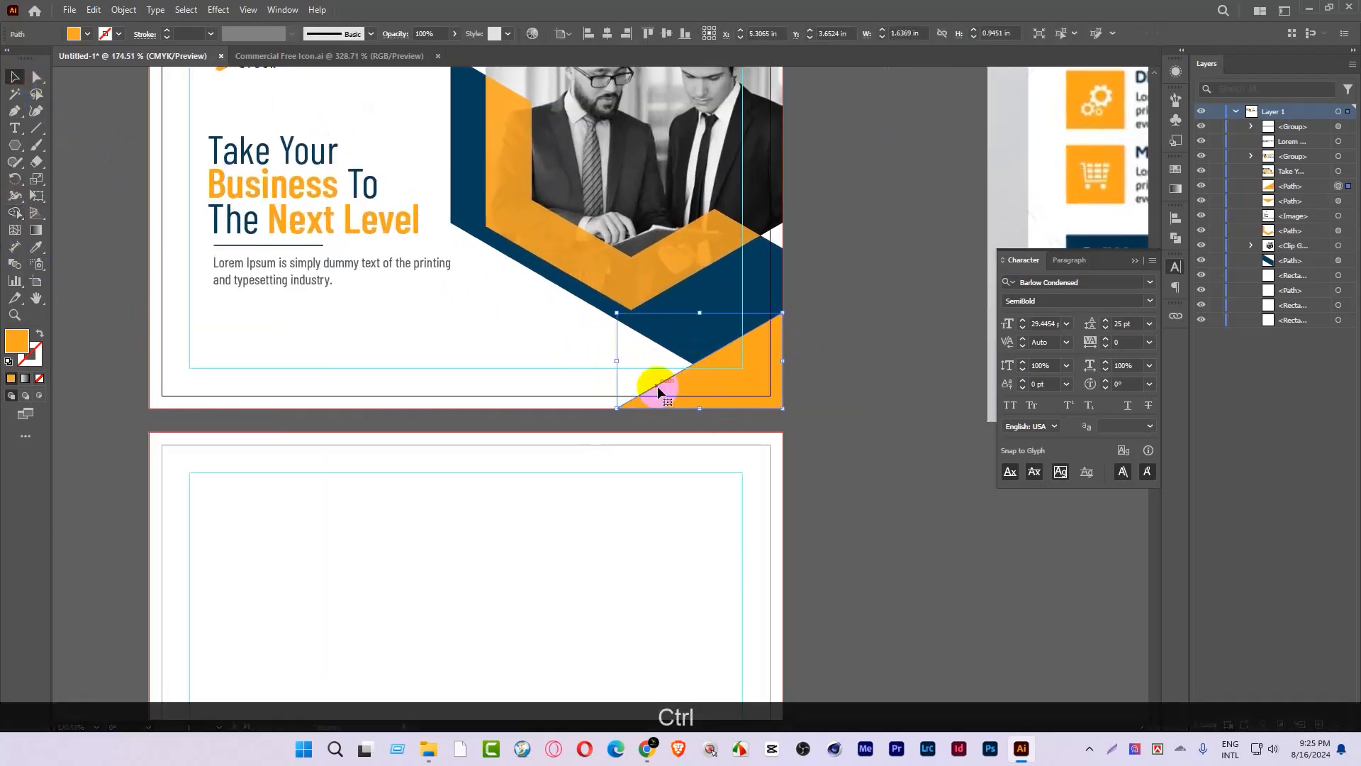
drag(616, 409, 643, 393)
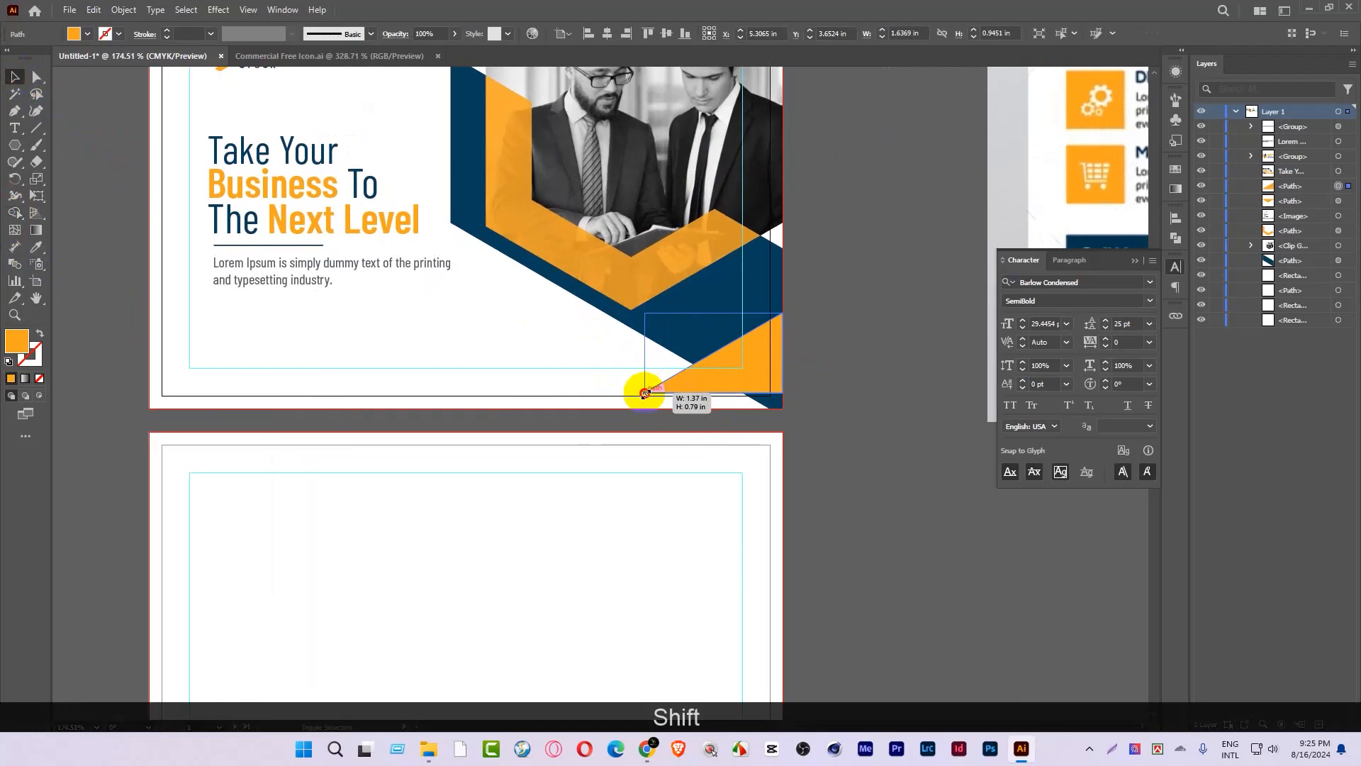
key(ctrl+shift+z)
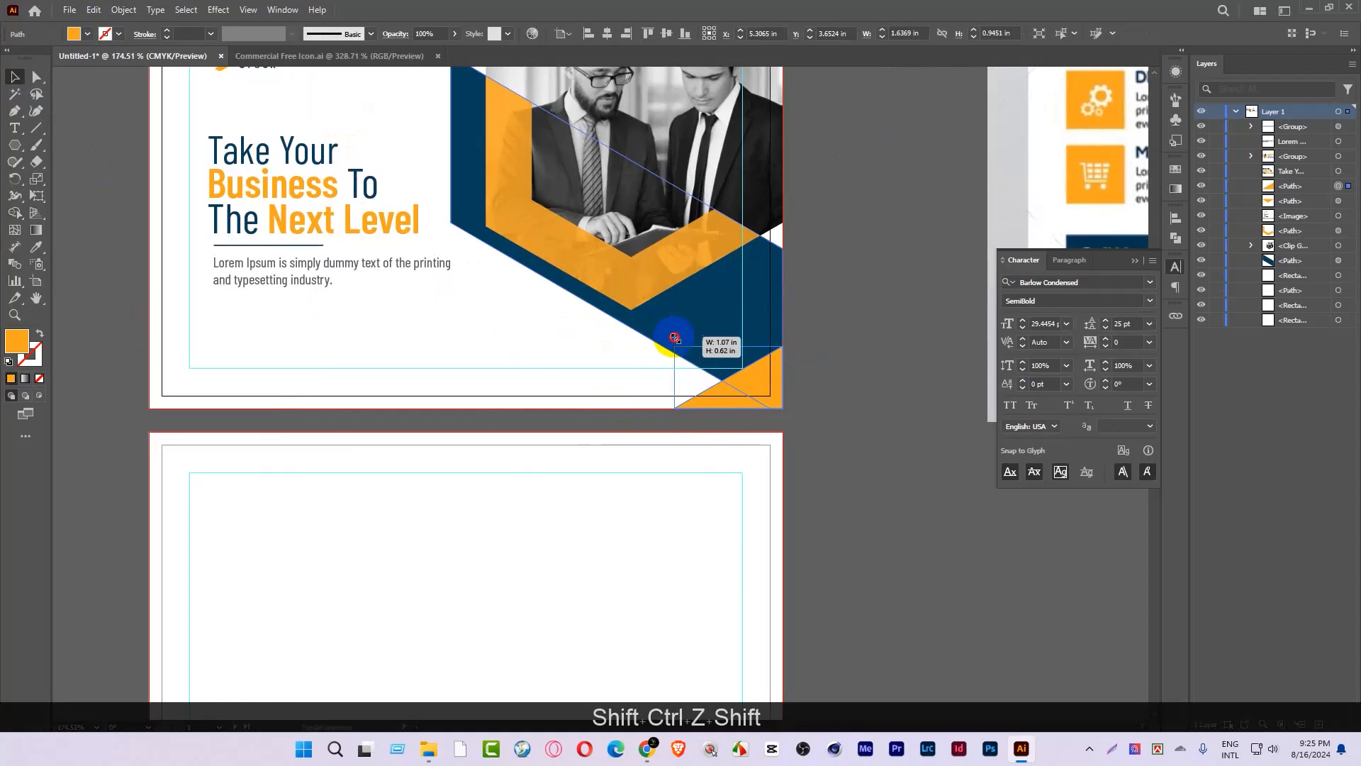
key(ctrl+space)
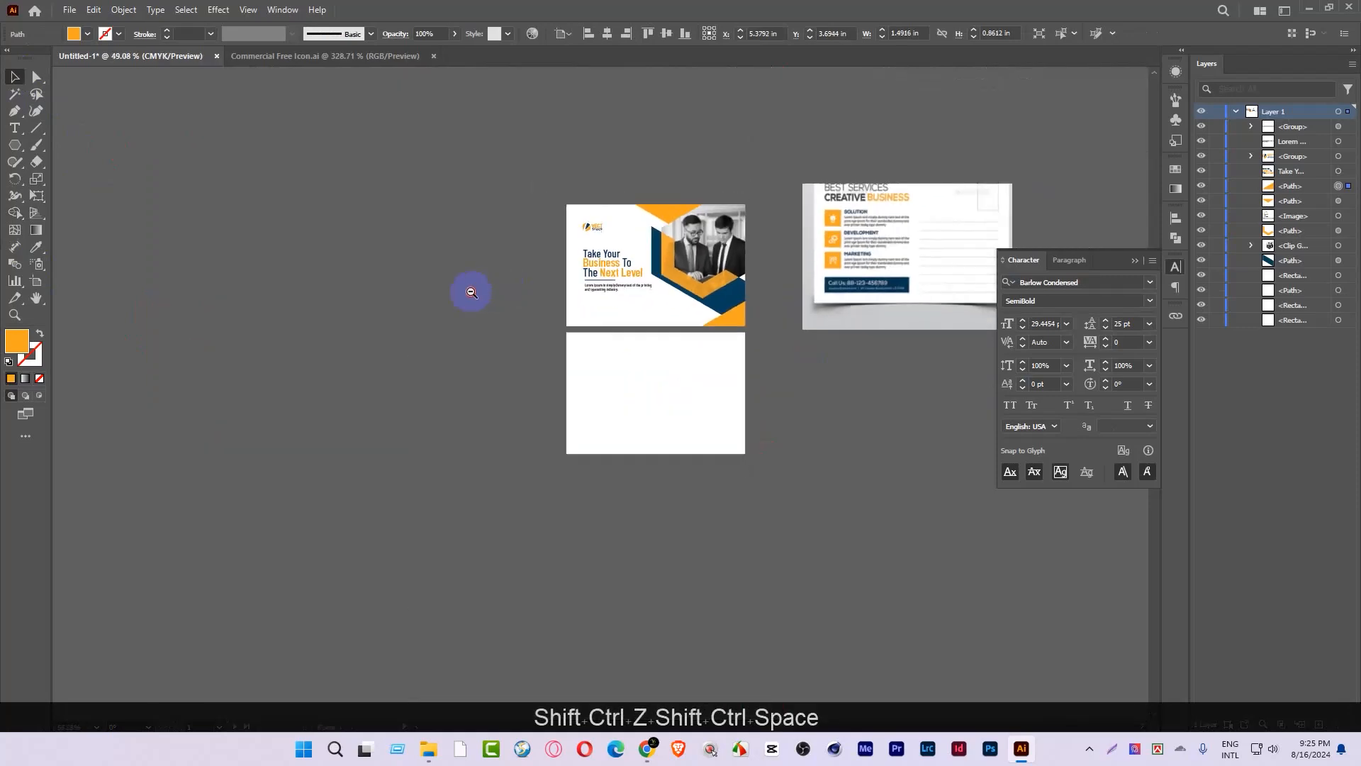
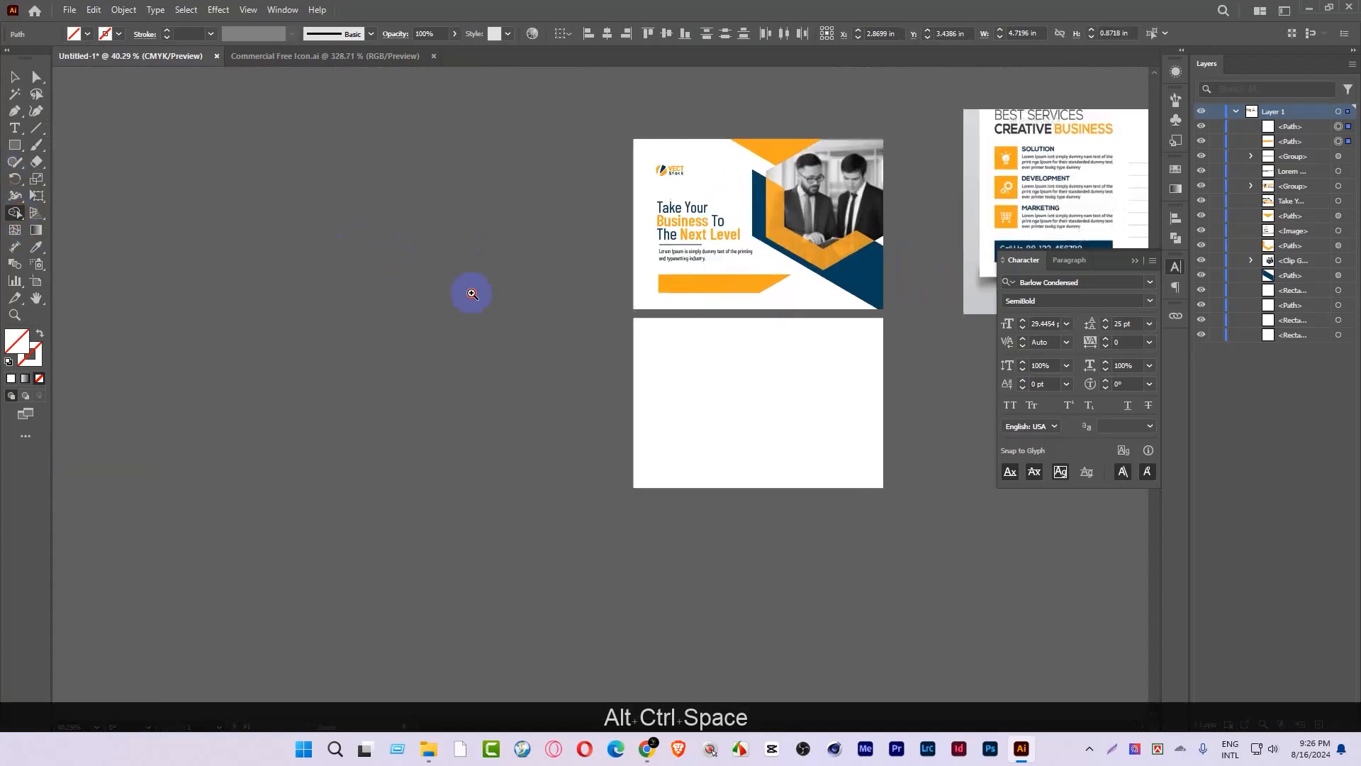
Step: Try recoloring the angled orange bar below the body text with the dark blue sampled from the card's large shape
click(14, 77)
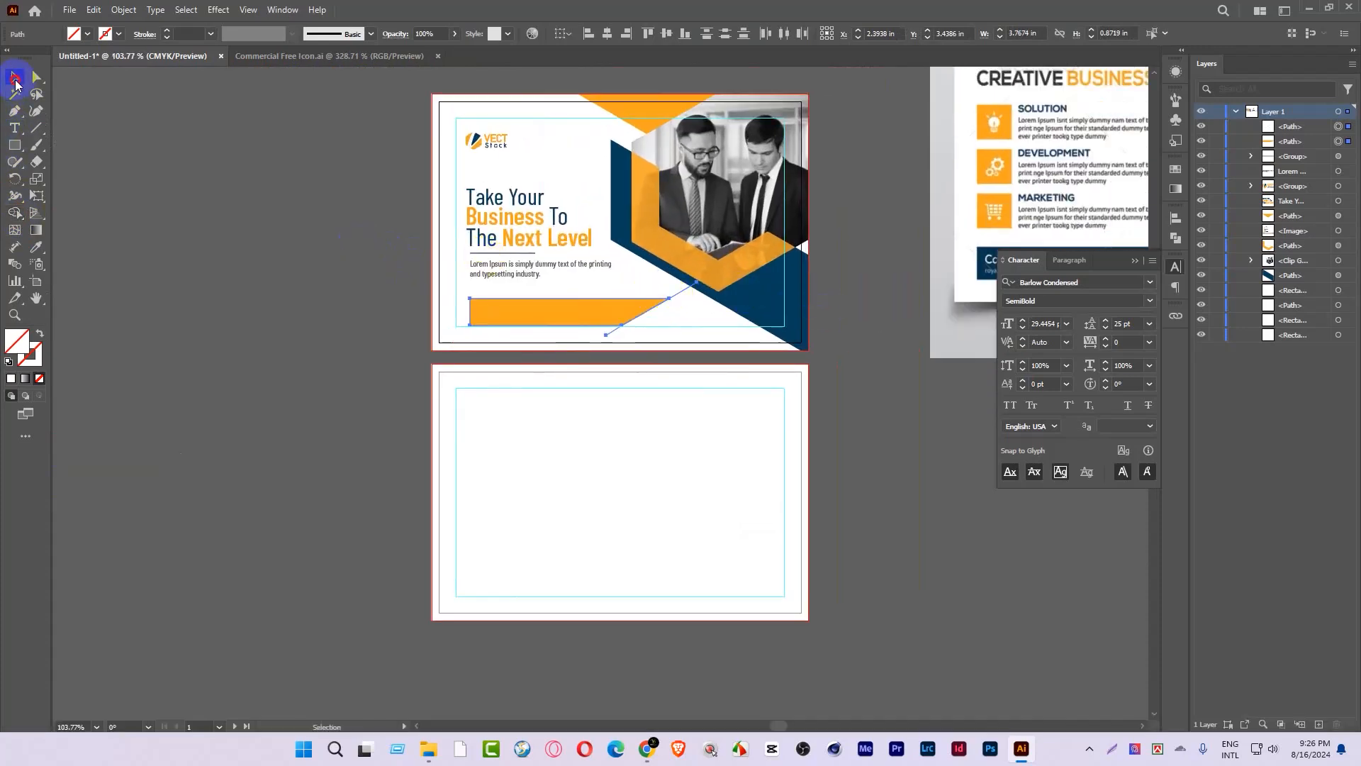
click(205, 158)
click(559, 303)
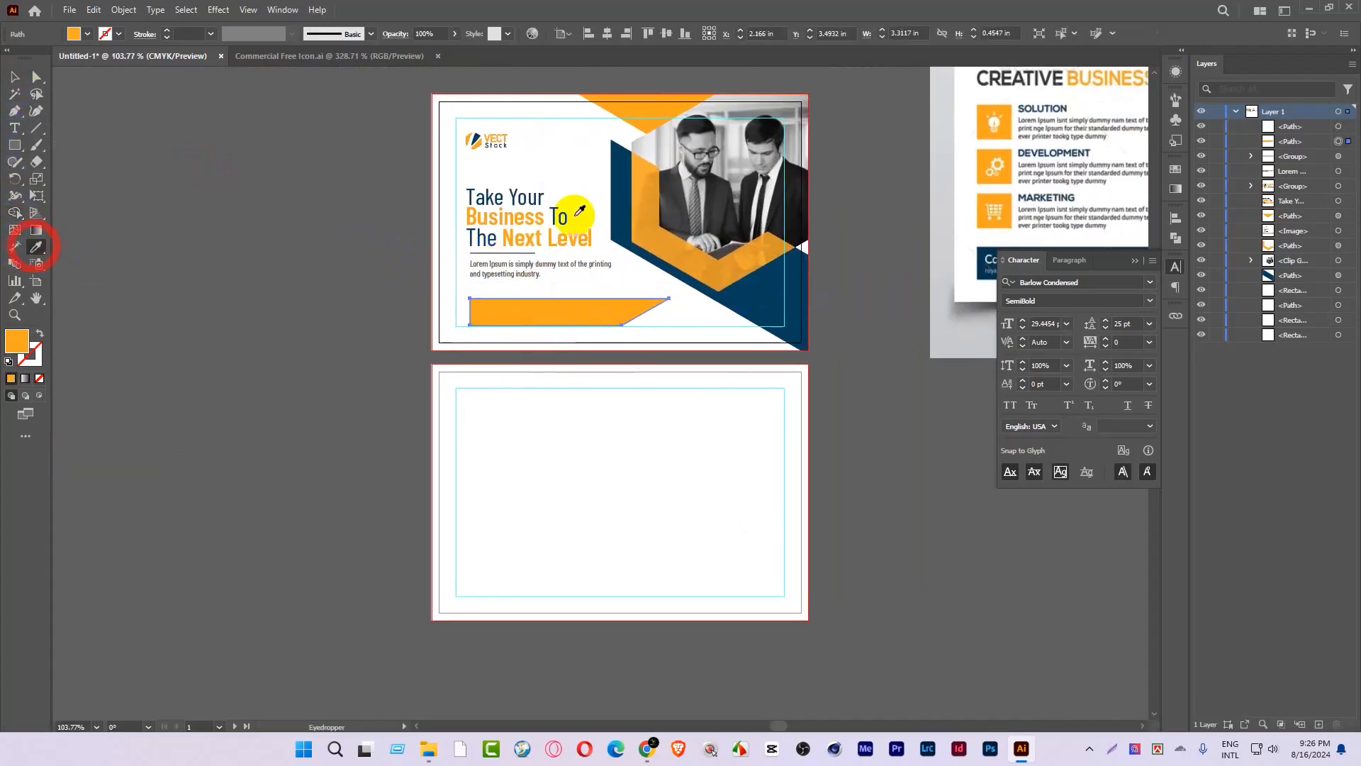
click(621, 195)
drag(532, 244, 491, 333)
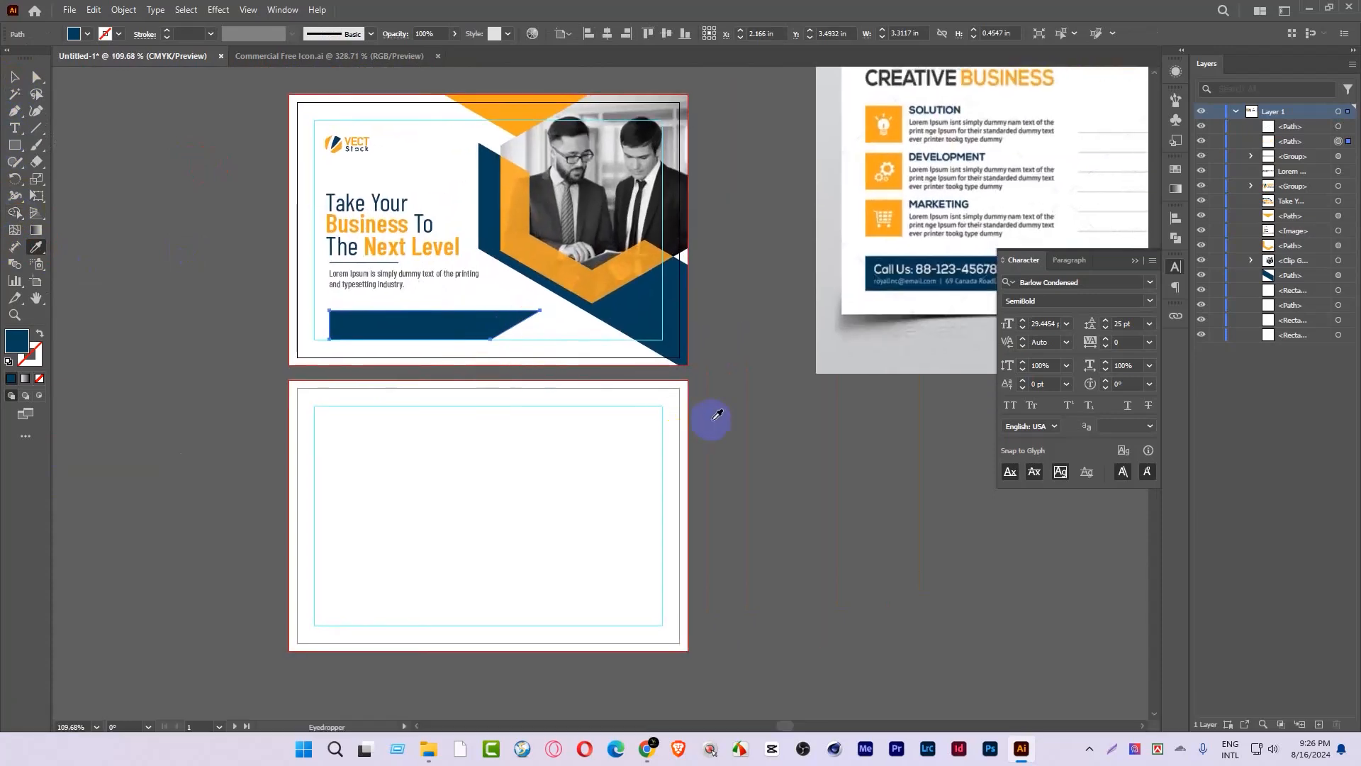
key(ctrl+z)
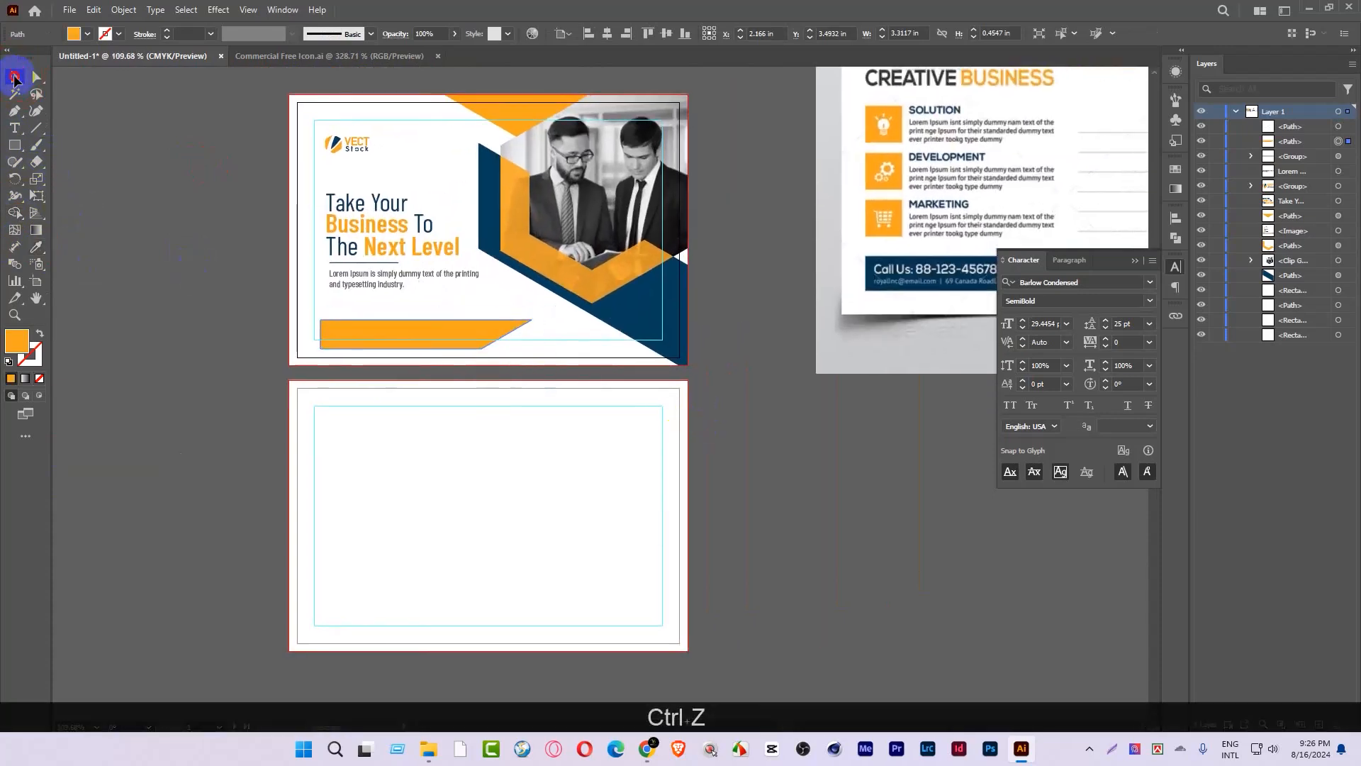
Step: Undo the orange bar's angled cut to restore the full rectangle, and delete the diagonal cutting line
double_click(15, 76)
click(753, 480)
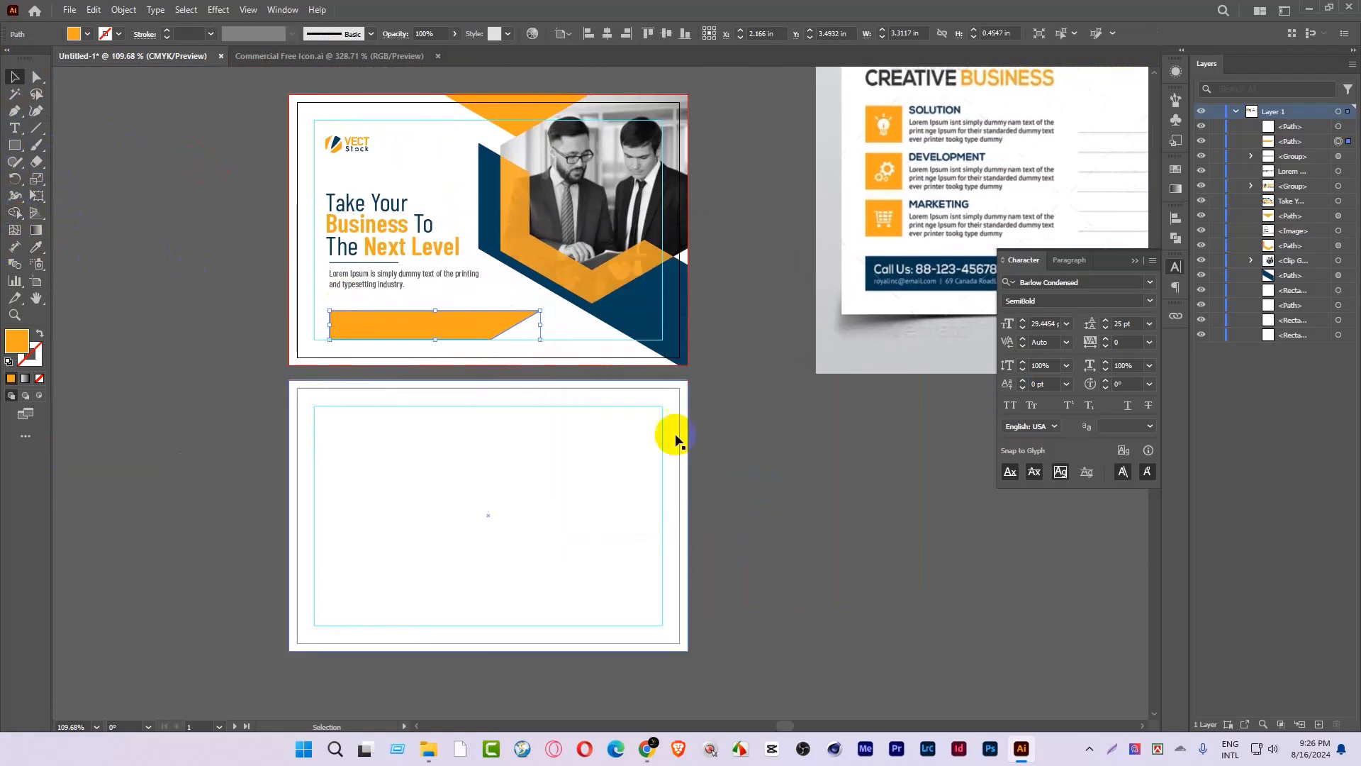
key(ctrl+z)
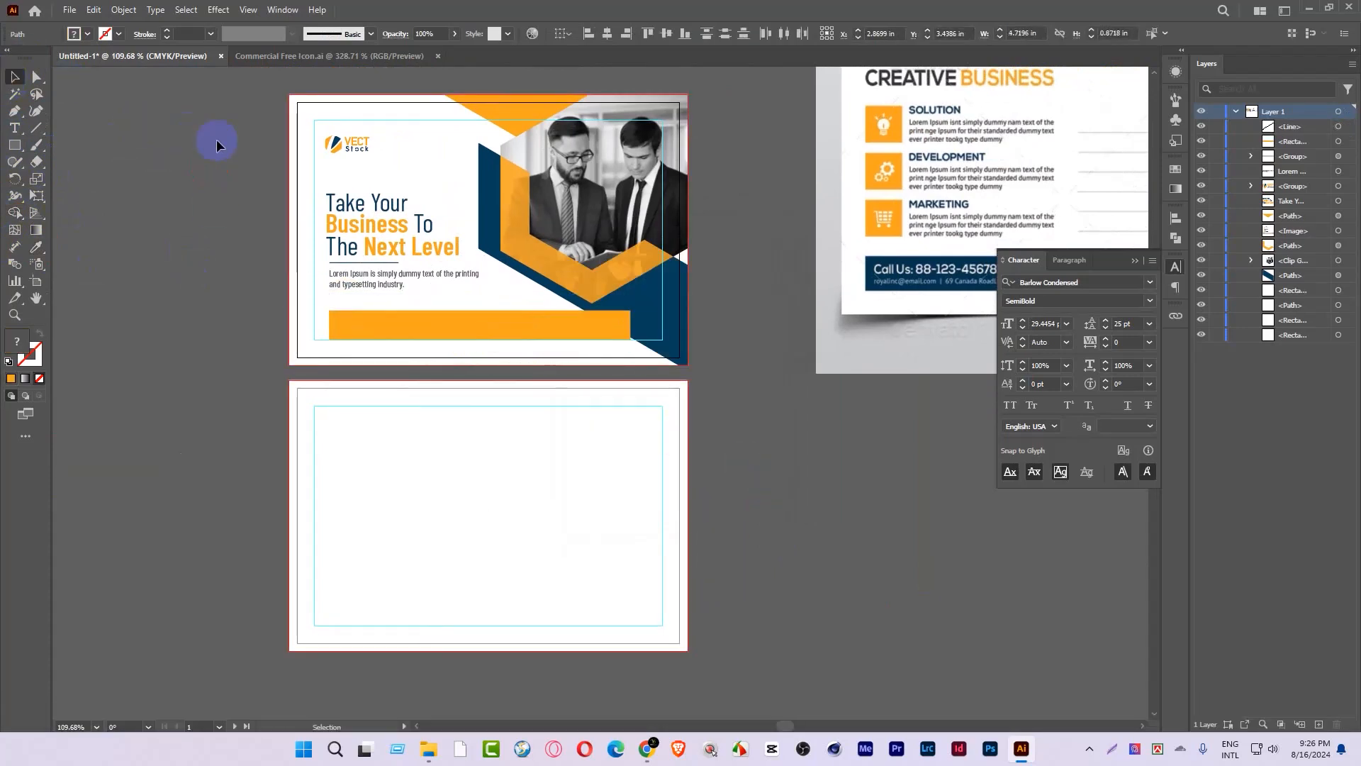
click(585, 326)
click(557, 312)
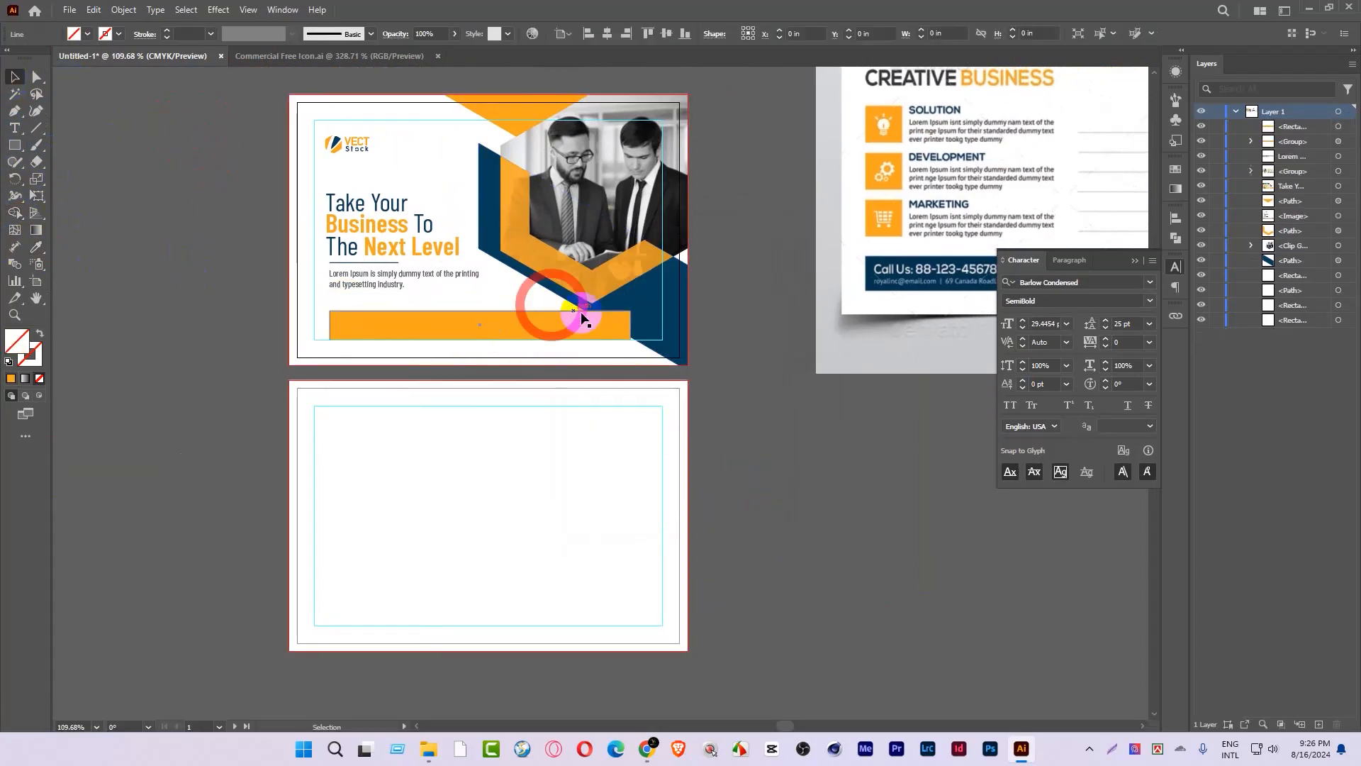
Step: Shorten the orange bar from its right end to about 2.34 in wide, in line with the body text
drag(633, 325, 482, 324)
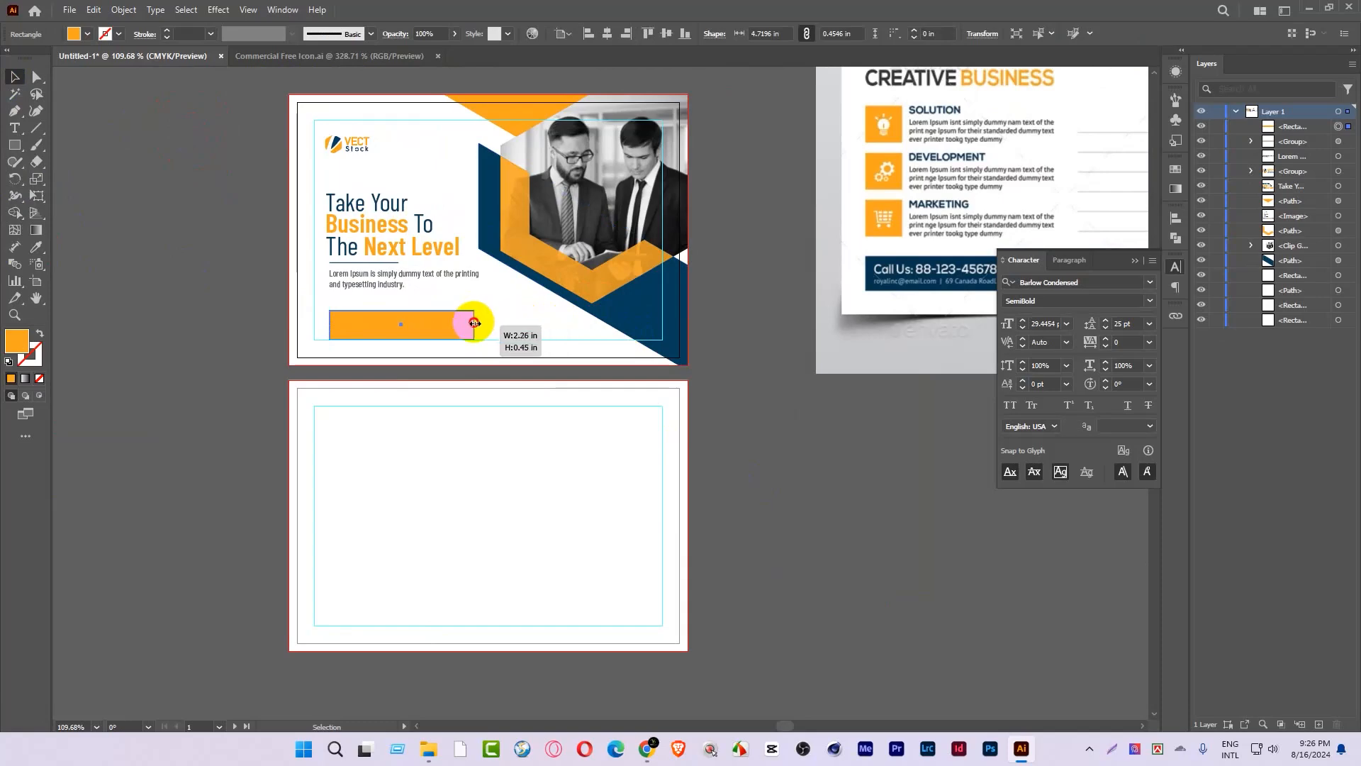
key(ctrl+space)
click(482, 216)
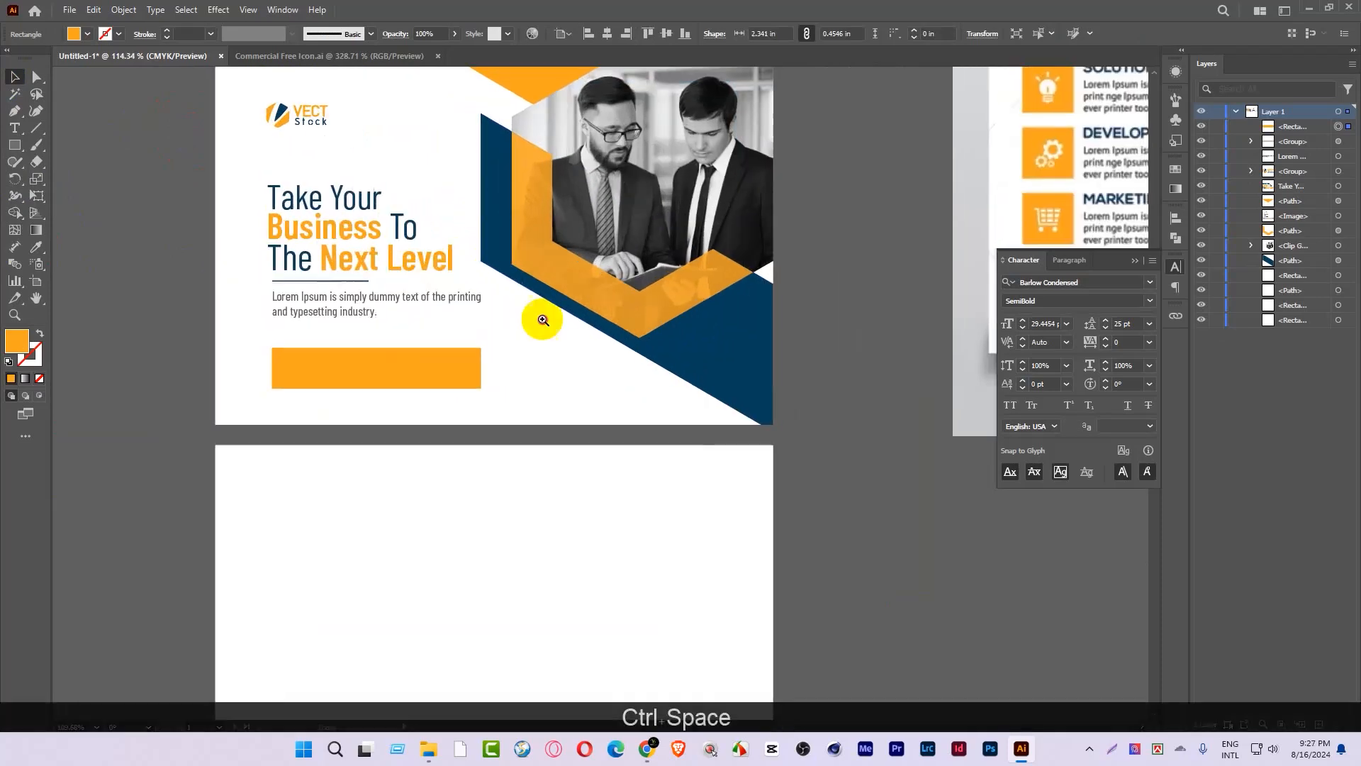
key(ctrl+space)
drag(538, 307, 496, 326)
Step: Try filling the shortened orange bar with the dark blue sampled from the card's large shape
click(33, 255)
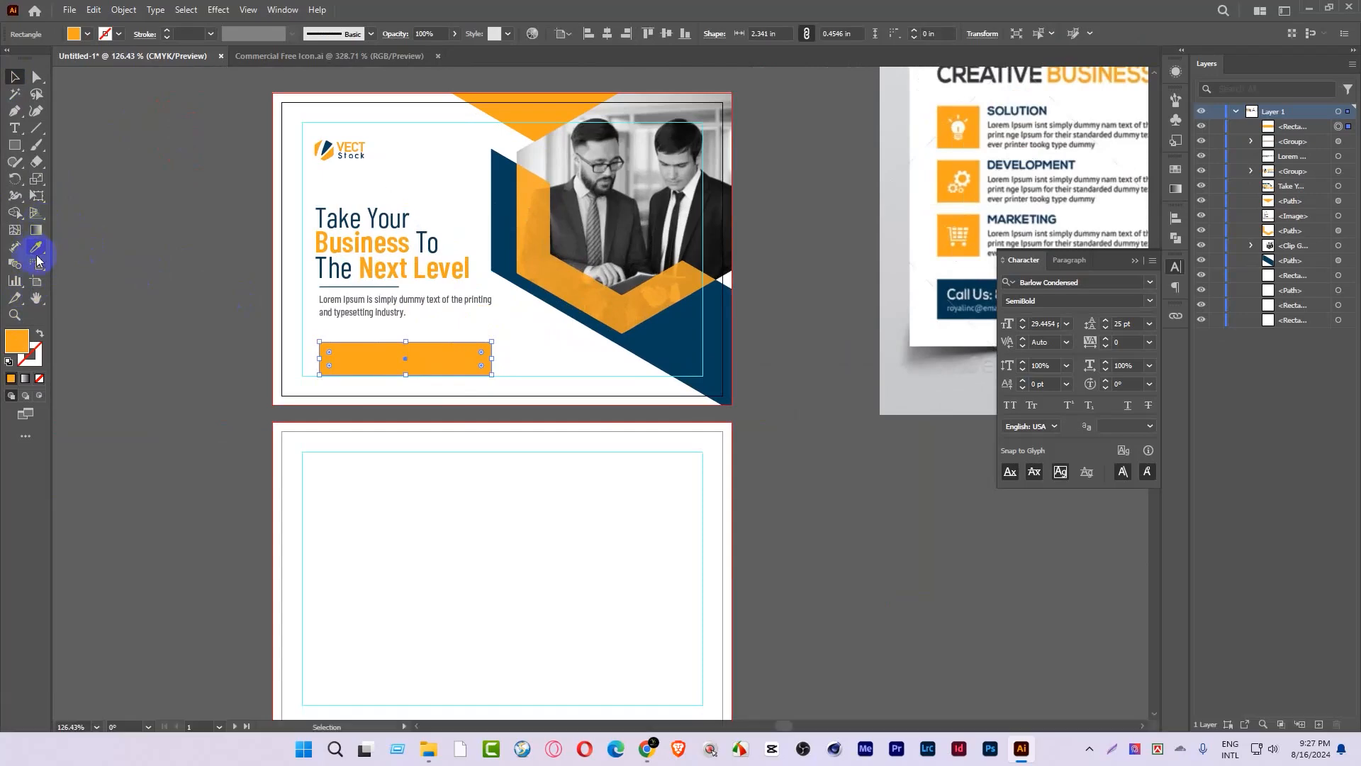
click(516, 234)
key(ctrl+space)
drag(516, 234, 535, 389)
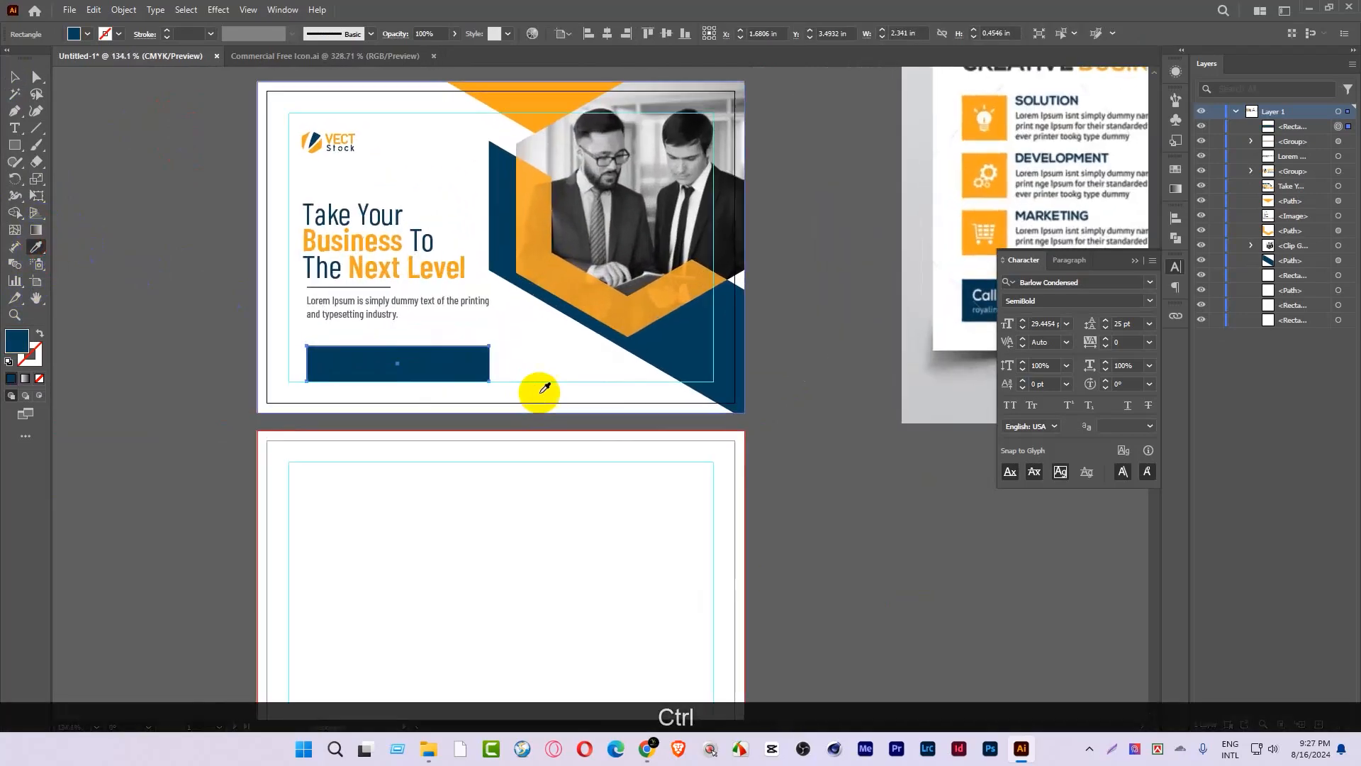
click(10, 77)
key(ctrl+z)
Step: Duplicate the orange bar in place and narrow the copy to a square of about 0.45 in at the bar's left end
key(ctrl+space)
drag(453, 312, 398, 352)
key(ctrl+space)
drag(249, 319, 425, 361)
key(ctrl+c)
key(ctrl+f)
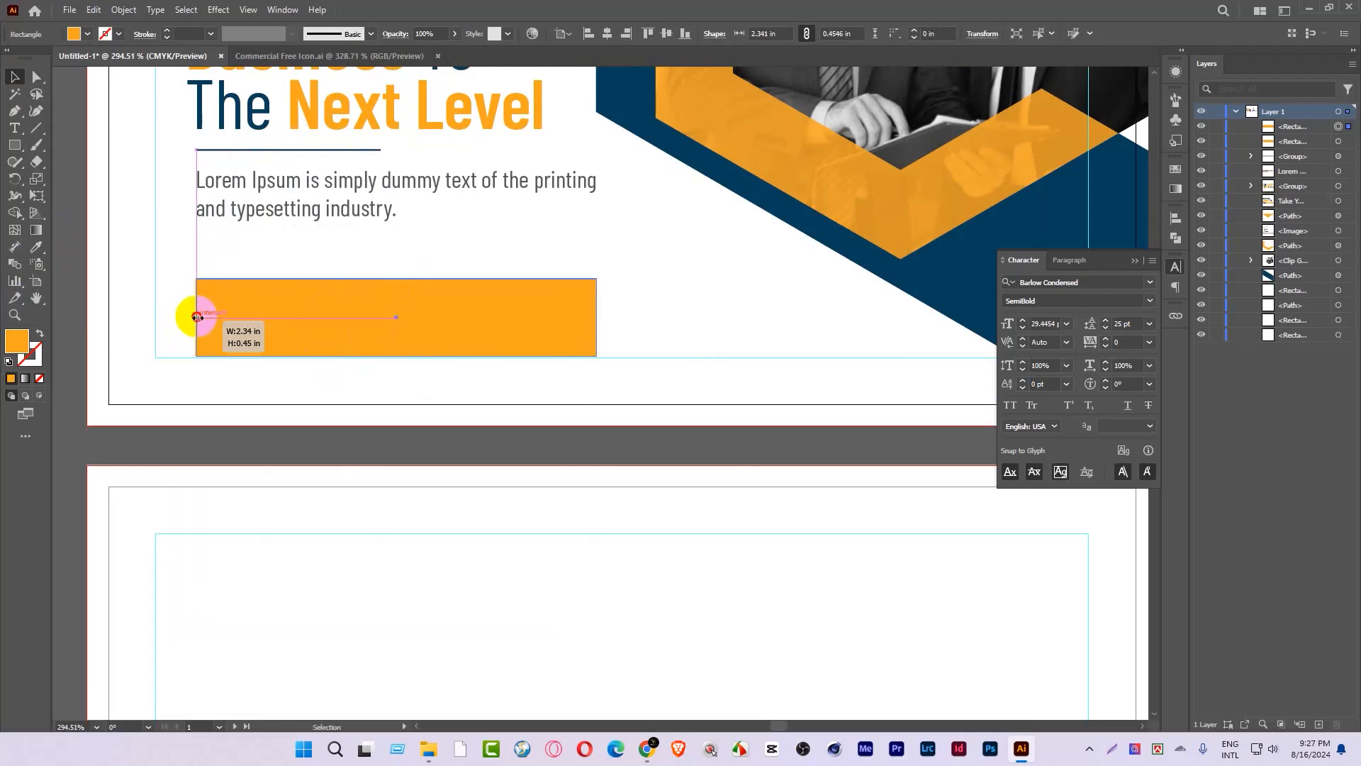
drag(597, 317, 273, 314)
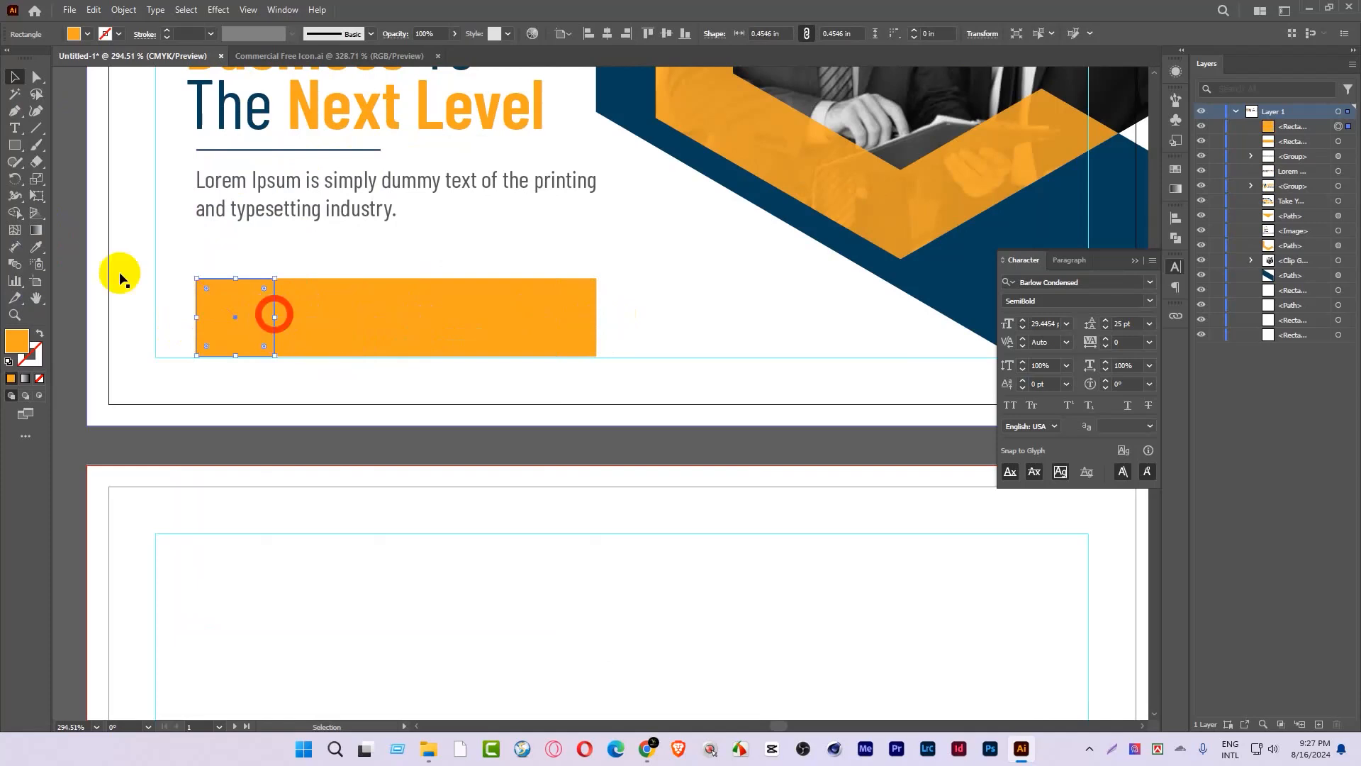
Step: Fill the square at the bar's left end with the dark blue sampled from the card's large shape
click(38, 251)
click(672, 151)
drag(712, 224, 545, 335)
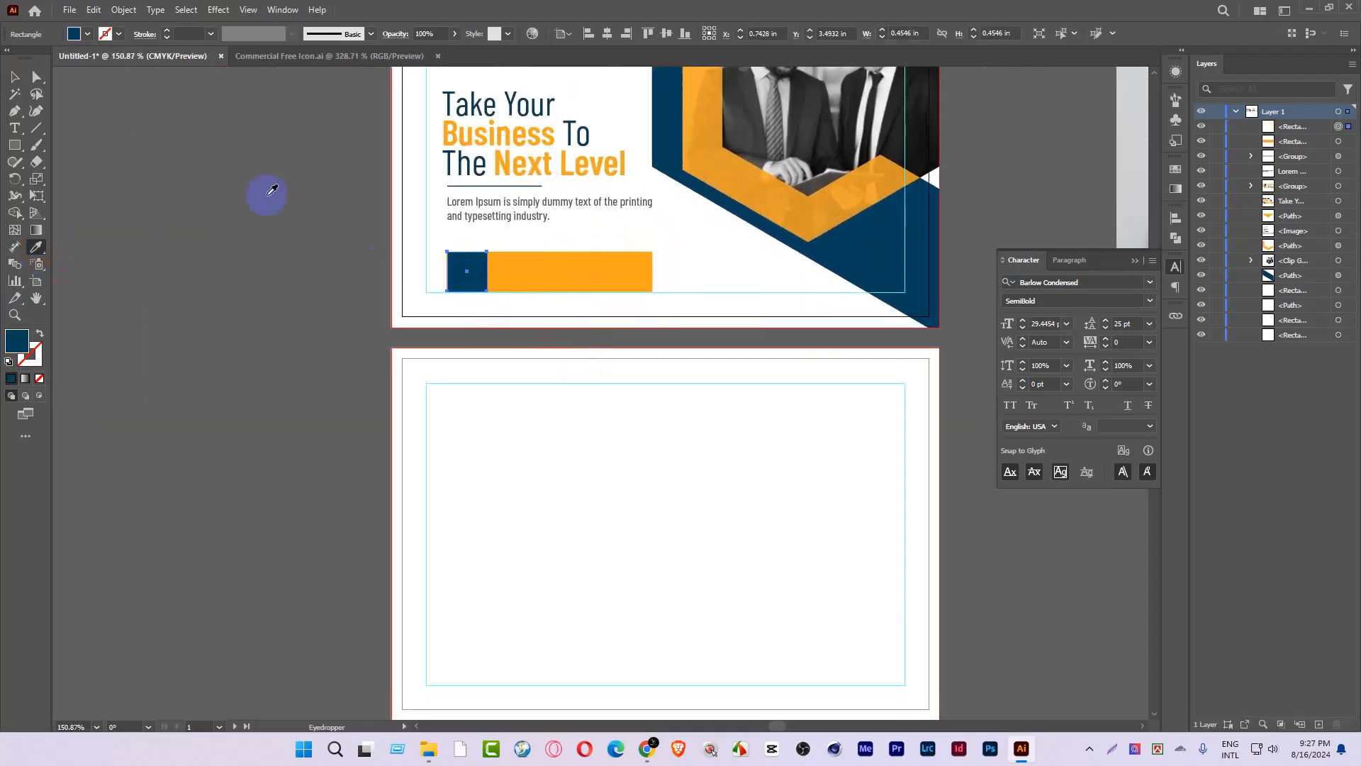
click(16, 81)
click(331, 198)
drag(664, 289, 405, 326)
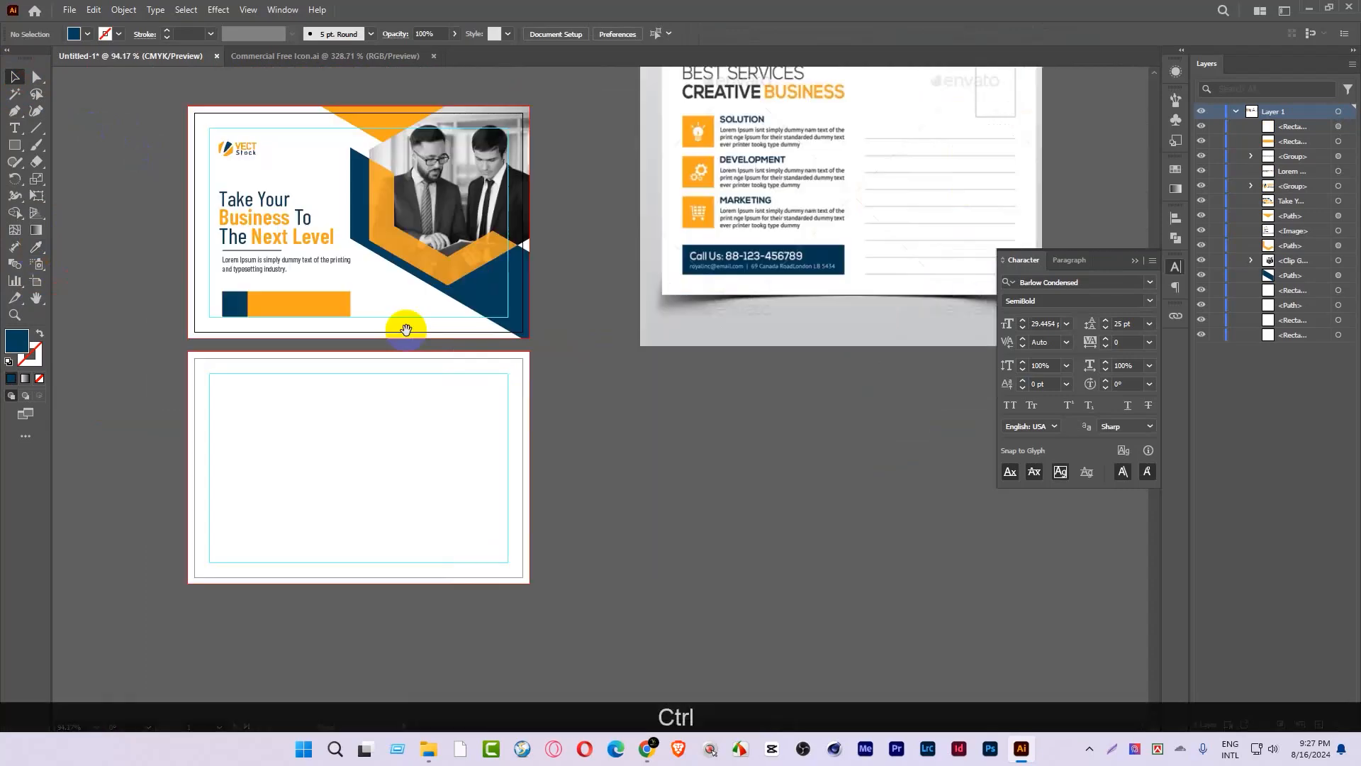
Step: Bring the green phone icon from Commercial Free Icon.ai into the postcard document and place it over the dark blue square
key(ctrl+space)
drag(219, 305, 448, 355)
click(355, 56)
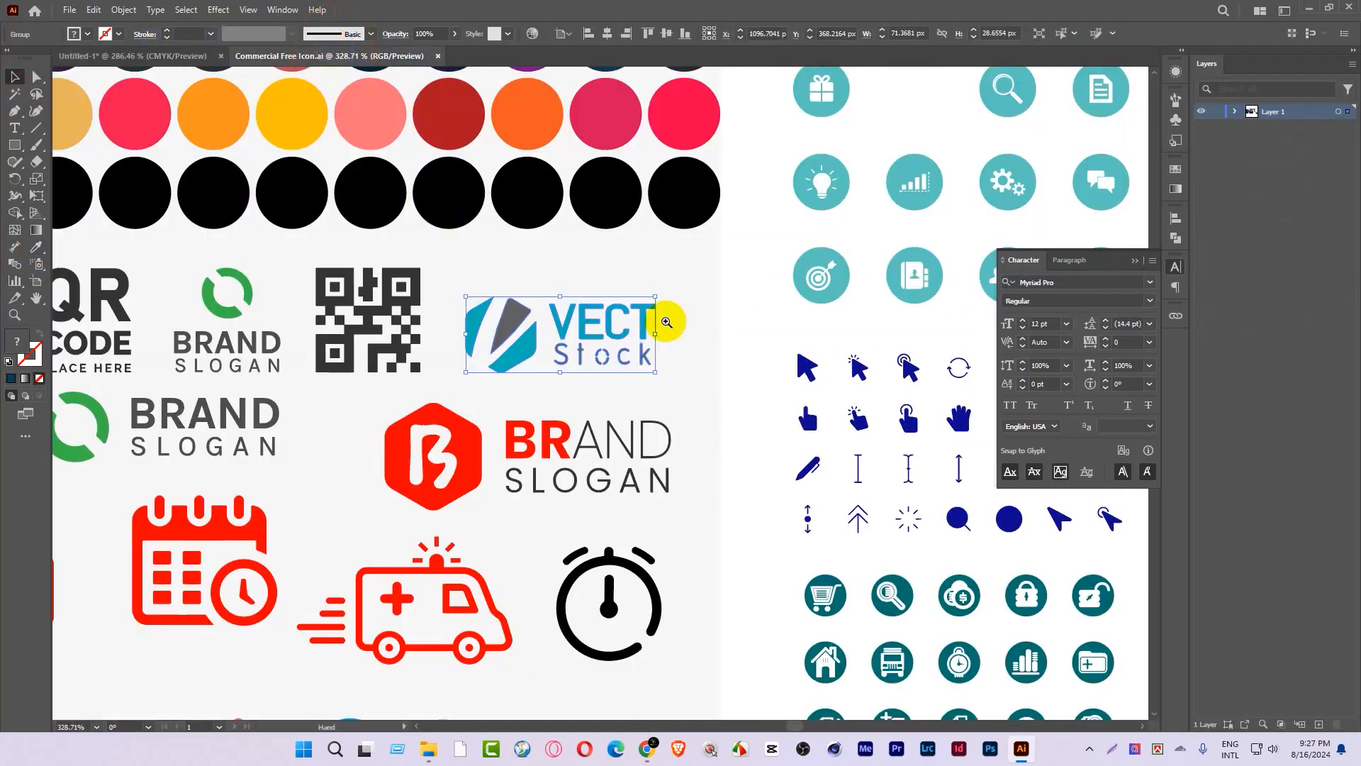
key(ctrl+space)
drag(532, 279, 512, 322)
drag(417, 431, 653, 301)
drag(383, 384, 190, 69)
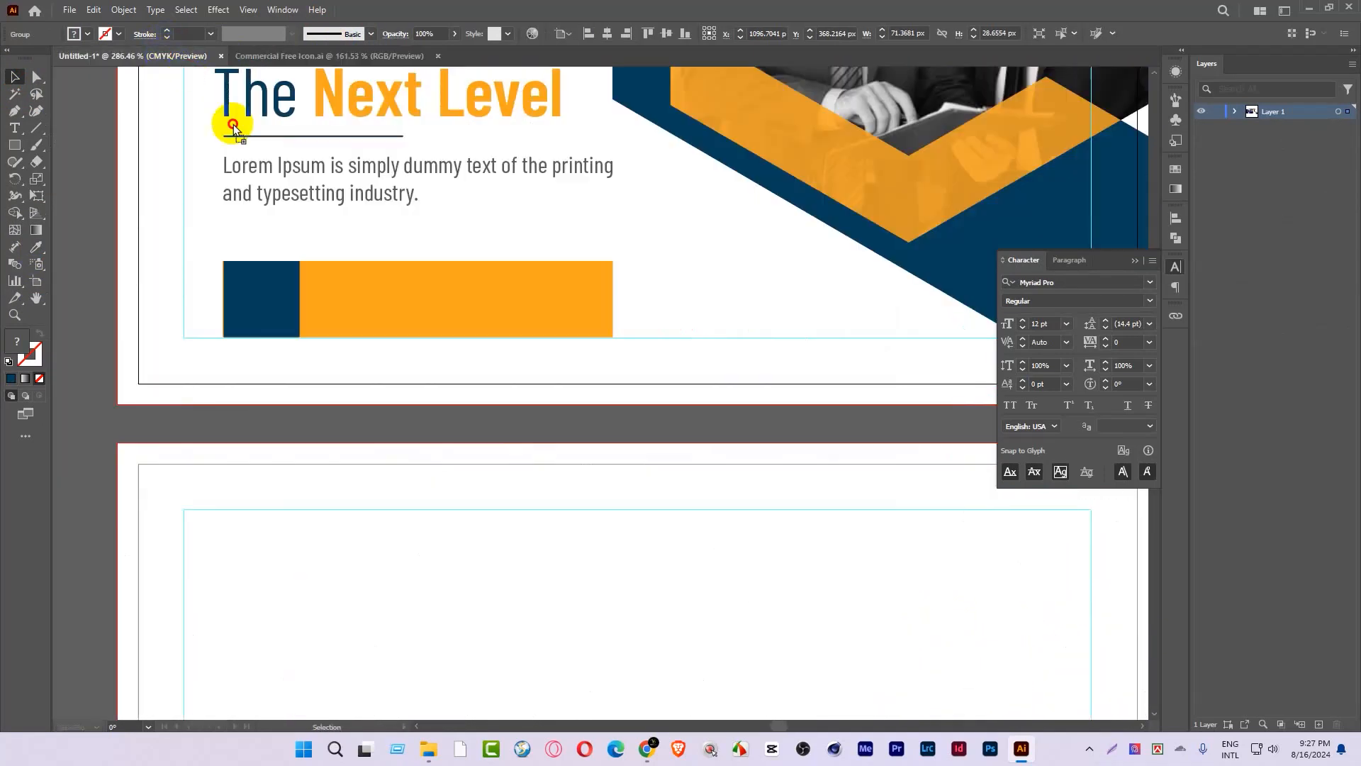
drag(314, 310, 302, 308)
Step: Shift the dark blue square left so that its edge lines up with the orange bar's left edge
scroll(284, 305, up, 3)
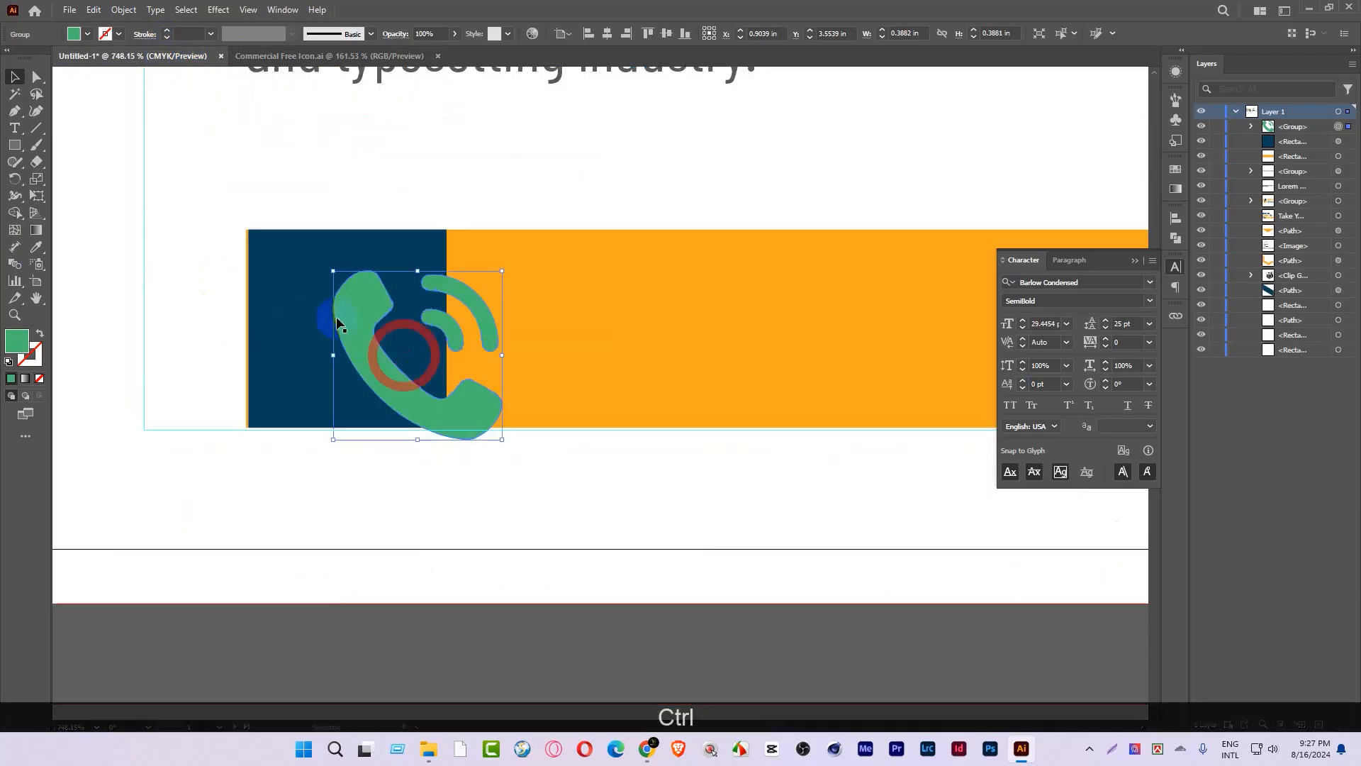
scroll(216, 288, up, 4)
click(282, 222)
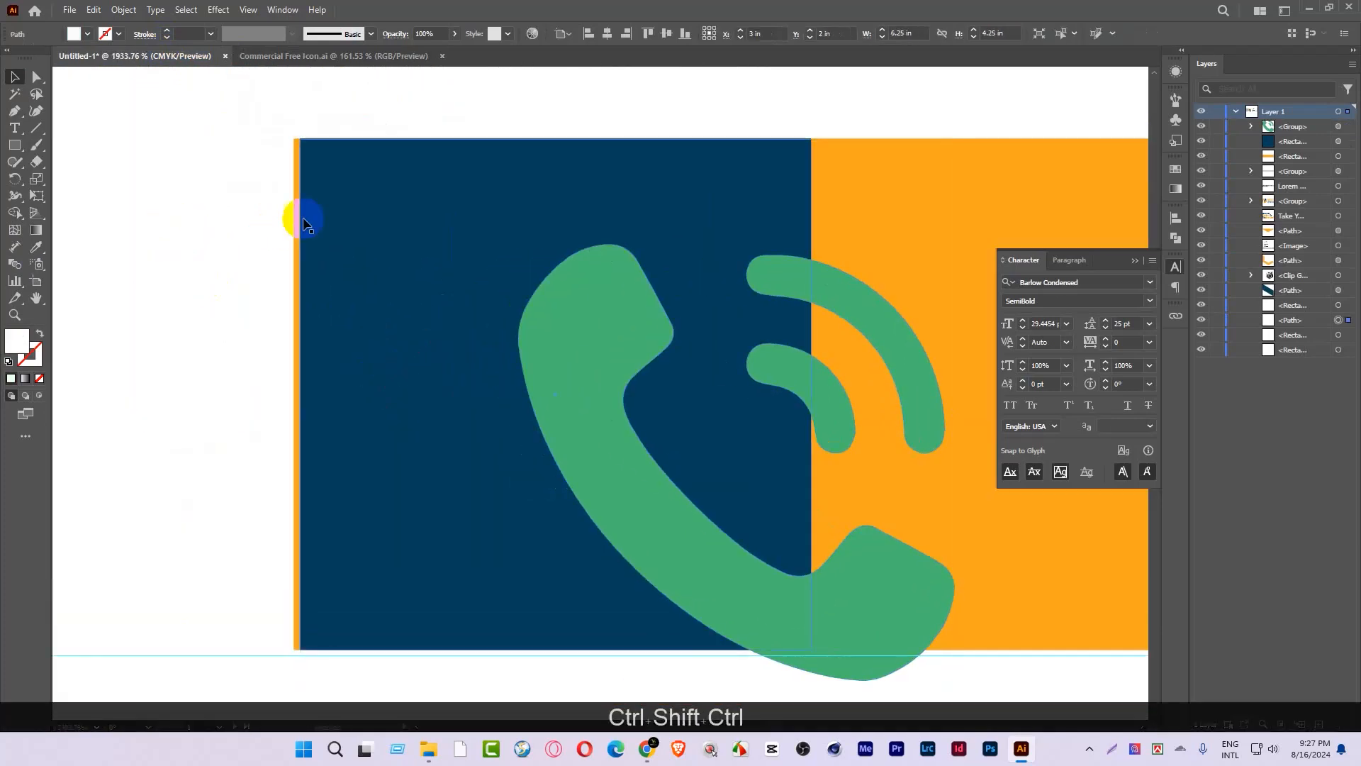
click(329, 220)
scroll(197, 313, down, 5)
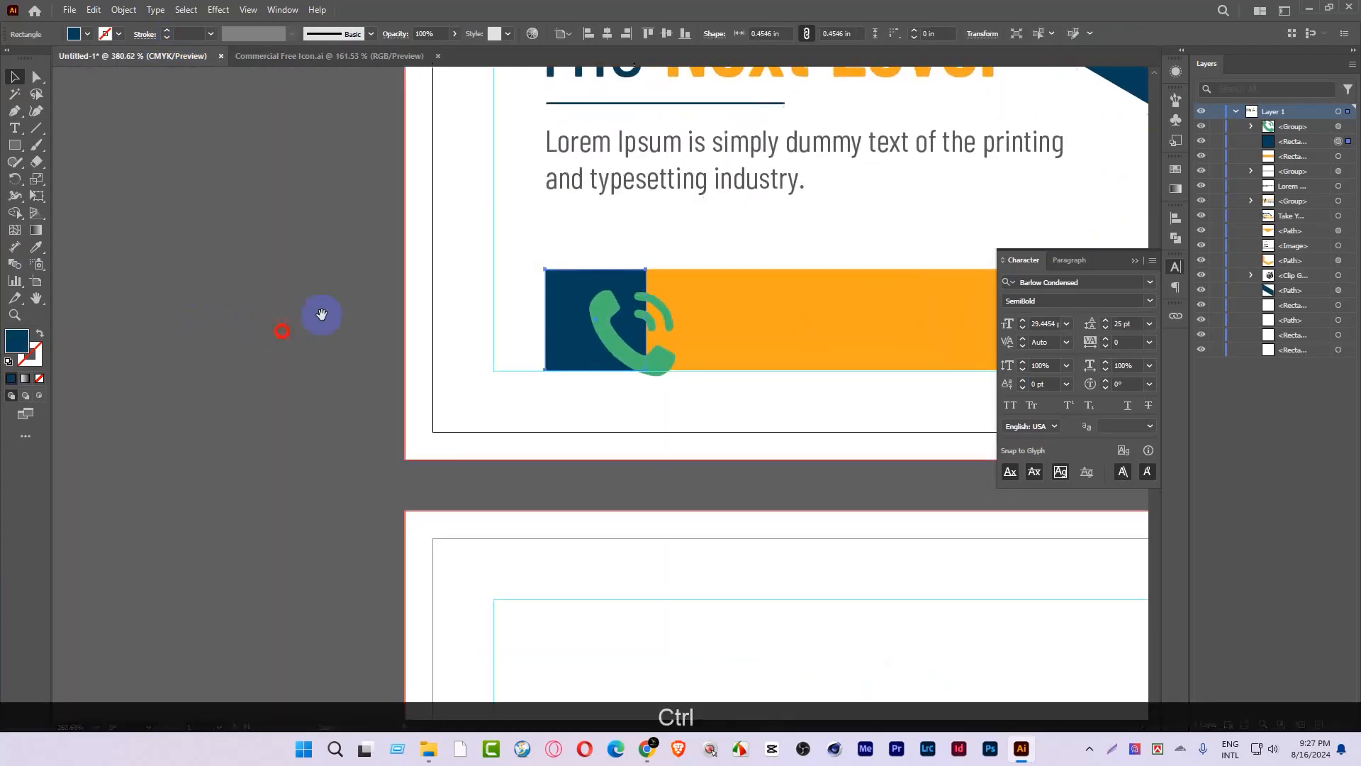
click(574, 188)
click(228, 235)
Step: Align the phone icon and the dark blue square on their horizontal and vertical centers
drag(614, 253, 698, 361)
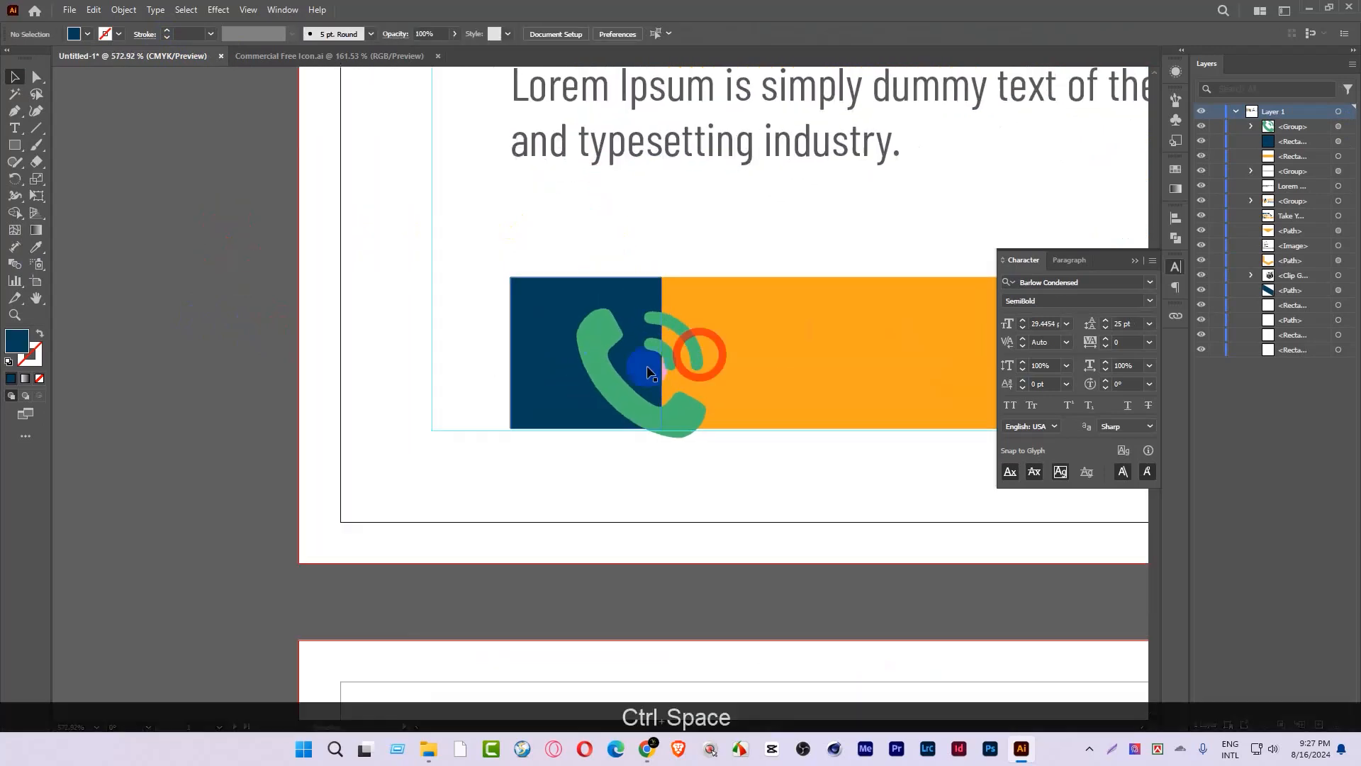
click(589, 339)
shift+click(541, 343)
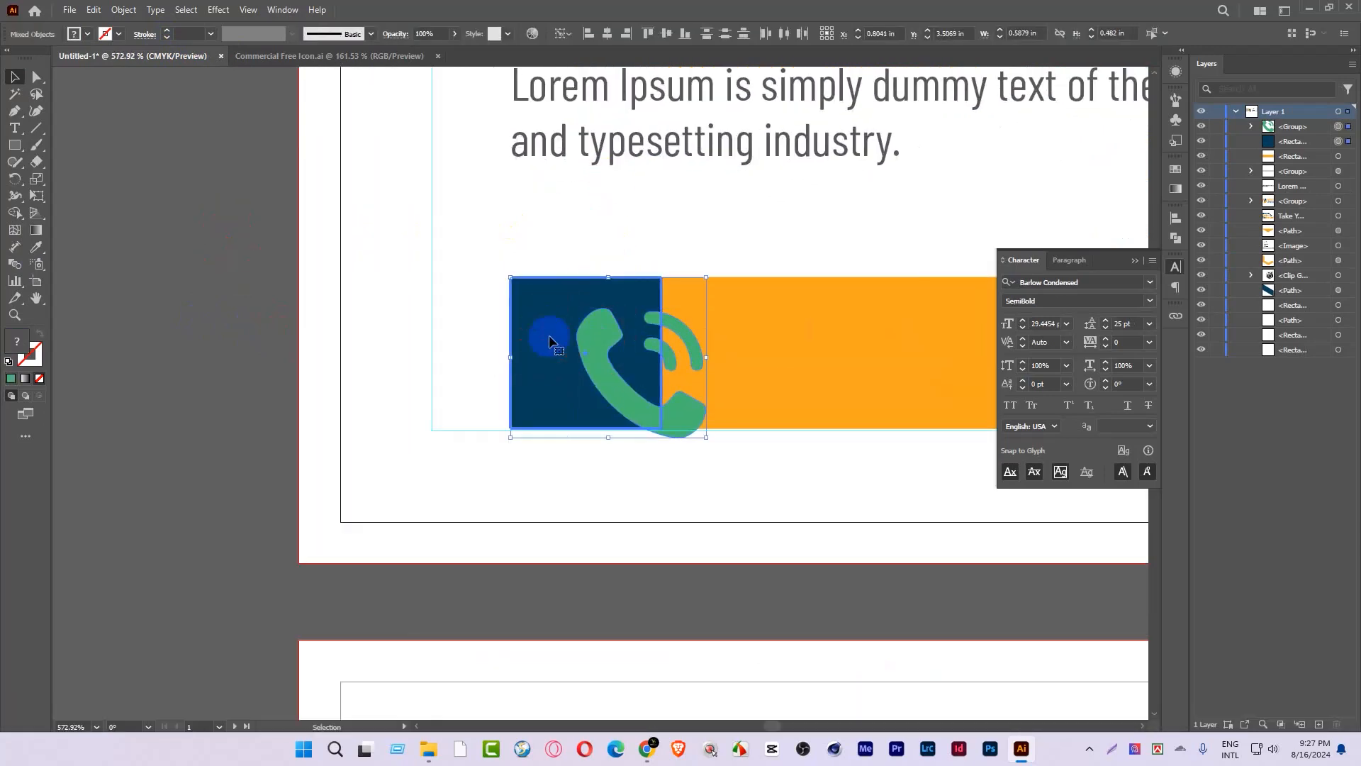
click(609, 36)
click(666, 34)
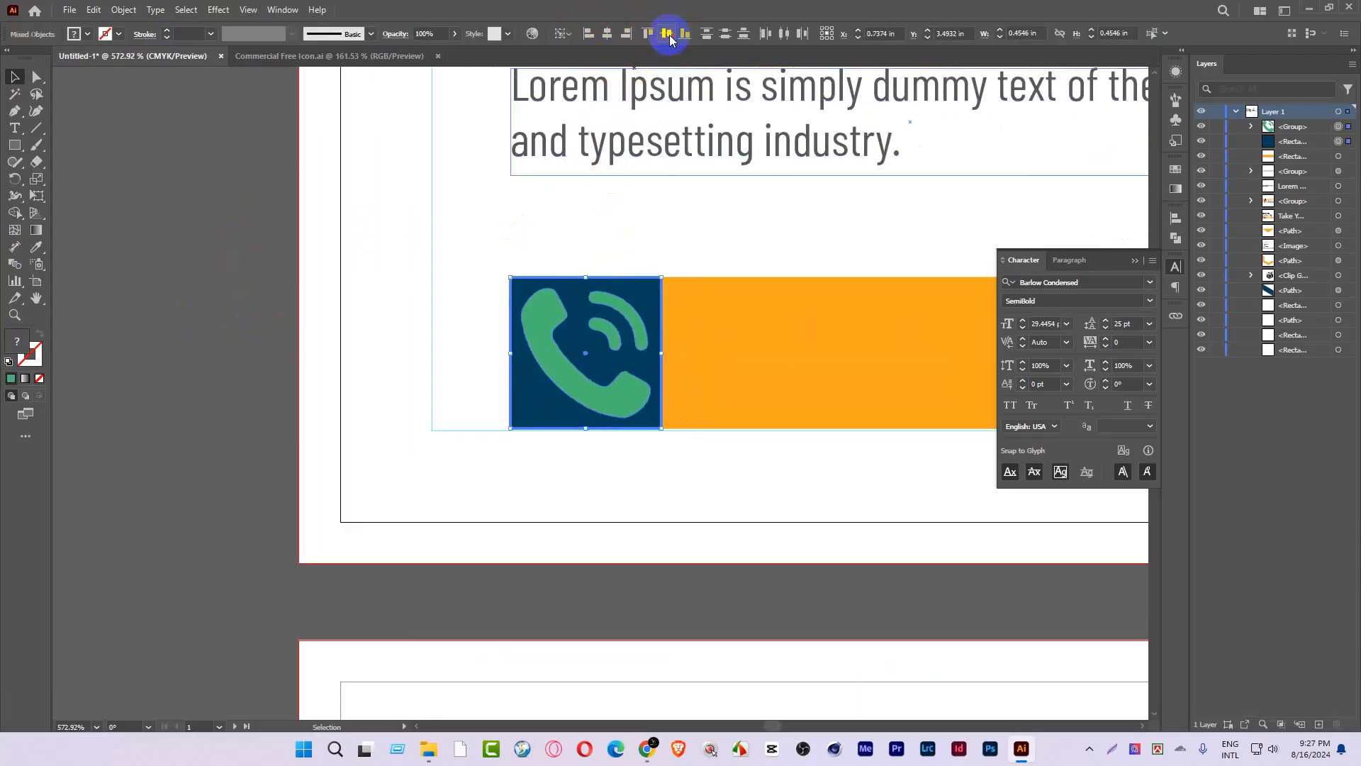
click(176, 151)
Step: Scale the phone icon down from its center to about 0.27 × 0.27 in and color it white
click(675, 302)
click(599, 307)
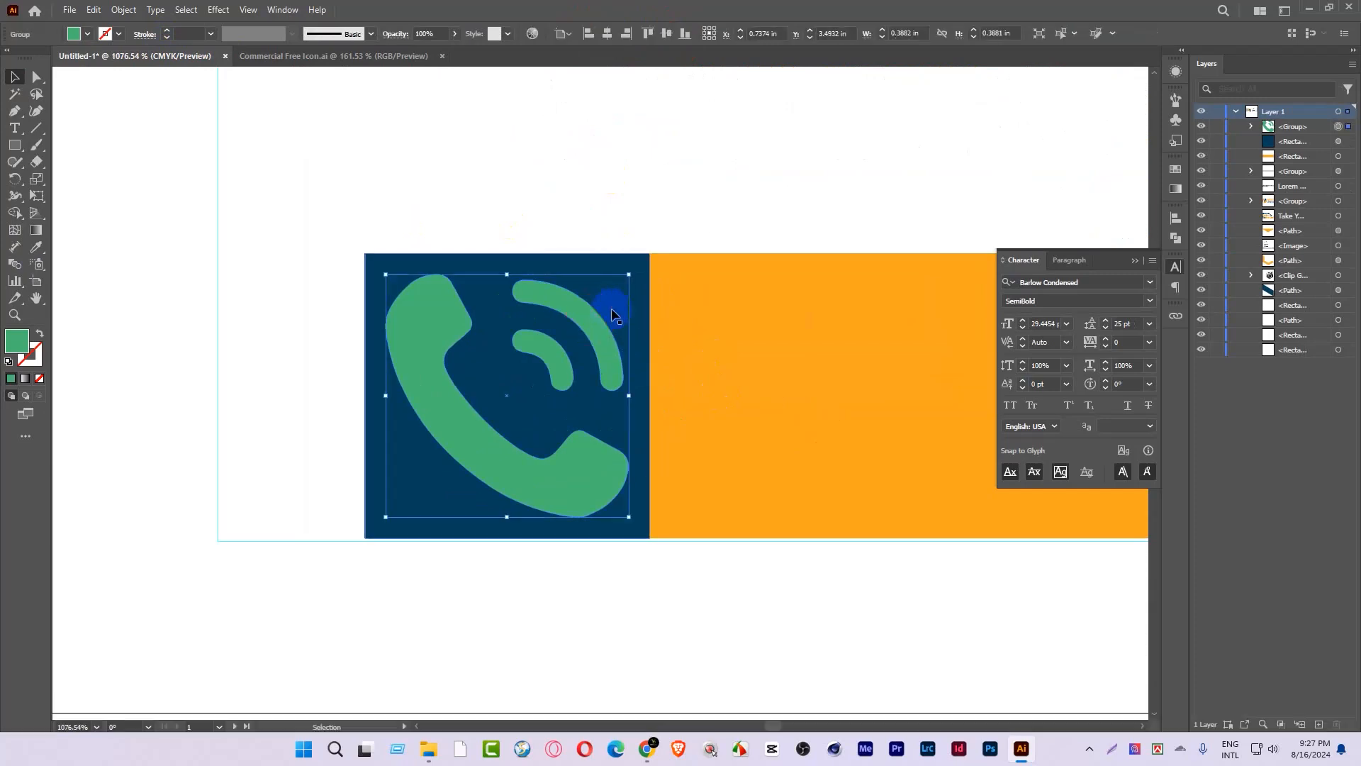
drag(628, 268, 627, 309)
drag(668, 313, 377, 377)
click(33, 246)
click(556, 197)
mouse_move(556, 197)
mouse_down()
mouse_move(383, 295)
mouse_move(444, 359)
mouse_move(331, 382)
mouse_up()
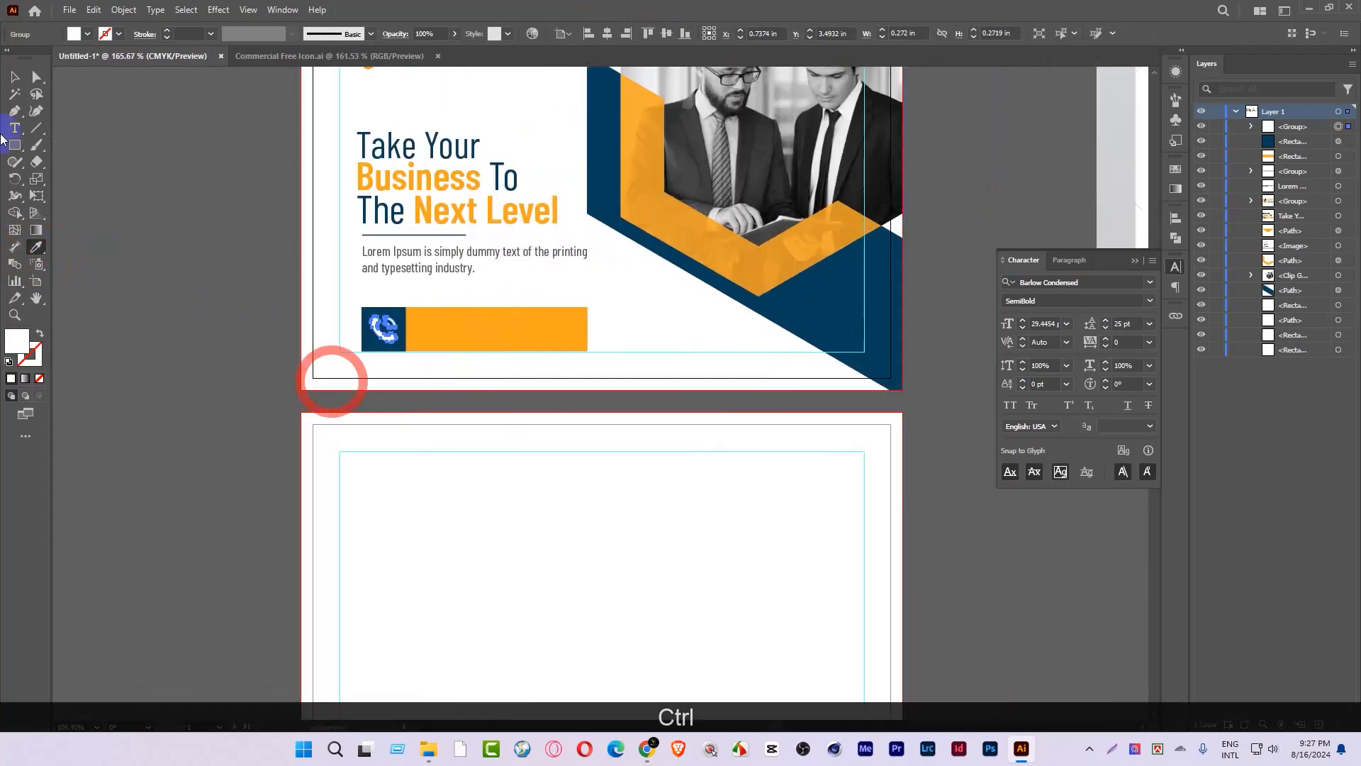
Step: Shrink the white phone icon slightly more to about 0.24 × 0.24 in, keeping it centered in the square
click(9, 78)
drag(284, 288, 477, 355)
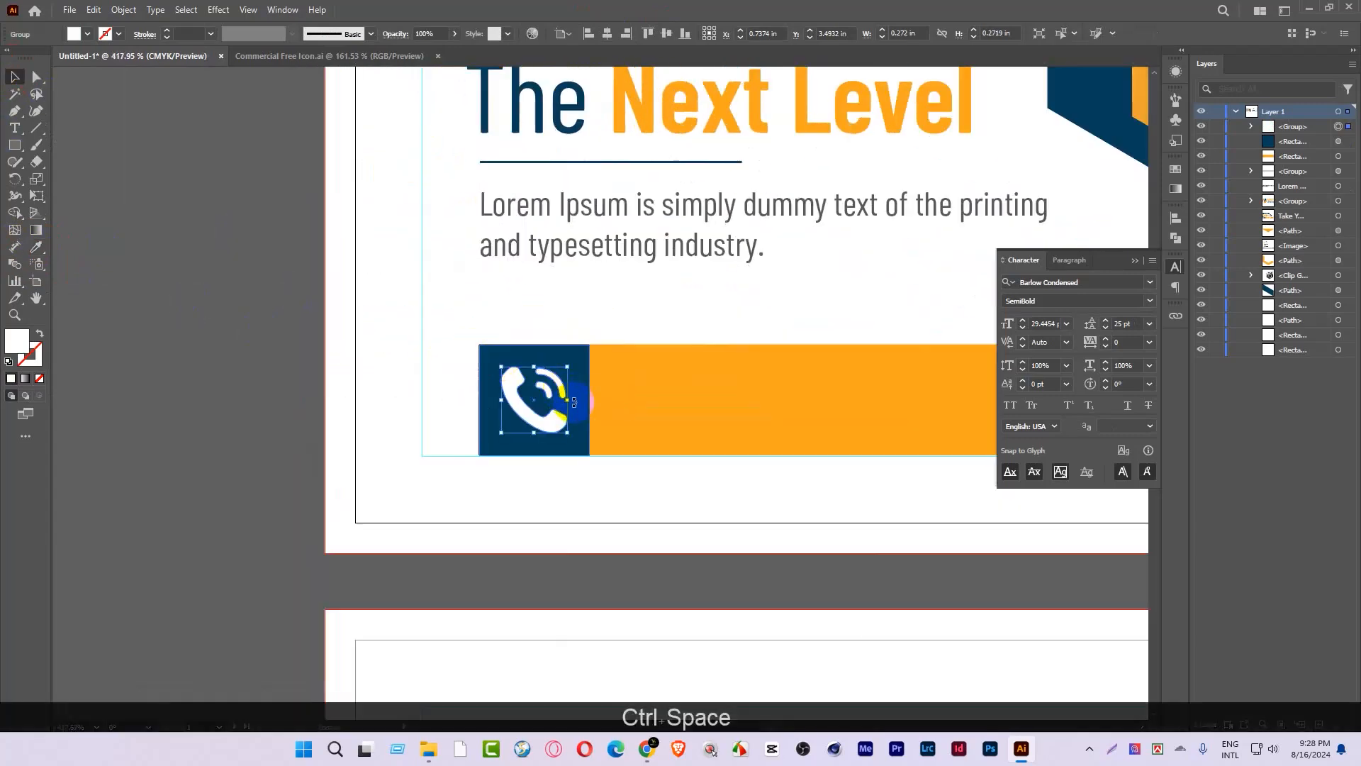
drag(570, 401, 380, 430)
drag(426, 441, 246, 398)
drag(404, 331, 528, 388)
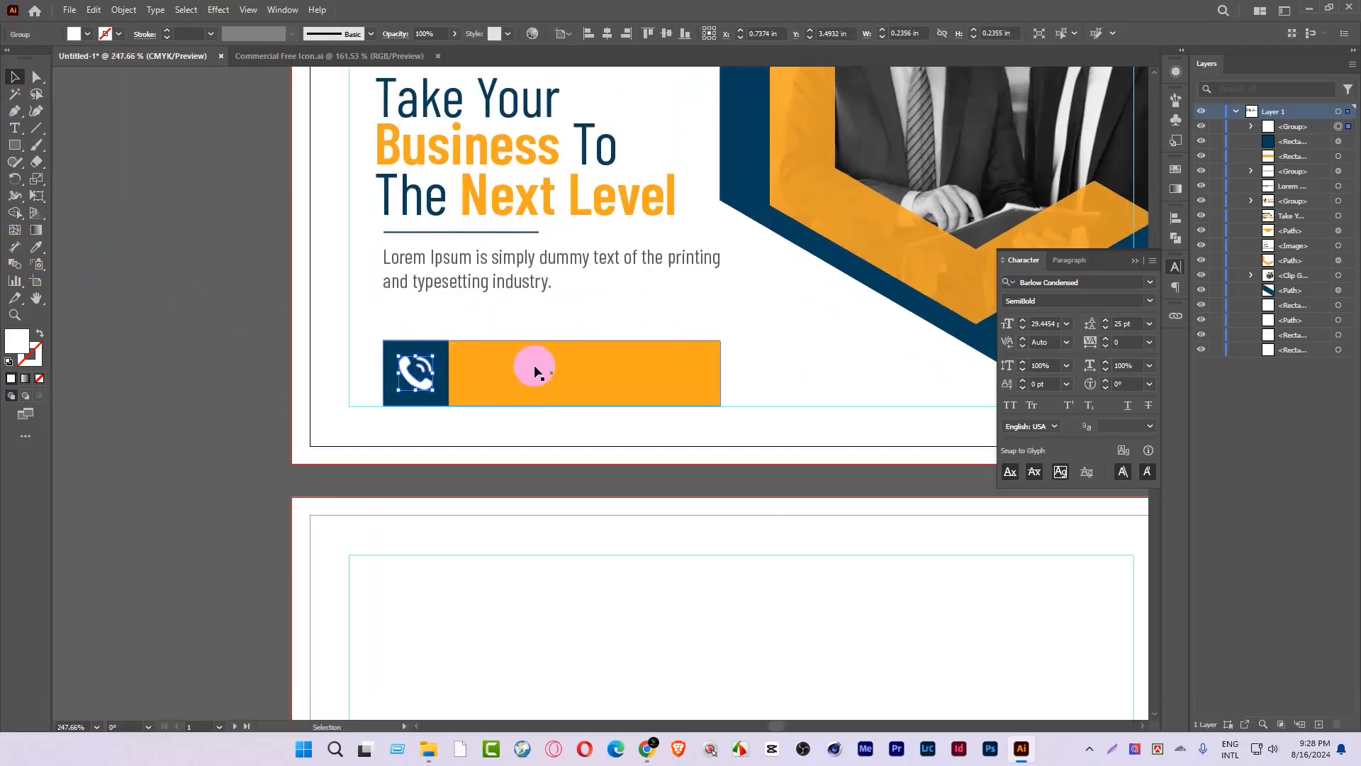
click(182, 231)
Step: Place a copy of the body text over the orange bar, bring it to the front and color it white
drag(478, 263, 564, 363)
right_click(565, 363)
mouse_move(729, 659)
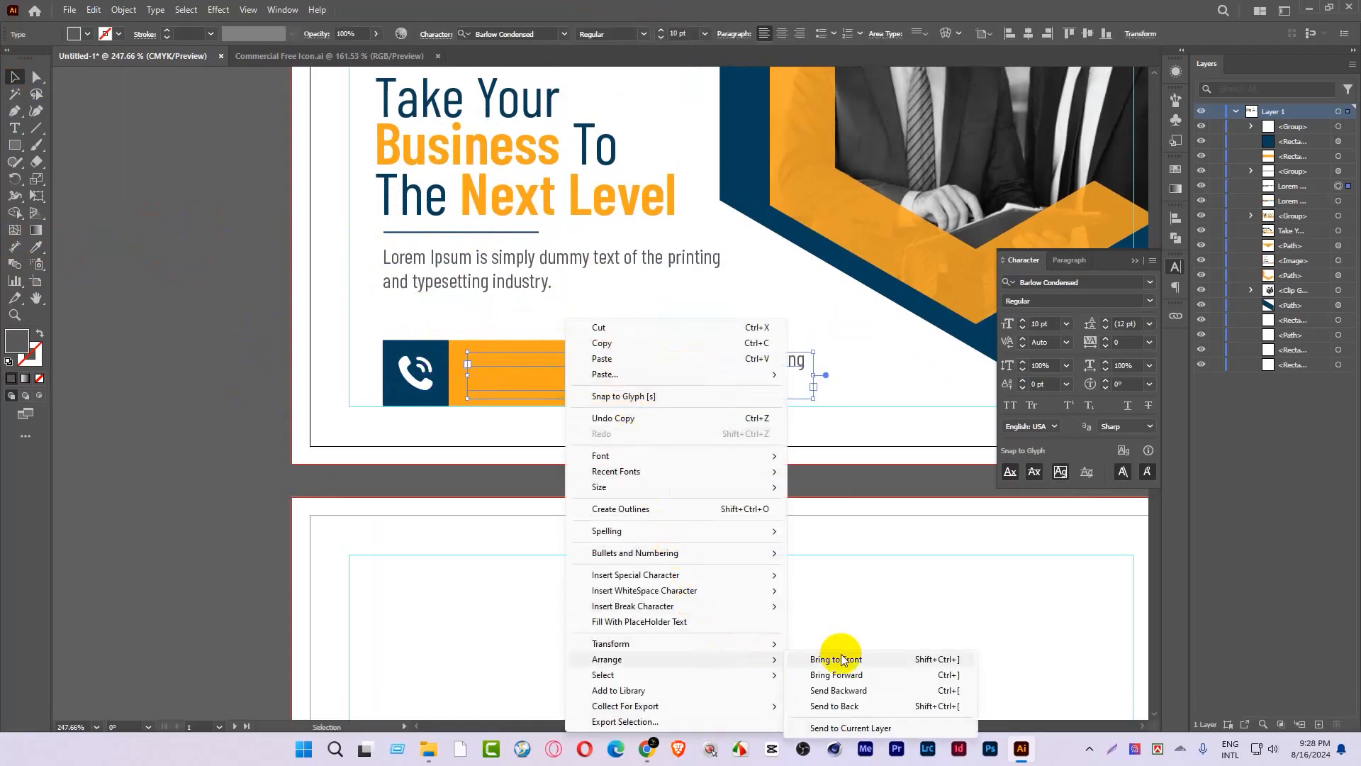
click(836, 658)
click(86, 33)
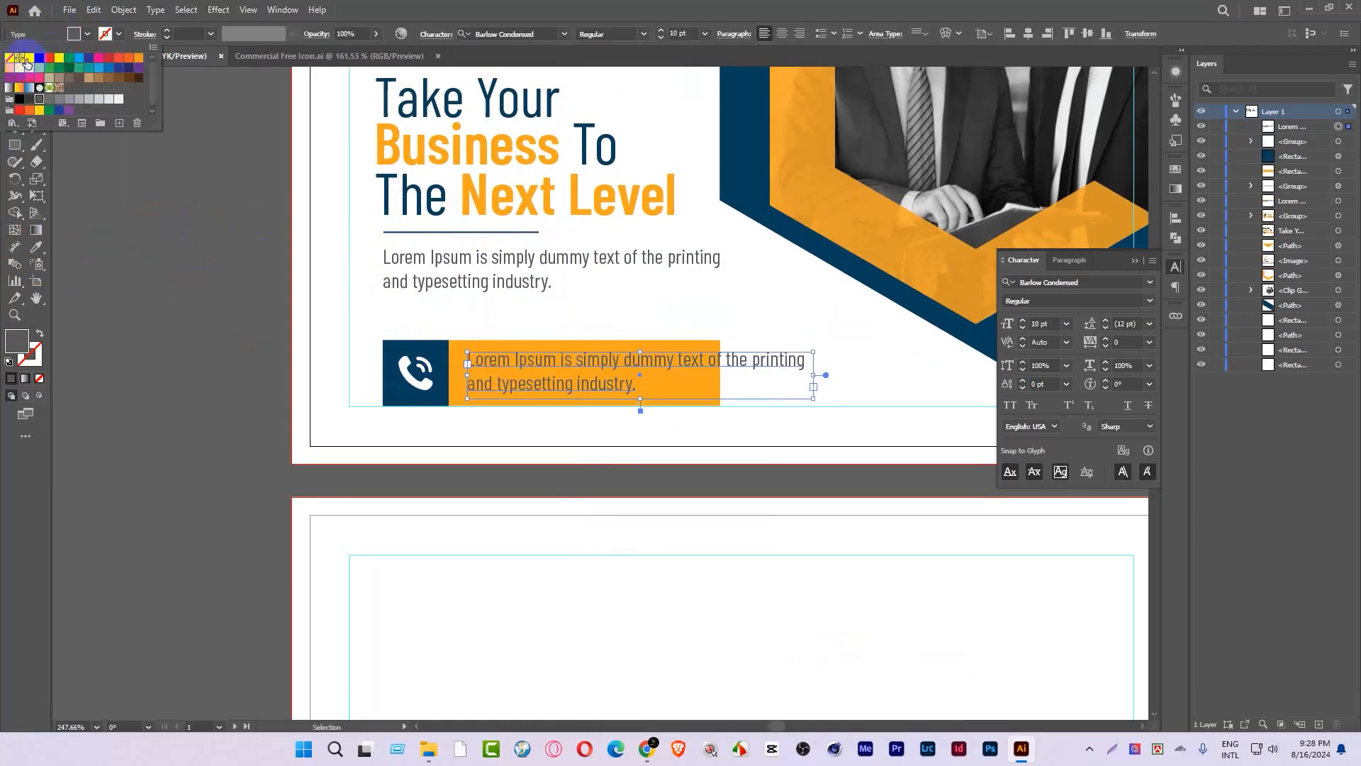
click(27, 64)
scroll(359, 329, down, 5)
drag(335, 302, 405, 265)
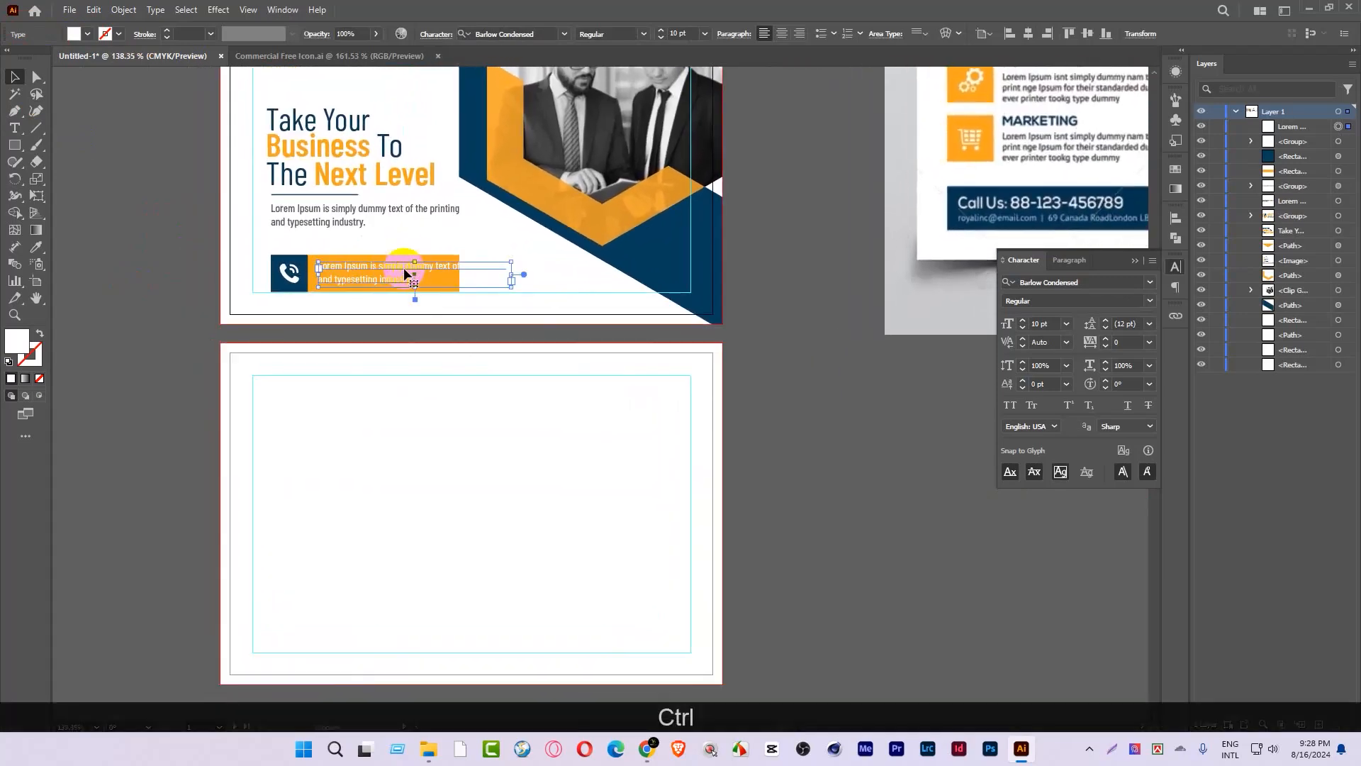
Step: Delete the white copy of the body text from the orange bar
triple_click(404, 267)
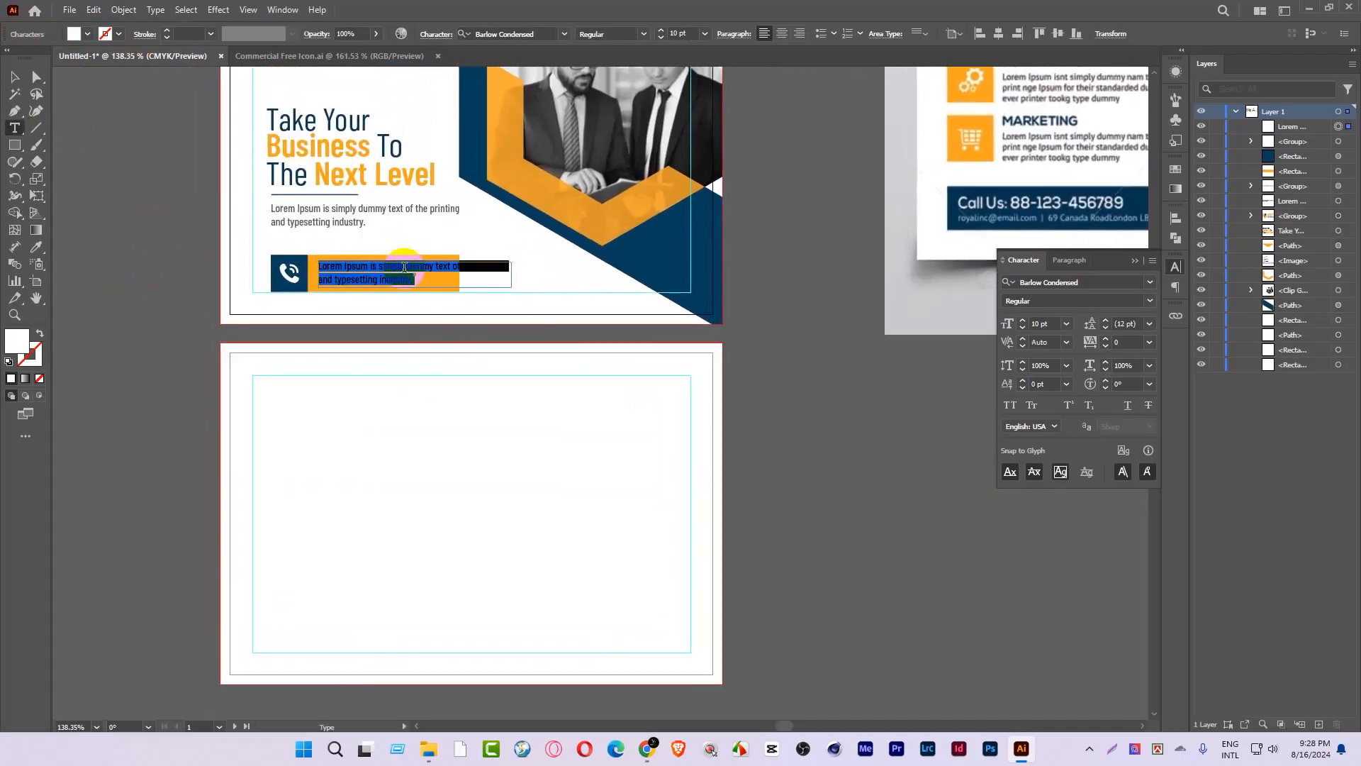
click(22, 79)
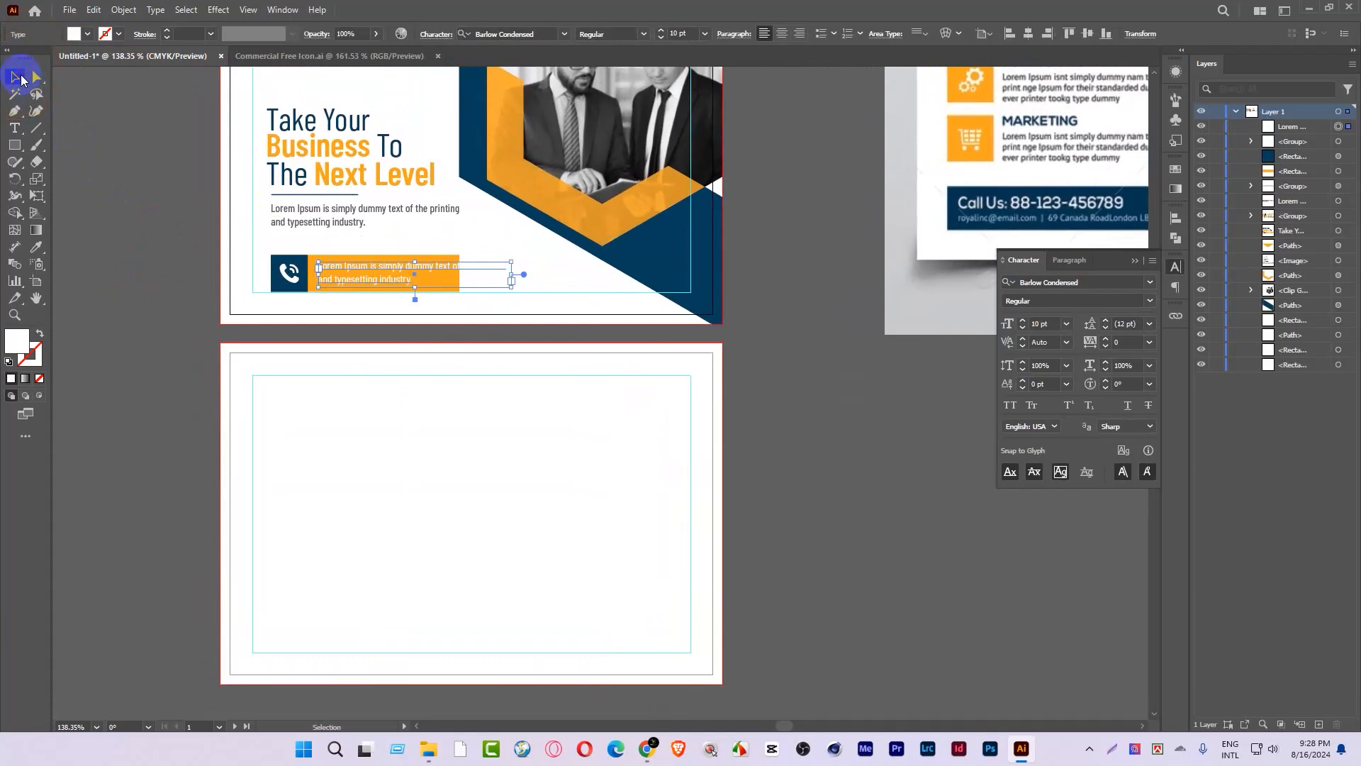
key(Delete)
Step: Add a two-line text over the orange bar reading "Call Us Now" with a phone number below, and color it white
click(15, 129)
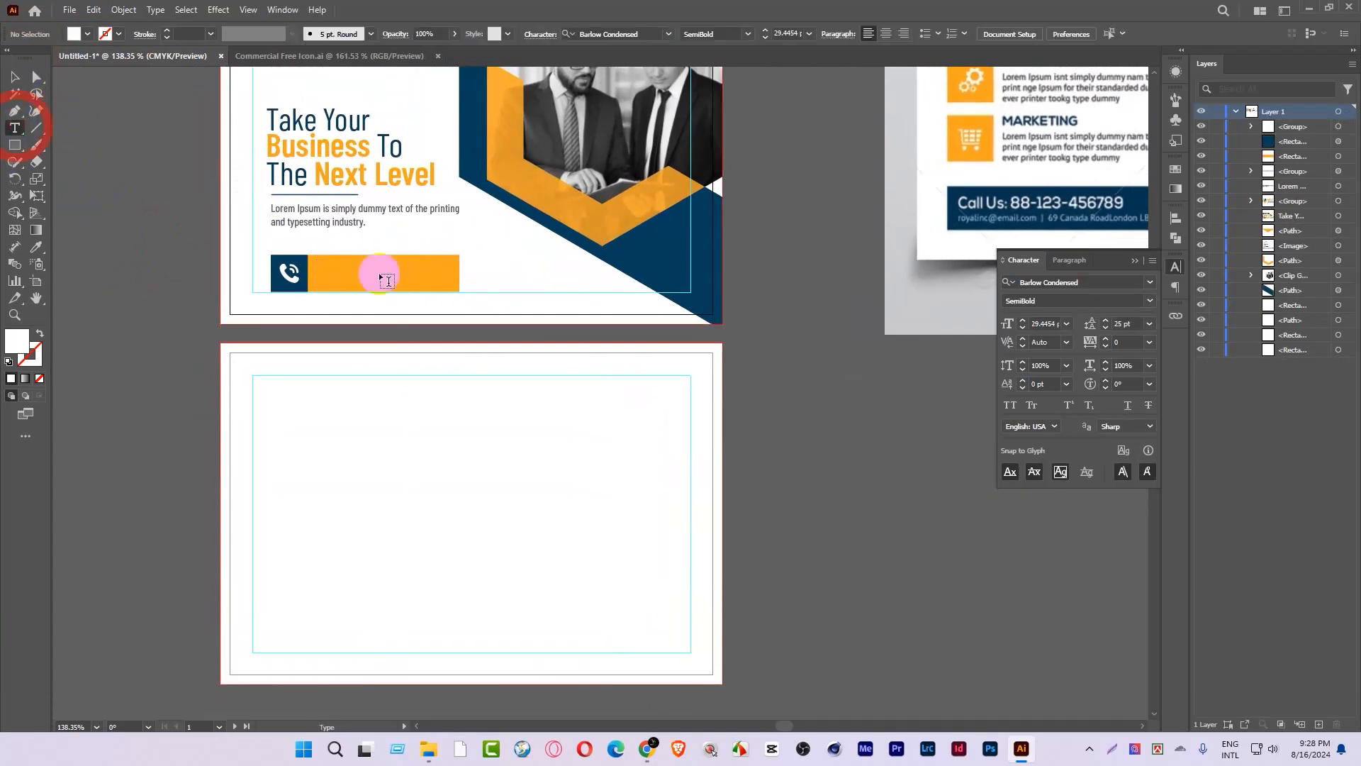
click(342, 280)
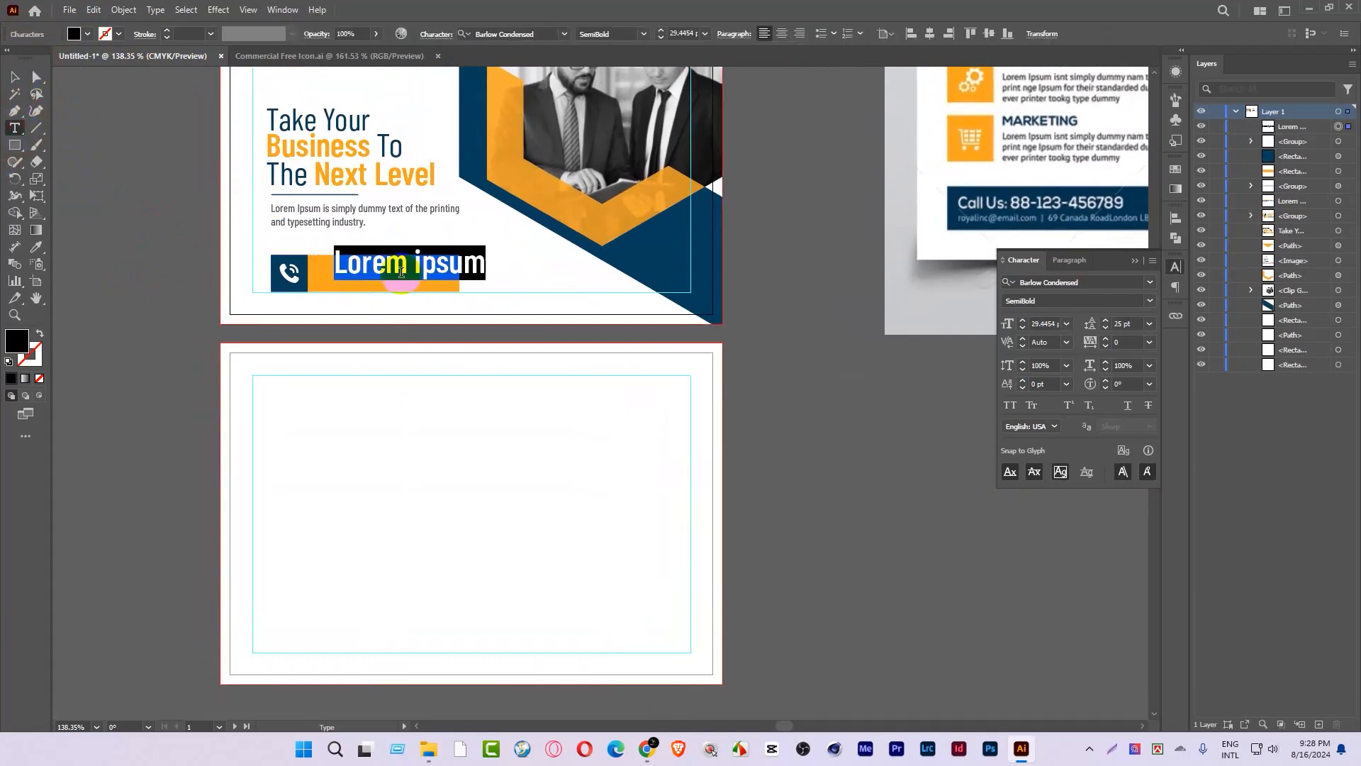
text(Call Us Now)
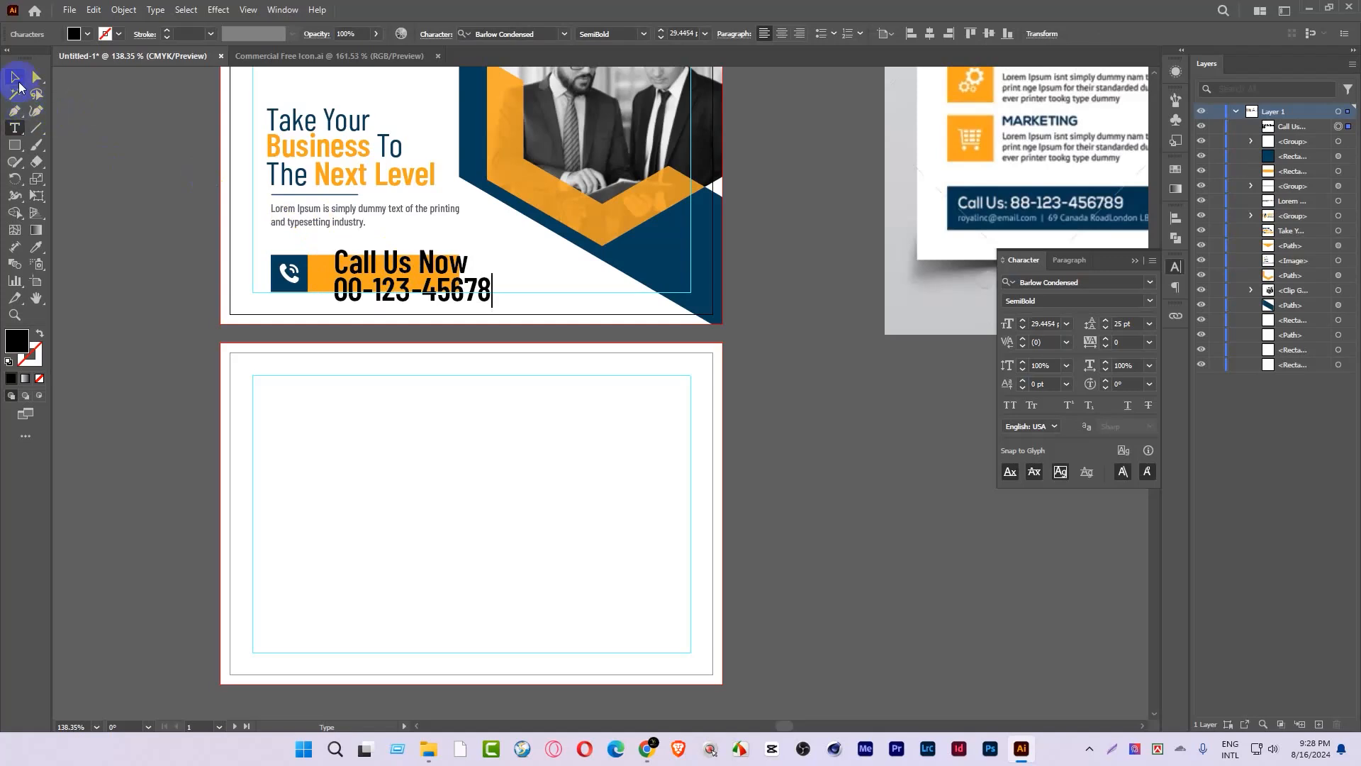
click(12, 75)
click(87, 35)
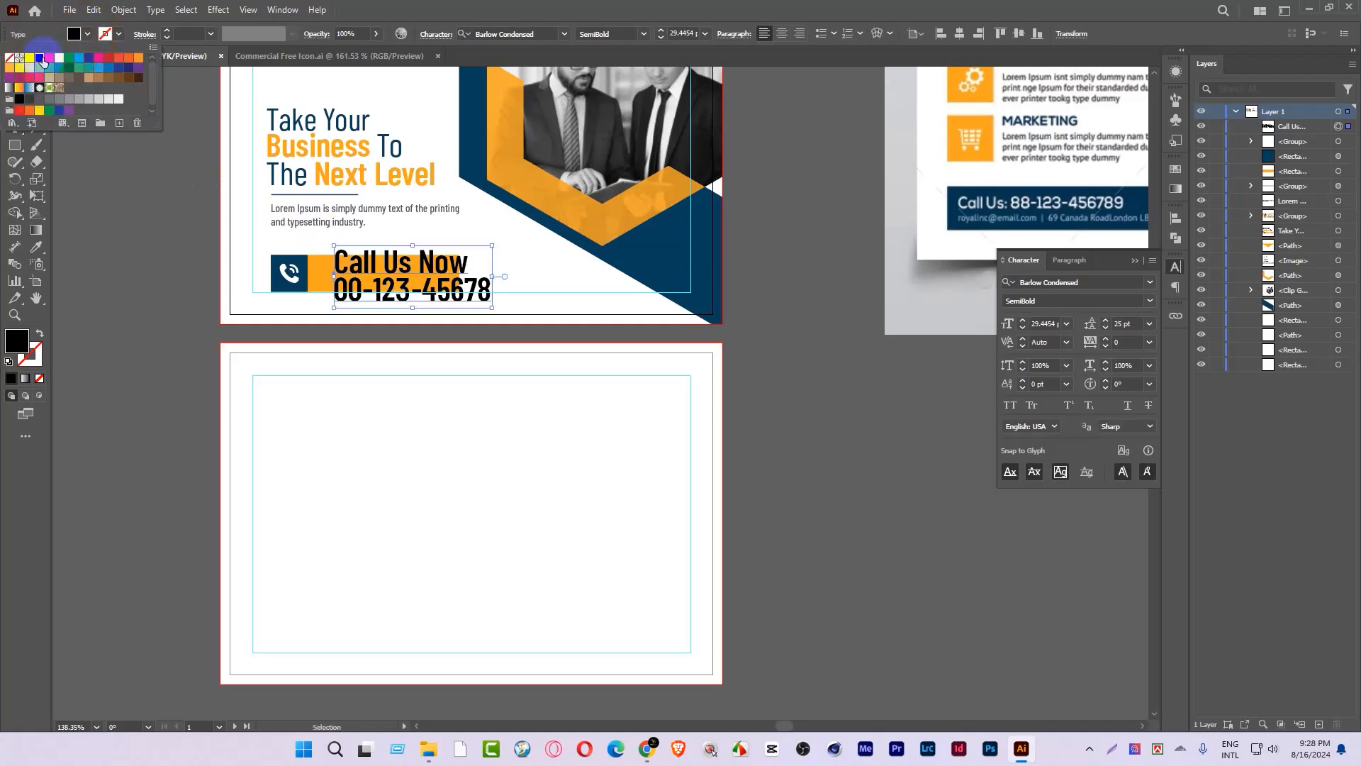
click(28, 60)
click(182, 256)
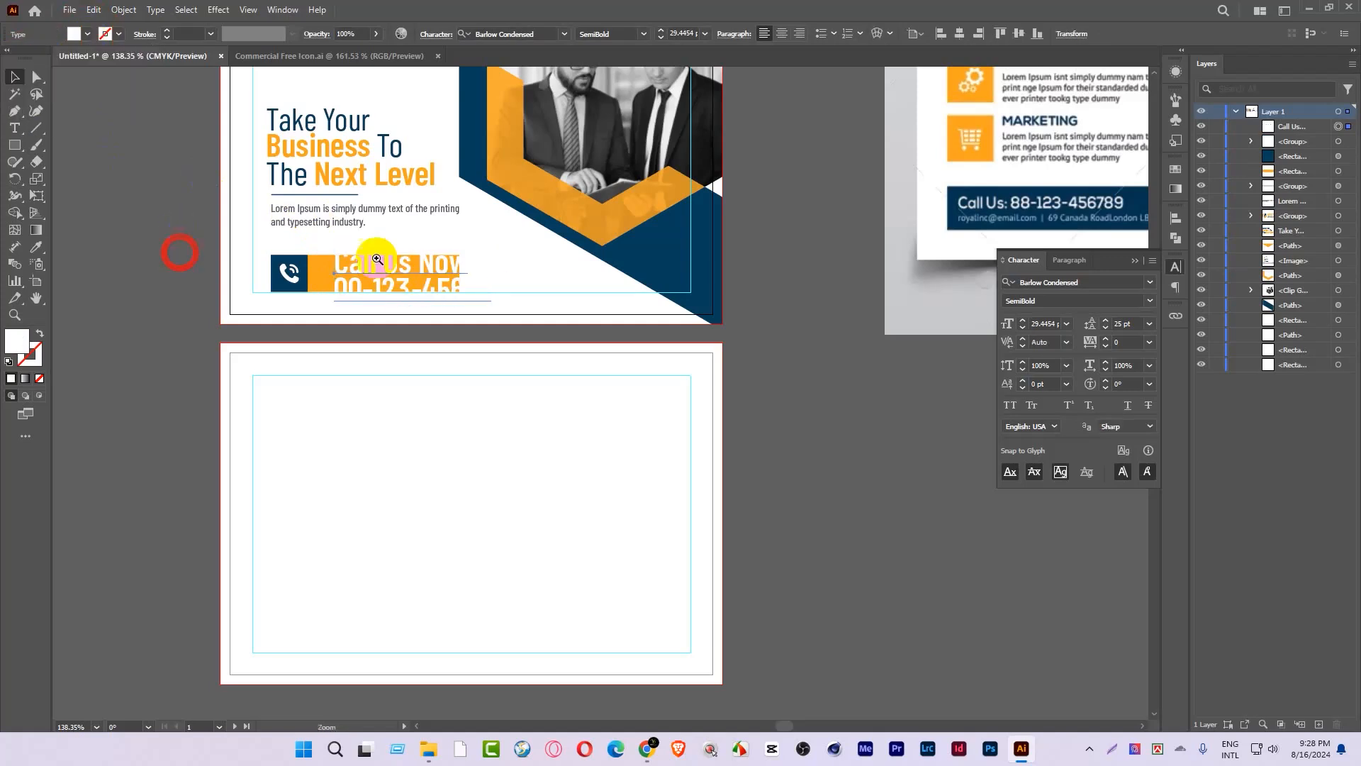
Step: Scale the contact text down to about 12.5 pt so it fits inside the orange bar beside the phone icon
scroll(406, 259, up, 4)
drag(536, 285, 413, 287)
scroll(359, 283, up, 3)
Step: Set the "Call Us Now" line to the Regular weight at 10 pt
triple_click(395, 283)
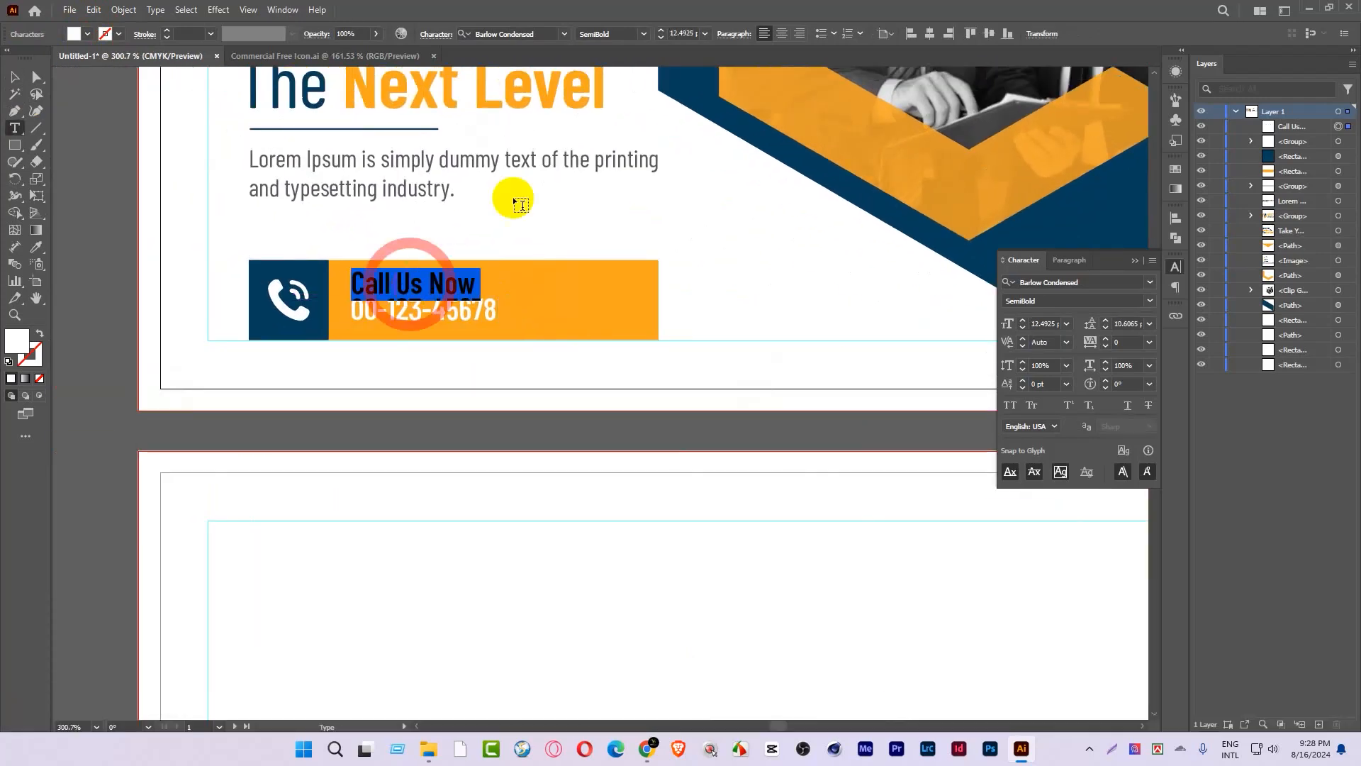
click(644, 34)
click(605, 143)
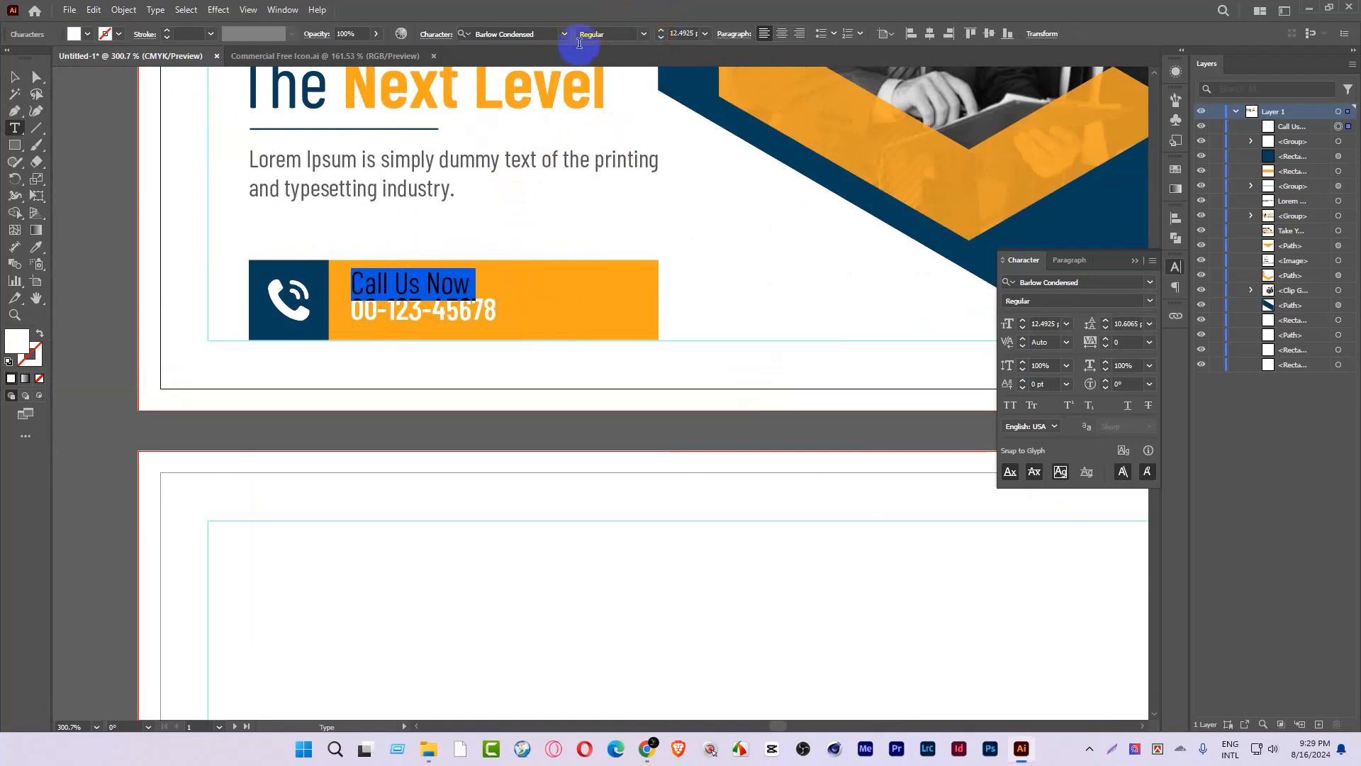
click(663, 38)
click(662, 38)
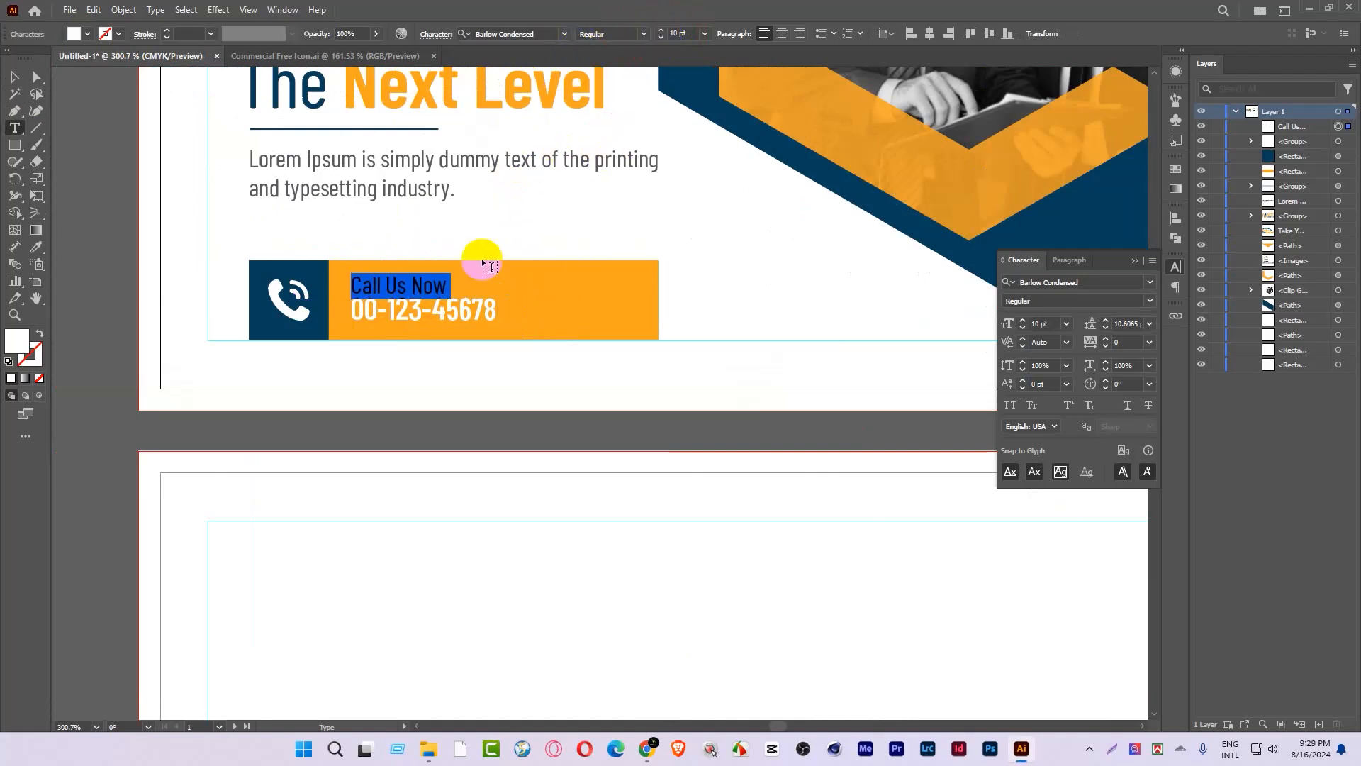
Step: Set the phone number line to 14 pt and add the missing final digit
triple_click(451, 313)
click(661, 31)
click(661, 31)
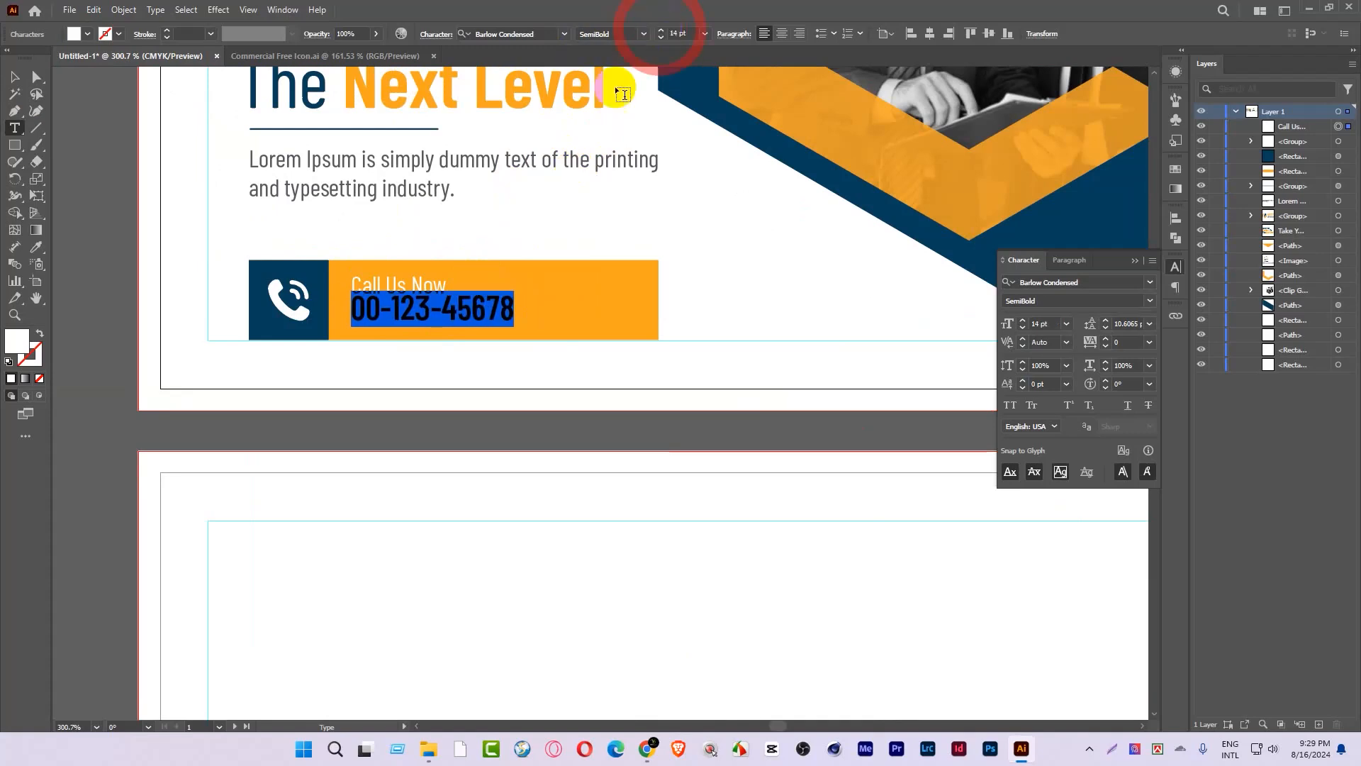
click(513, 311)
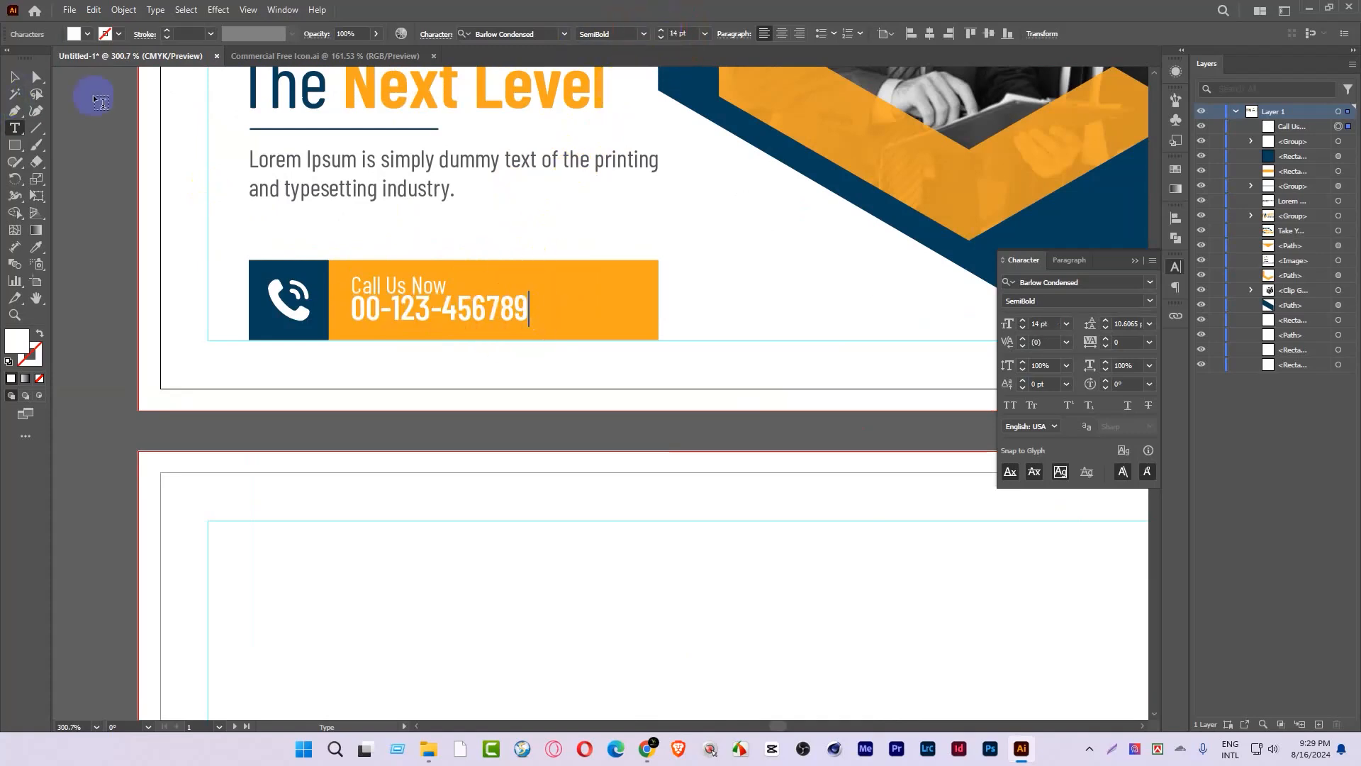
Step: Set the leading of the two-line contact text to 12 pt
click(15, 78)
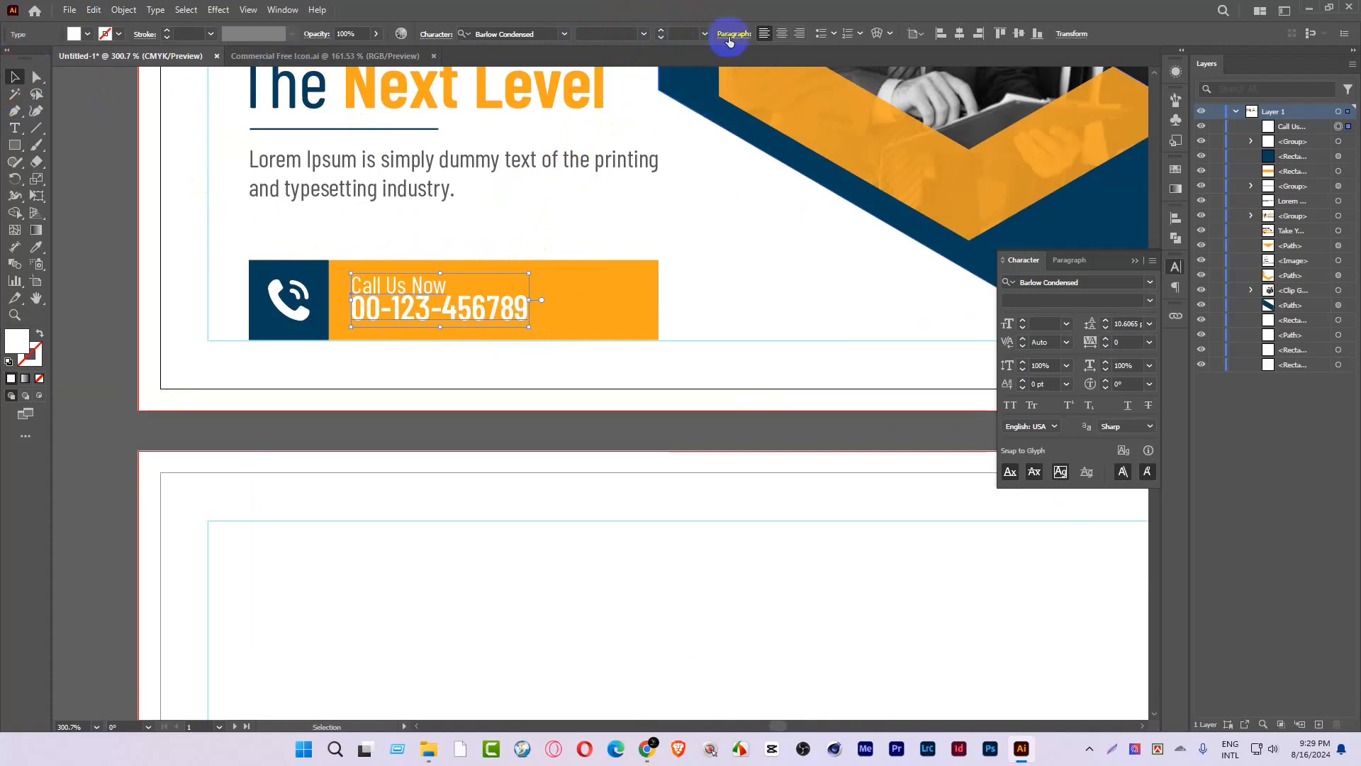
click(1106, 320)
click(1106, 320)
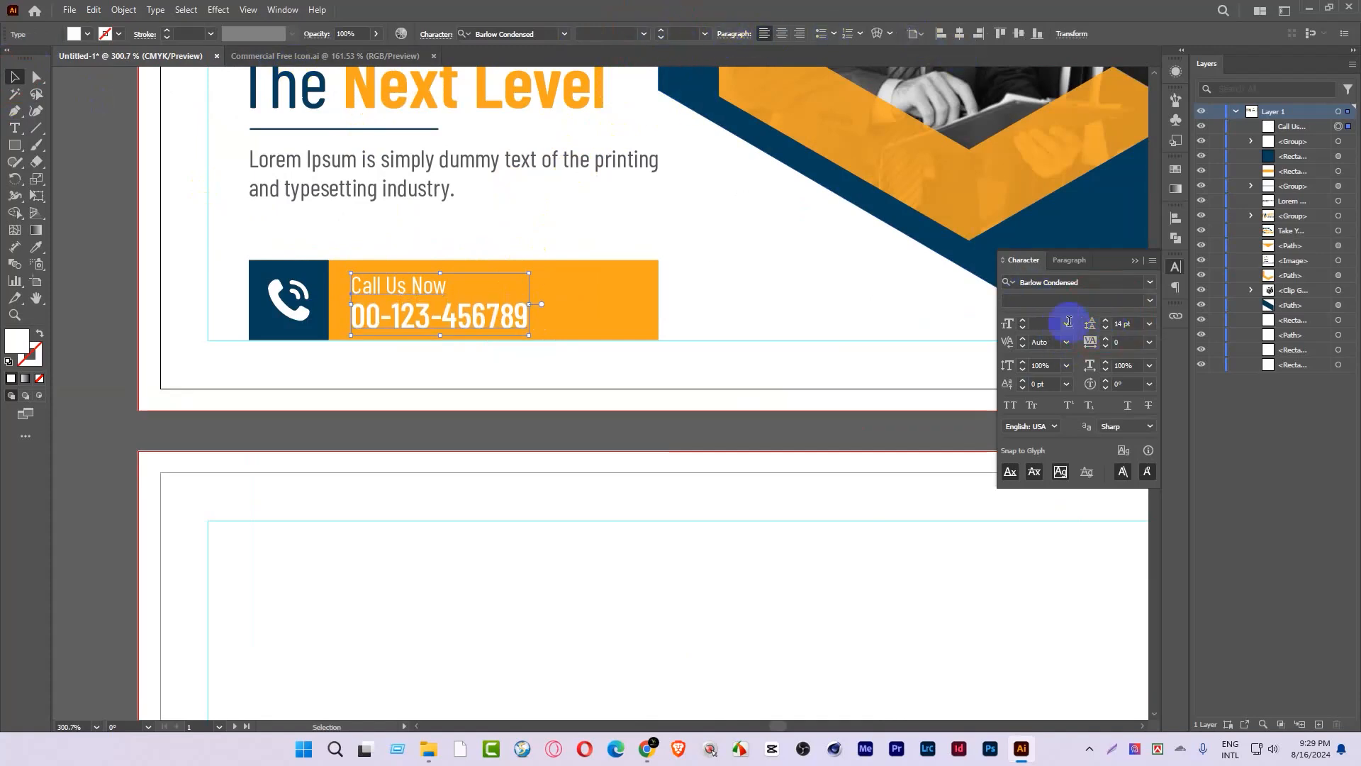
click(1110, 326)
click(1110, 327)
Step: Vertically center the contact text with the phone icon
drag(620, 256, 576, 300)
ctrl+shift+click(341, 292)
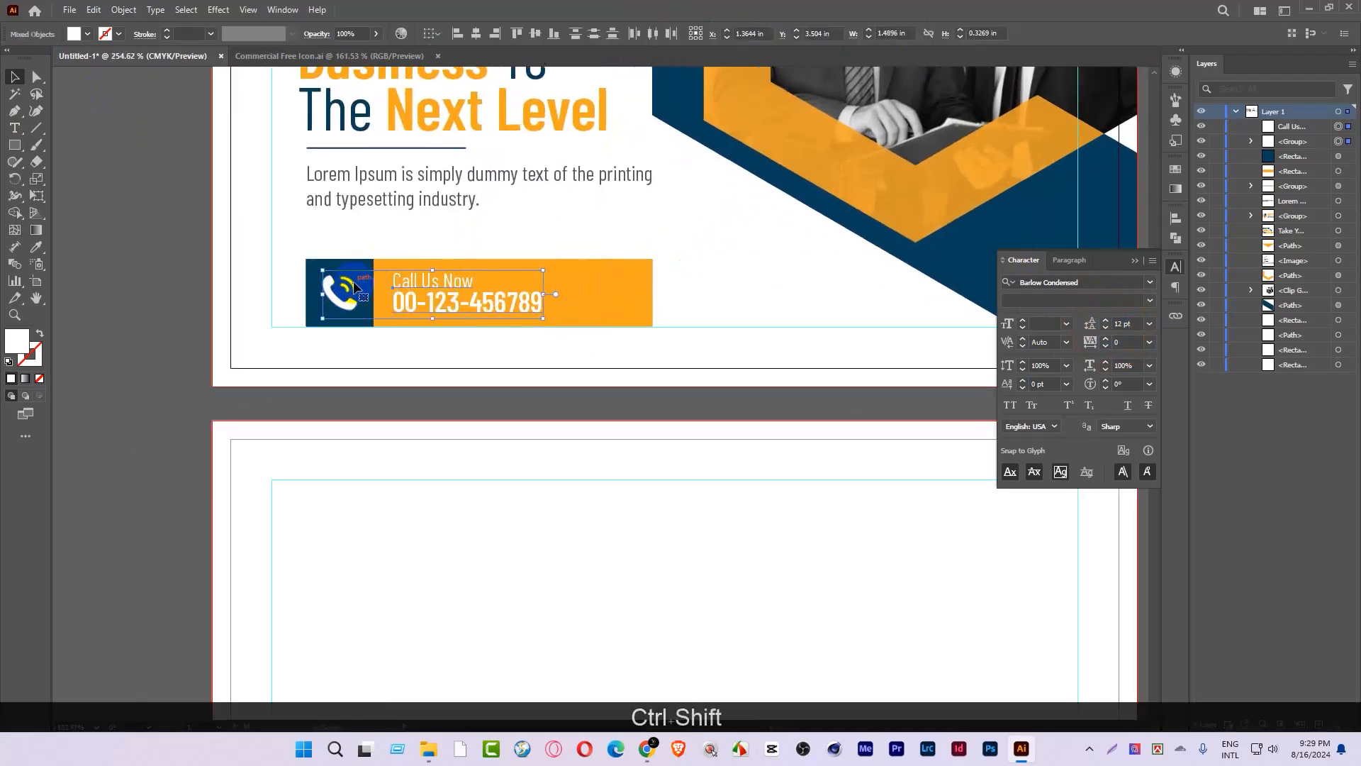
click(535, 33)
drag(501, 128, 253, 307)
click(213, 278)
Step: Recolor the orange contact bar with the dark blue sampled from the icon square
drag(454, 270, 565, 295)
click(565, 295)
click(36, 246)
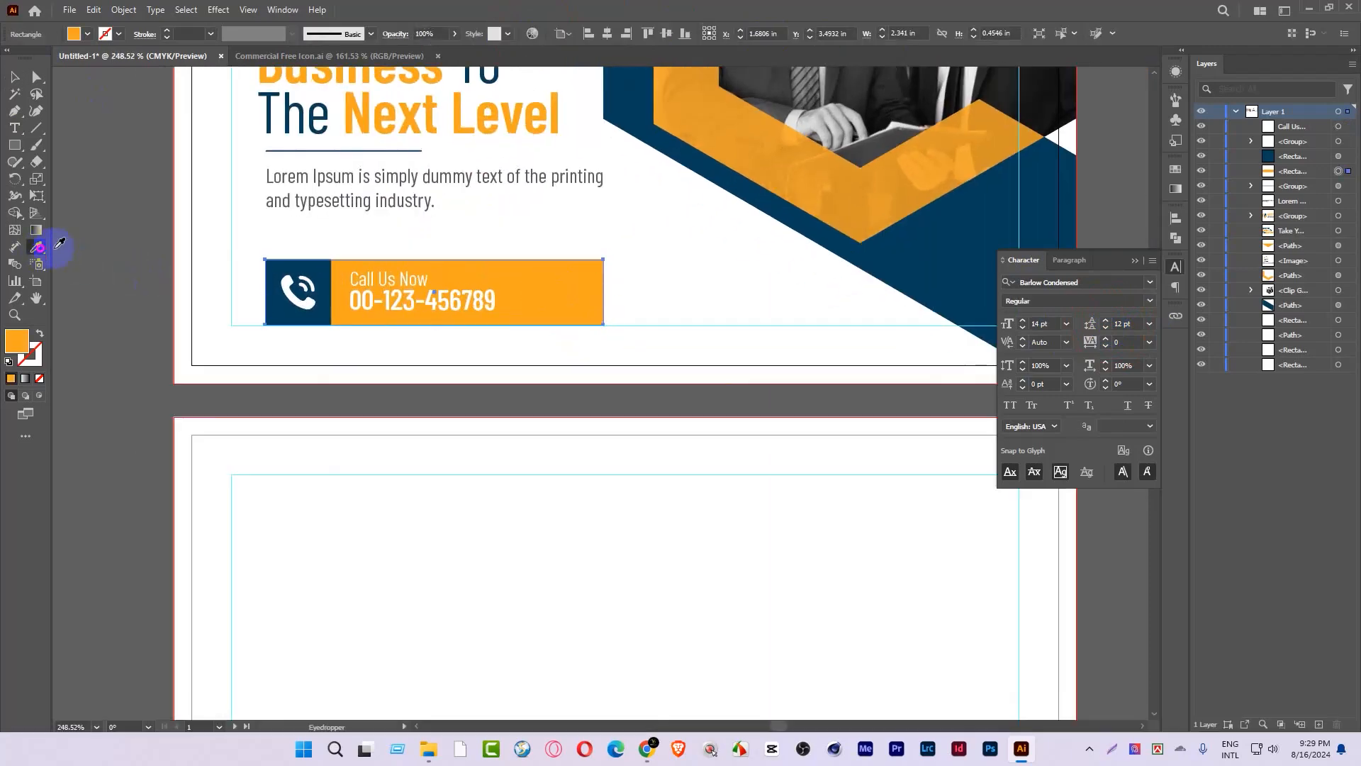
click(290, 265)
drag(290, 266, 498, 377)
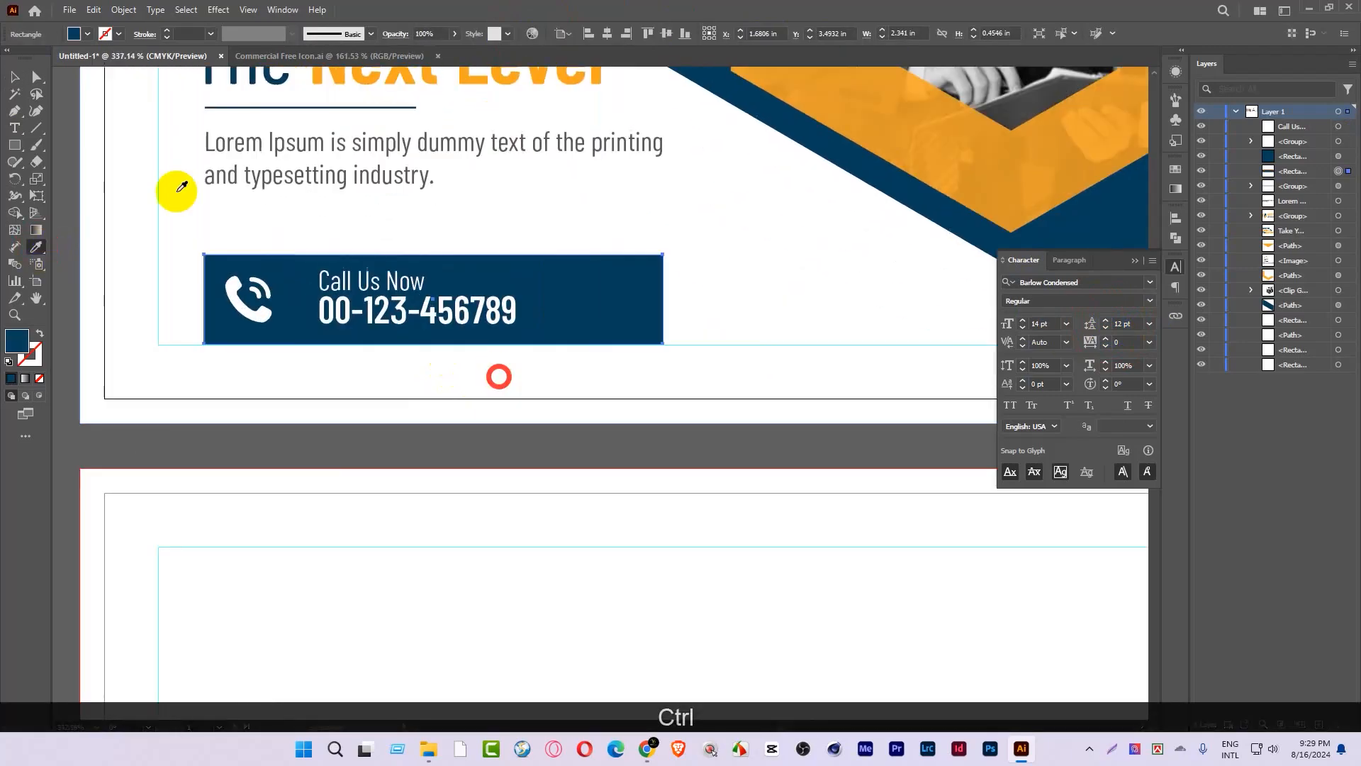
Step: Recolor the square behind the phone icon with the orange sampled from the headline
click(14, 76)
click(217, 266)
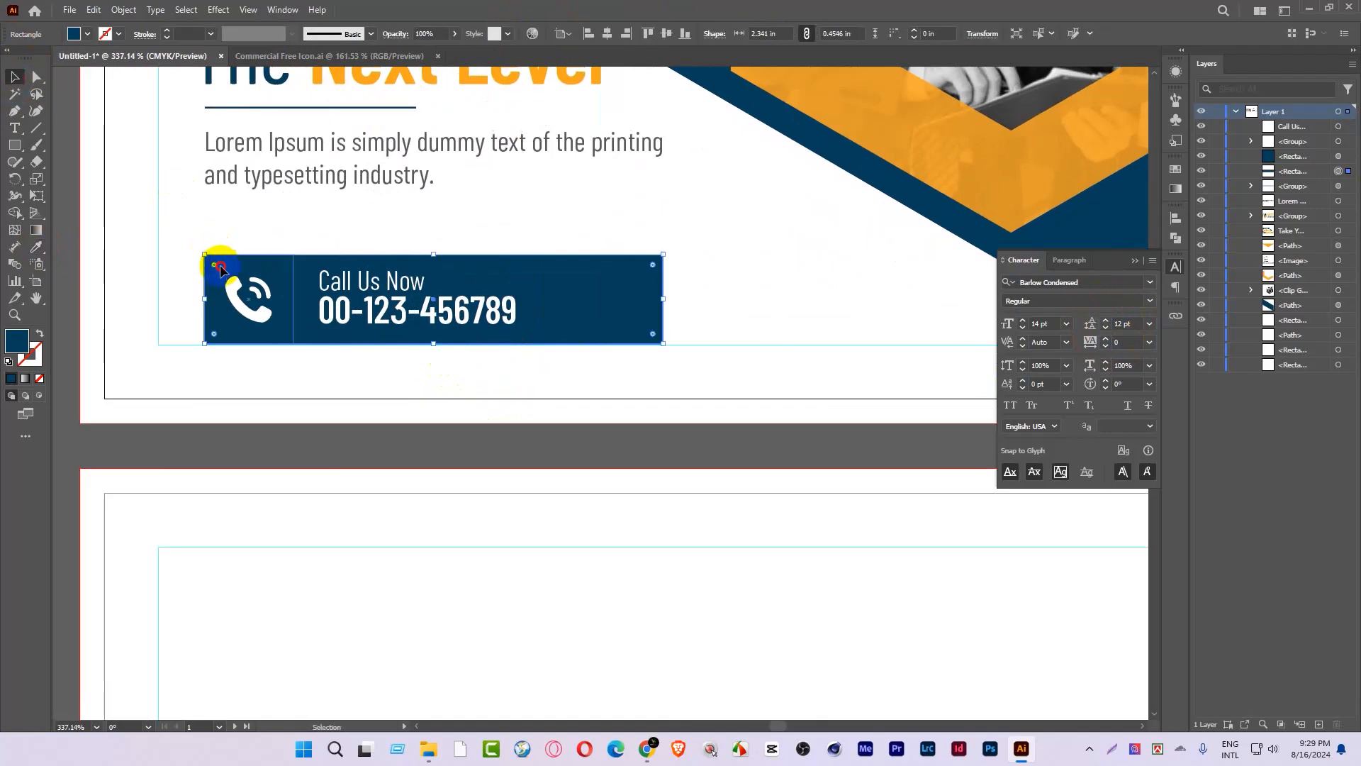
click(36, 247)
click(363, 73)
drag(363, 73, 355, 266)
click(15, 78)
click(346, 204)
drag(347, 204, 437, 253)
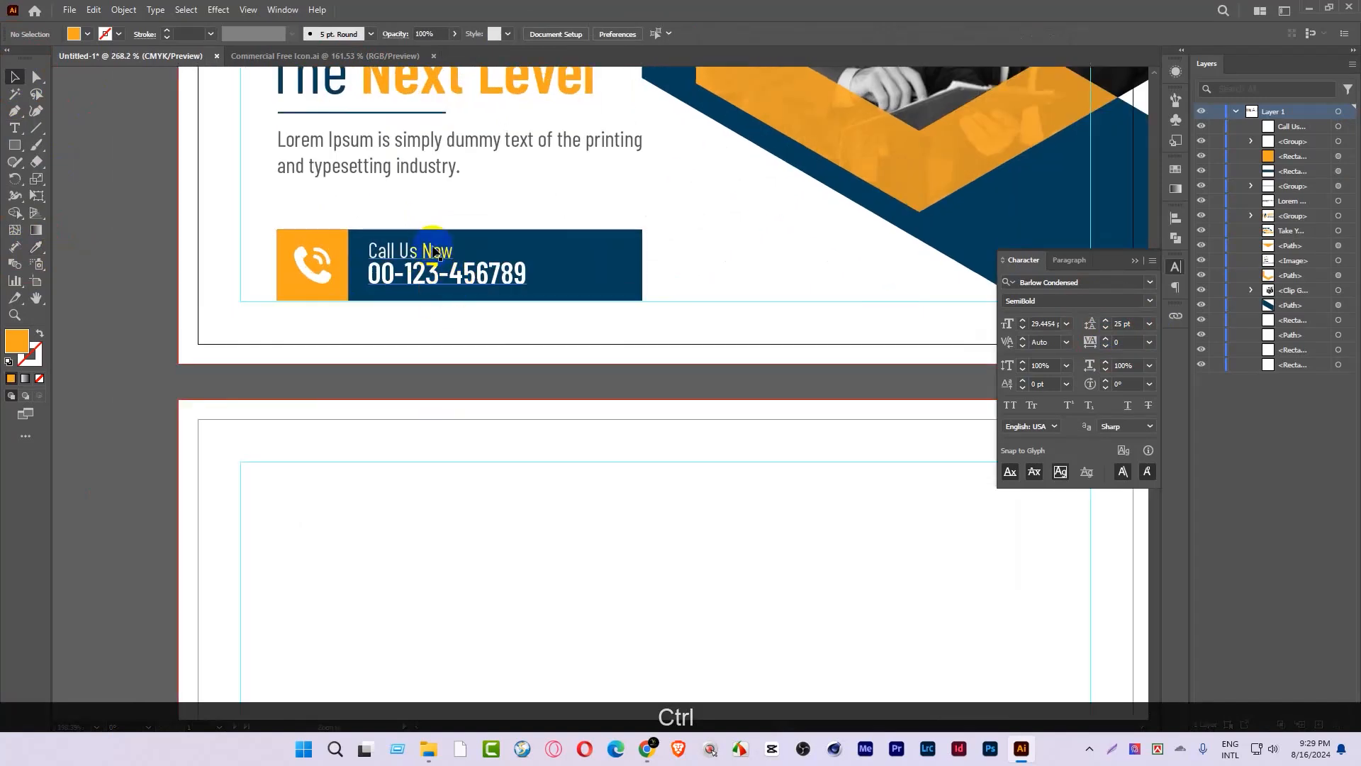
Step: Color the "Call Us Now" line orange, leaving the phone number white
triple_click(437, 254)
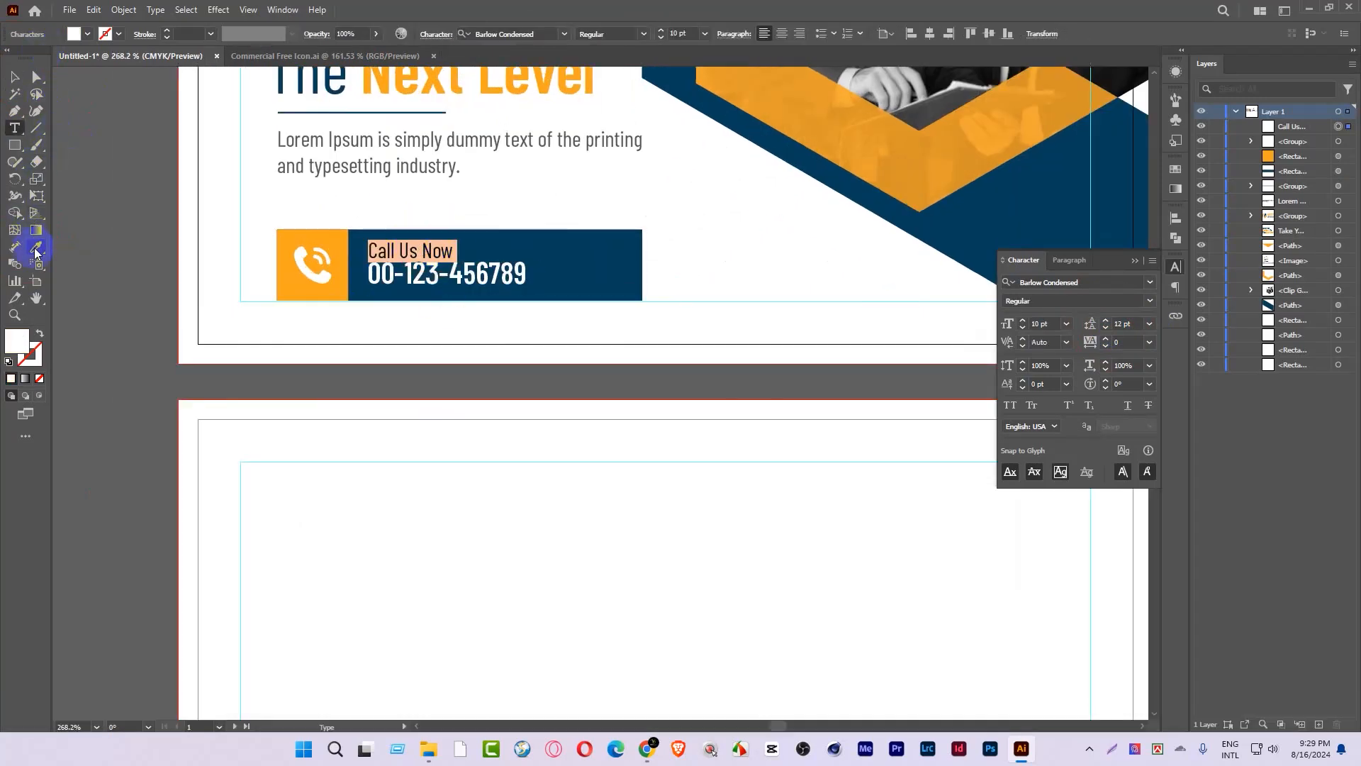
click(13, 75)
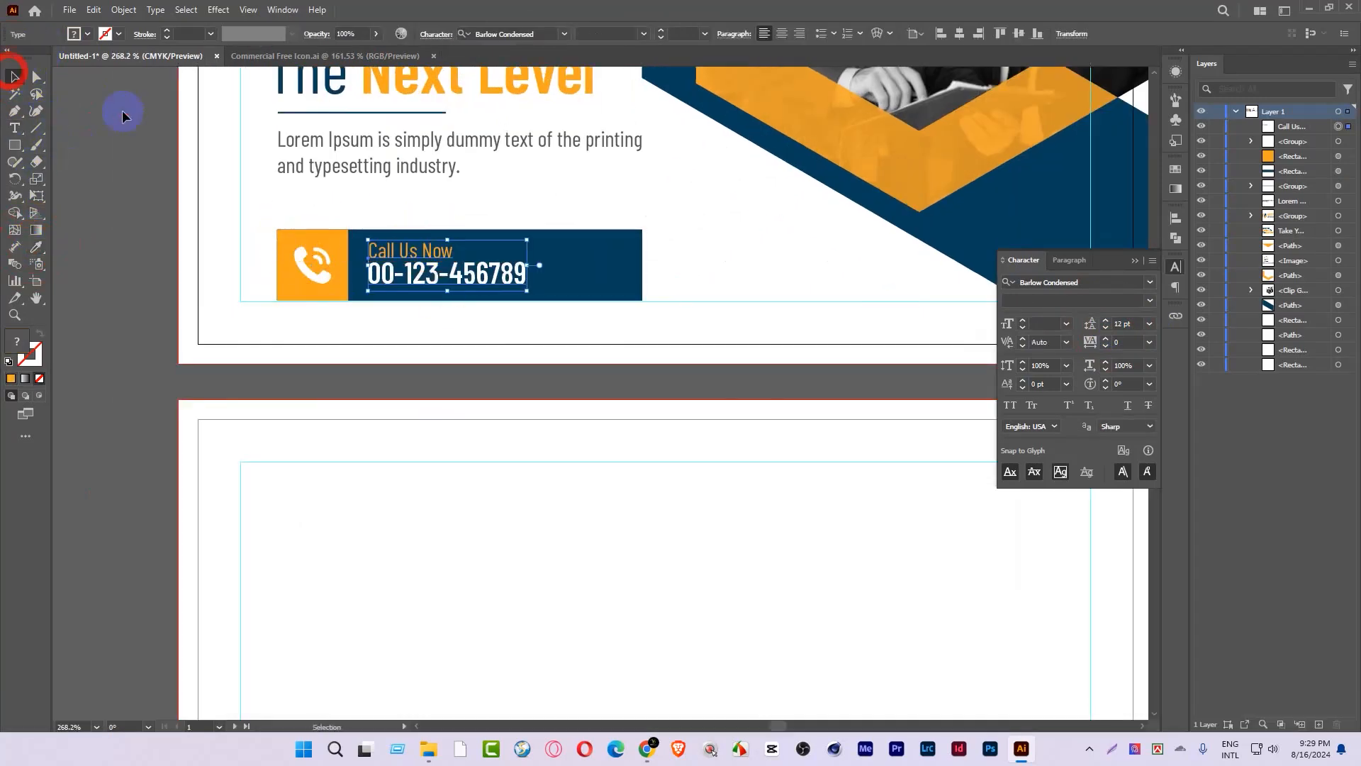
click(128, 116)
Step: Recolor the phone icon with the dark blue of the contact bar
drag(601, 313, 588, 340)
click(397, 290)
click(385, 286)
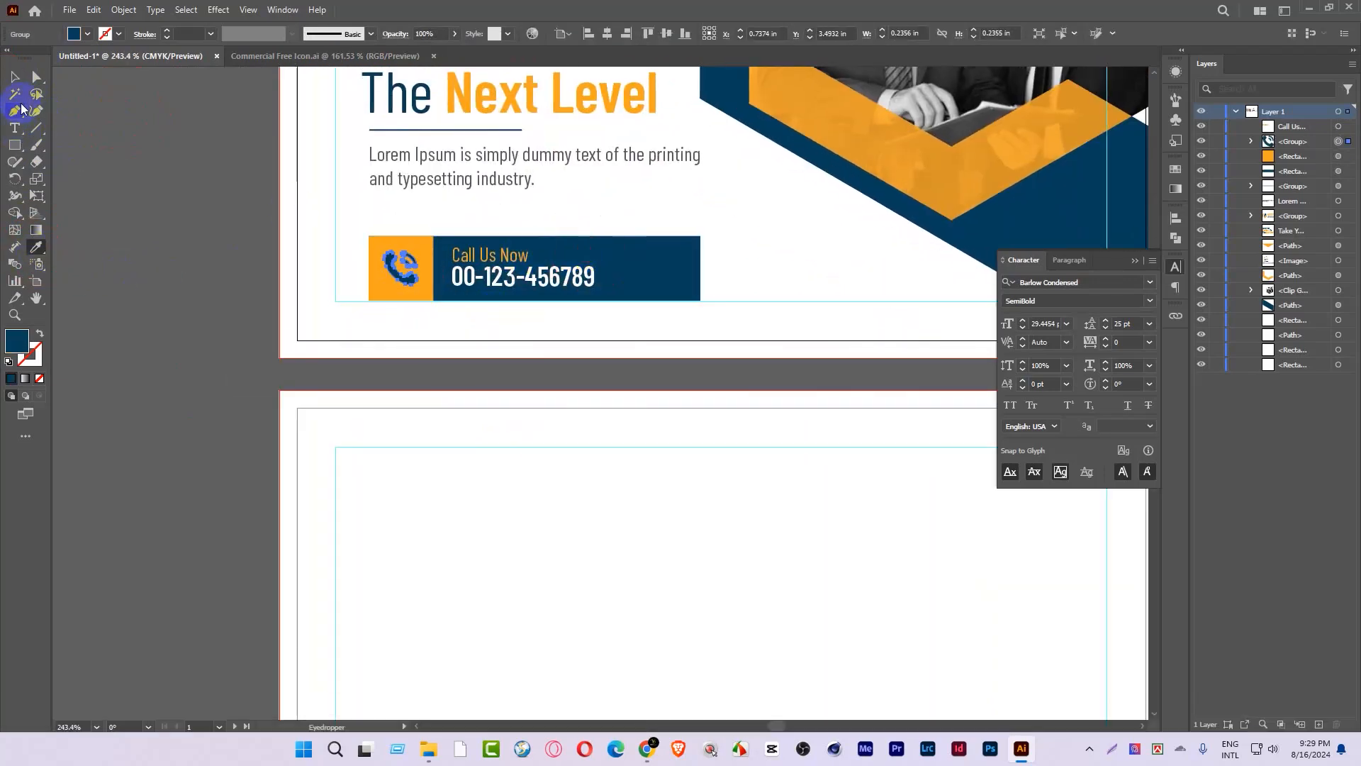
click(156, 149)
Step: Lock the white 6.25 × 4.25 in background shape of the first card
drag(195, 158, 544, 462)
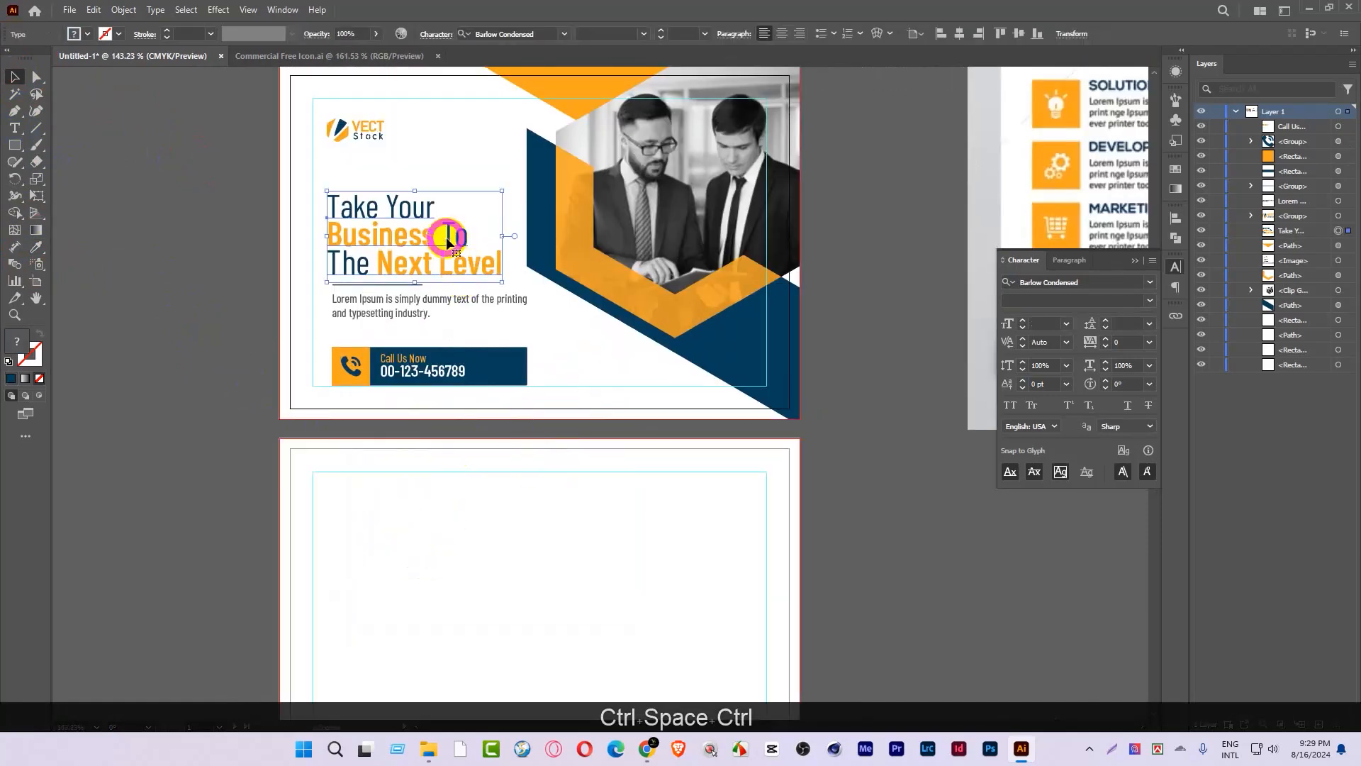
click(334, 174)
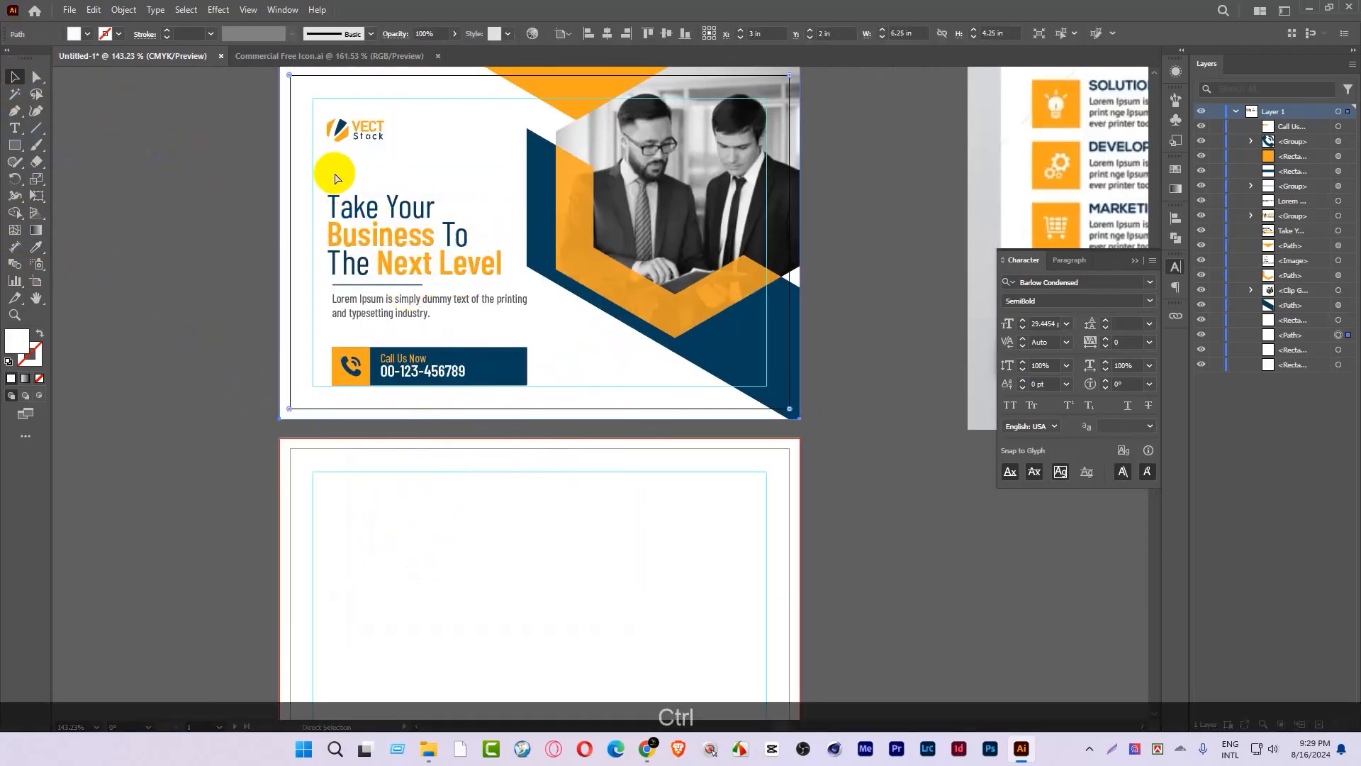
click(243, 145)
key(ctrl+2)
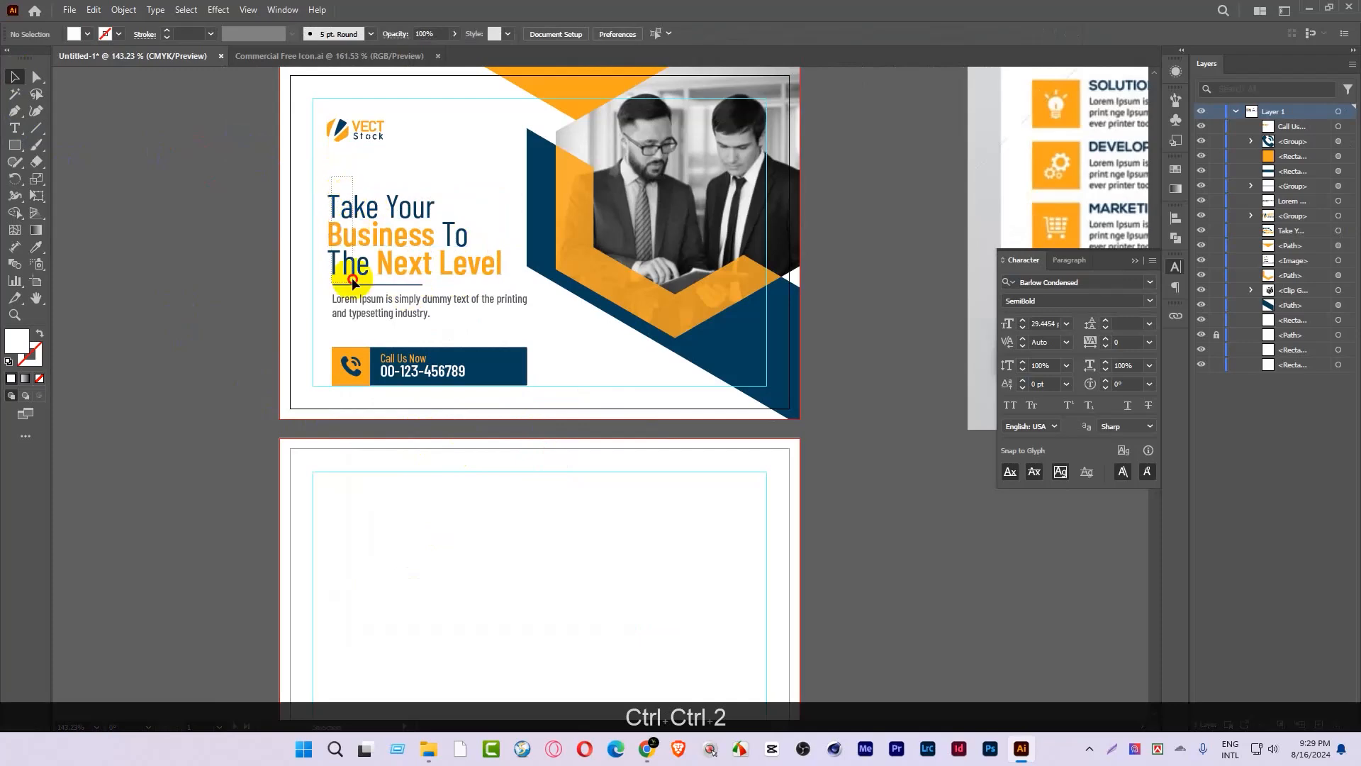
Step: Move the headline, divider line and body text together slightly up toward the logo
drag(349, 227, 362, 311)
drag(365, 204, 367, 197)
drag(567, 266, 418, 390)
click(690, 385)
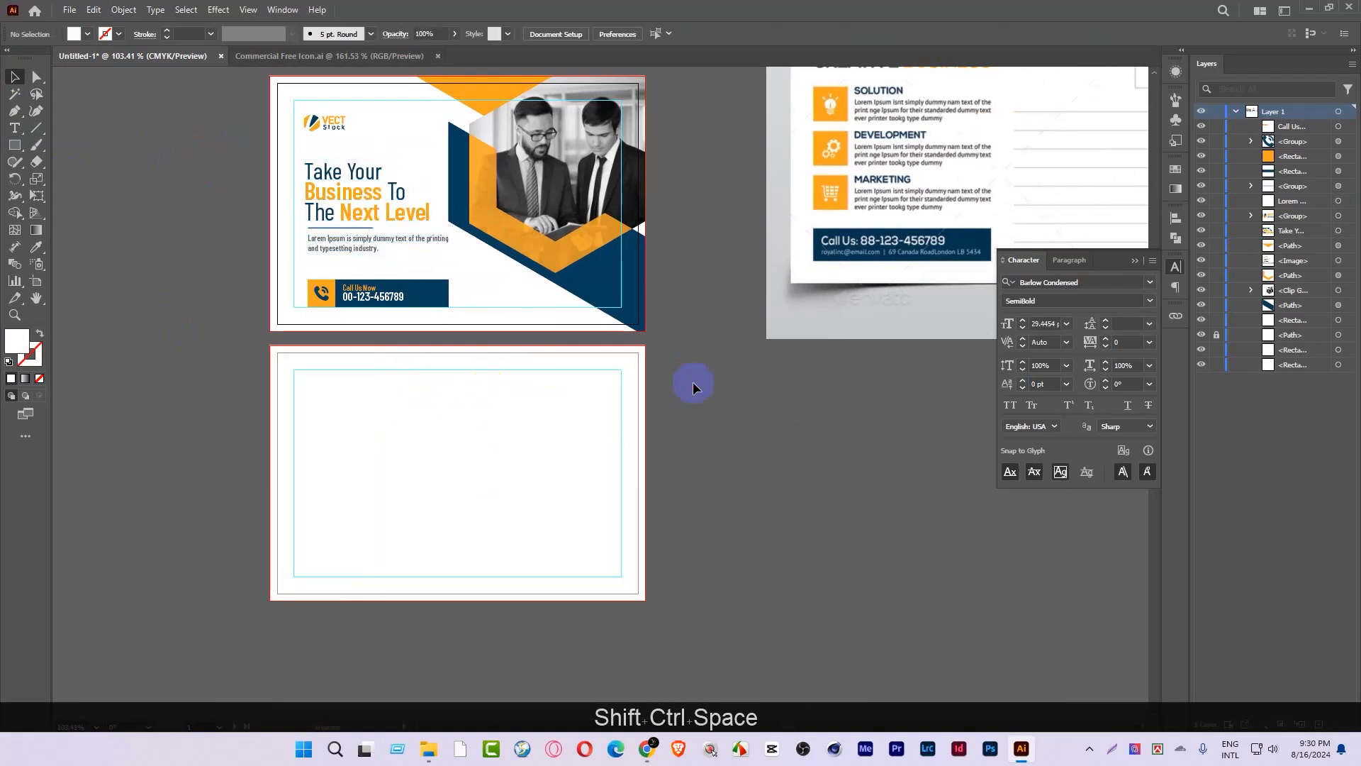
Step: Lock the white background rectangle of the second card
mouse_move(554, 368)
mouse_down()
mouse_move(596, 371)
mouse_move(552, 371)
mouse_up()
click(546, 404)
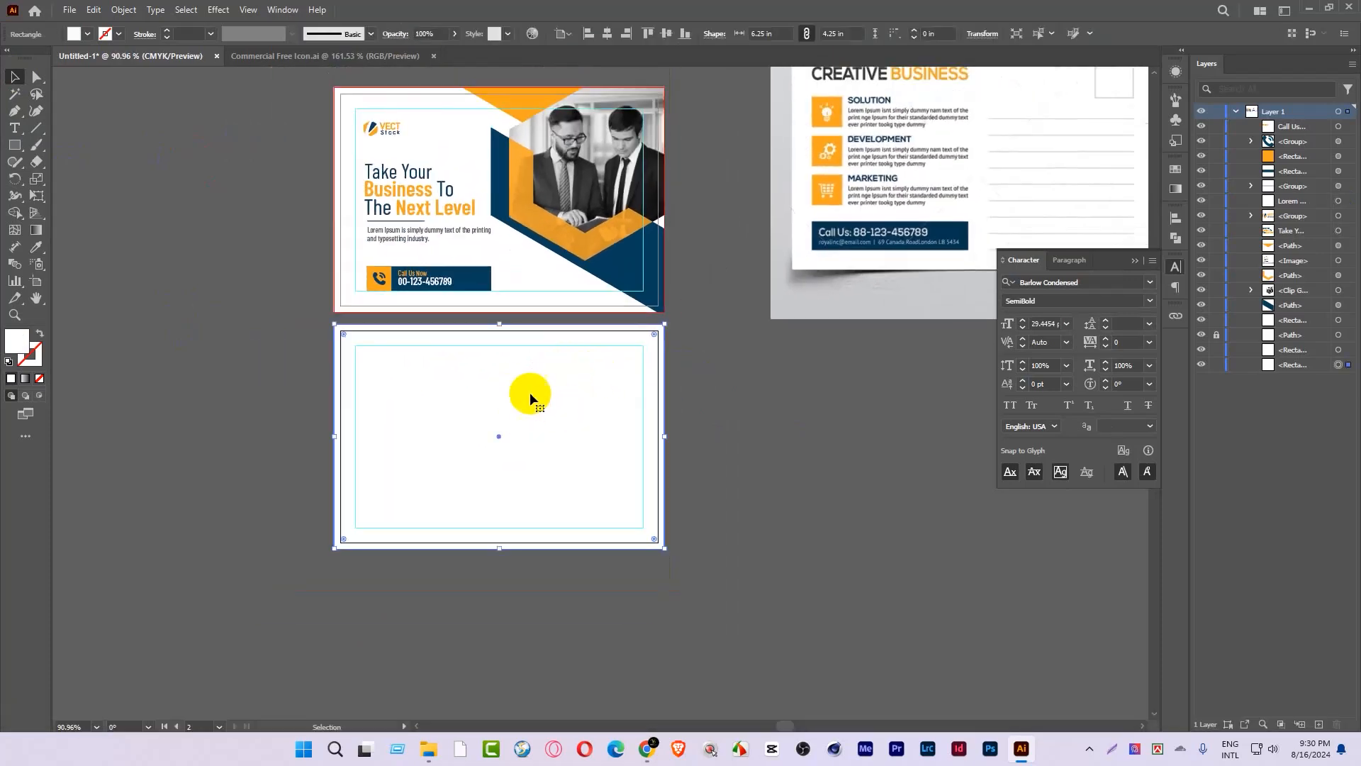
key(ctrl+2)
Step: Draw a straight diagonal line about 1.27 × 0.73 in along the lower-right edge of the orange chevron
click(629, 234)
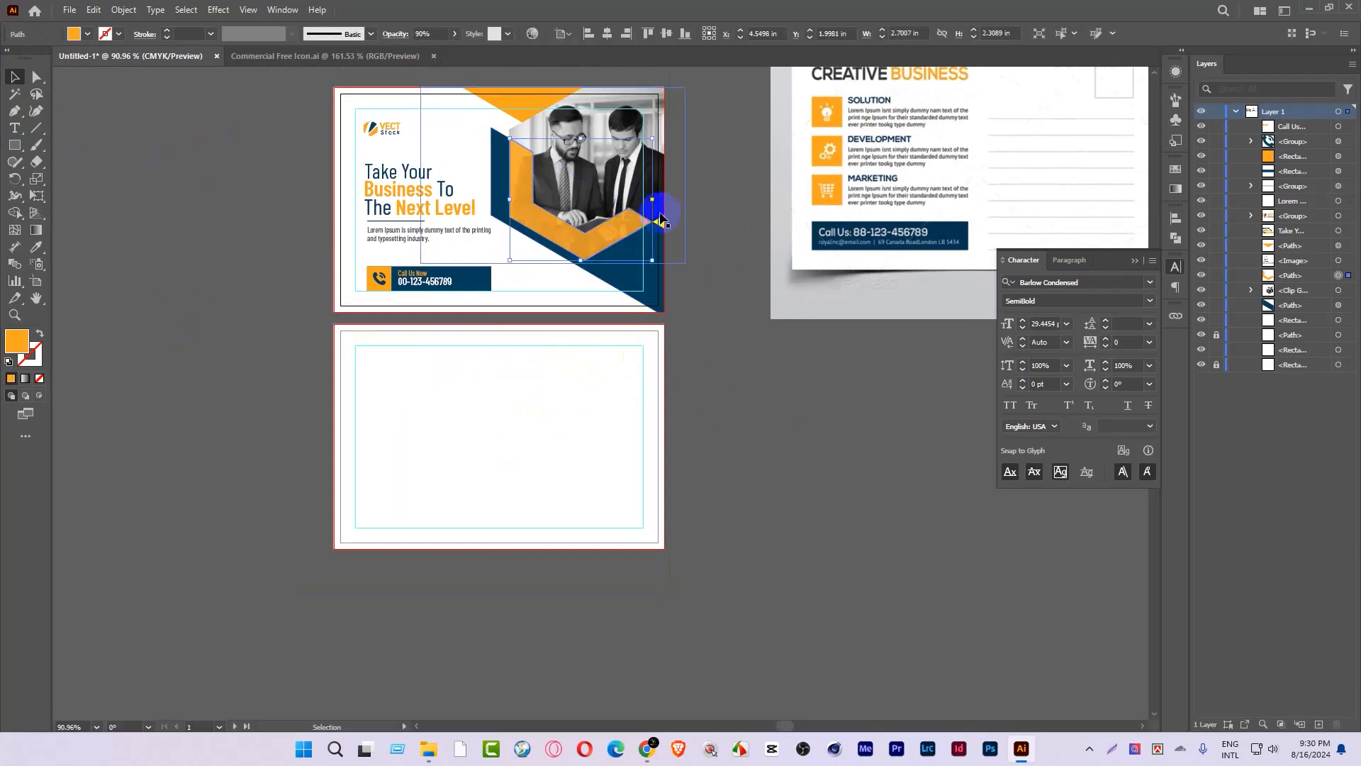
click(713, 223)
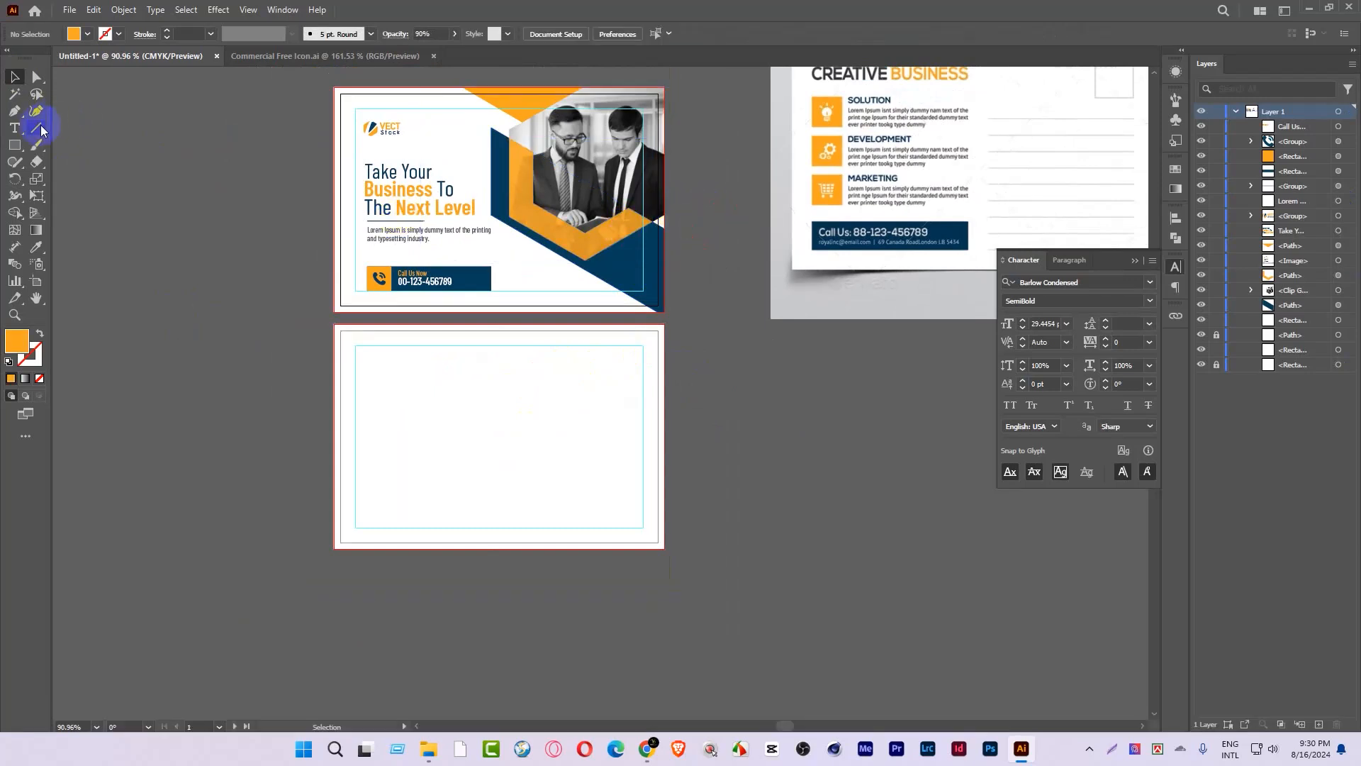
drag(652, 222, 585, 261)
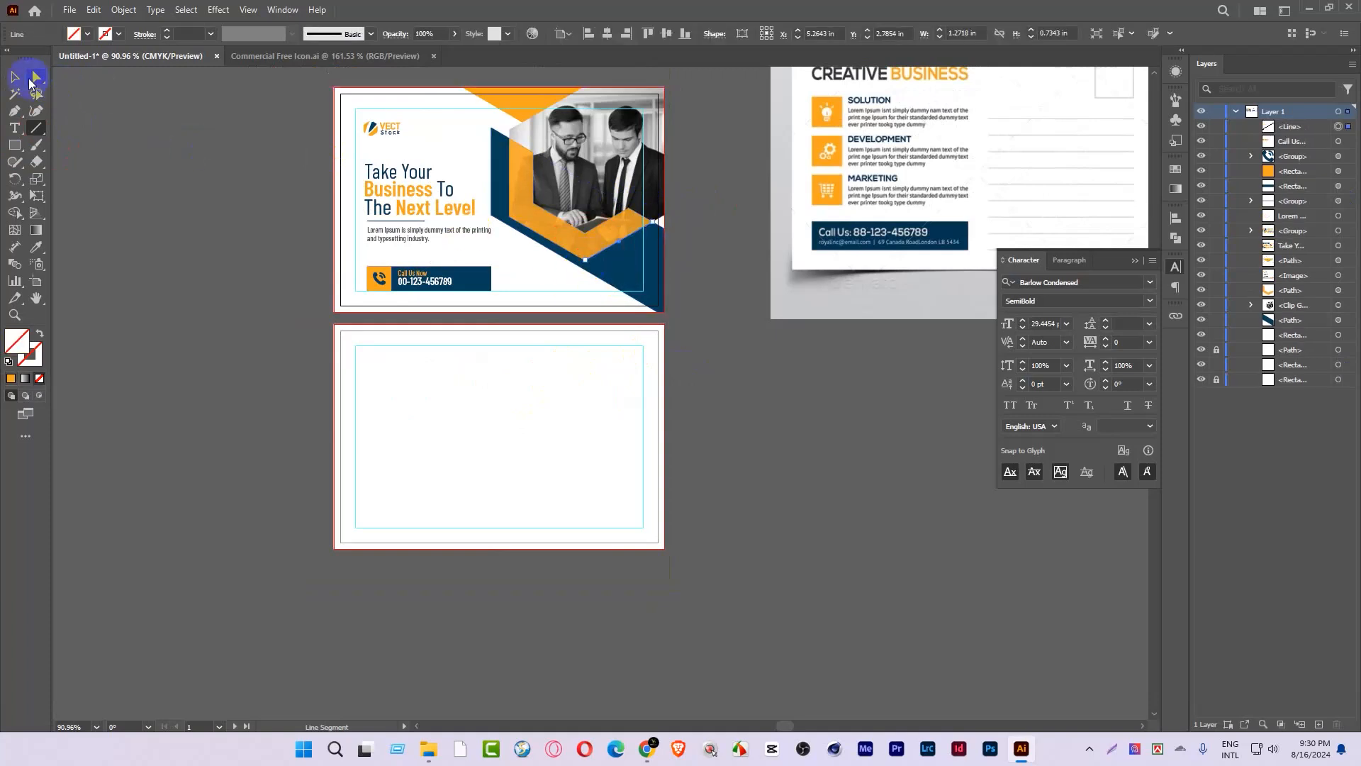
Step: Extend the diagonal line to about 5.16 × 2.98 in and move it down across the top of the second card
click(14, 77)
drag(585, 261, 379, 383)
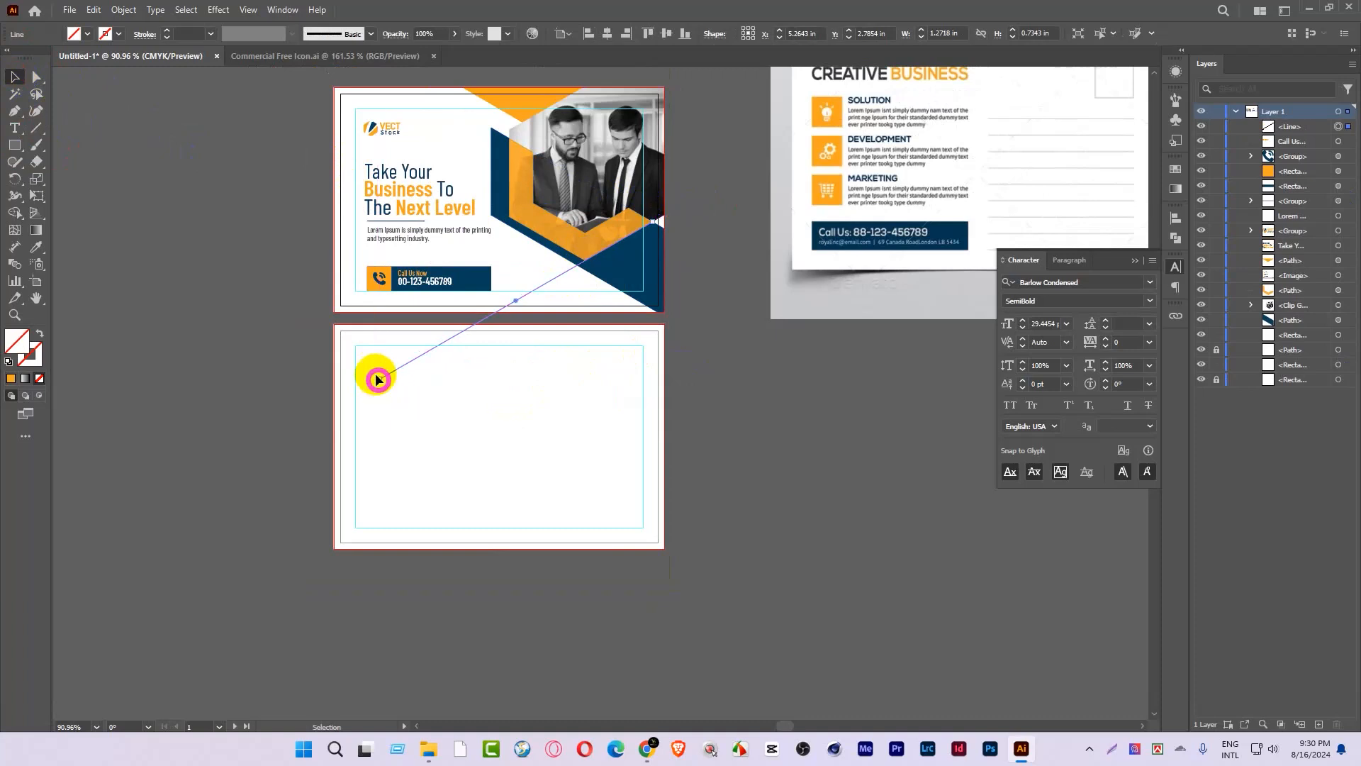
drag(530, 288, 612, 319)
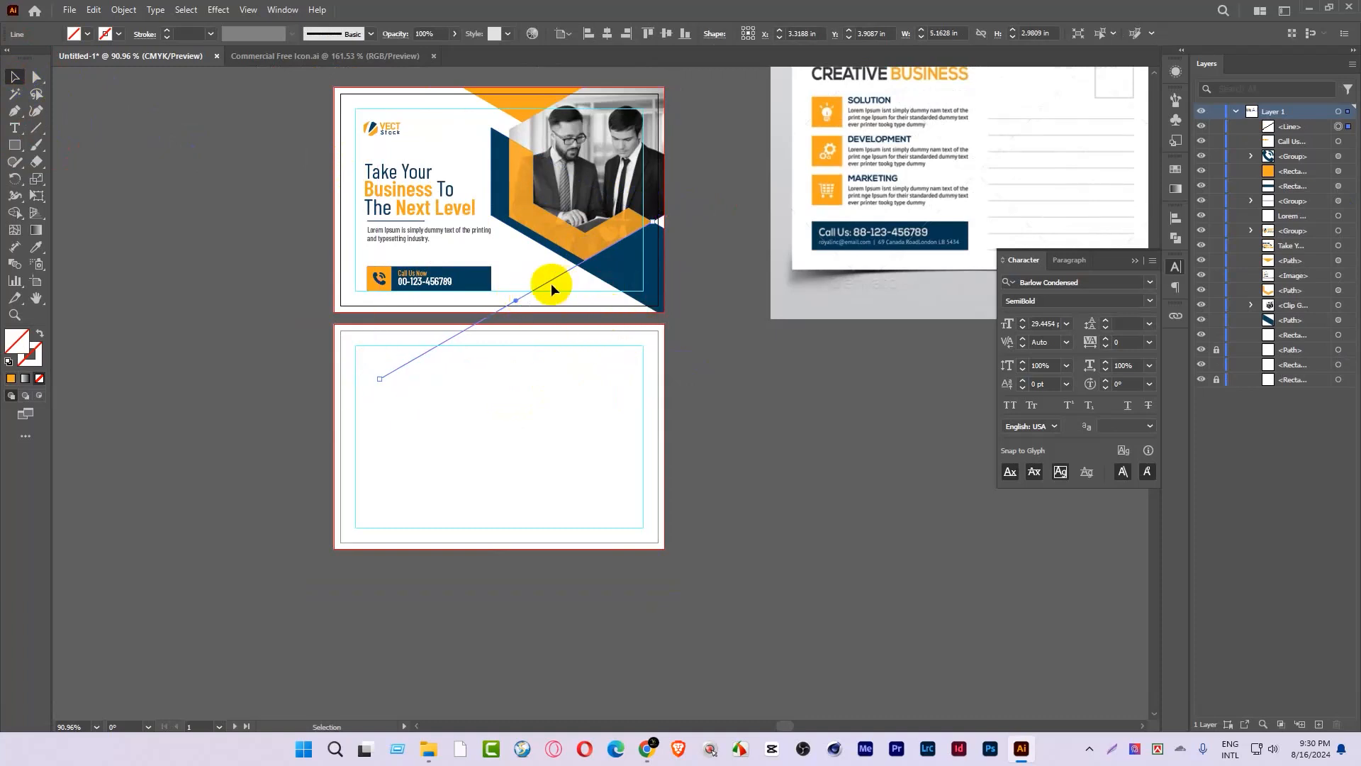
drag(546, 282, 597, 333)
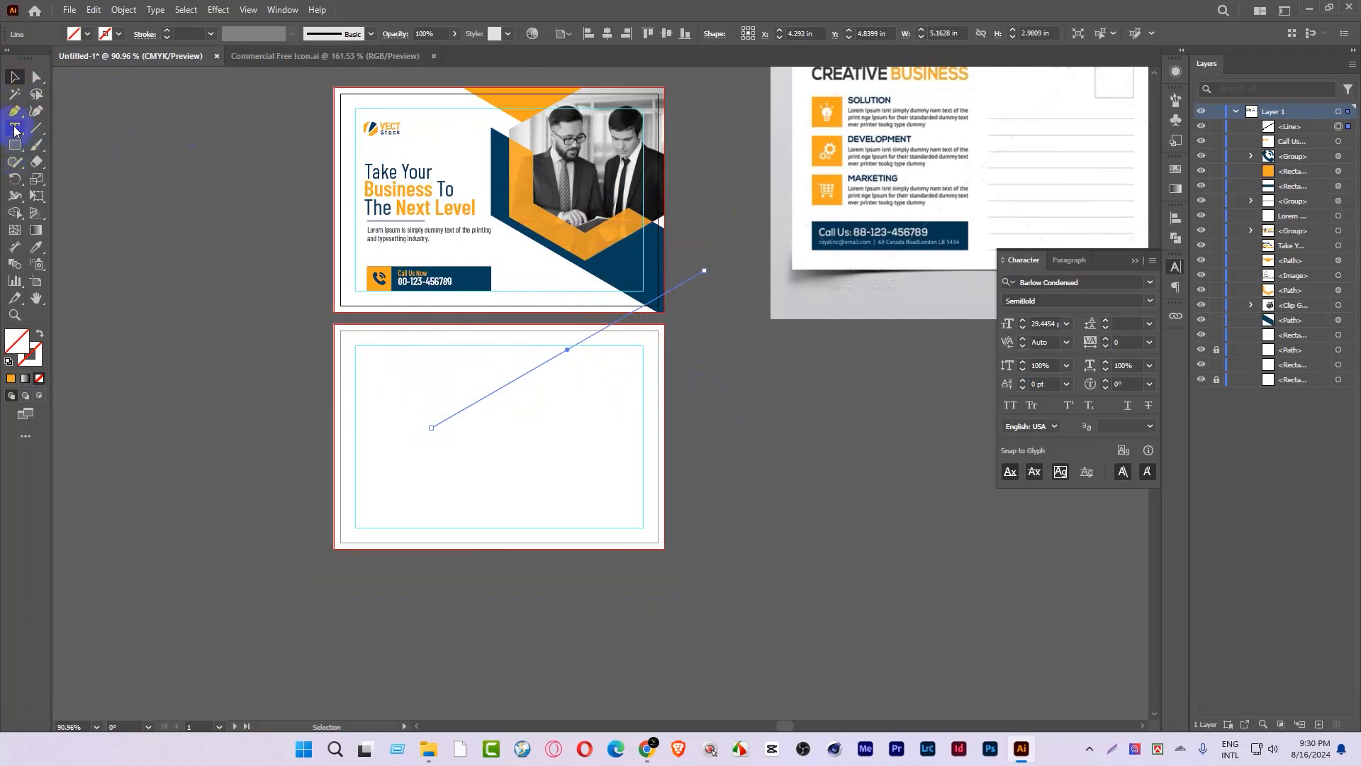
Step: Draw a rectangle about 4.35 × 4.25 in from the second card's left edge and fill it with the contact bar's dark blue
click(16, 146)
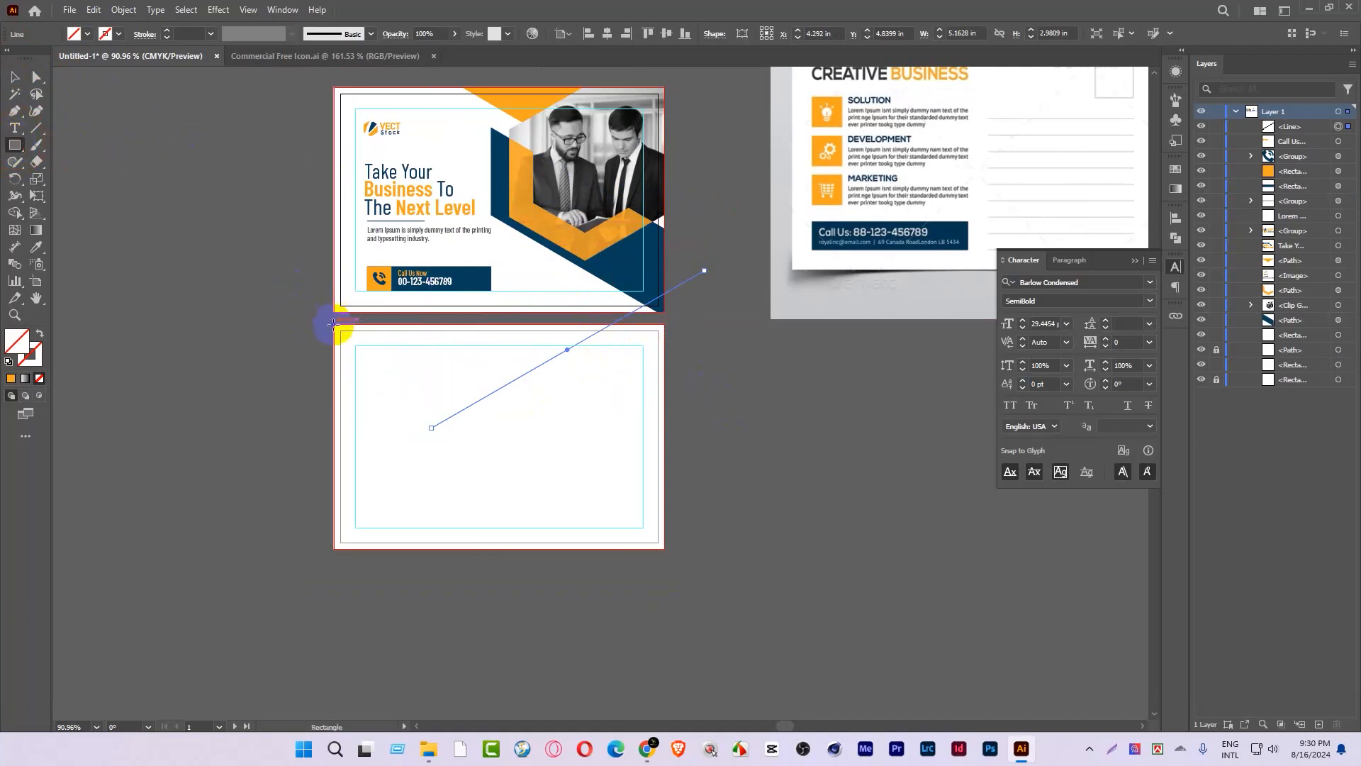
mouse_move(333, 325)
mouse_down()
mouse_move(607, 444)
mouse_move(553, 522)
mouse_move(563, 548)
mouse_up()
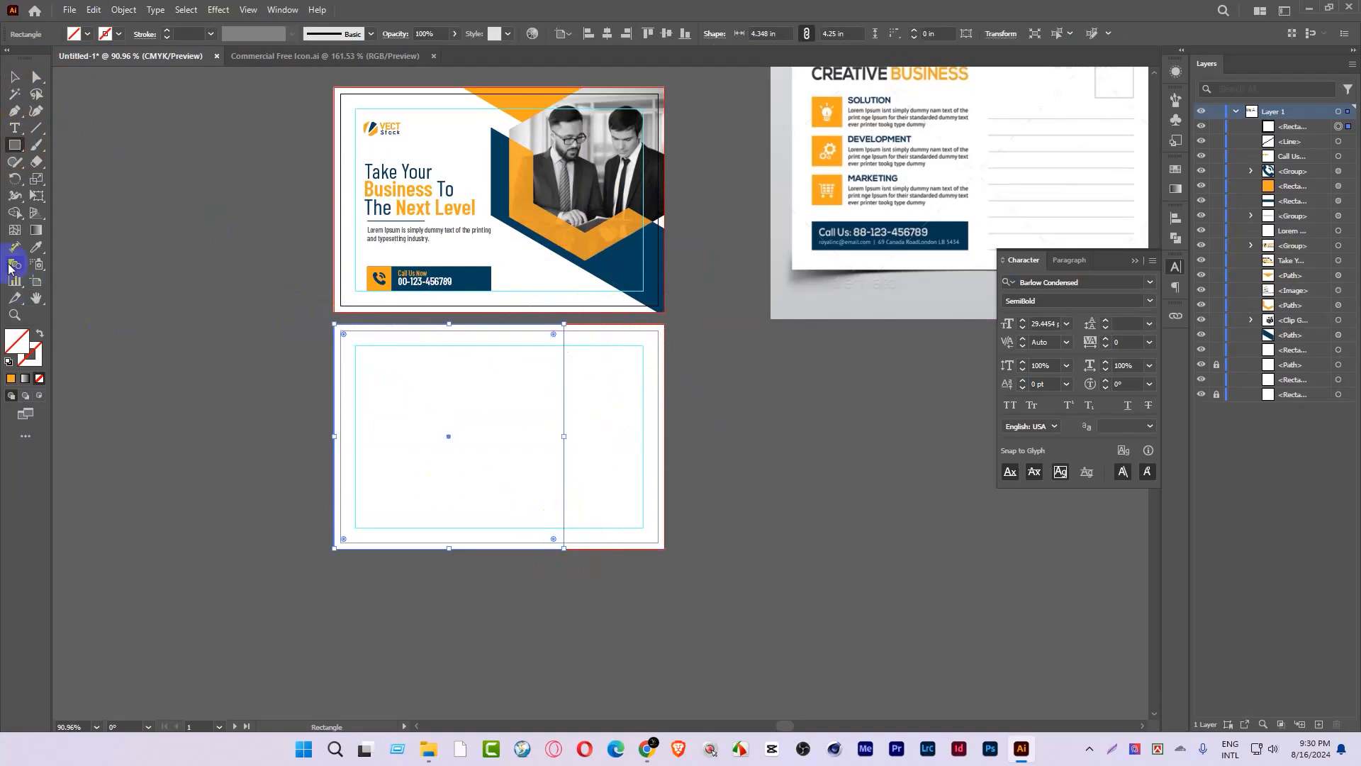
click(37, 249)
click(472, 276)
click(15, 76)
click(219, 207)
Step: Widen the dark blue rectangle on the second card to about 5.38 in
click(595, 332)
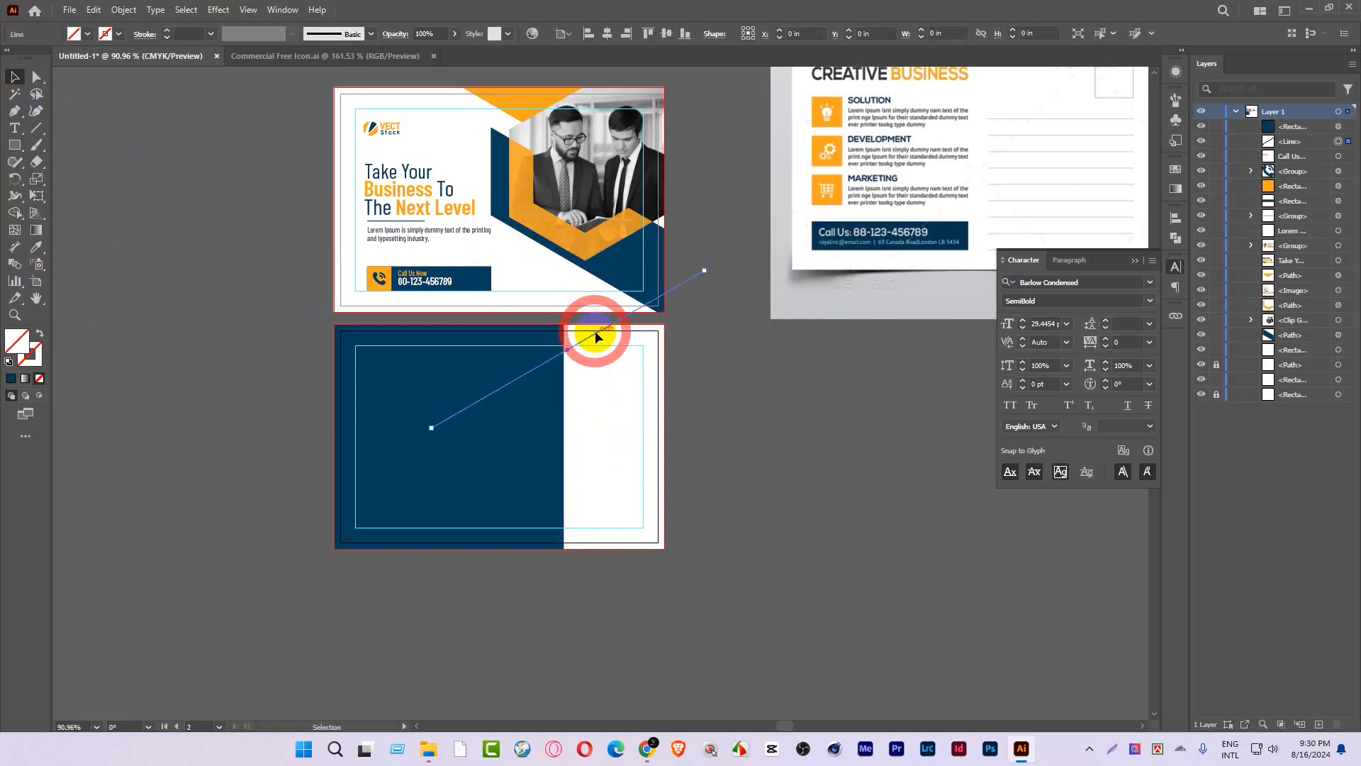
click(557, 336)
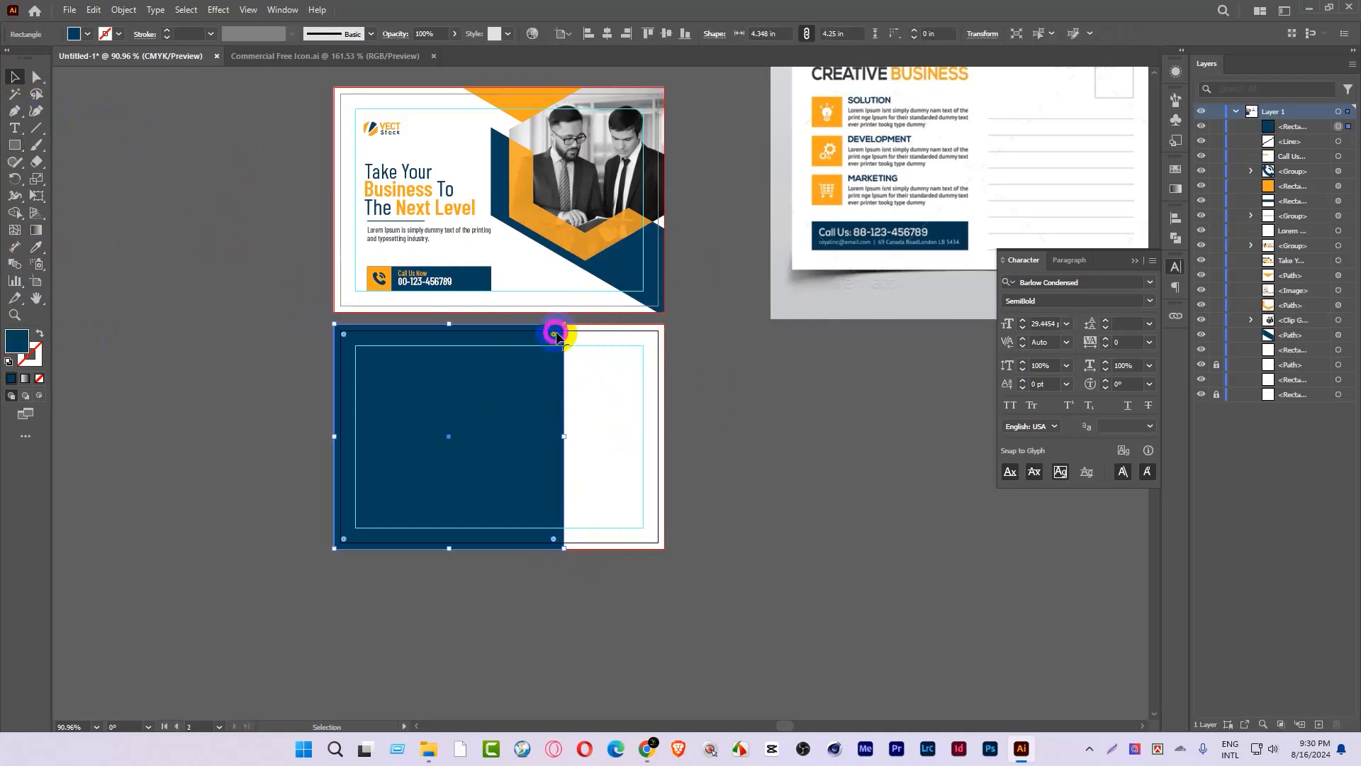
click(597, 333)
drag(597, 333, 502, 377)
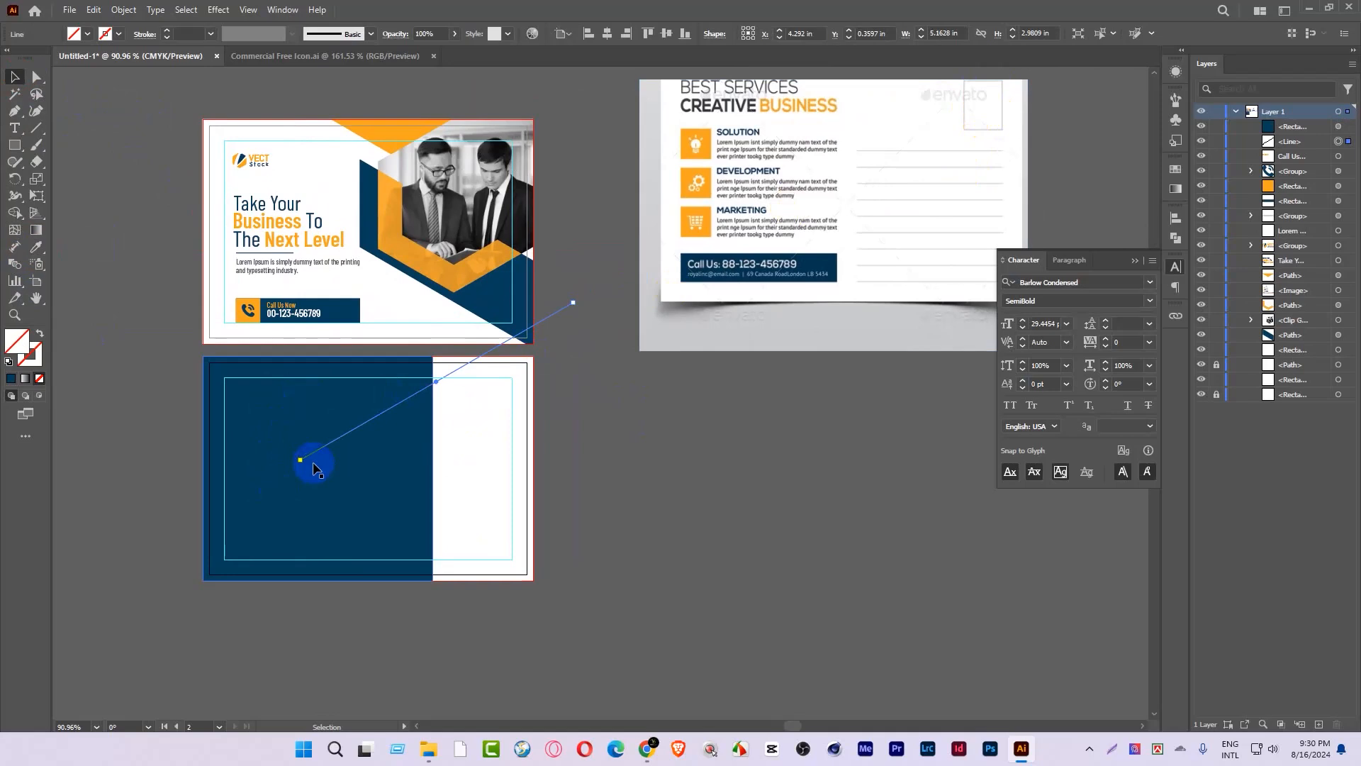
click(408, 423)
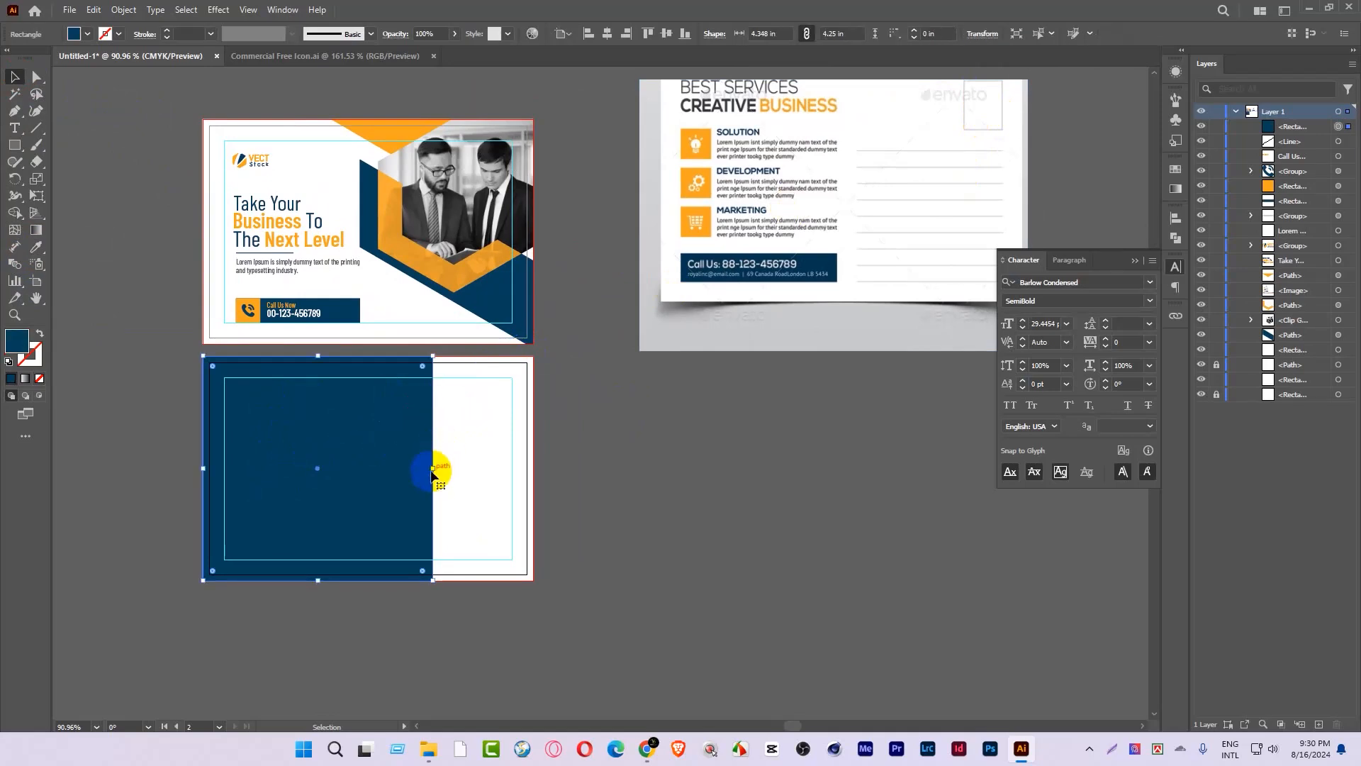
drag(432, 470, 487, 470)
click(584, 383)
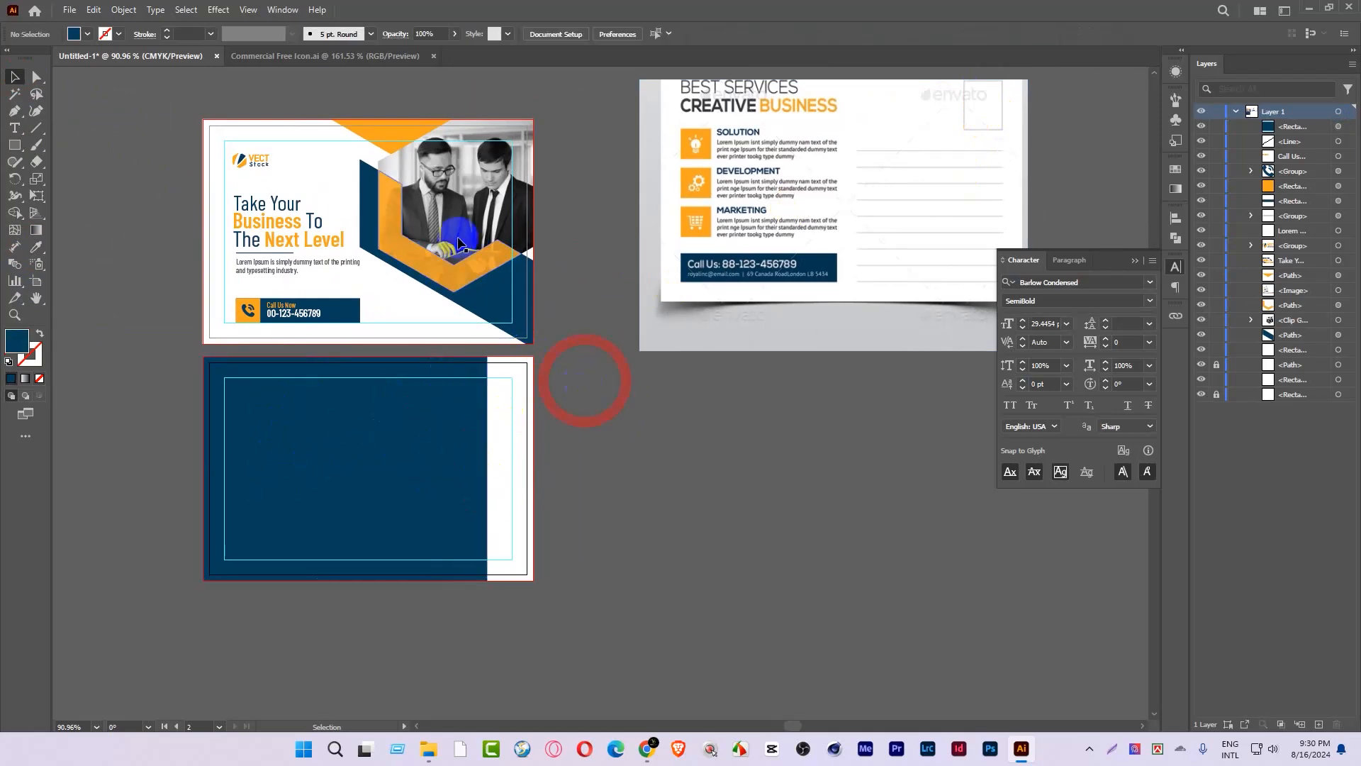
Step: Copy the hexagonal photo onto the second card in front of everything and enlarge it to about 3.28 × 3.68 in
drag(489, 125, 293, 422)
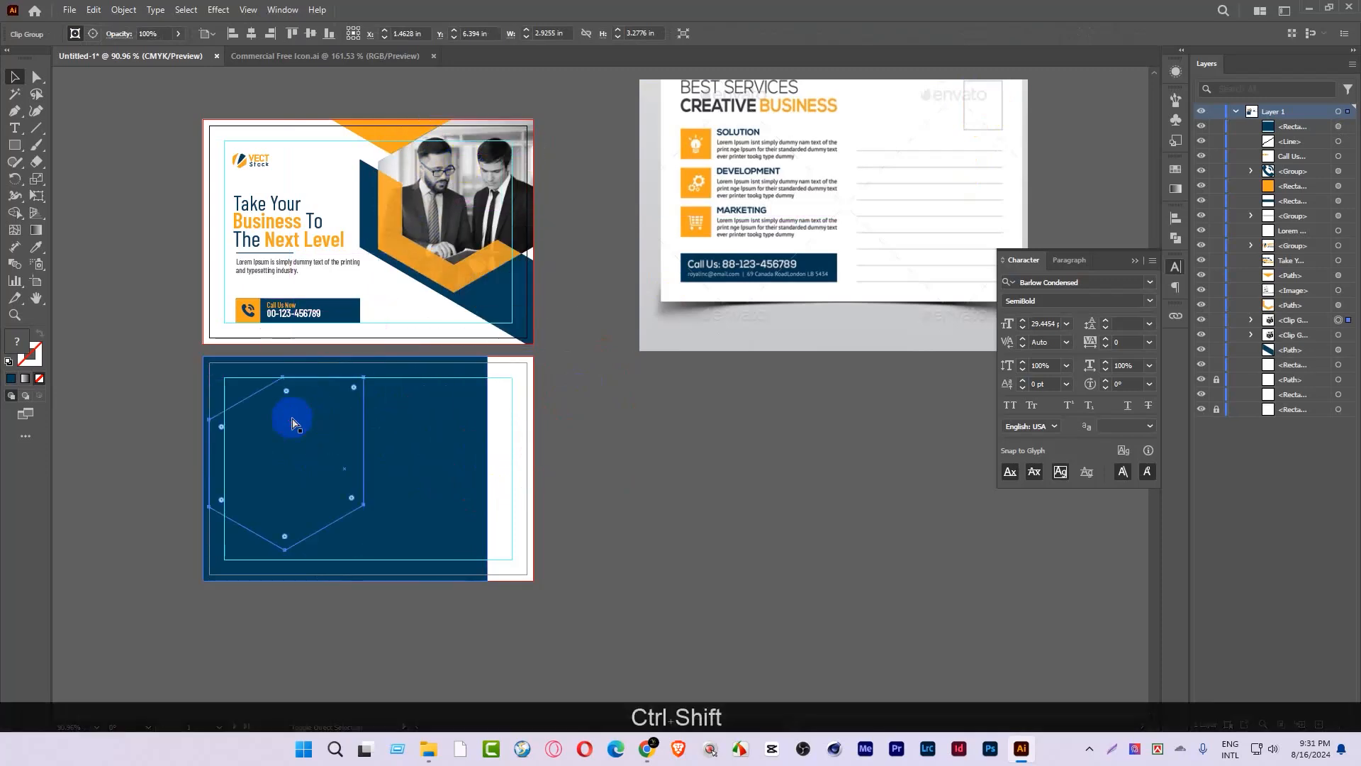
key(ctrl+shift+bracketright)
drag(363, 377, 394, 354)
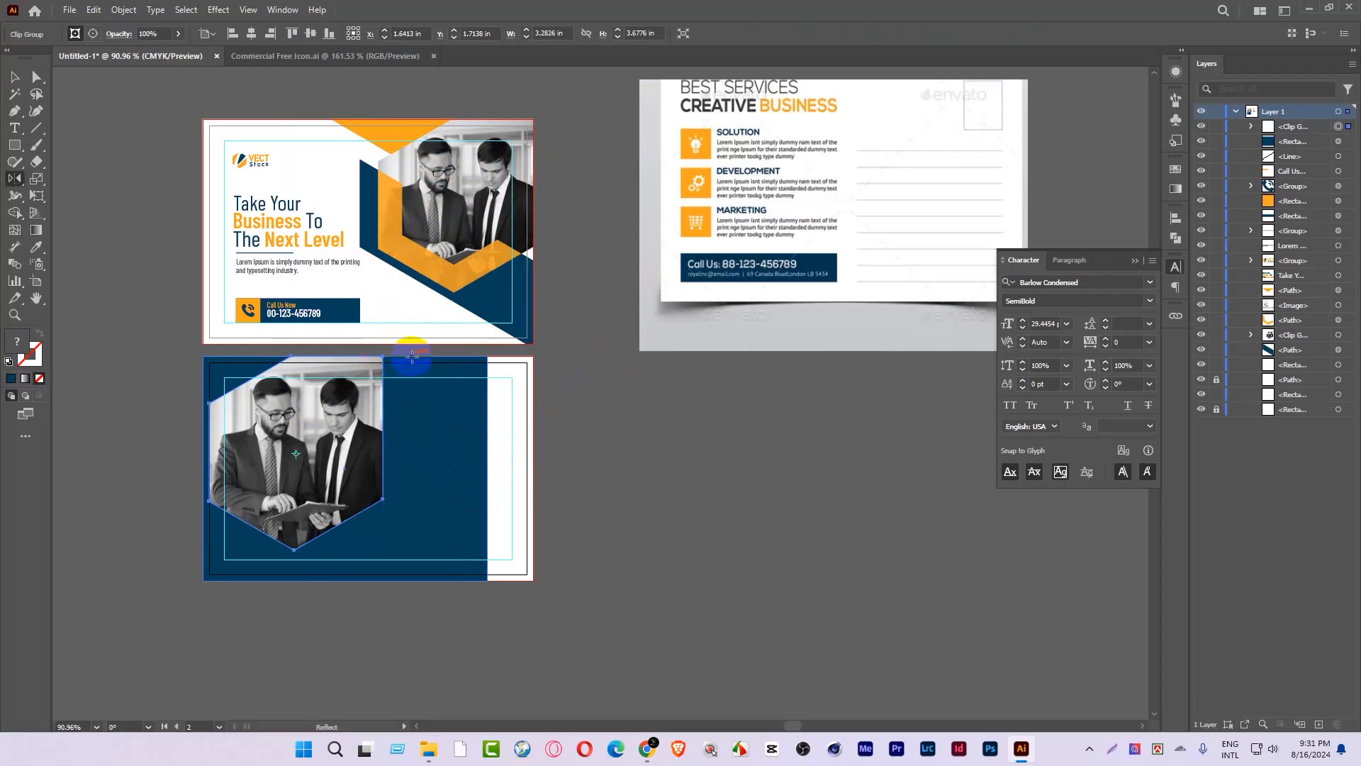
Step: Reflect the photo copy across the vertical axis and move it flush with the second card's left bleed edge
key(Return)
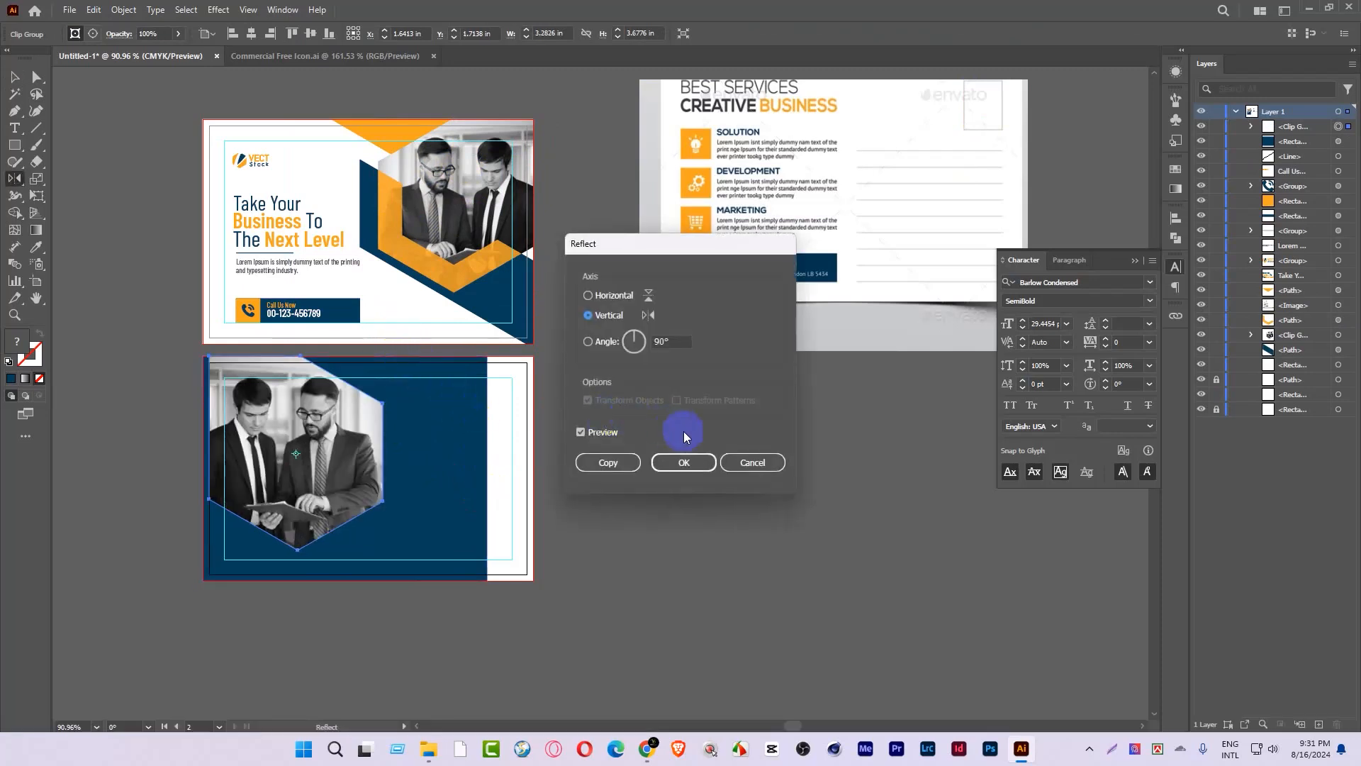
click(682, 461)
key(v)
click(322, 394)
drag(323, 396, 313, 395)
drag(342, 465, 298, 489)
drag(307, 513, 472, 463)
drag(395, 528, 622, 490)
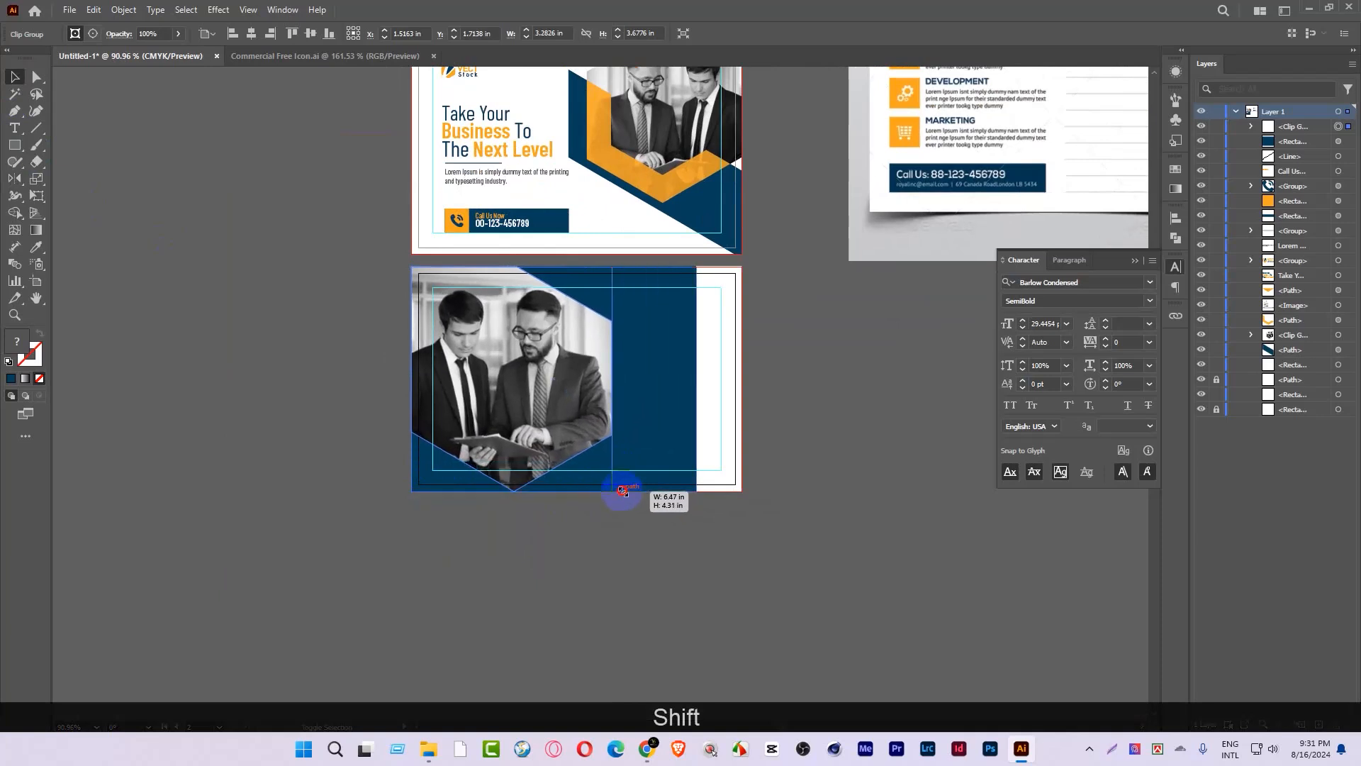
key(ctrl+z)
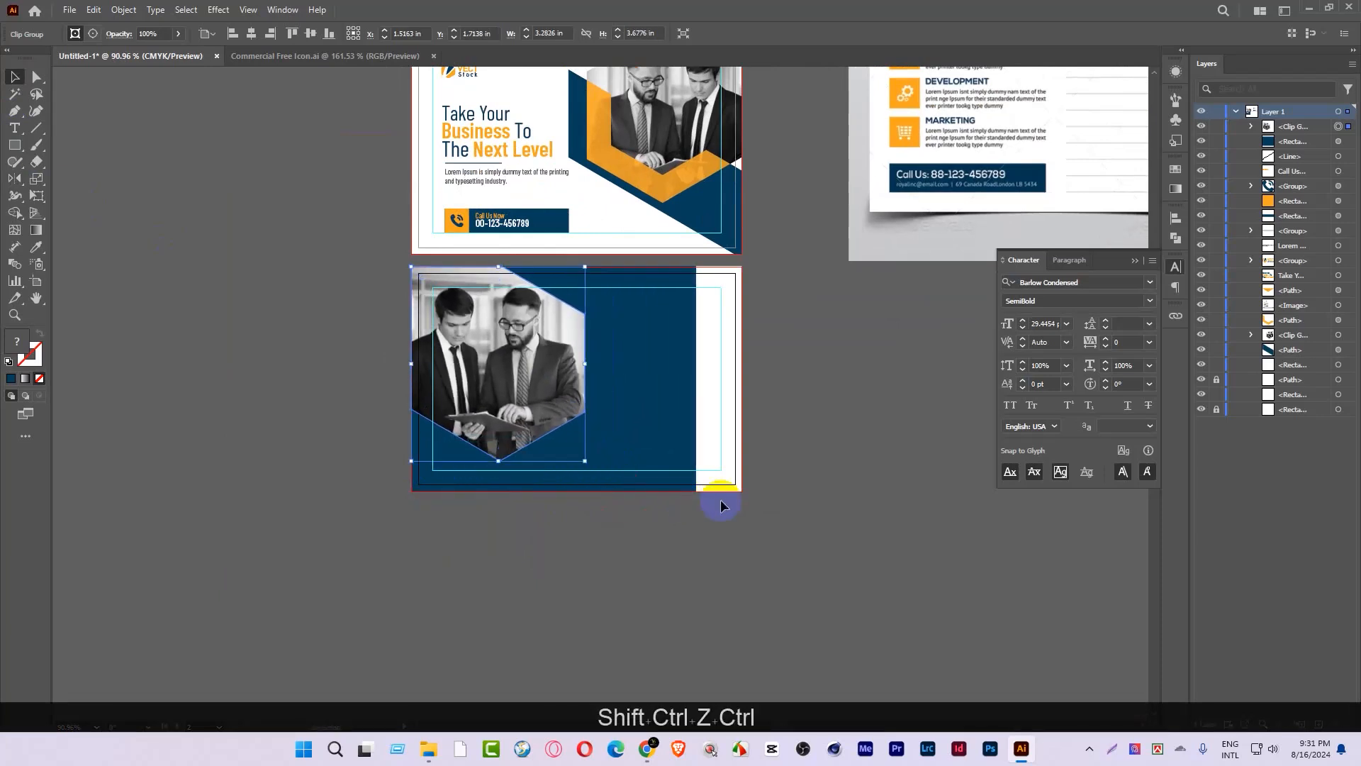
key(o)
key(Return)
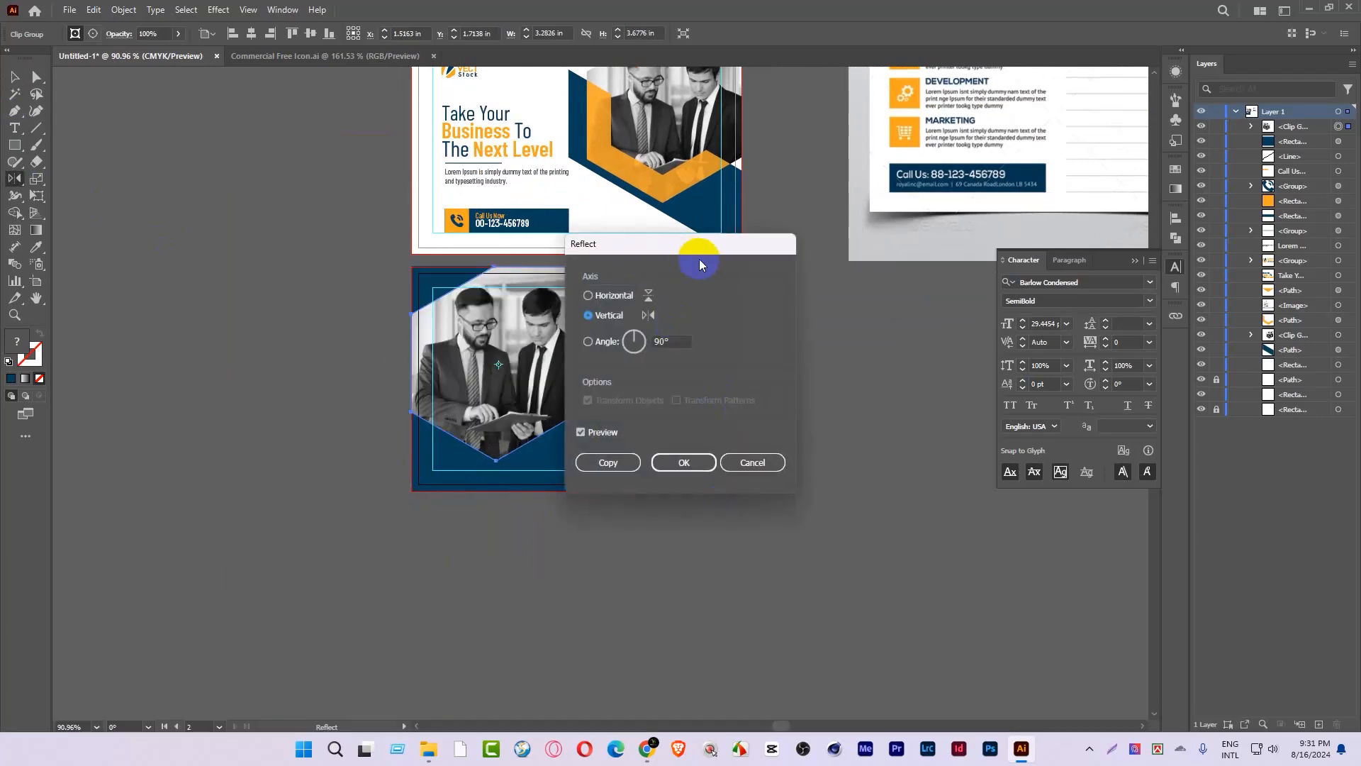
click(686, 465)
click(17, 78)
drag(583, 370, 623, 375)
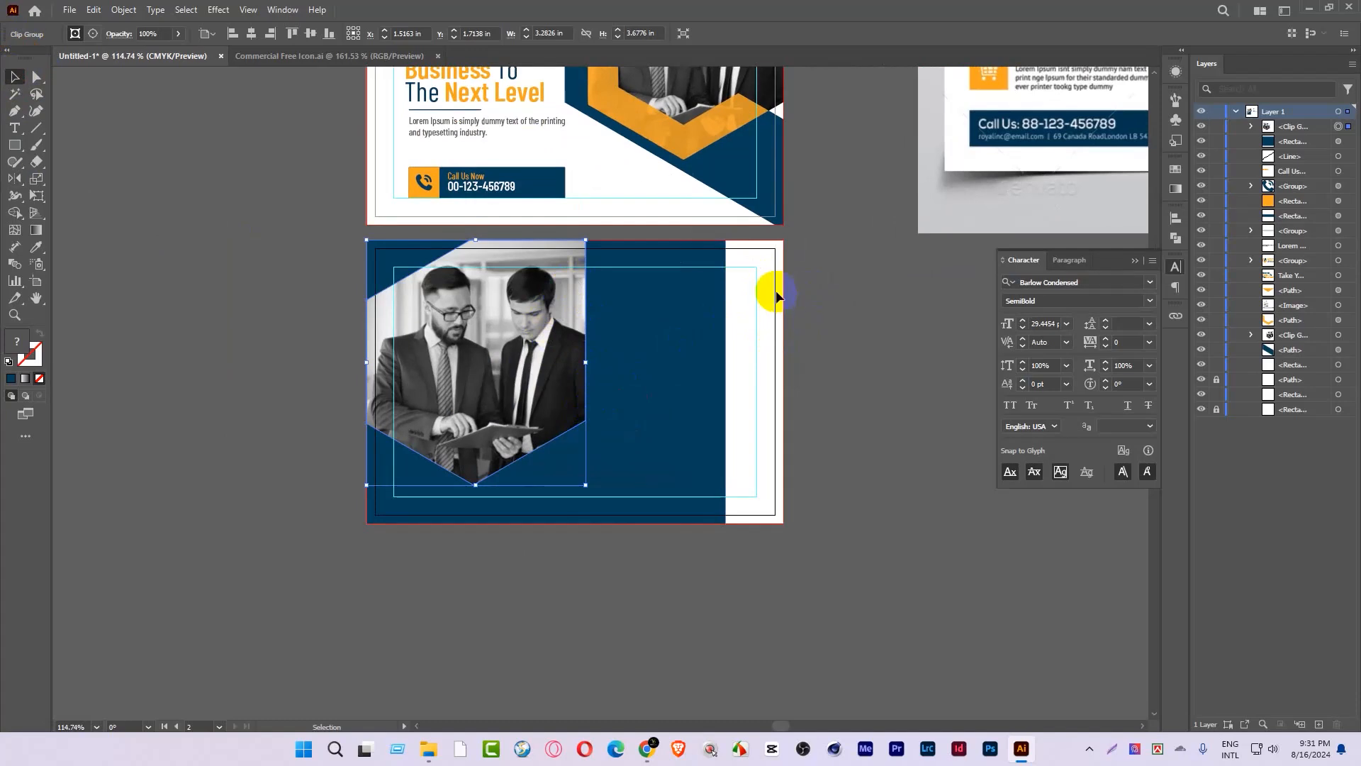
key(ctrl+shift+z)
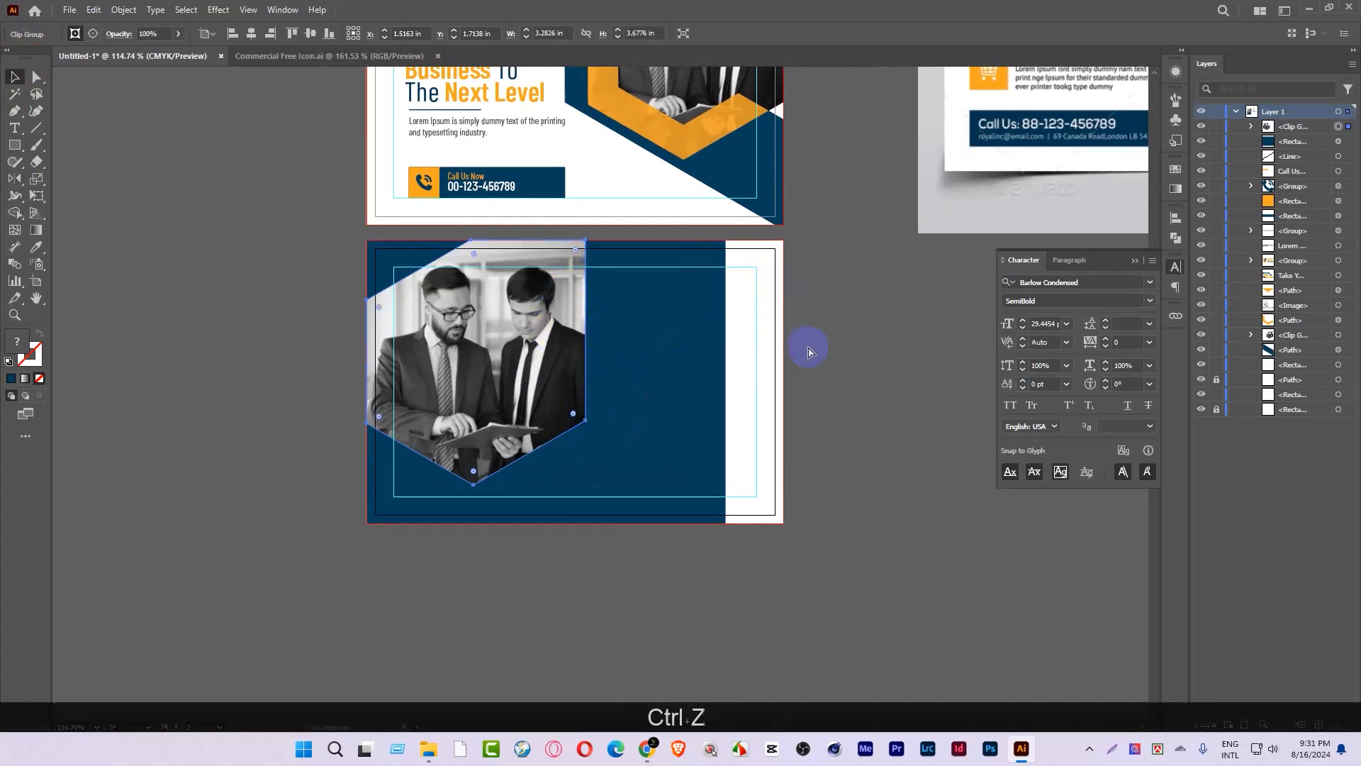
key(ctrl+z)
Step: Enlarge the photo copy to about 3.79 × 4.25 in and delete the dark blue rectangle and the diagonal line
drag(585, 486, 650, 525)
click(670, 360)
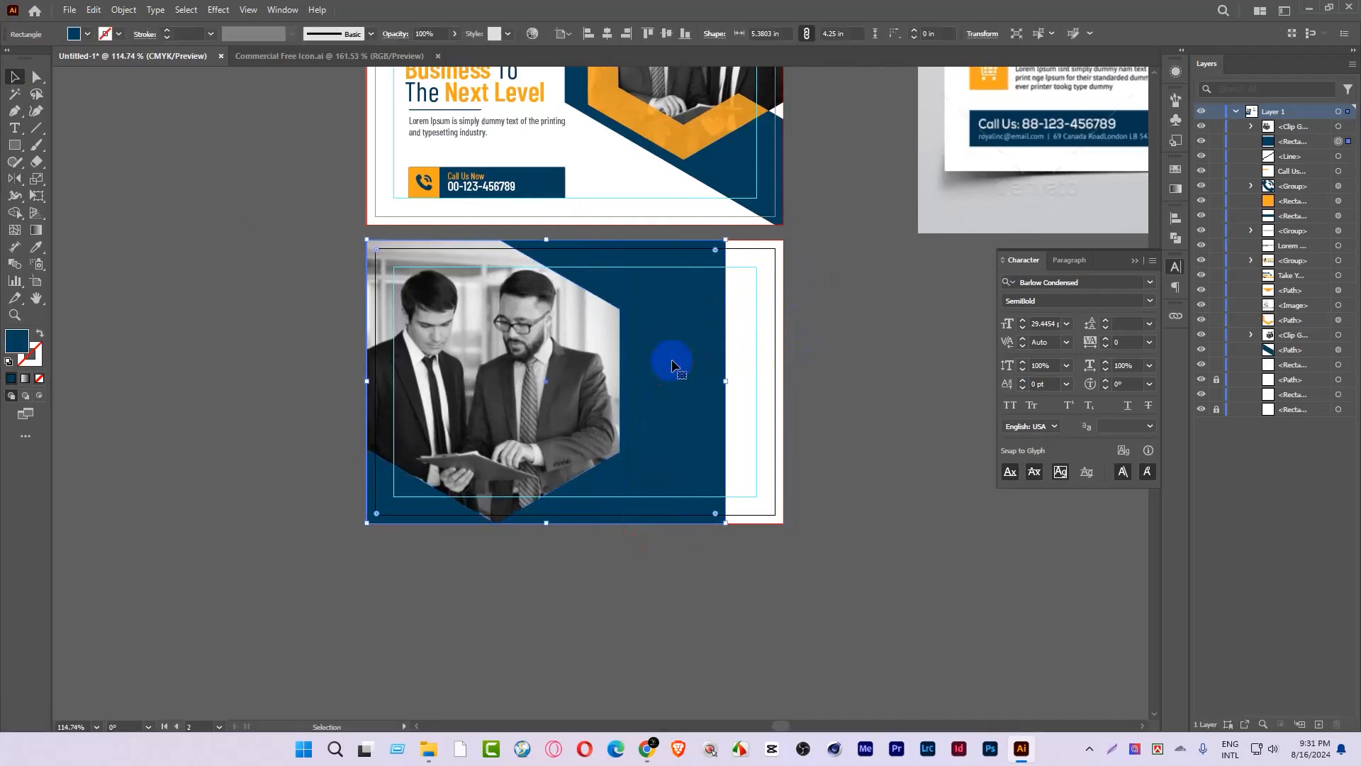
key(Delete)
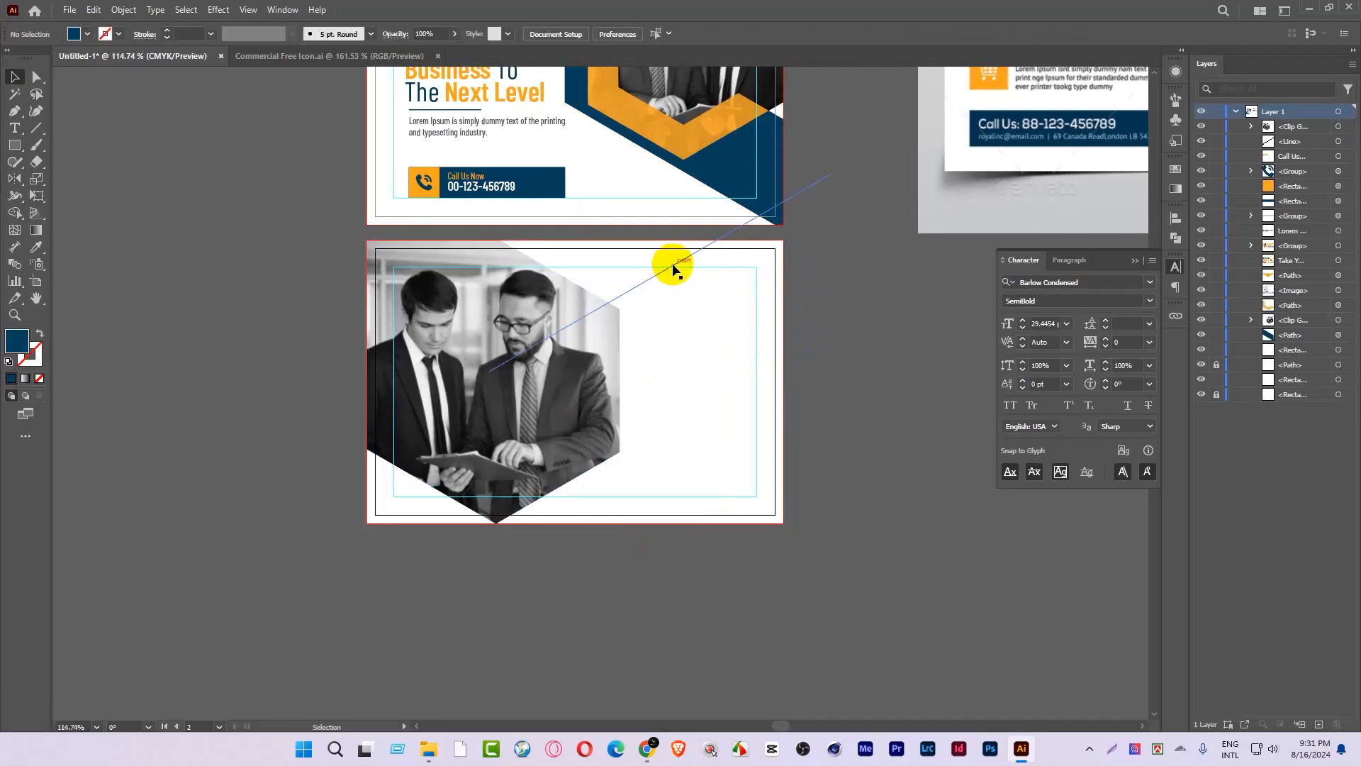
click(671, 264)
key(Delete)
Step: Release the photo copy's clipping mask, fill the hexagon path with the front's dark blue and delete the loose photo
right_click(525, 360)
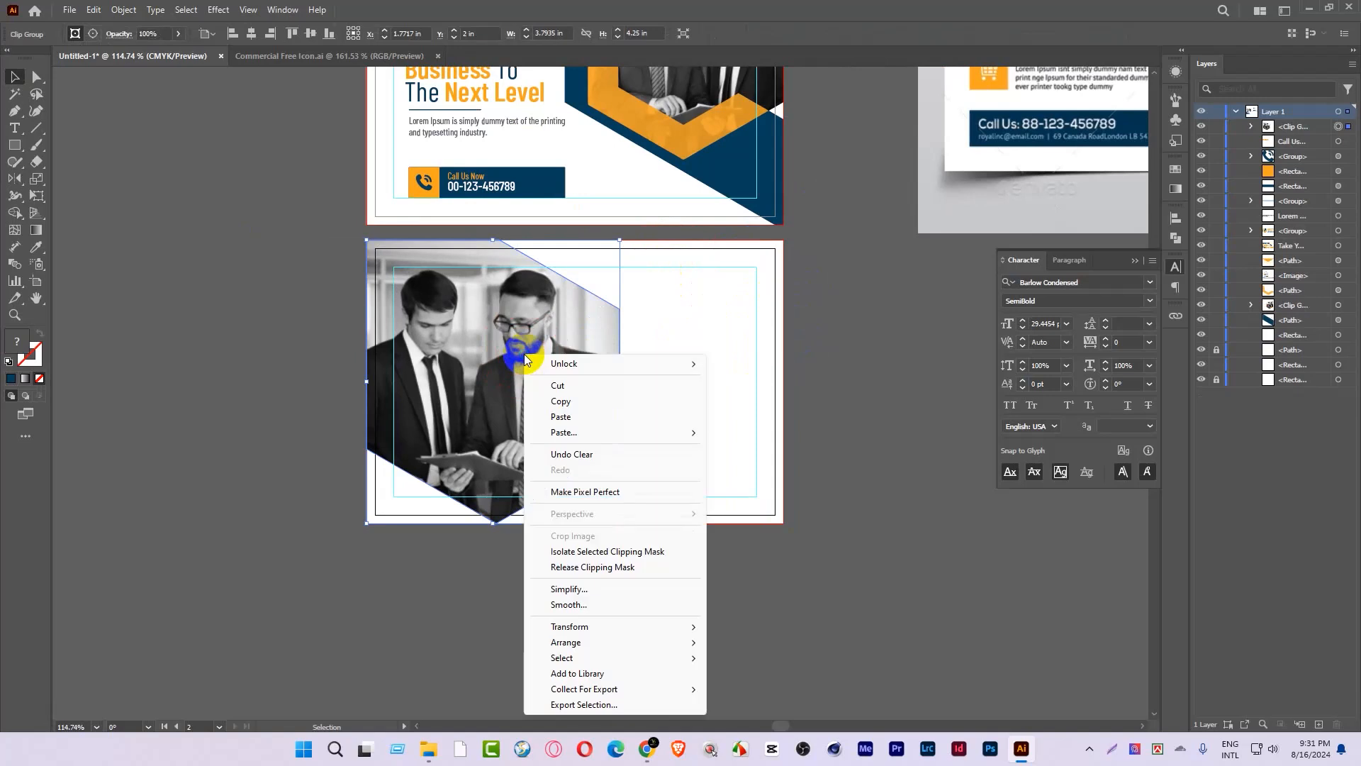
click(602, 567)
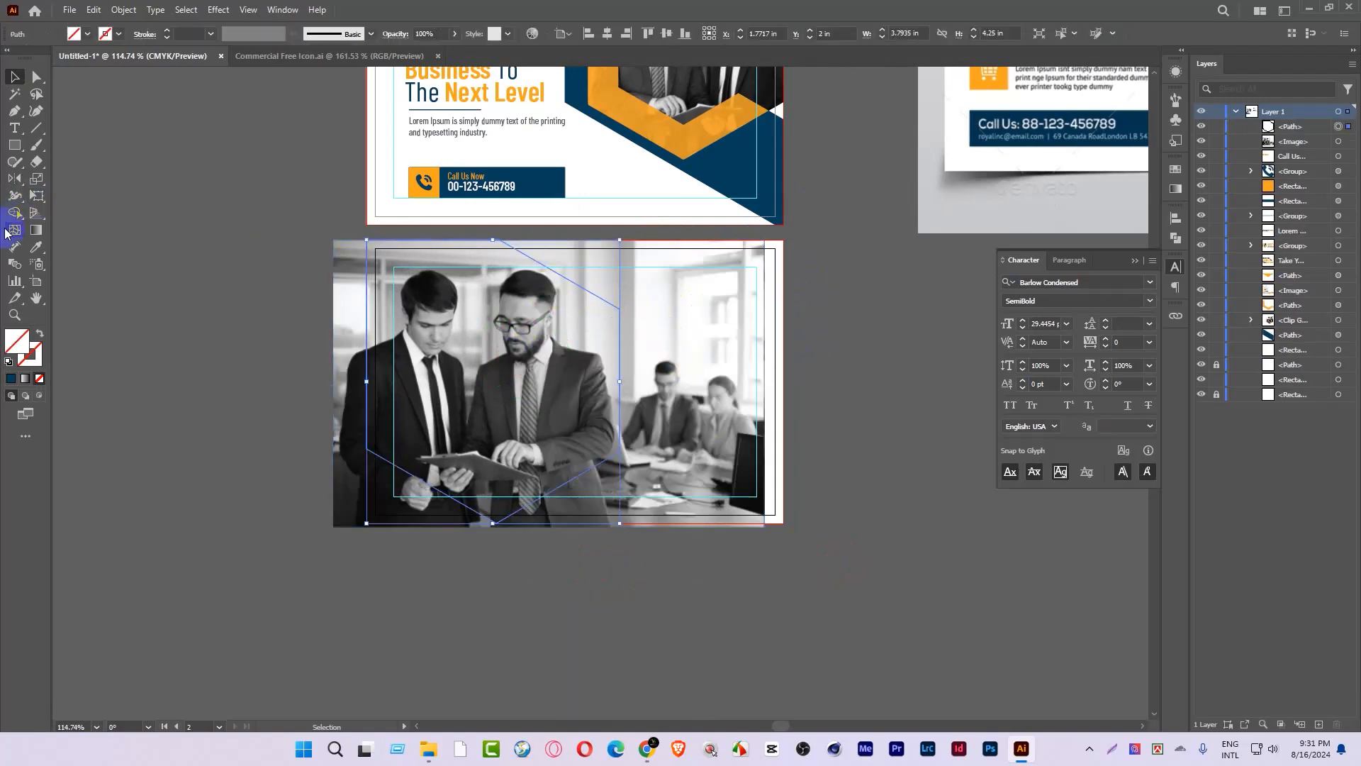
click(541, 177)
click(14, 77)
click(206, 177)
click(690, 275)
key(Delete)
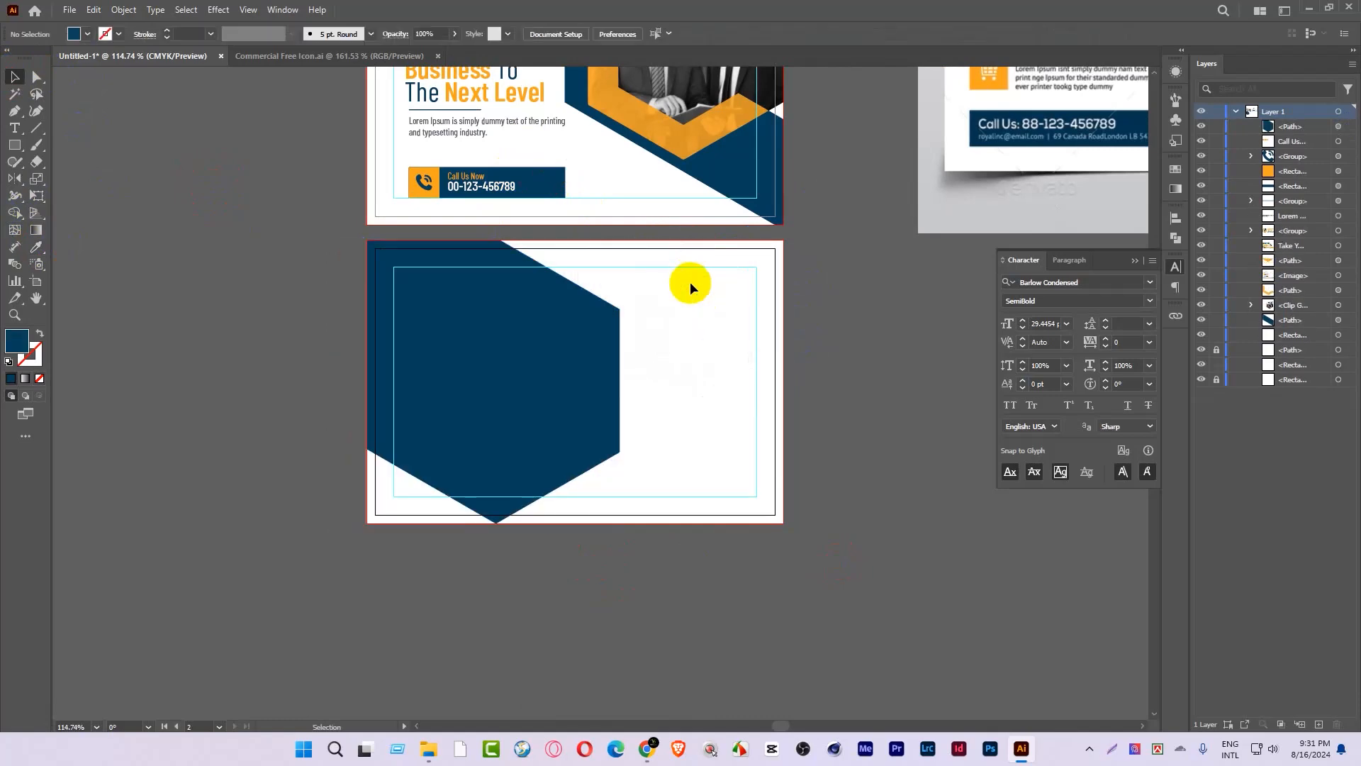
Step: Copy the front's dark blue diagonal band onto the second card and reflect it across the vertical axis
drag(627, 364, 604, 319)
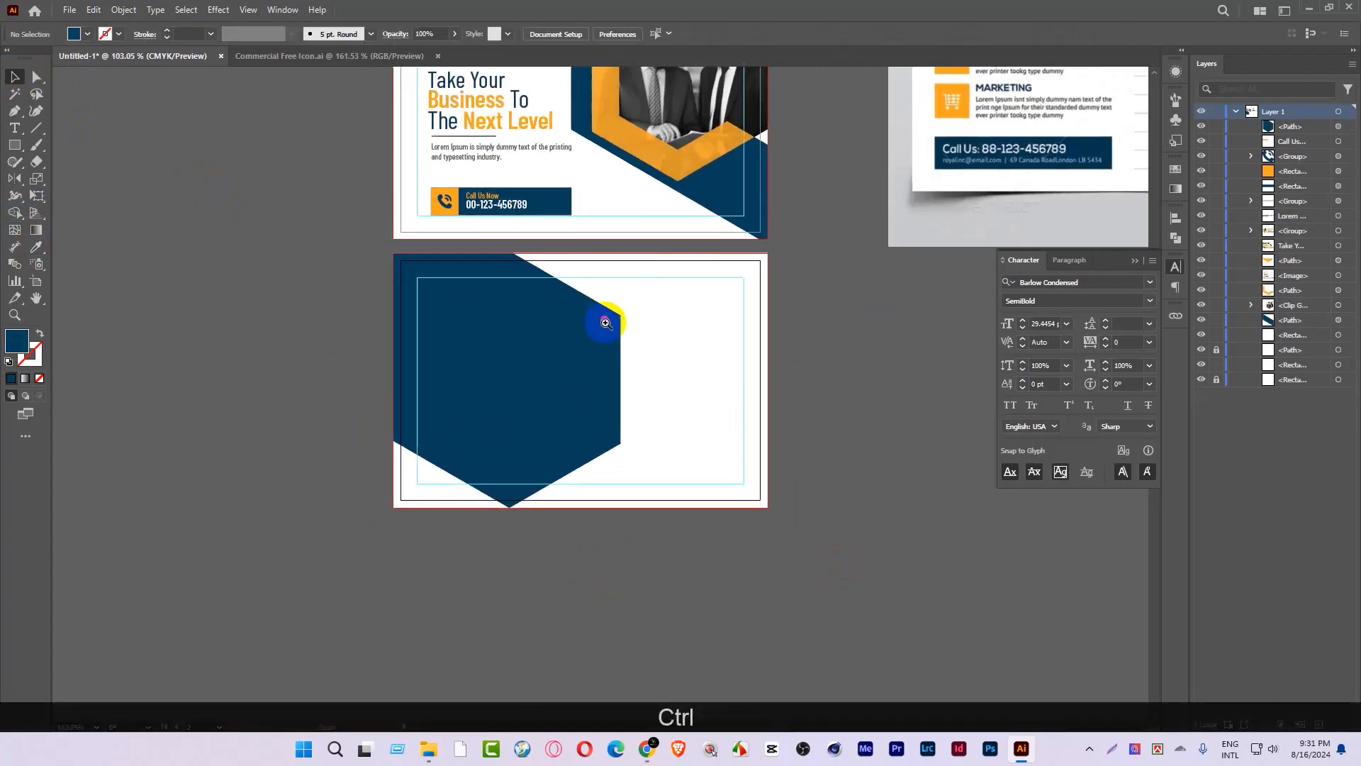
drag(511, 385, 462, 493)
key(o)
key(Return)
click(680, 459)
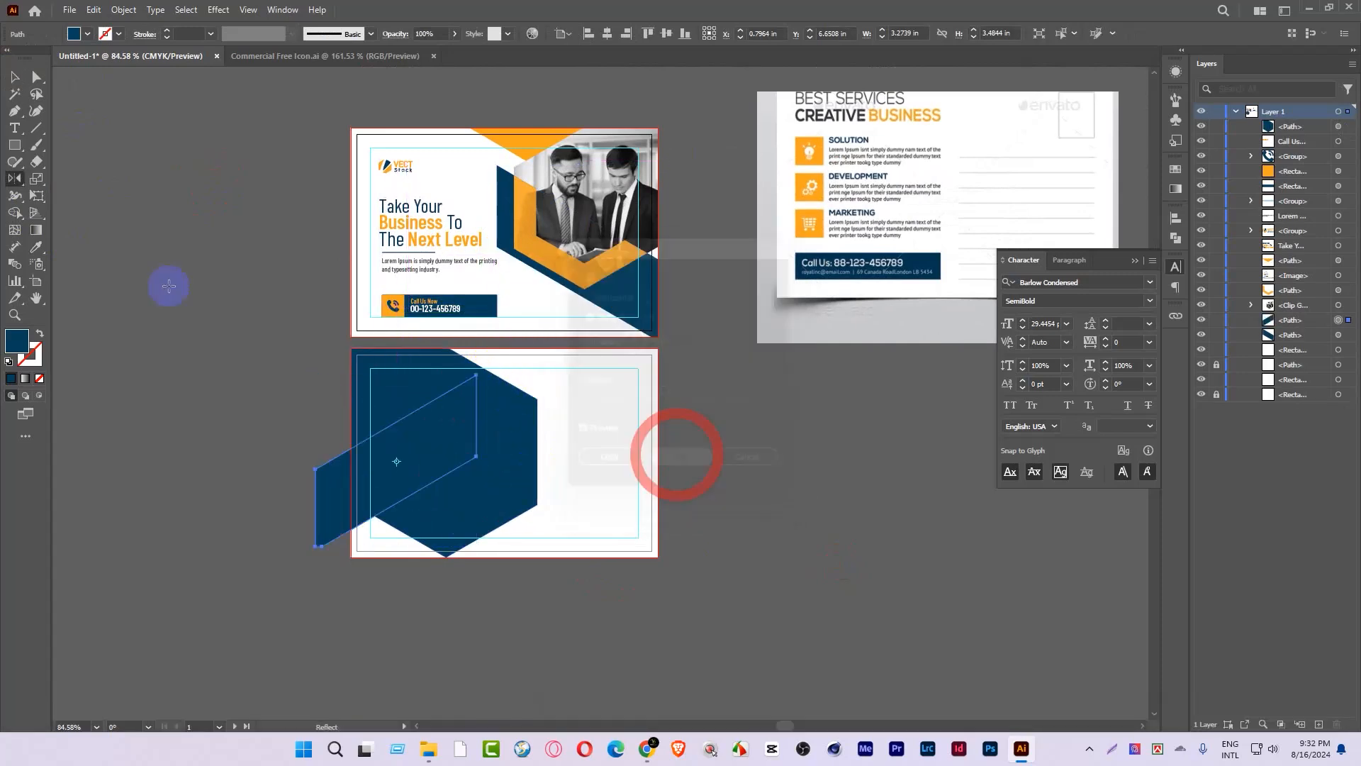
click(14, 76)
Step: Bring the second card's dark blue hexagon to the front
click(501, 431)
right_click(509, 427)
mouse_move(630, 661)
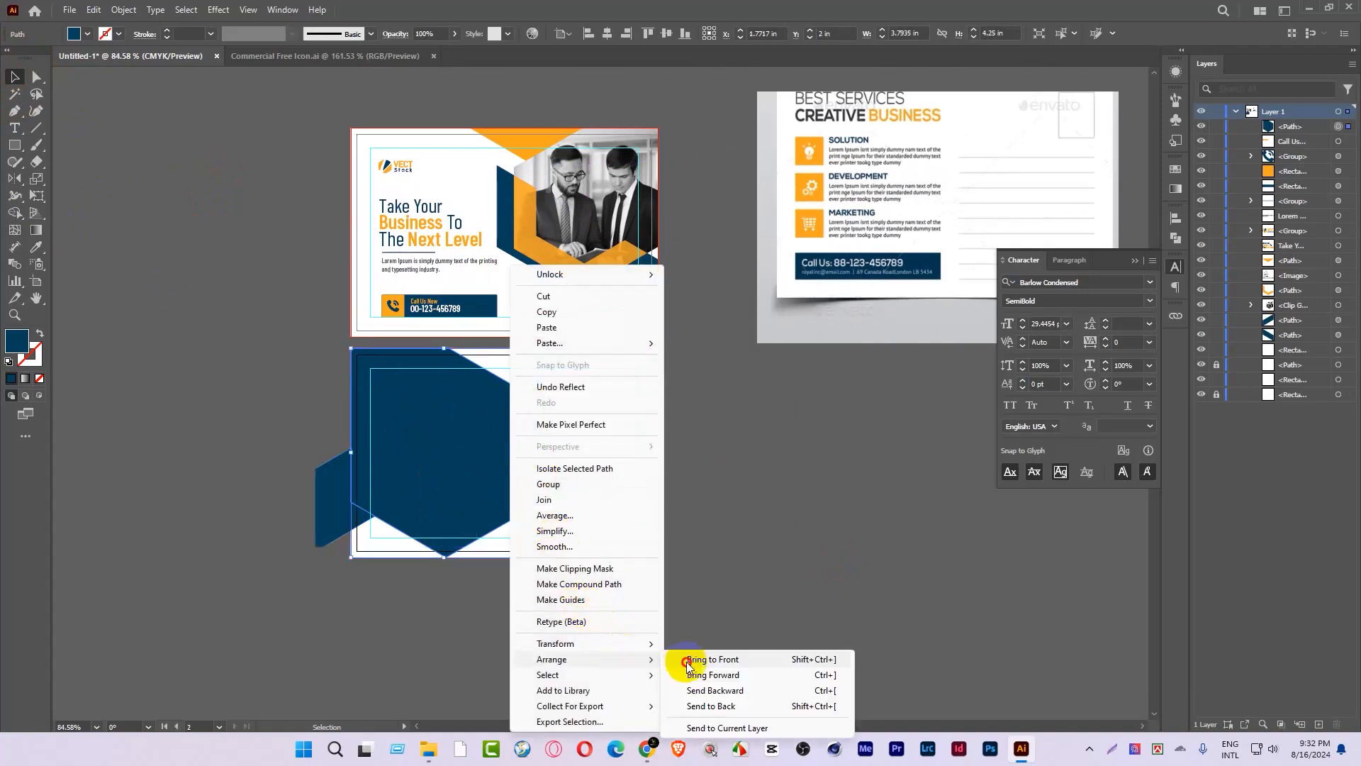
click(694, 660)
Step: Enlarge the reflected band to about 6.88 × 7.32 in and position its lower edge diagonally across the second card's upper part
drag(337, 497, 349, 464)
drag(327, 348, 380, 398)
drag(546, 382, 562, 336)
click(501, 425)
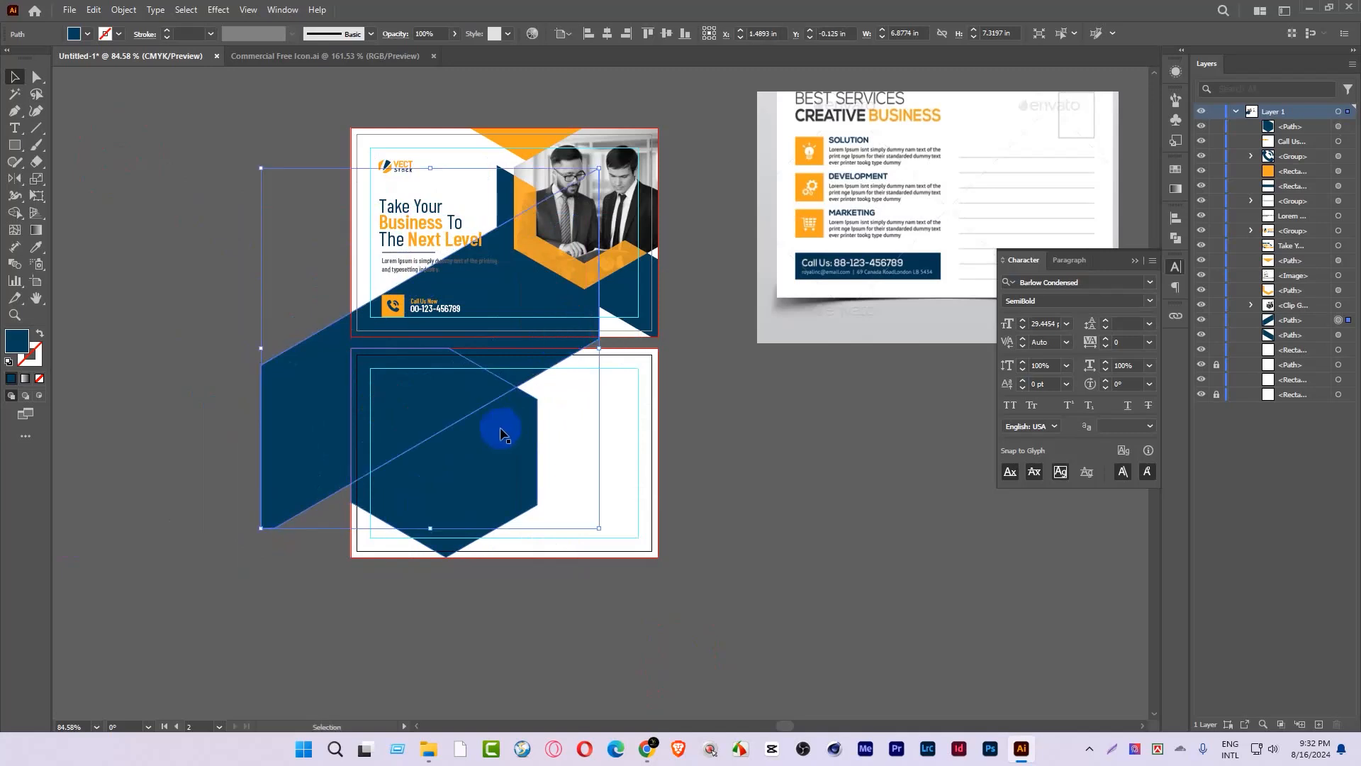
click(537, 347)
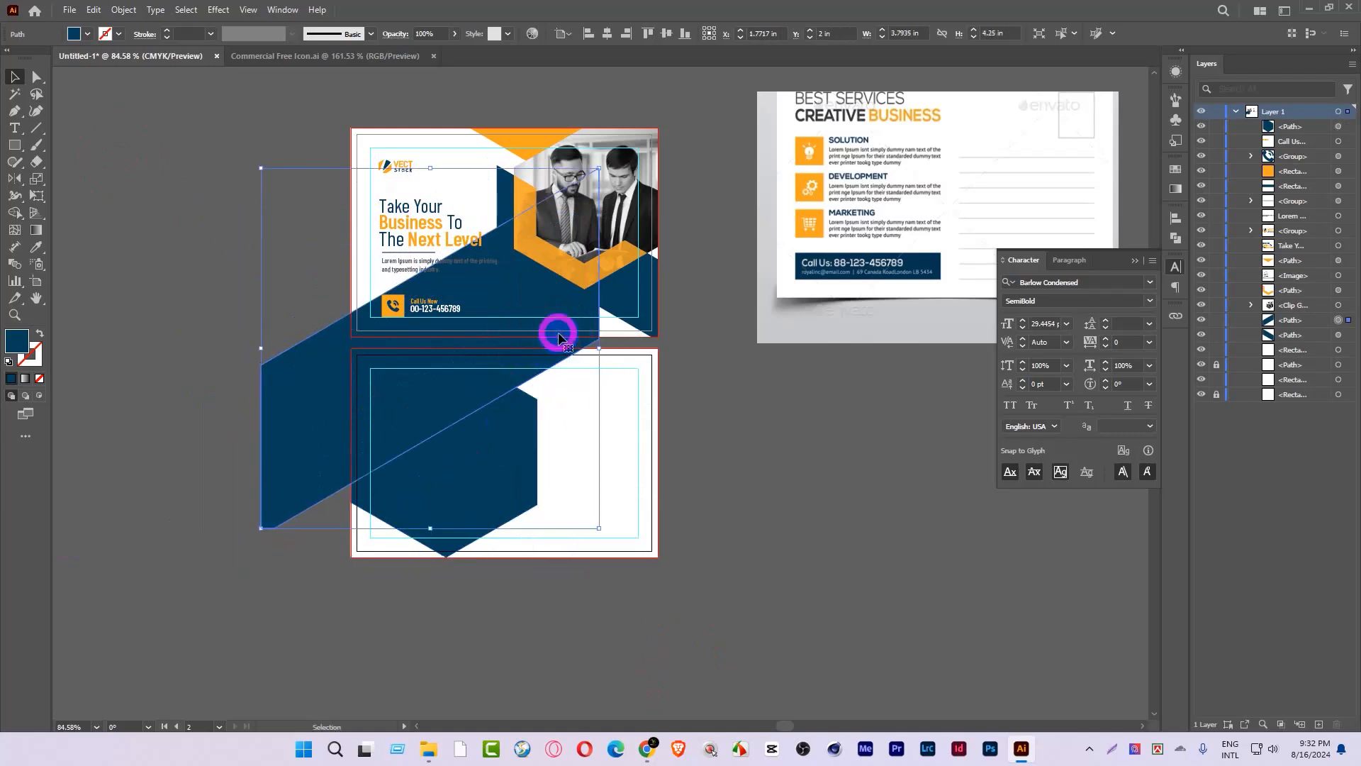
Step: Unlock all objects and trim away the band's part outside the second card's white background with the Shape Builder
click(778, 419)
key(ctrl+alt+2)
click(571, 411)
shift+click(550, 368)
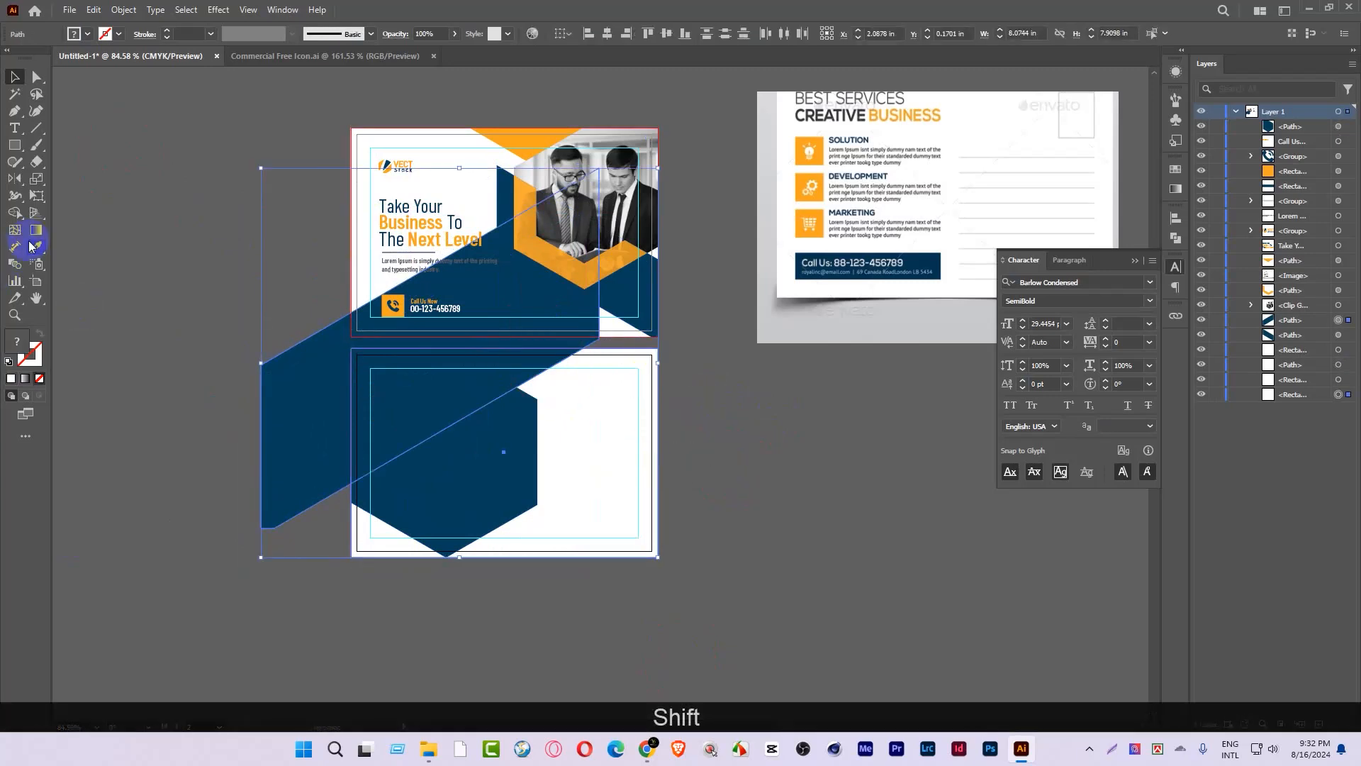
click(14, 212)
alt+click(295, 398)
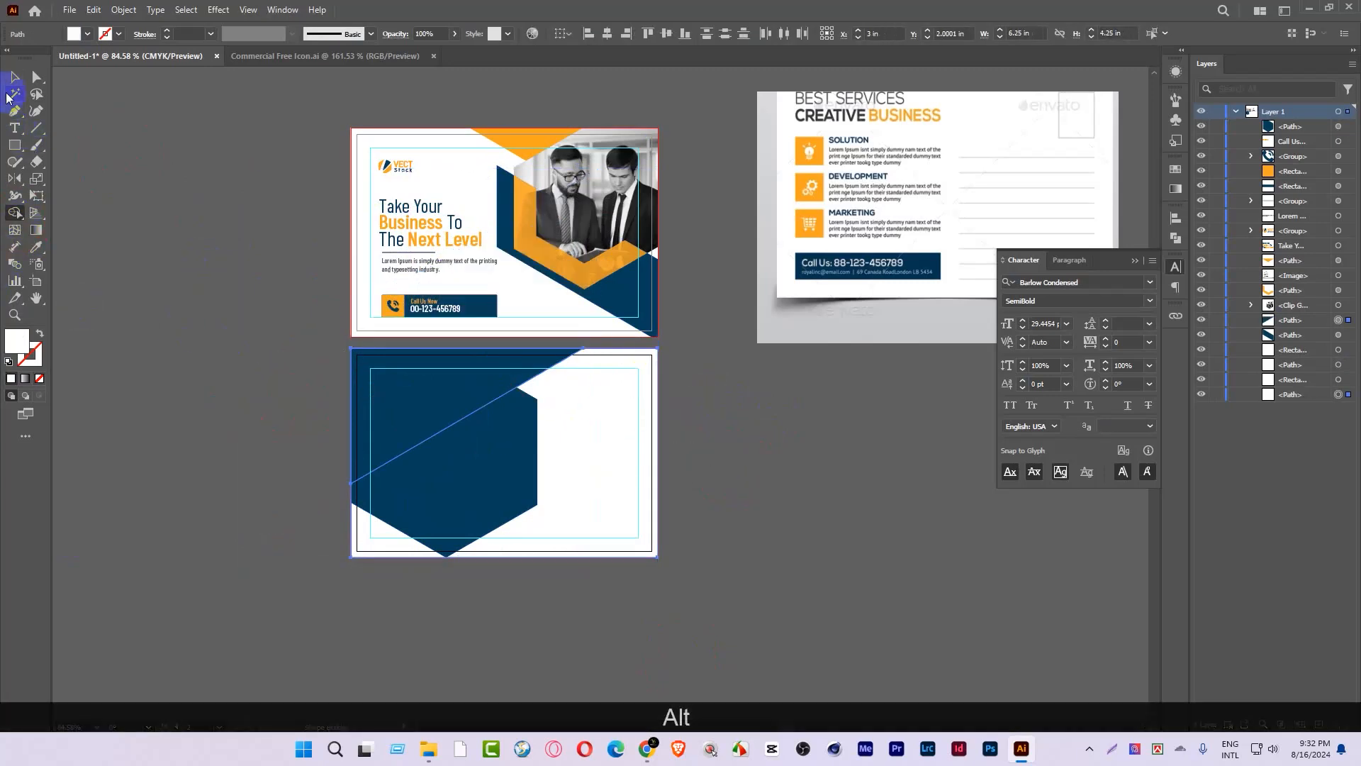
Step: Fill the trimmed band on the second card with the orange sampled from the front's chevron
click(16, 76)
click(461, 411)
click(533, 374)
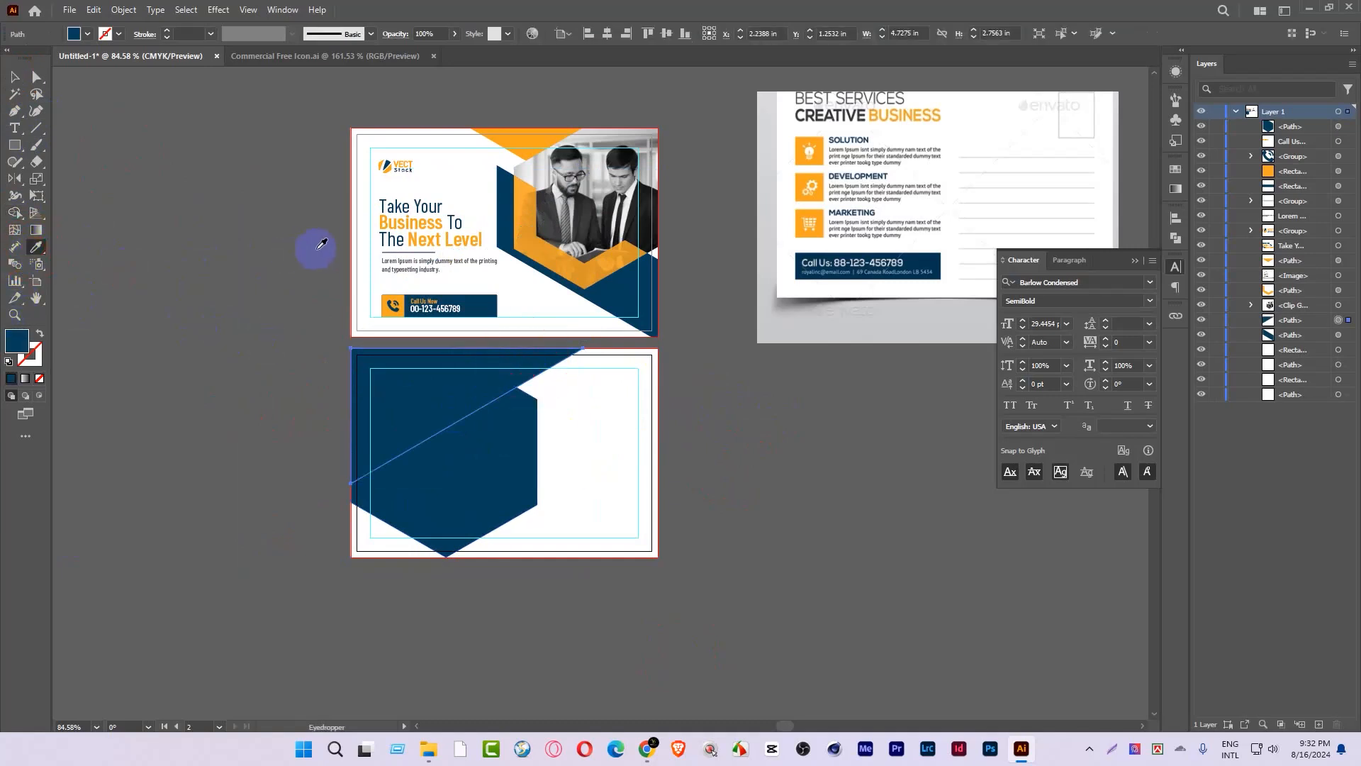
click(519, 233)
click(173, 190)
mouse_move(662, 444)
mouse_down()
mouse_move(480, 432)
mouse_move(611, 465)
mouse_move(666, 447)
mouse_up()
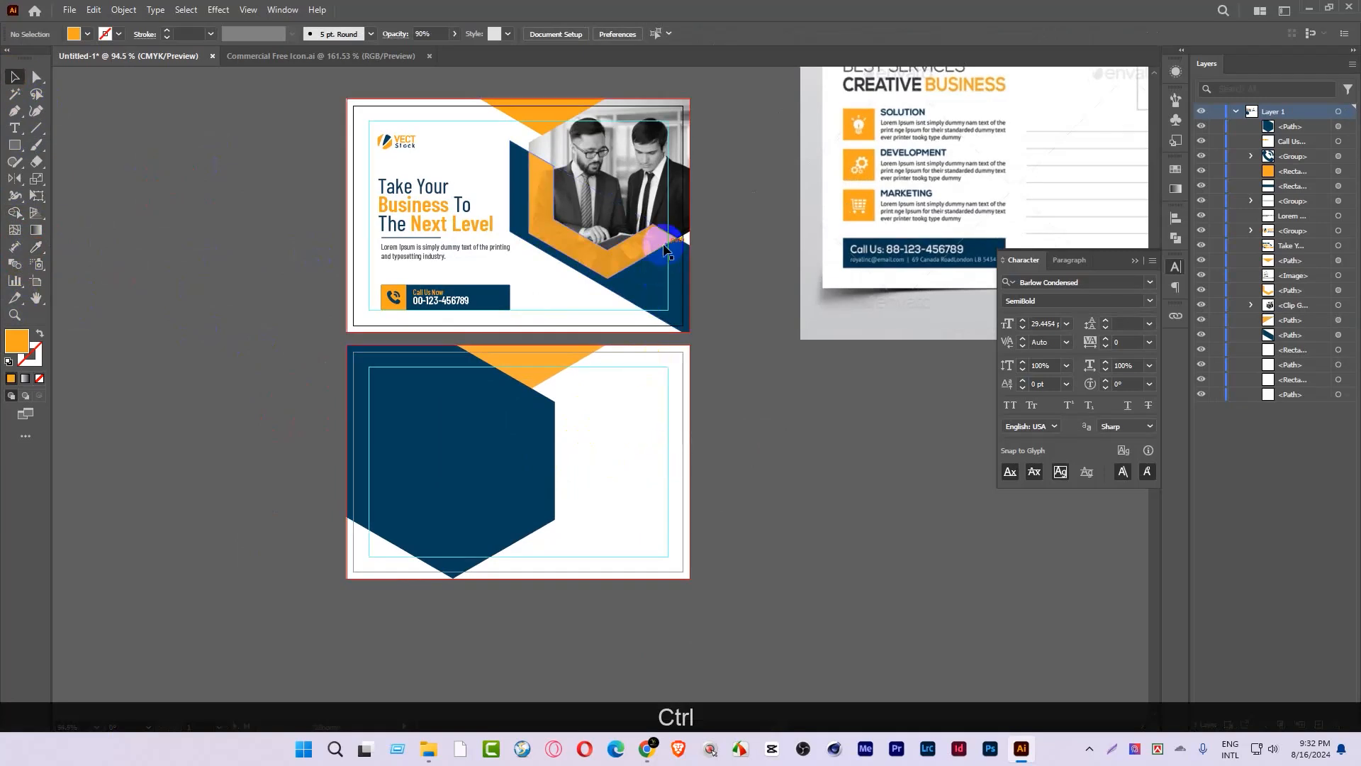
drag(462, 469, 520, 493)
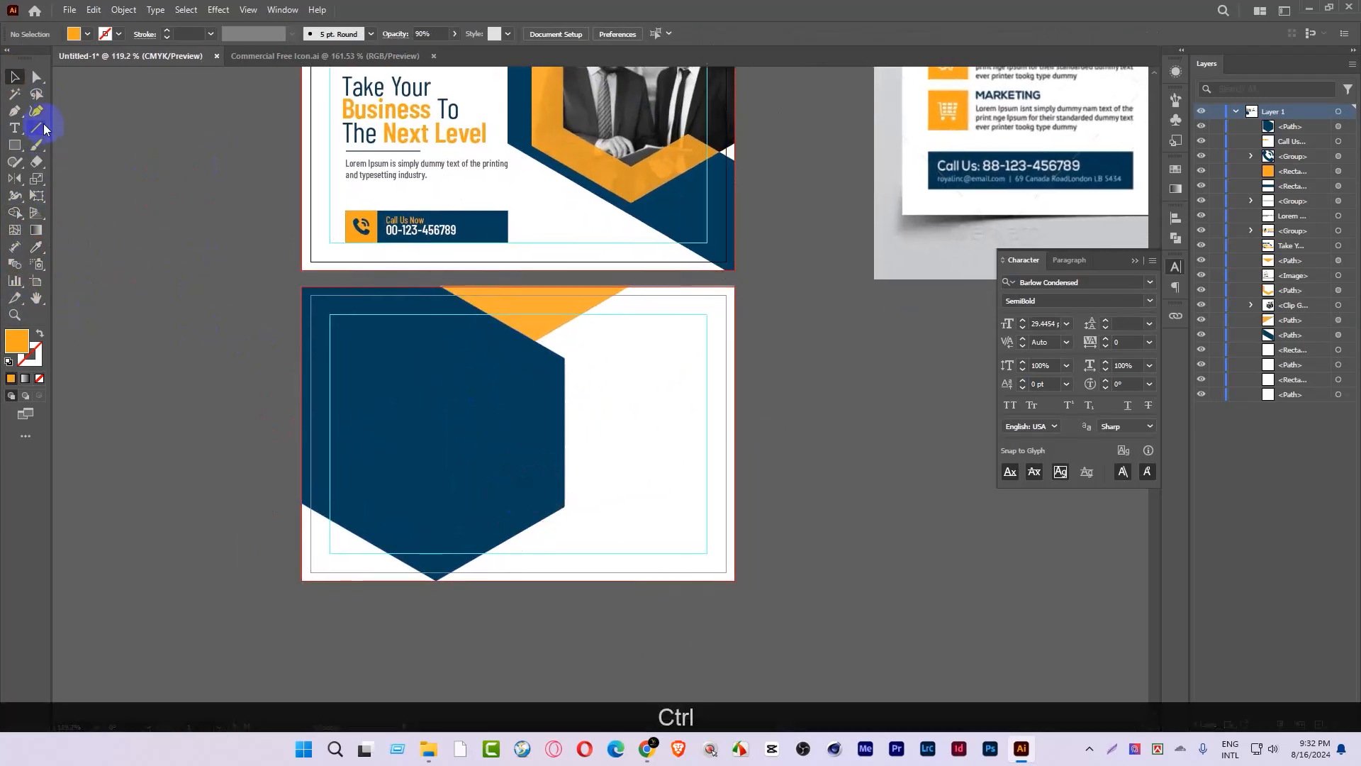
click(37, 76)
click(560, 511)
drag(564, 511, 555, 596)
key(ctrl+z)
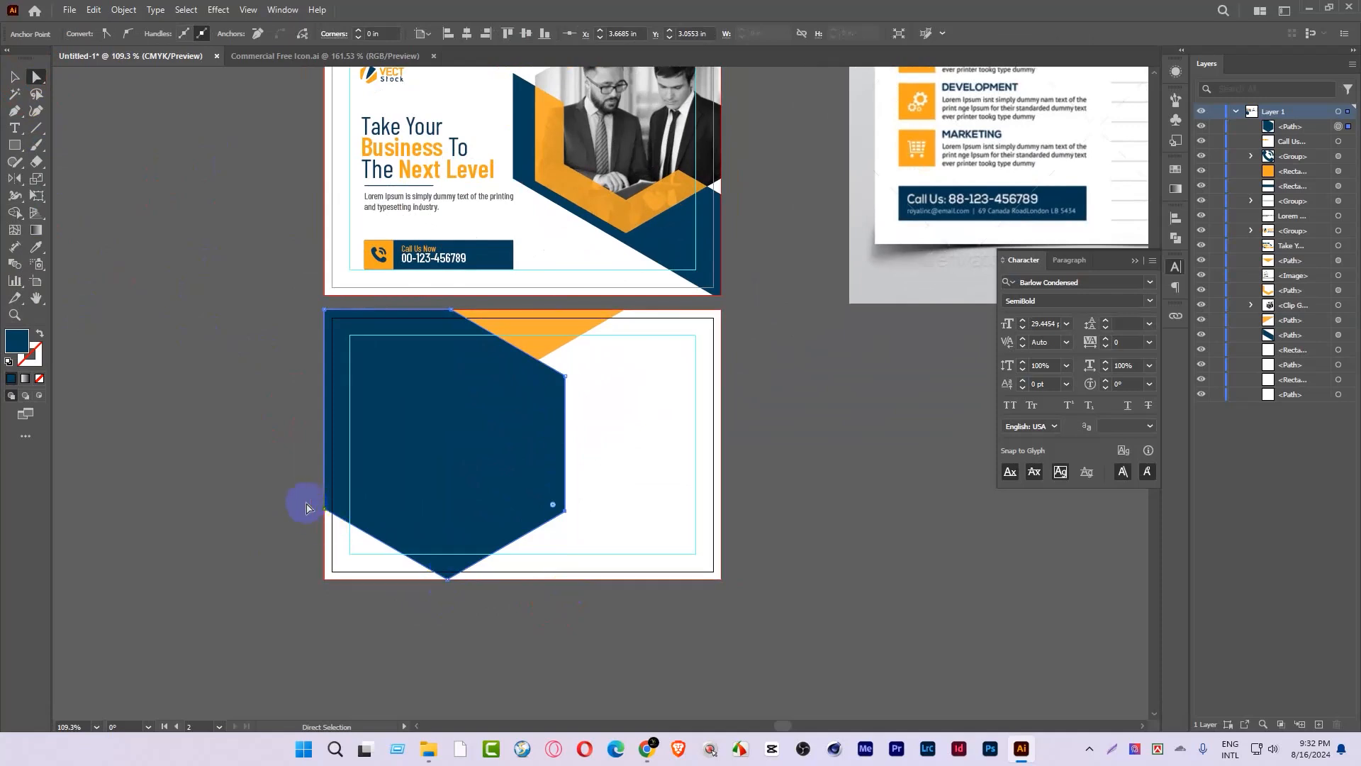
drag(326, 510, 325, 577)
drag(488, 522, 489, 422)
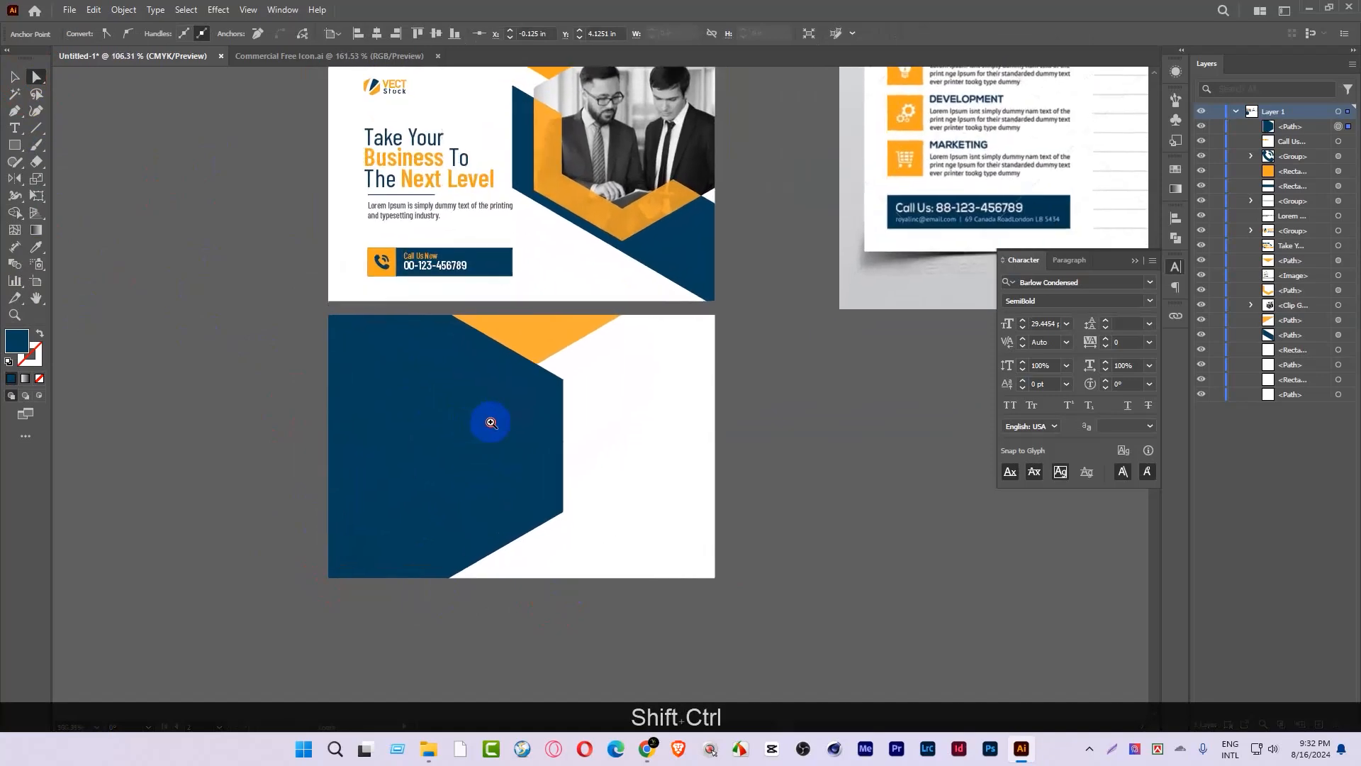
drag(571, 473, 541, 573)
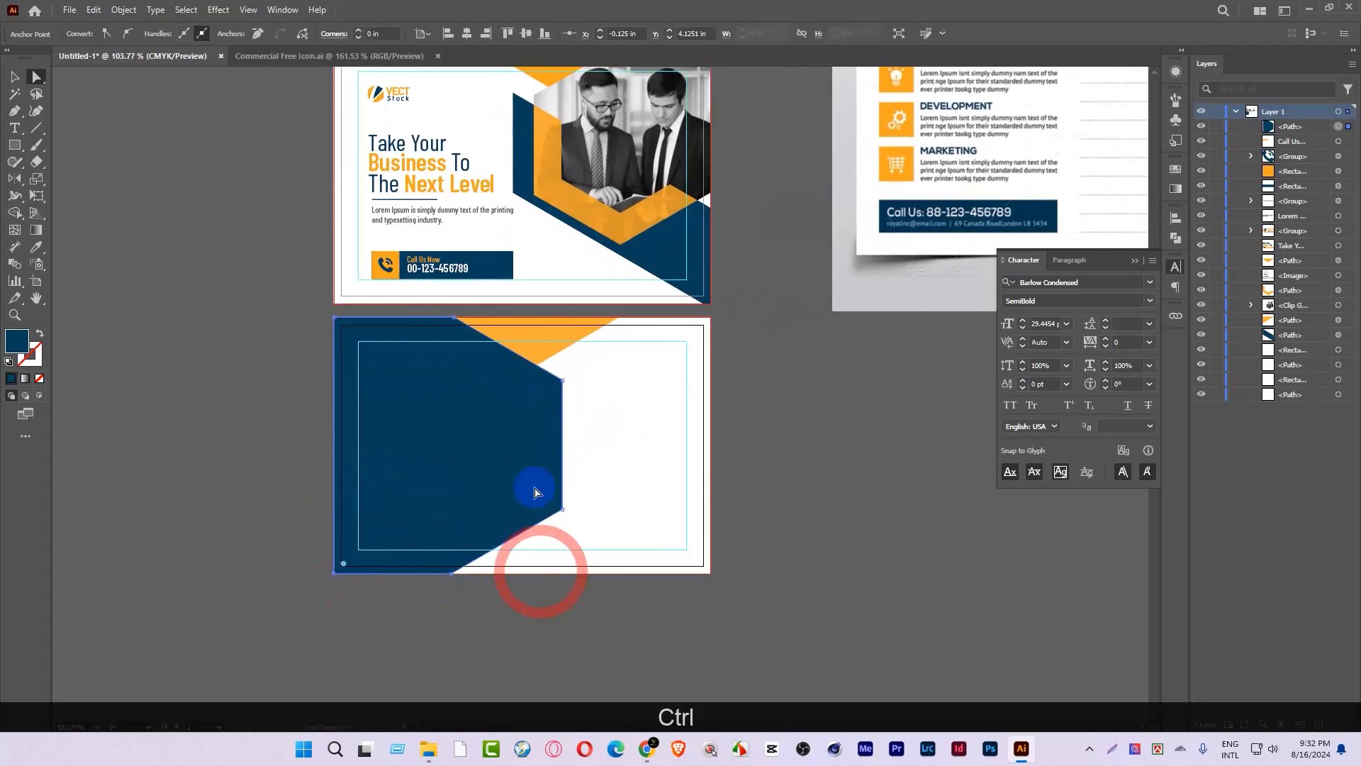
key(ctrl+z)
key(ctrl+space)
drag(671, 495, 498, 510)
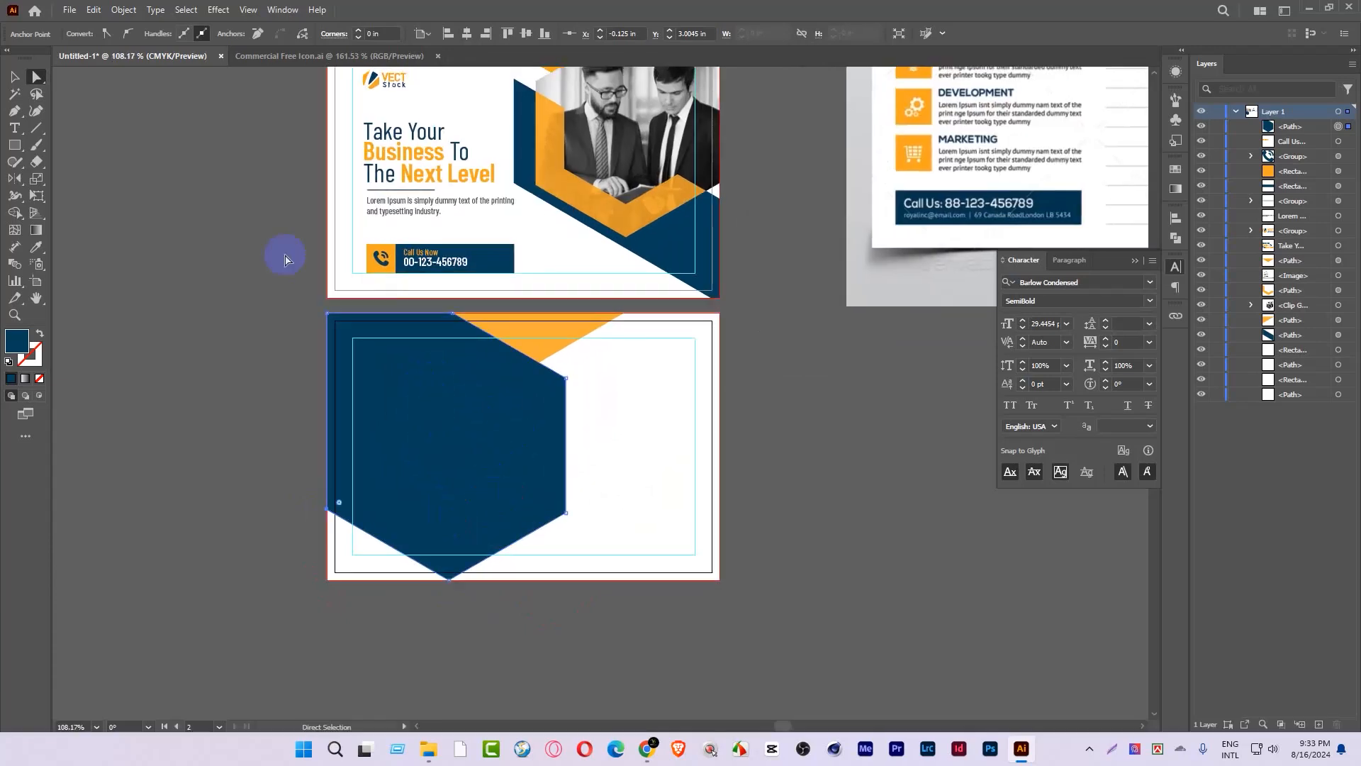
Step: Lock the second card's white background shape
click(235, 261)
click(674, 422)
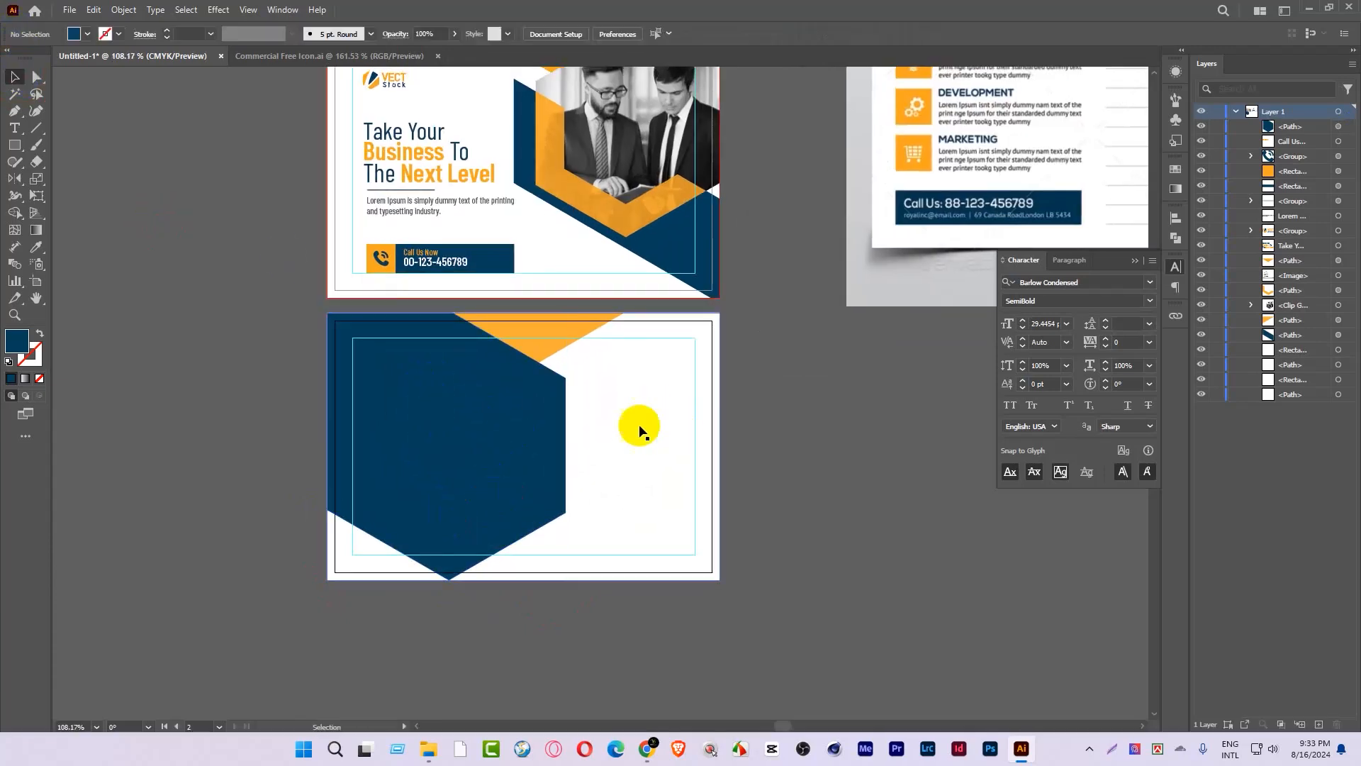
key(ctrl)
key(ctrl+2)
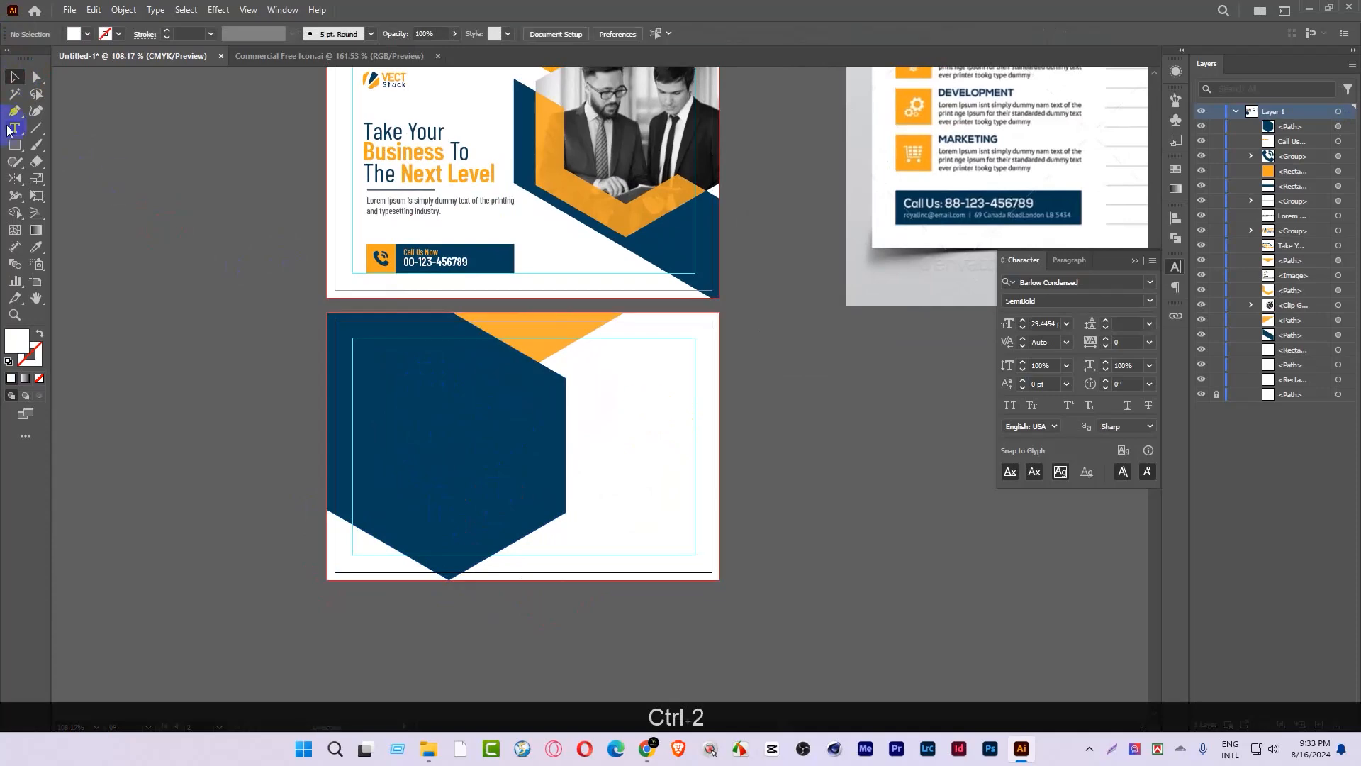
Step: Draw a rectangle about 0.86 × 1.07 in in the upper-right corner of the second card's inner guide frame
key(m)
key(ctrl+space)
drag(629, 354, 546, 449)
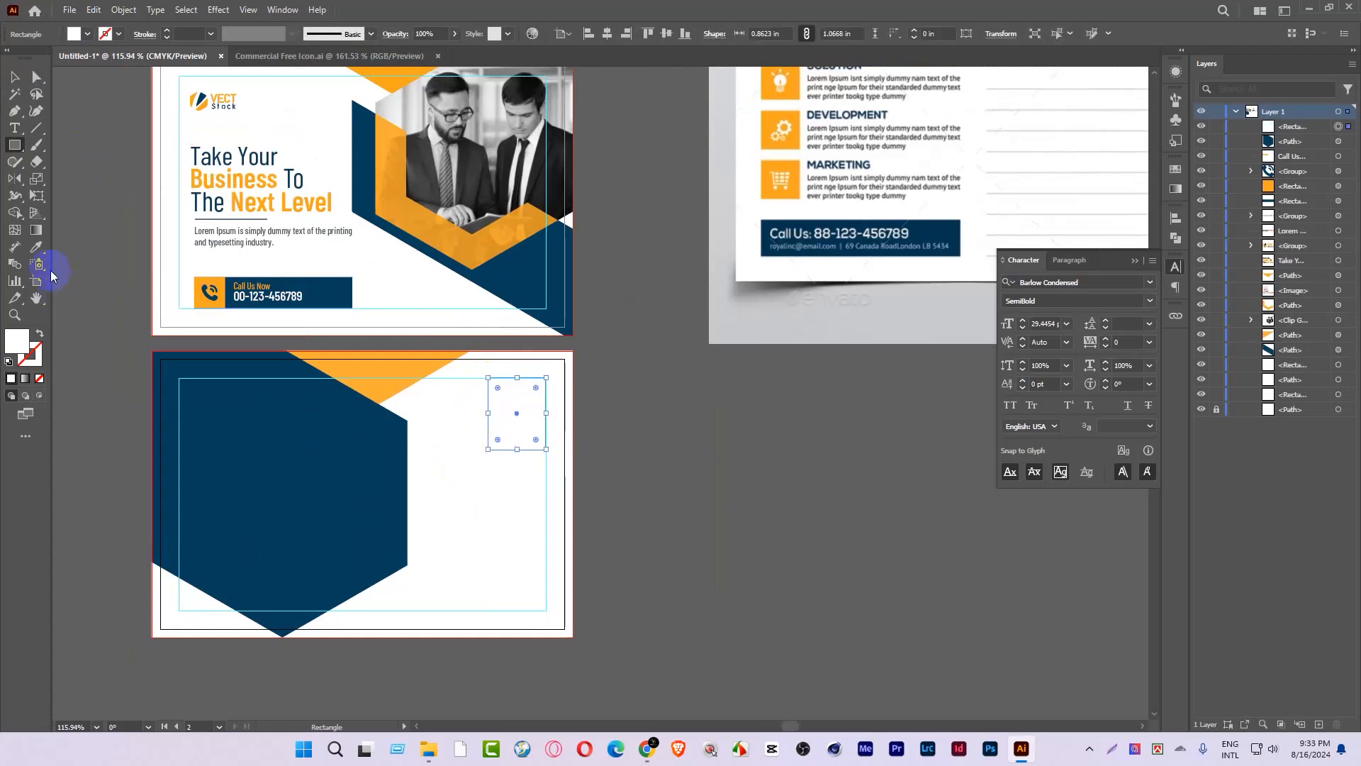
Step: Give the rectangle a dark blue outline without fill, sampling the colour from the front's contact bar
click(36, 247)
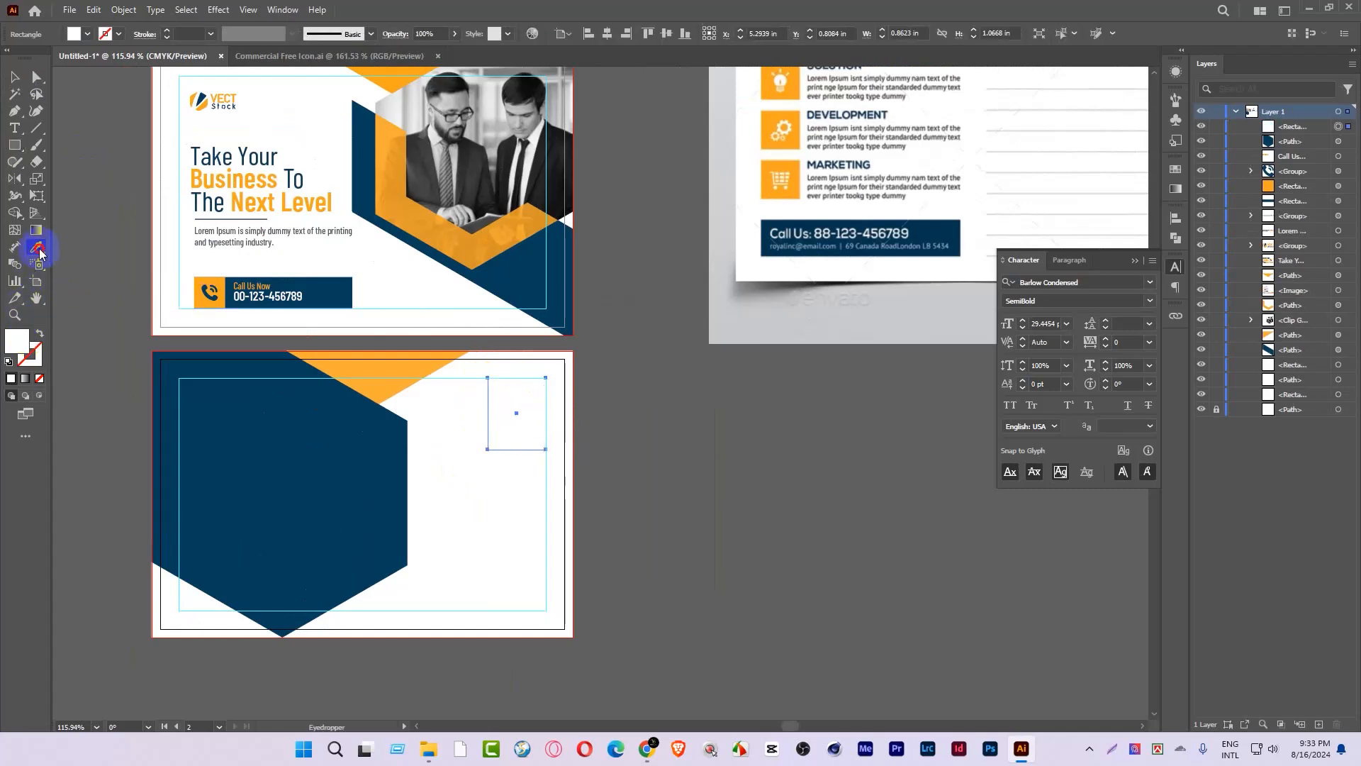
click(334, 294)
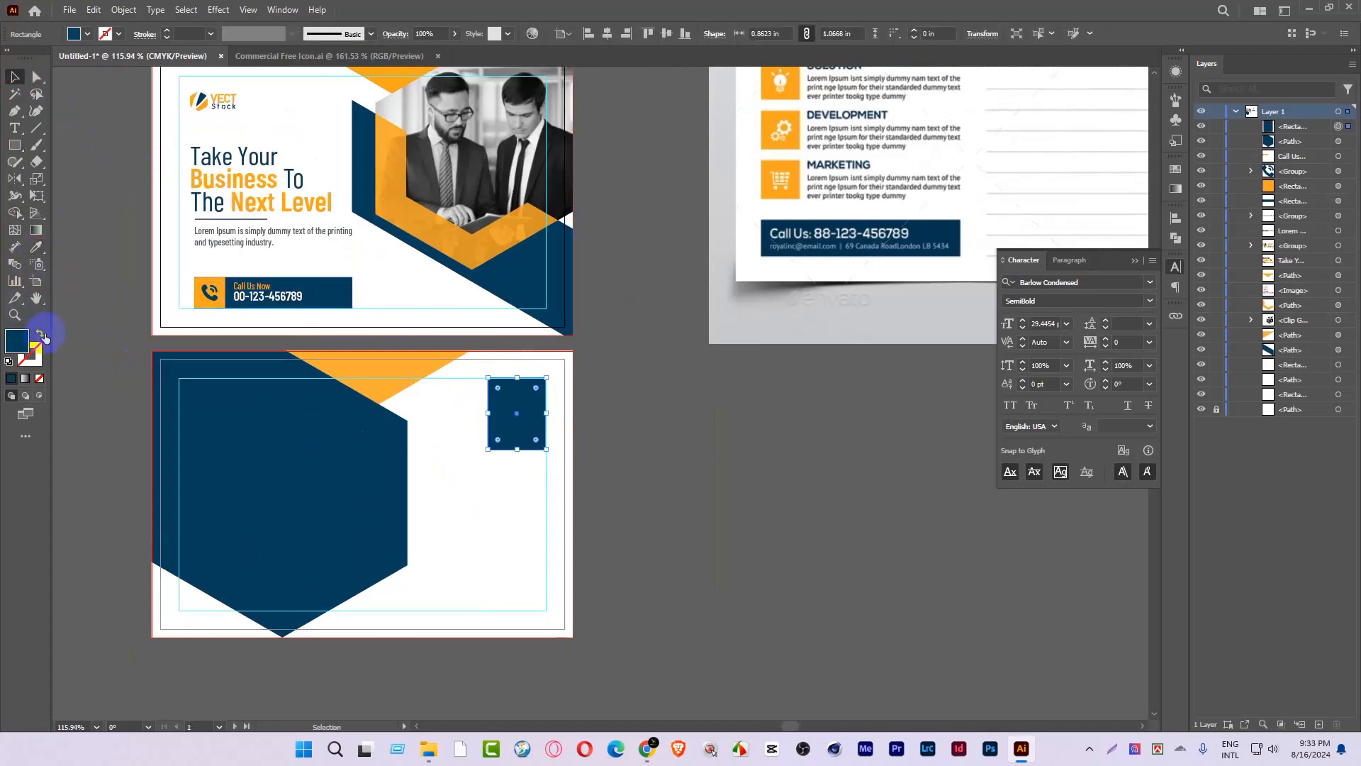
drag(663, 417, 784, 489)
ctrl+click(484, 340)
ctrl+click(483, 338)
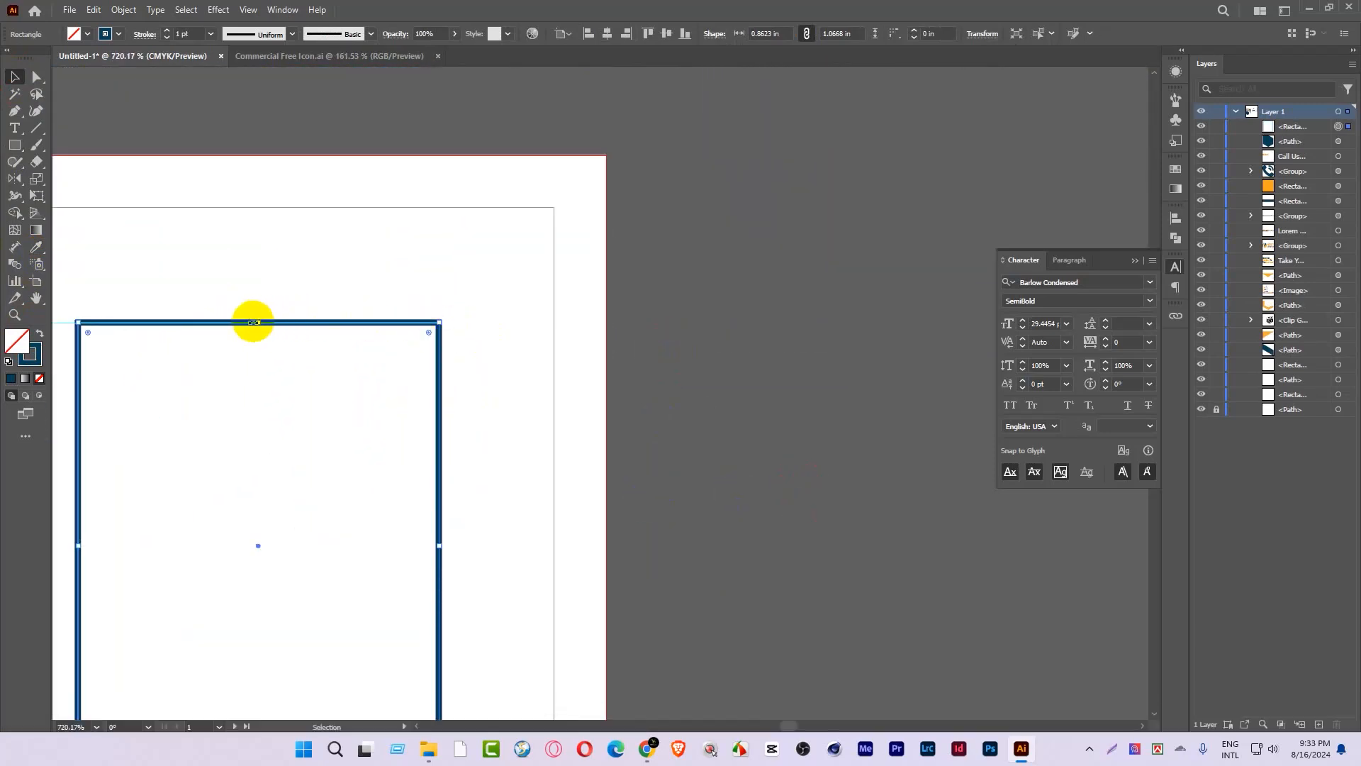
Step: Align the 1 pt stroke of the stamp box to the inside and deselect it
click(144, 34)
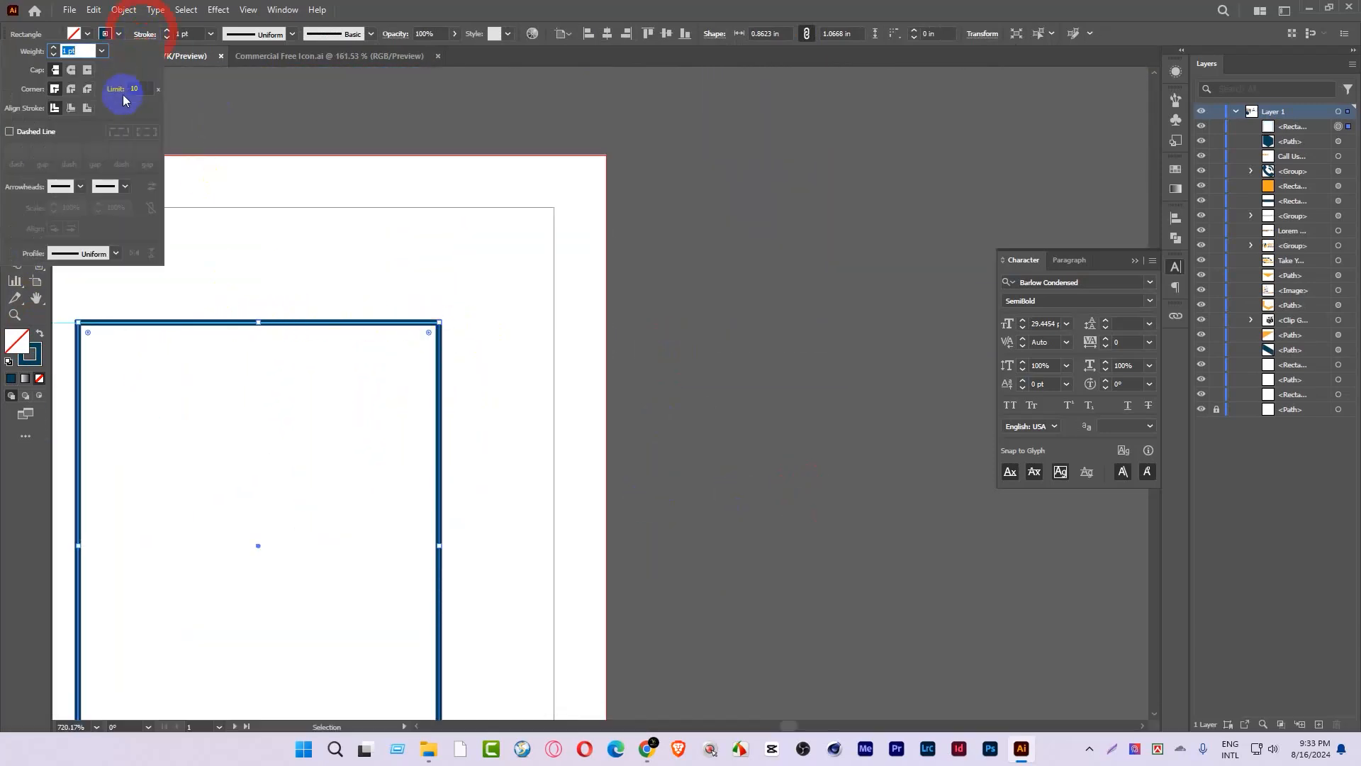
click(71, 110)
mouse_move(313, 297)
mouse_down()
mouse_move(577, 333)
mouse_move(503, 313)
mouse_move(137, 279)
mouse_up()
drag(610, 425, 806, 368)
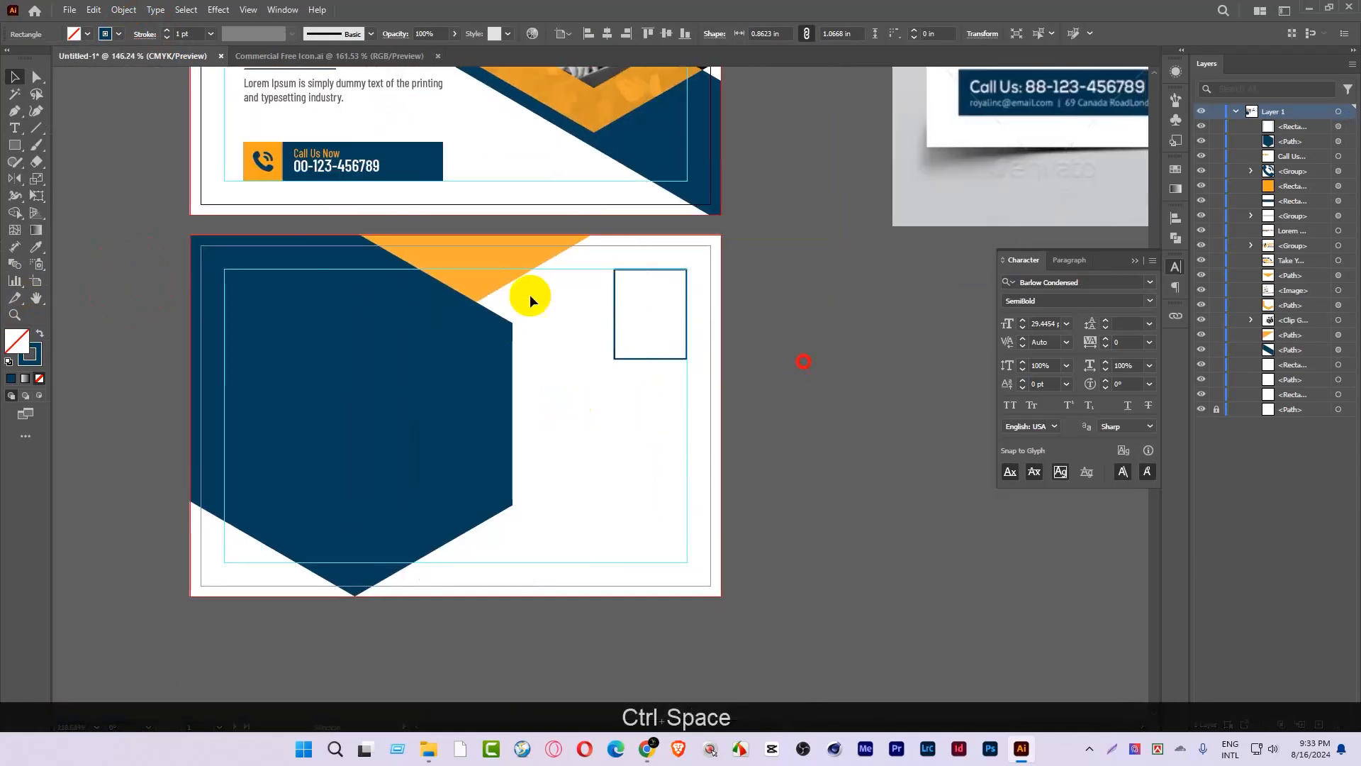
click(807, 367)
Step: Draw a horizontal line about 1.68 in long below the stamp box, ending at the inner guide frame
click(36, 128)
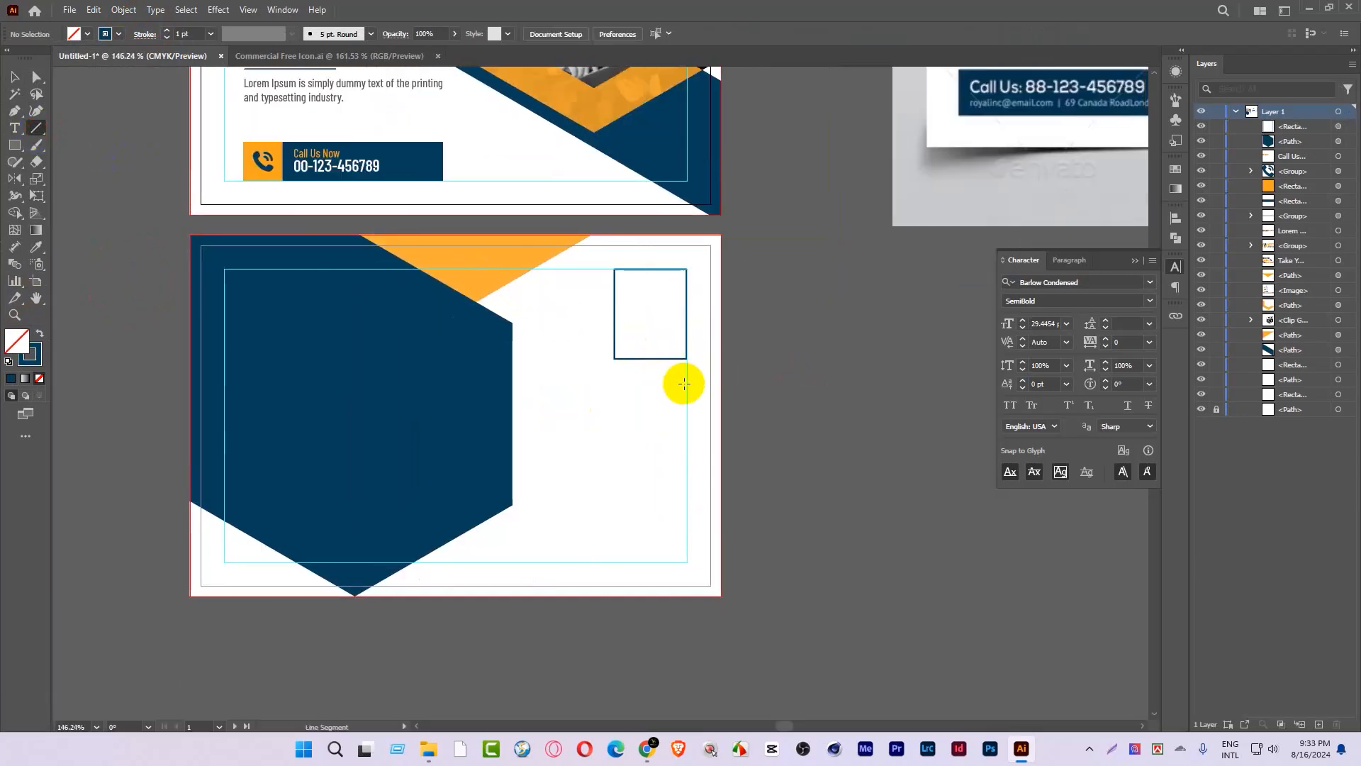
drag(685, 406, 544, 421)
click(14, 77)
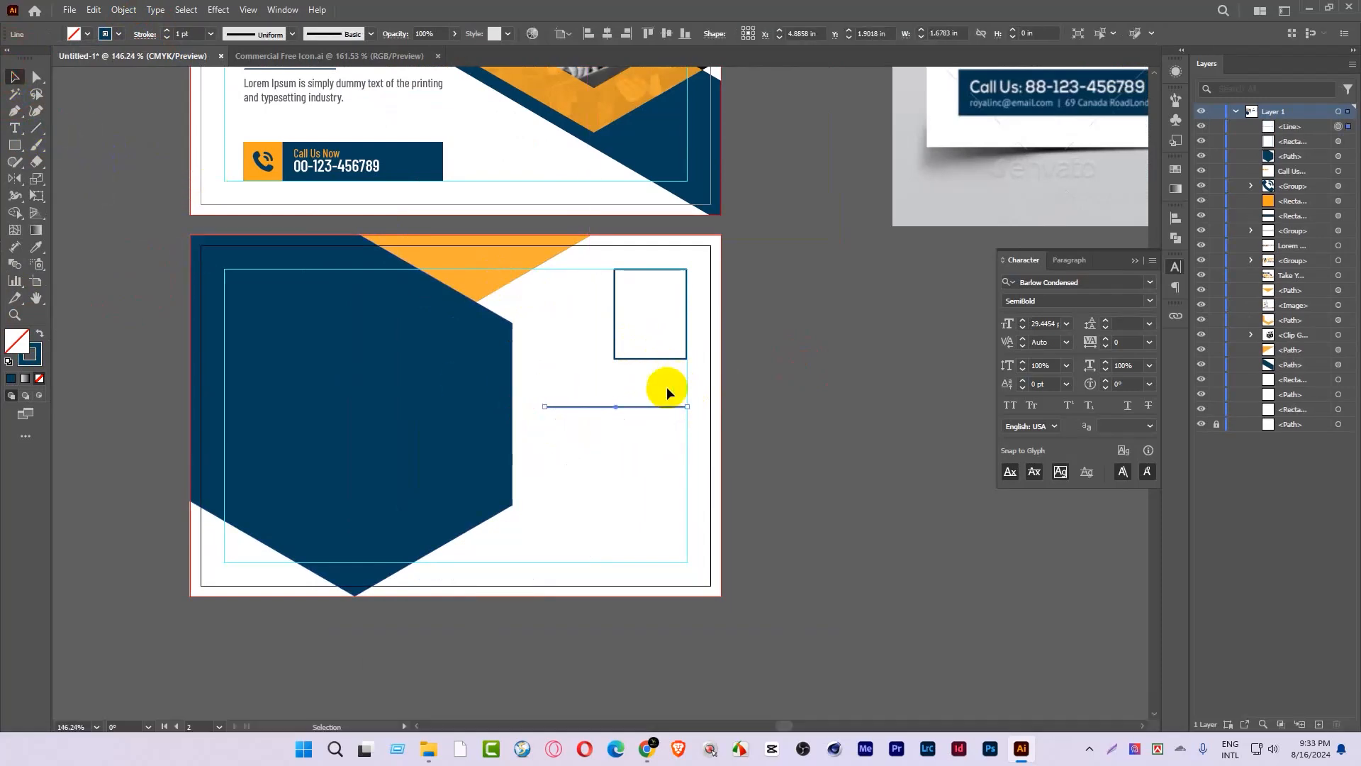
Step: Duplicate the line downward at equal spacing to make five address lines below the stamp box
drag(650, 410, 651, 430)
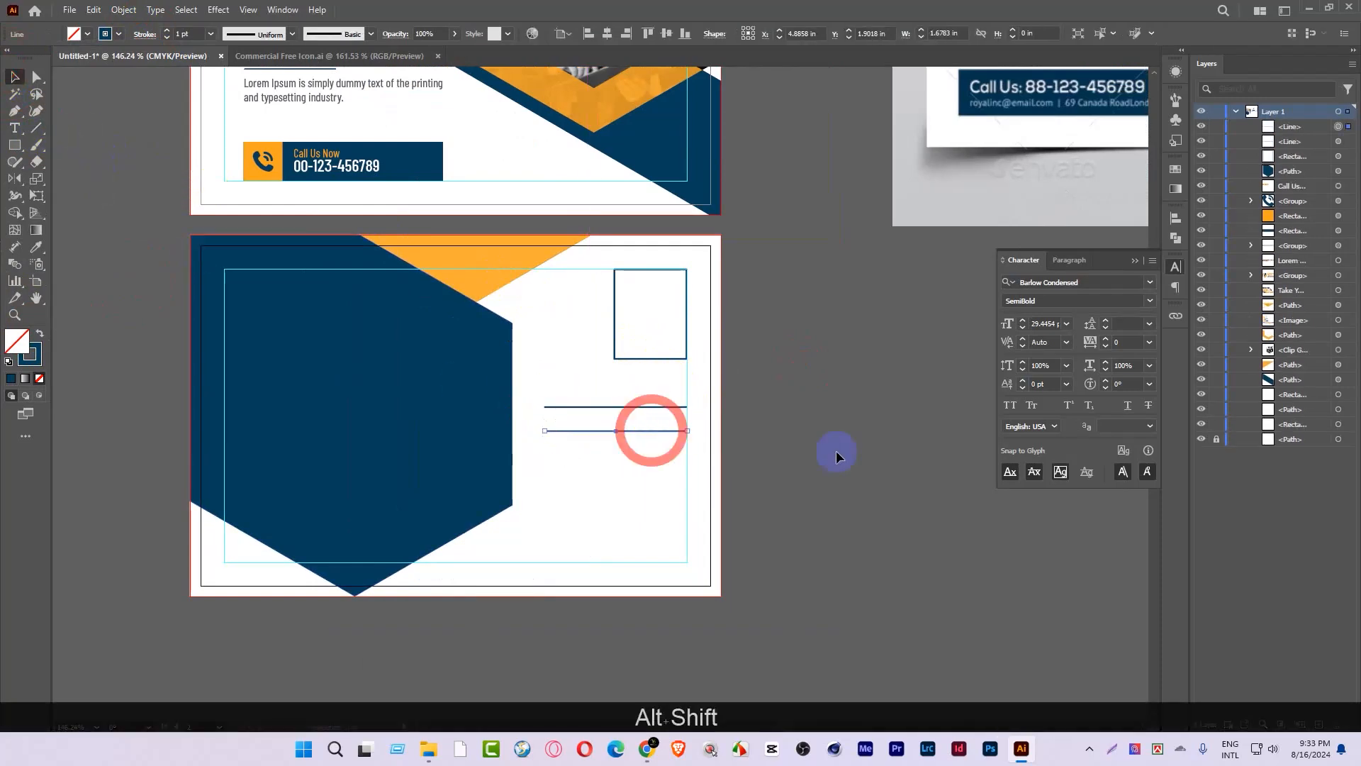
key(ctrl+d)
key(ctrl+d)
key(ctrl+d)
drag(866, 457, 411, 393)
click(847, 470)
Step: Fill the phone icon on the front card's contact bar with white
drag(383, 281, 532, 287)
click(417, 301)
click(89, 33)
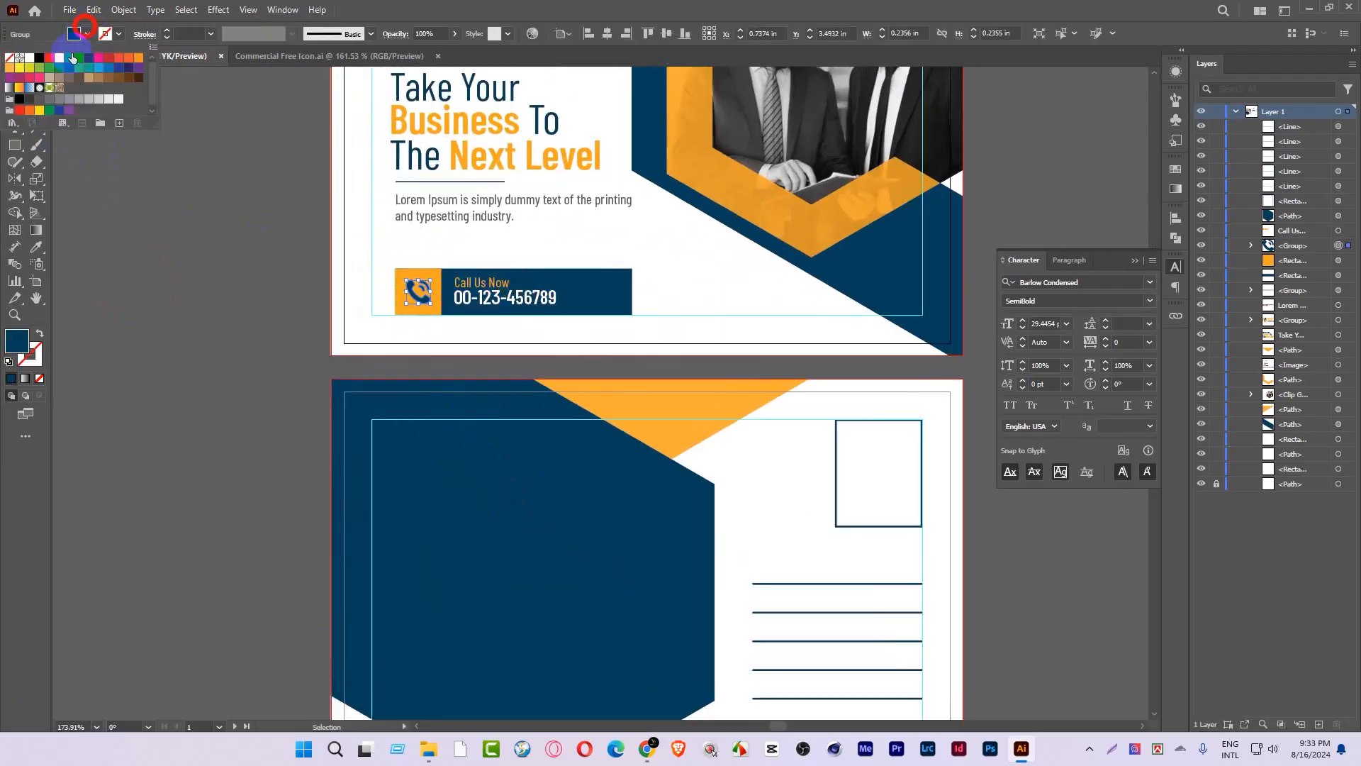
click(29, 60)
click(180, 223)
Step: Move the reference flyer image slightly down beside the two cards
drag(532, 302, 310, 473)
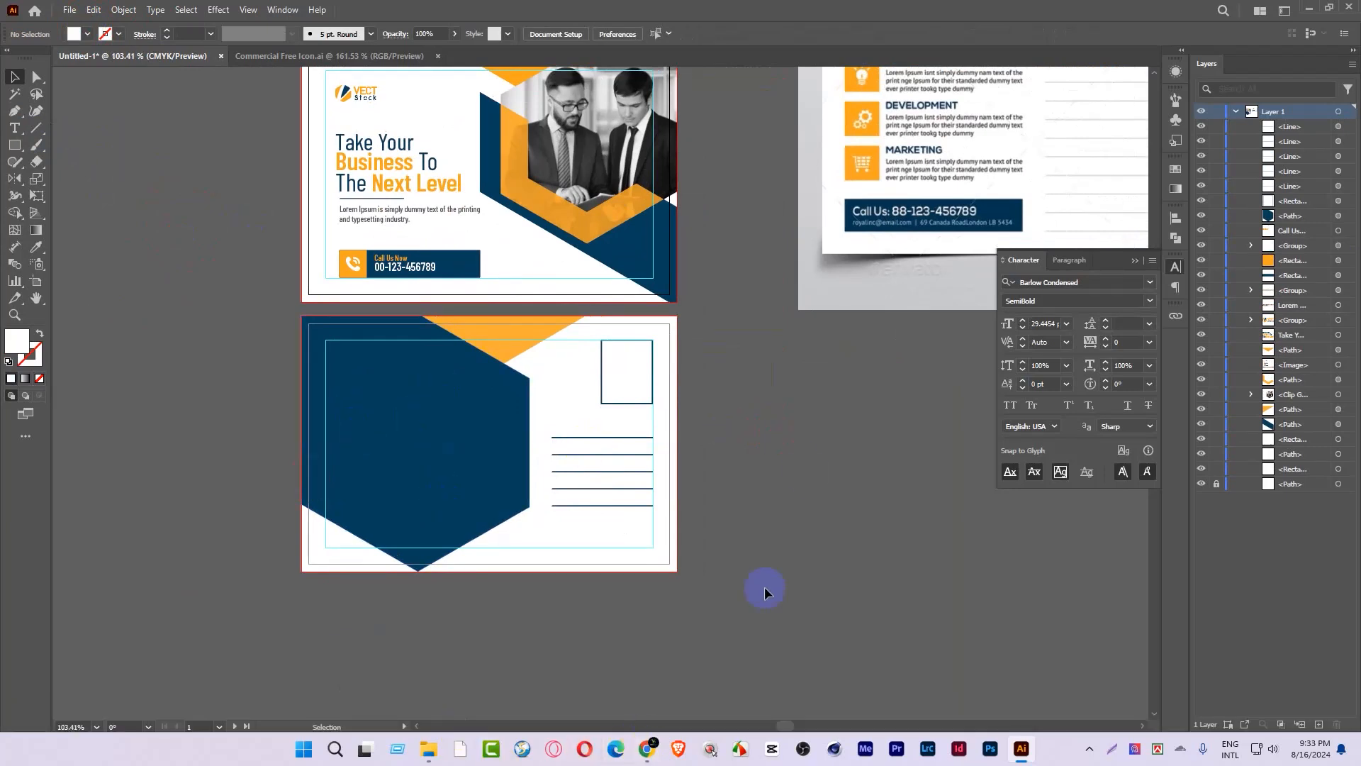
scroll(823, 449, up, 2)
drag(866, 204, 858, 287)
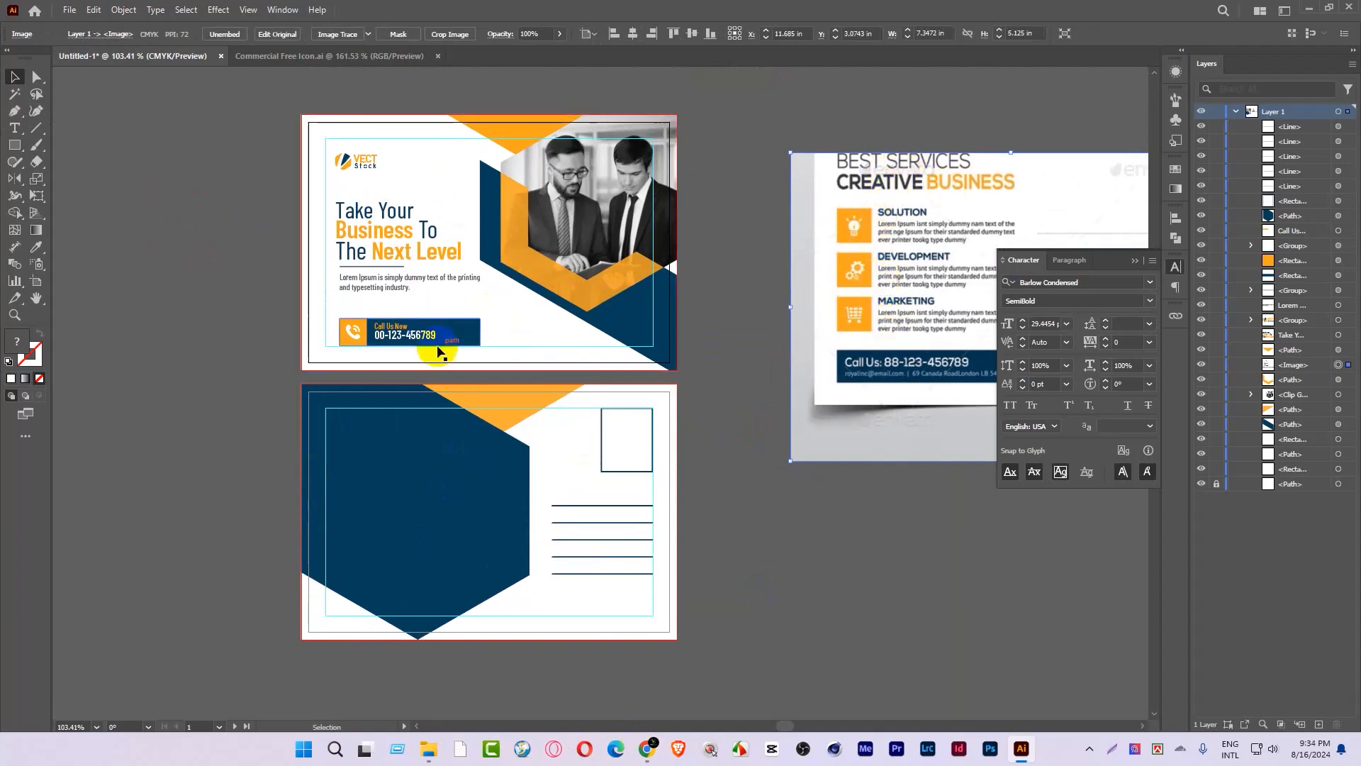
Step: Add the heading text "Best Services" in the upper part of the second card's dark blue hexagon
click(14, 130)
click(355, 443)
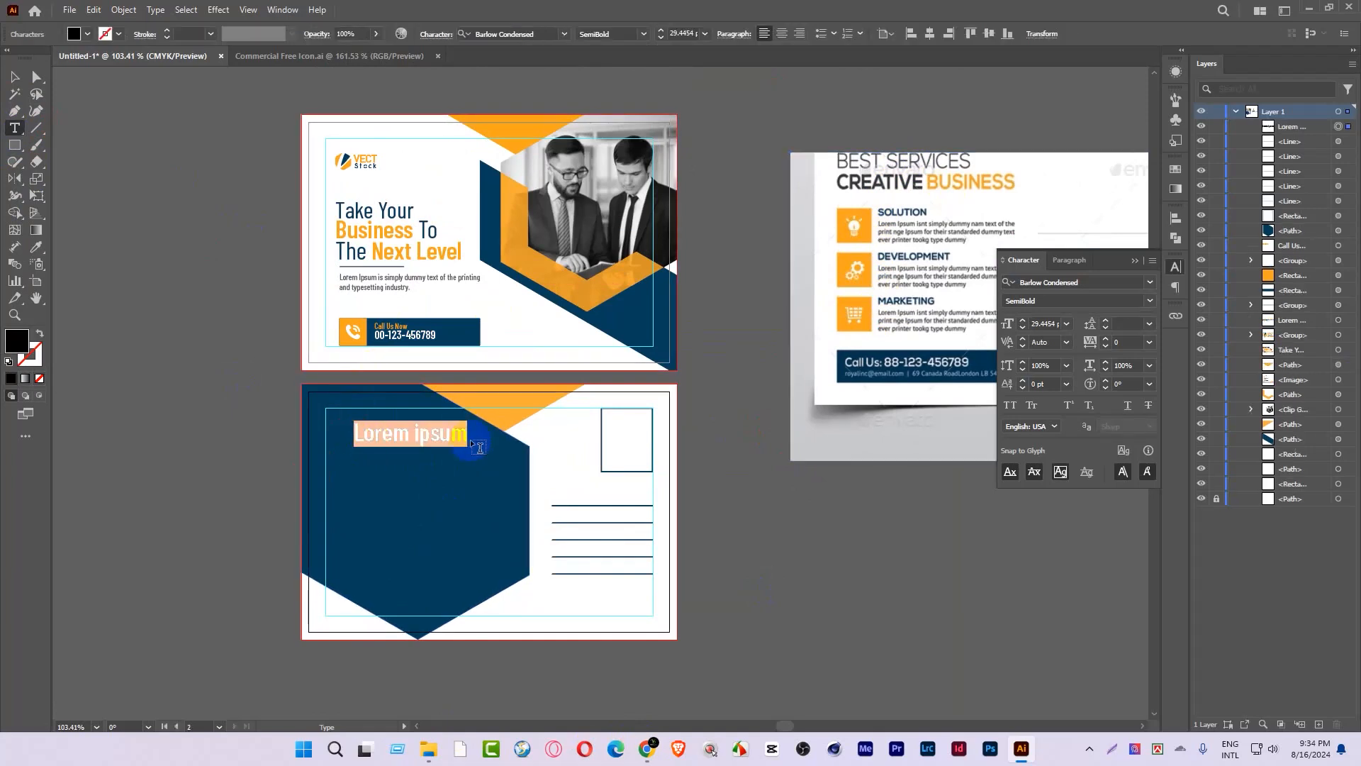
text(Besr)
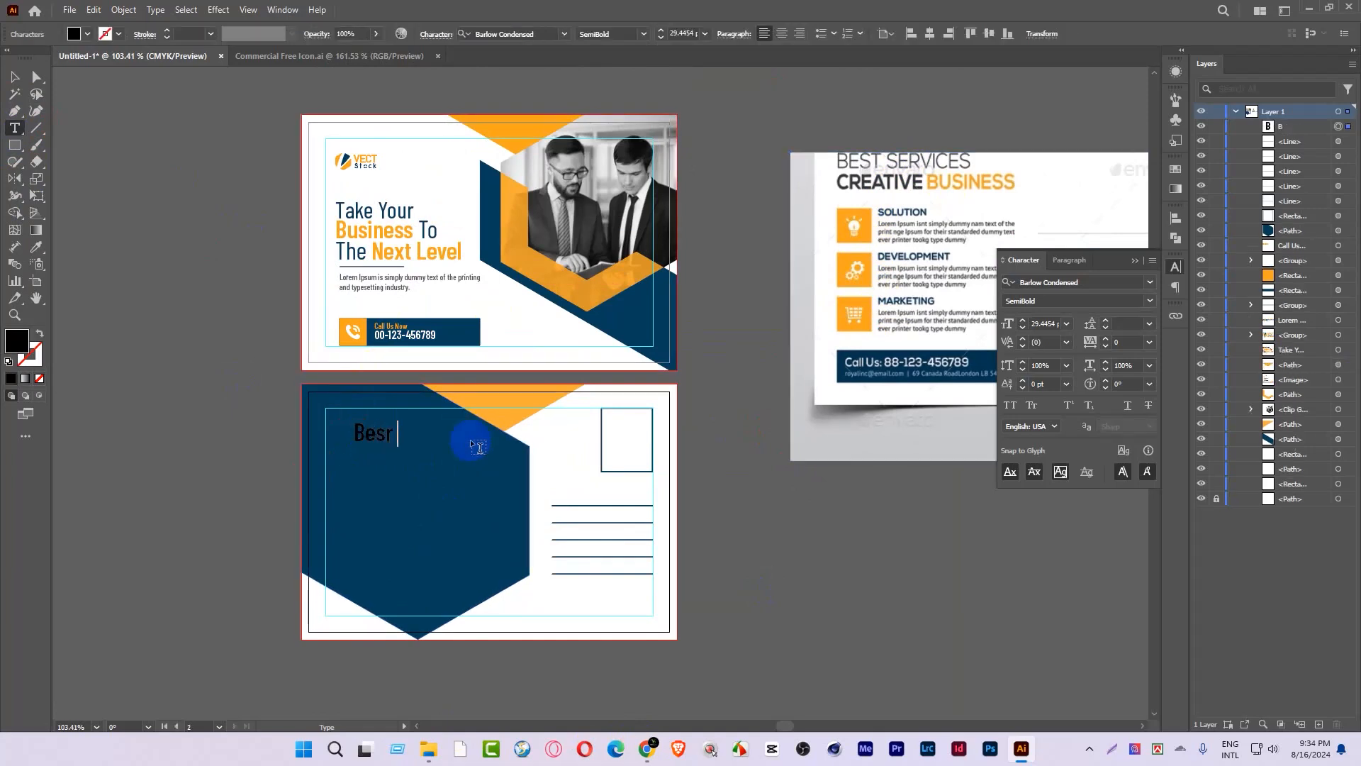
key(BackSpace)
text(t Services)
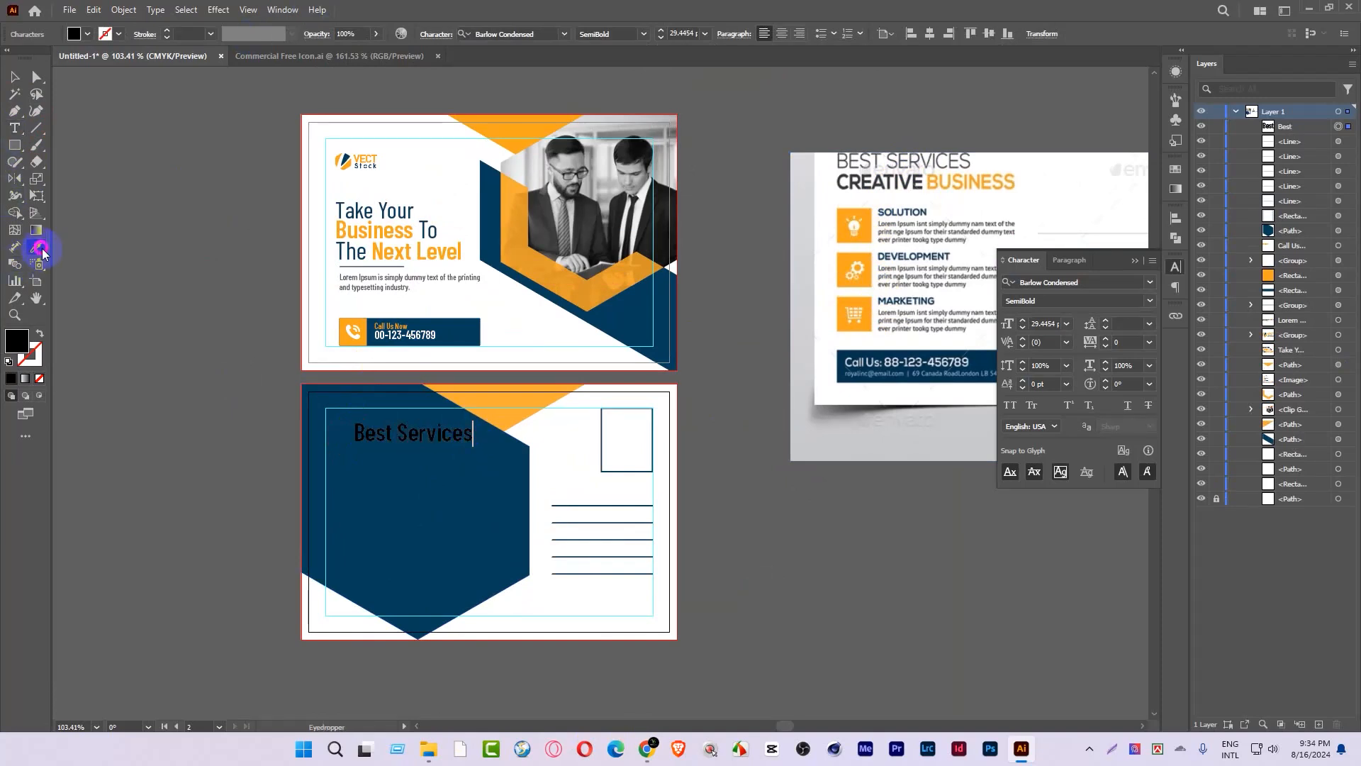
Step: Colour the "Best Services" heading with the orange of the second card's accent and scale it to about 19 pt
click(14, 76)
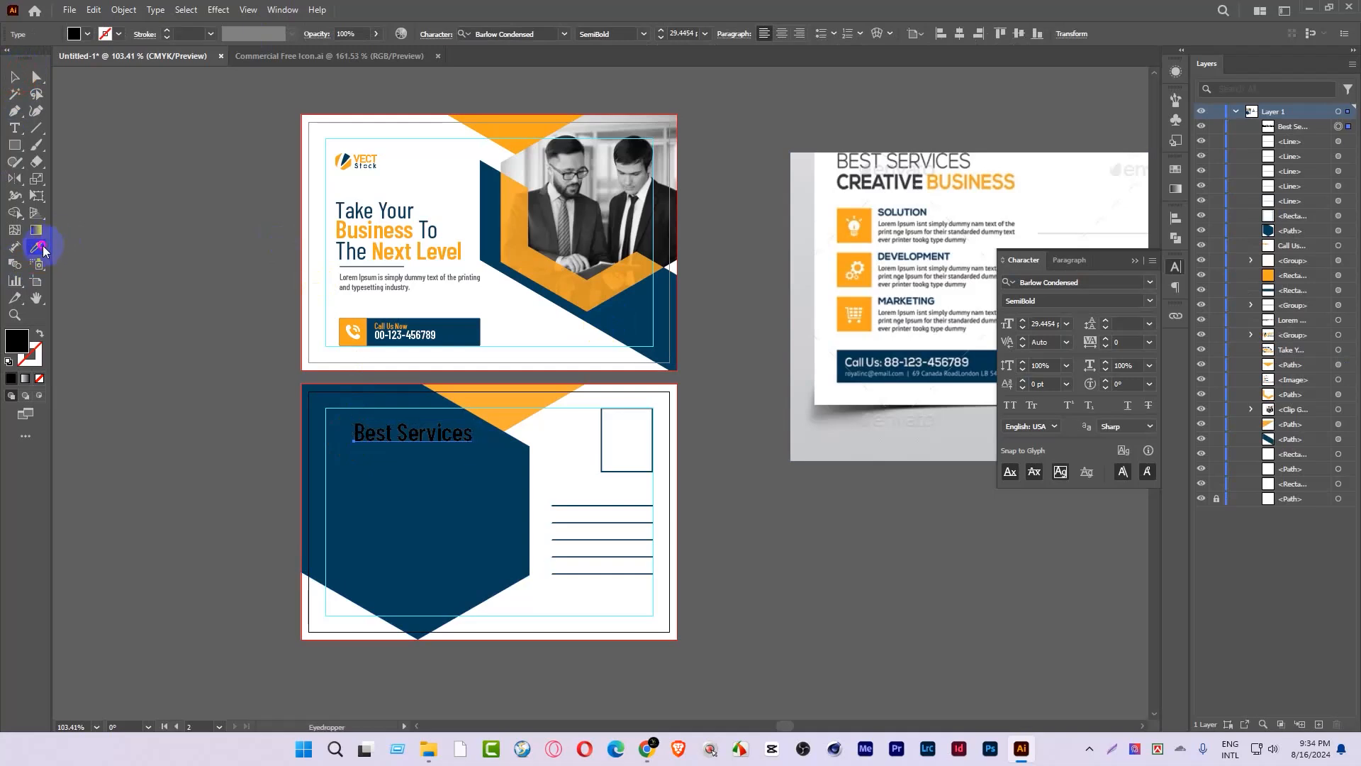
click(500, 404)
drag(396, 499, 659, 433)
drag(538, 395, 371, 380)
Step: Align the heading's left edge with the front's orange icon square and move the heading slightly up
shift+click(307, 171)
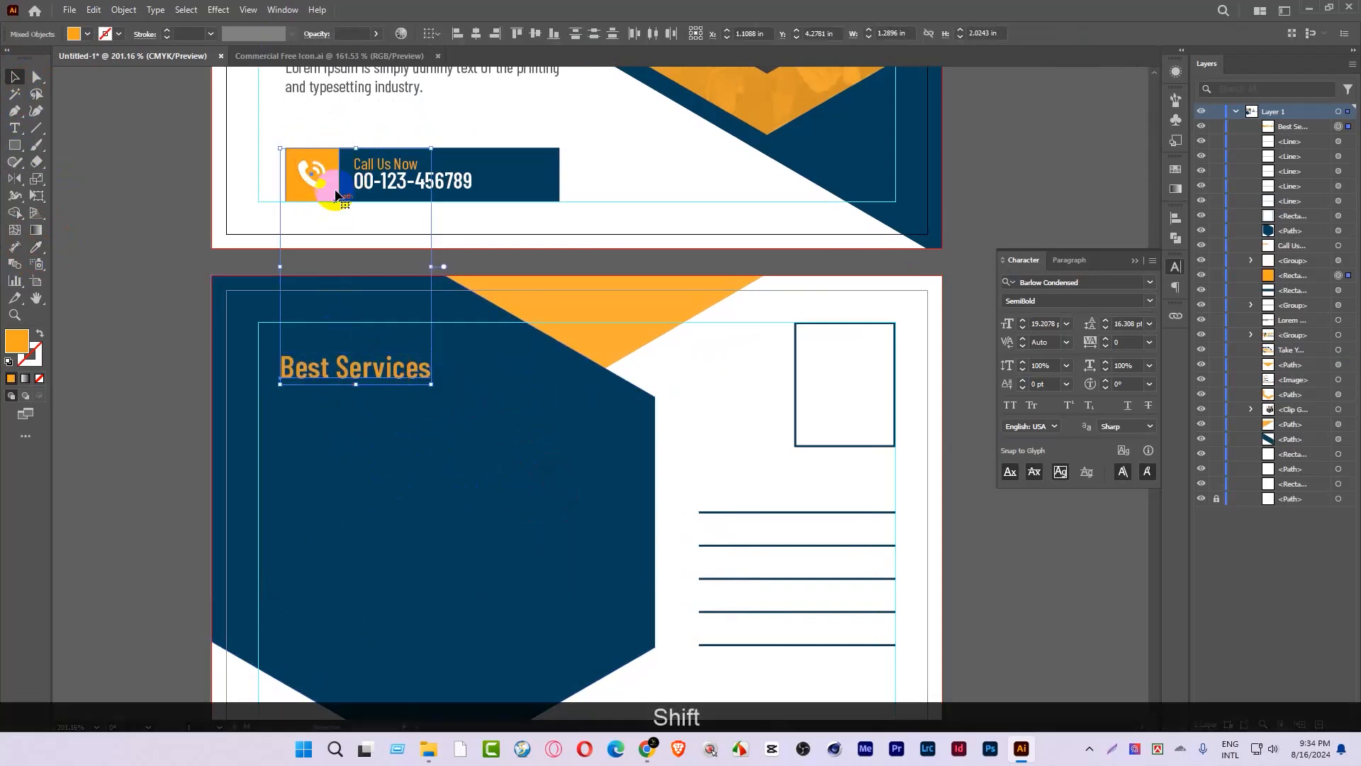
click(312, 174)
click(453, 34)
drag(586, 309, 459, 312)
click(292, 302)
drag(309, 306, 531, 453)
click(498, 310)
click(215, 297)
drag(396, 377, 298, 369)
drag(434, 429, 307, 523)
drag(300, 356, 440, 292)
Step: Duplicate the phone icon and its orange square below the "Best Services" heading and bring the copy to the front
click(443, 261)
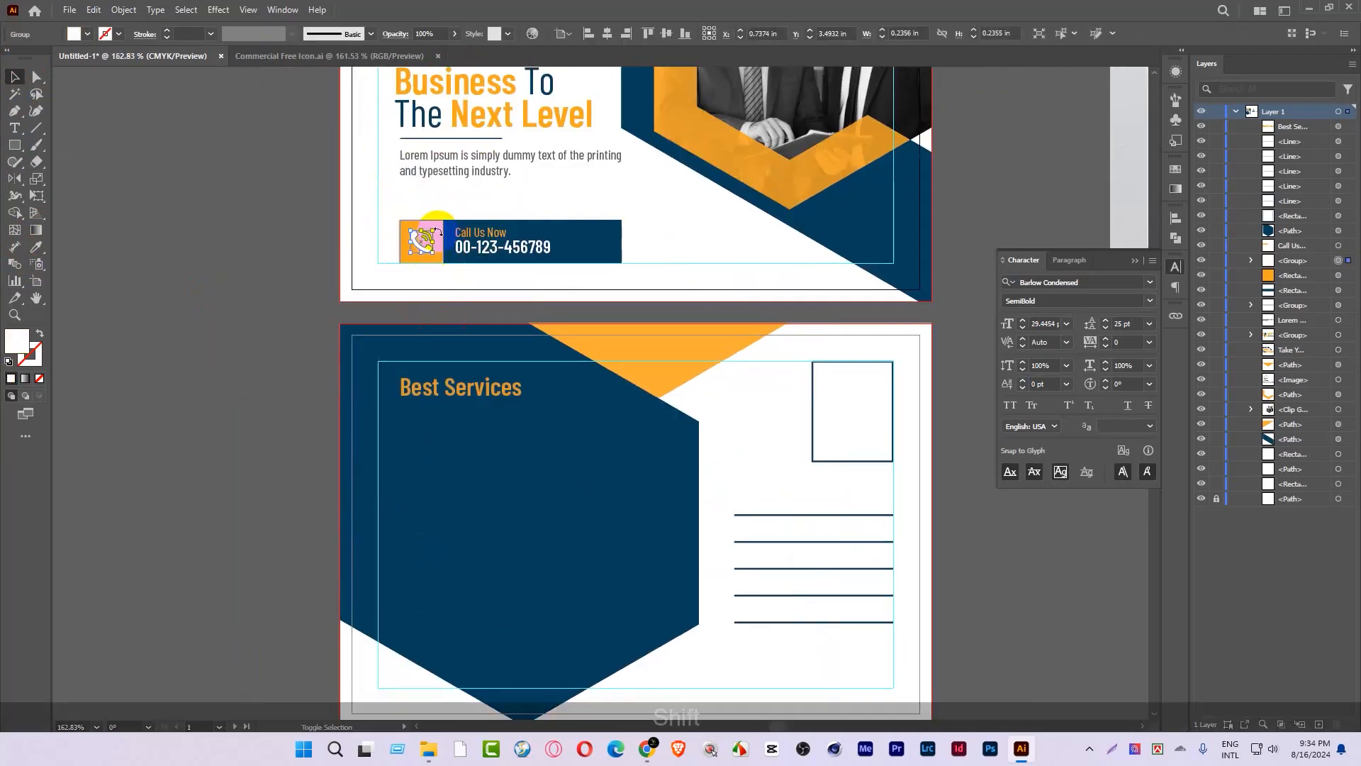
shift+click(441, 228)
drag(440, 229, 426, 424)
key(ctrl+shift+bracketright)
key(ctrl+space)
key(ctrl+space)
Step: Copy the "Best Services" heading beside the duplicated icon and change its text to "Graphic Design"
drag(426, 424, 469, 402)
click(193, 312)
key(ctrl+space)
triple_click(462, 393)
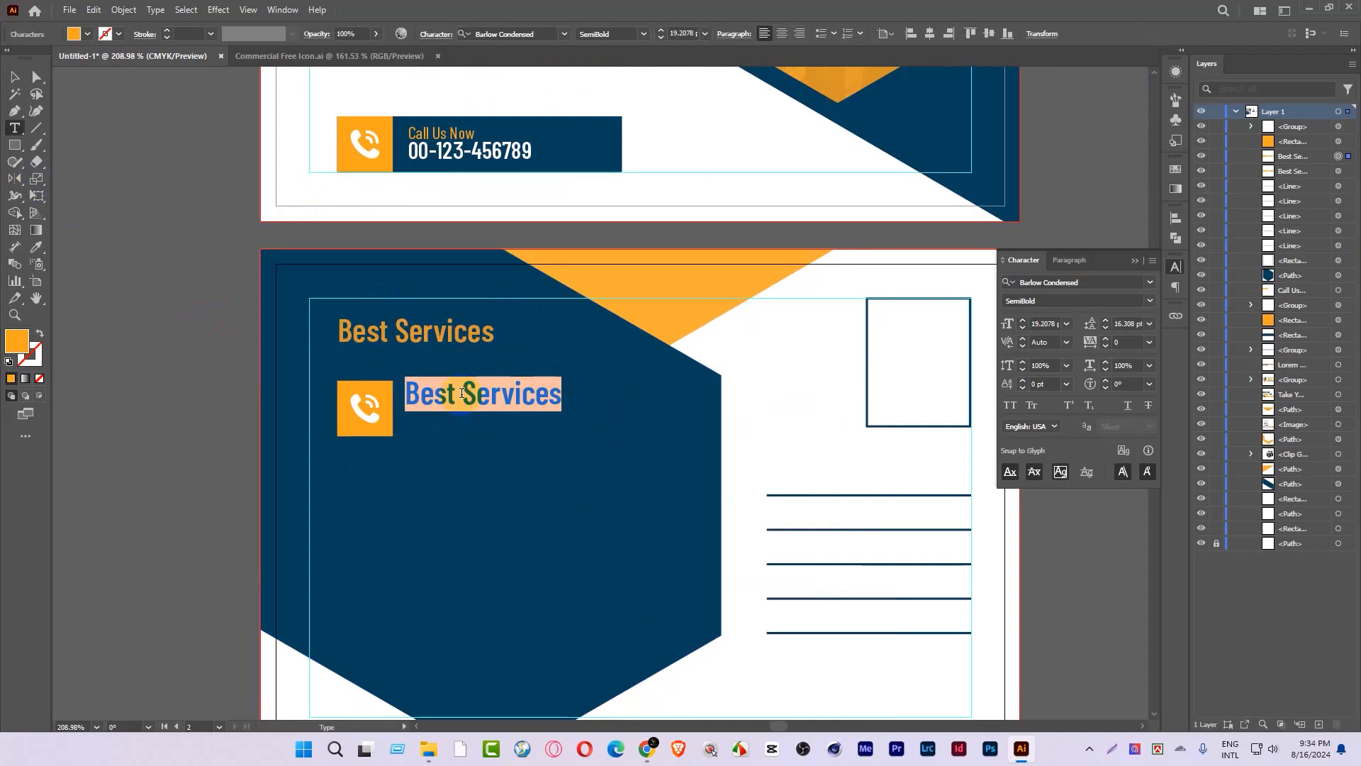
text(Graphic Design)
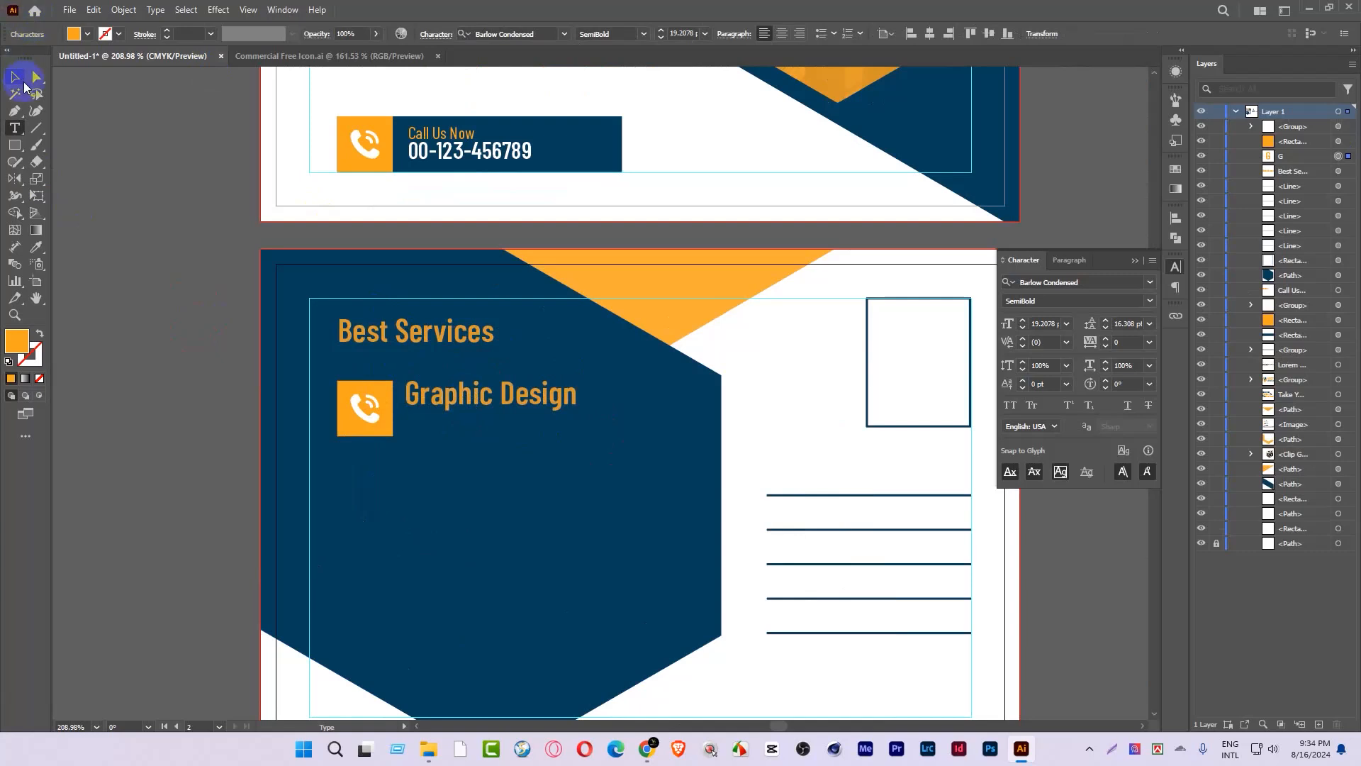
Step: Set the "Graphic Design" label to 8 pt and move it up level with the top of the icon square
click(23, 83)
click(662, 37)
click(661, 37)
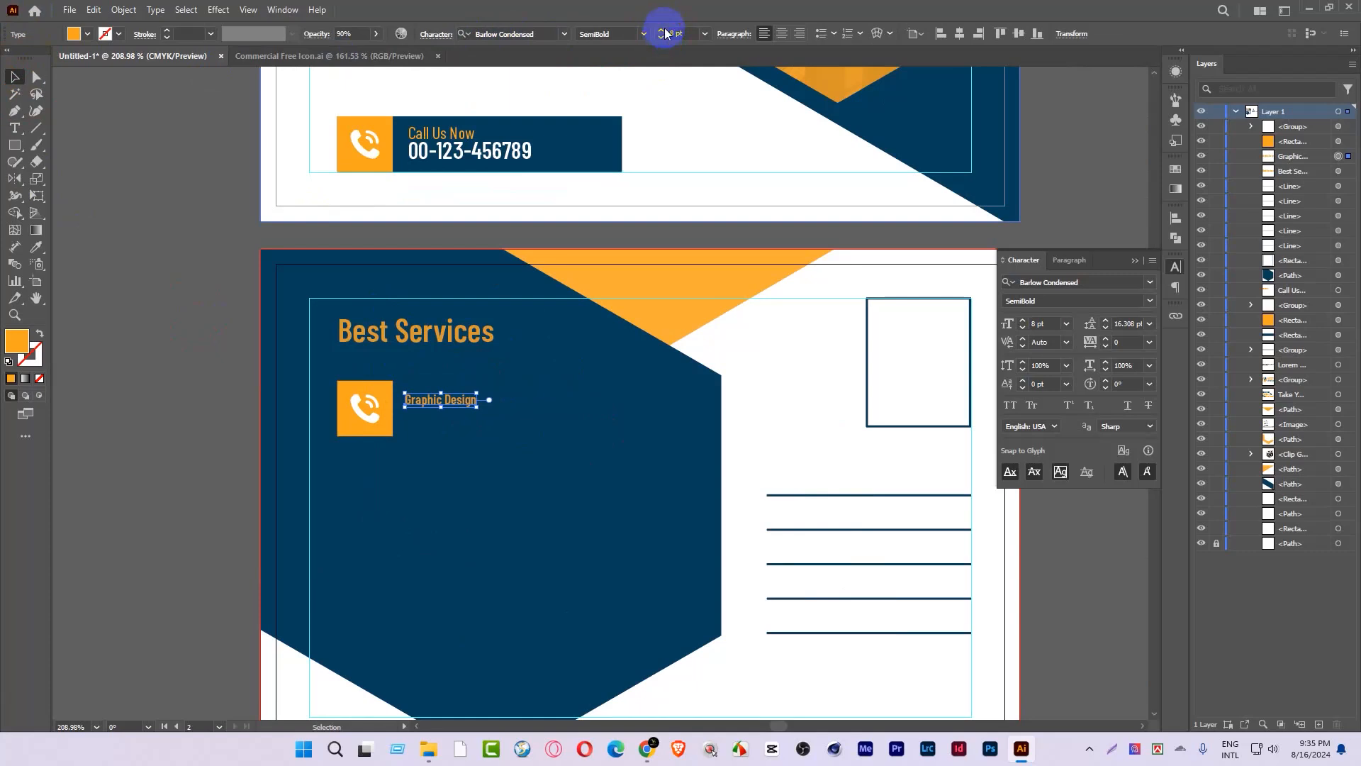
key(ctrl+plus)
drag(623, 367, 590, 317)
ctrl+click(434, 312)
drag(322, 305, 325, 310)
drag(516, 313, 128, 287)
drag(455, 353, 327, 368)
Step: Set the font size of the "Best Services" heading to 17 pt
click(350, 234)
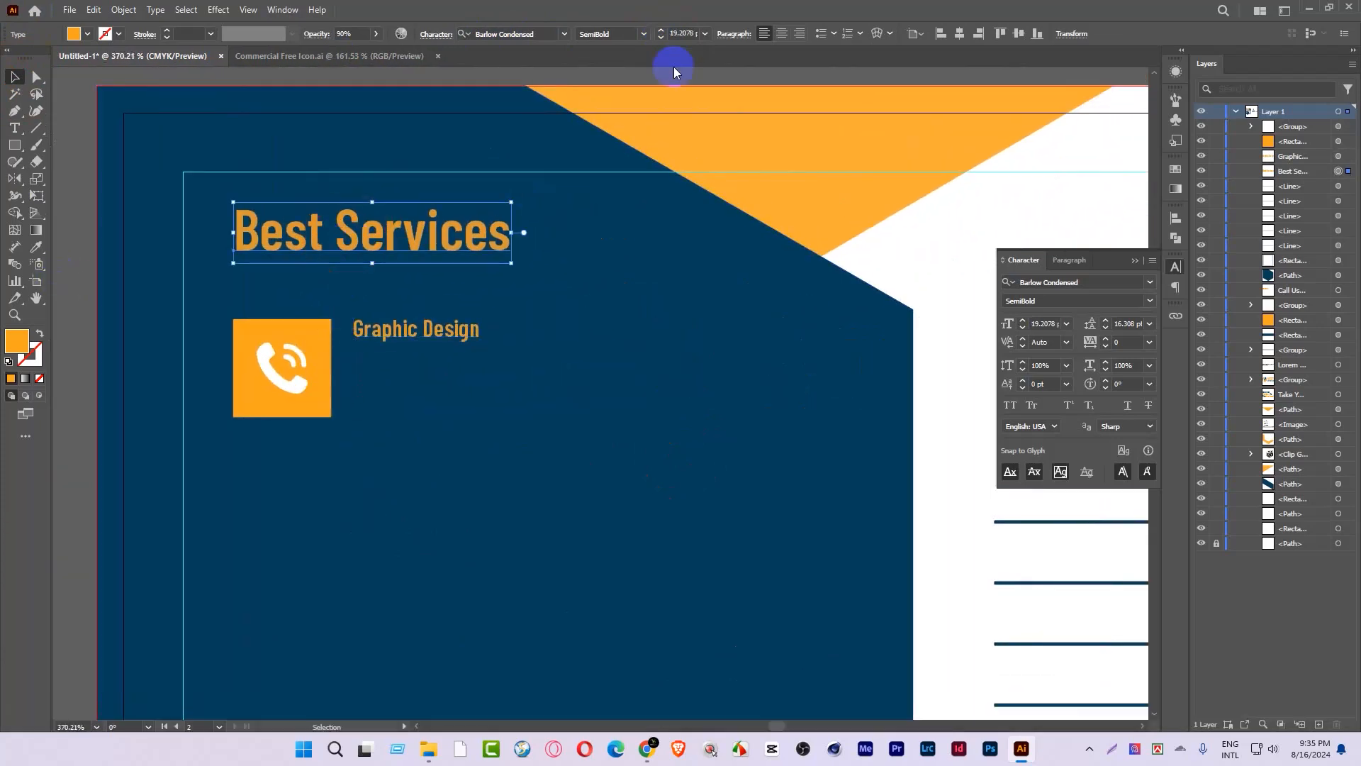
click(662, 36)
click(662, 36)
click(662, 36)
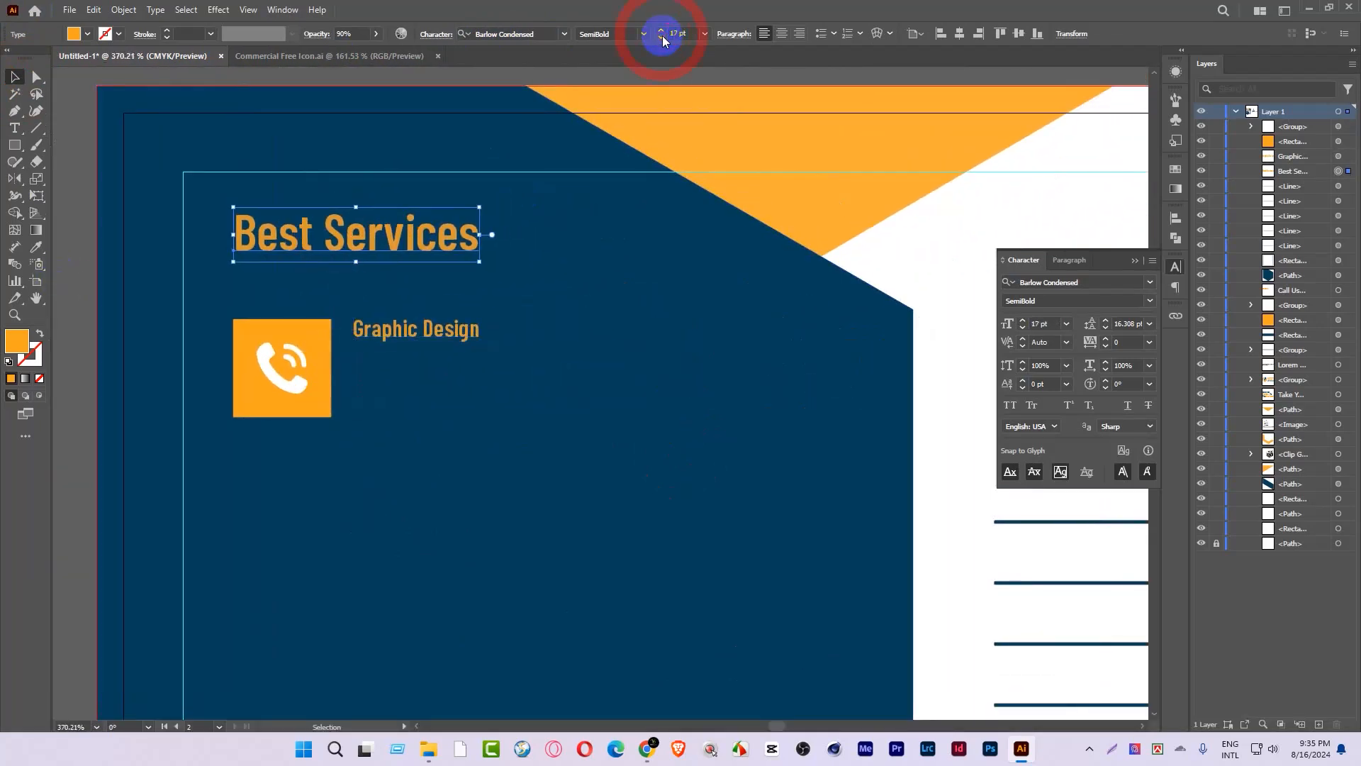
drag(663, 39, 399, 312)
Step: Set the font size of the "Graphic Design" label to 10 pt
click(439, 305)
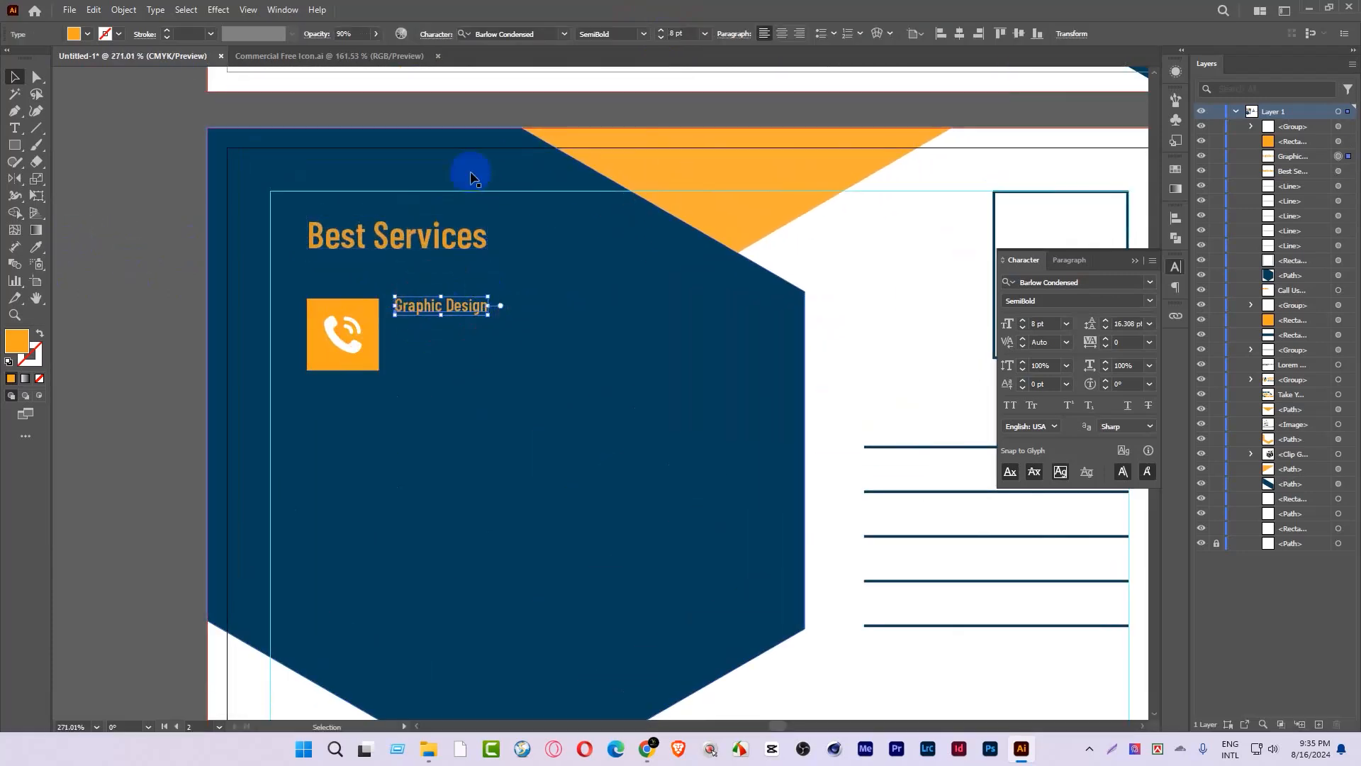
click(662, 32)
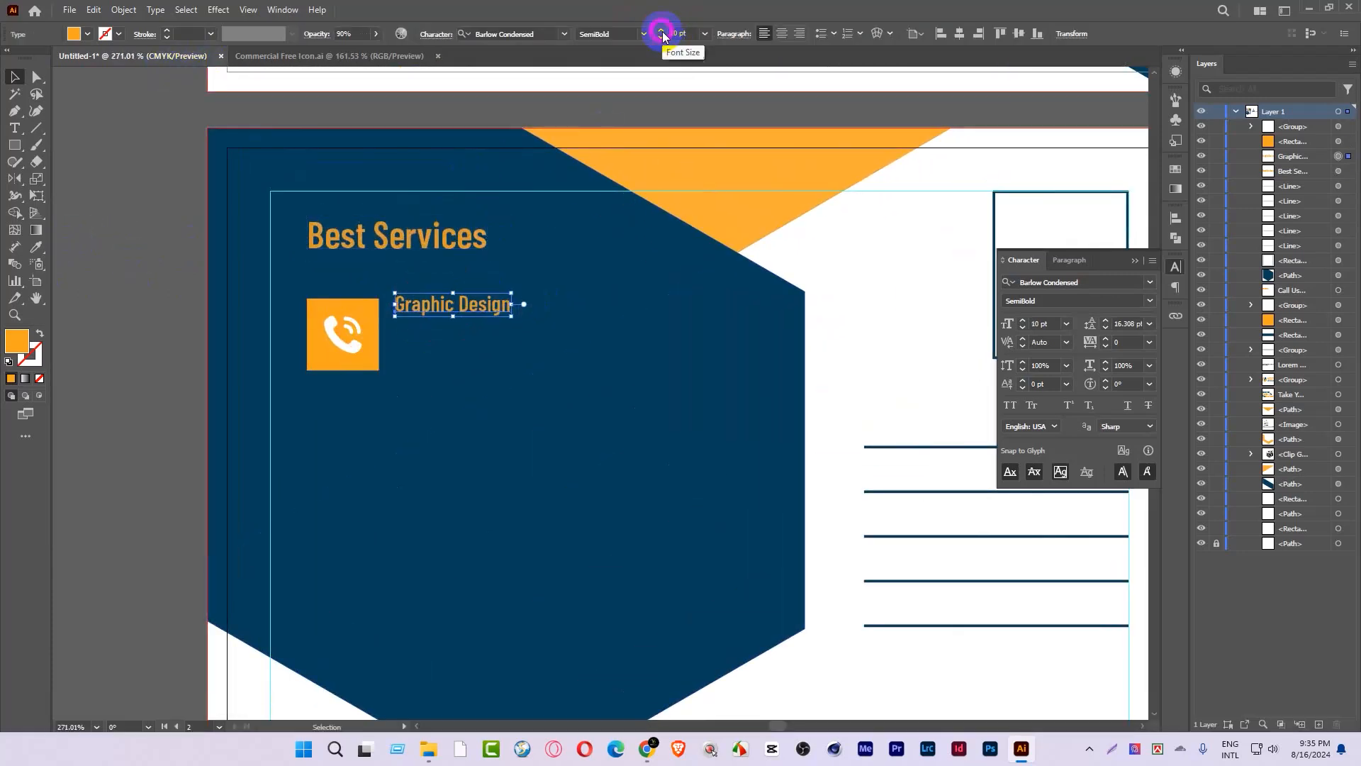
click(662, 31)
drag(474, 258, 489, 395)
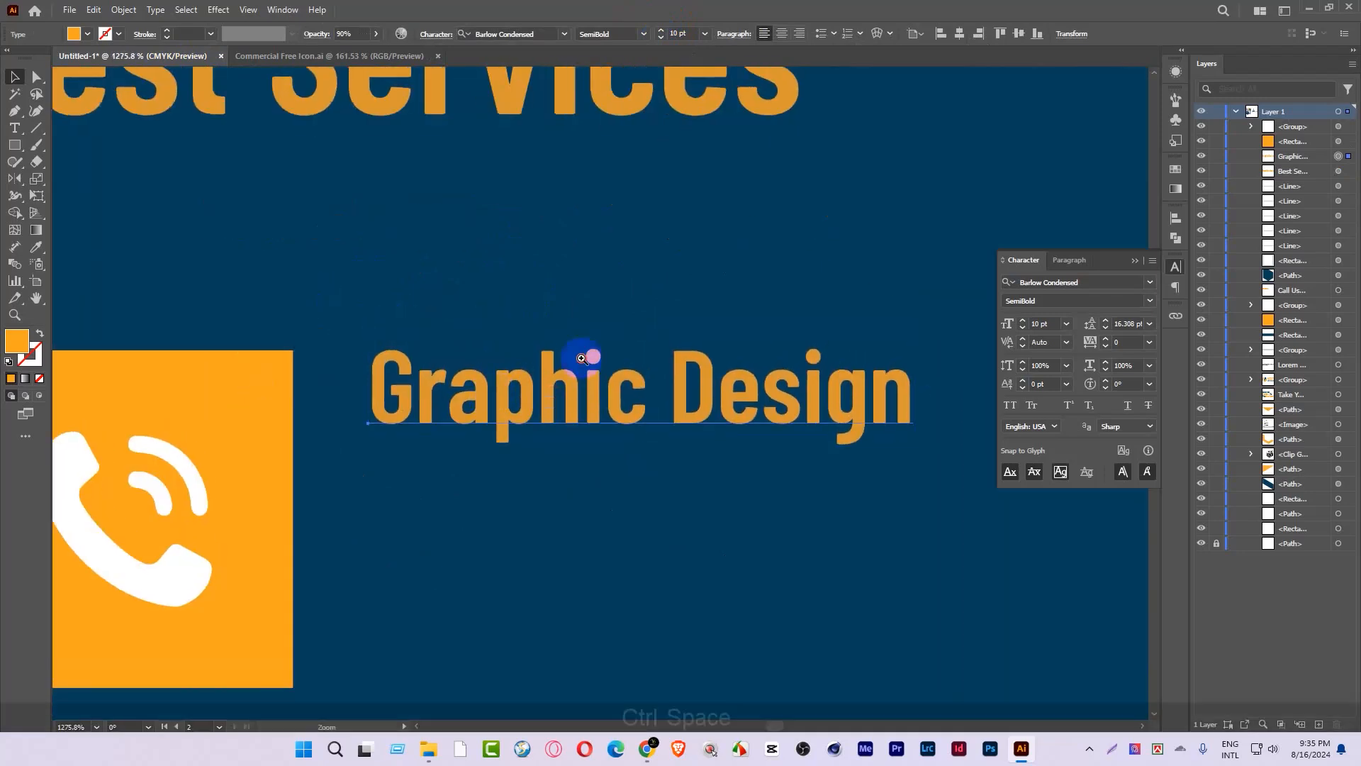
drag(580, 358, 331, 322)
drag(521, 370, 328, 352)
drag(572, 421, 470, 398)
drag(571, 355, 550, 400)
ctrl+alt+click(550, 400)
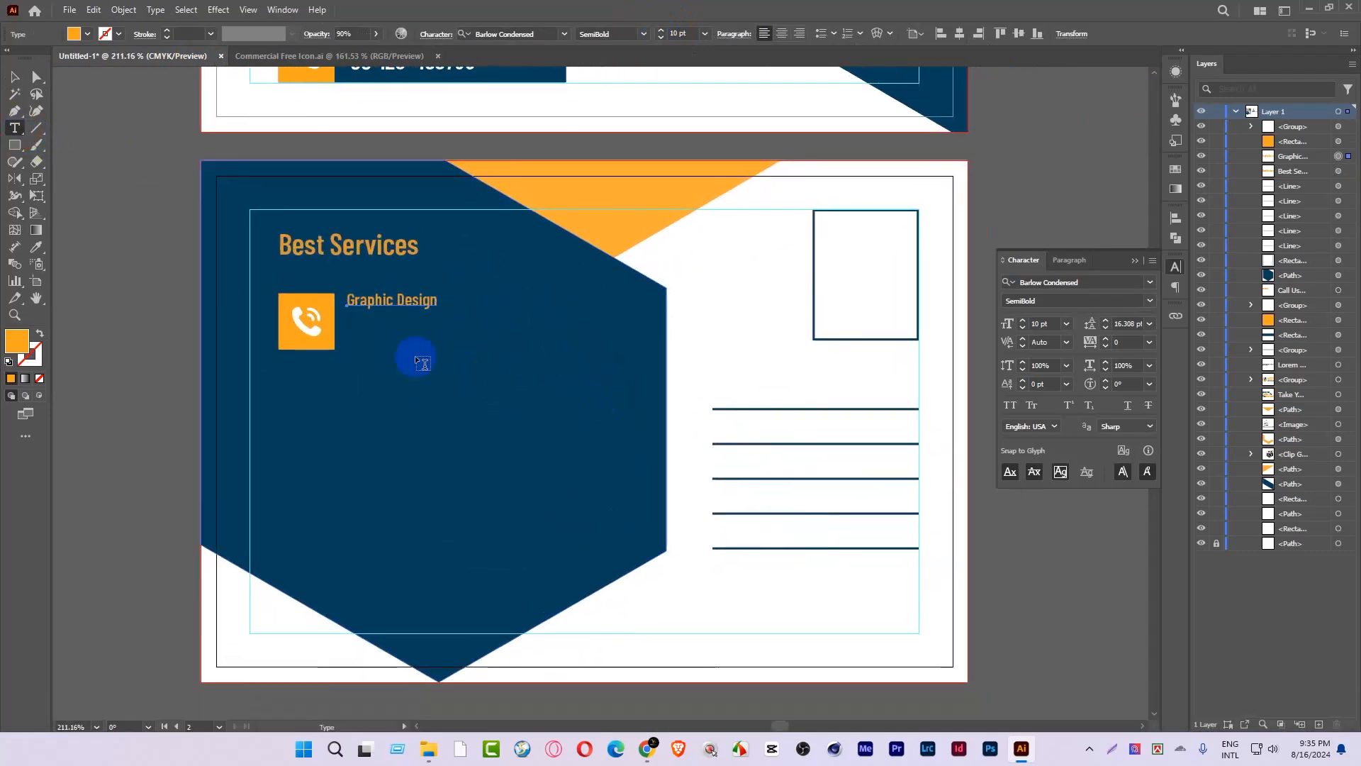
Step: Create a wide area text frame below the "Graphic Design" label and set its text to 8 pt
drag(350, 320, 608, 352)
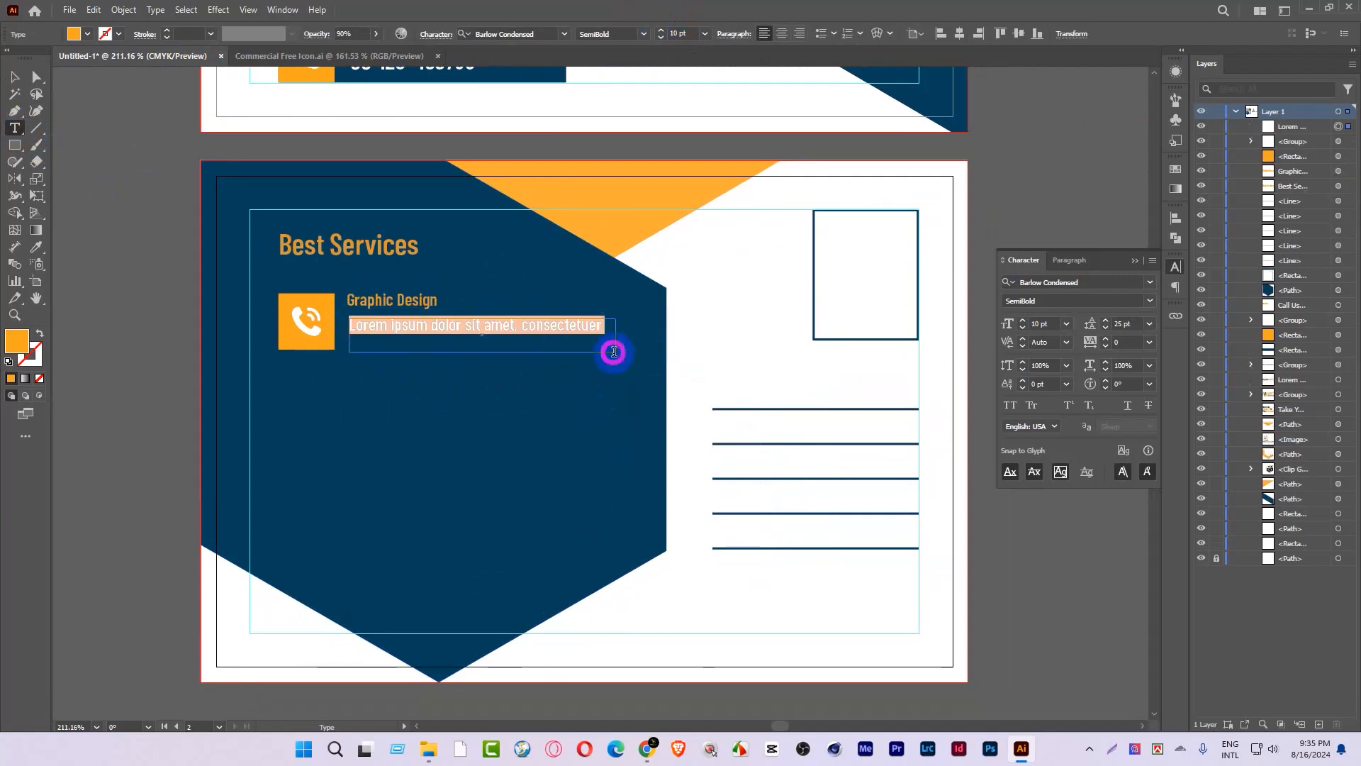
click(661, 39)
click(660, 39)
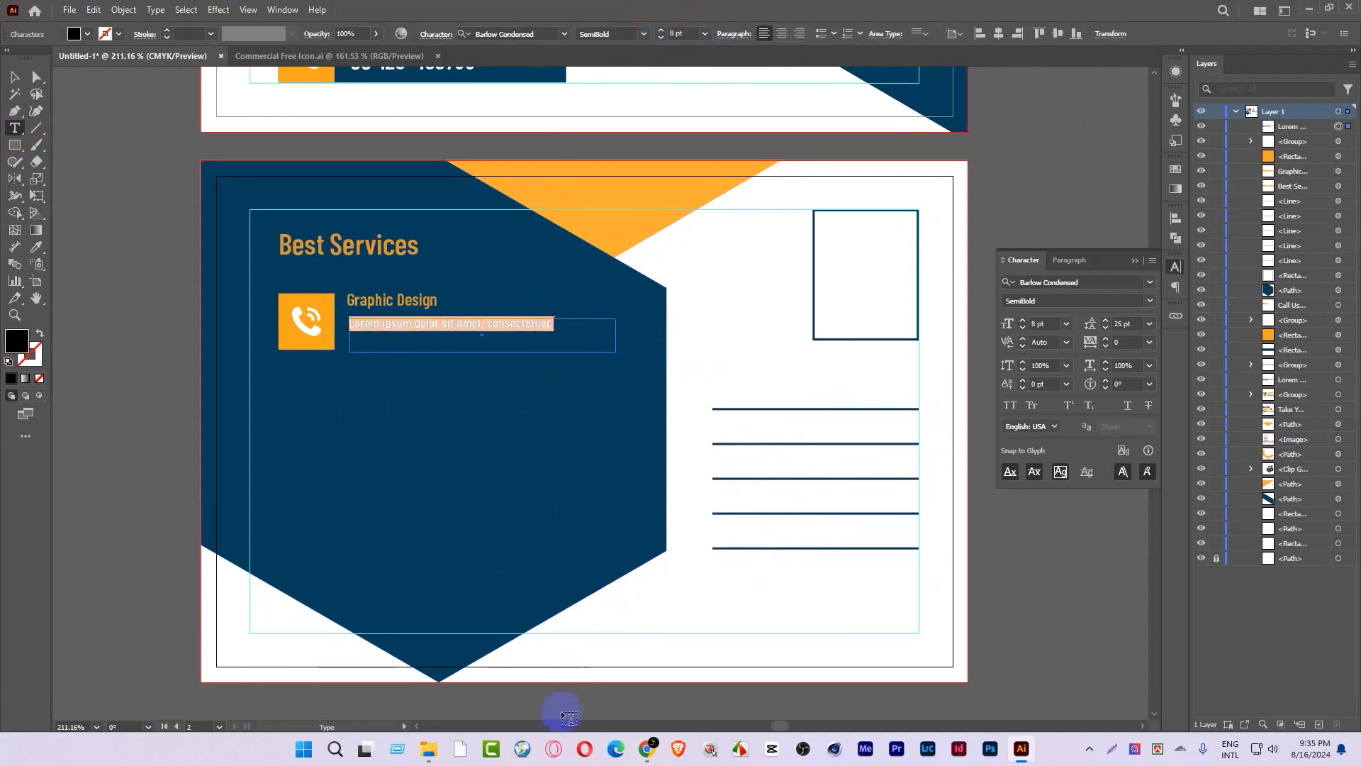
Step: Copy the second sentence of "What is Lorem Ipsum?" from lipsum.com in Chrome and paste it over the frame's placeholder in Illustrator
click(636, 752)
click(605, 391)
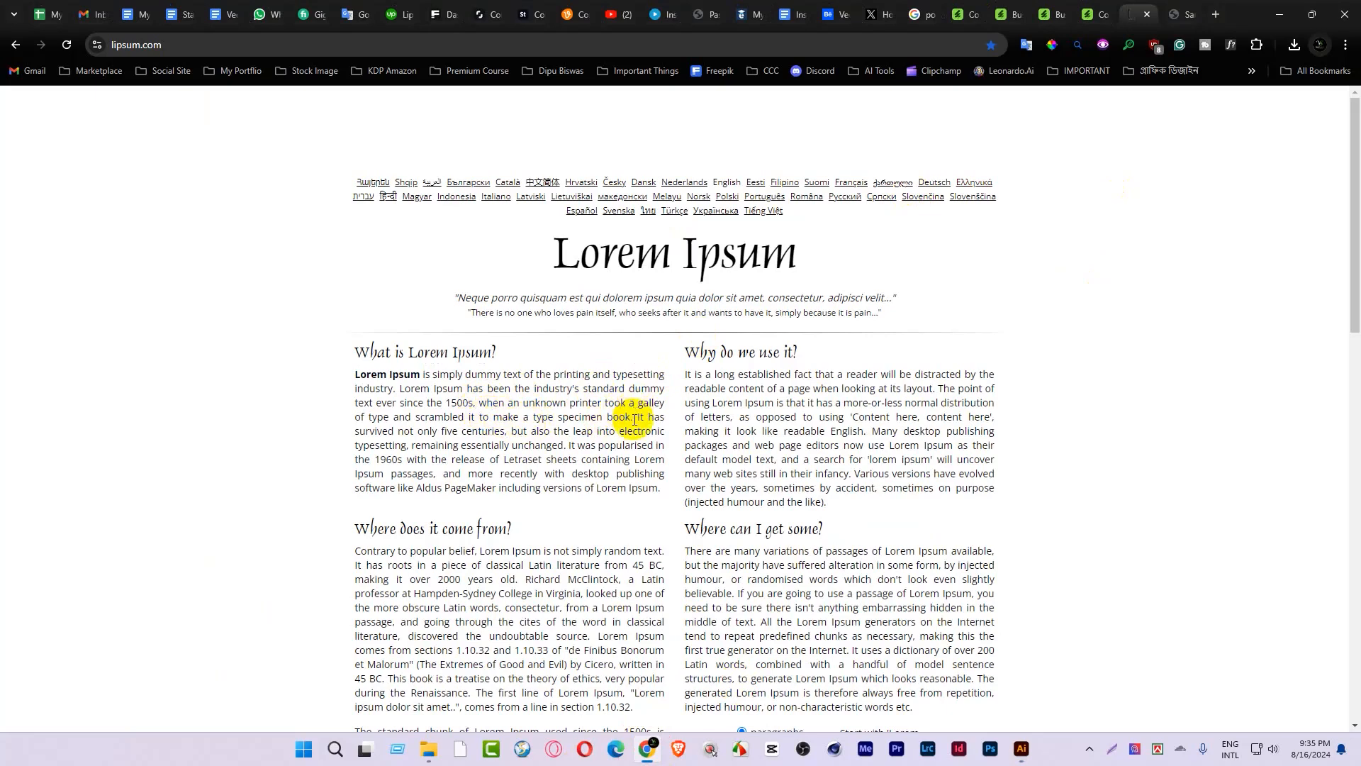
drag(428, 395, 640, 419)
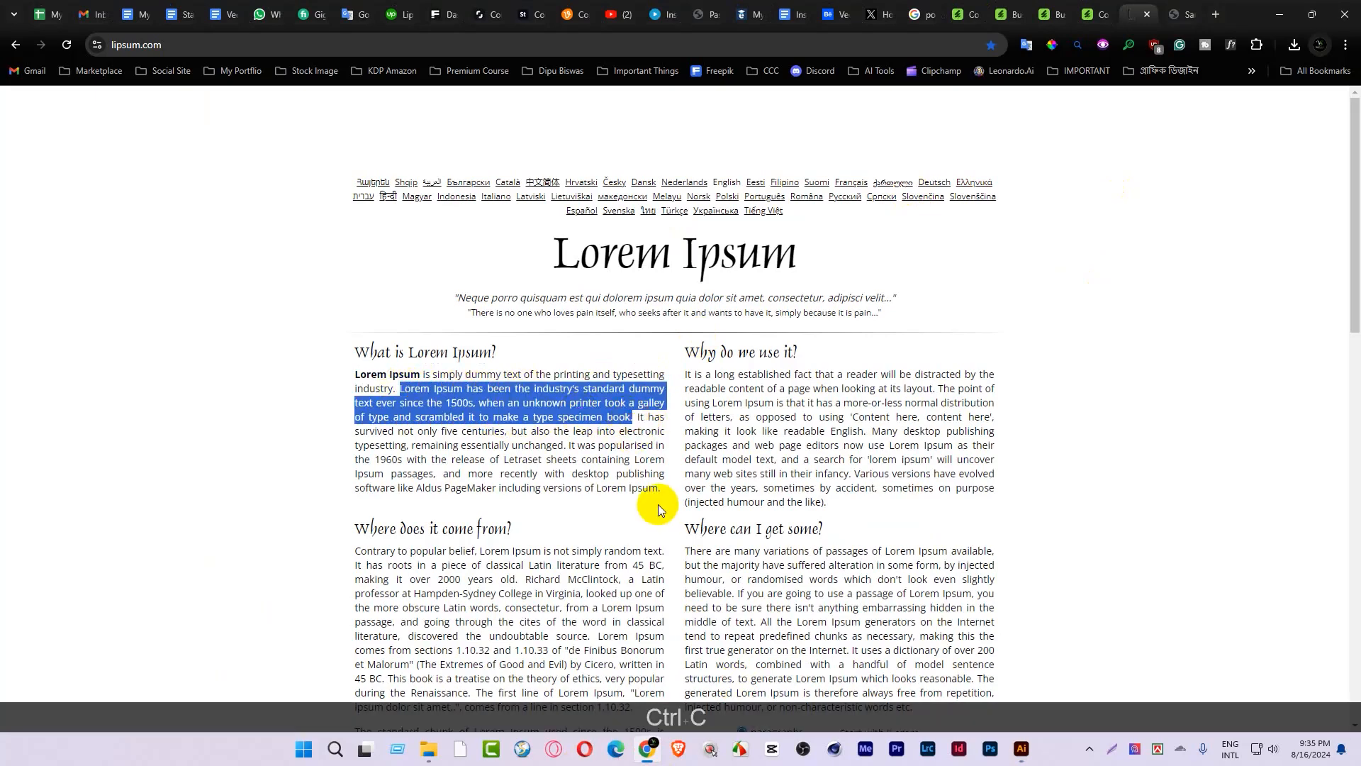
key(ctrl+c)
click(1034, 758)
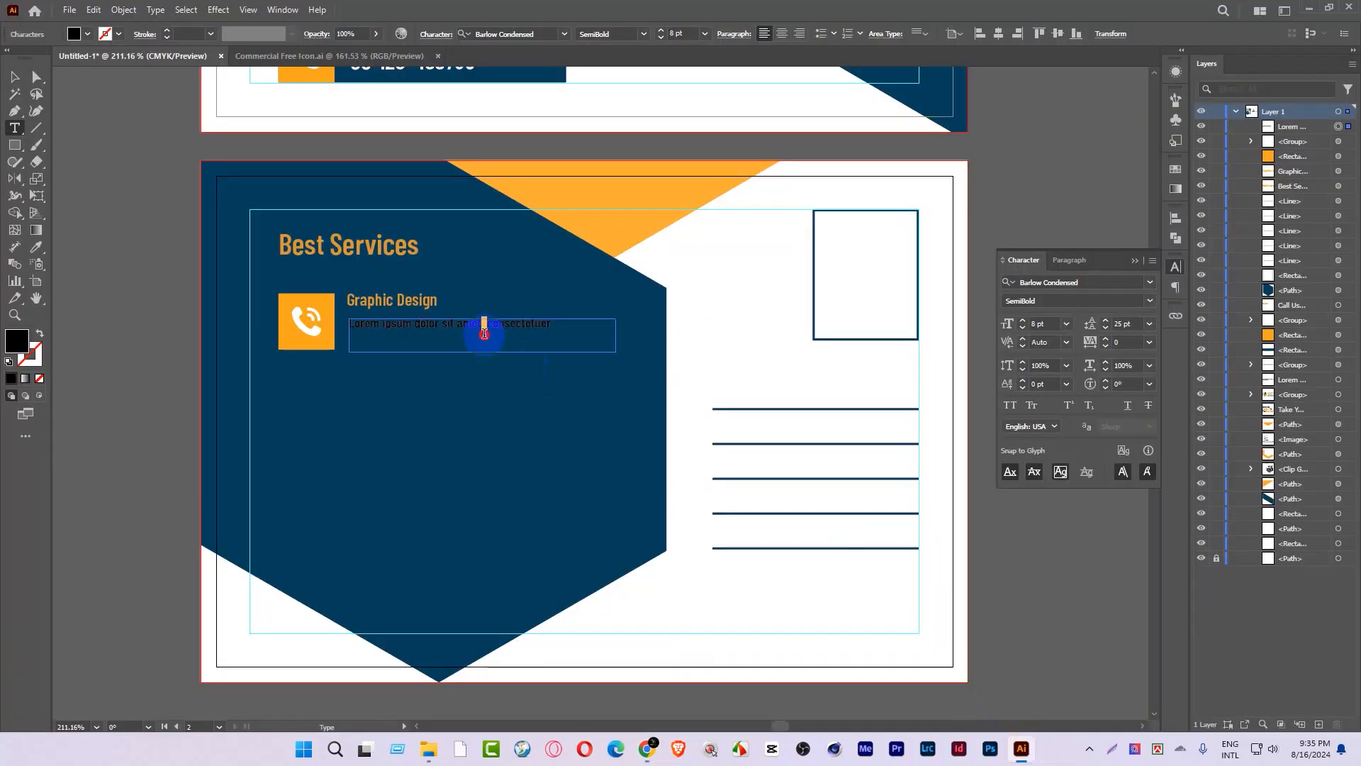
key(ctrl+v)
Step: Set the paragraph's leading to Auto and colour its text with the white of the card background
click(14, 77)
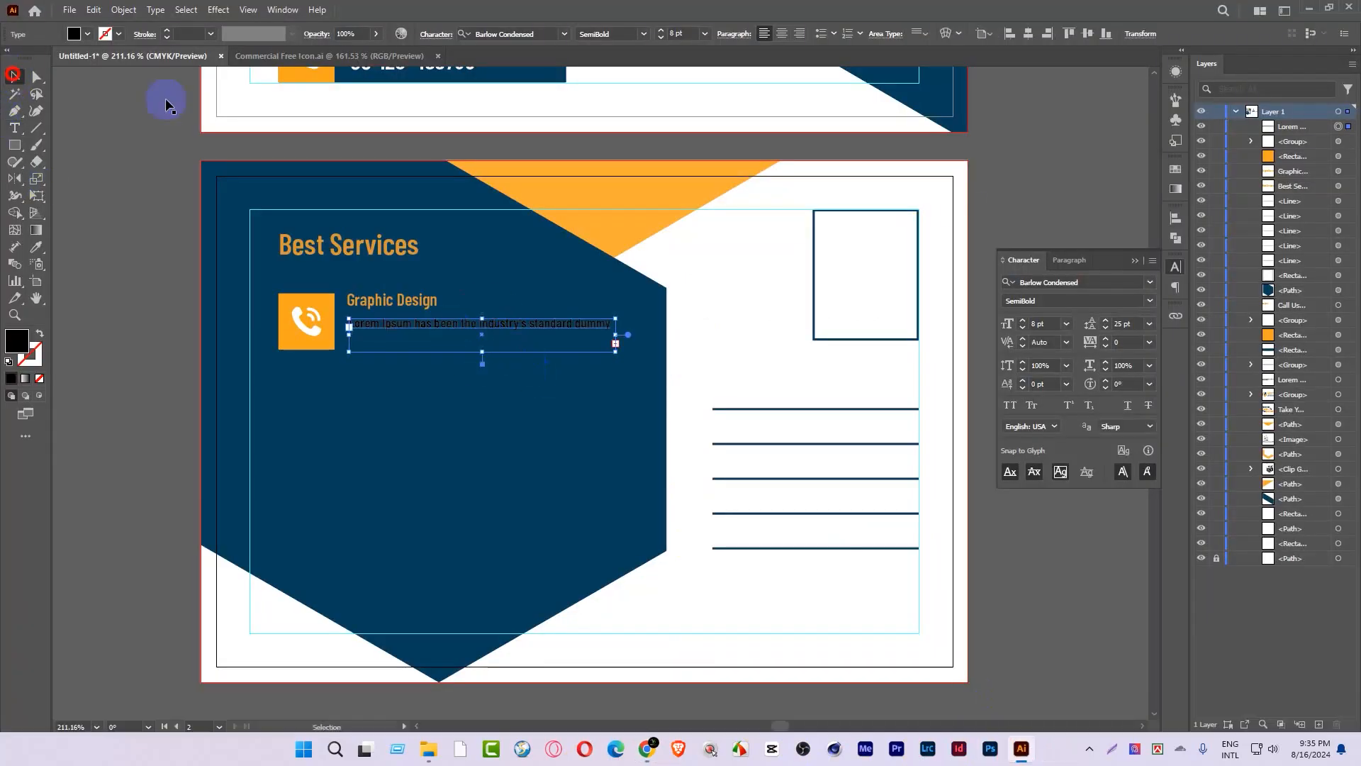
click(1149, 325)
click(1174, 360)
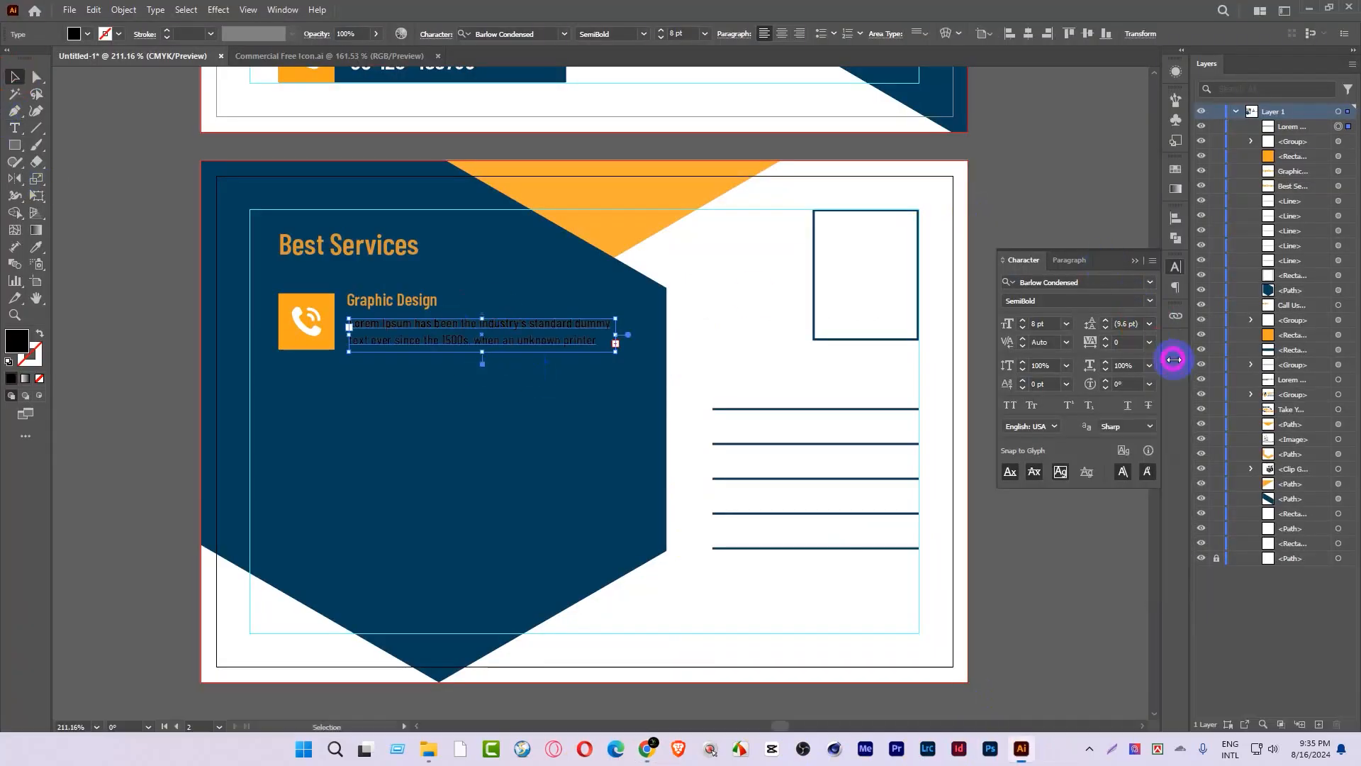
click(766, 307)
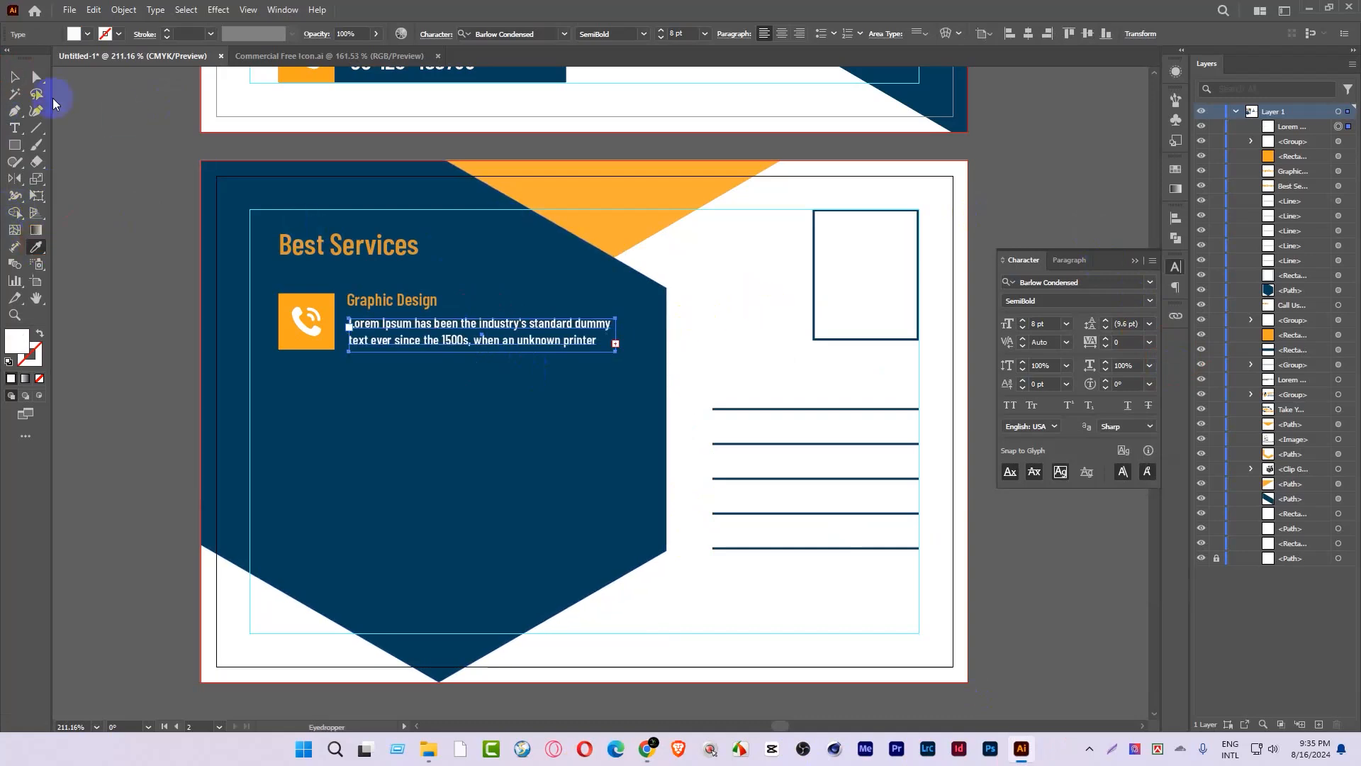
Step: Set the paragraph below "Graphic Design" in Onest Regular at 7 pt
click(20, 78)
click(556, 34)
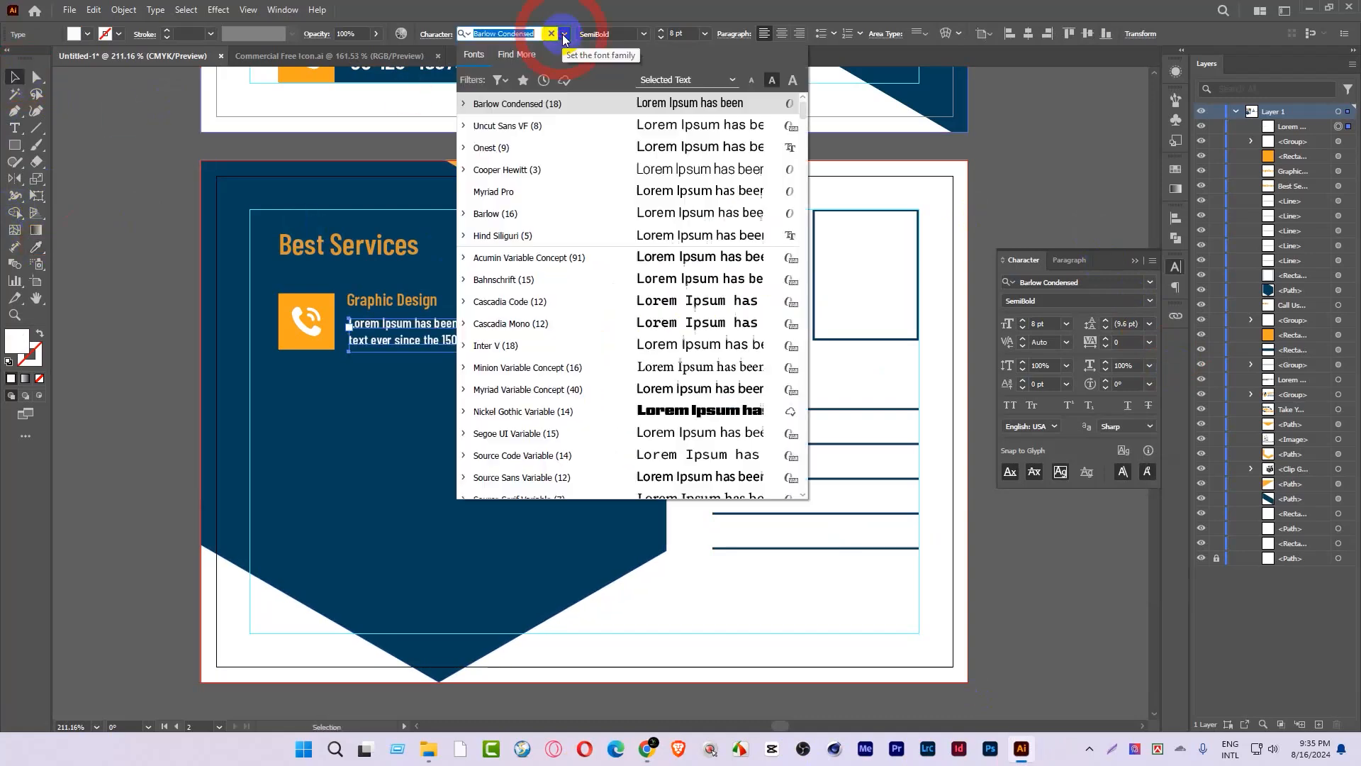
click(531, 143)
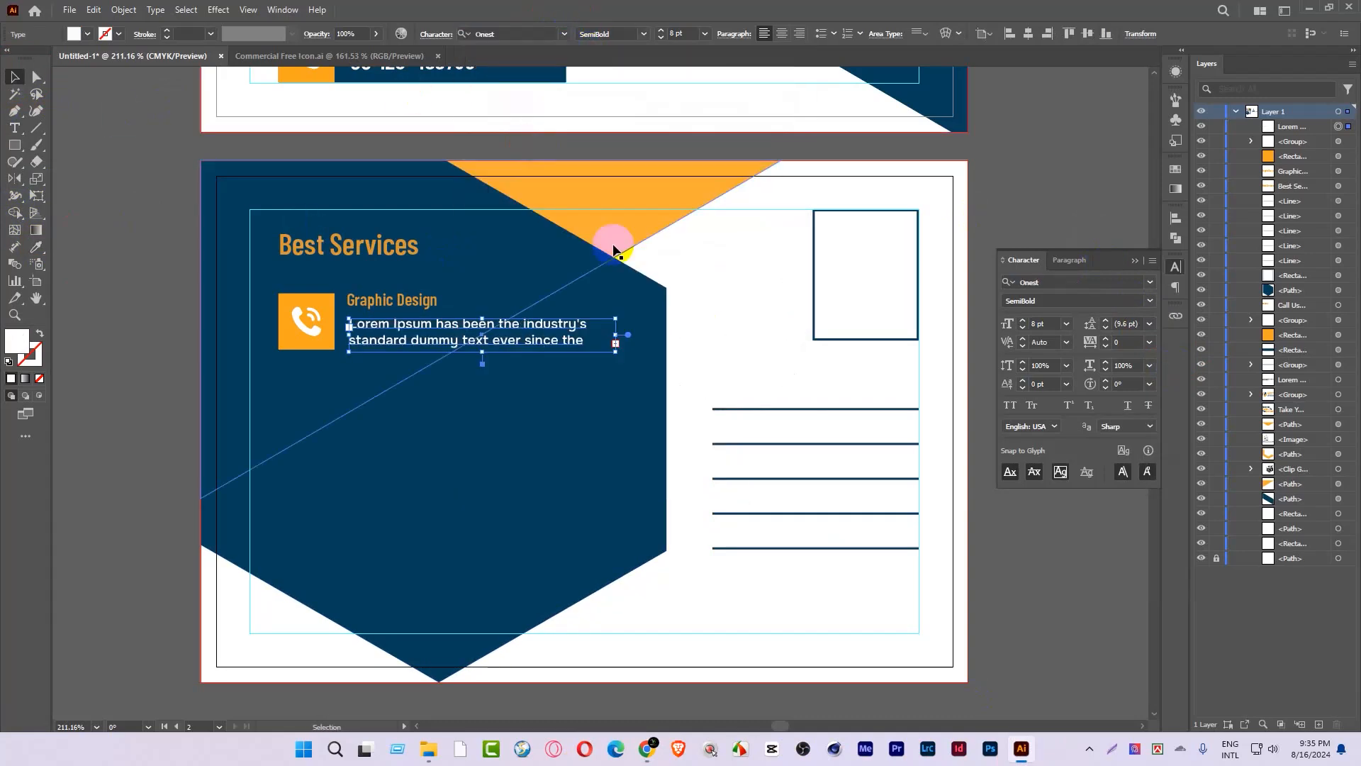
click(643, 34)
click(614, 88)
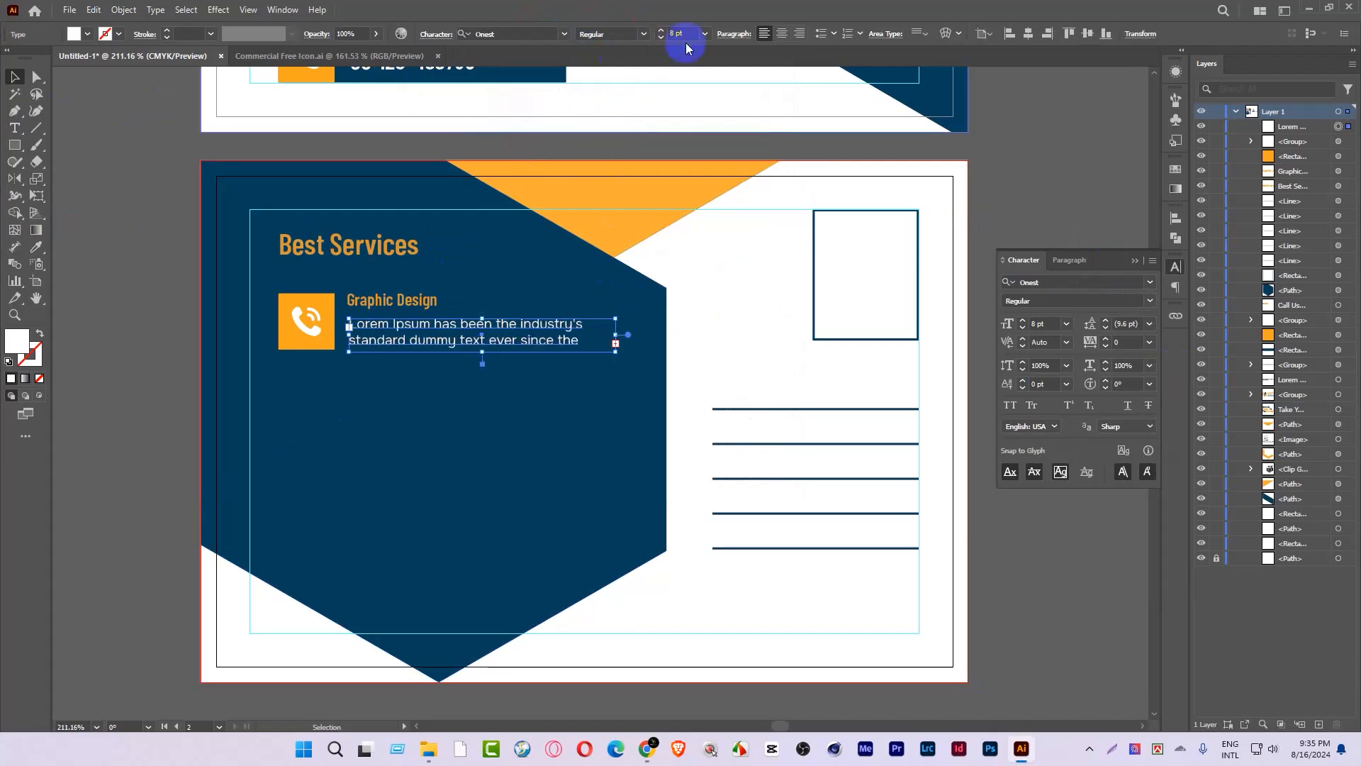
drag(586, 350, 679, 430)
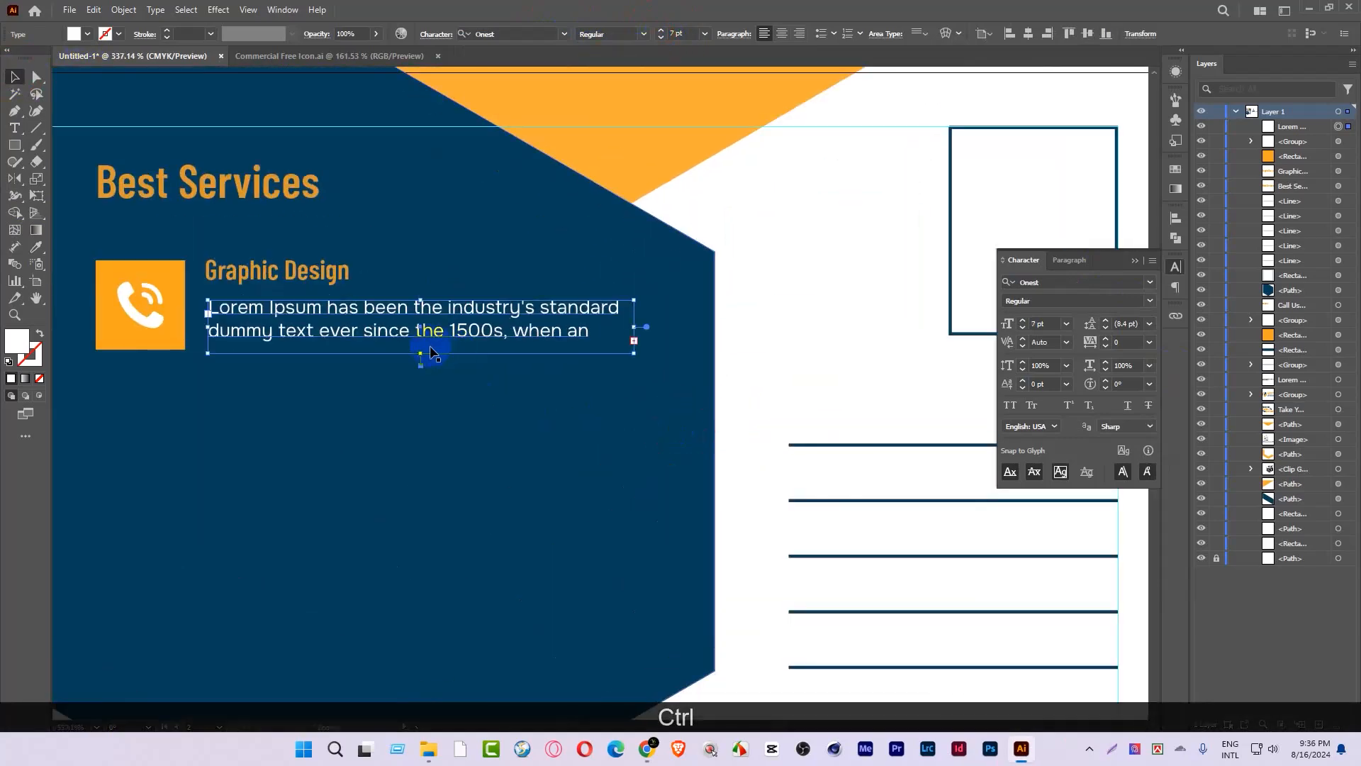
Step: Enlarge the paragraph's frame to three lines, nudge it up, and cut the text so it ends with "galley of type."
drag(421, 352, 608, 374)
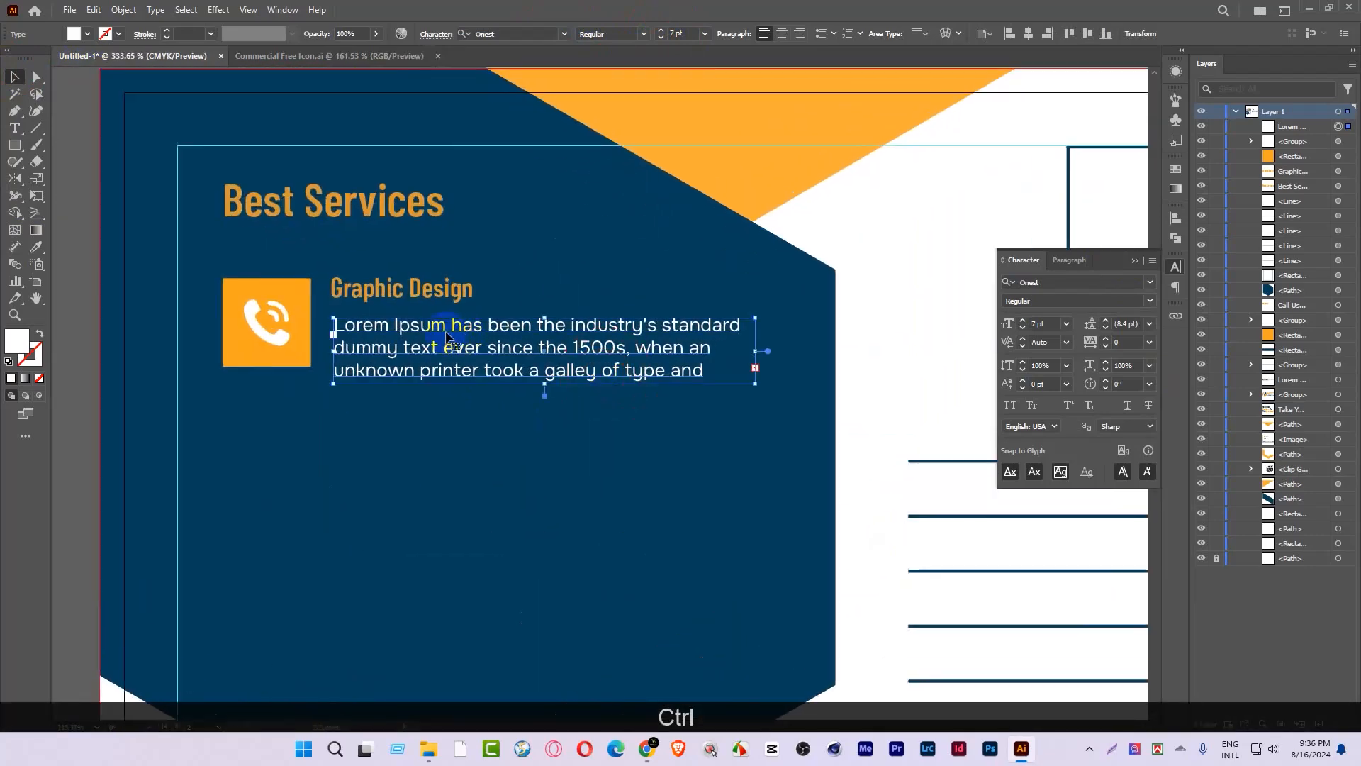
key(Up)
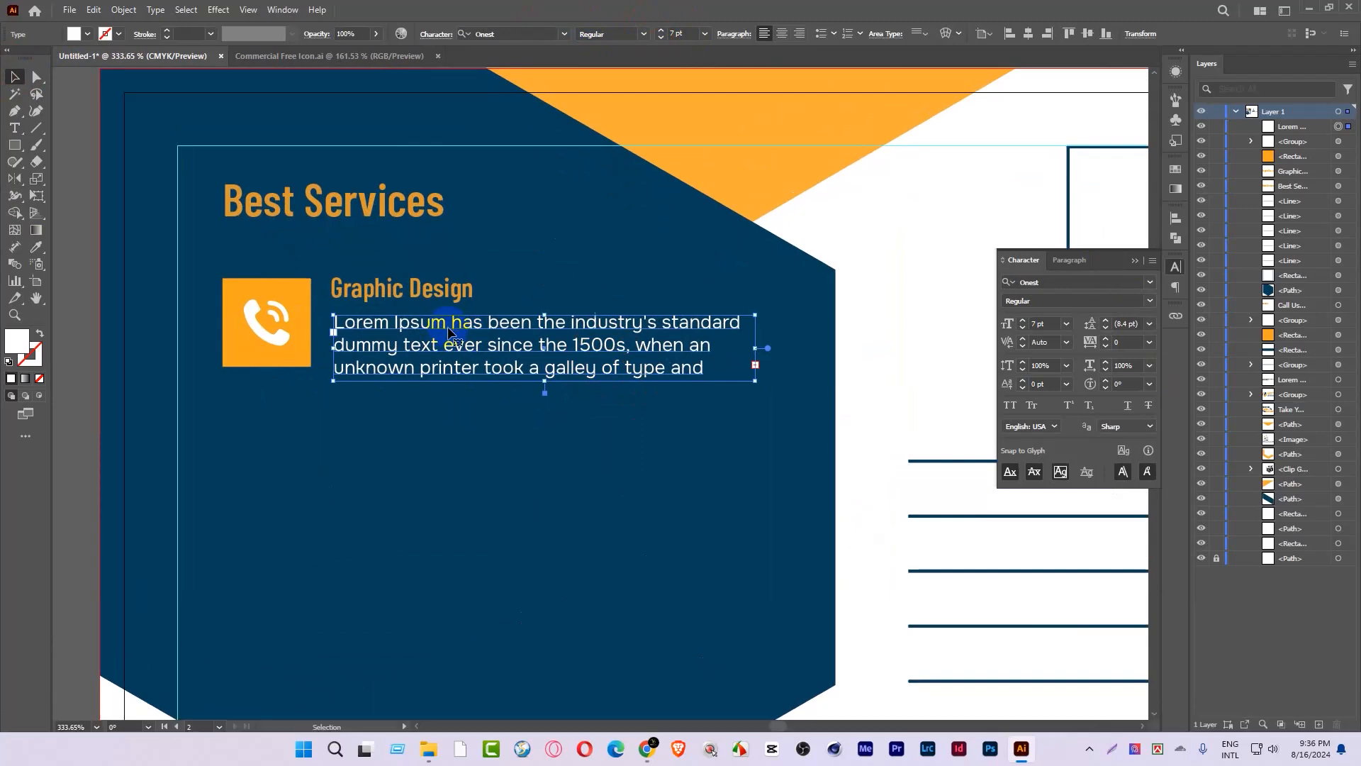
double_click(633, 371)
drag(664, 367, 880, 514)
key(Delete)
key(Delete)
key(Delete)
key(Delete)
key(Delete)
key(Delete)
key(Delete)
key(Delete)
key(Delete)
key(Delete)
key(Delete)
key(Delete)
key(Delete)
key(Delete)
key(Delete)
key(Delete)
key(Delete)
key(Delete)
key(Delete)
key(Delete)
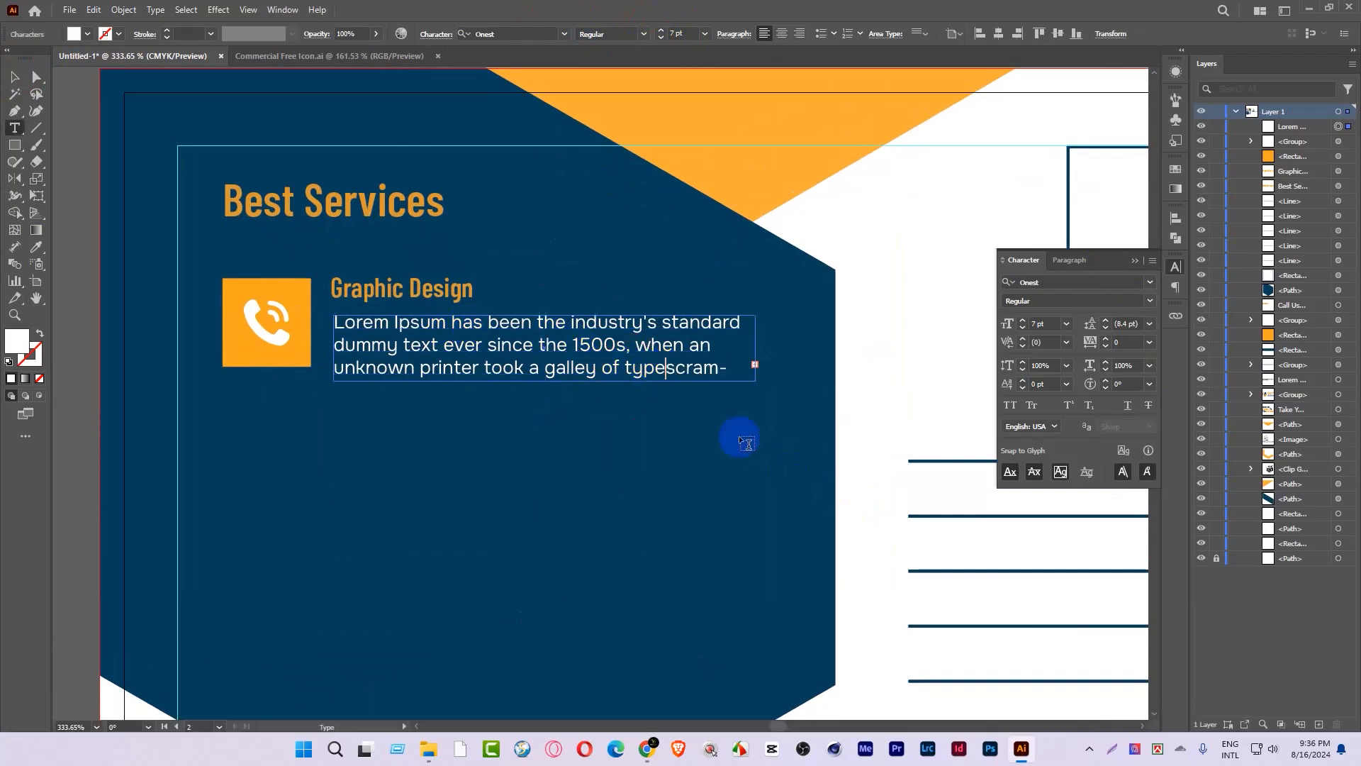
key(Delete)
key(Delete)
key(Delete)
key(Delete)
key(Delete)
key(Delete)
key(Delete)
key(Delete)
key(Delete)
key(Delete)
key(Delete)
key(Delete)
key(Delete)
key(Delete)
key(Delete)
key(Delete)
key(Delete)
key(Delete)
key(Delete)
key(Delete)
text(.)
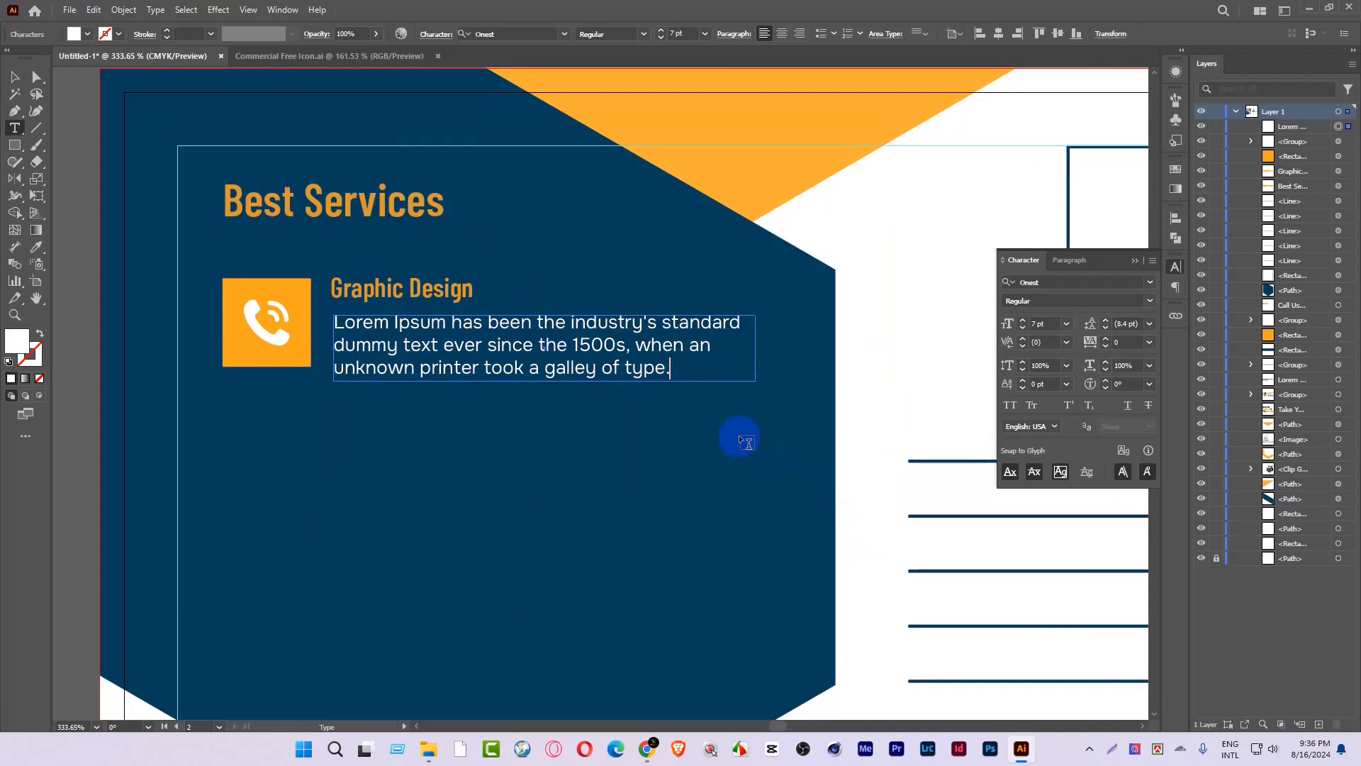
Step: Align the paragraph's left edge with the "Graphic Design" heading
click(15, 76)
drag(764, 363, 728, 411)
key(ctrl+space)
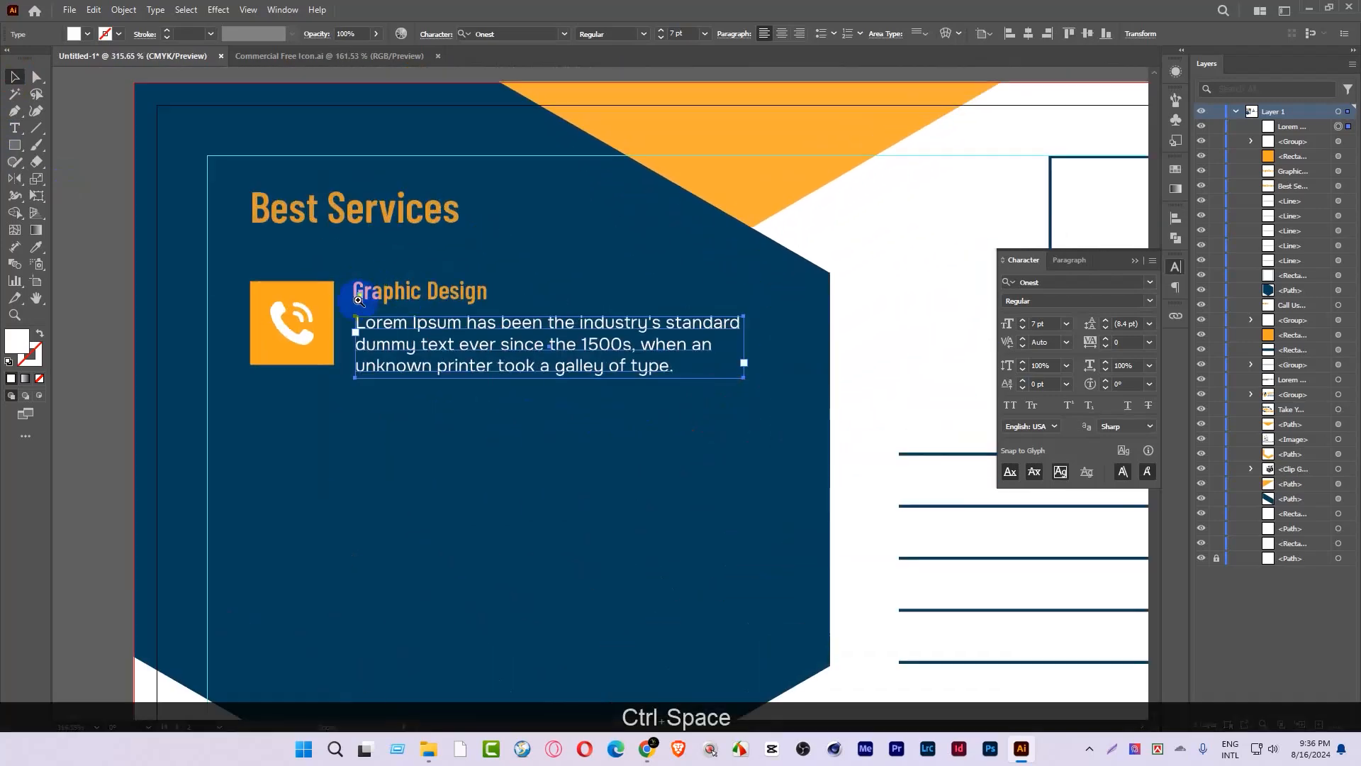
click(382, 289)
shift+click(399, 316)
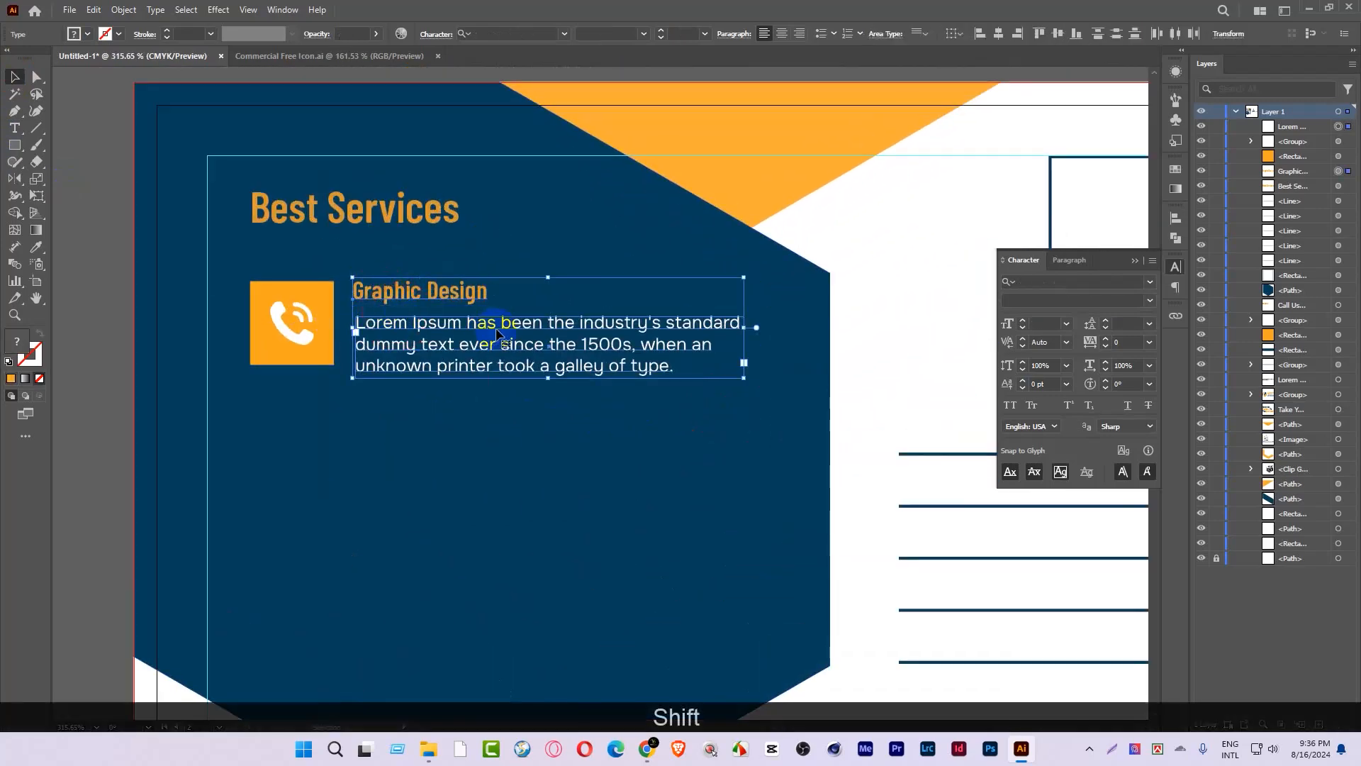
click(984, 39)
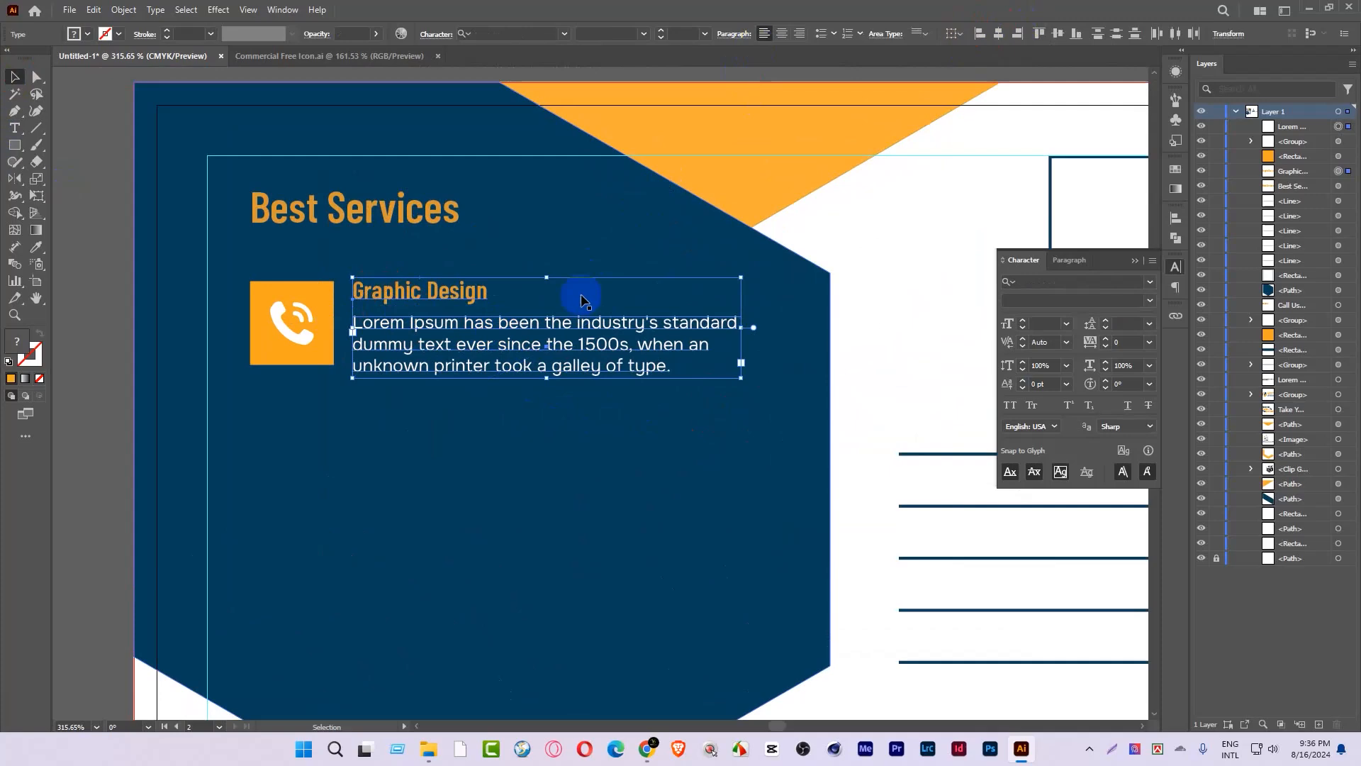
Step: Tighten the paragraph's leading to 8 pt and adjust its frame height to the text
click(640, 328)
click(640, 328)
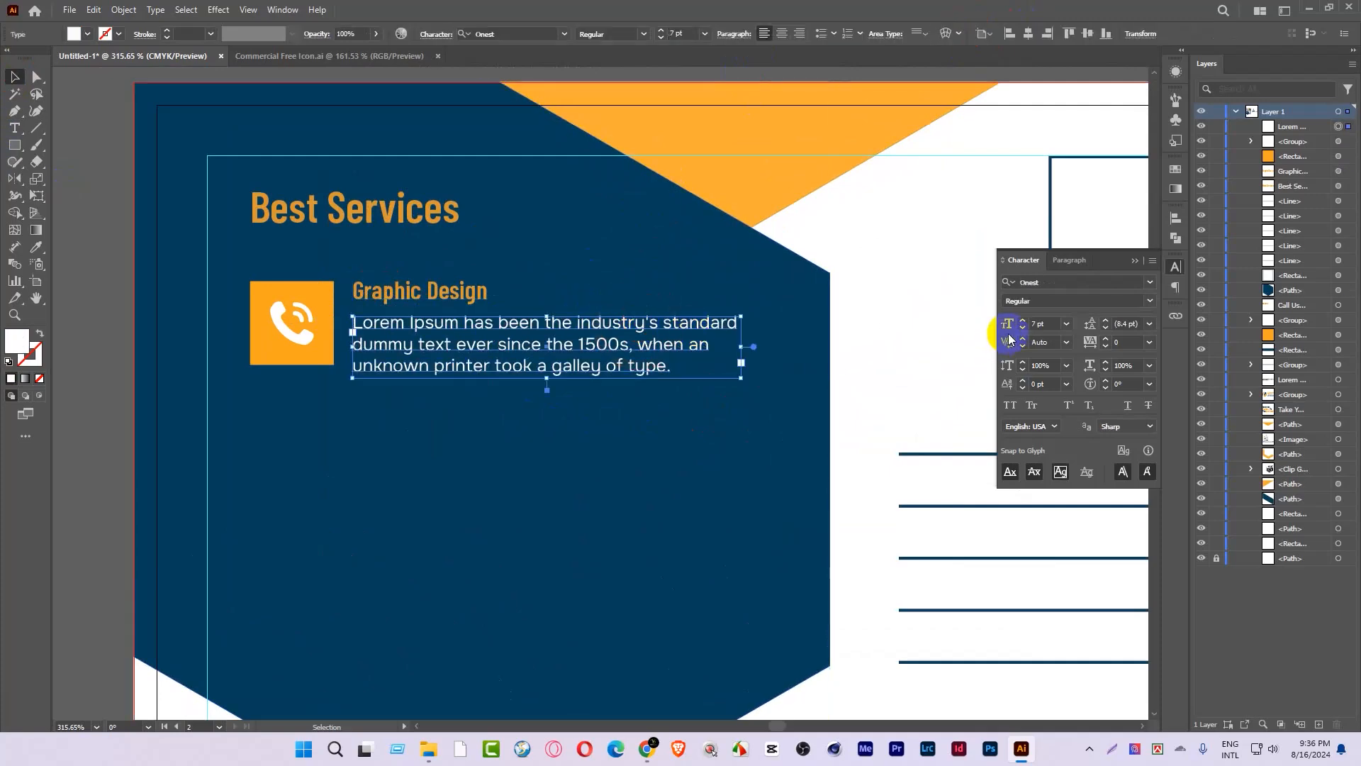
click(1107, 328)
click(1107, 328)
key(ctrl+space)
mouse_move(570, 349)
mouse_down()
mouse_move(338, 338)
mouse_move(476, 375)
mouse_move(582, 372)
mouse_up()
click(1106, 320)
key(ctrl+space)
drag(616, 323, 641, 383)
drag(545, 380, 544, 379)
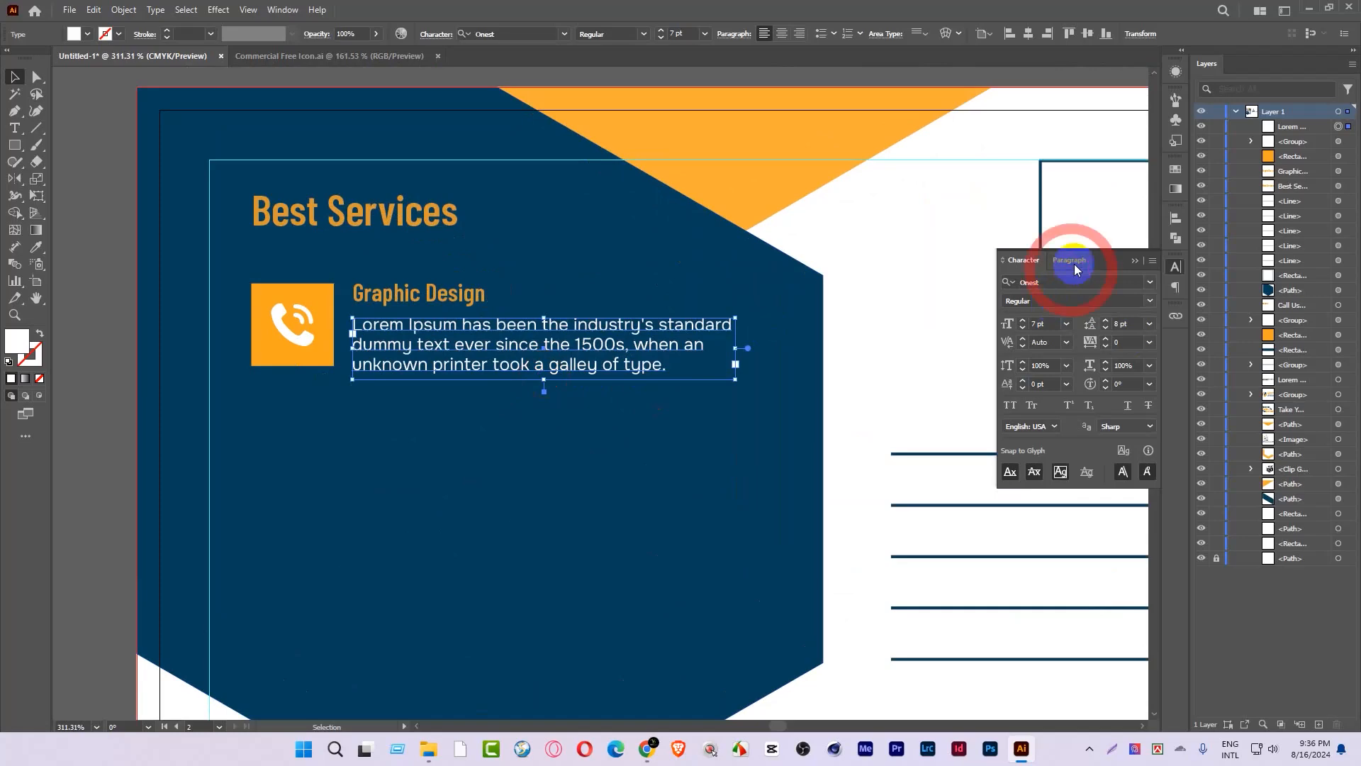
Step: Justify the paragraph with its last line aligned left
click(1070, 263)
click(1078, 284)
key(ctrl+space)
drag(663, 348, 650, 382)
key(ctrl+space)
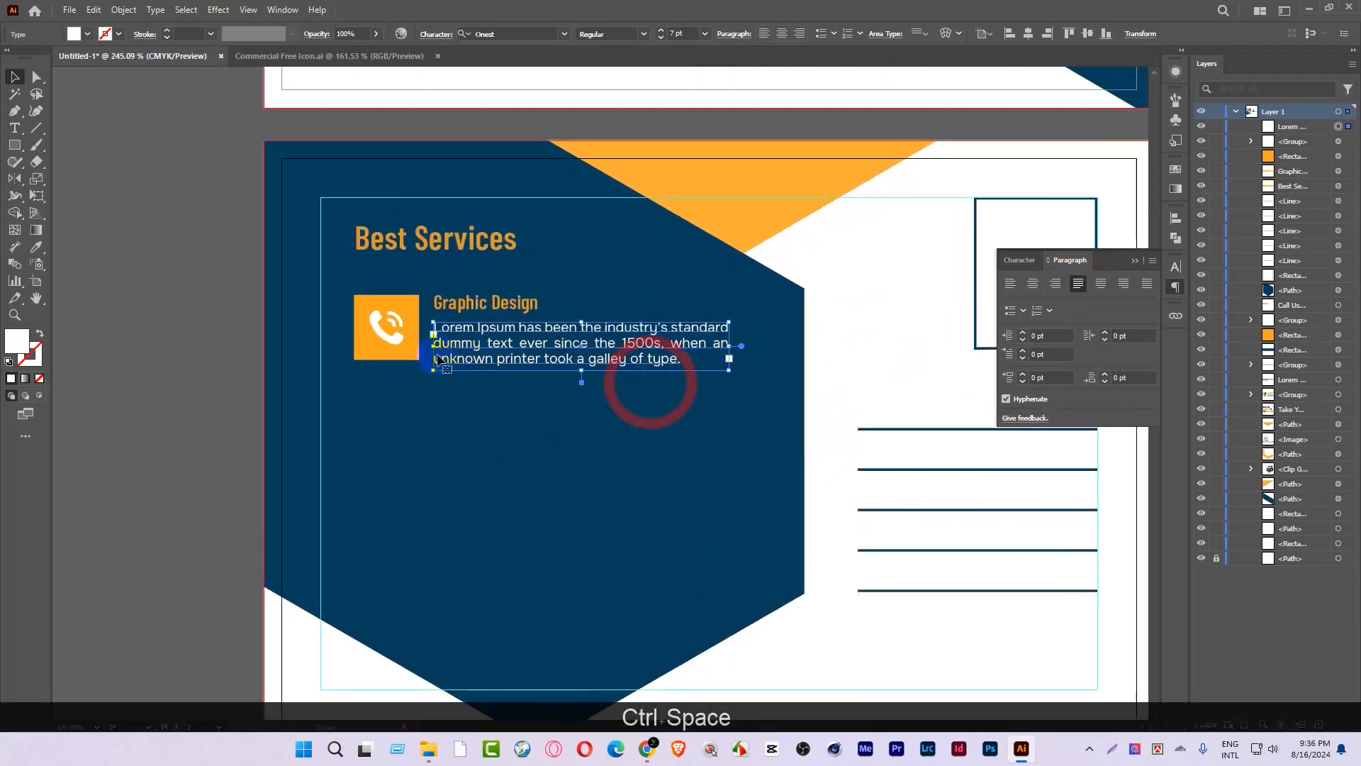
Step: Group the "Graphic Design" heading with its paragraph, and group the phone icon with its orange square
shift+click(488, 304)
key(ctrl+g)
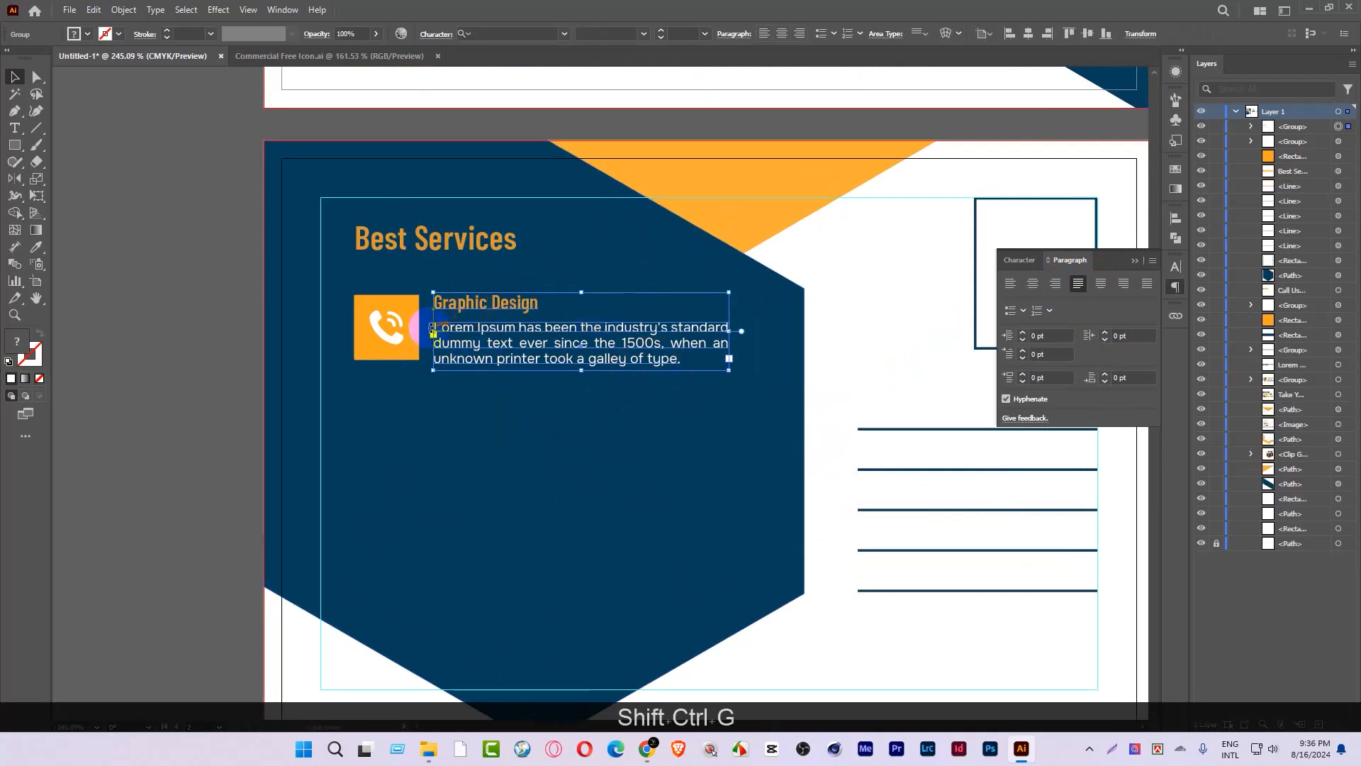
click(393, 316)
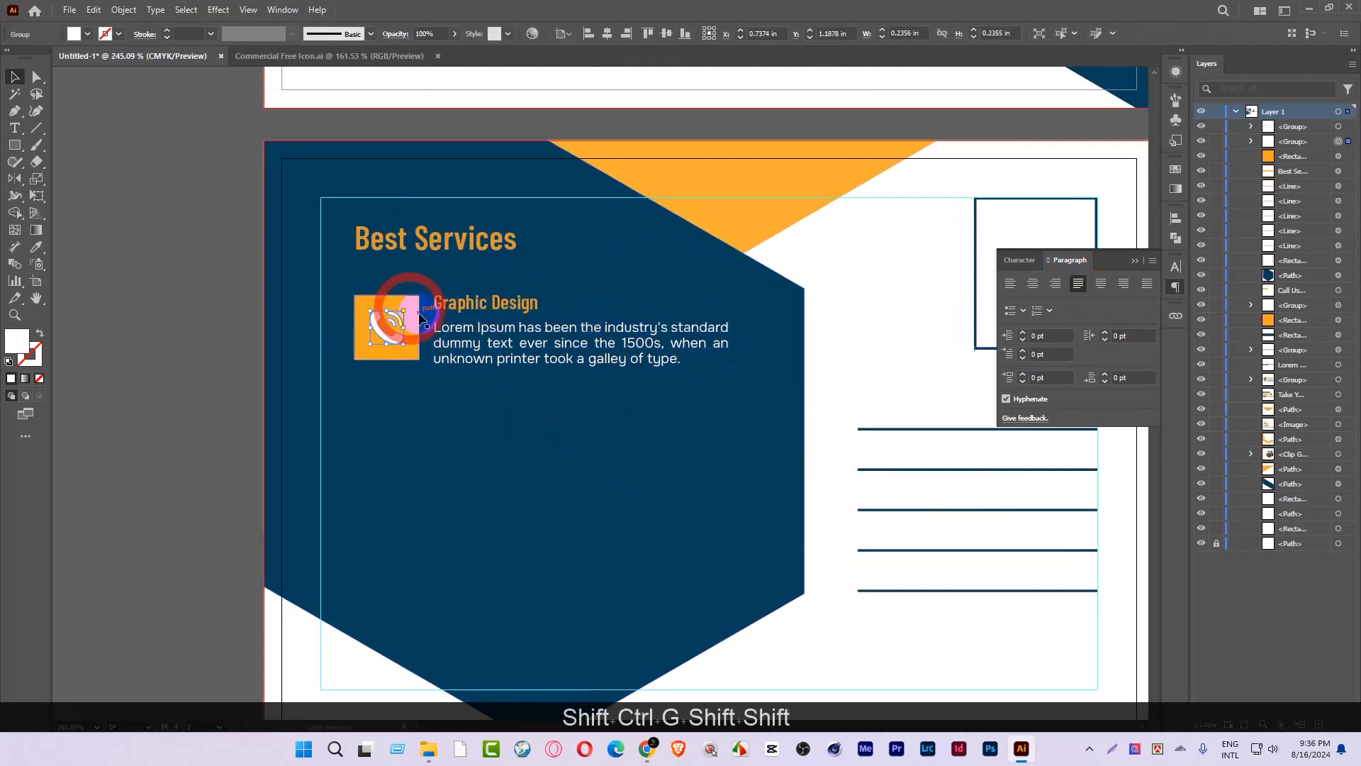
shift+click(426, 306)
click(127, 235)
click(378, 316)
shift+click(417, 306)
key(ctrl+shift+g)
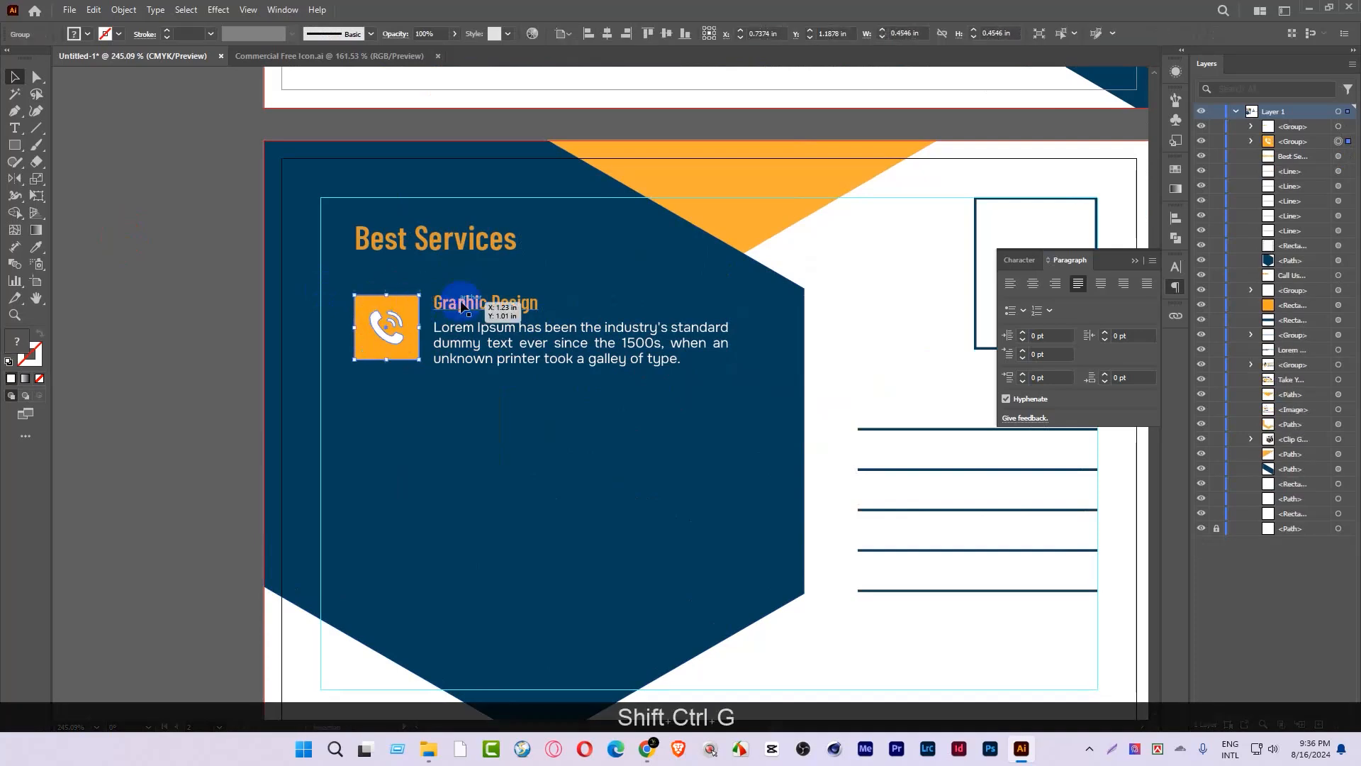
Step: Align the icon tile and the text group on their vertical centres
shift+click(441, 304)
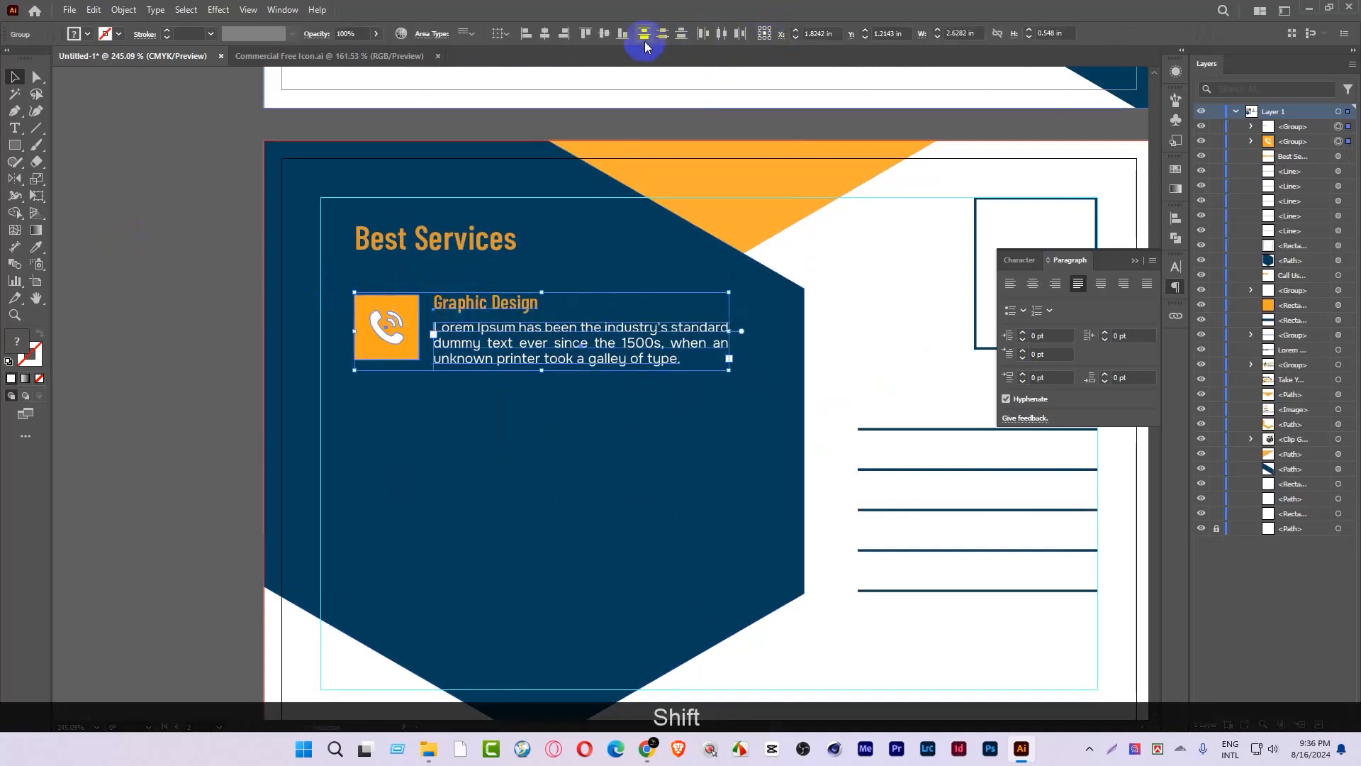
click(604, 34)
click(234, 207)
ctrl+click(330, 337)
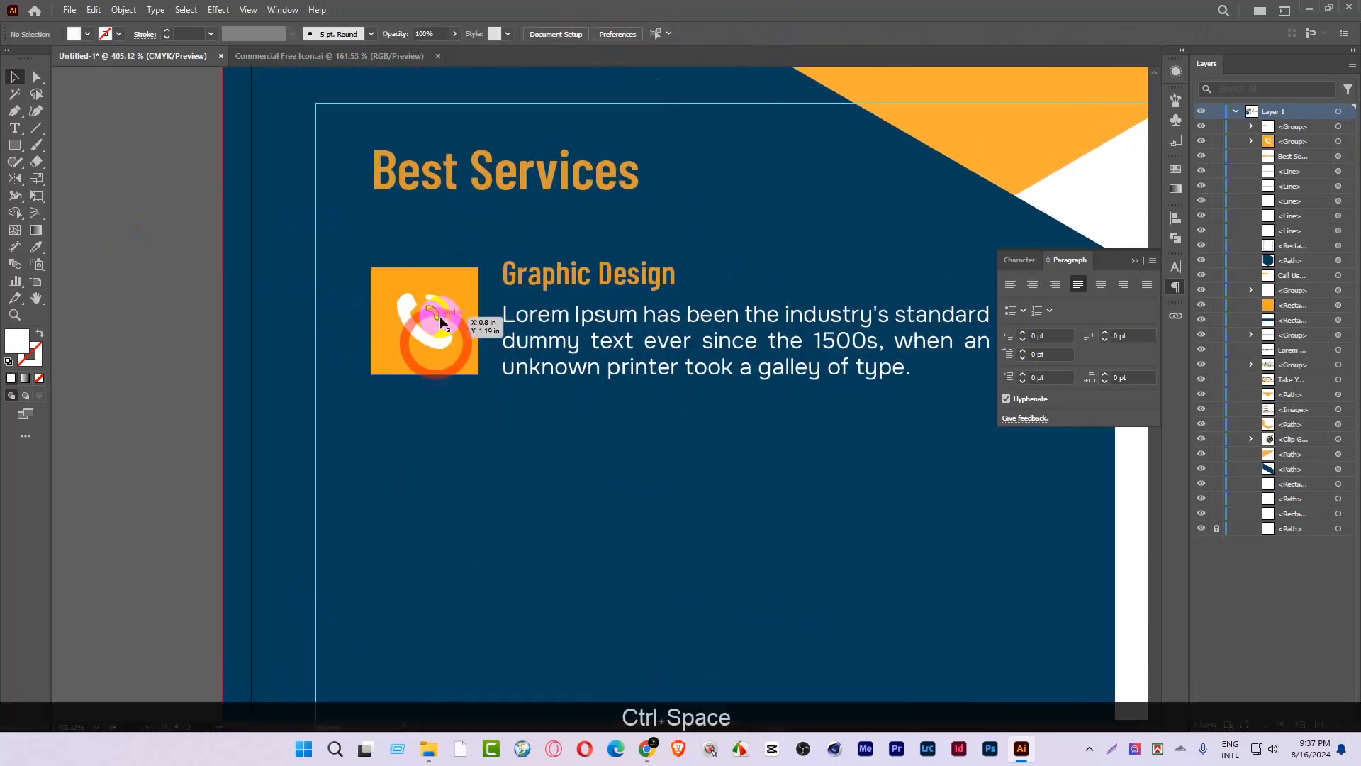
Step: Scale the phone icon tile down to about 0.43 in and shift the text group to suit
click(436, 325)
drag(479, 321, 473, 326)
drag(581, 318, 383, 348)
drag(559, 351, 455, 379)
Step: Duplicate the icon tile and text below the first entry, and repeat the copy to make three entries
shift+click(454, 319)
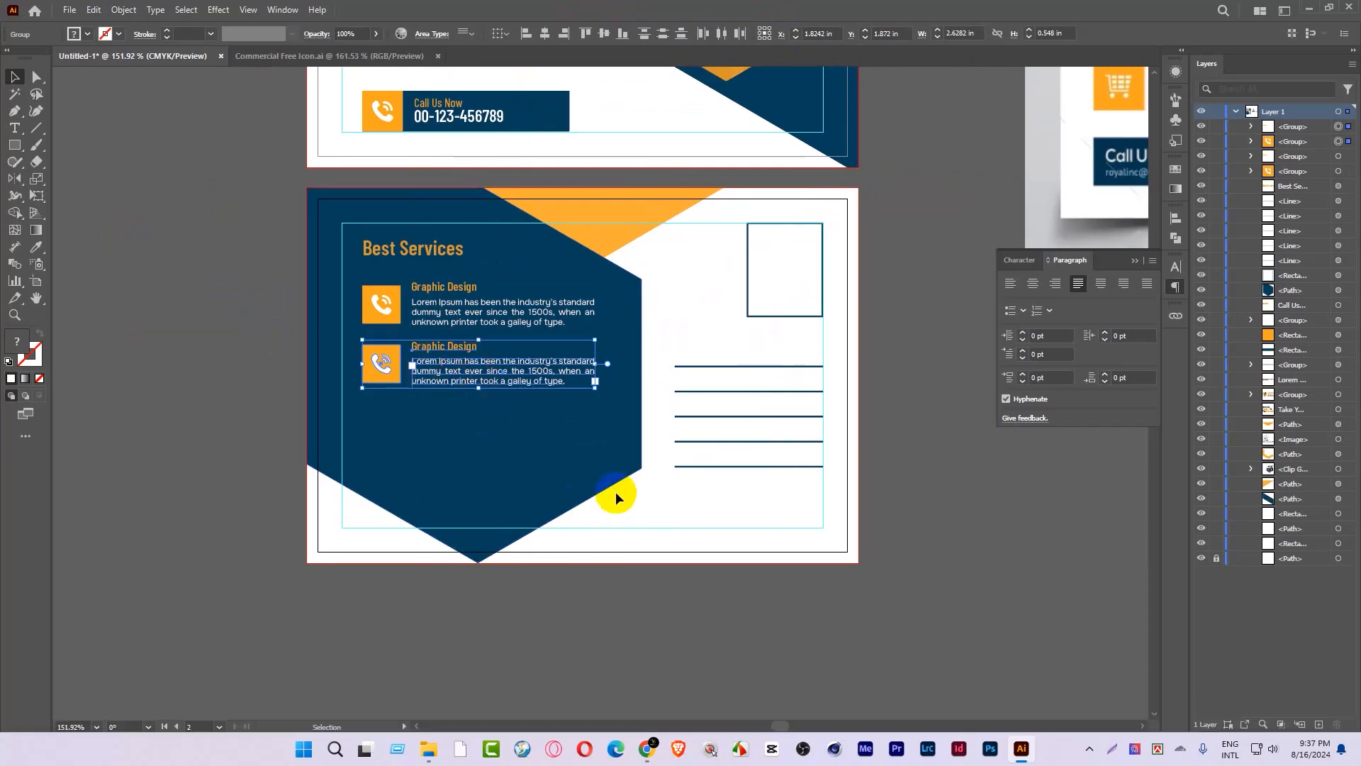
key(ctrl+d)
drag(615, 494, 380, 416)
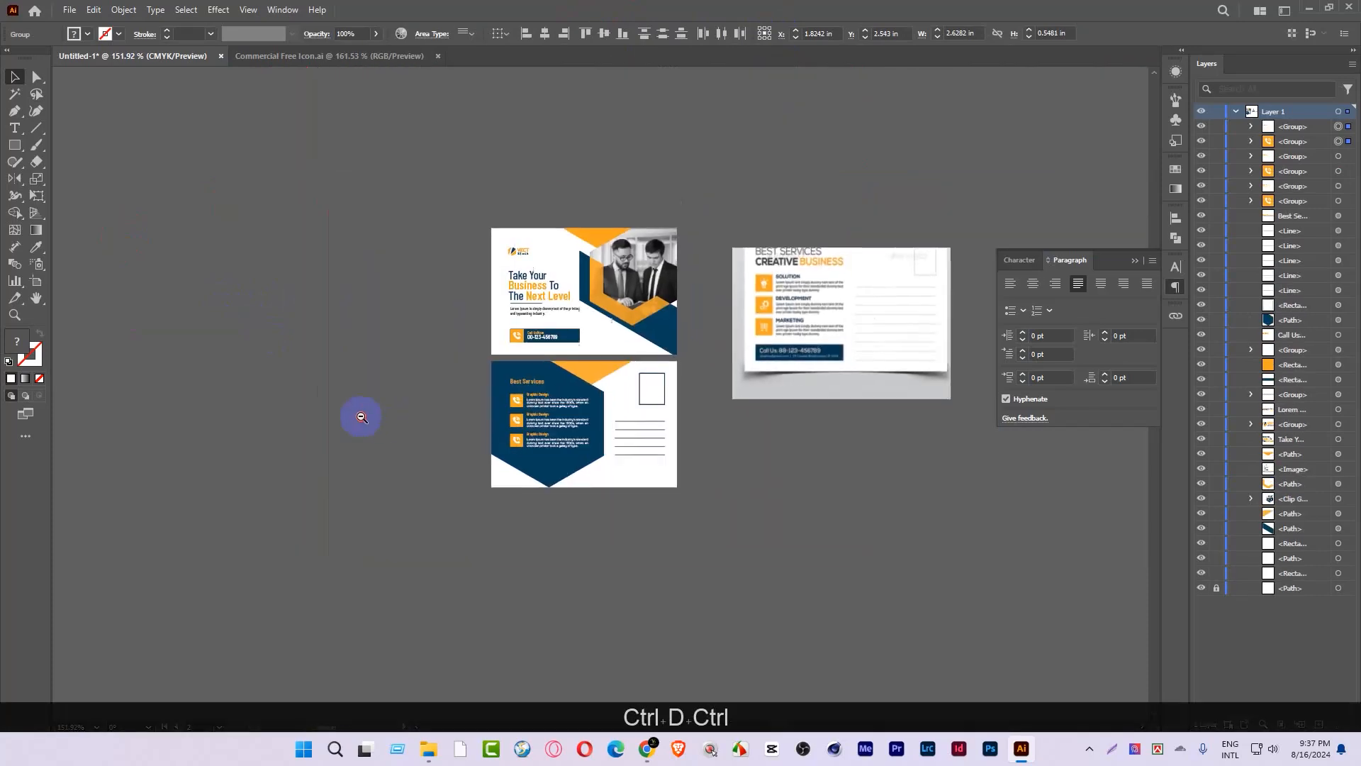
drag(381, 465, 523, 489)
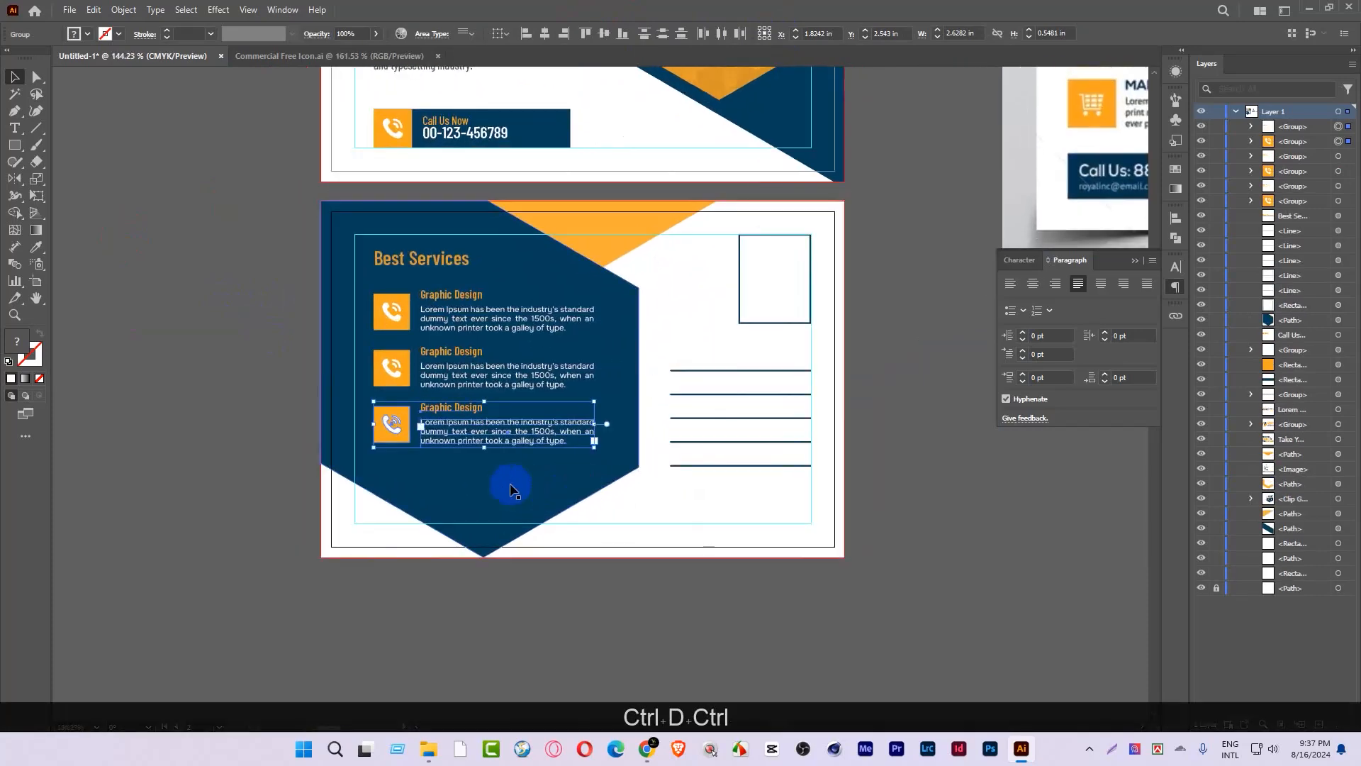
drag(398, 465, 474, 429)
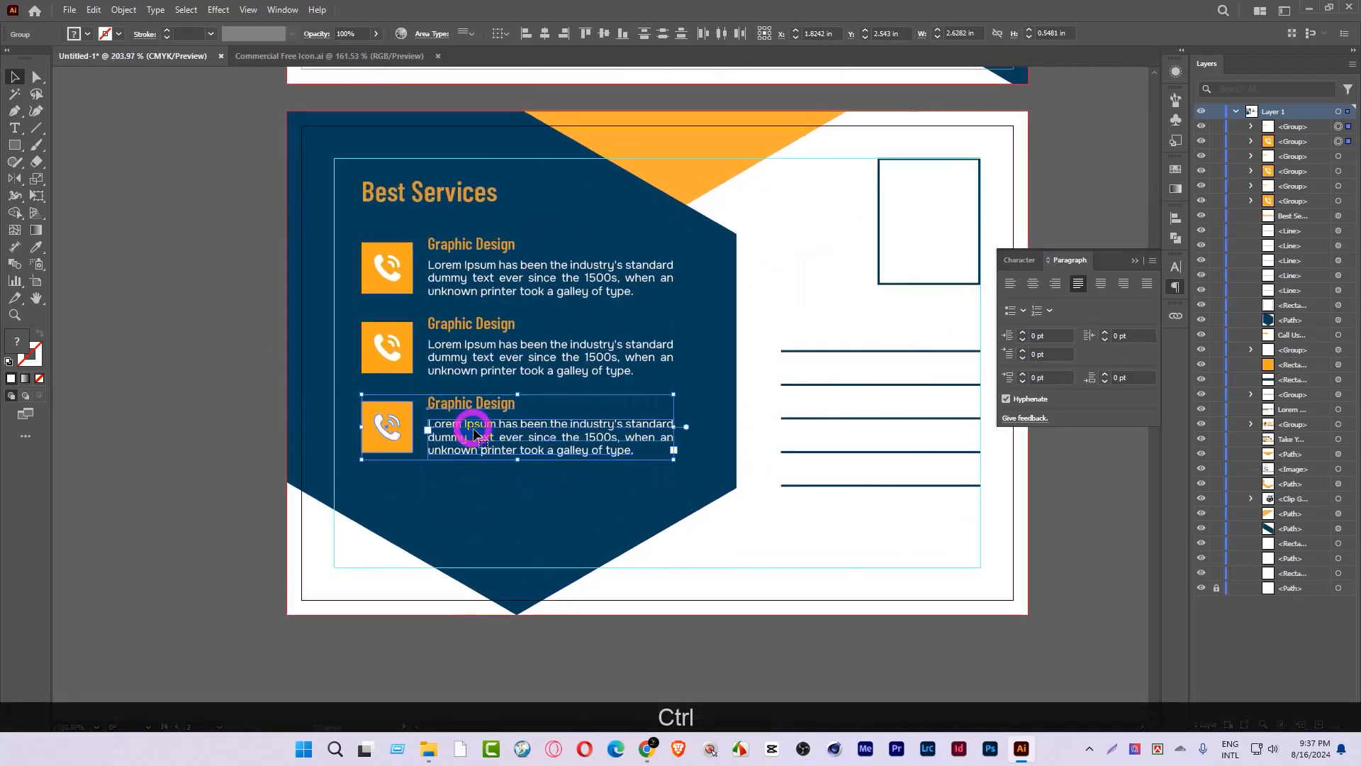
Step: Delete the two duplicated service entries
key(Delete)
click(387, 347)
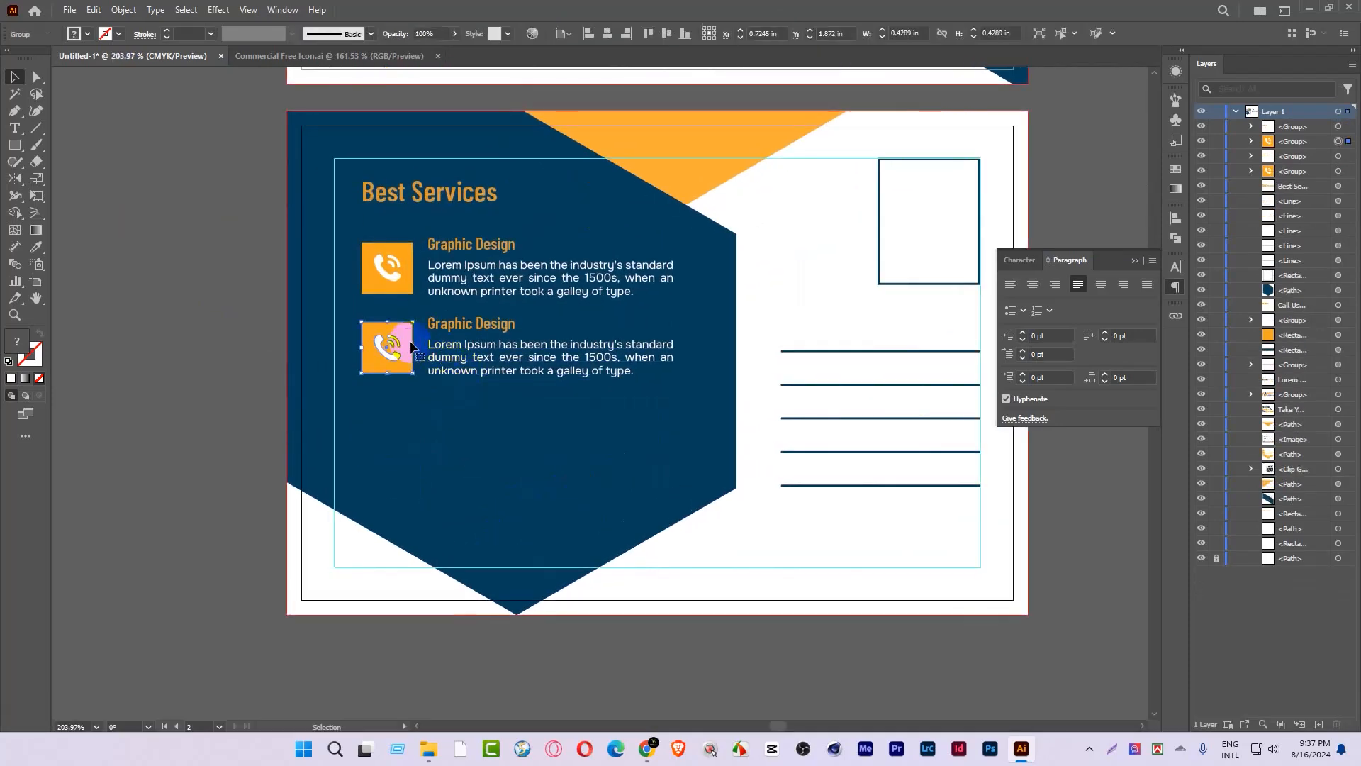
key(Delete)
click(447, 325)
key(Delete)
Step: Enlarge the phone icon tile to about 0.49 in and reposition the text group beside it
click(394, 272)
drag(394, 272, 447, 284)
drag(521, 259, 608, 262)
drag(642, 309, 352, 332)
Step: Copy the icon tile and text group straight down and repeat the copy for three evenly spaced service entries
shift+click(465, 326)
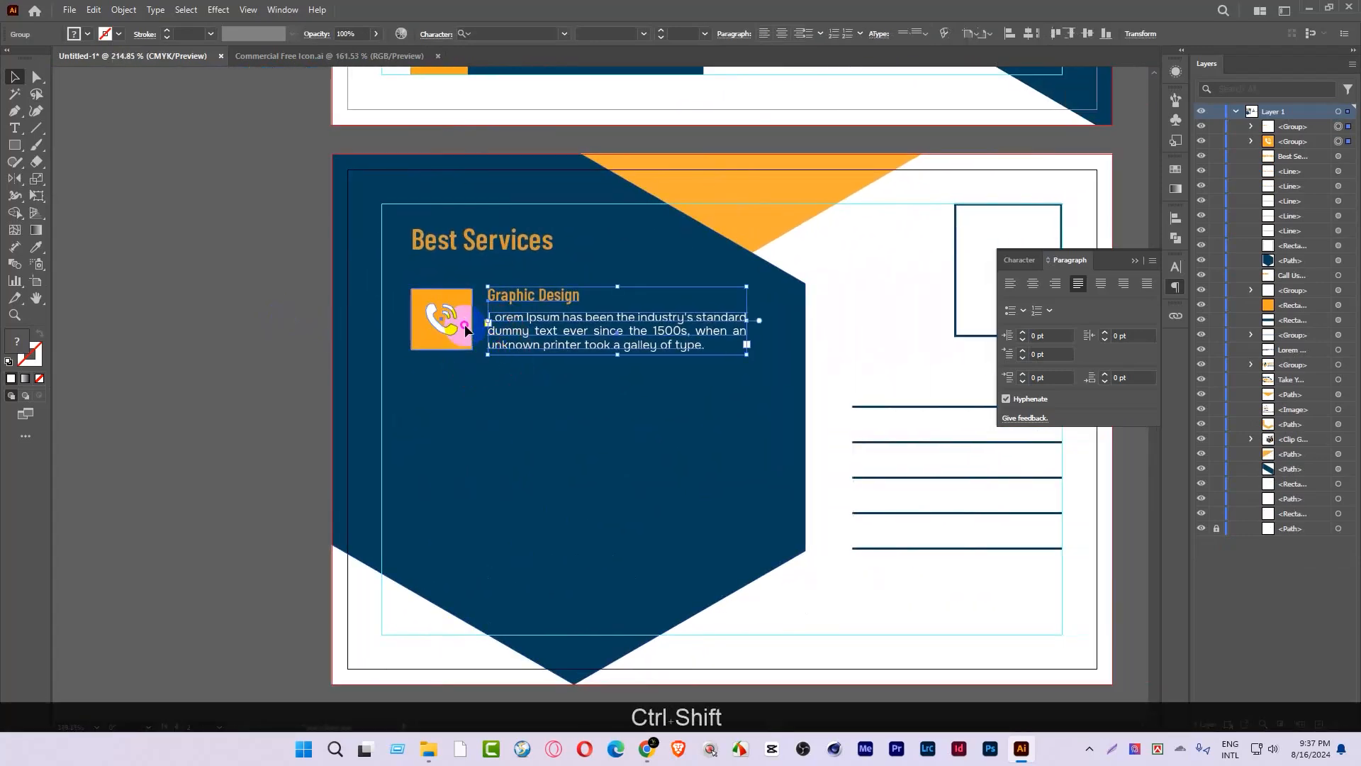
drag(530, 324, 530, 414)
key(ctrl+d)
drag(617, 458, 553, 425)
Step: Set the "Best Services" heading to 18 pt
click(545, 273)
drag(545, 271, 692, 64)
click(661, 29)
drag(538, 297, 500, 335)
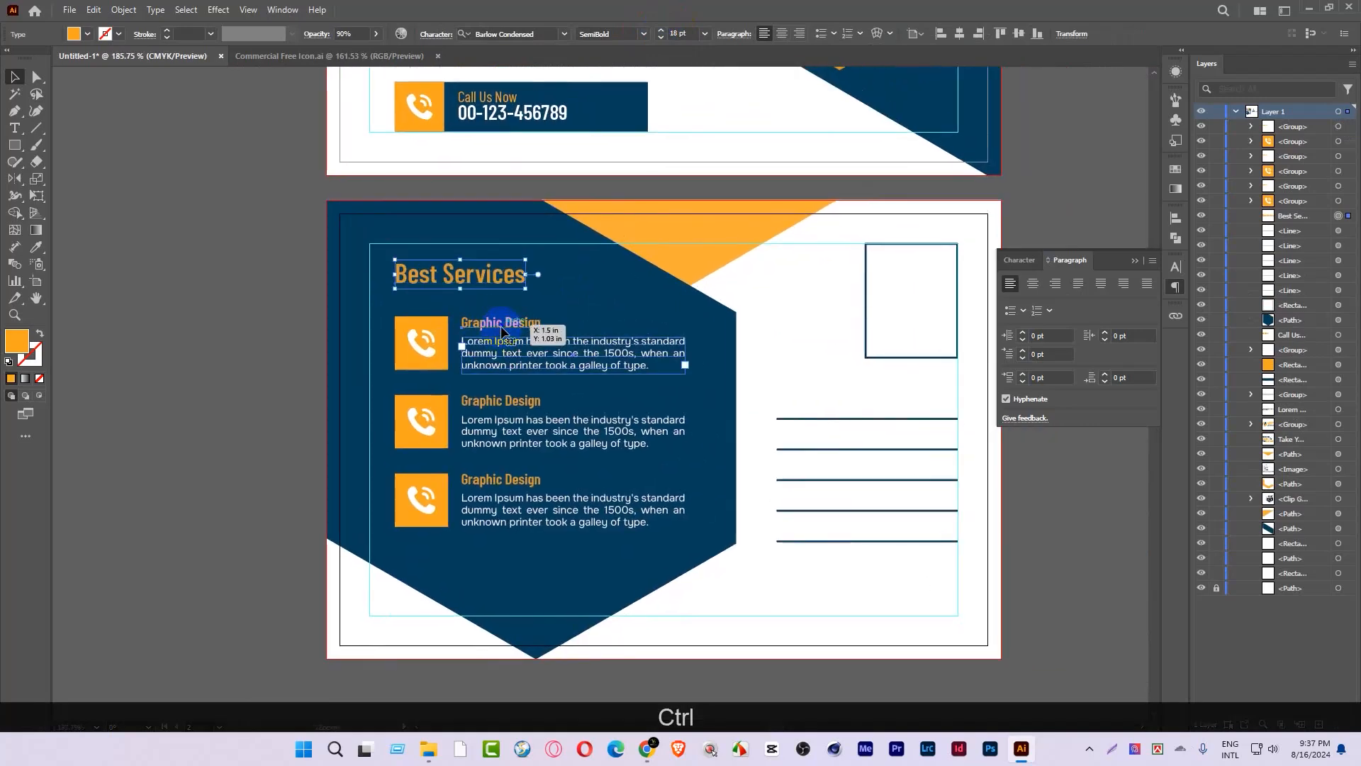
Step: Ungroup the heading and paragraph of all three service entries
click(501, 330)
shift+click(518, 421)
shift+click(520, 481)
right_click(519, 482)
click(560, 348)
click(207, 303)
Step: Change the first service heading to "Digital Marketing" and the third to "Web Development"
key(t)
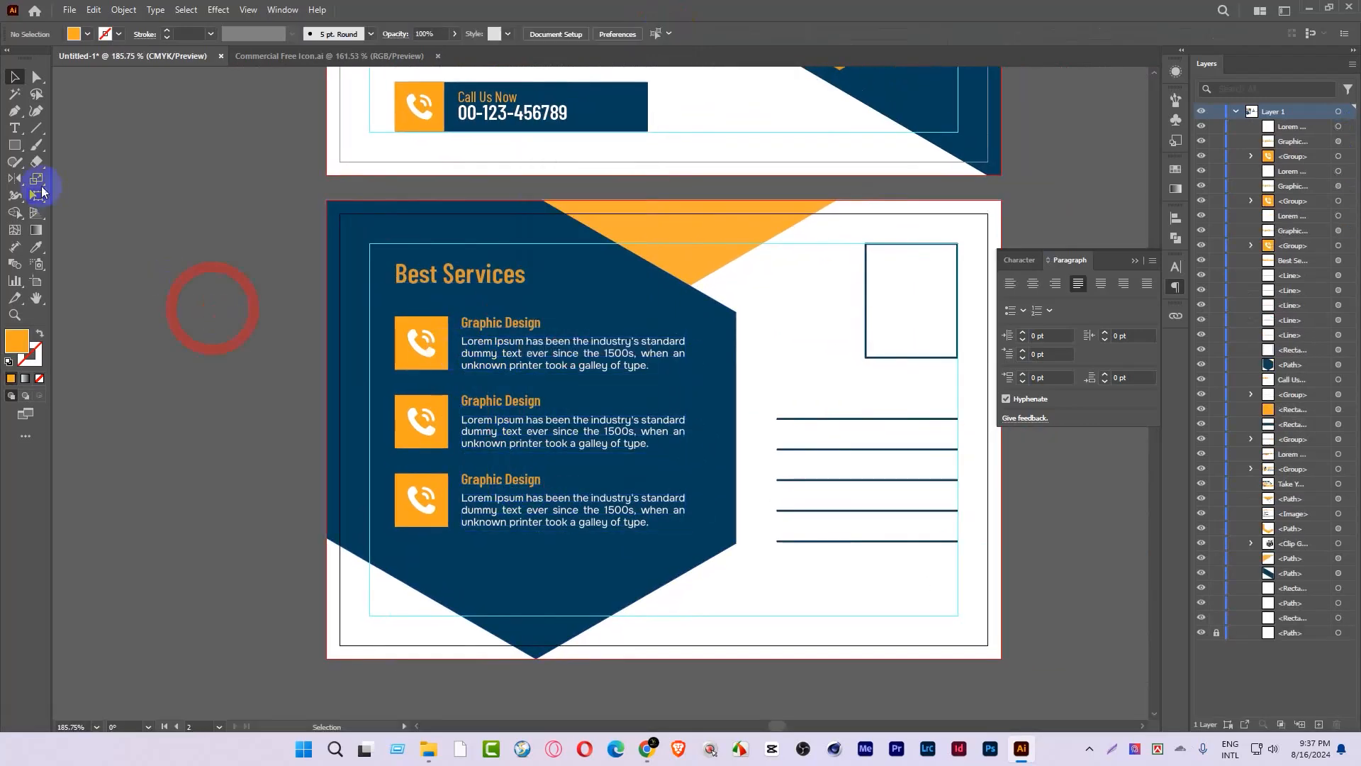
double_click(509, 320)
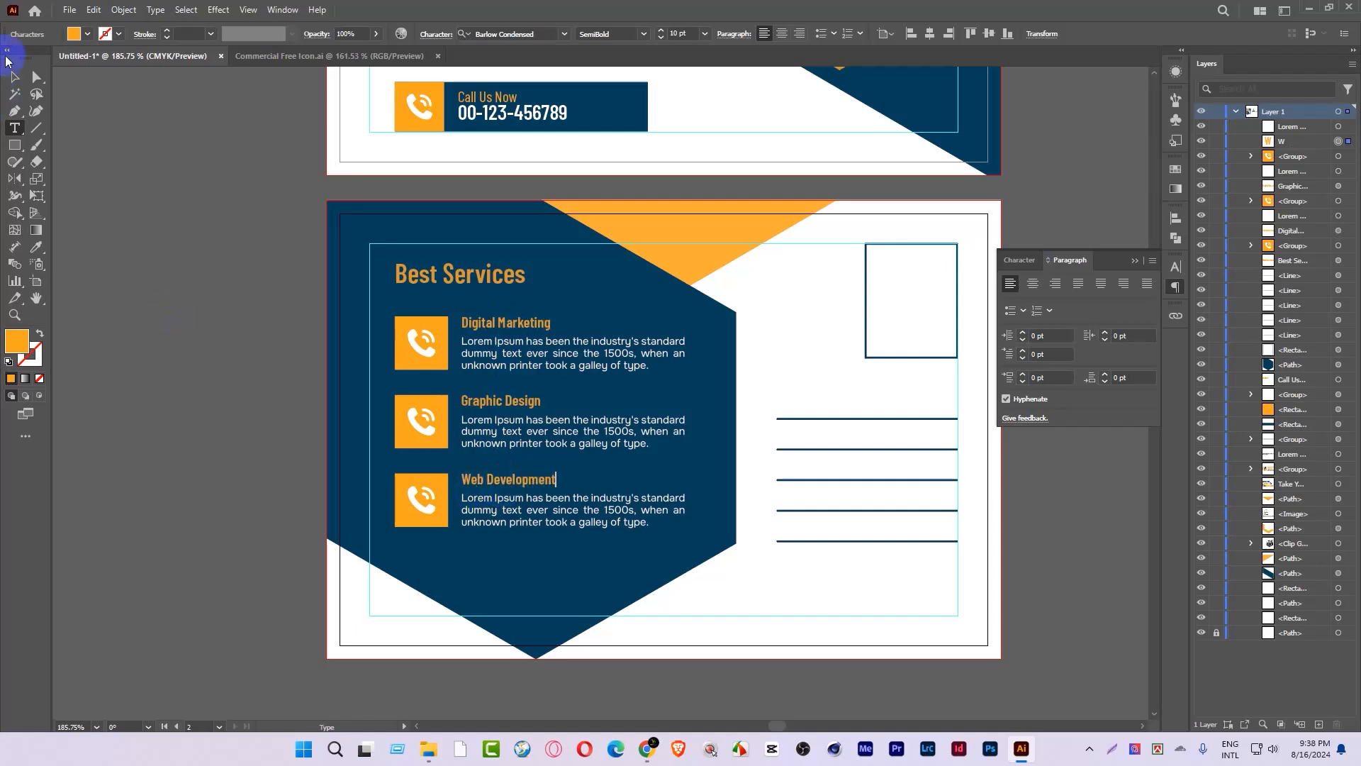
click(14, 82)
Step: Ungroup the three phone icon tiles
click(424, 340)
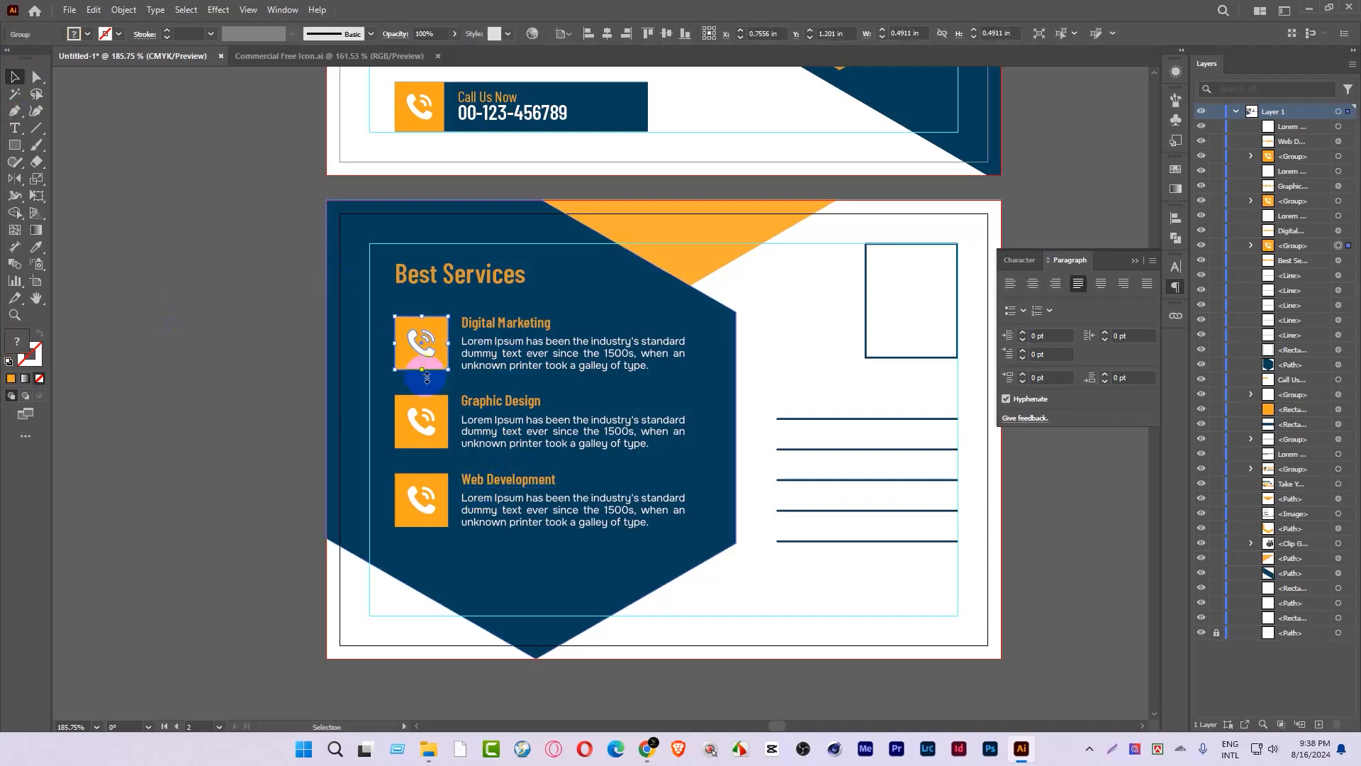
shift+click(423, 417)
shift+click(413, 495)
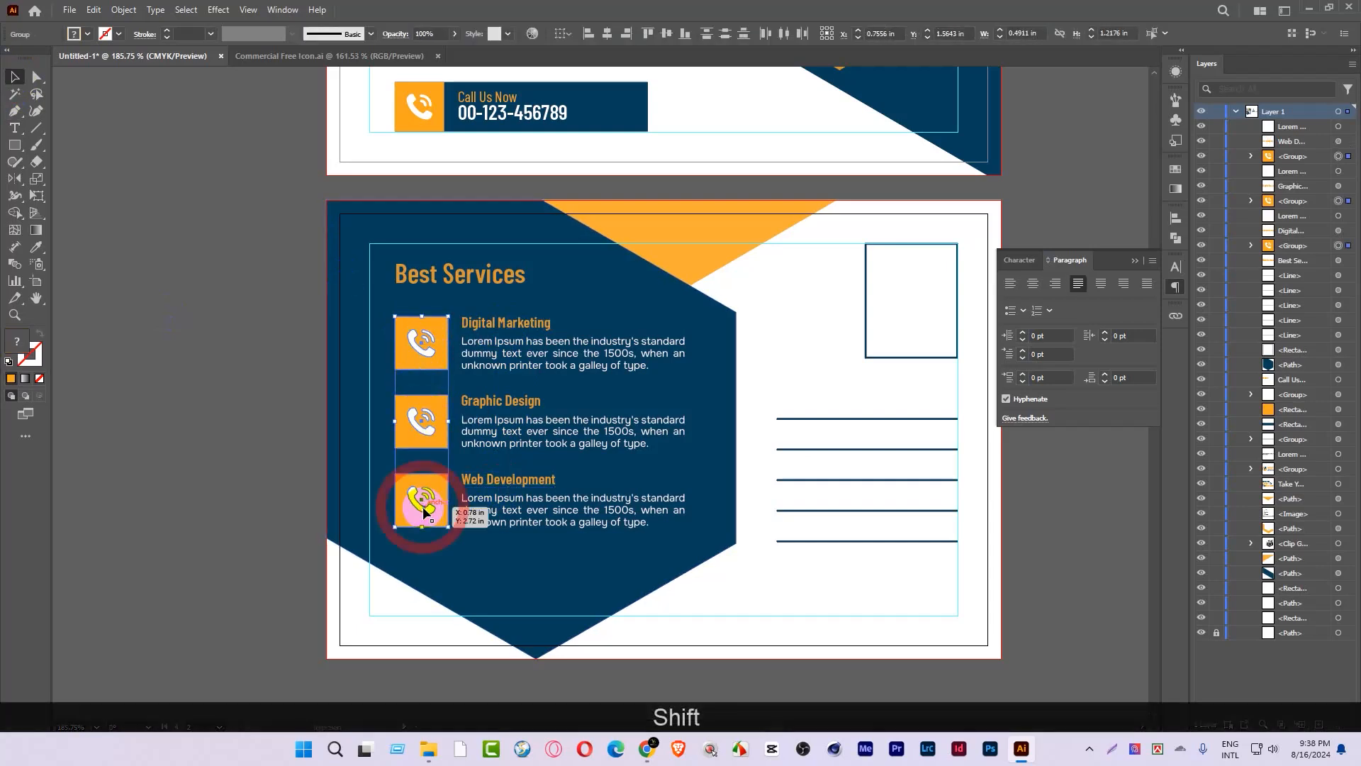
right_click(418, 498)
click(466, 375)
click(106, 260)
Step: Delete the phone icons from the three orange squares
click(418, 342)
key(Delete)
click(422, 418)
key(Delete)
click(421, 499)
key(Delete)
Step: Copy the outlined gear, light bulb and megaphone icons from Commercial Free Icon.ai onto the back of the postcard
click(333, 56)
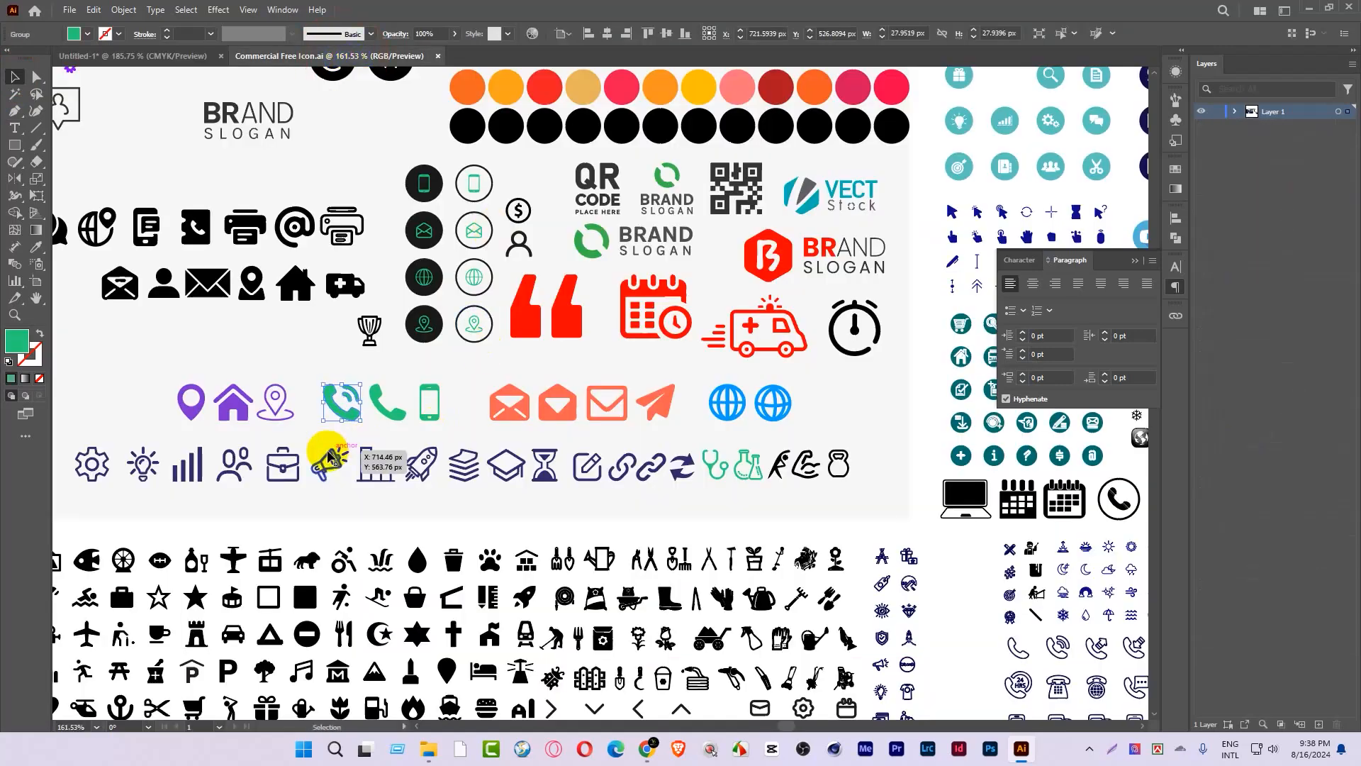
click(358, 387)
scroll(373, 368, up, 3)
click(487, 372)
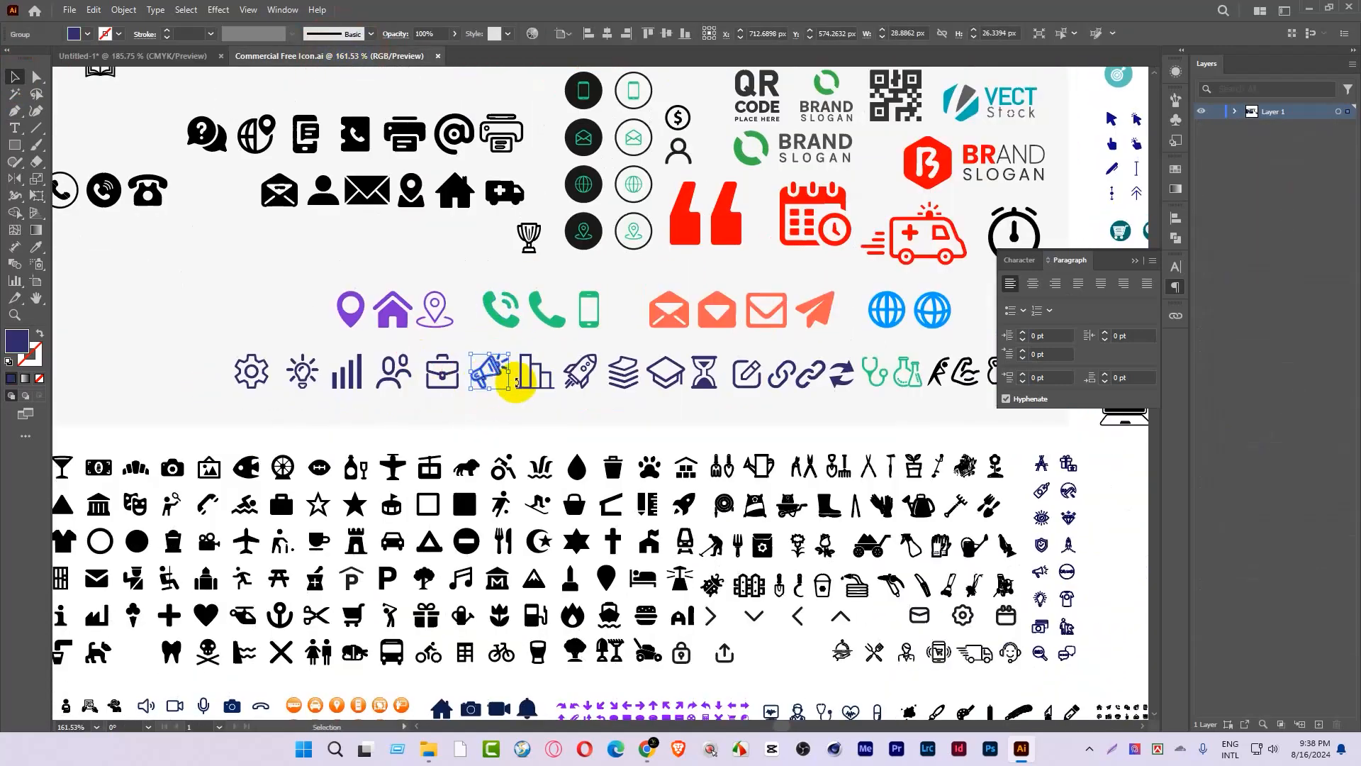
shift+click(252, 370)
drag(312, 370, 354, 241)
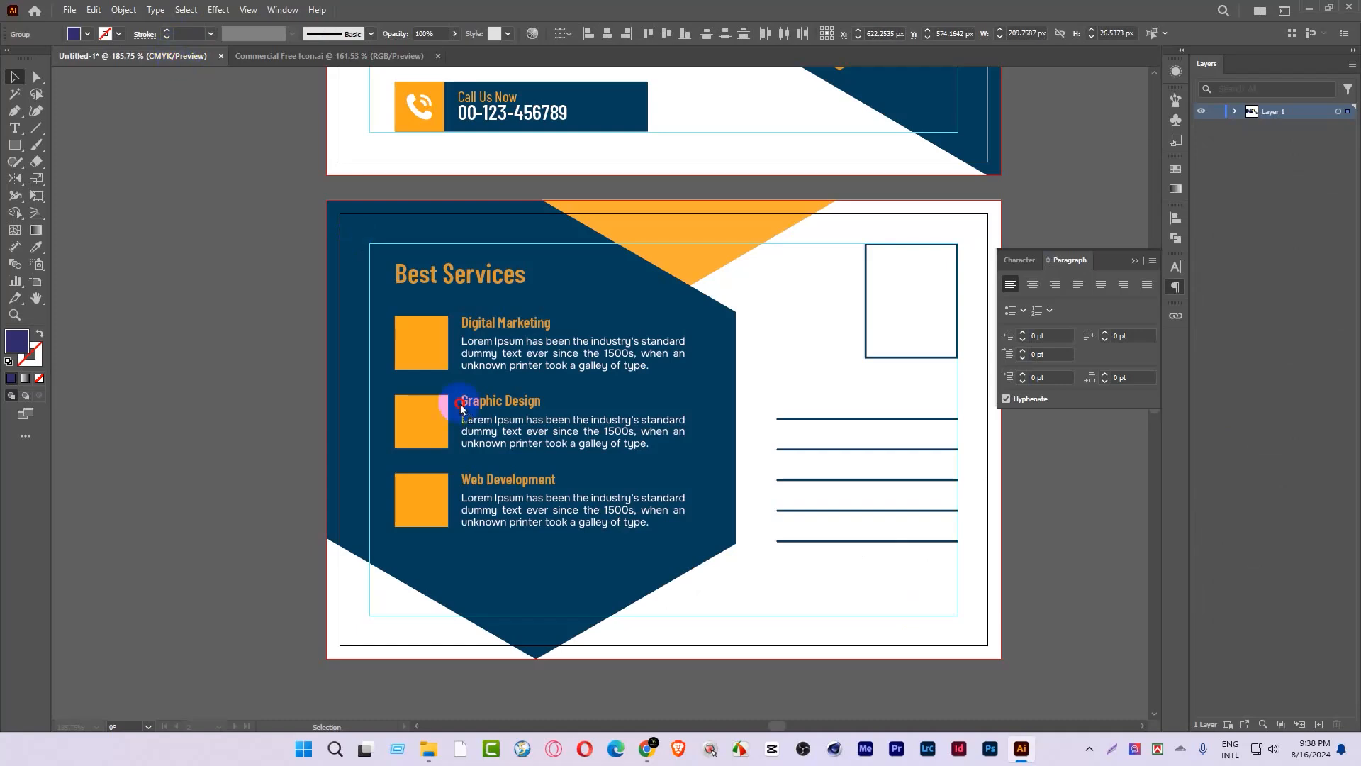
drag(442, 473, 441, 470)
Step: Fill the gear, light bulb and megaphone icons with white
click(78, 34)
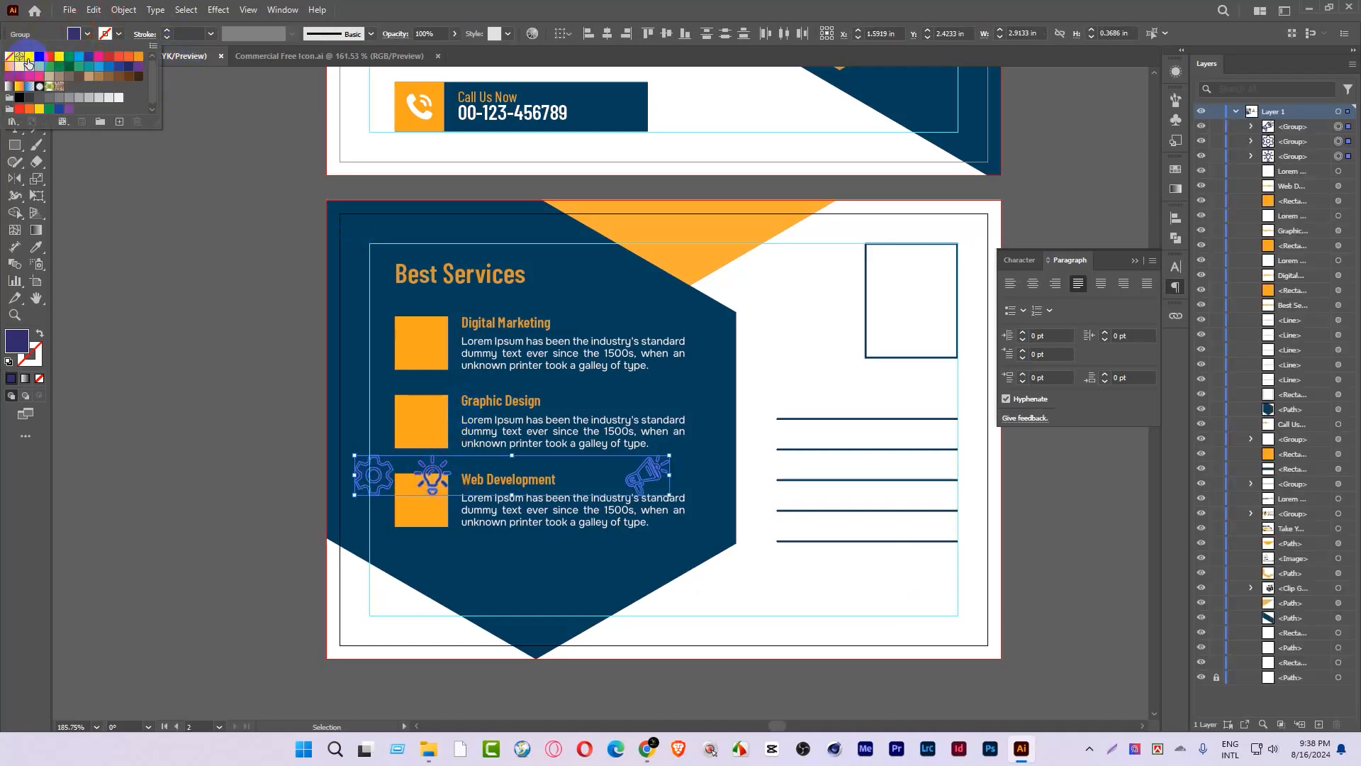
click(30, 56)
click(208, 351)
click(206, 341)
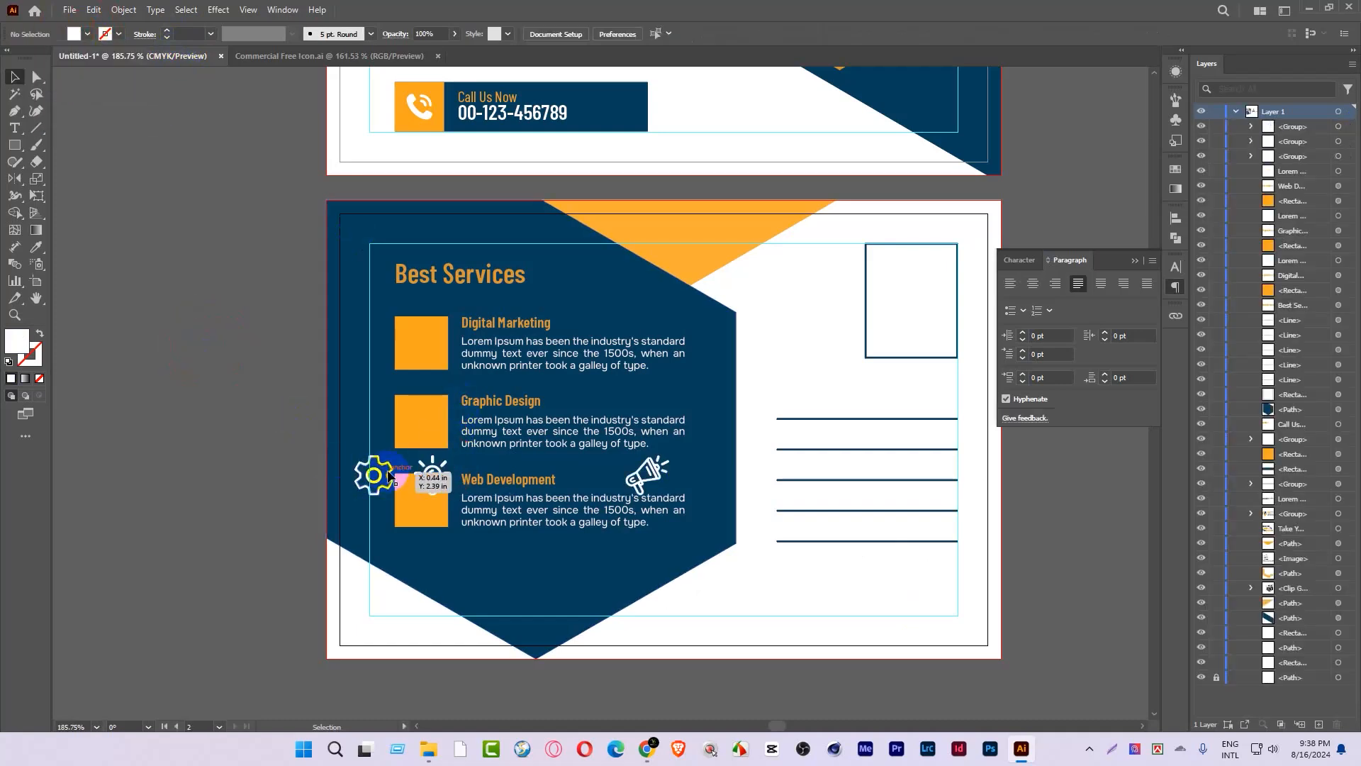
Step: Place the megaphone on the Digital Marketing square, the gear on the Graphic Design square and the light bulb on the Web Development square
drag(389, 475, 438, 422)
drag(432, 473, 425, 506)
drag(623, 486, 409, 342)
Step: Centre the megaphone and the gear horizontally and vertically on their orange squares, using each square as the key object
drag(413, 334, 584, 398)
shift+click(459, 405)
click(473, 407)
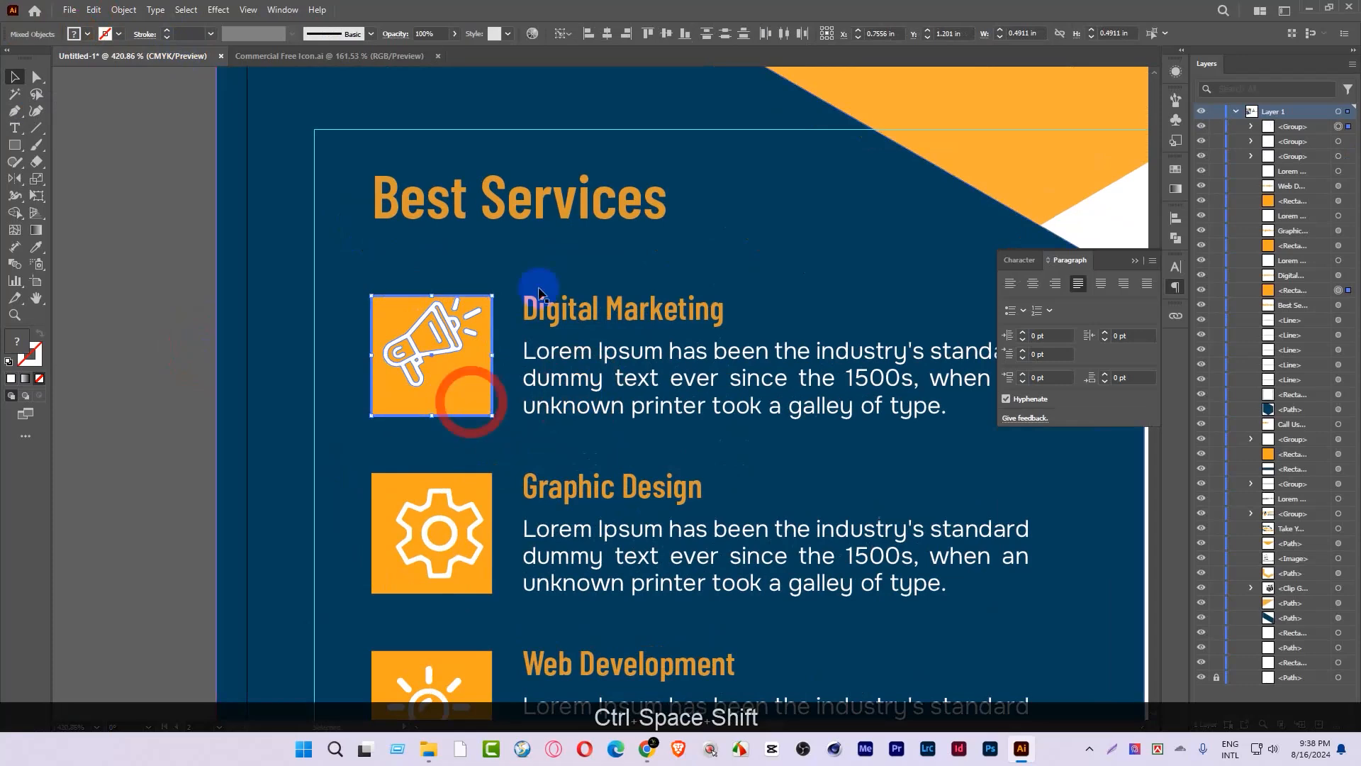
click(664, 36)
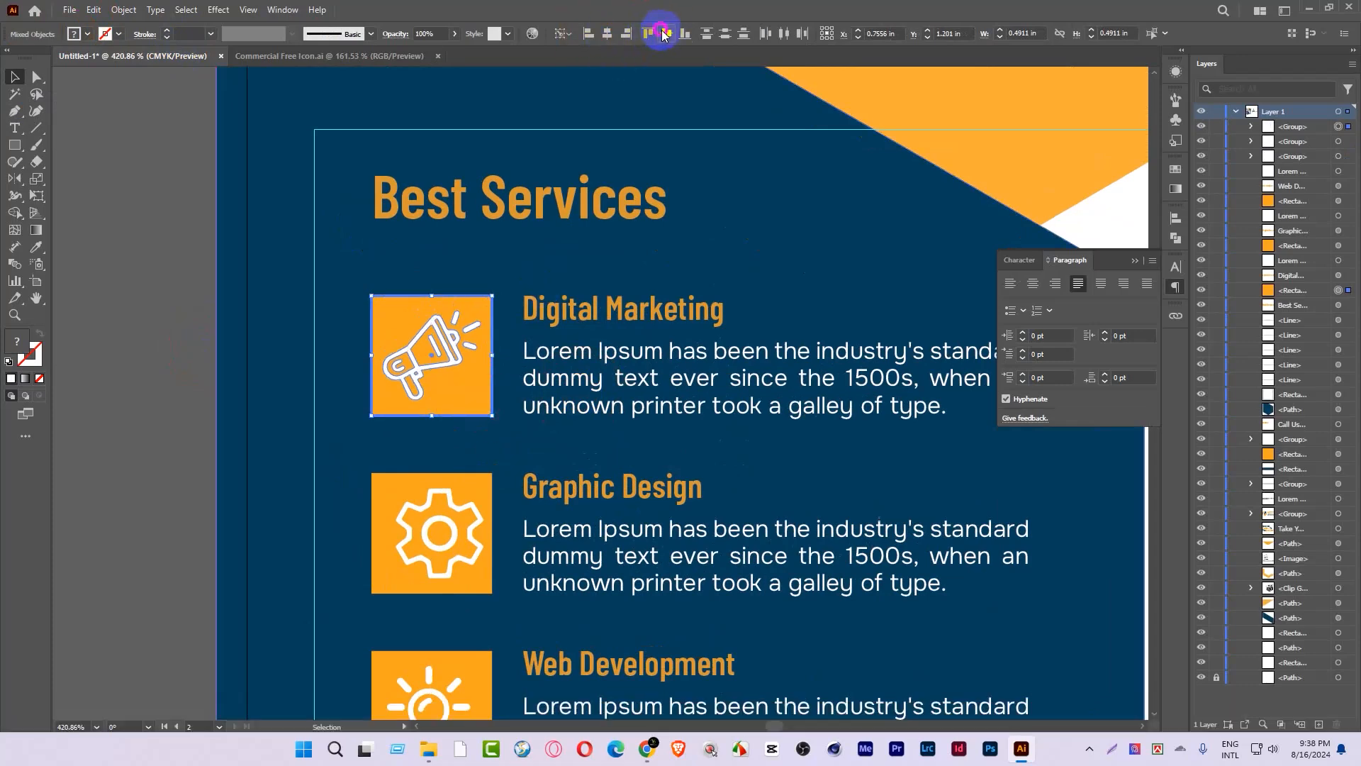
click(454, 496)
shift+click(467, 481)
click(461, 483)
click(608, 34)
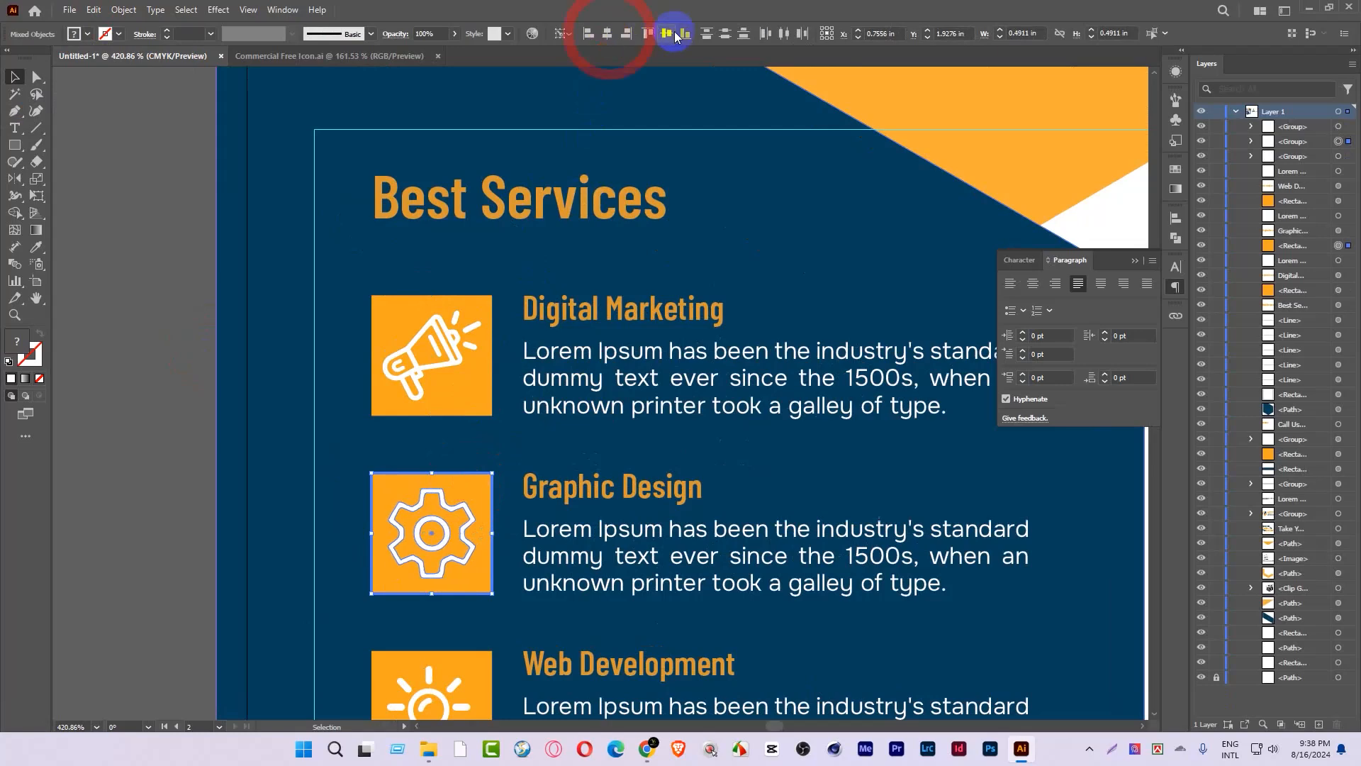
Step: Centre the light bulb horizontally and vertically on the orange Web Development square
scroll(450, 604, down, 1)
click(450, 604)
shift+click(485, 601)
click(486, 602)
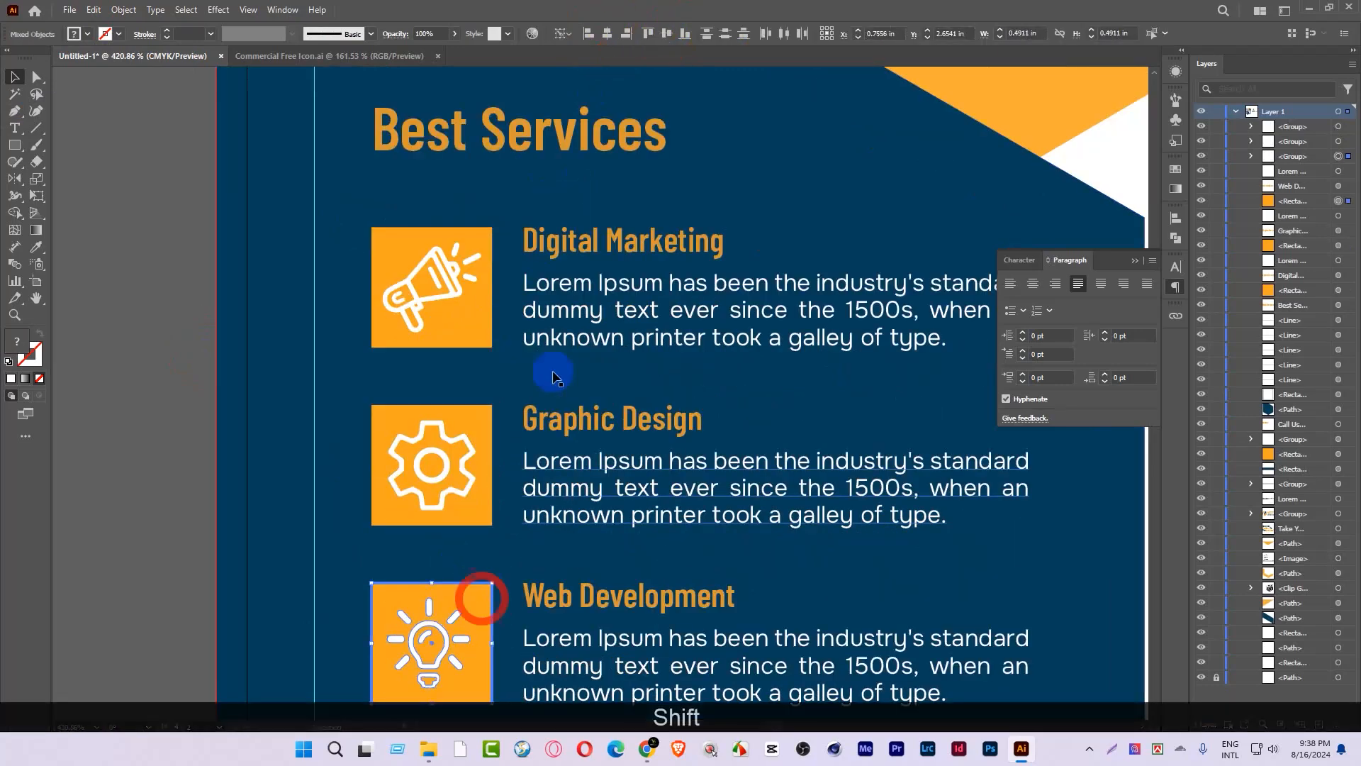
click(668, 38)
click(540, 258)
Step: Scale the three icons down proportionally from their centres, making the megaphone and the gear about 0.31 in wide
click(471, 269)
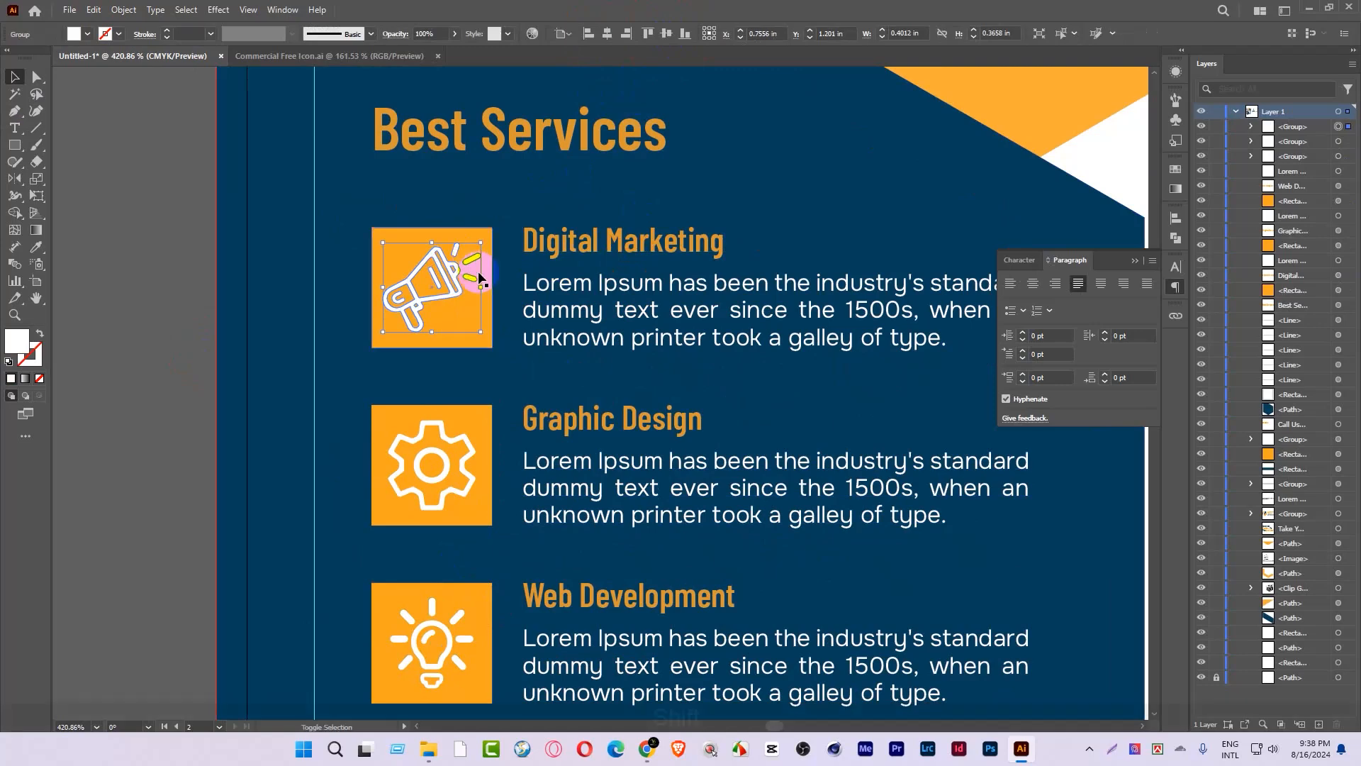
drag(481, 288, 470, 325)
click(452, 435)
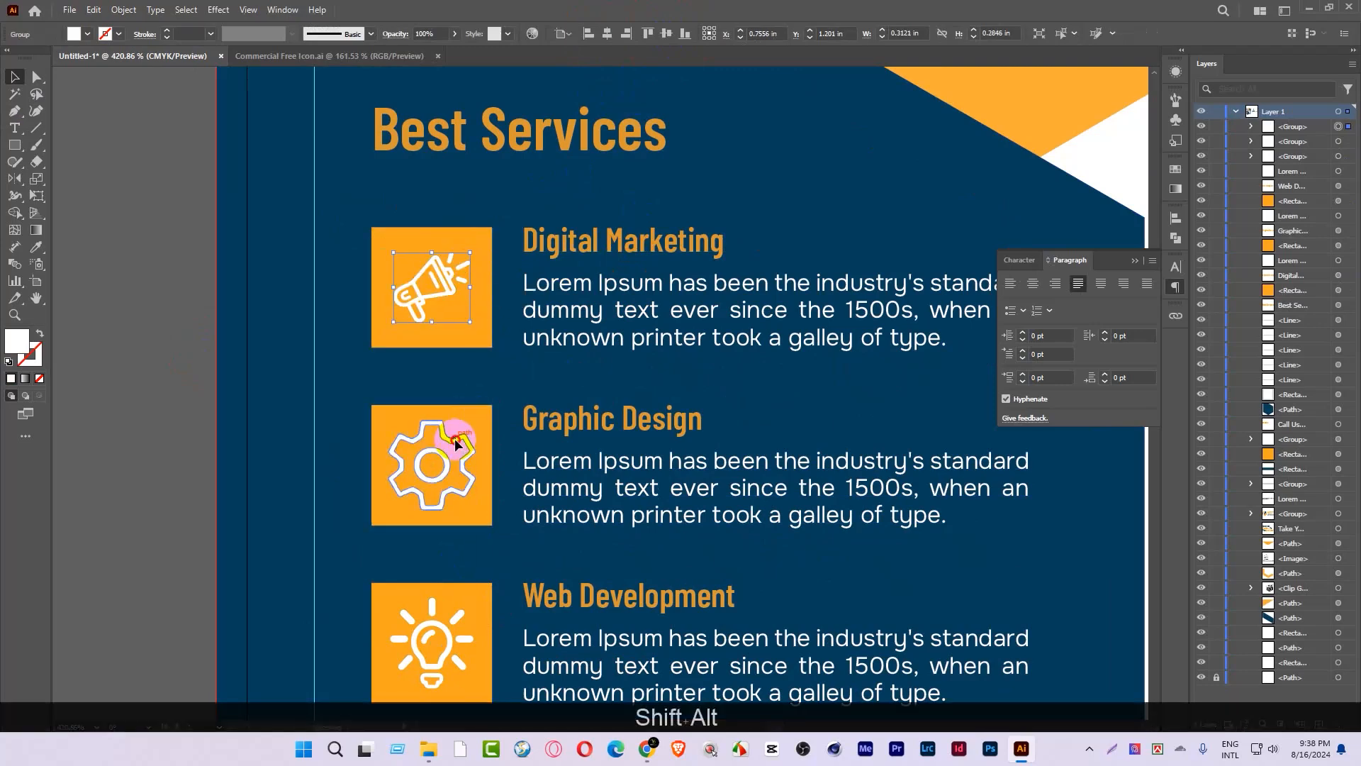
drag(478, 462, 470, 462)
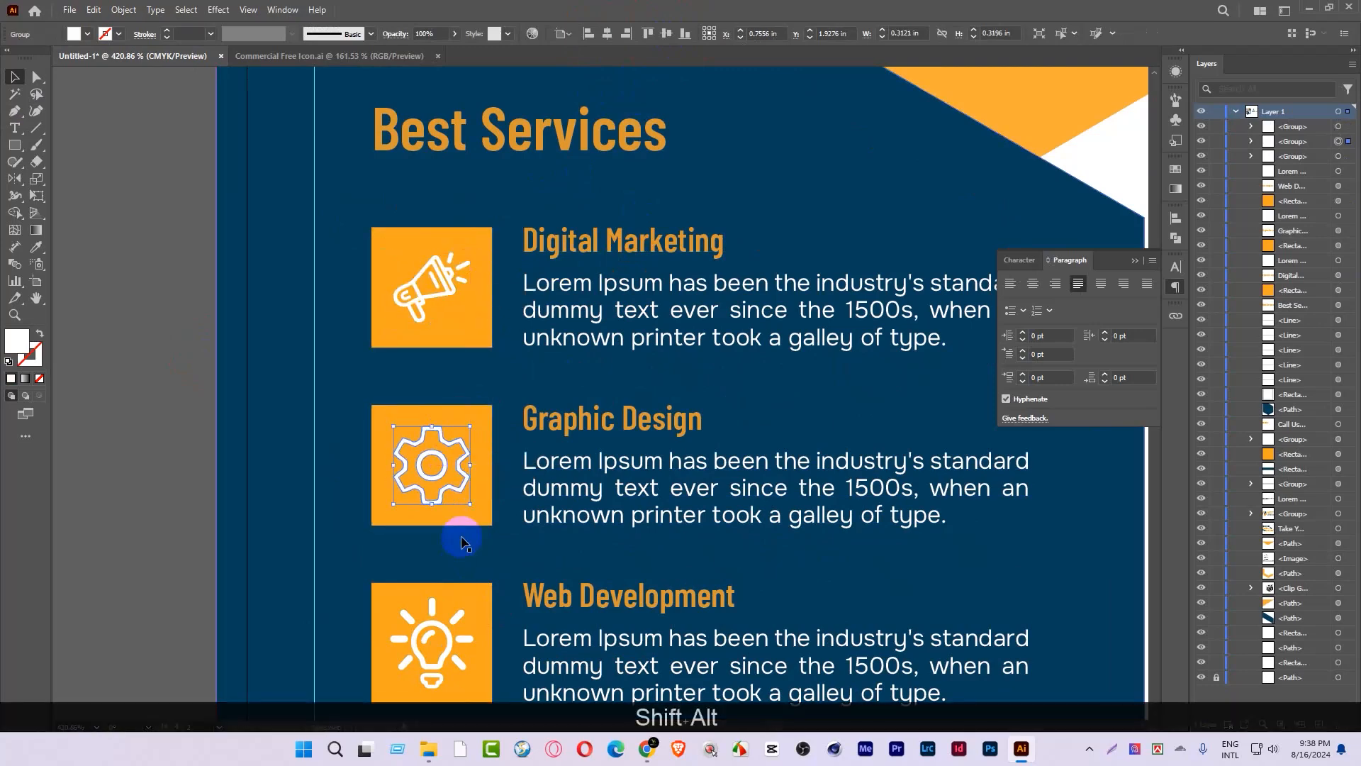
scroll(458, 603, down, 1)
click(457, 603)
drag(473, 590, 470, 595)
Step: Fine-tune the icon sizes inside the orange squares, with the light bulb about 0.29 by 0.31 in
drag(492, 422, 616, 397)
click(440, 390)
drag(445, 408, 454, 404)
drag(519, 358, 301, 404)
drag(457, 514, 602, 535)
click(541, 446)
drag(545, 451, 540, 452)
Step: Dismiss the Windows Security notification and clear the selection in the artwork
drag(557, 401, 182, 331)
drag(351, 375, 428, 395)
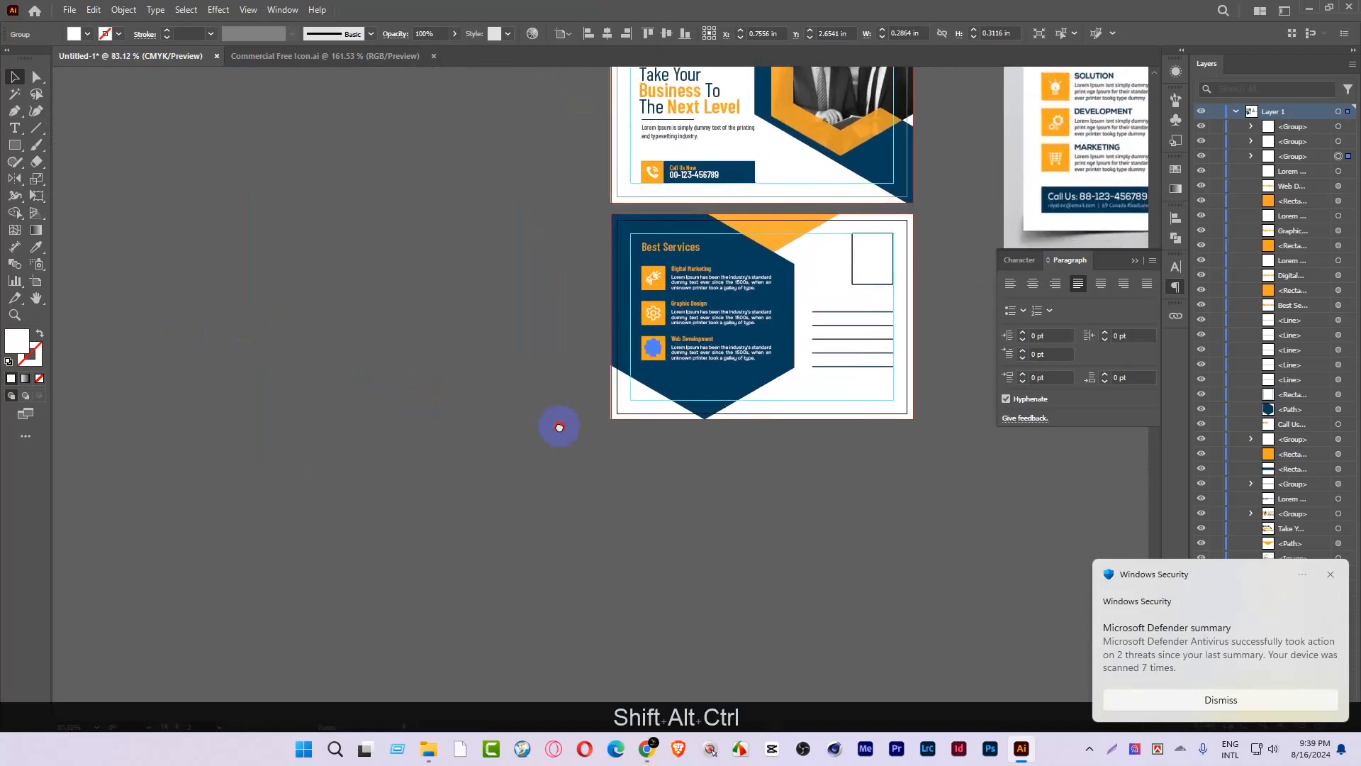
drag(567, 415, 297, 426)
click(1331, 575)
click(729, 496)
Step: Delete the reference postcard image beside the artboards
drag(660, 421, 655, 474)
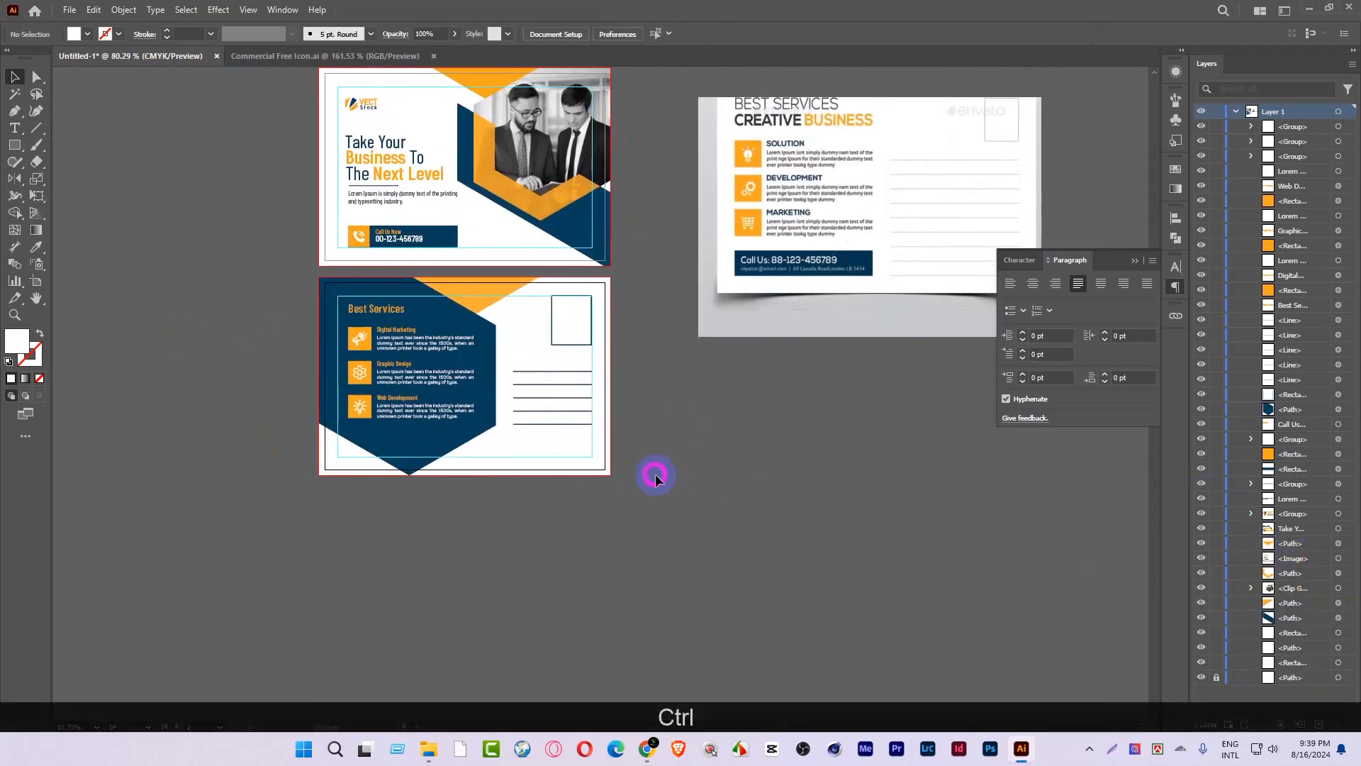
scroll(656, 479, up, 2)
drag(707, 426, 644, 465)
click(806, 279)
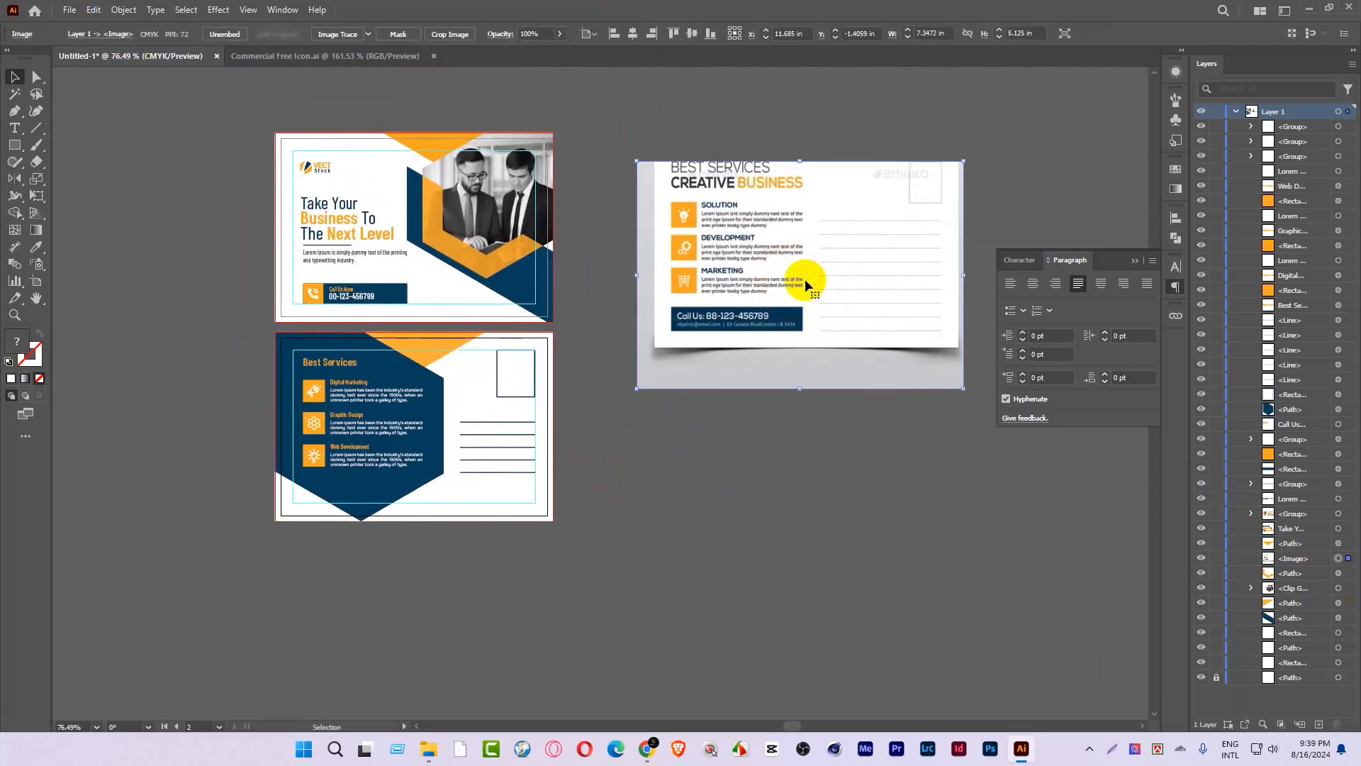
key(Delete)
Step: Unlock all objects and group the whole artwork of the postcard's front
key(ctrl+alt+2)
click(290, 147)
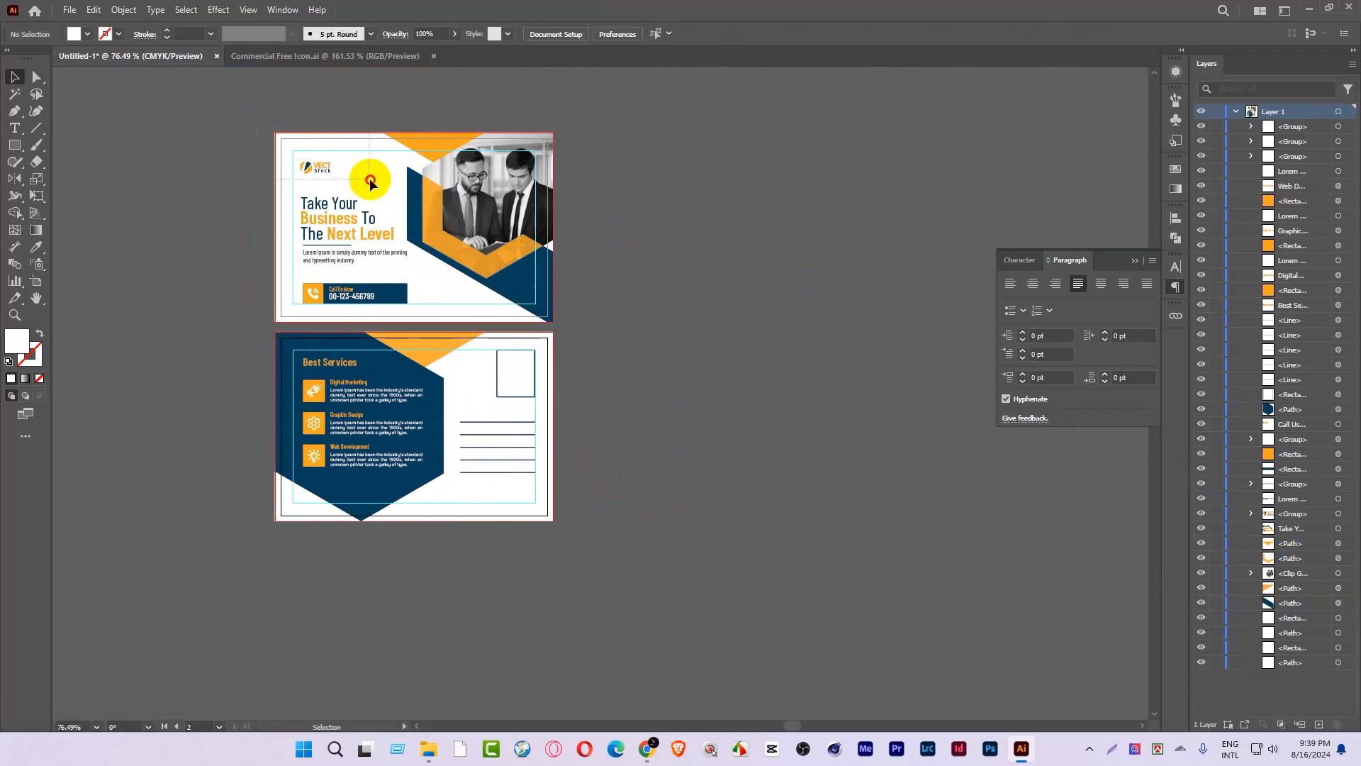
drag(560, 330, 559, 330)
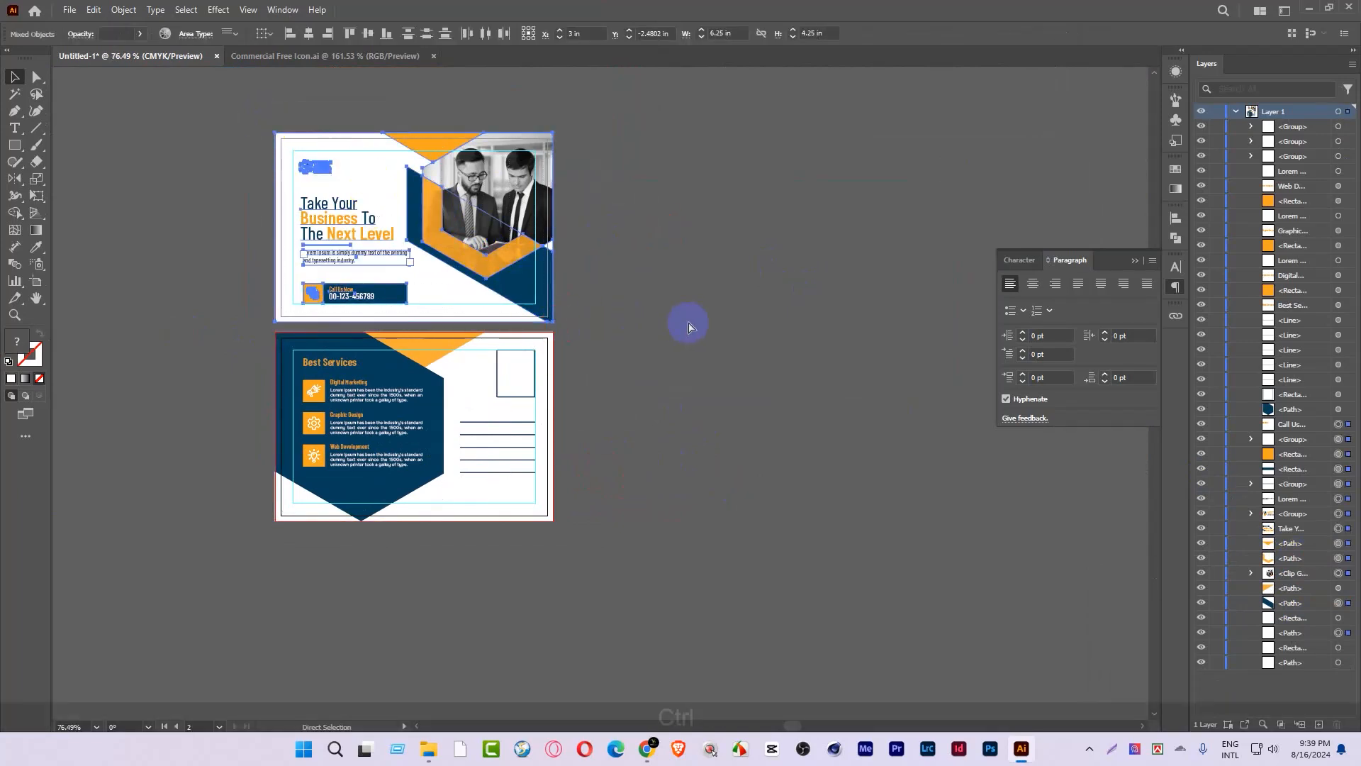
key(ctrl+g)
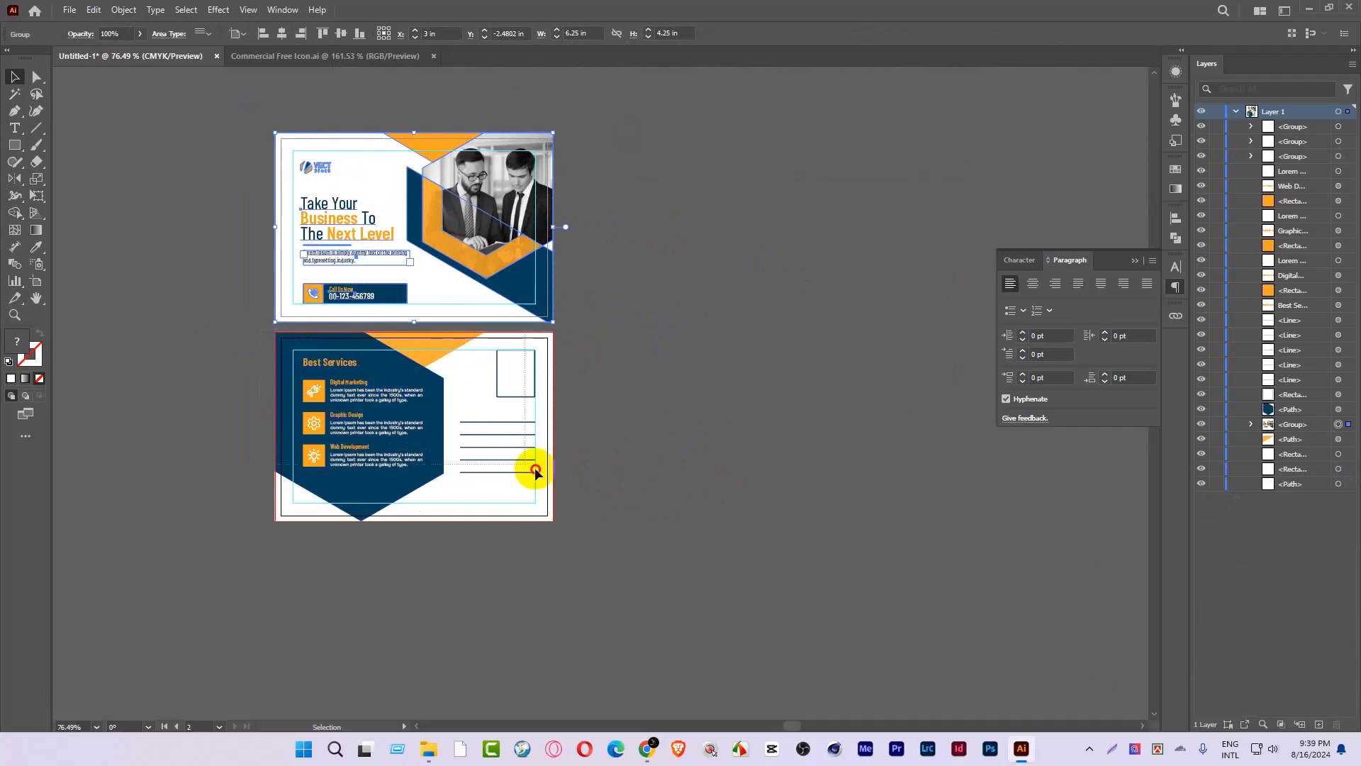
Step: Group the whole artwork of the postcard's back and deselect it
drag(618, 529, 620, 545)
key(ctrl+g)
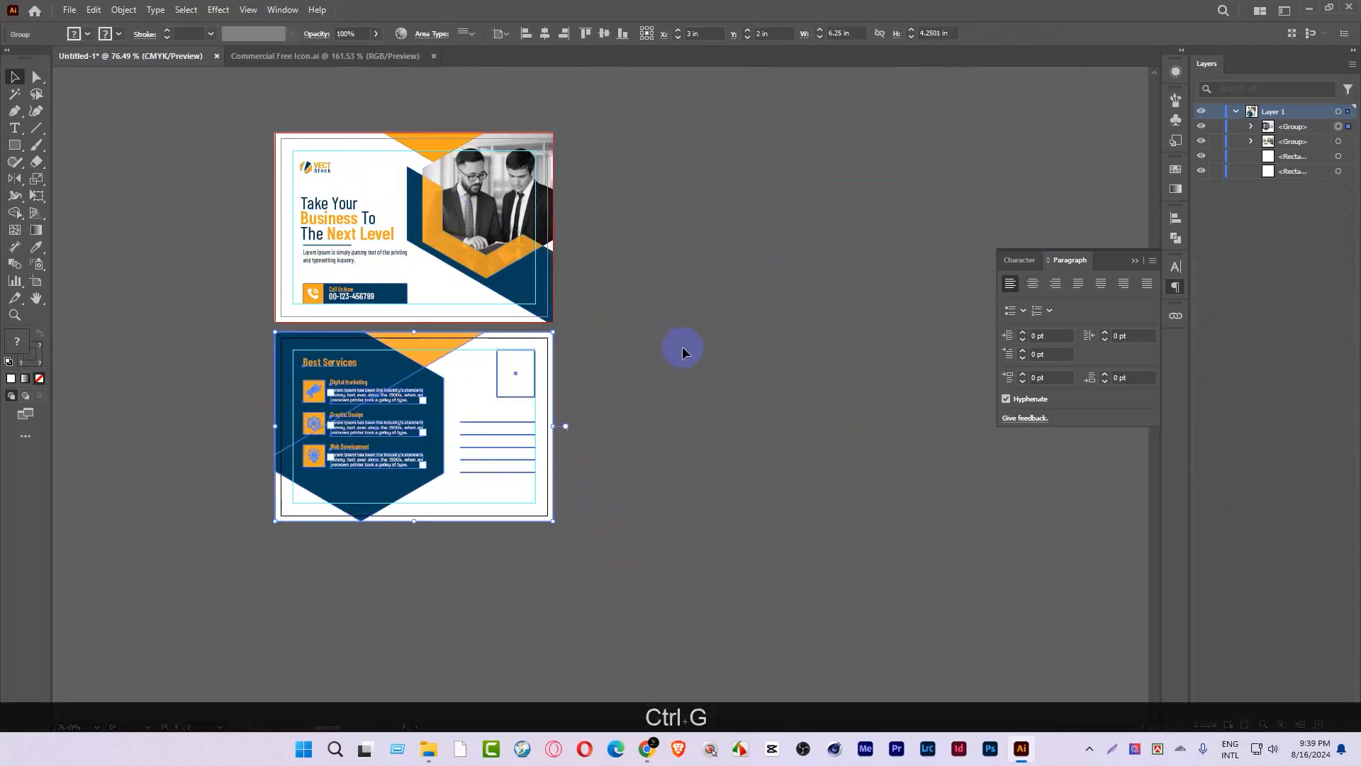
click(630, 284)
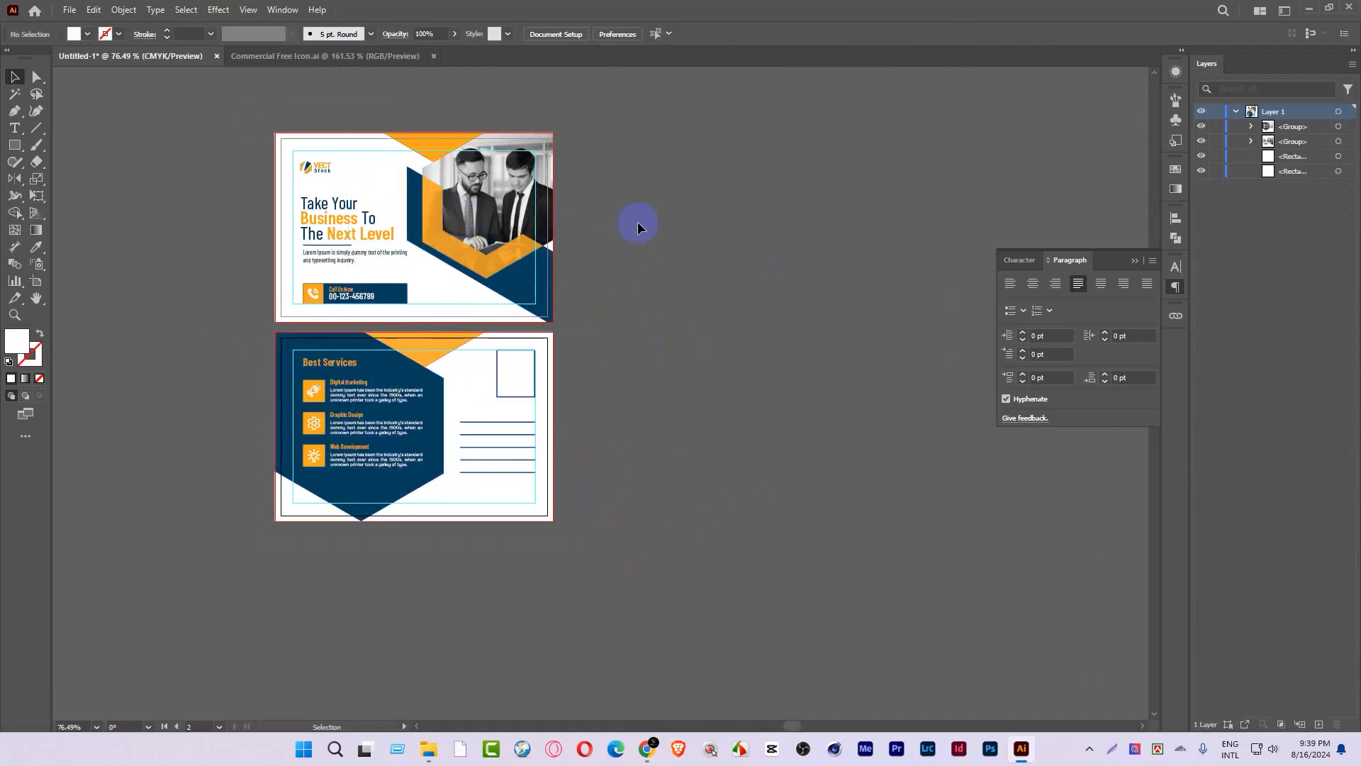
key(ctrl+shift+s)
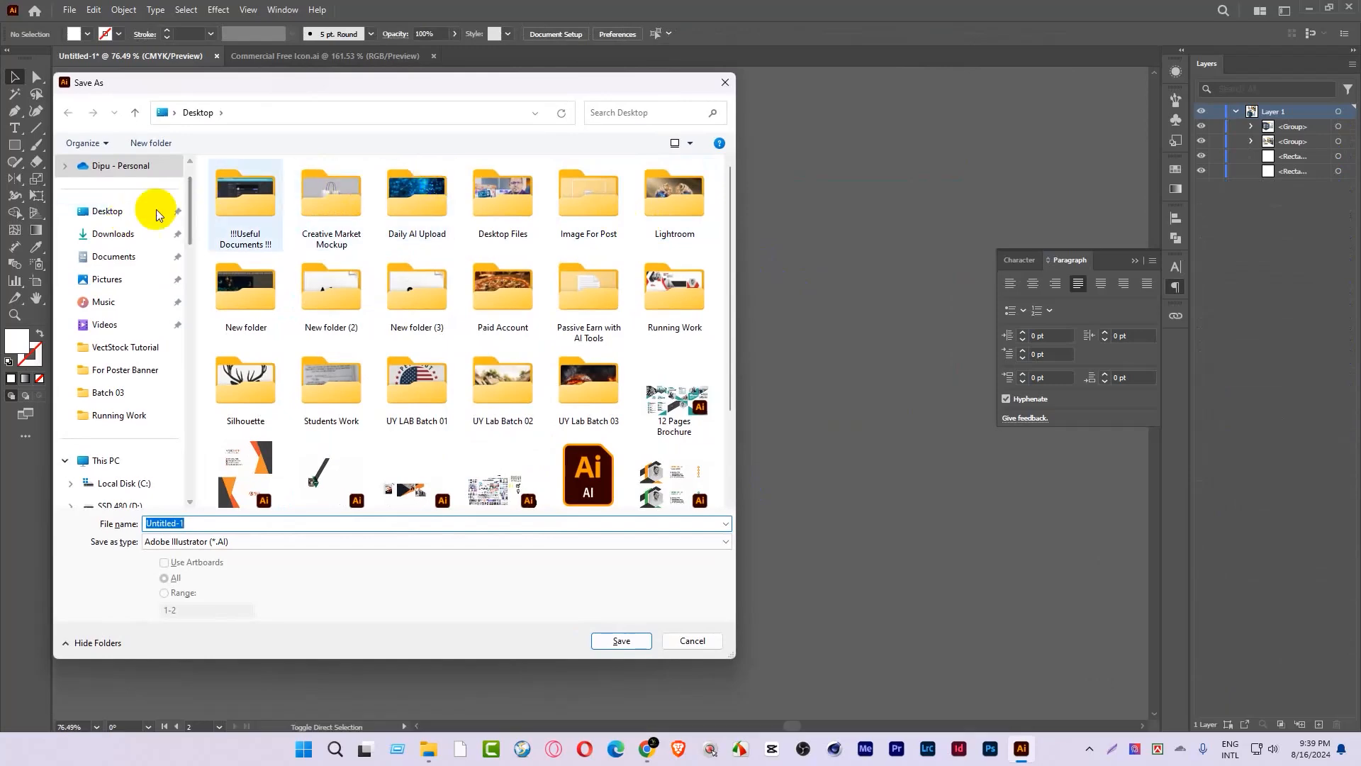
click(724, 85)
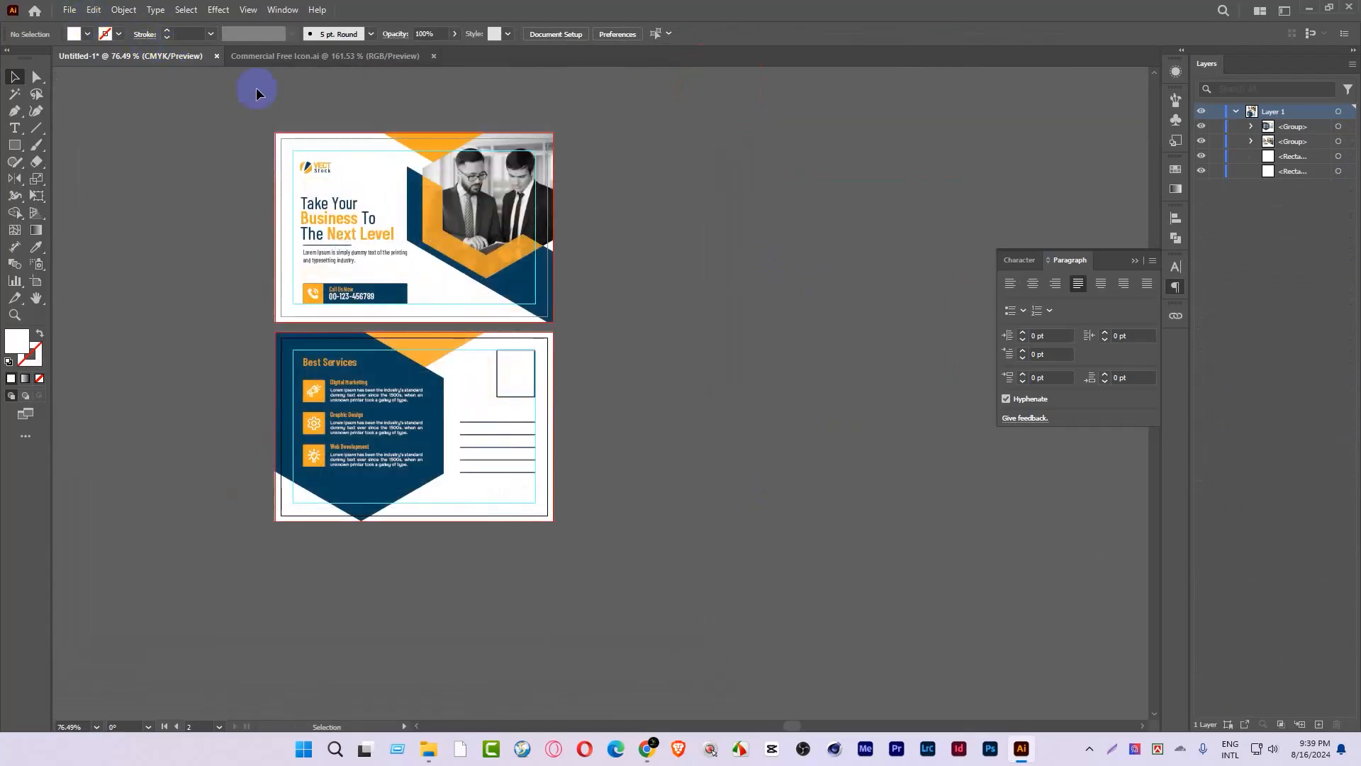
key(ctrl+shift+s)
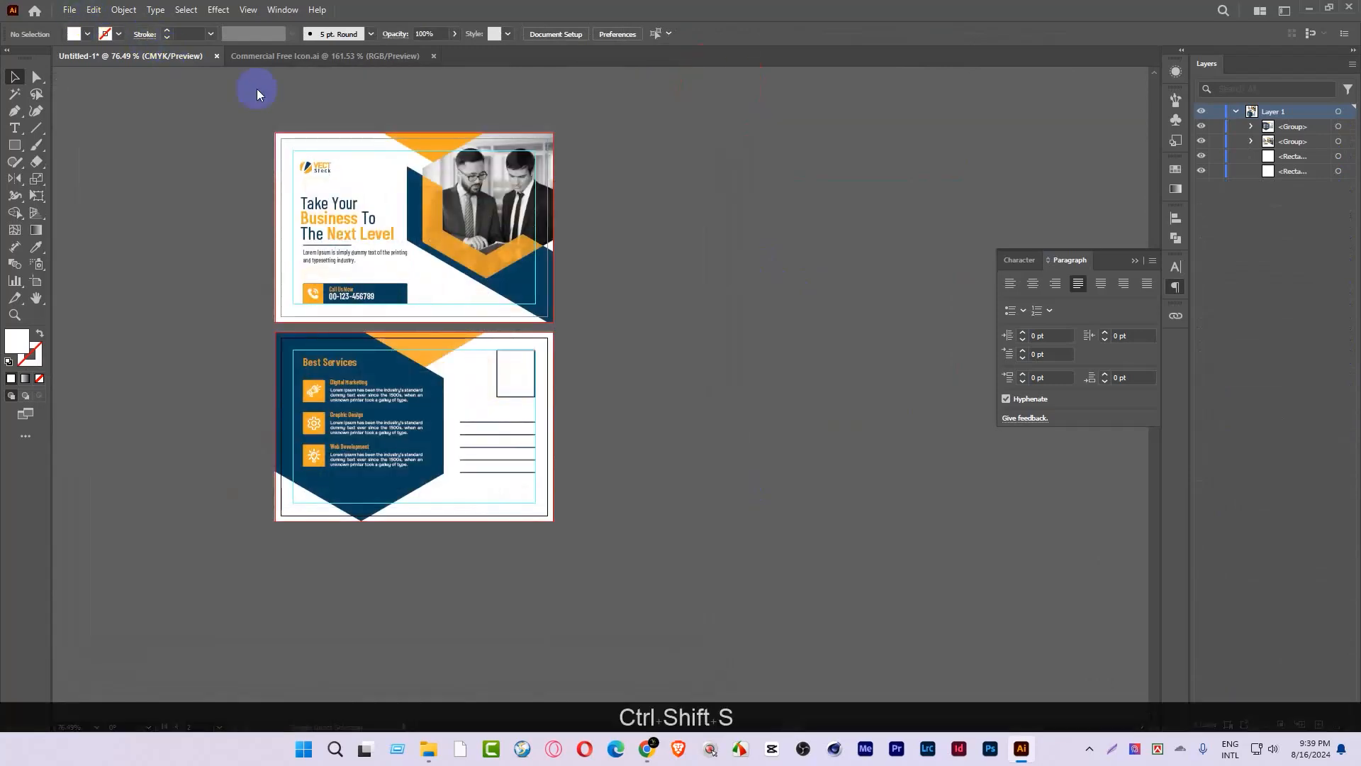
click(722, 86)
Step: Save the document as Postcard in the Running Work folder on the Desktop, as an Illustrator CC (Legacy) file
click(70, 10)
click(109, 147)
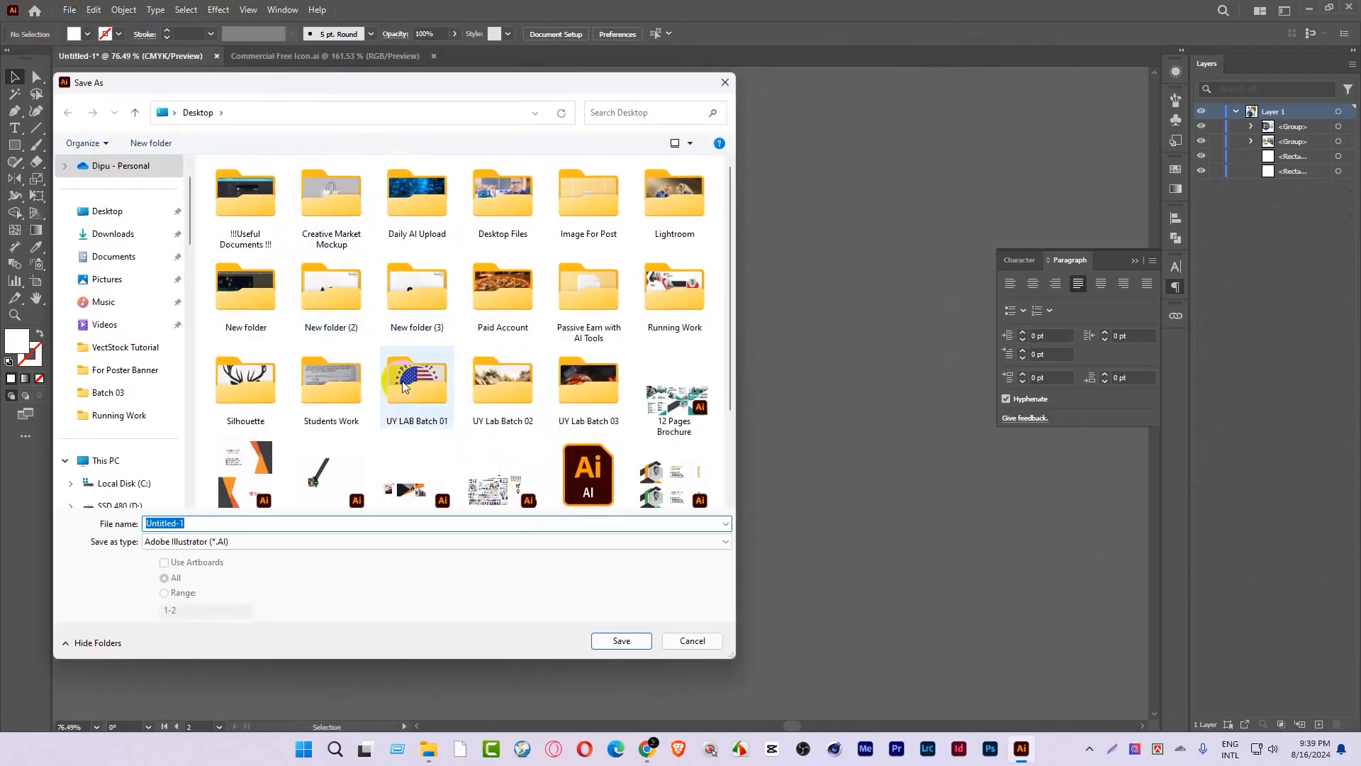
double_click(665, 313)
double_click(283, 528)
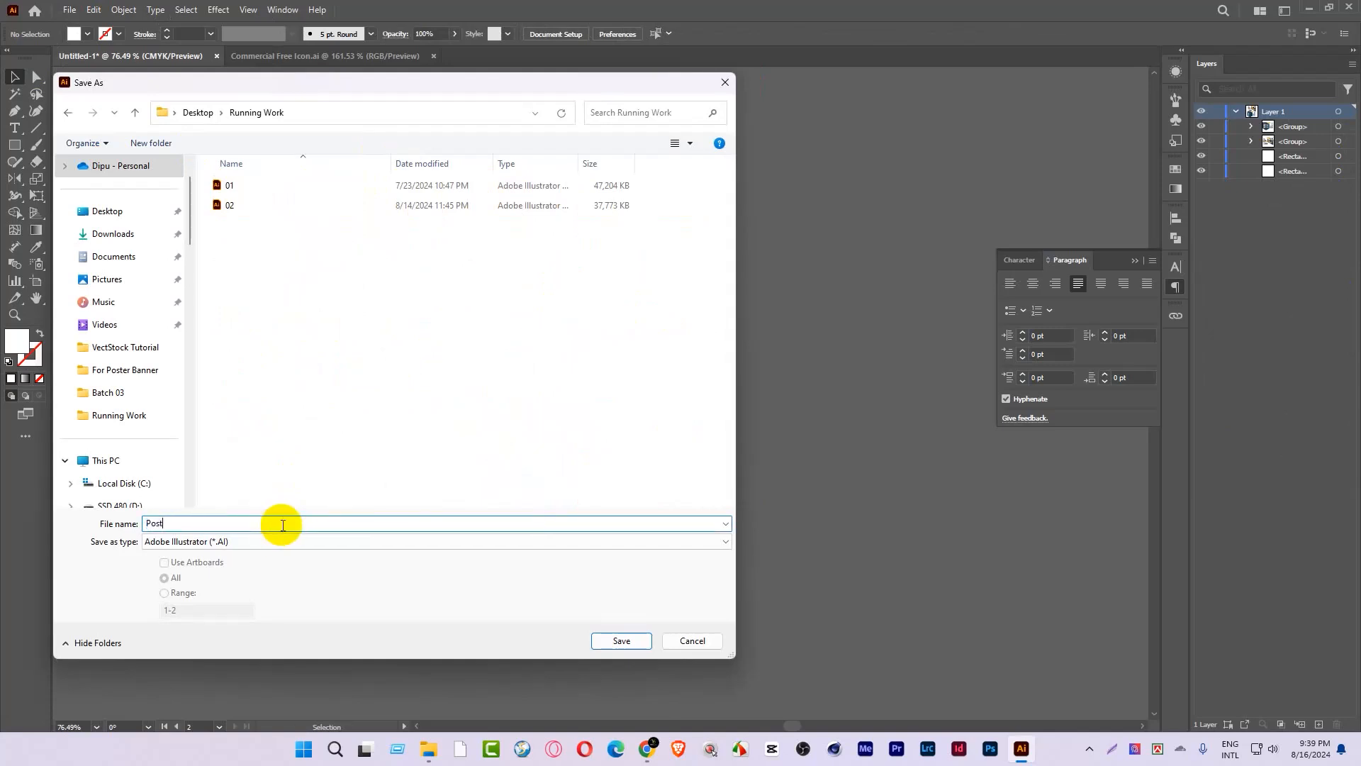
click(593, 638)
click(628, 169)
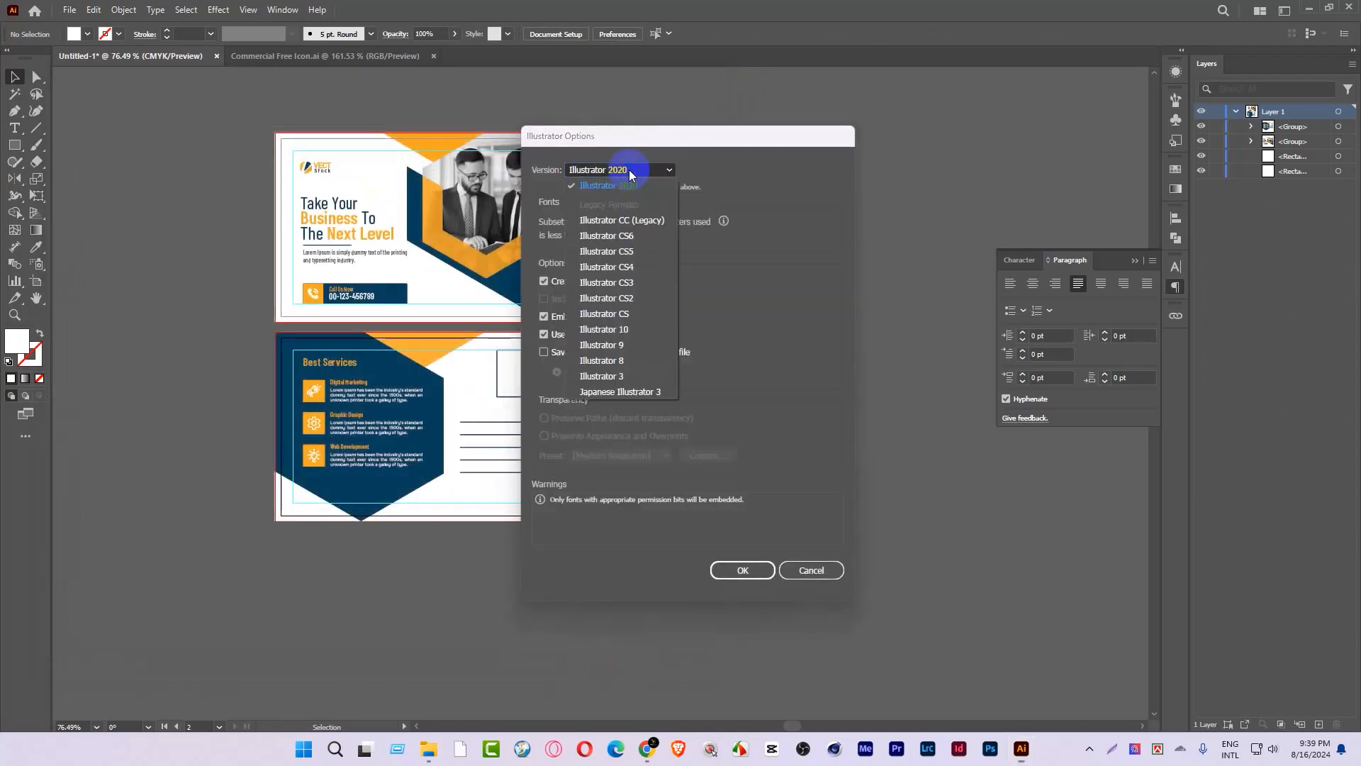
click(623, 221)
click(741, 556)
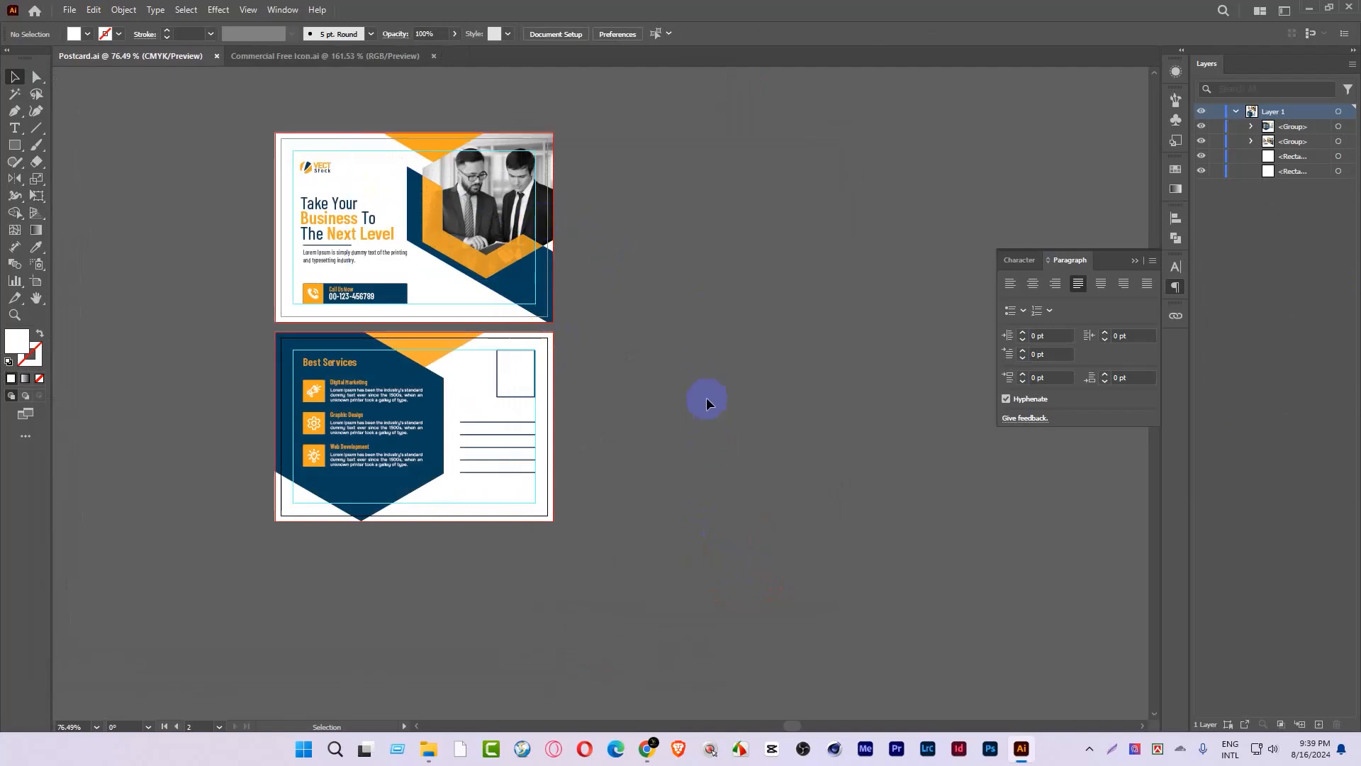
Step: Select the grouped artwork of the postcard's front
scroll(706, 398, left, 4)
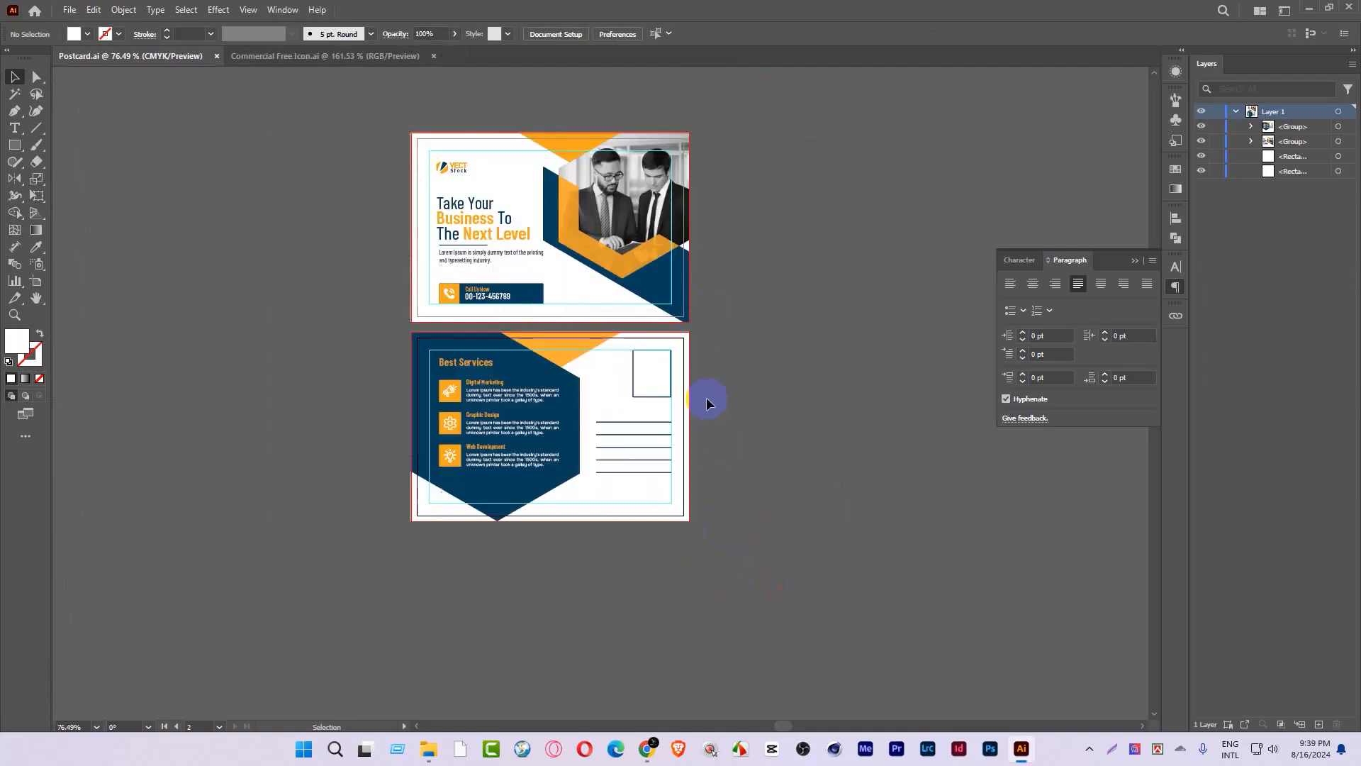
scroll(695, 402, right, 4)
scroll(695, 405, left, 3)
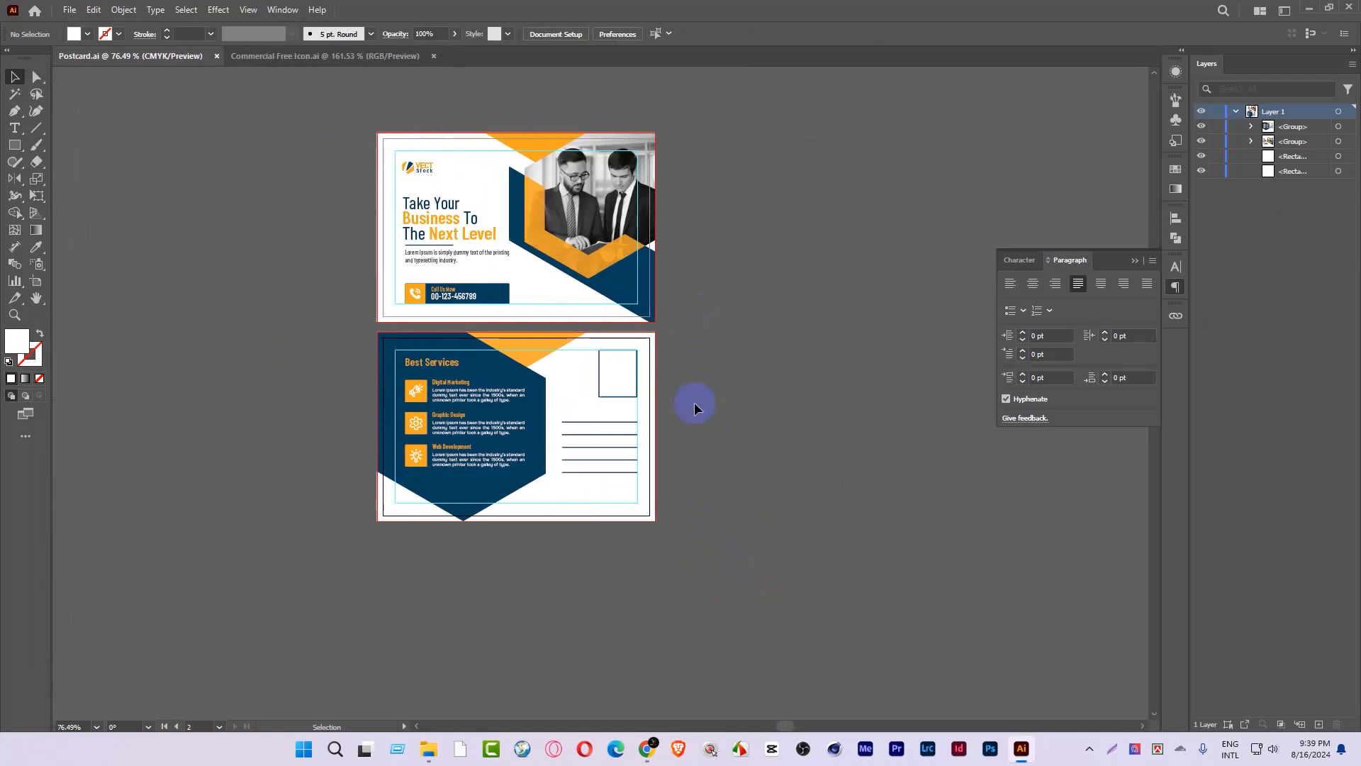
click(602, 244)
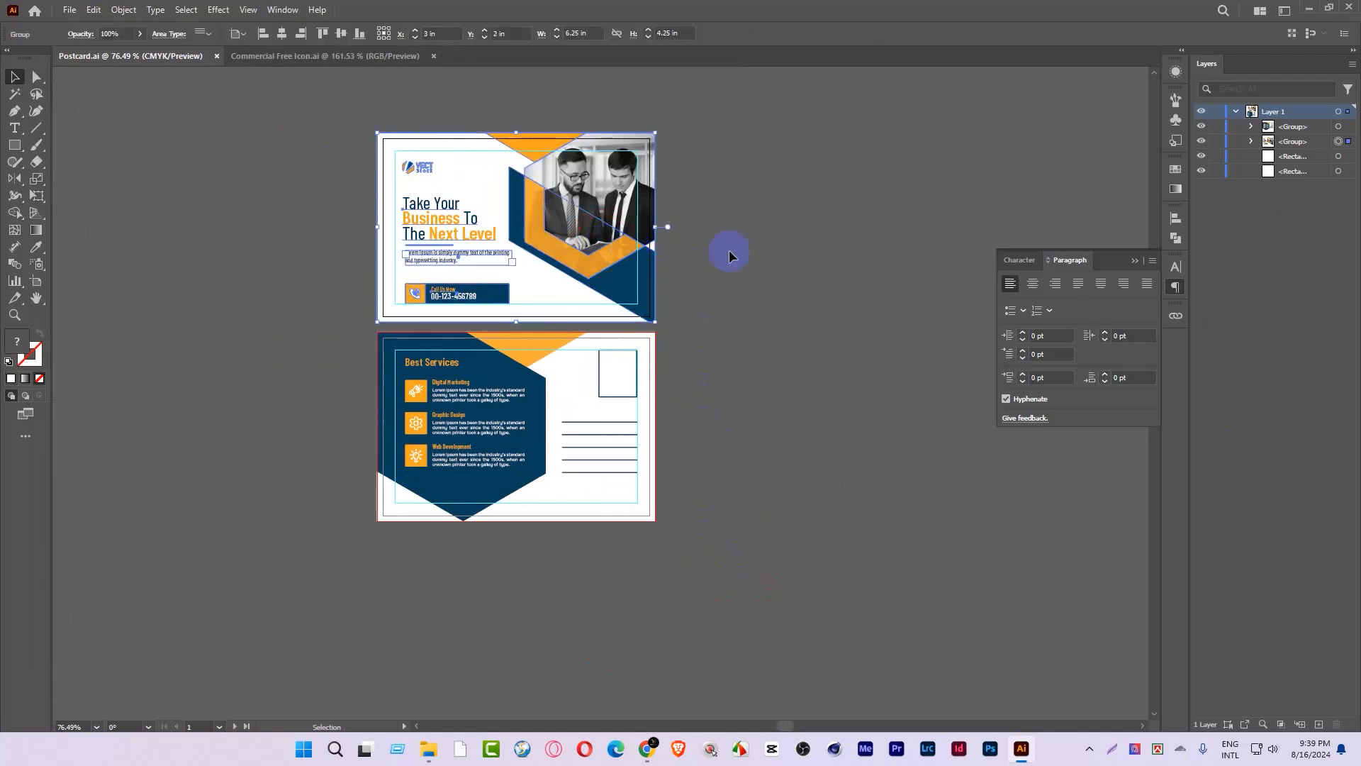